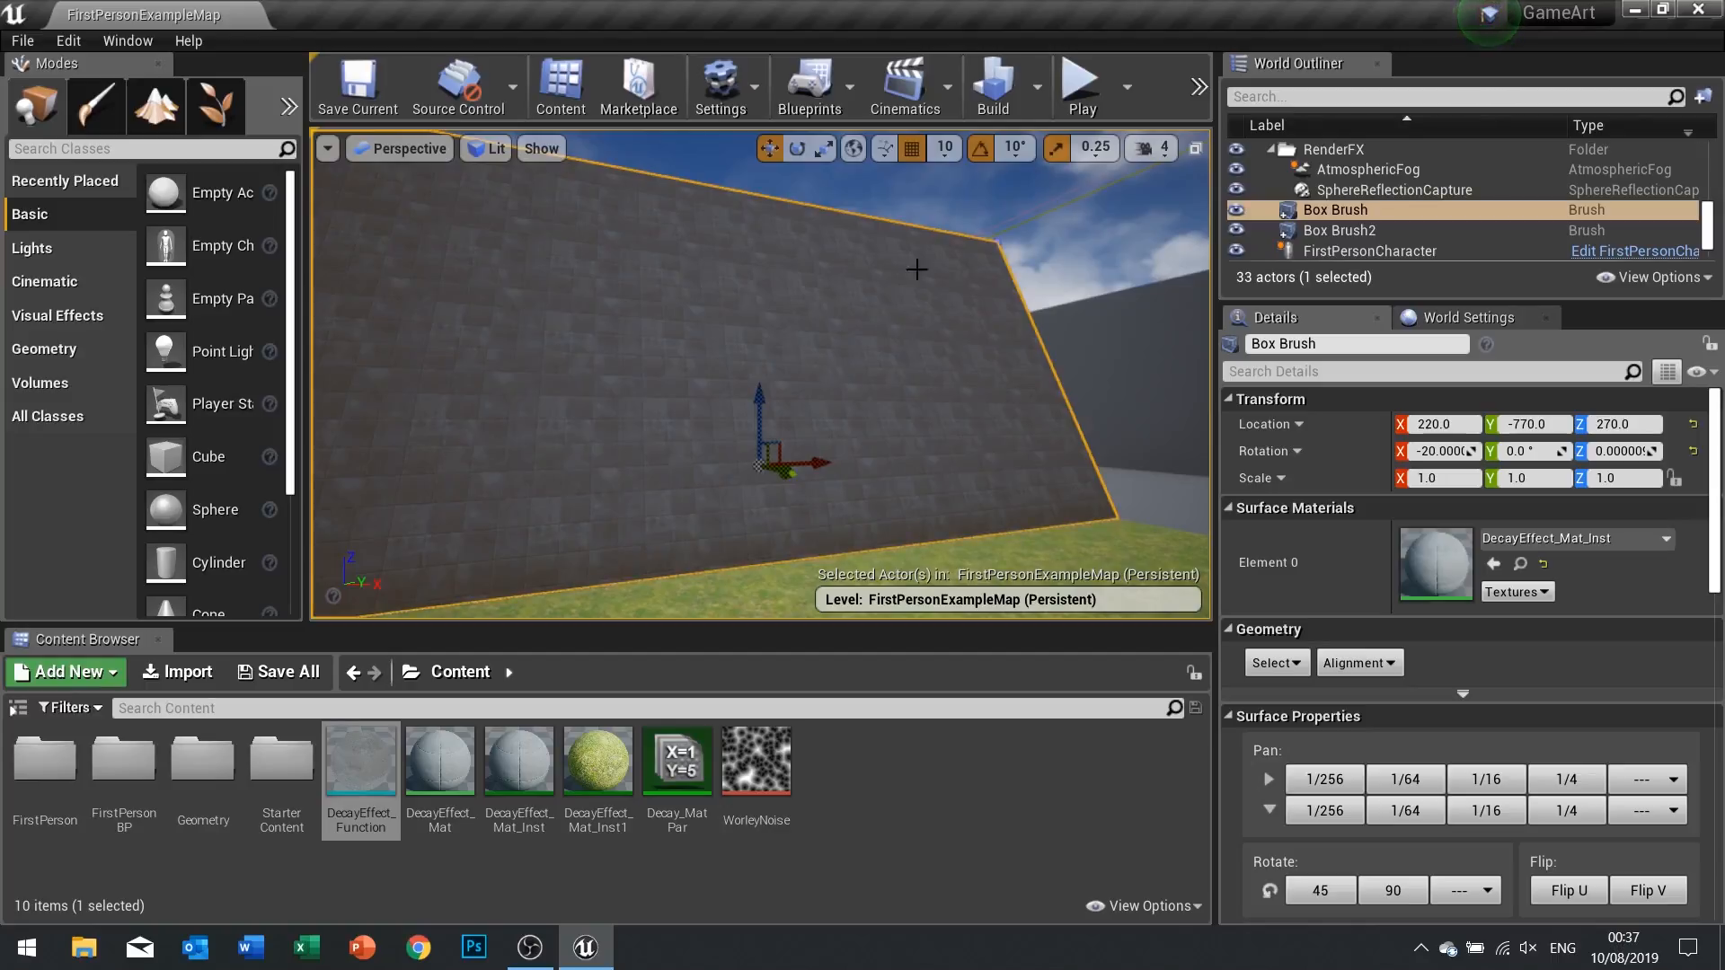
Play the level to preview the decay effect on the large slanted wall
click(1081, 81)
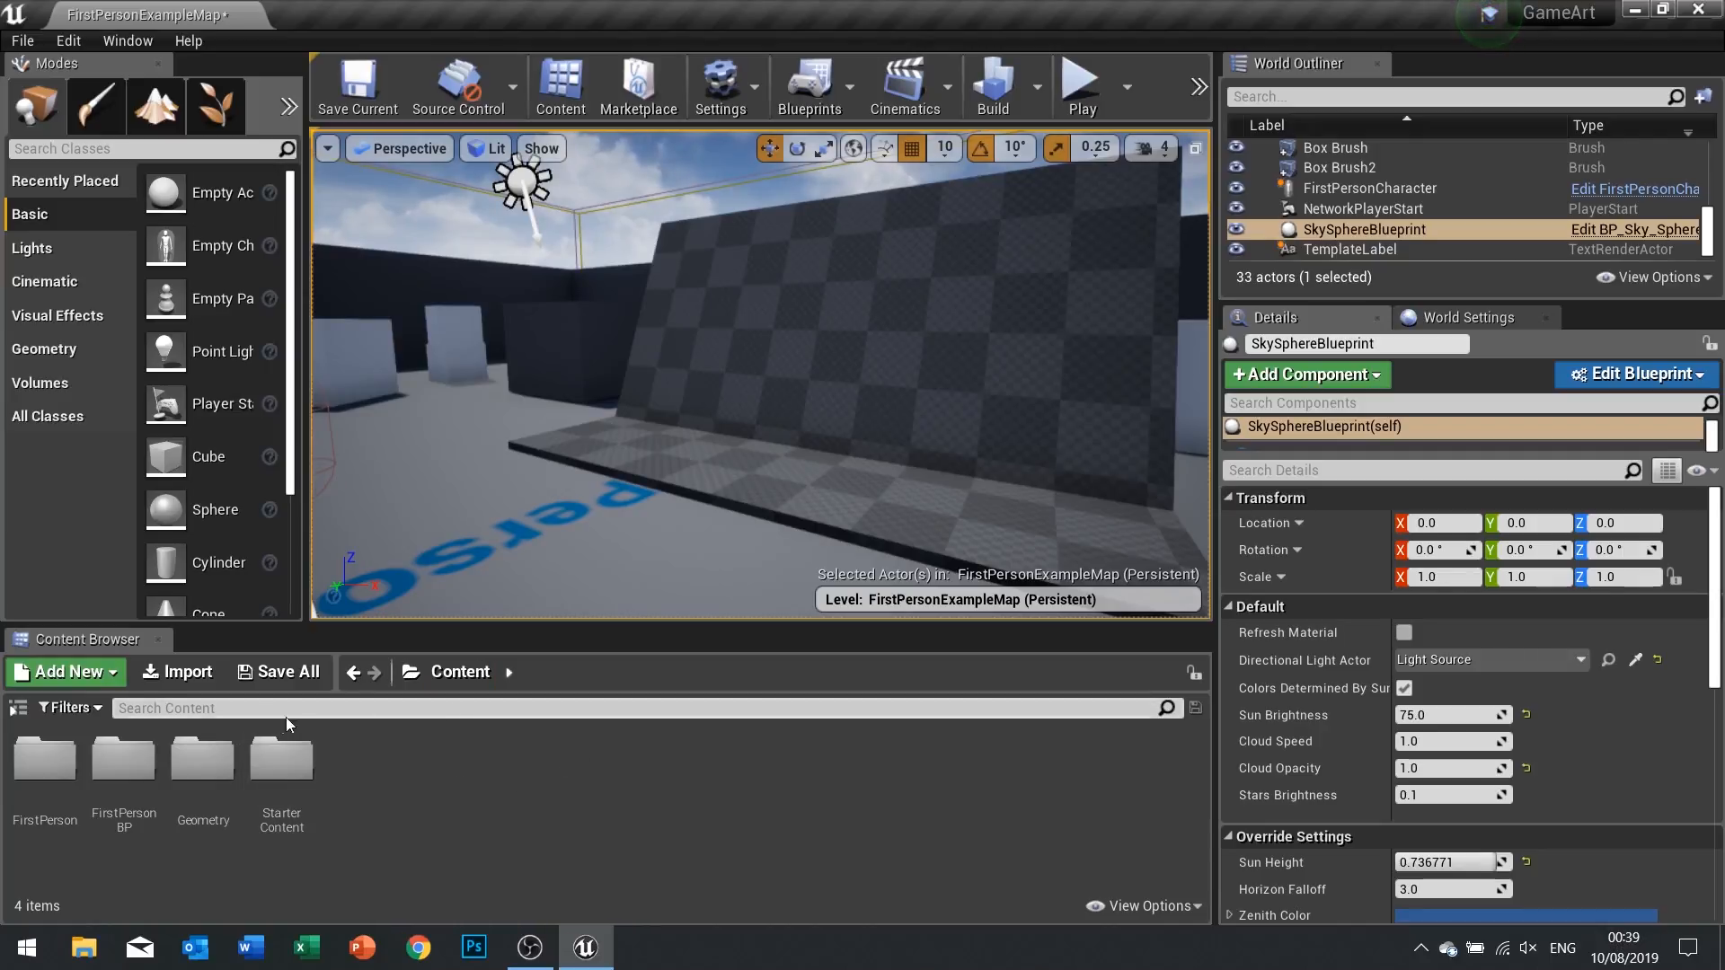
Create a Material Parameter Collection in the Content folder and name it DecayParameter_Col
click(97, 676)
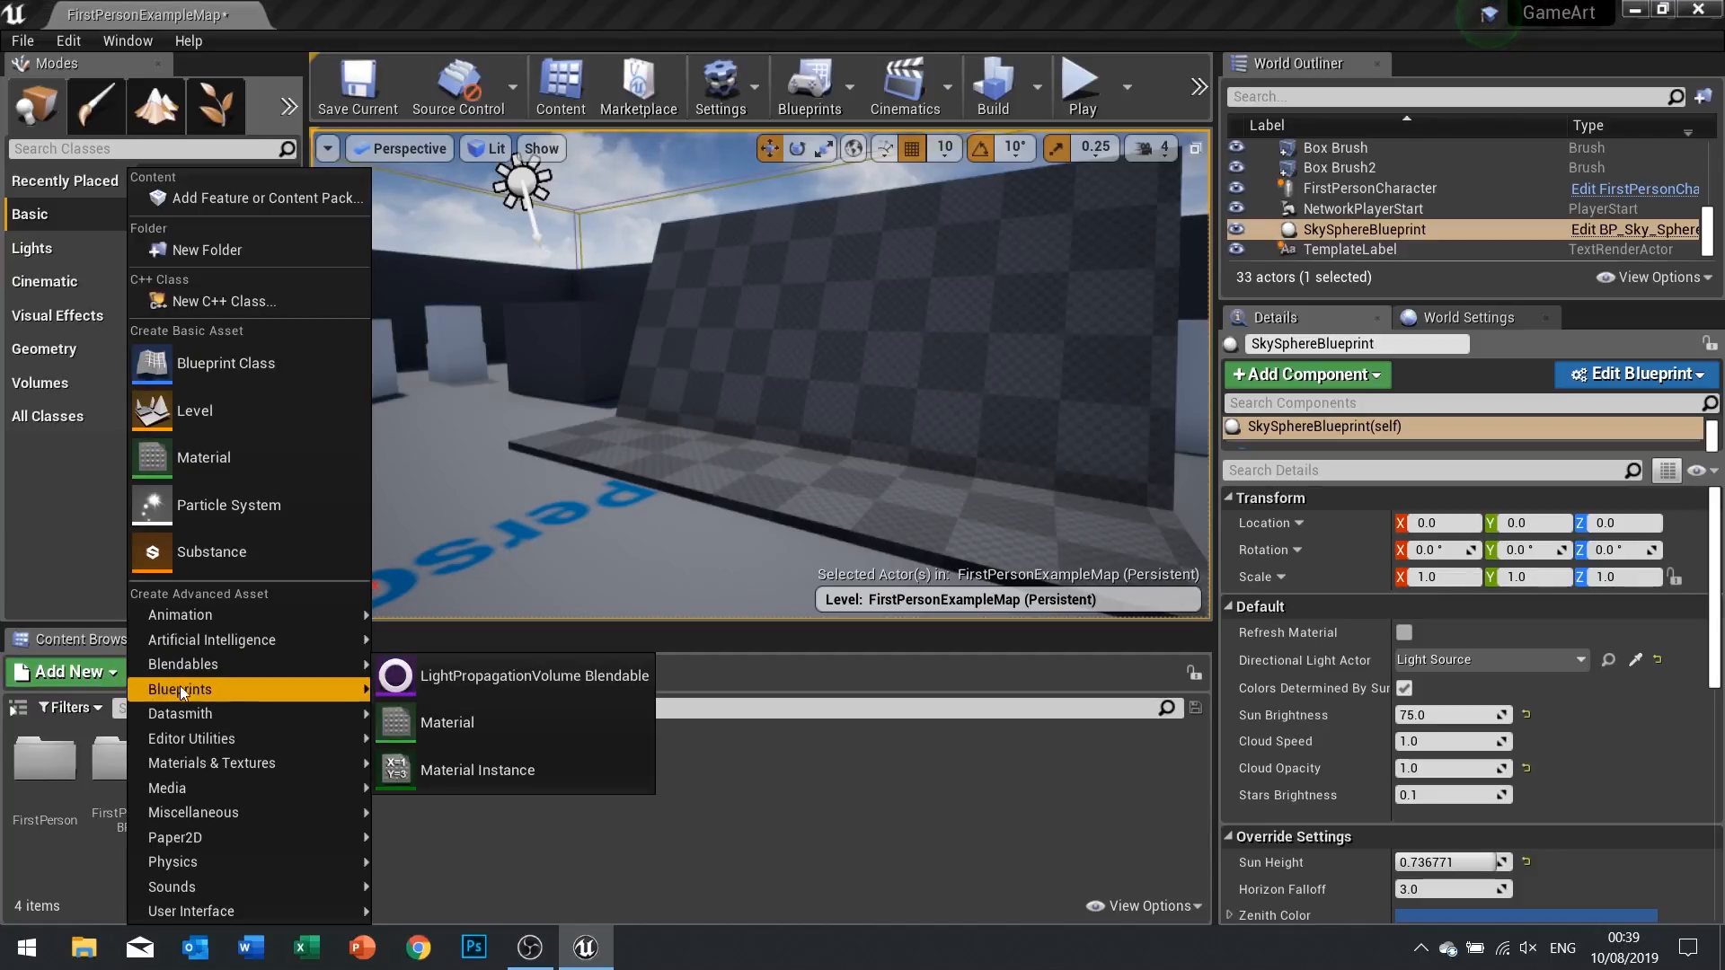
mouse_move(208, 765)
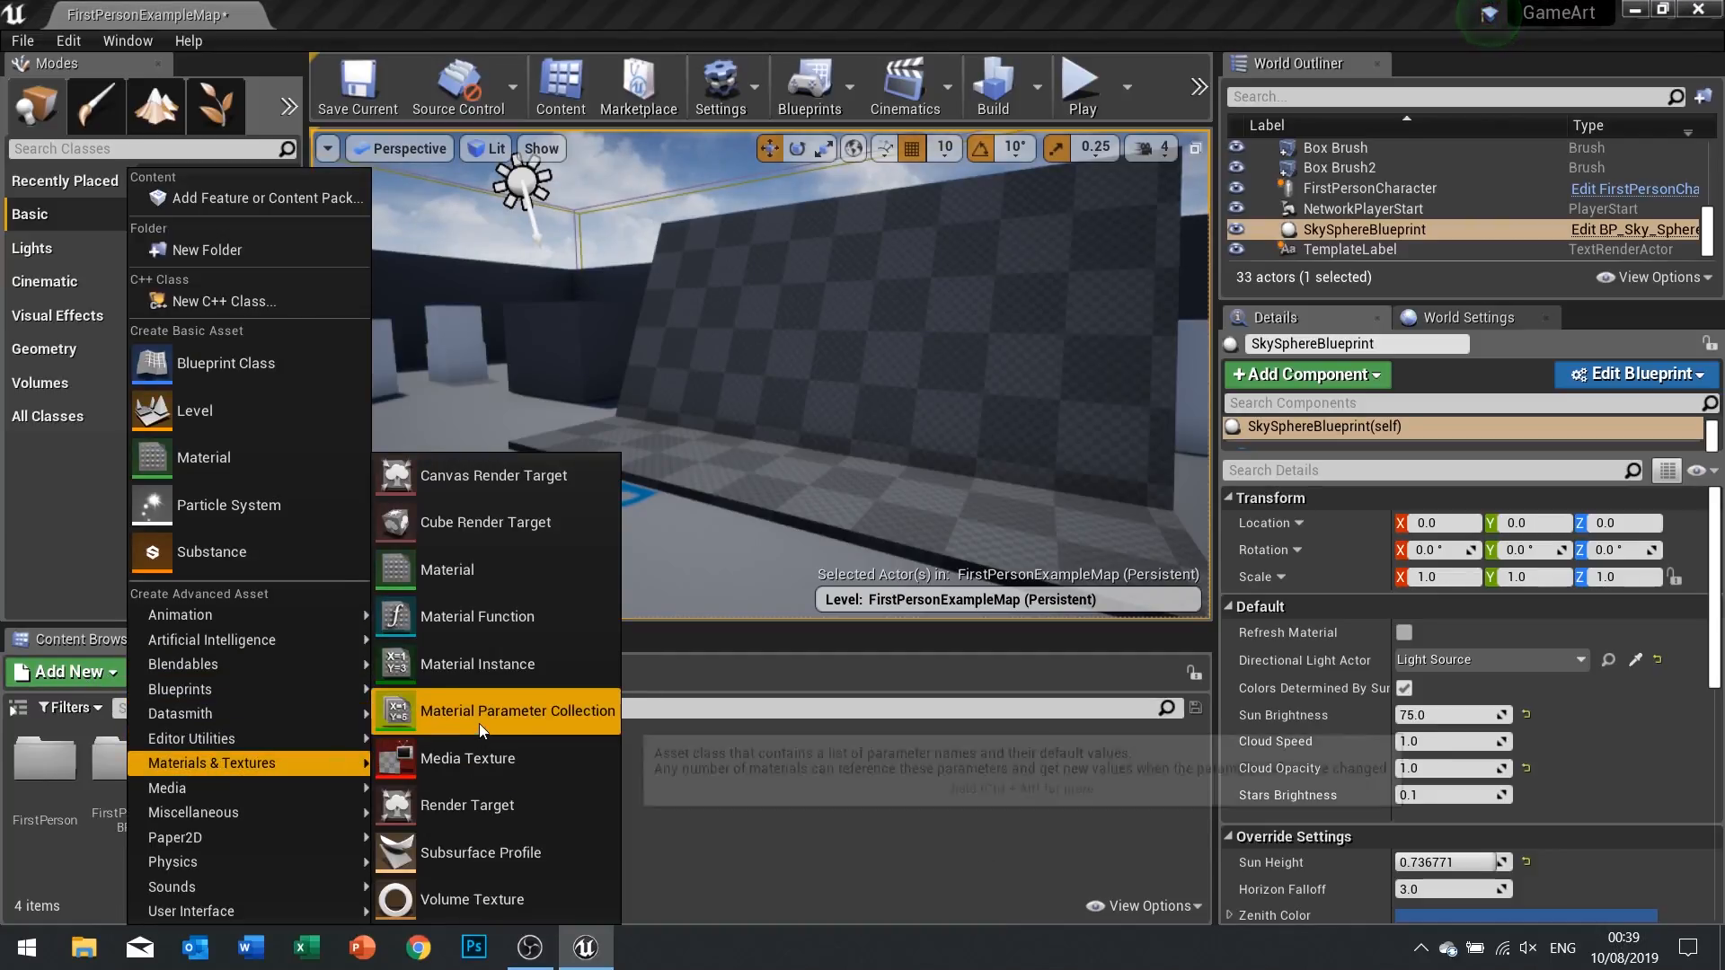
click(570, 712)
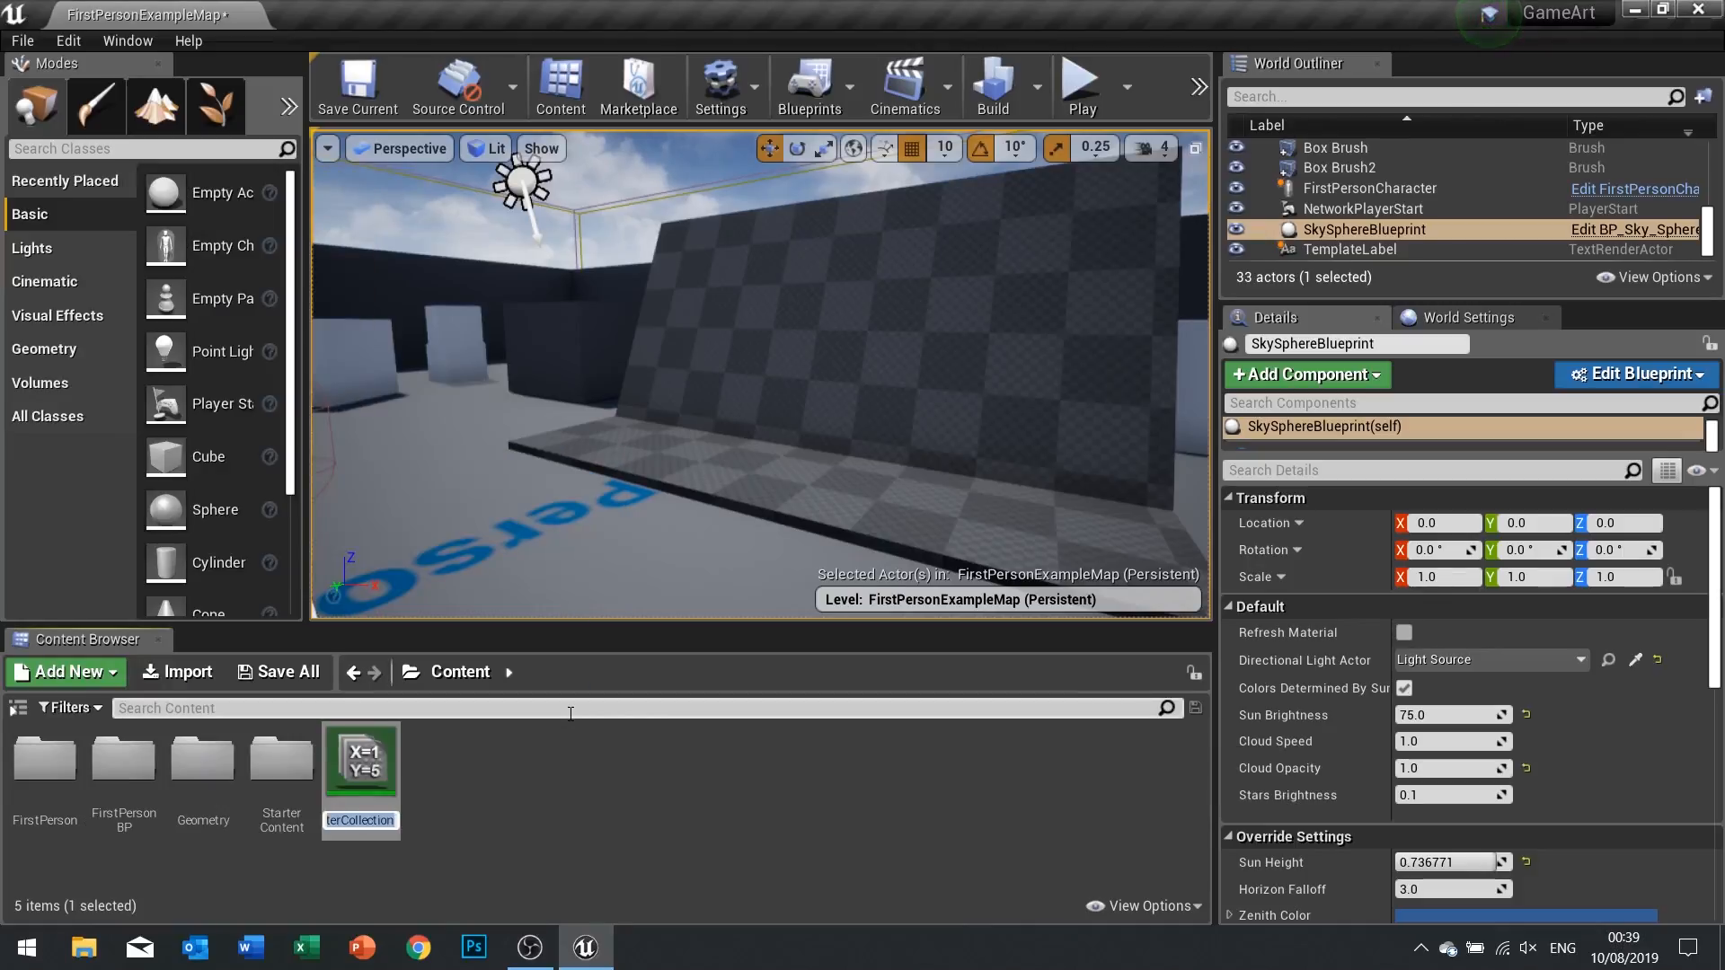
text(Decay)
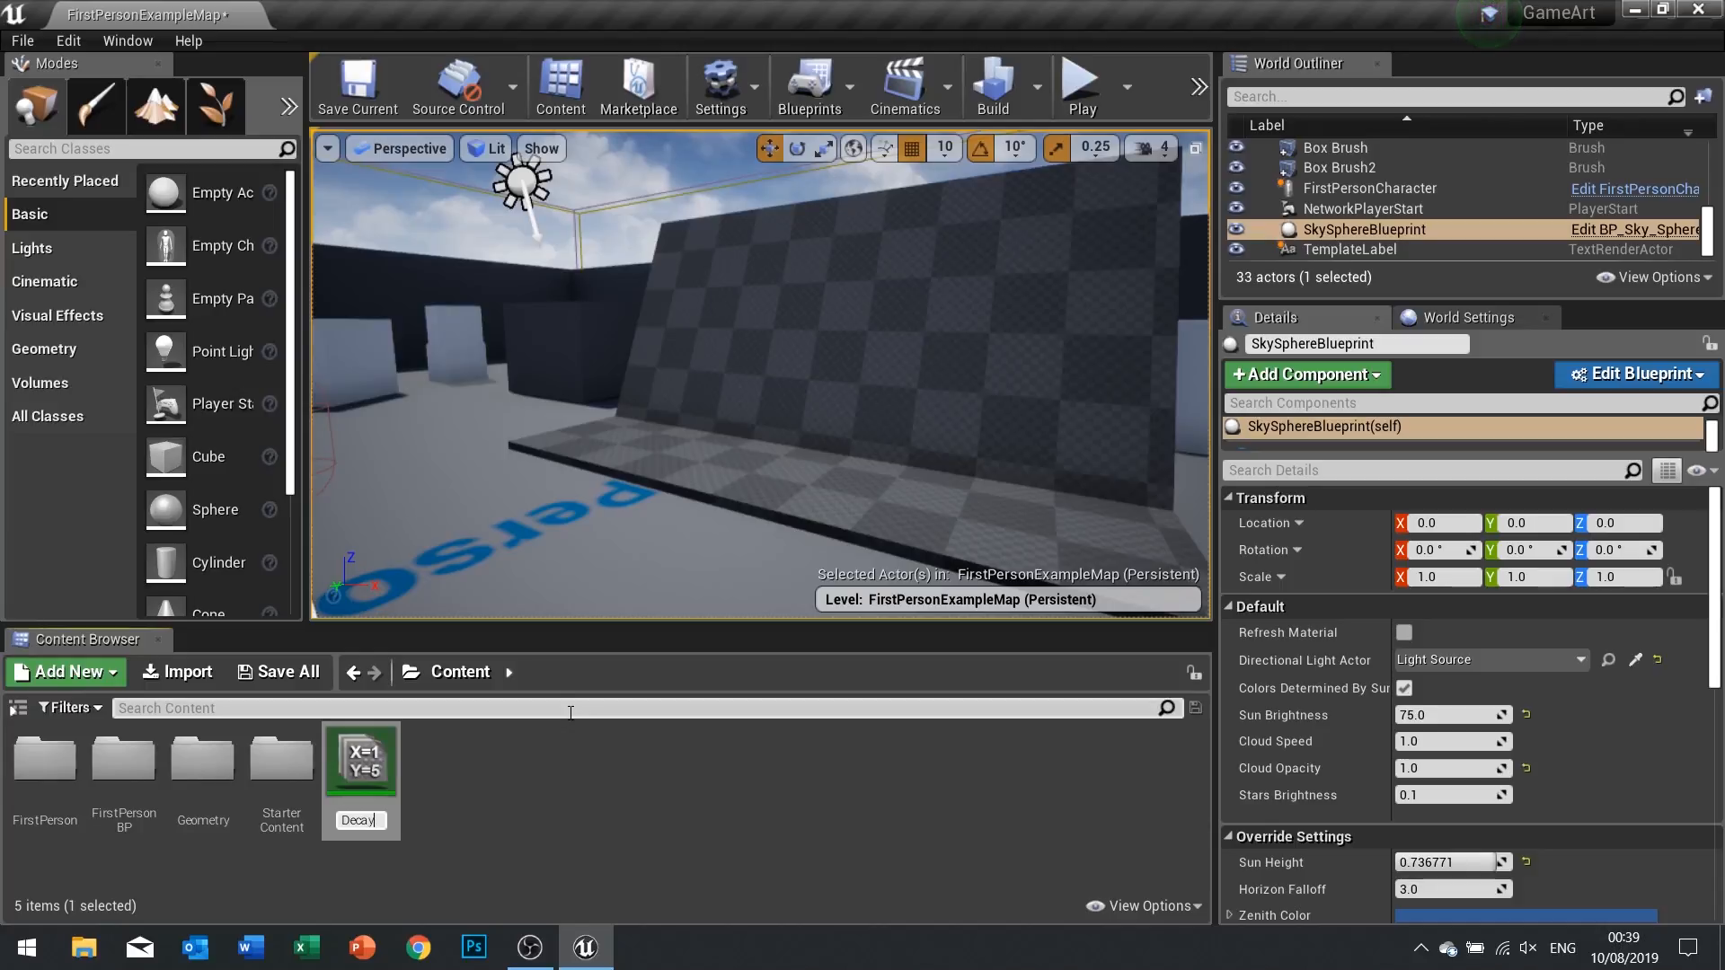
text(Parameter_)
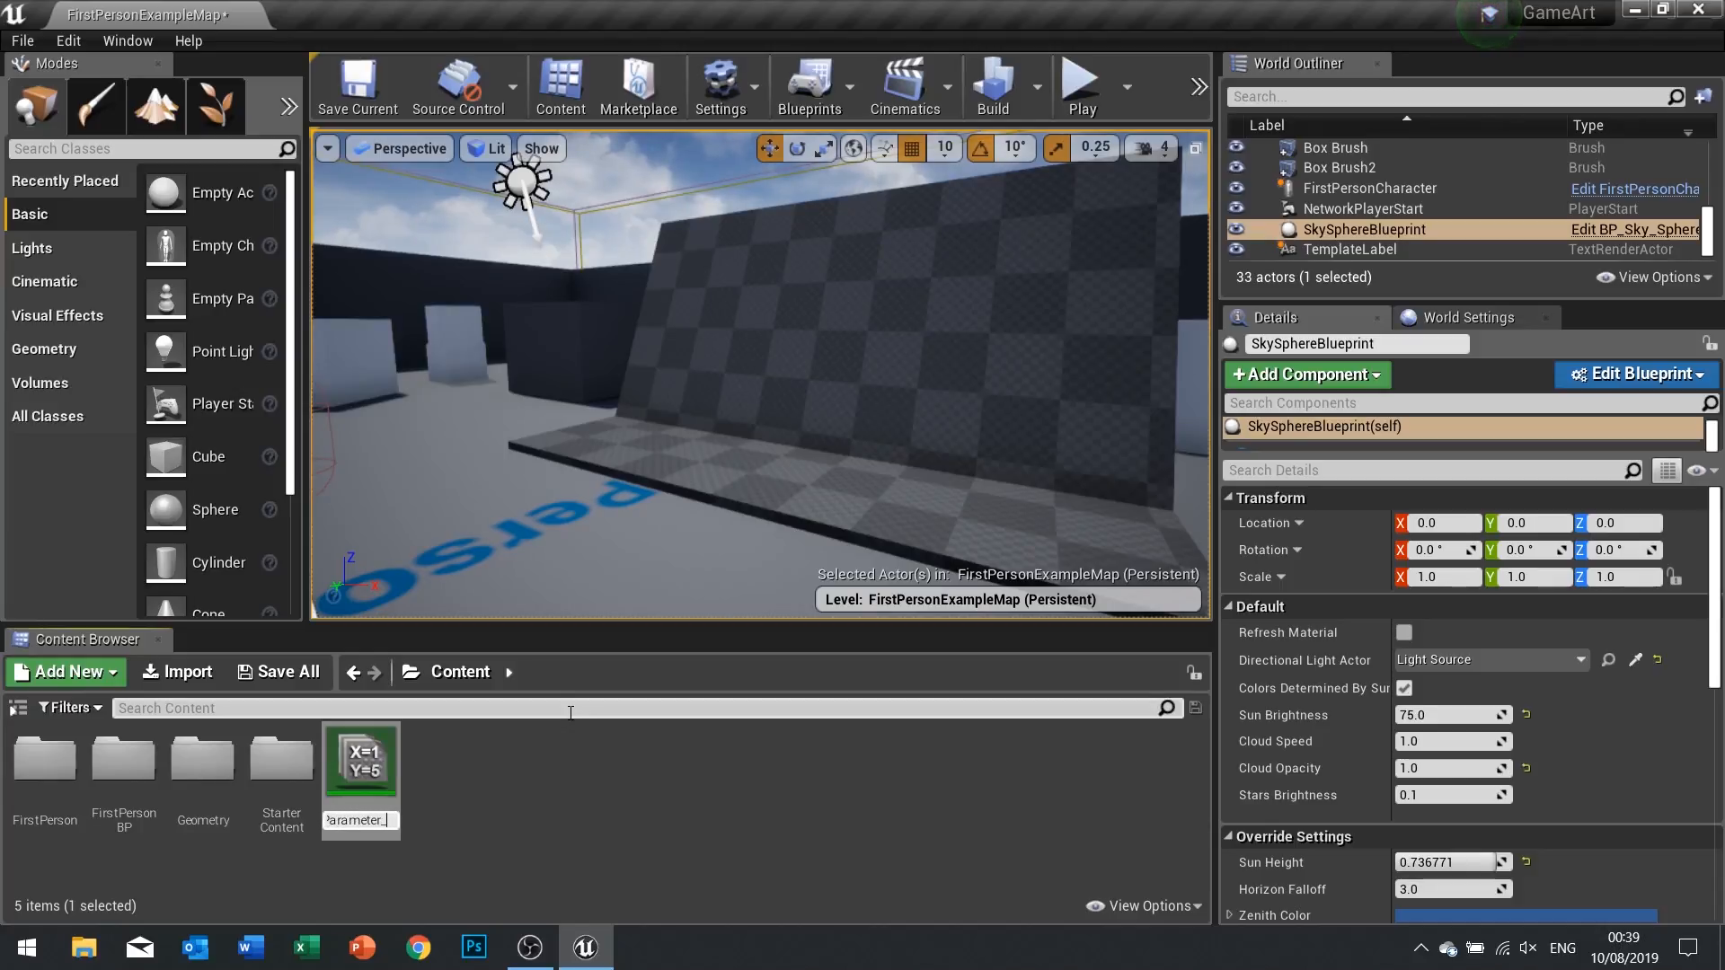
text(Col)
key(Return)
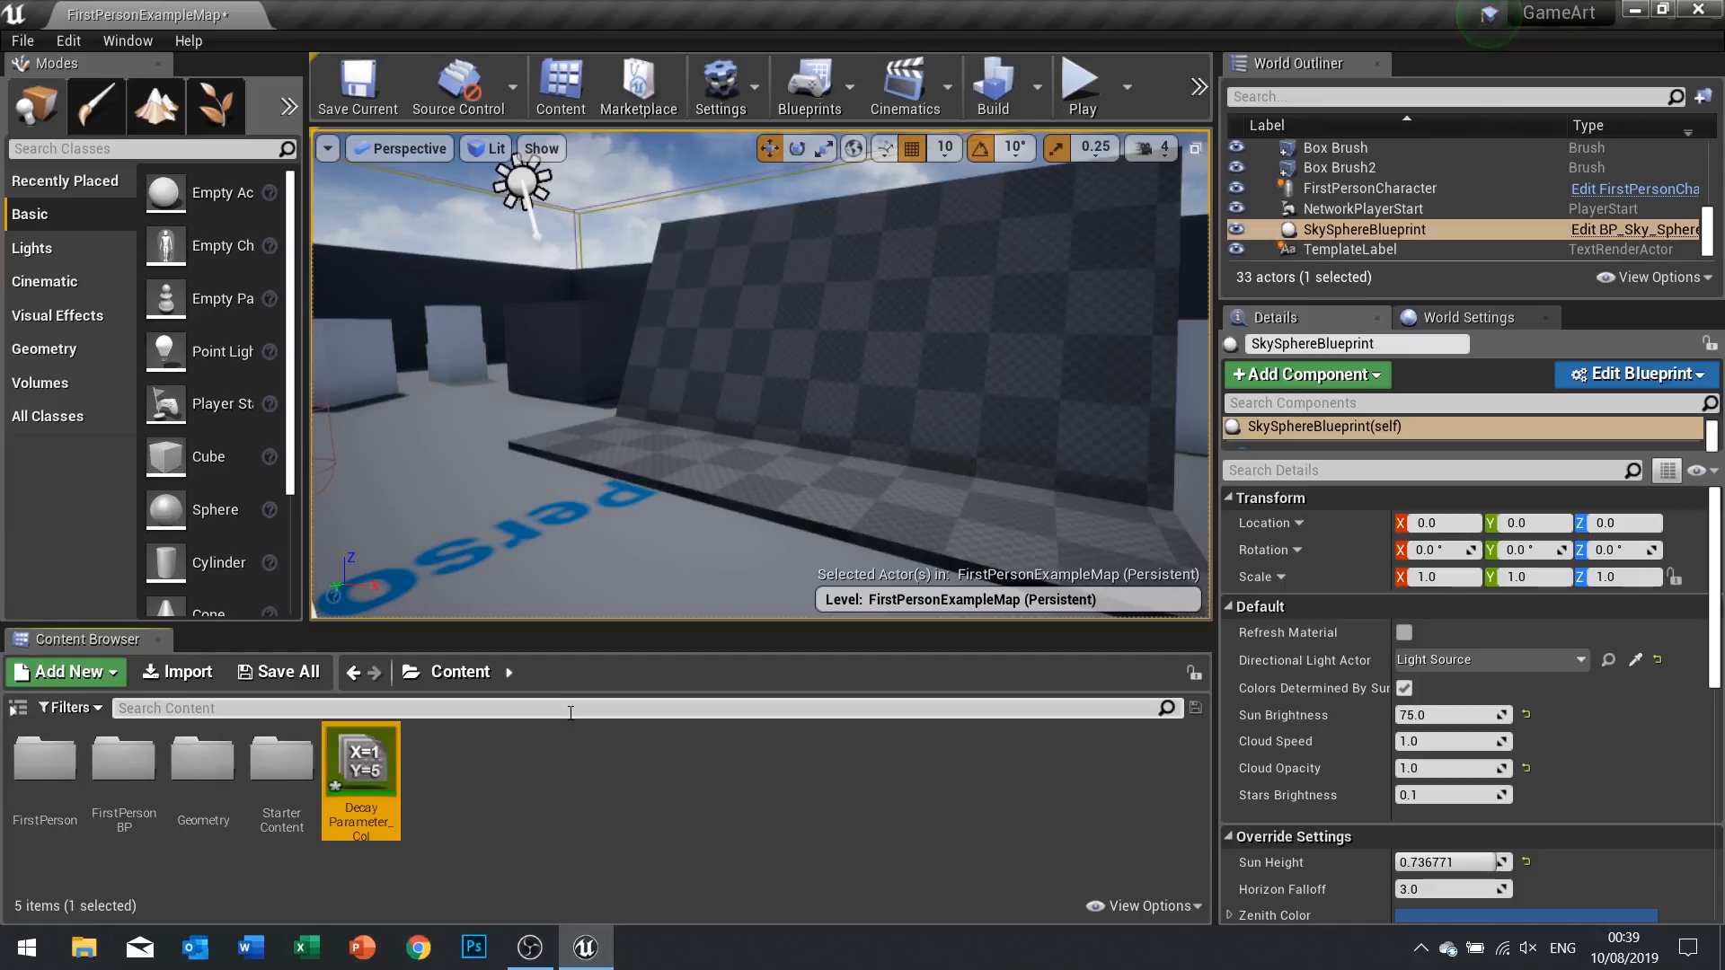
Add a scalar parameter named Decay to the DecayParameter_Col collection, save it and close its editor
double_click(364, 774)
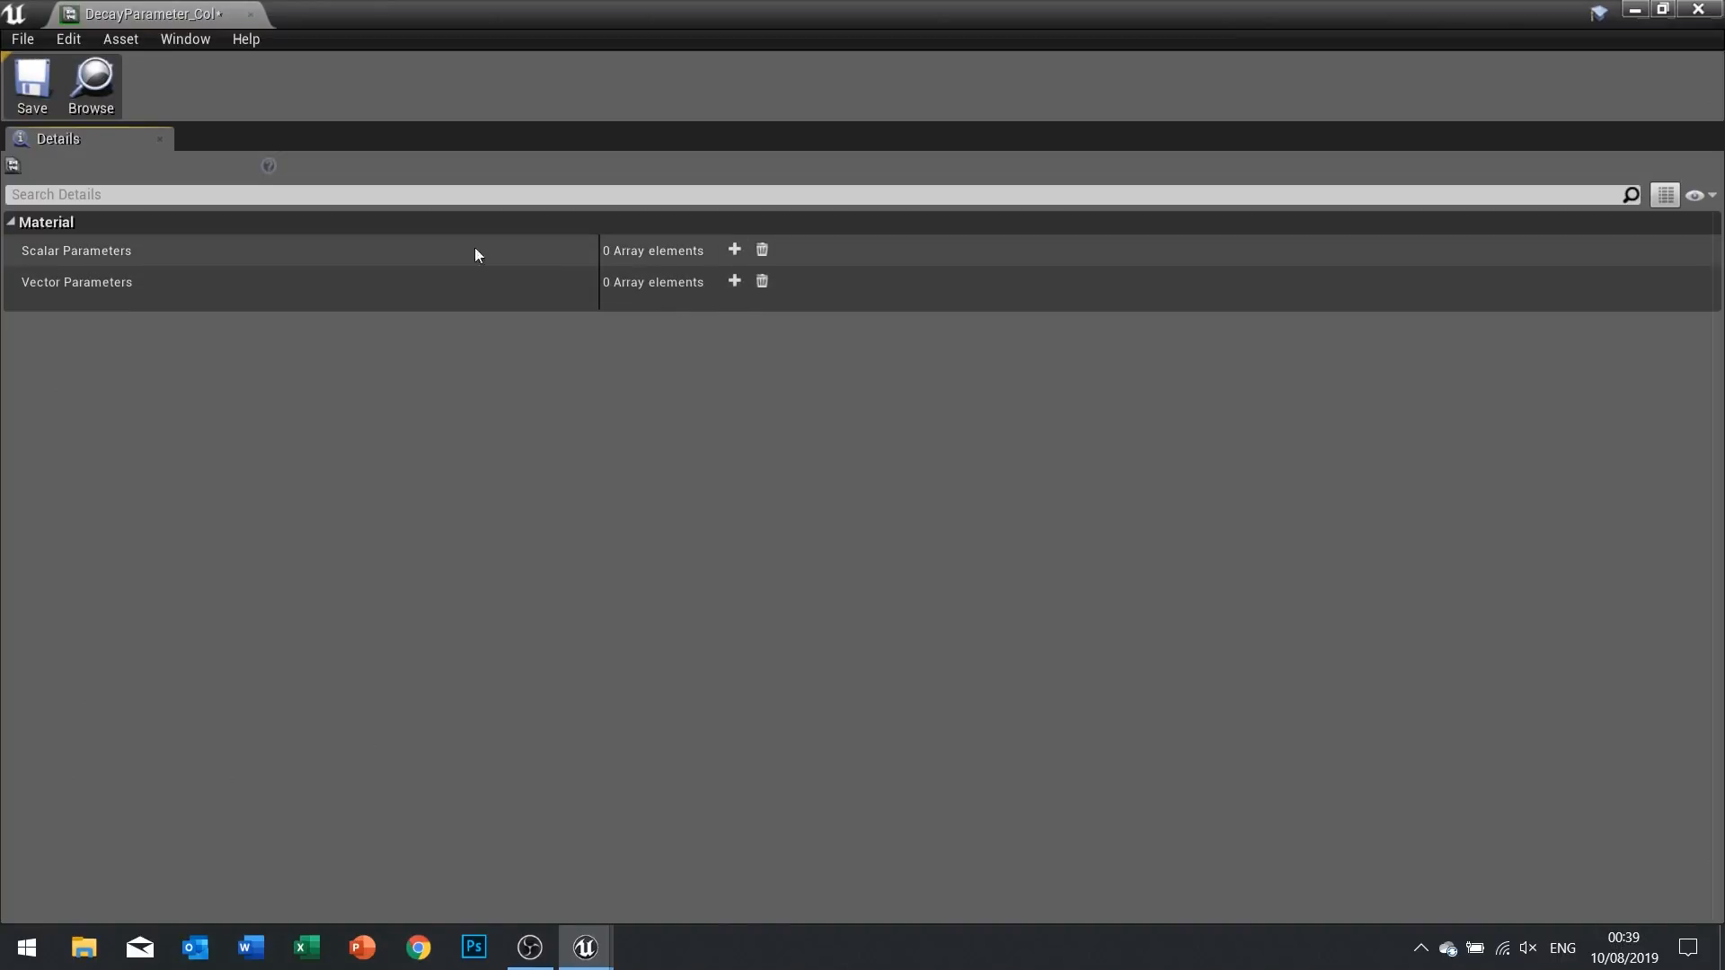
click(735, 250)
click(23, 279)
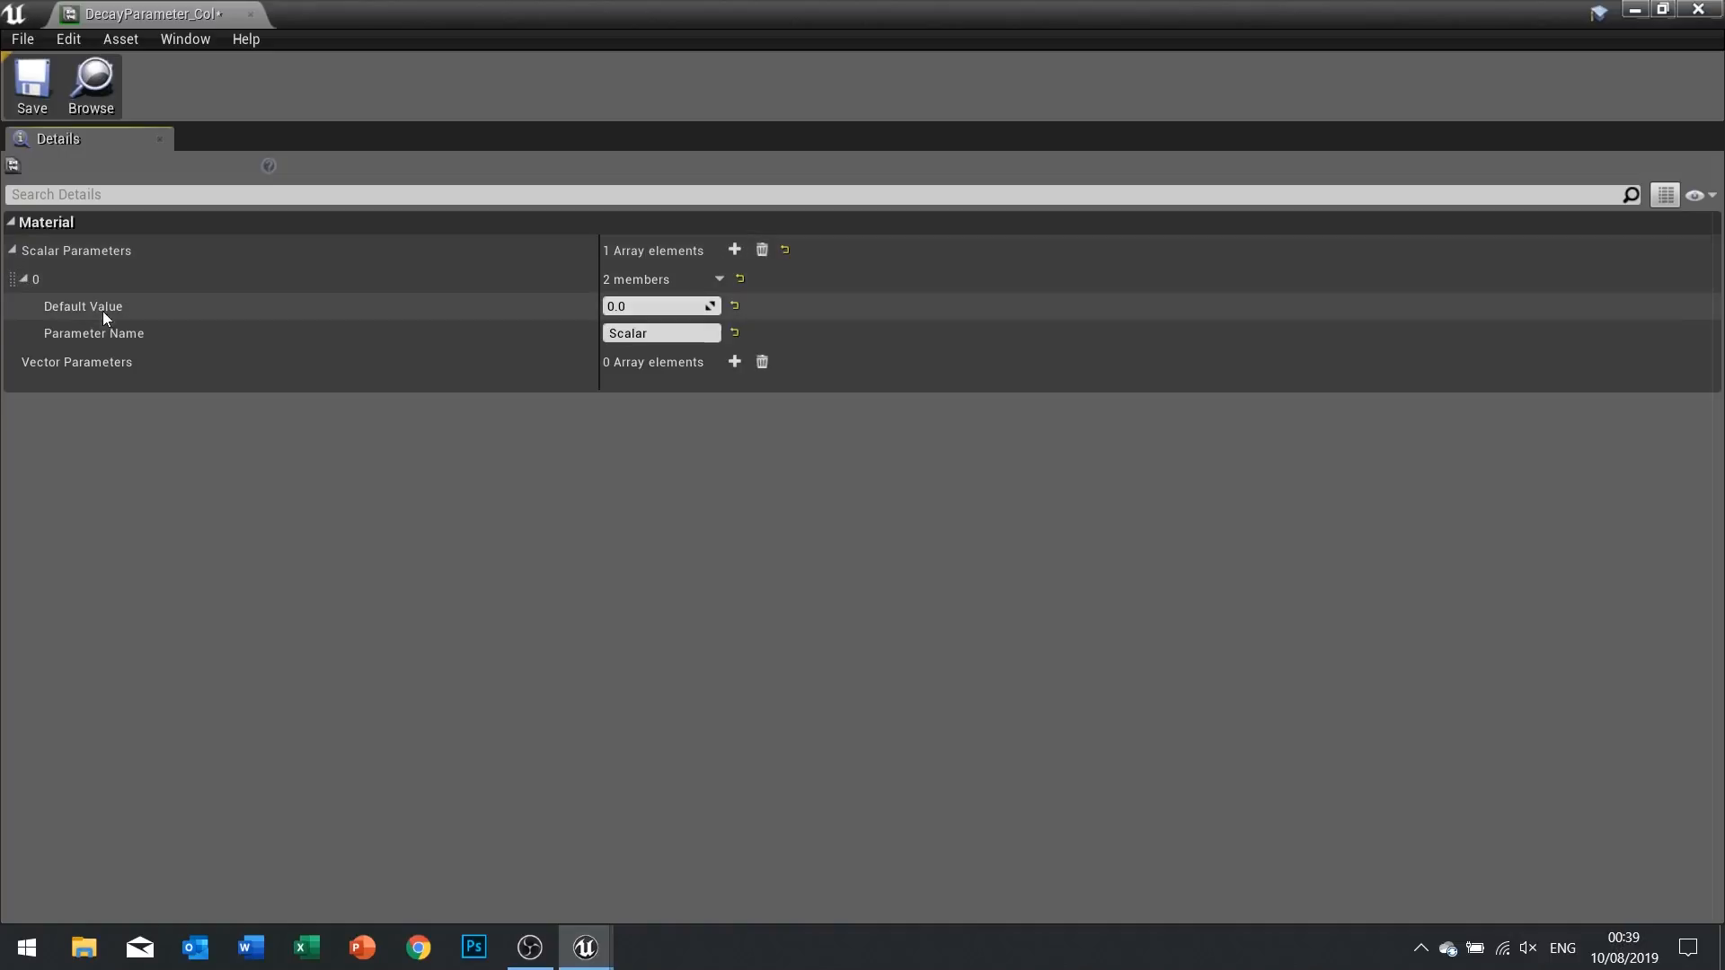
click(620, 307)
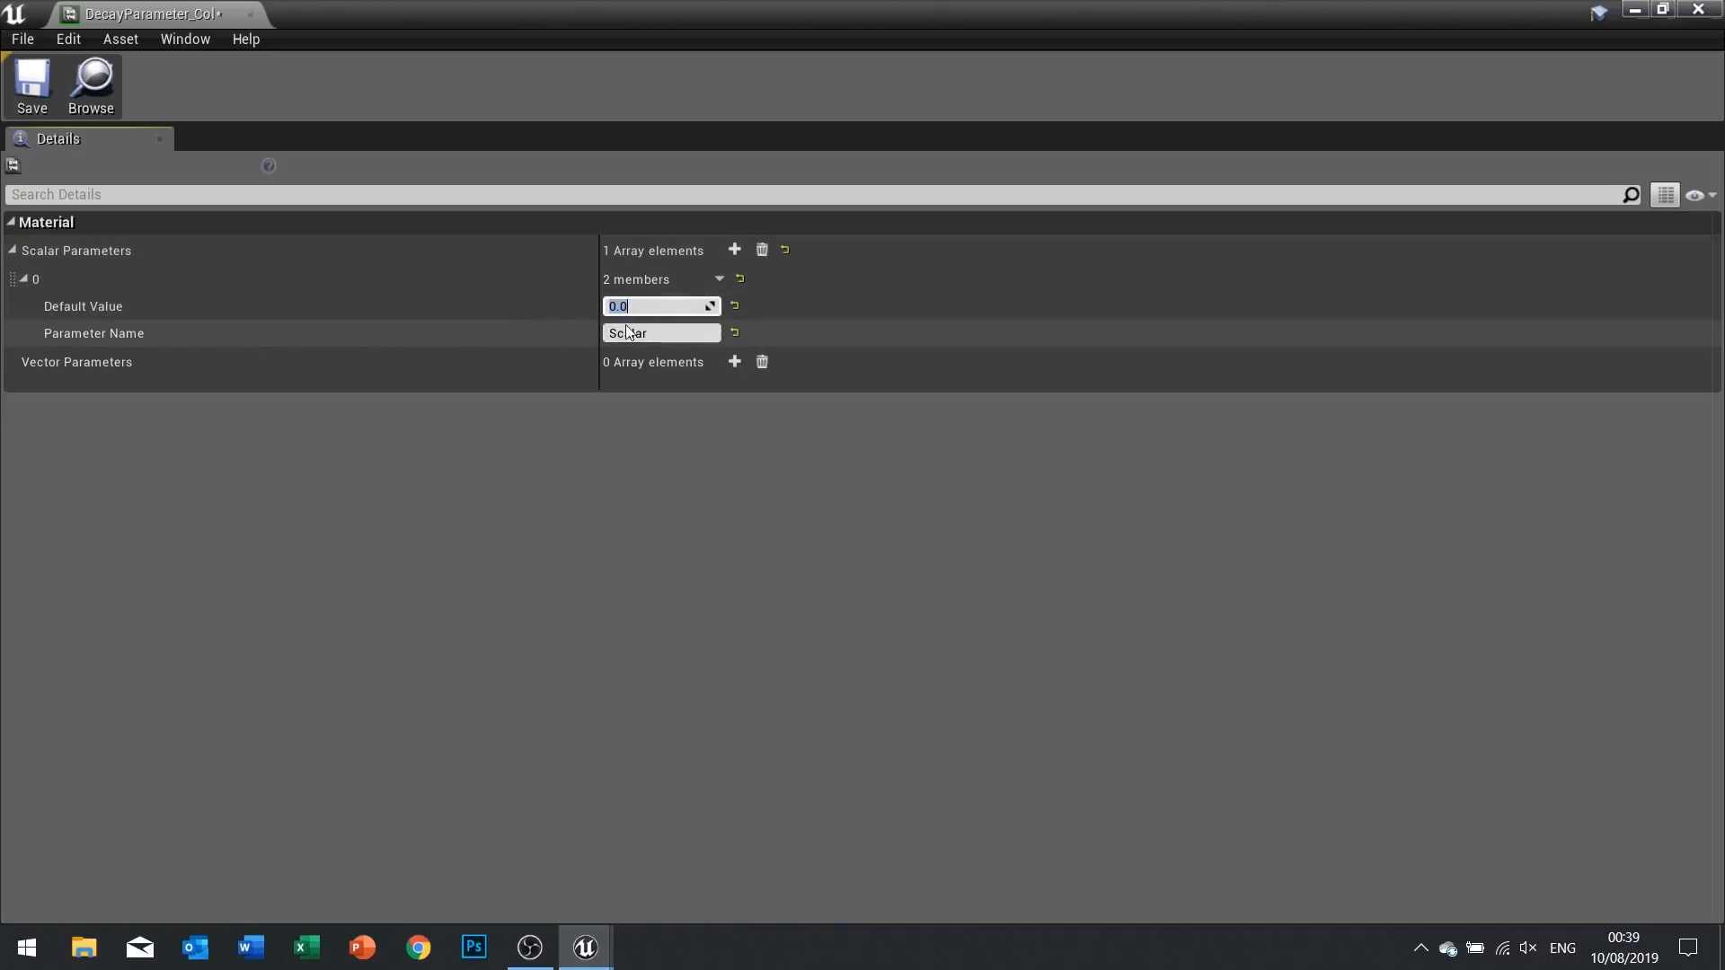
click(655, 335)
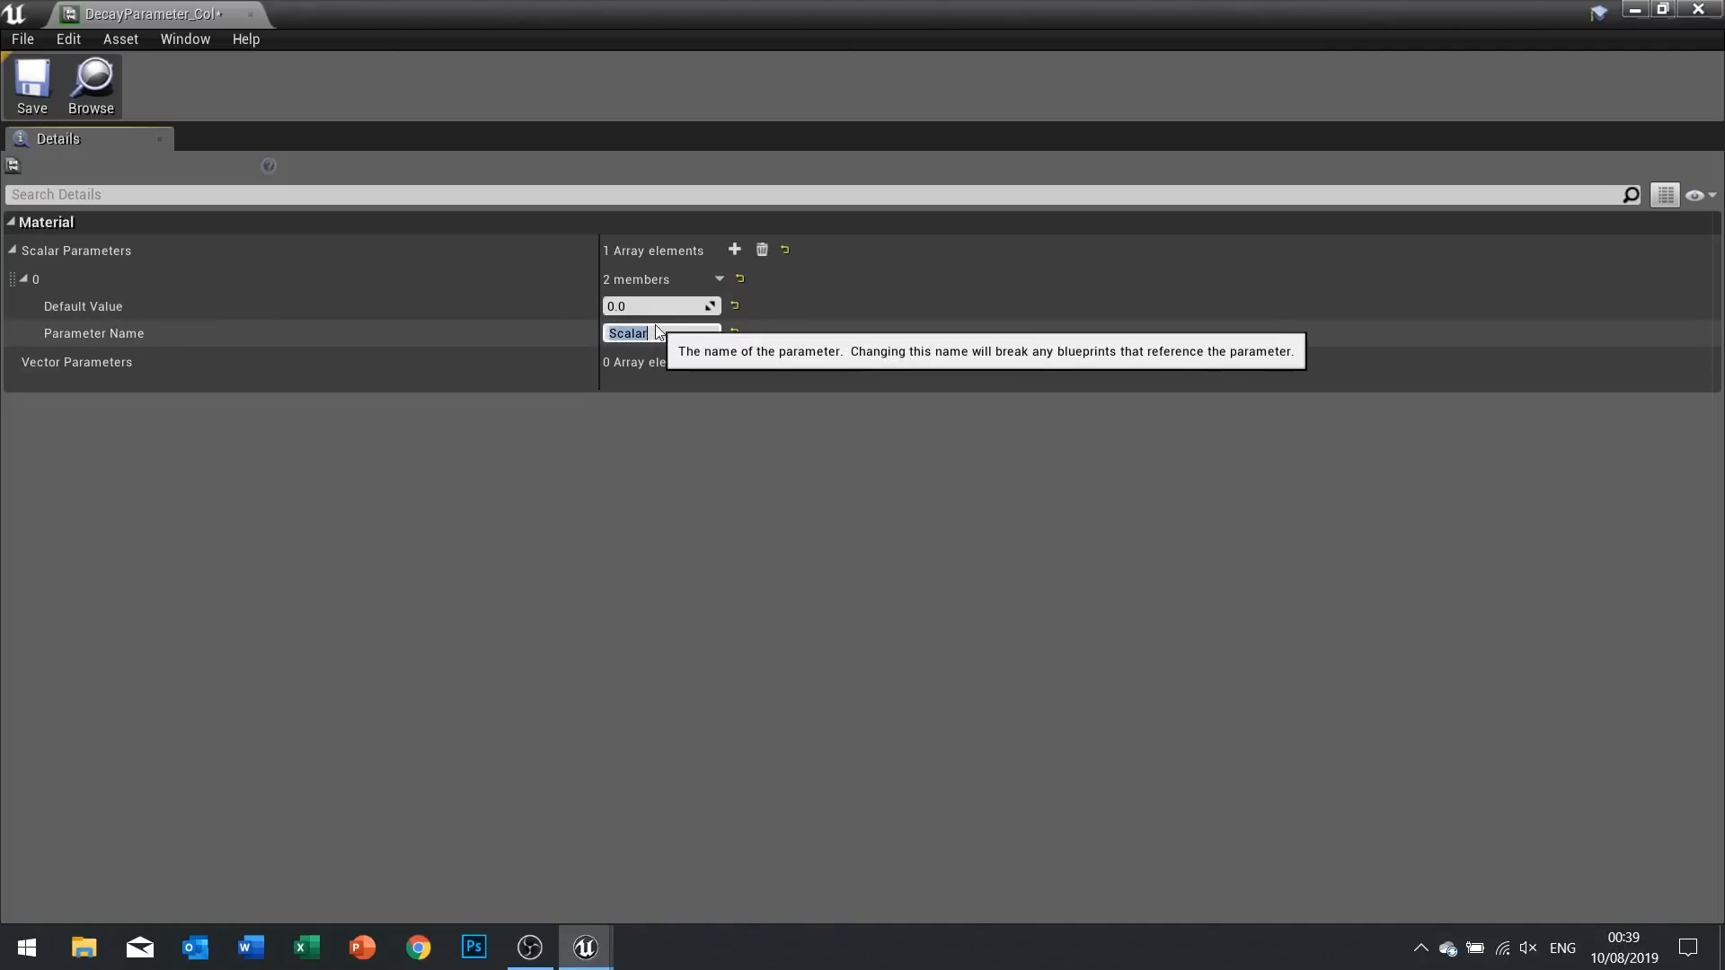
text(Decay)
key(Return)
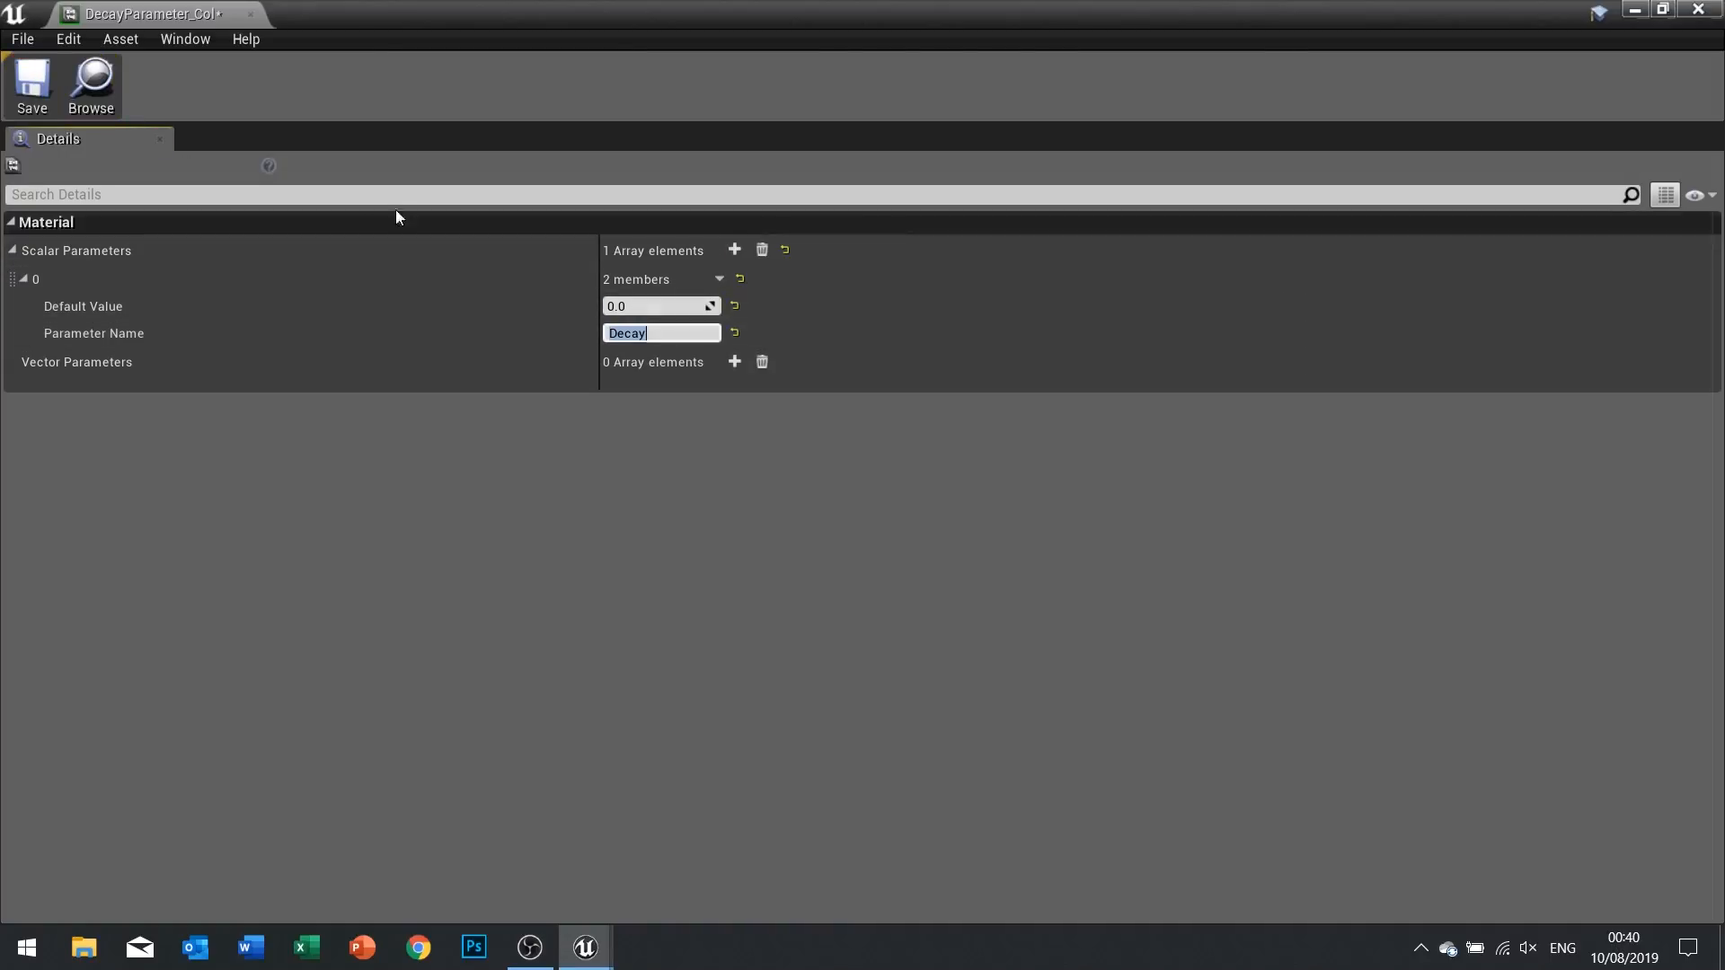
click(50, 99)
click(1698, 9)
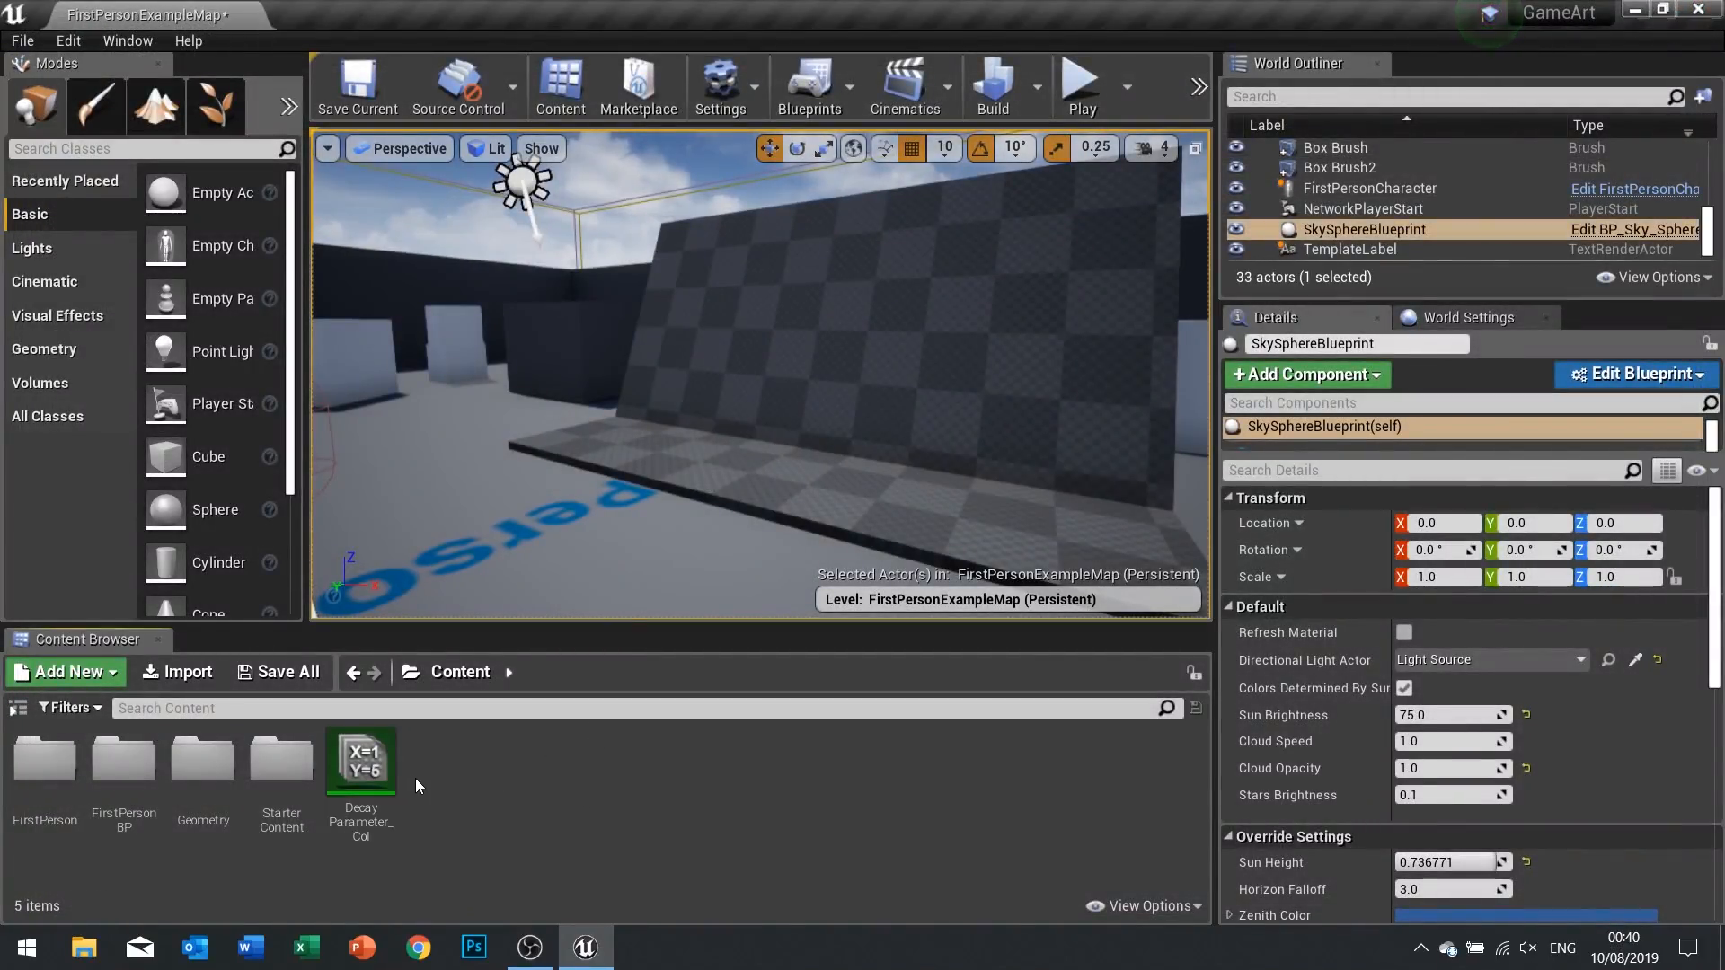
Create a Material Function in the Content folder and name it Decay_Function
right_click(483, 771)
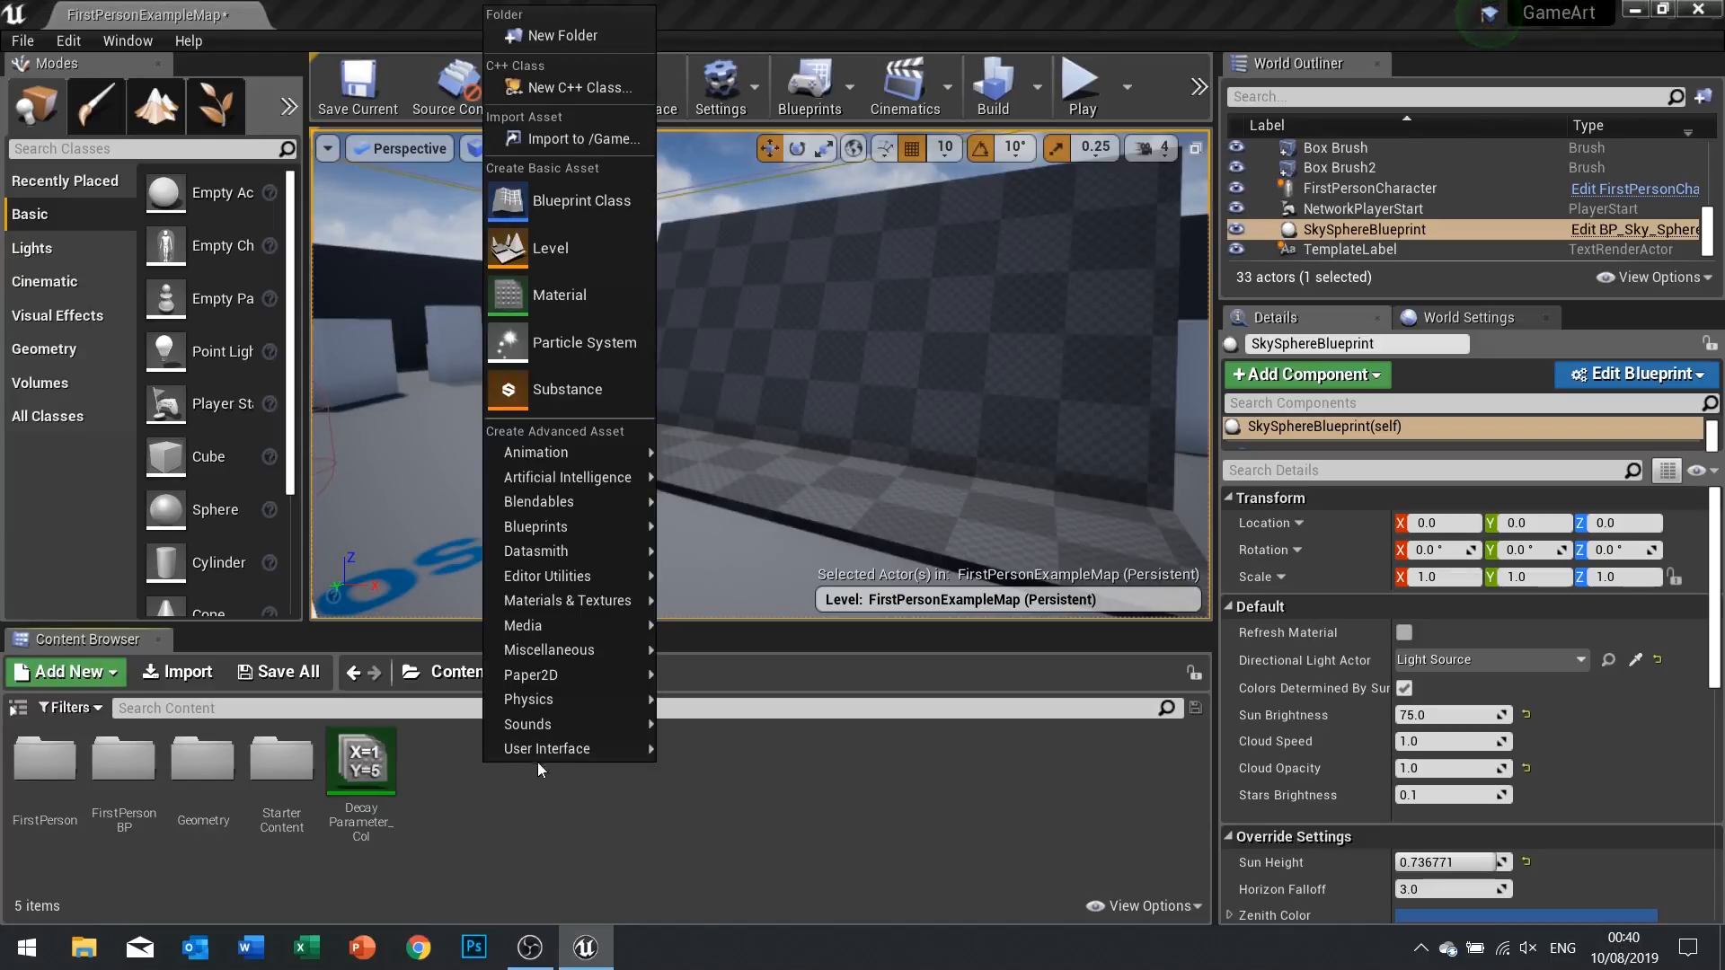
mouse_move(571, 633)
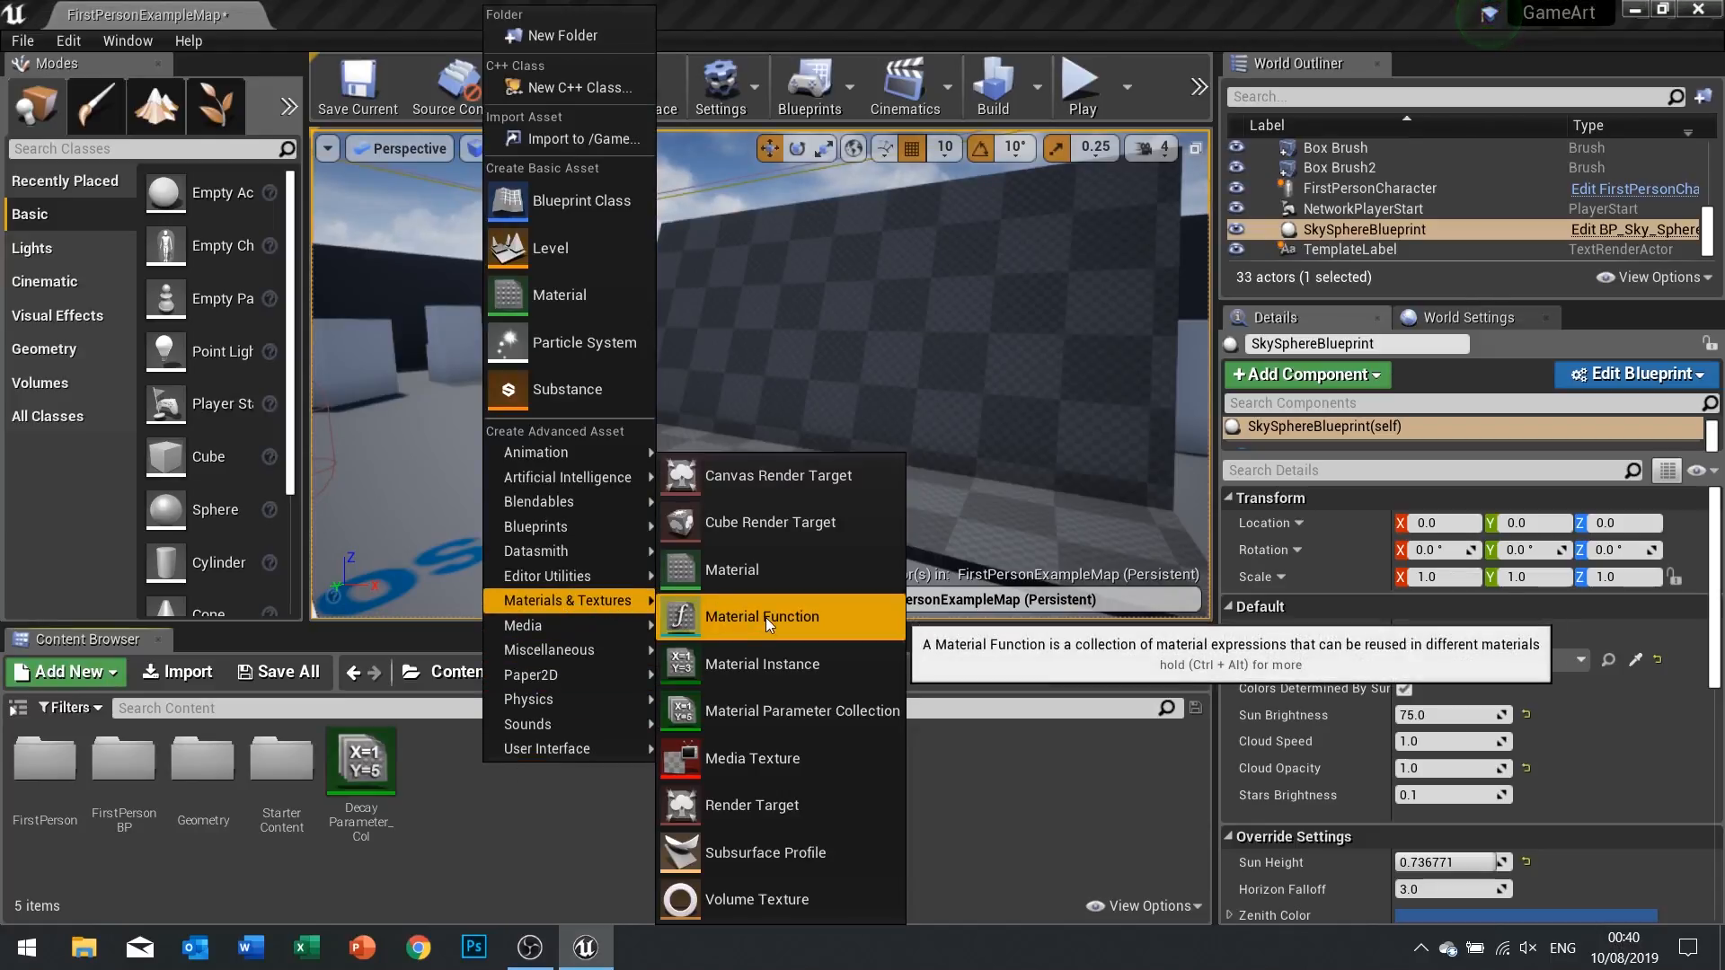
click(765, 617)
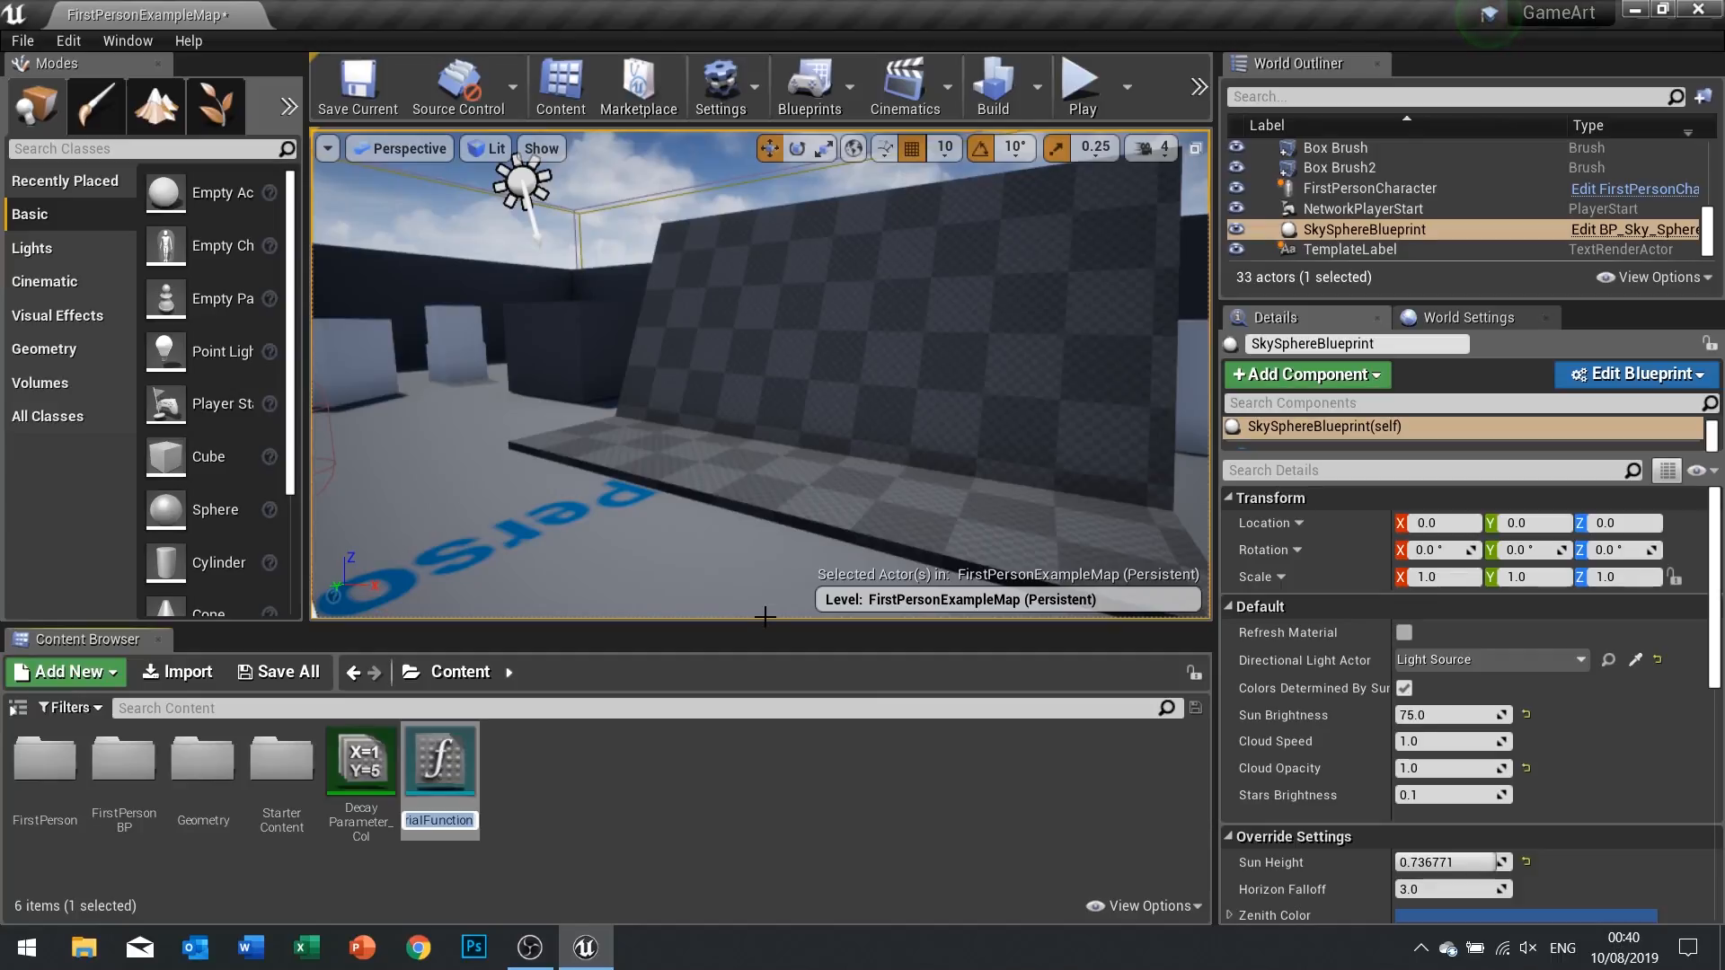
text(Decay_)
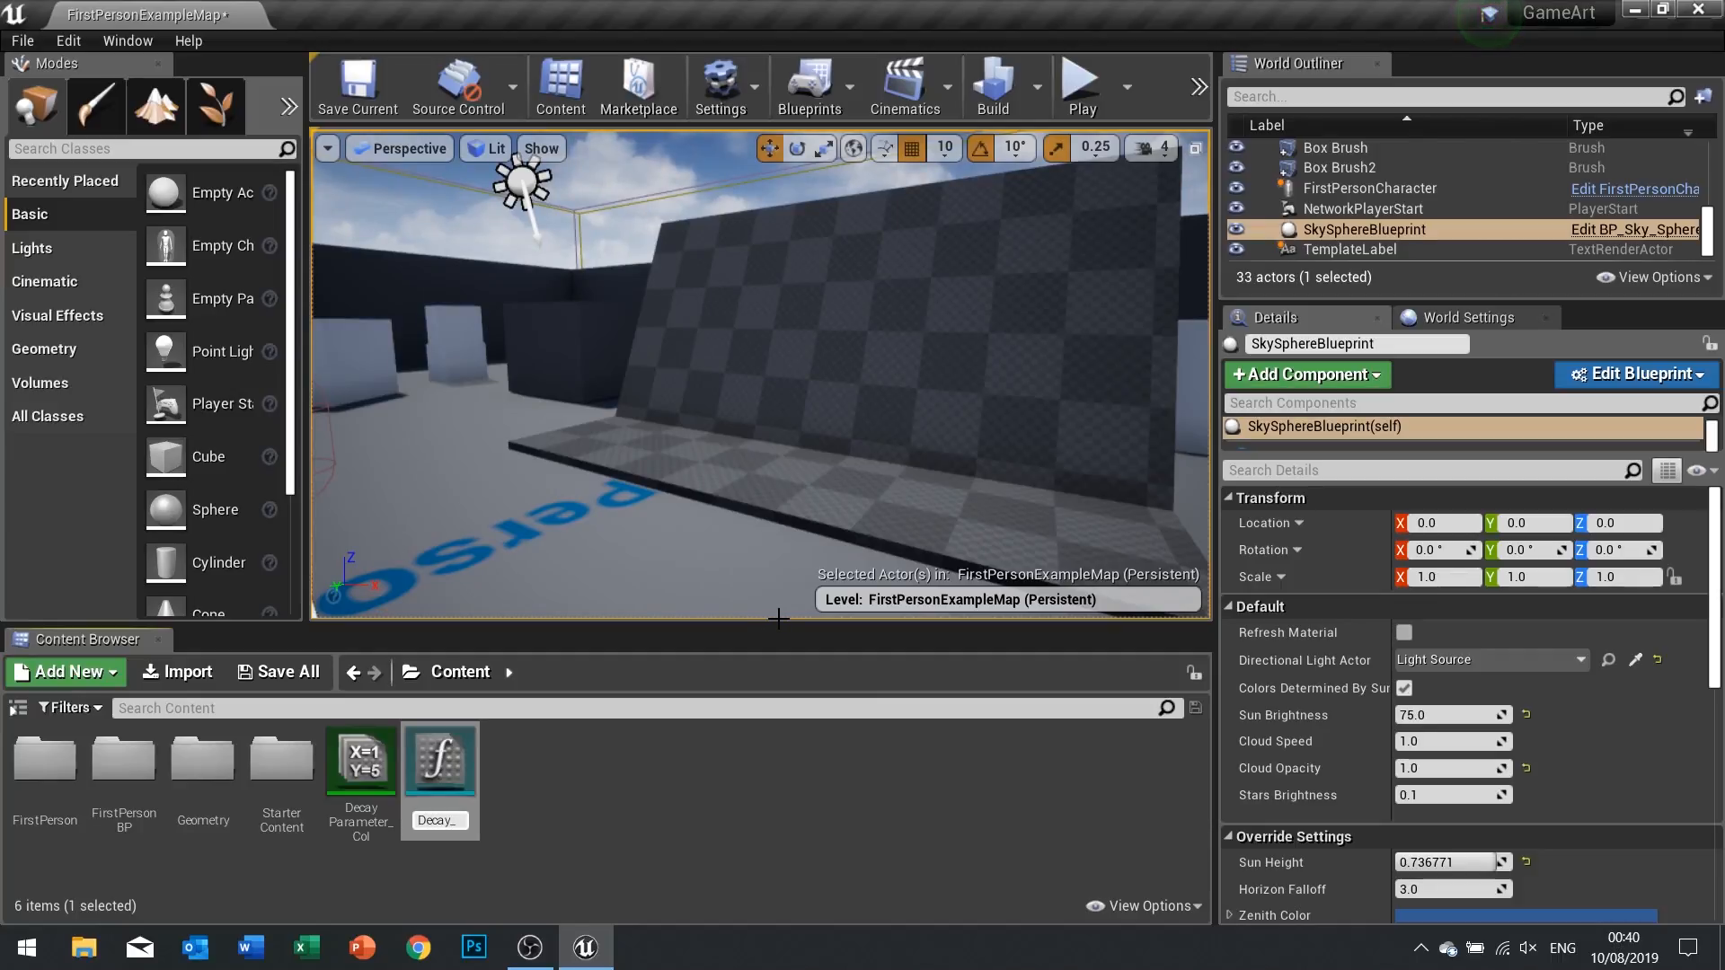
text(Function)
key(Return)
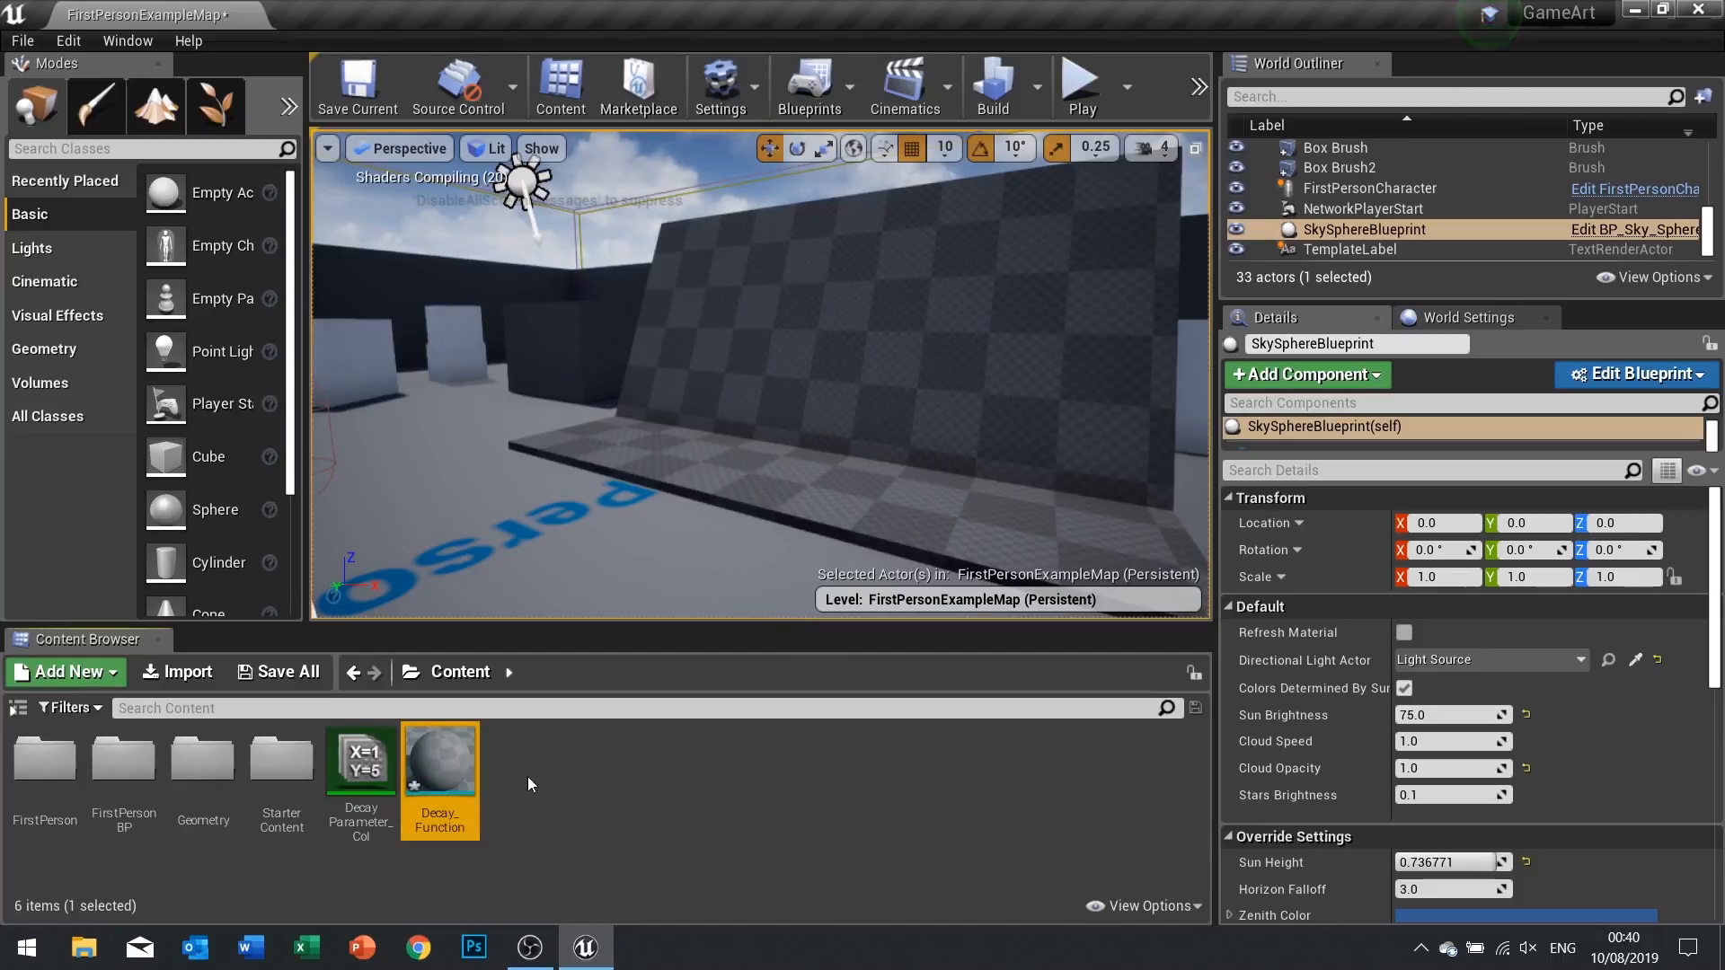
Open Decay_Function for editing and shift its Output Result node slightly up and to the left
double_click(440, 768)
right_drag(633, 507, 882, 492)
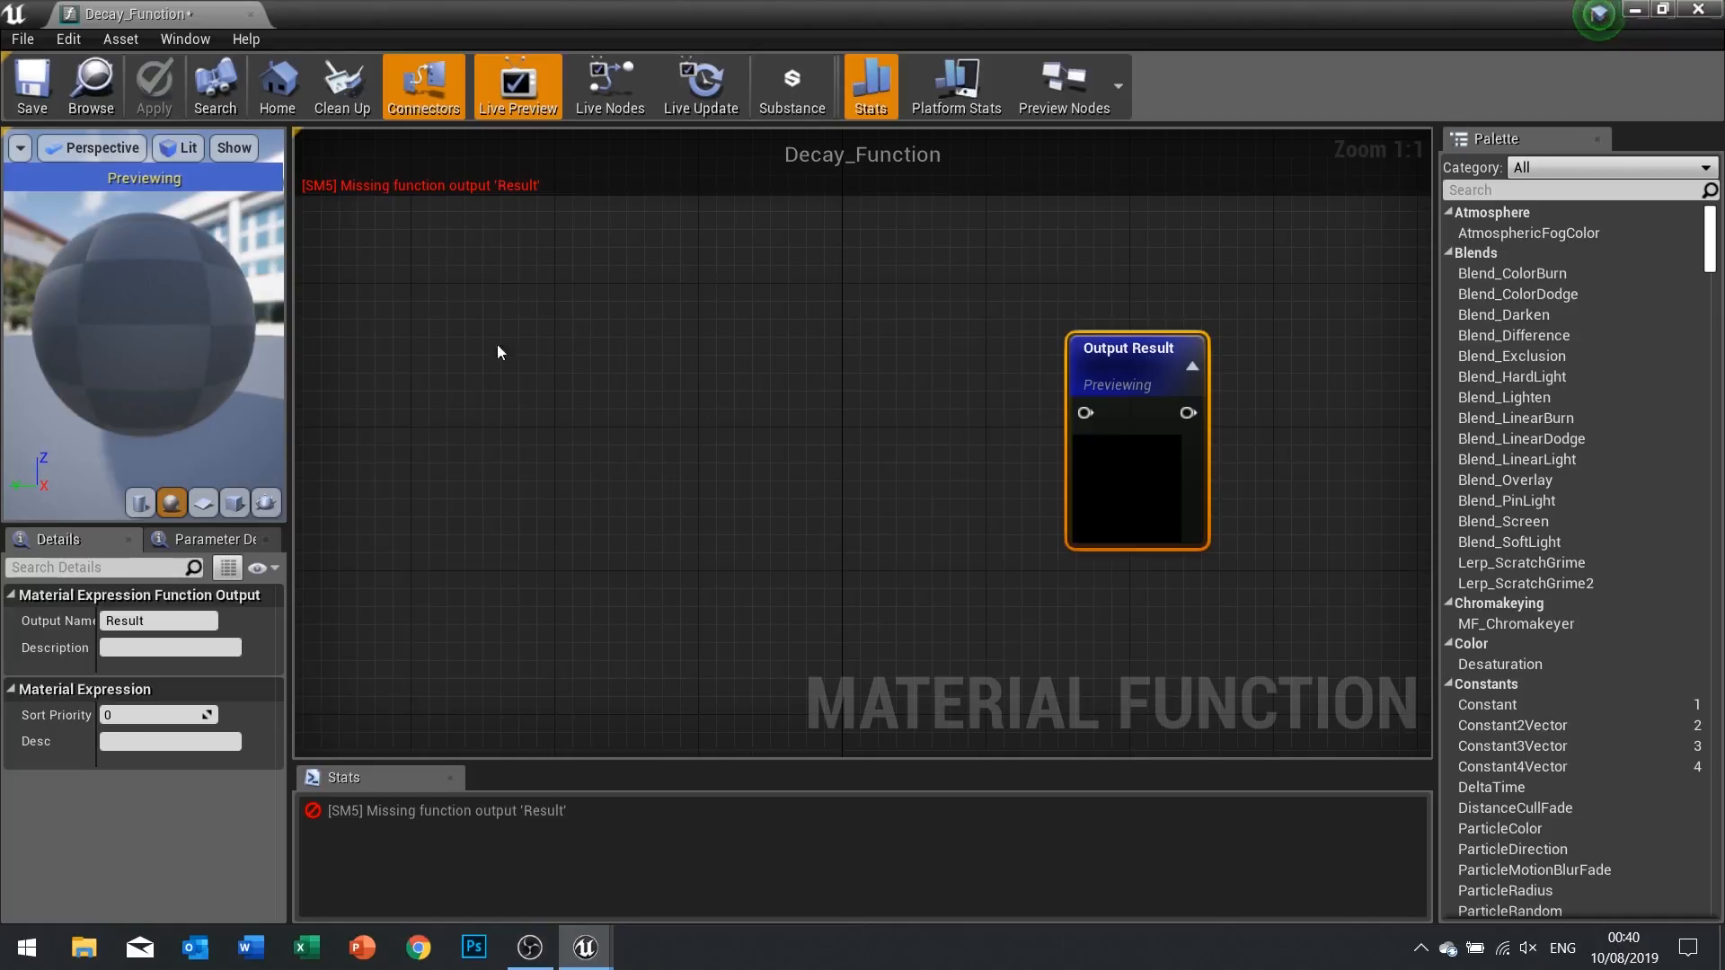
drag(1131, 451, 1103, 438)
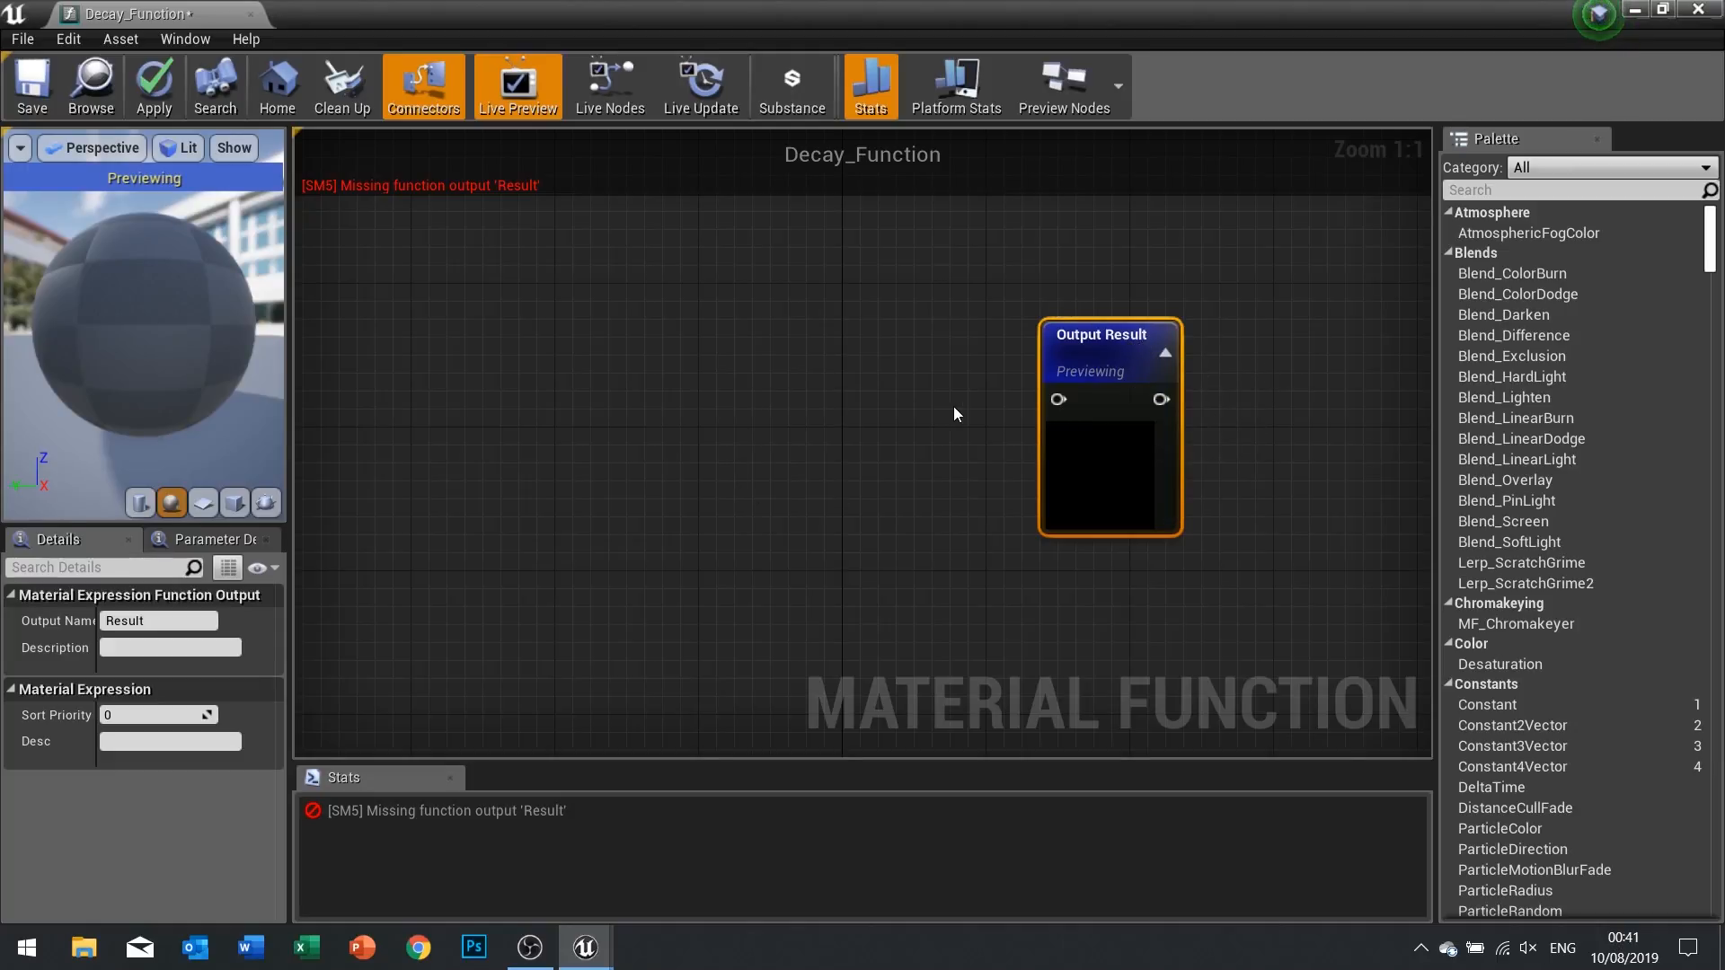
Add a LinearInterpolate node to the graph and place it well to the left of the Output Result node
right_drag(954, 406, 1054, 459)
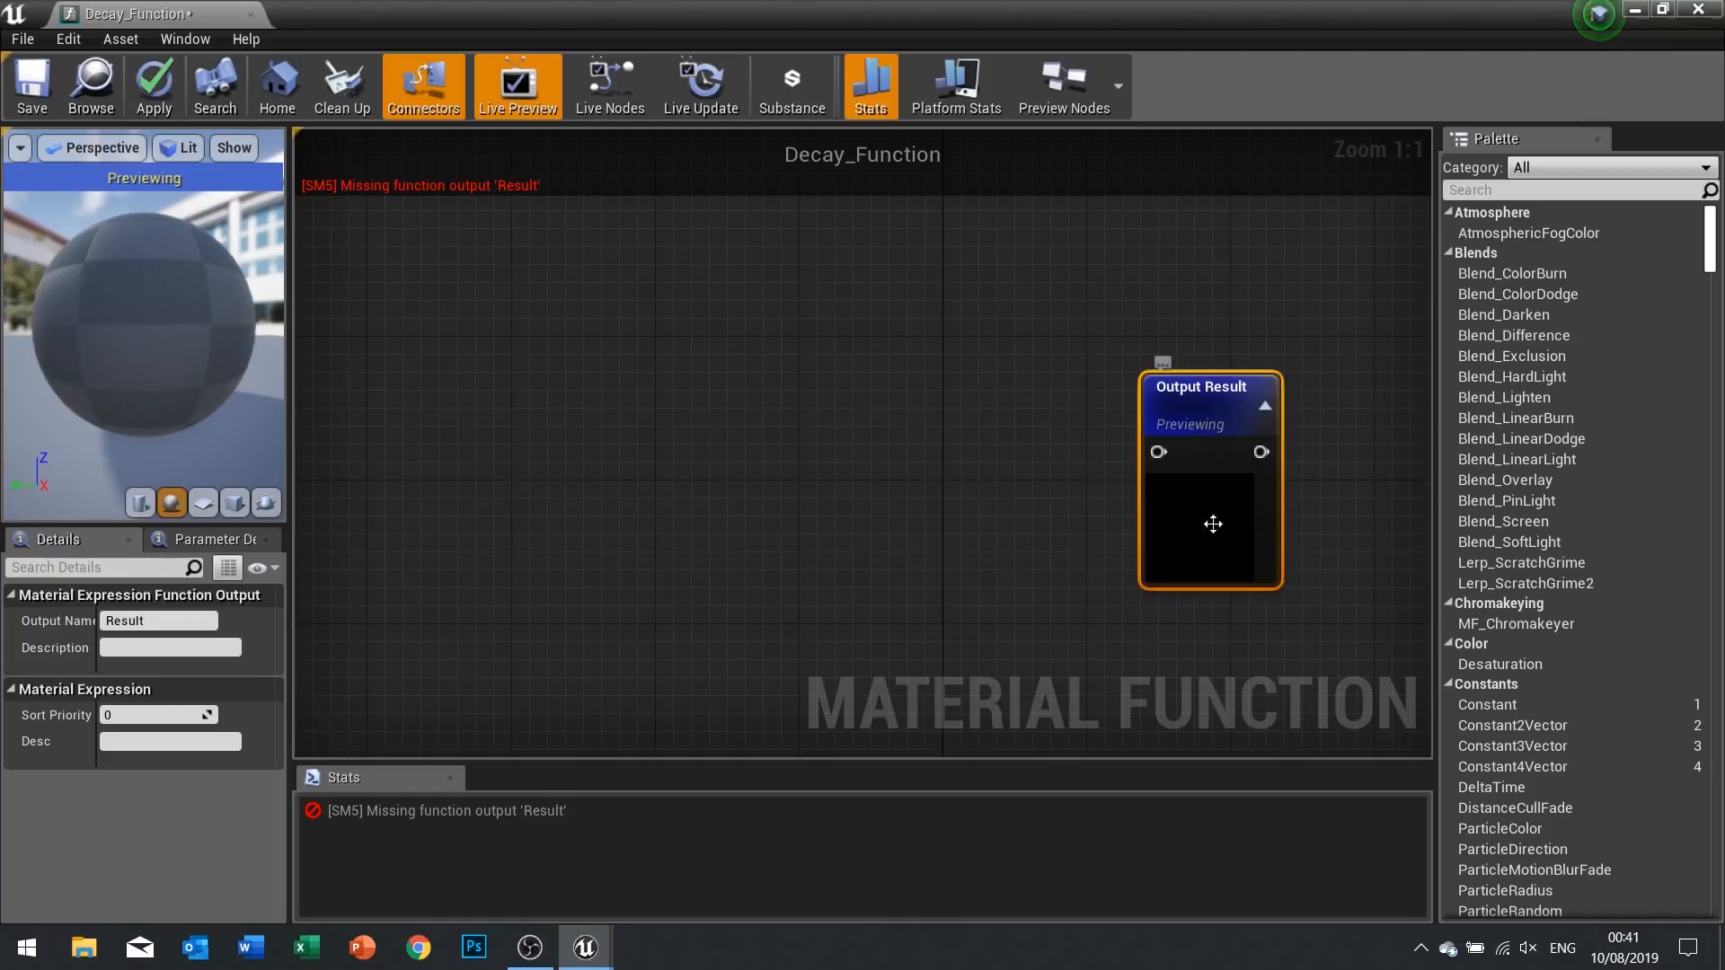
right_drag(564, 341, 875, 331)
scroll(875, 330, down, 2)
right_drag(798, 488, 681, 386)
right_drag(800, 370, 912, 336)
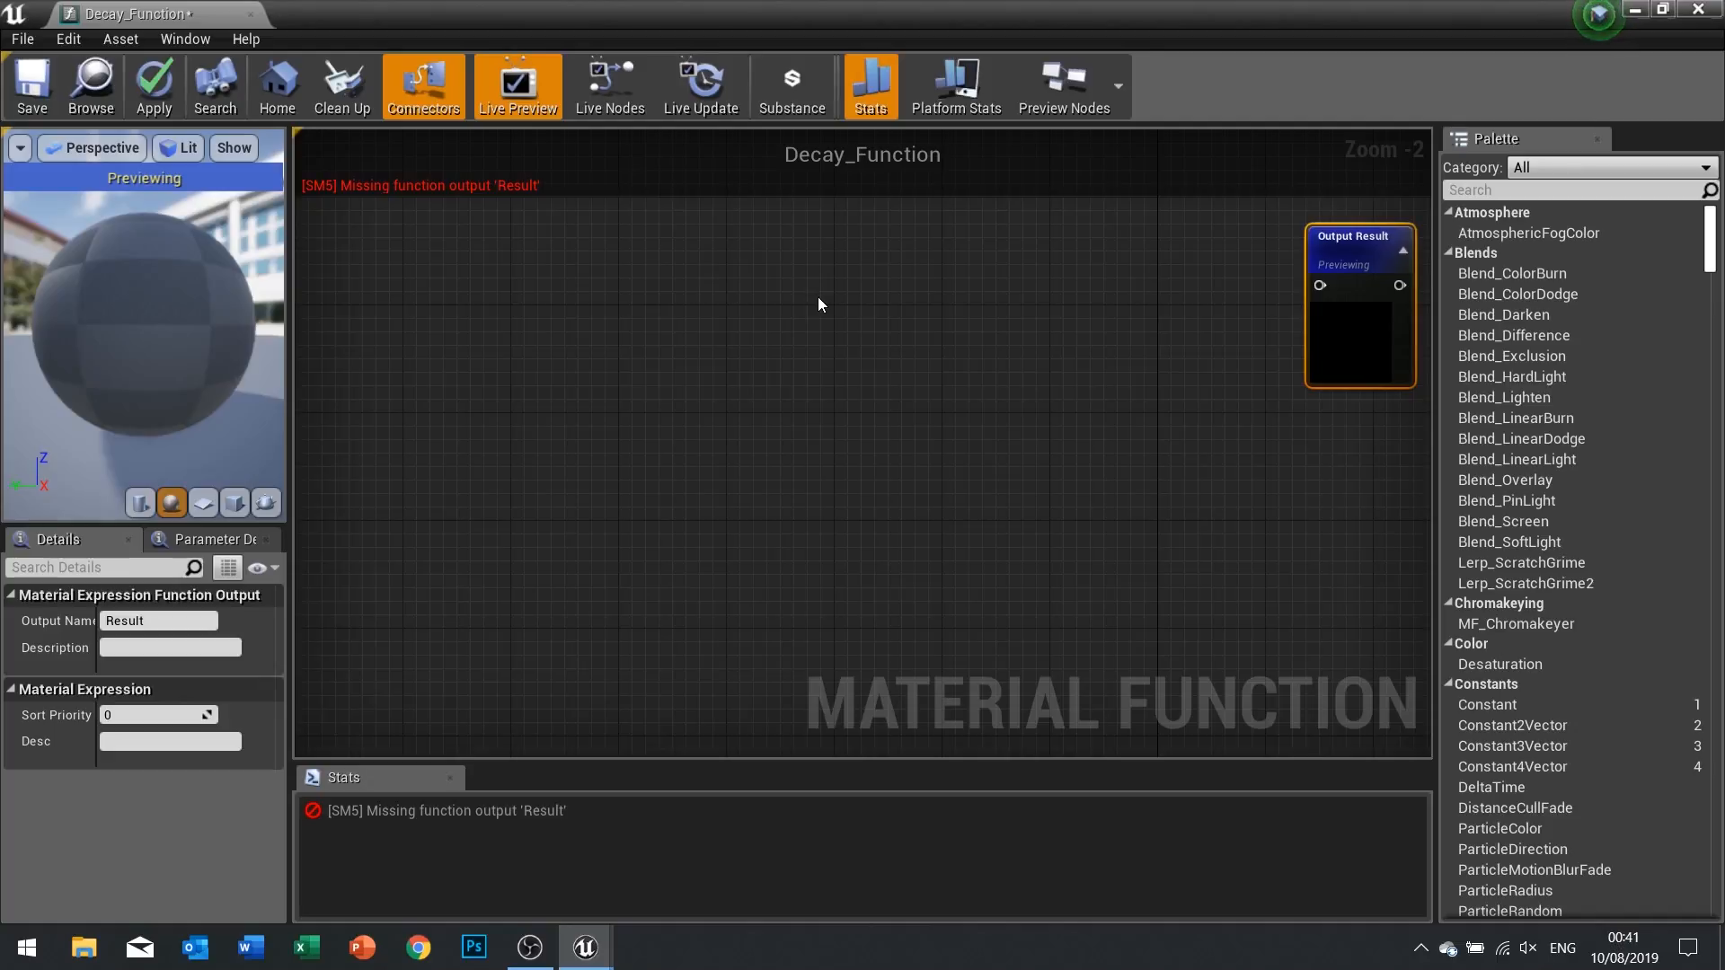
right_drag(821, 266, 773, 387)
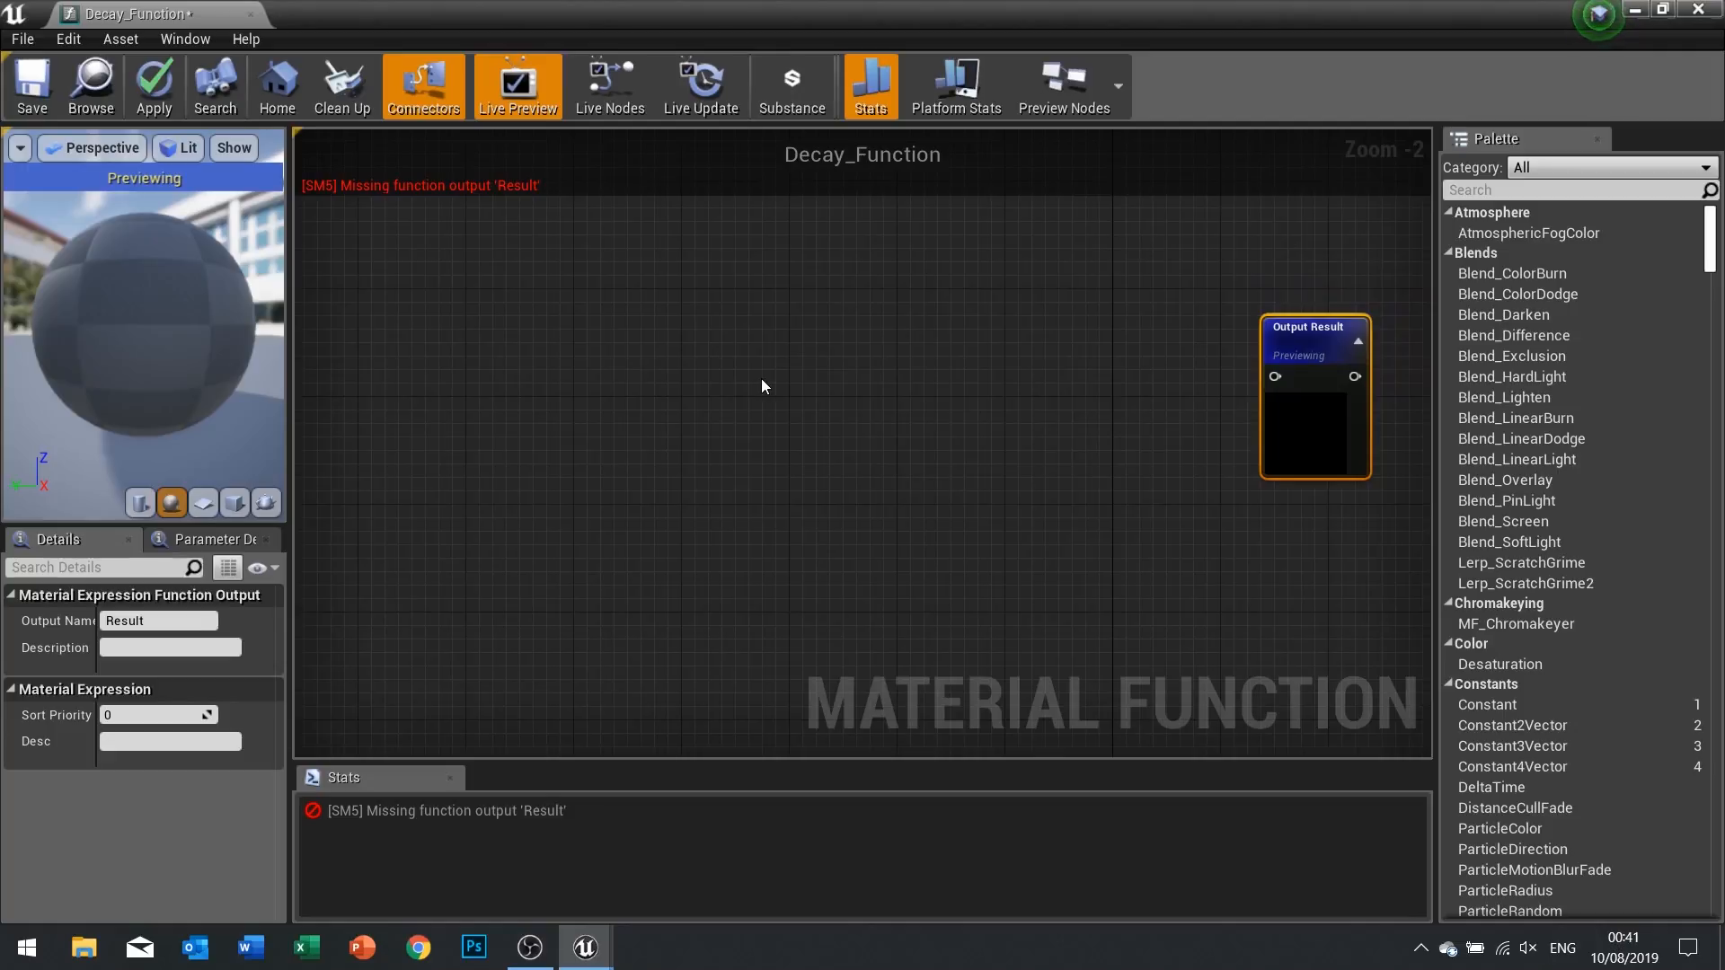
right_click(783, 367)
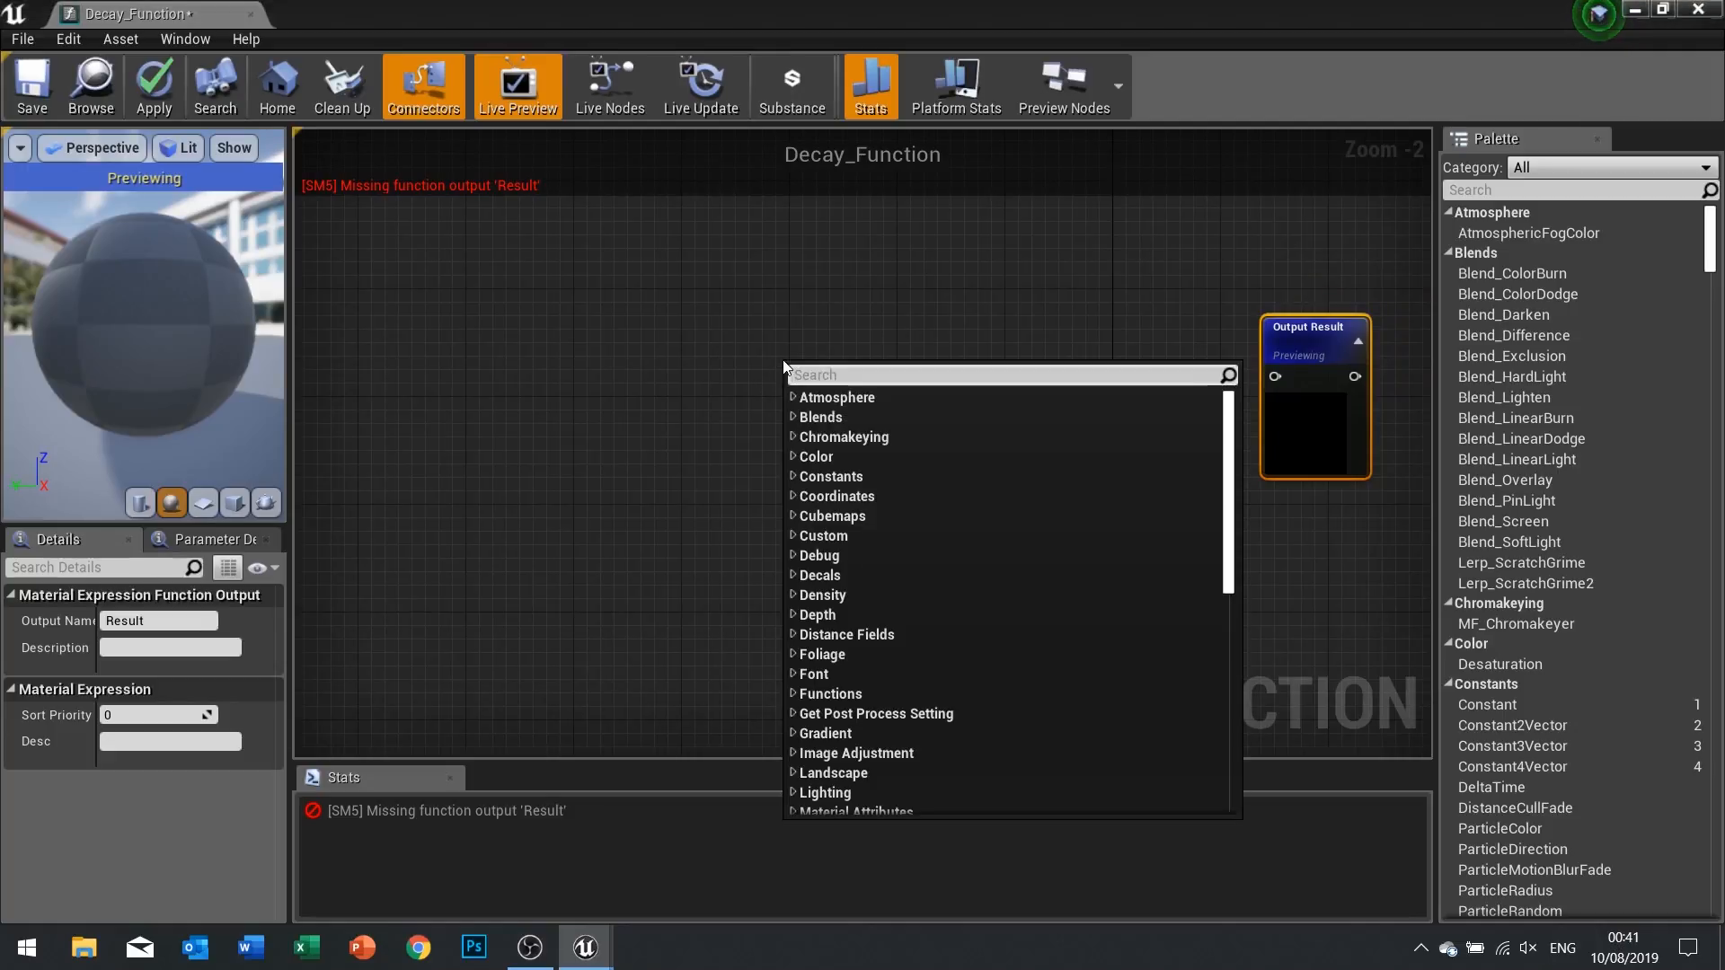
text(lerp)
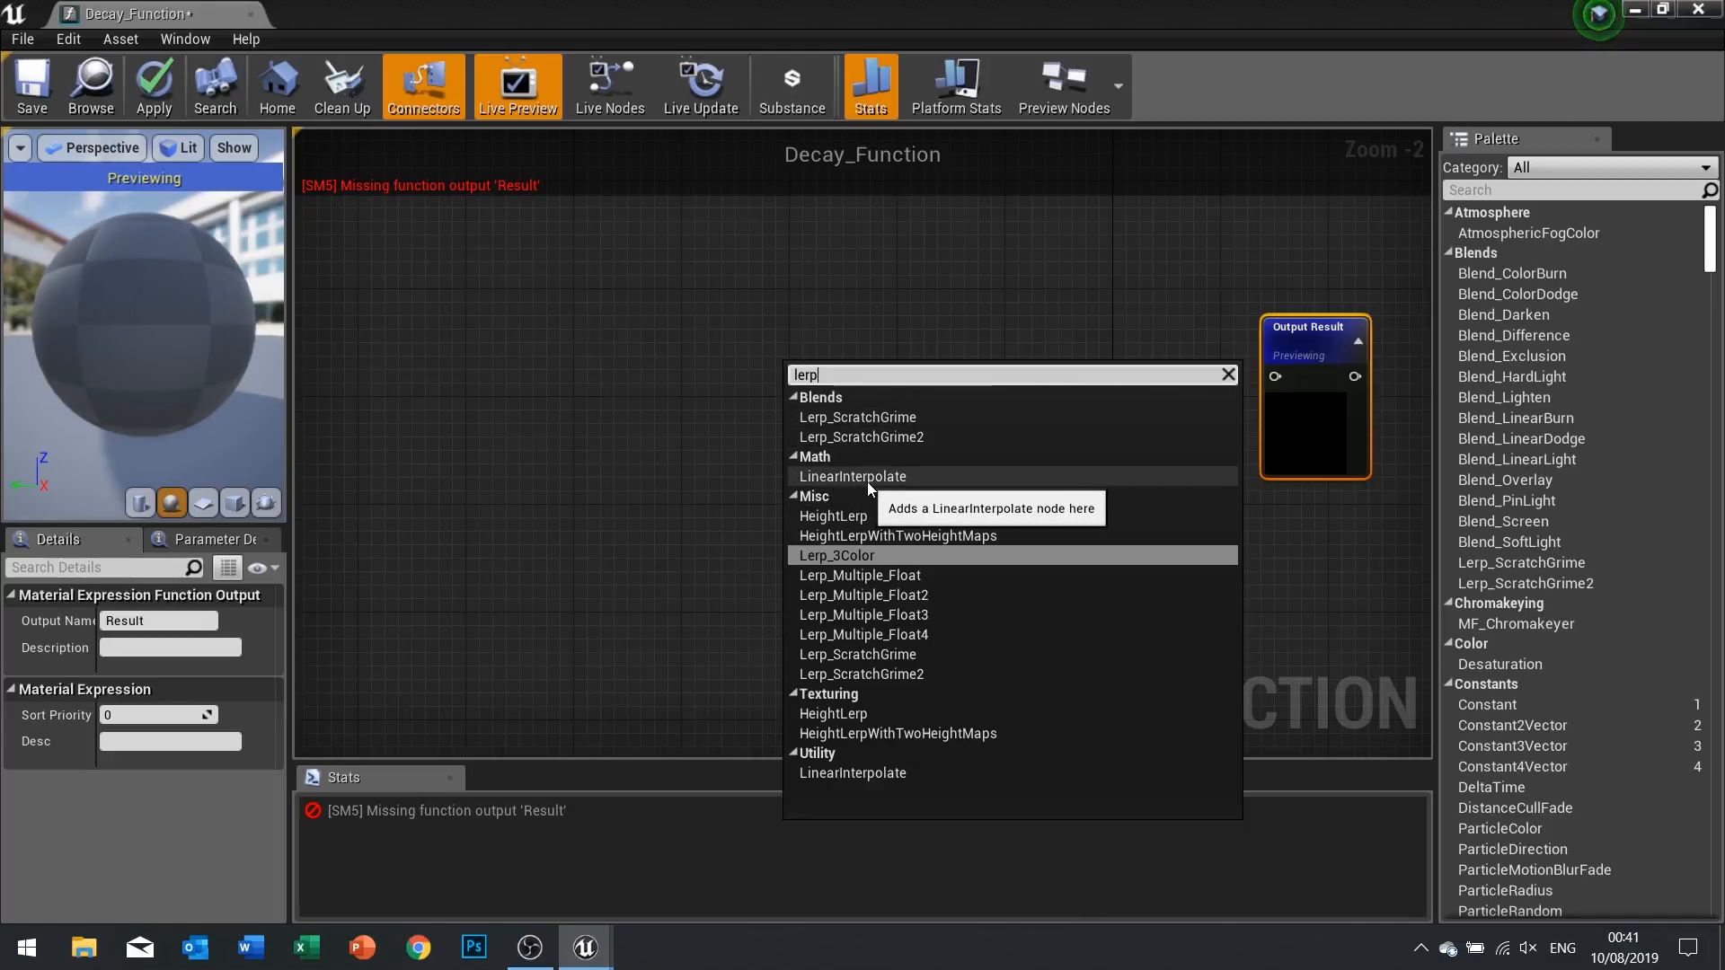
click(832, 474)
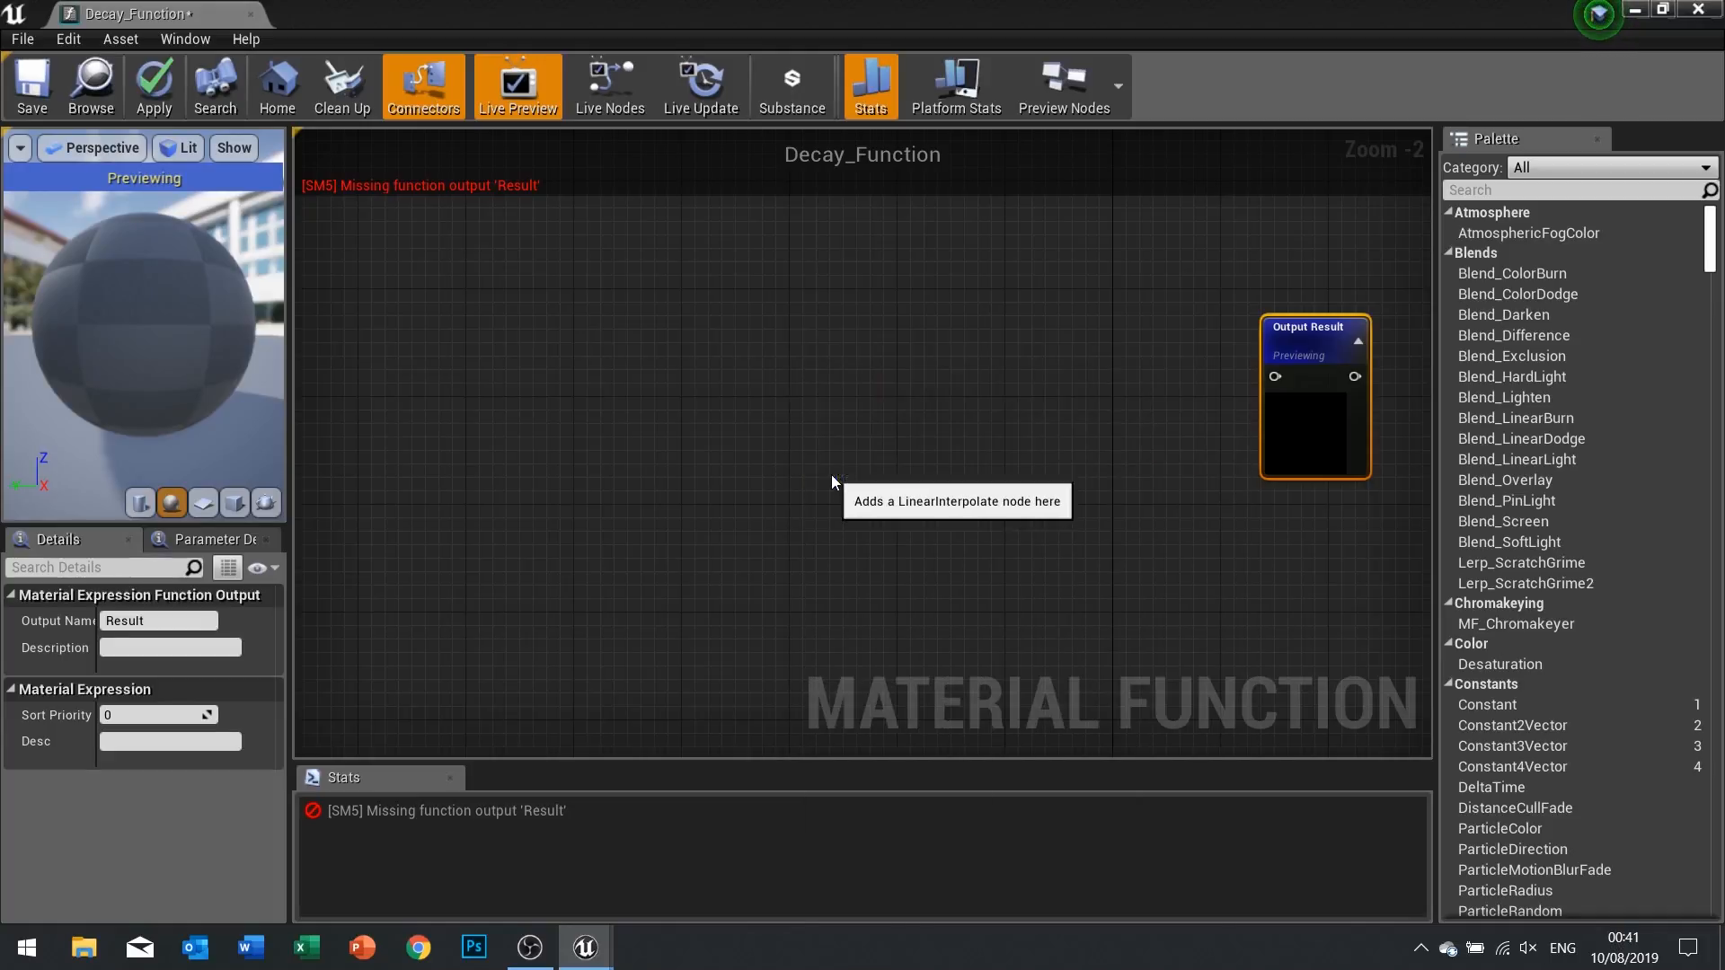
drag(841, 372, 838, 305)
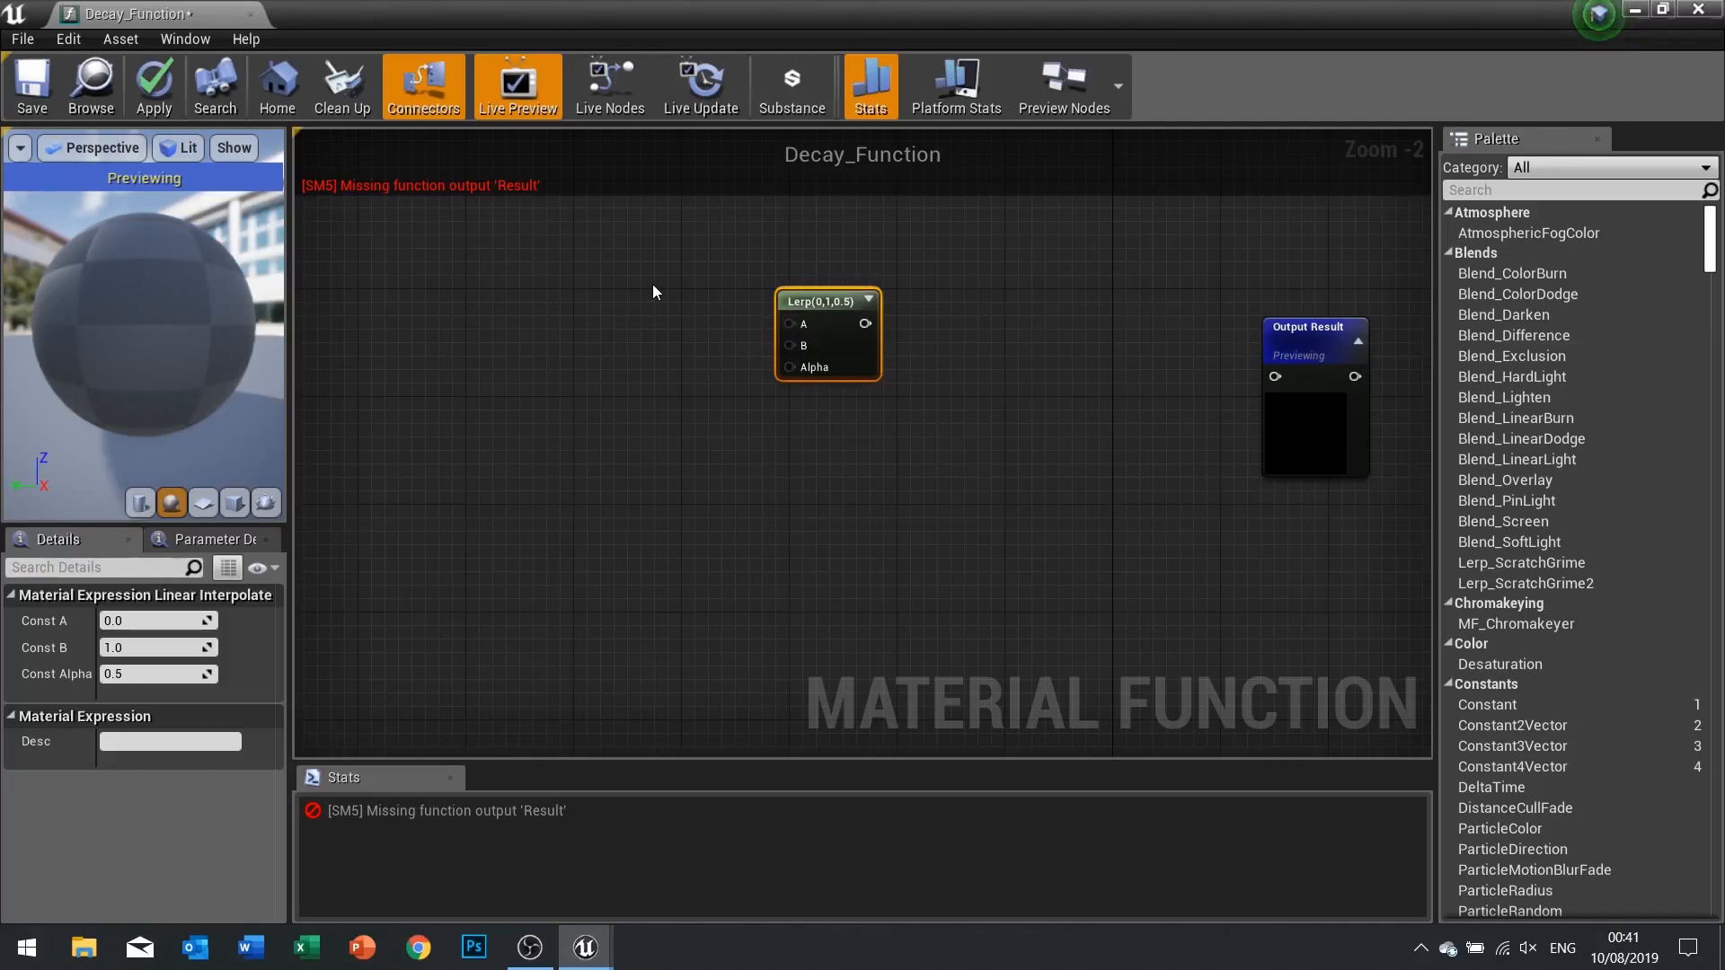
Add two Texture Sample nodes, stacked one above the other to the left of the Lerp node
key(t)
click(531, 269)
drag(580, 365, 470, 224)
key(t)
click(512, 419)
drag(494, 467, 469, 454)
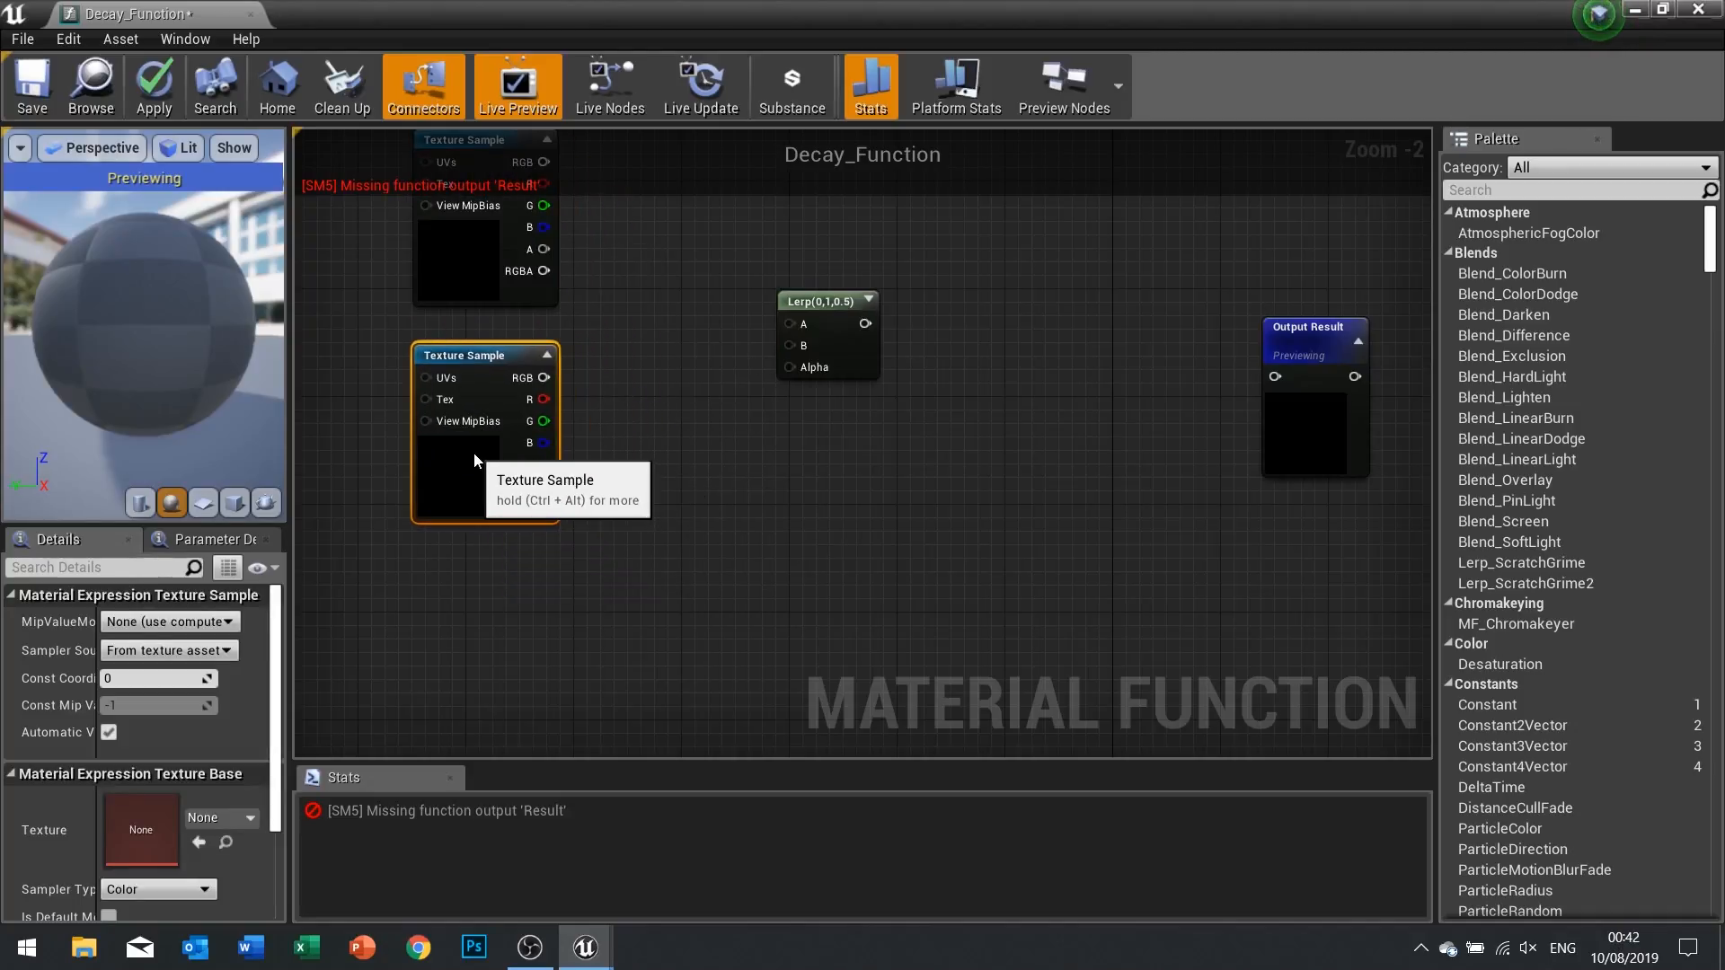
Connect the upper Texture Sample's RGB output to the Lerp's A input and the lower one's RGB output to B
right_drag(462, 259, 470, 385)
click(470, 385)
drag(550, 288, 551, 505)
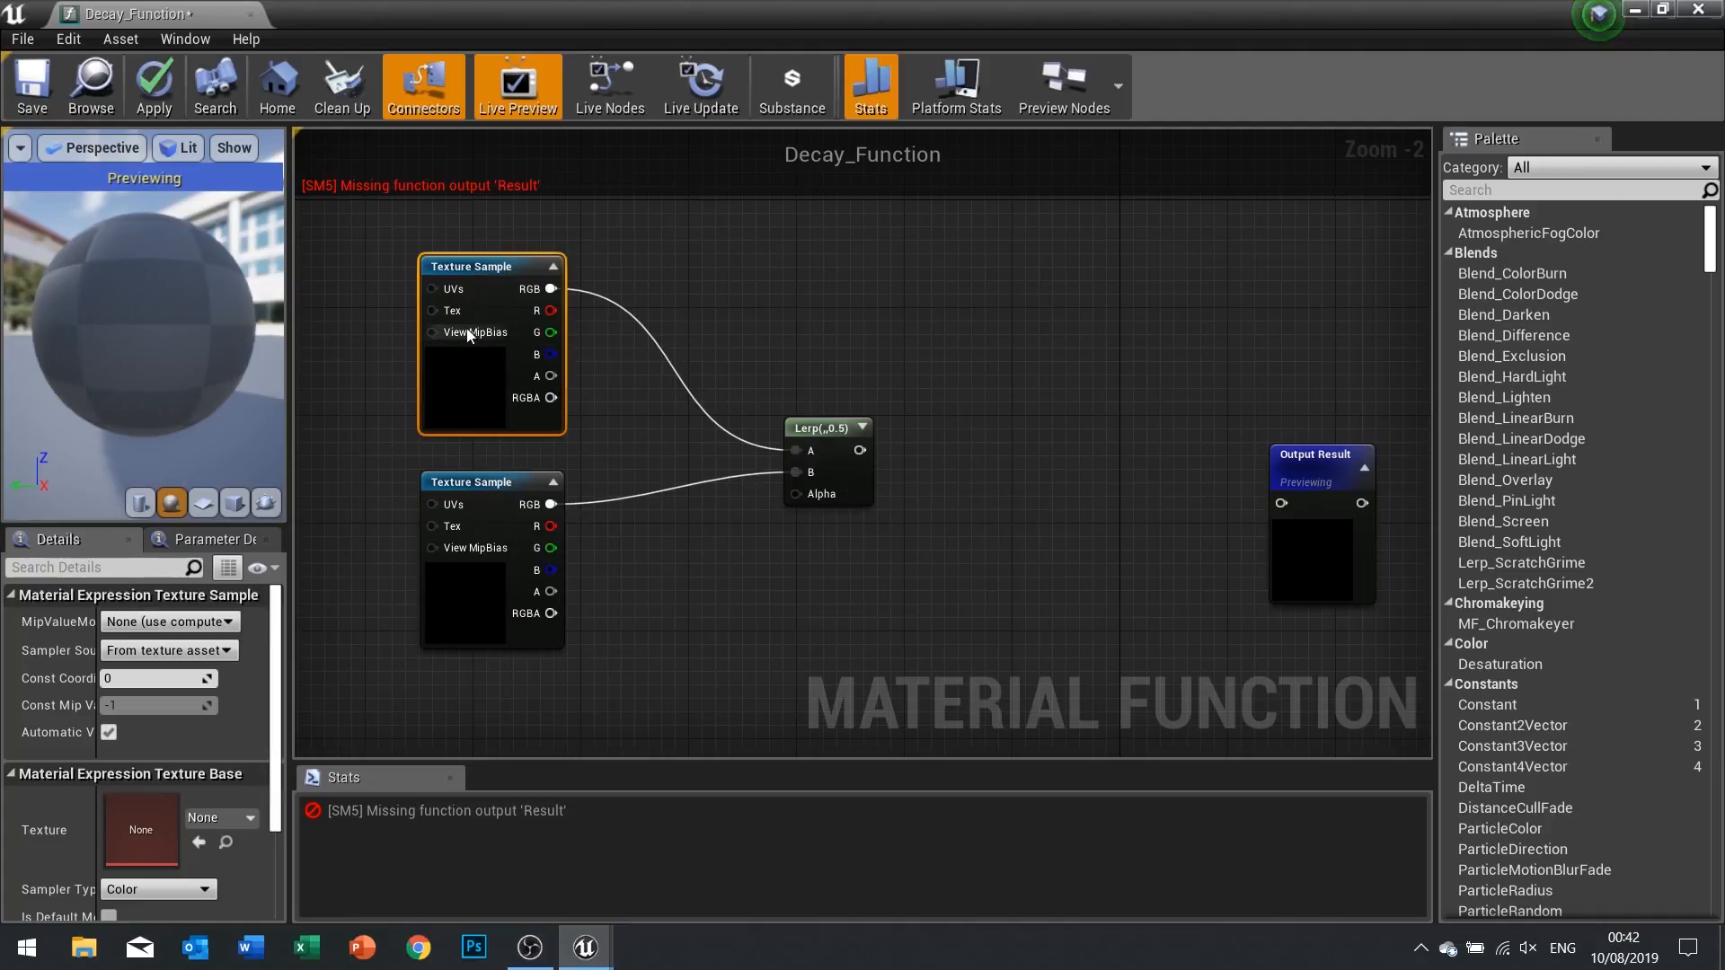
click(490, 568)
click(482, 386)
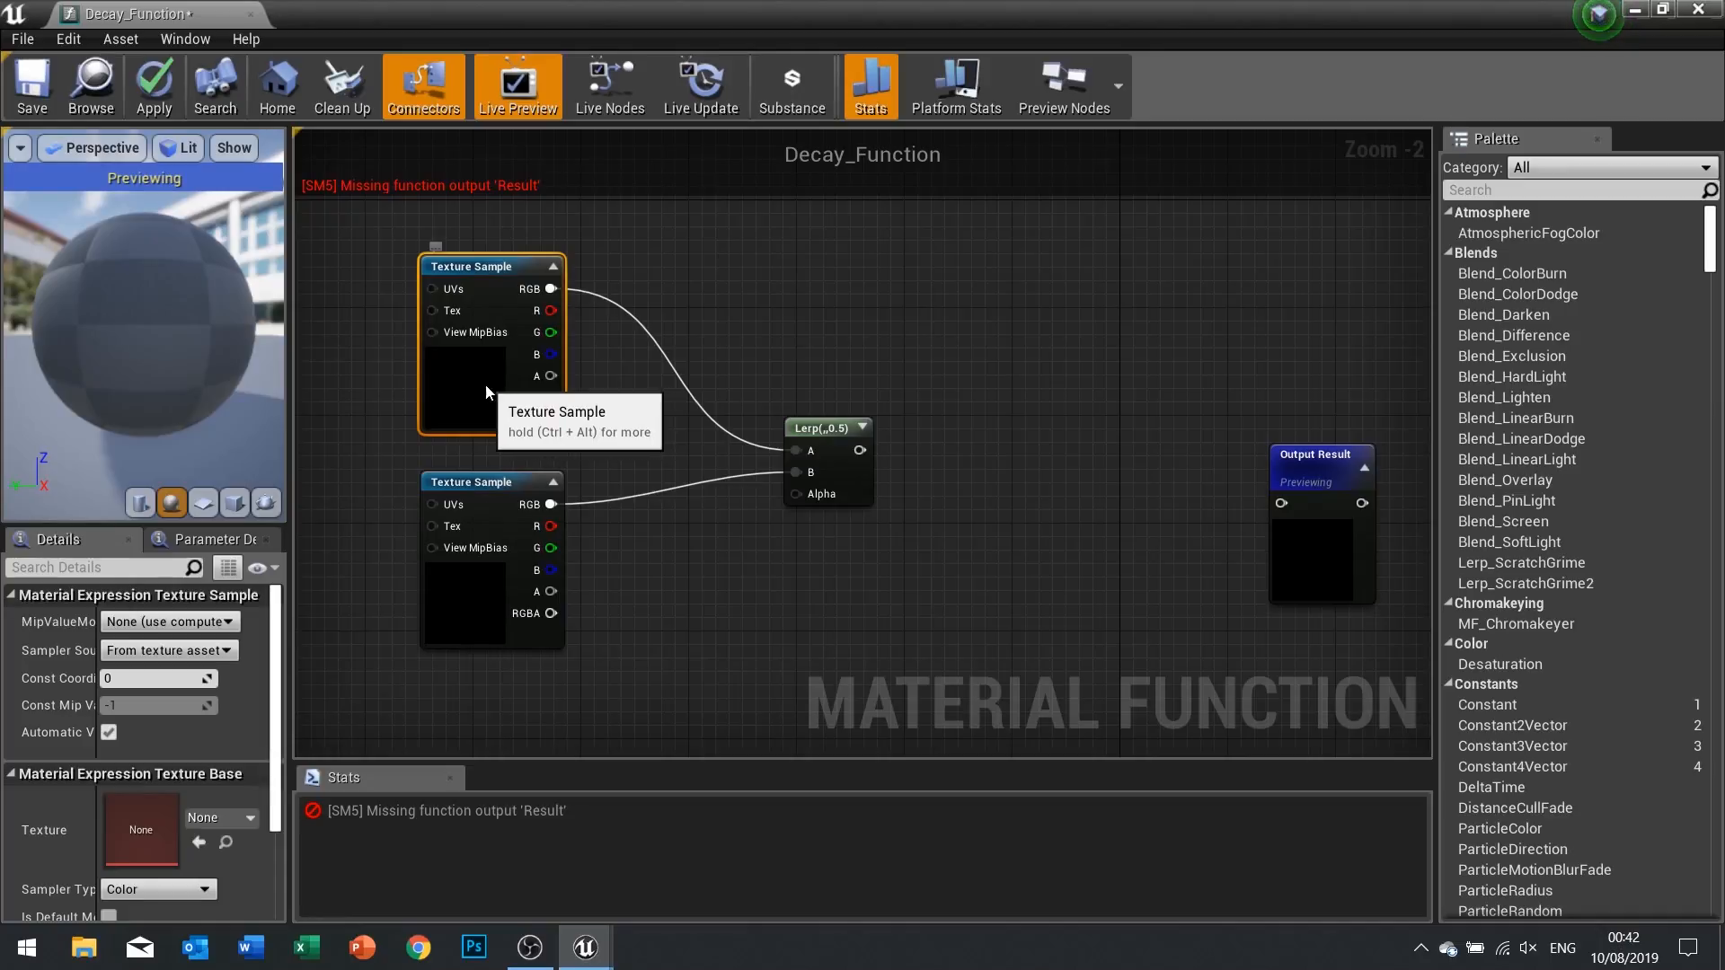
click(493, 573)
click(488, 396)
click(480, 593)
click(480, 395)
click(481, 505)
click(479, 389)
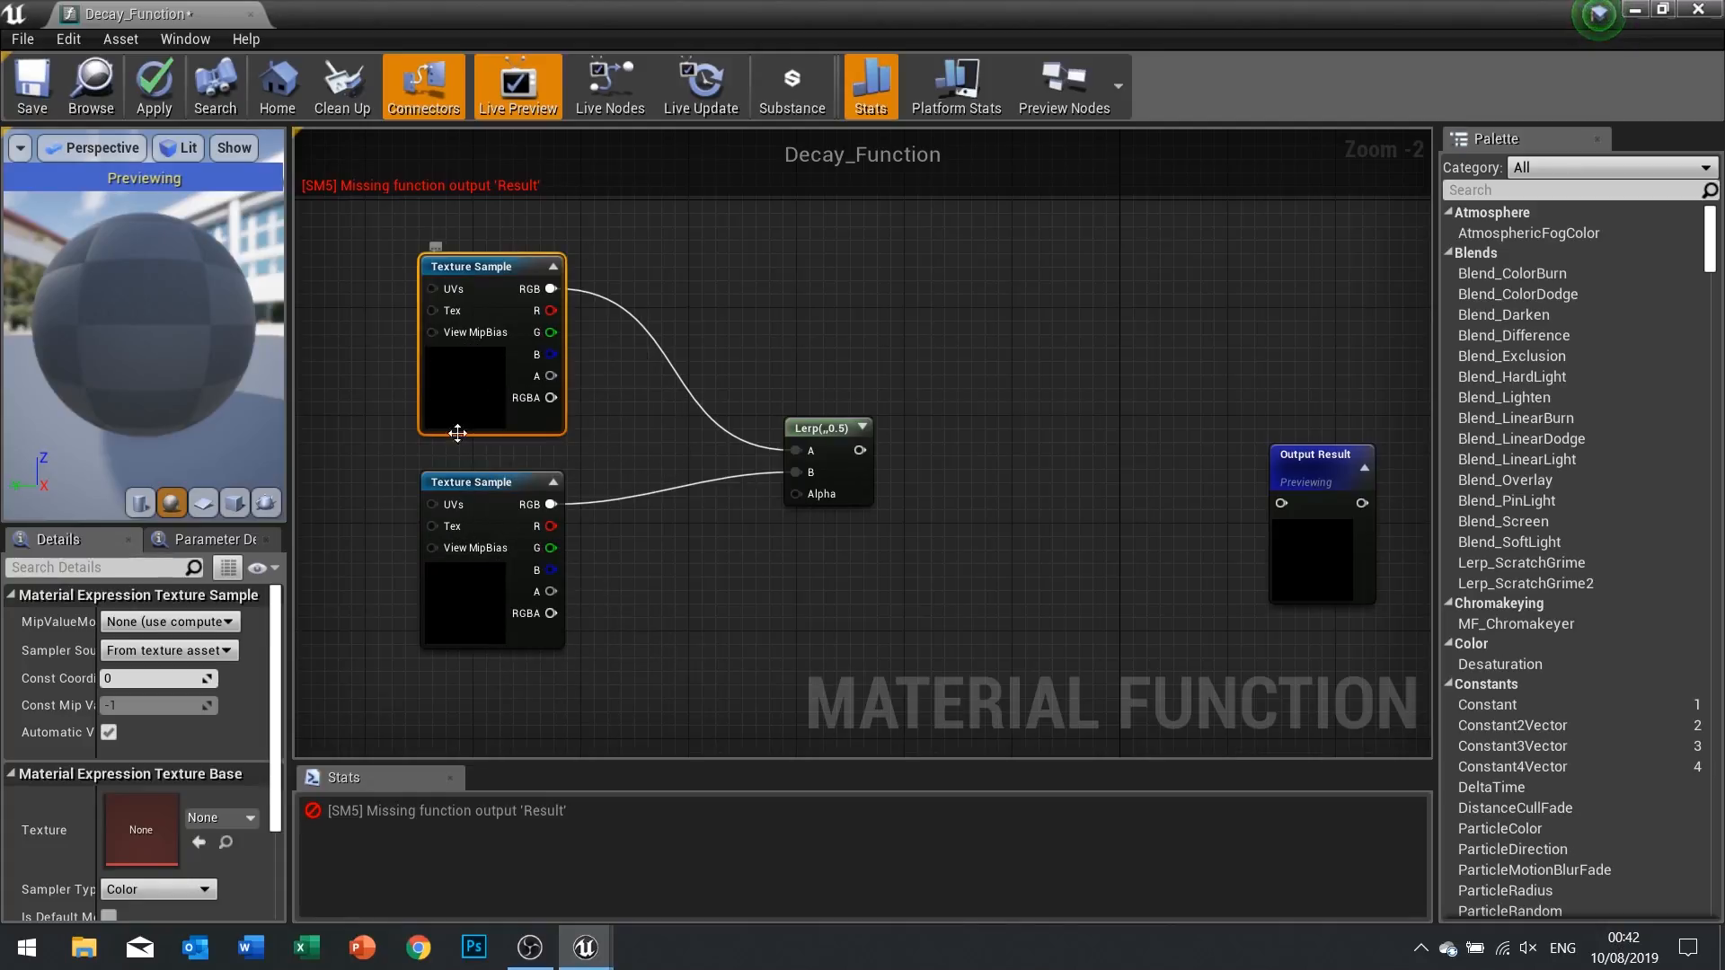
click(486, 624)
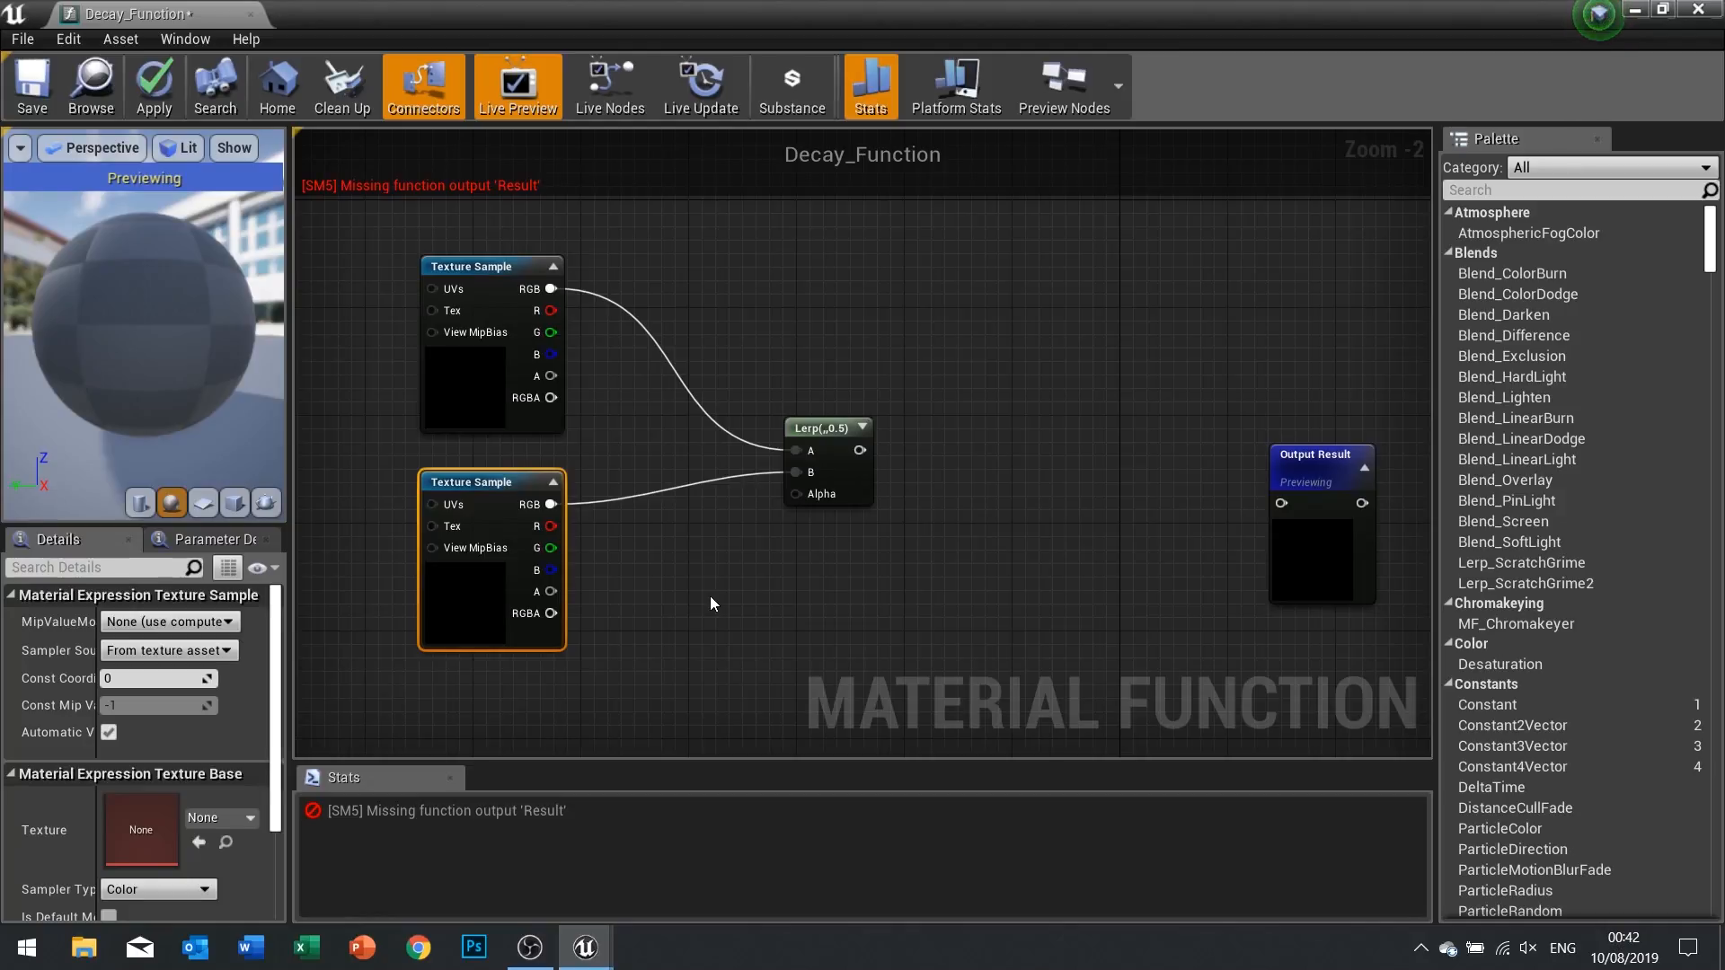
Move the Lerp node slightly up and to the right, and delete the upper Texture Sample node
drag(831, 428, 884, 402)
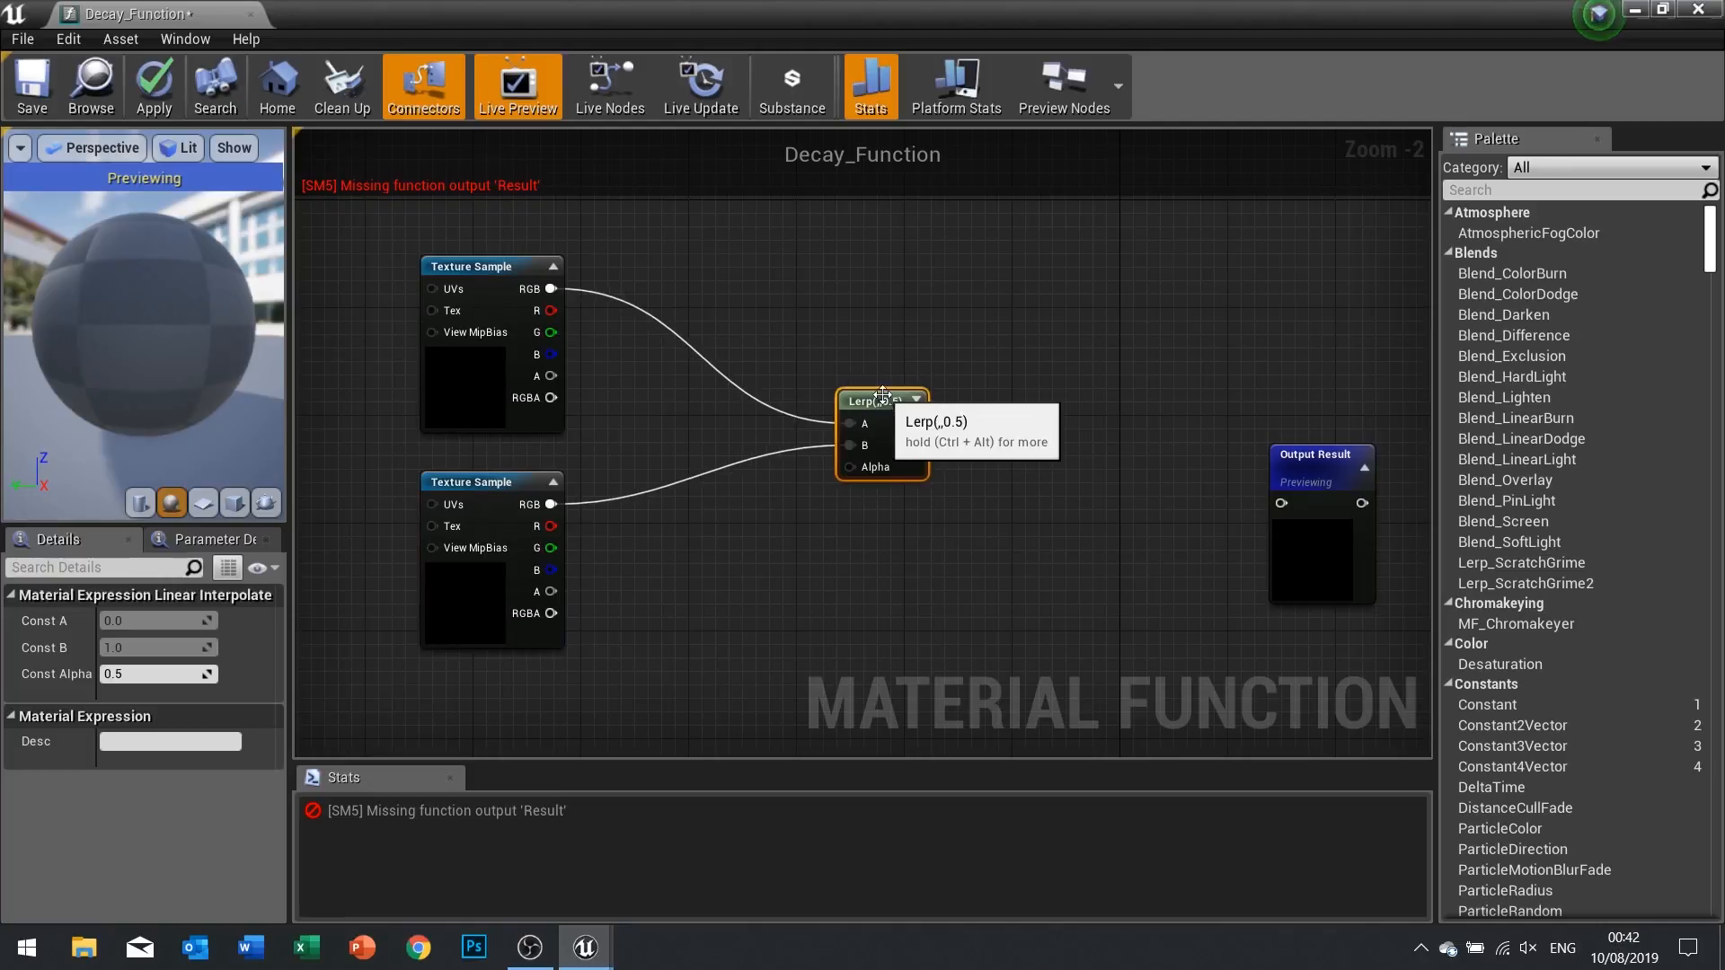
click(479, 396)
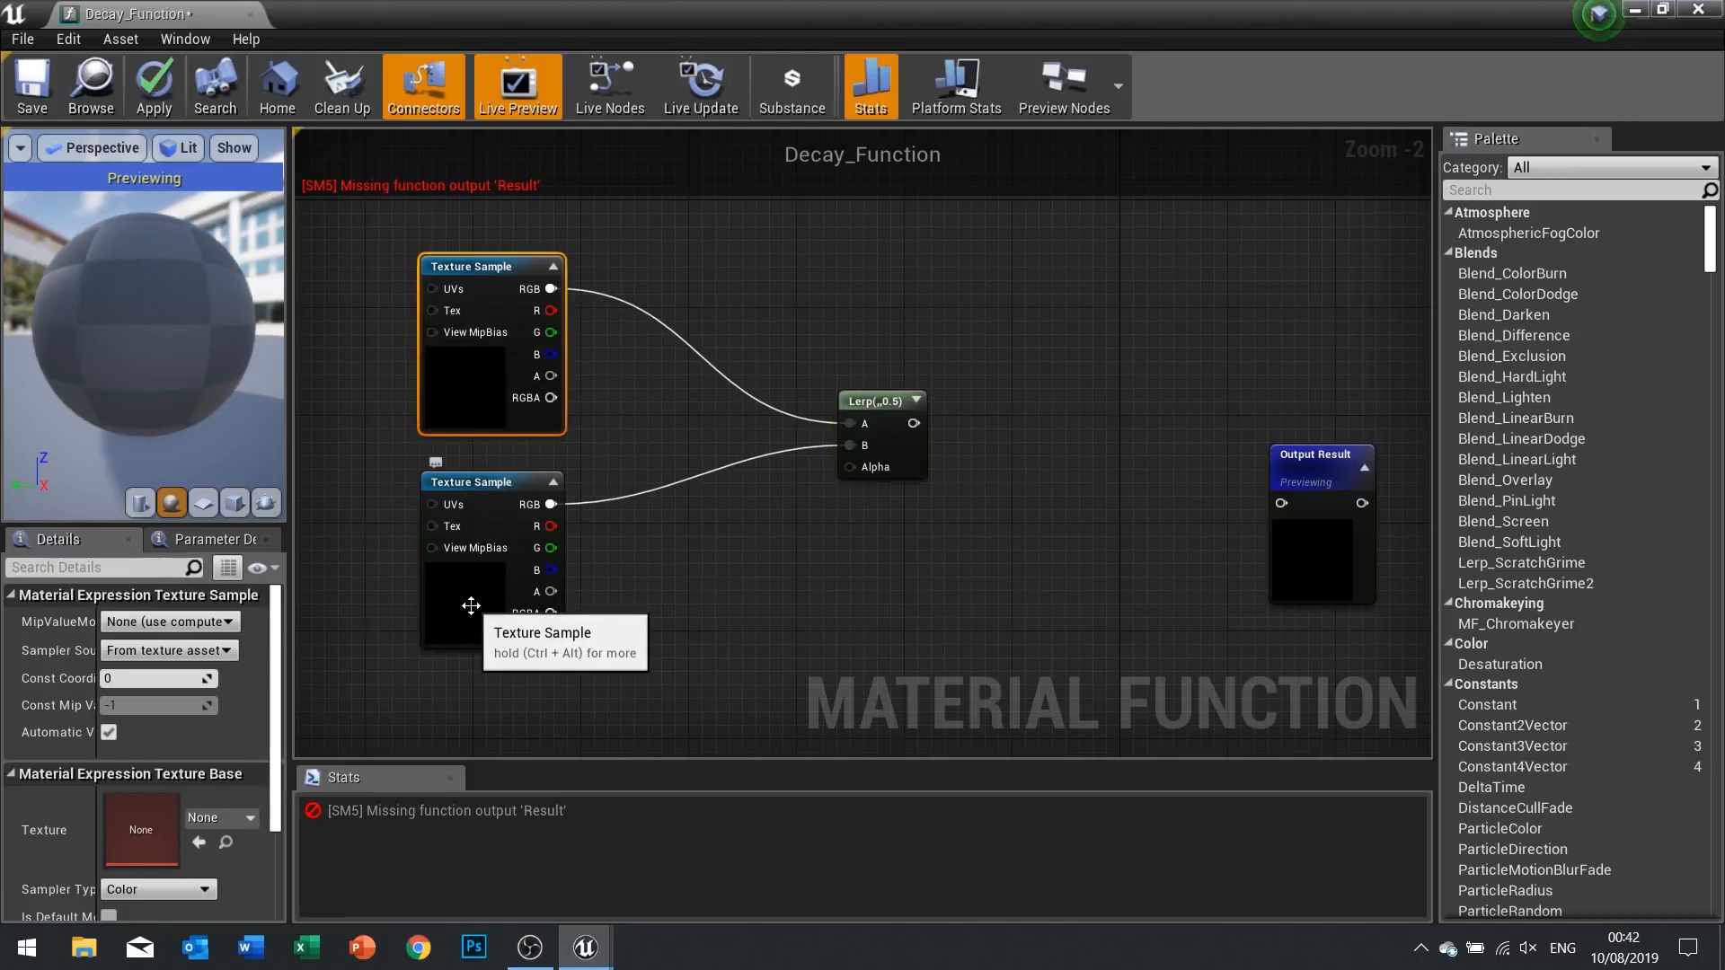
key(Delete)
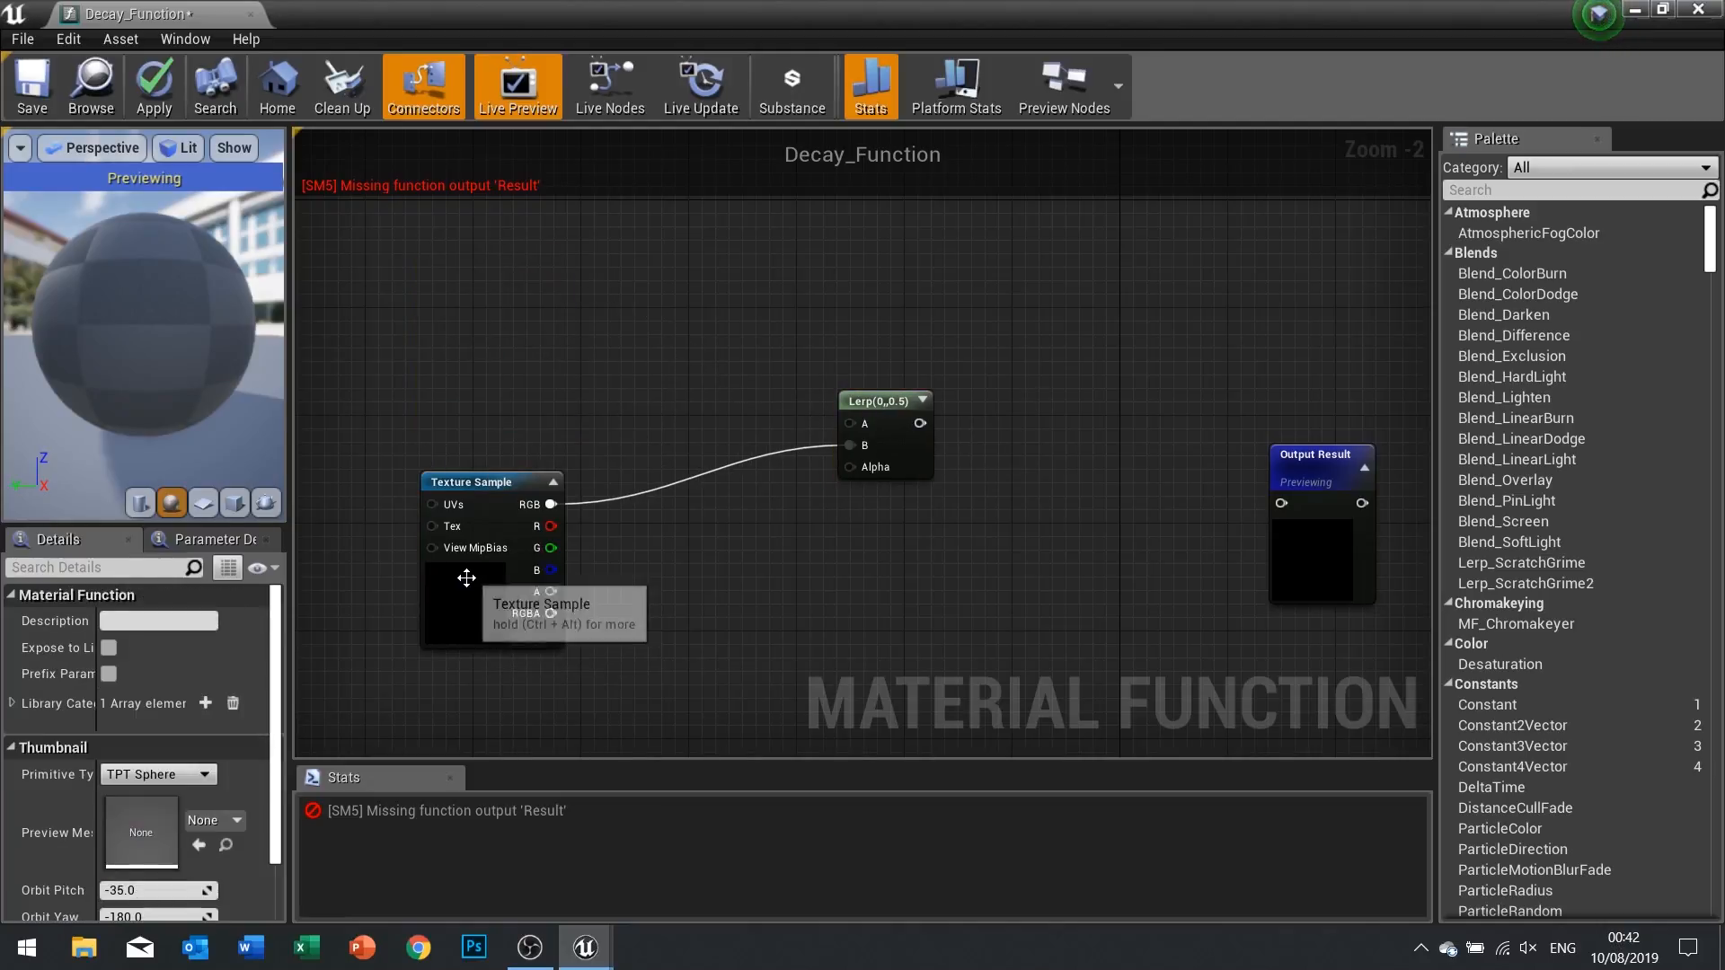
Replace the remaining Texture Sample with a FunctionInput node placed to the upper left of the Lerp node
click(473, 576)
key(Delete)
right_click(486, 350)
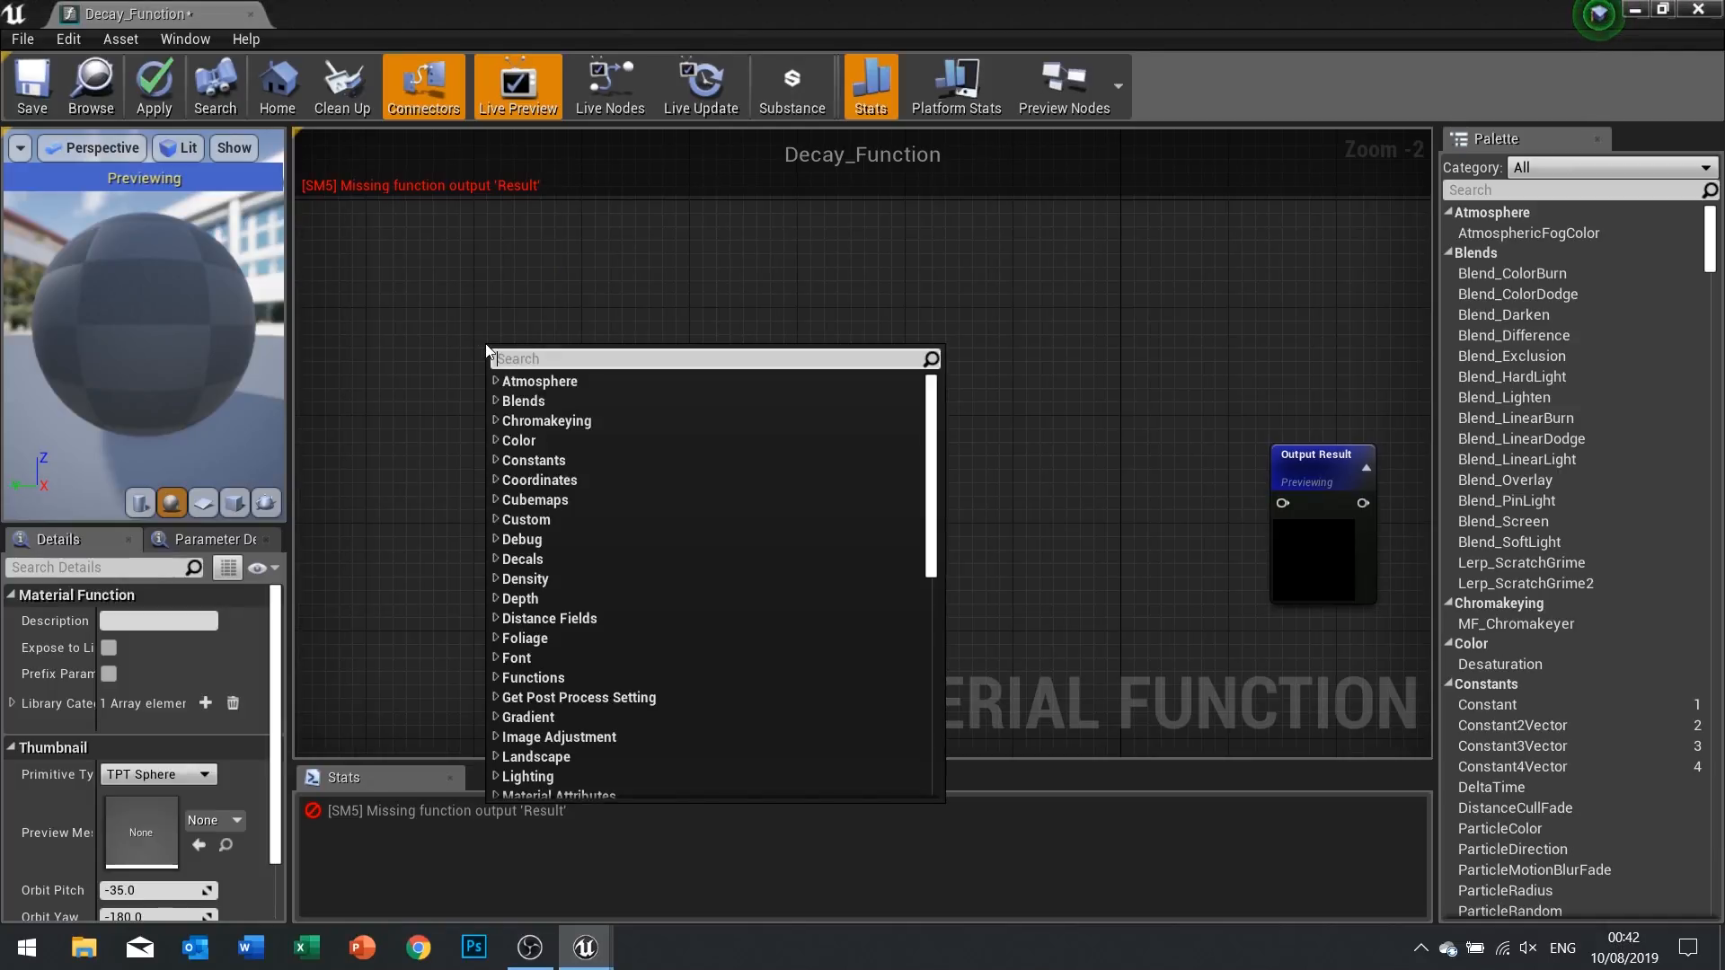
text(inpu)
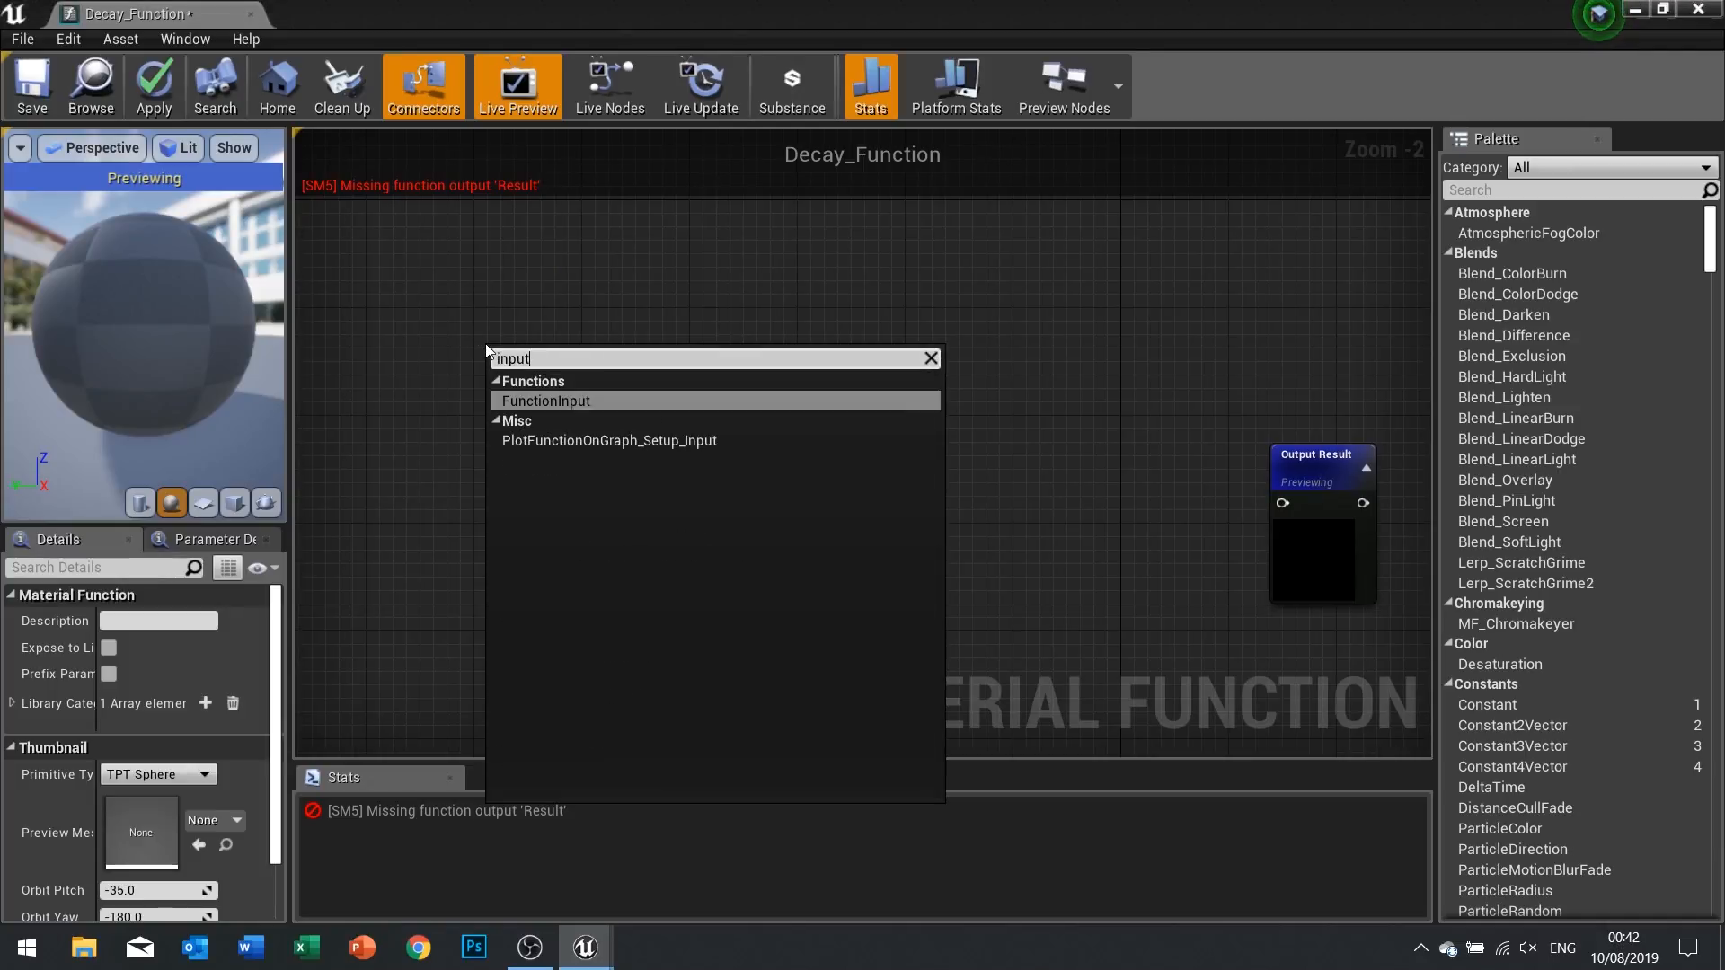
text(t)
click(585, 404)
drag(606, 485, 588, 392)
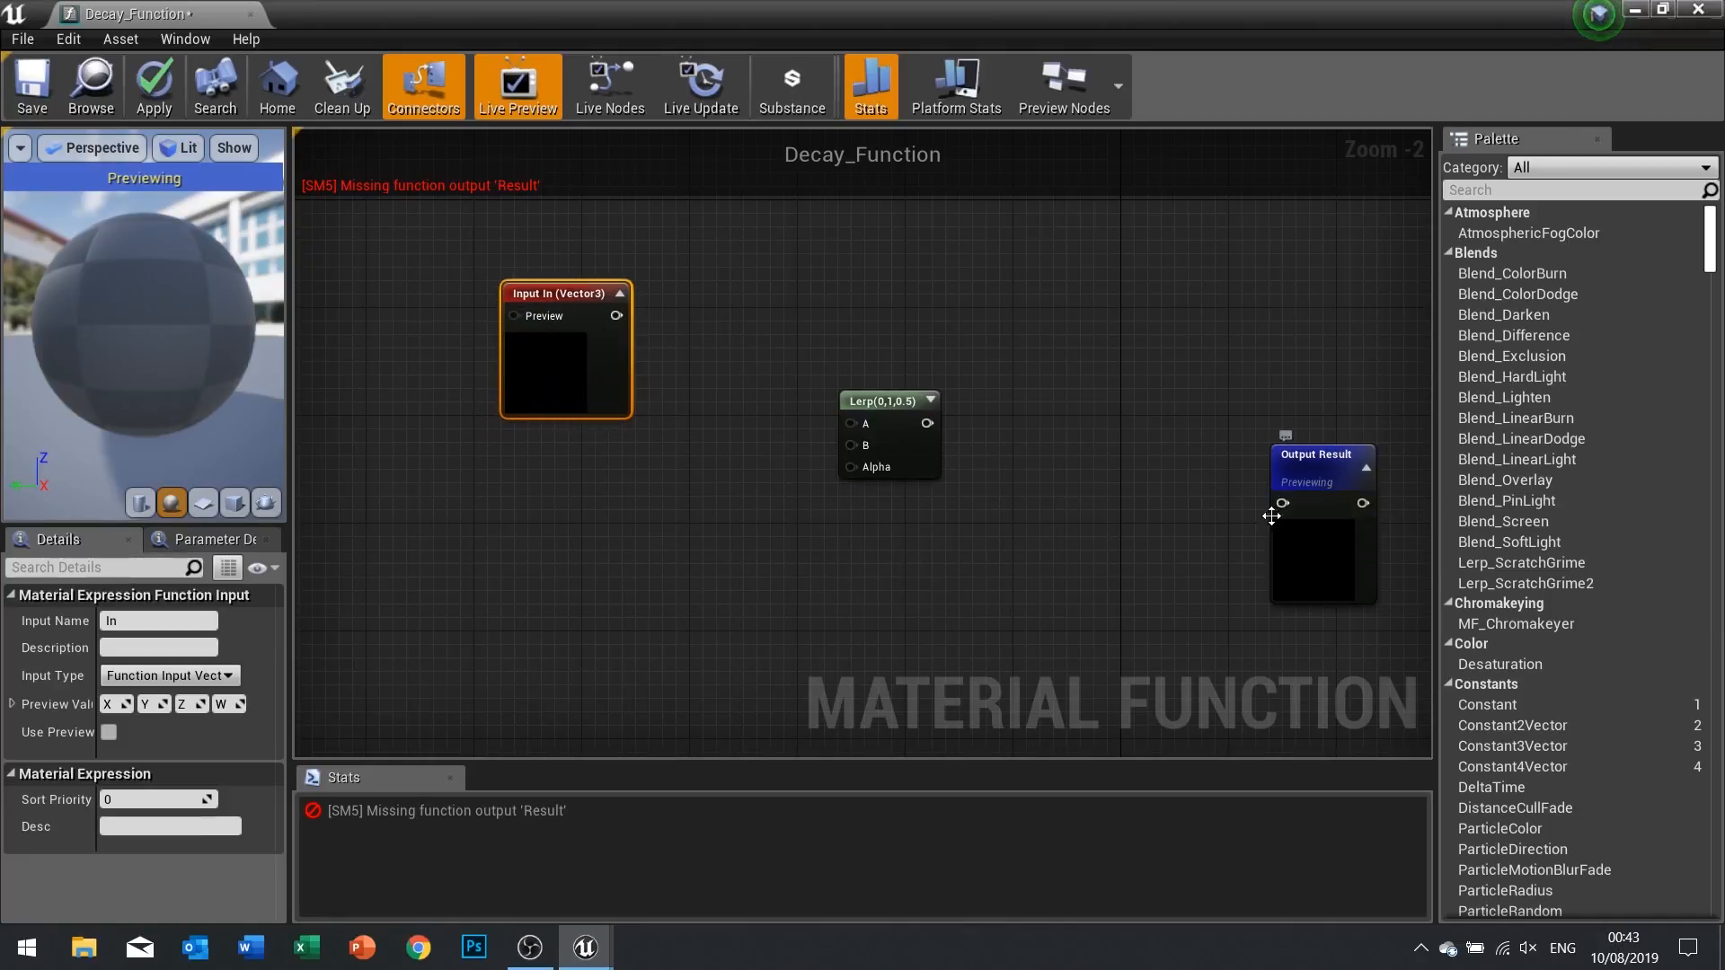
Rename the function input to Texture0 and move it slightly up and to the left
drag(866, 370, 954, 509)
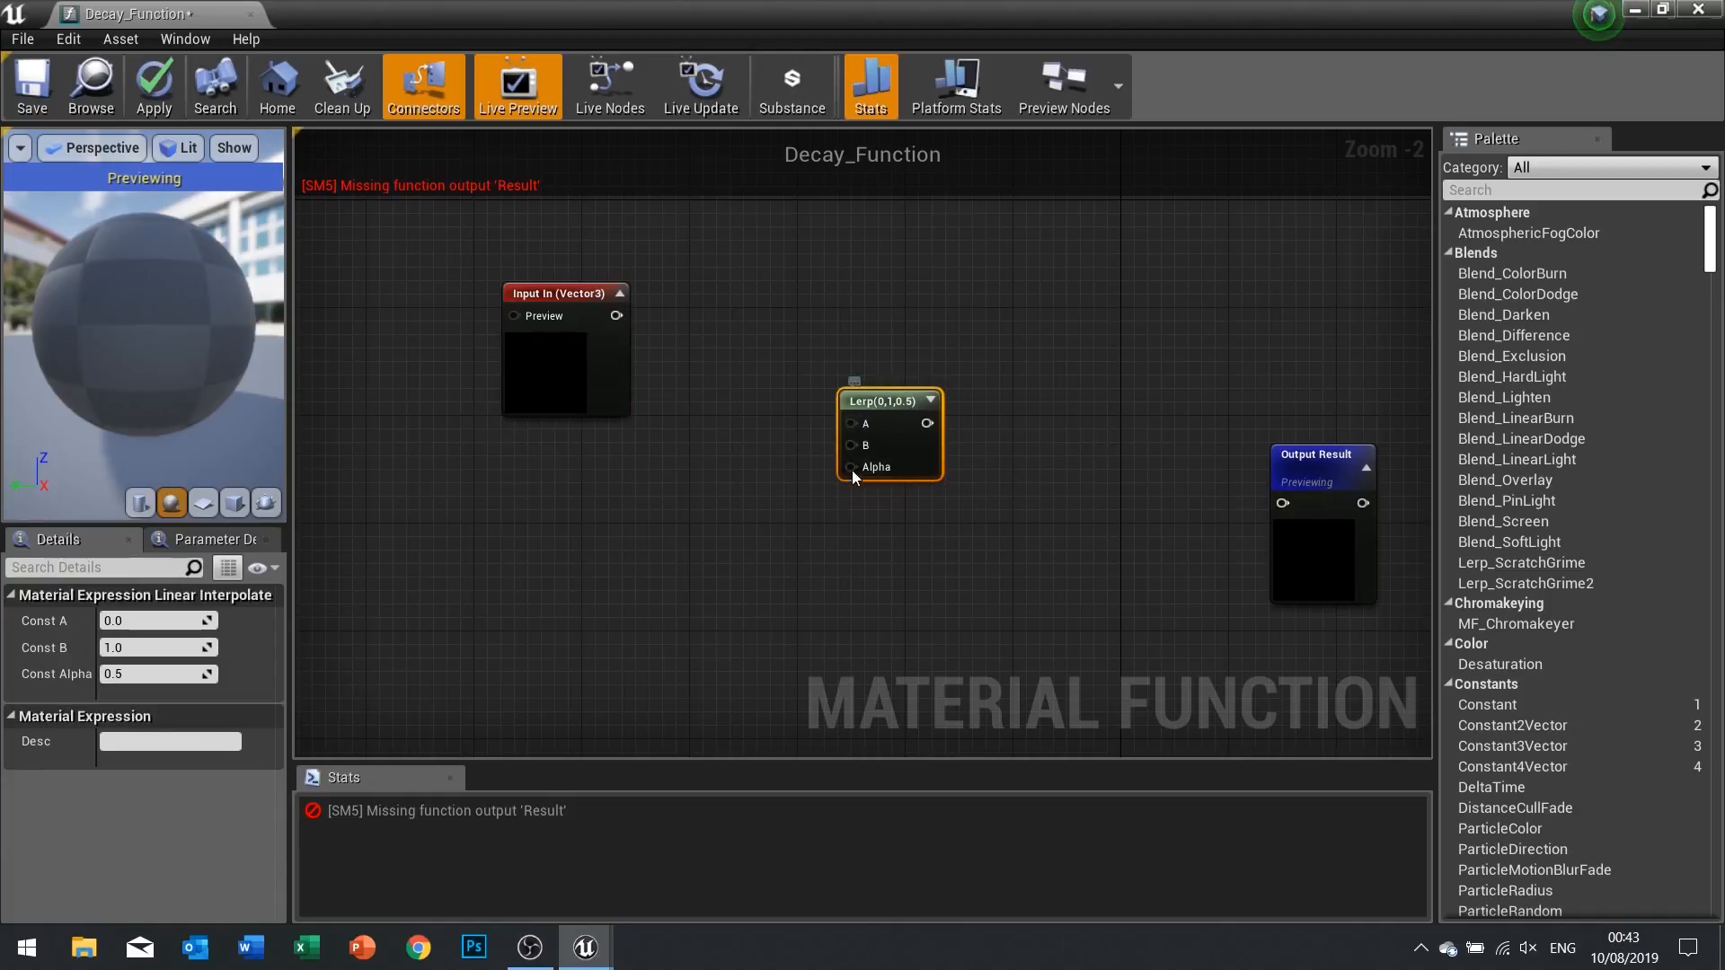
click(520, 363)
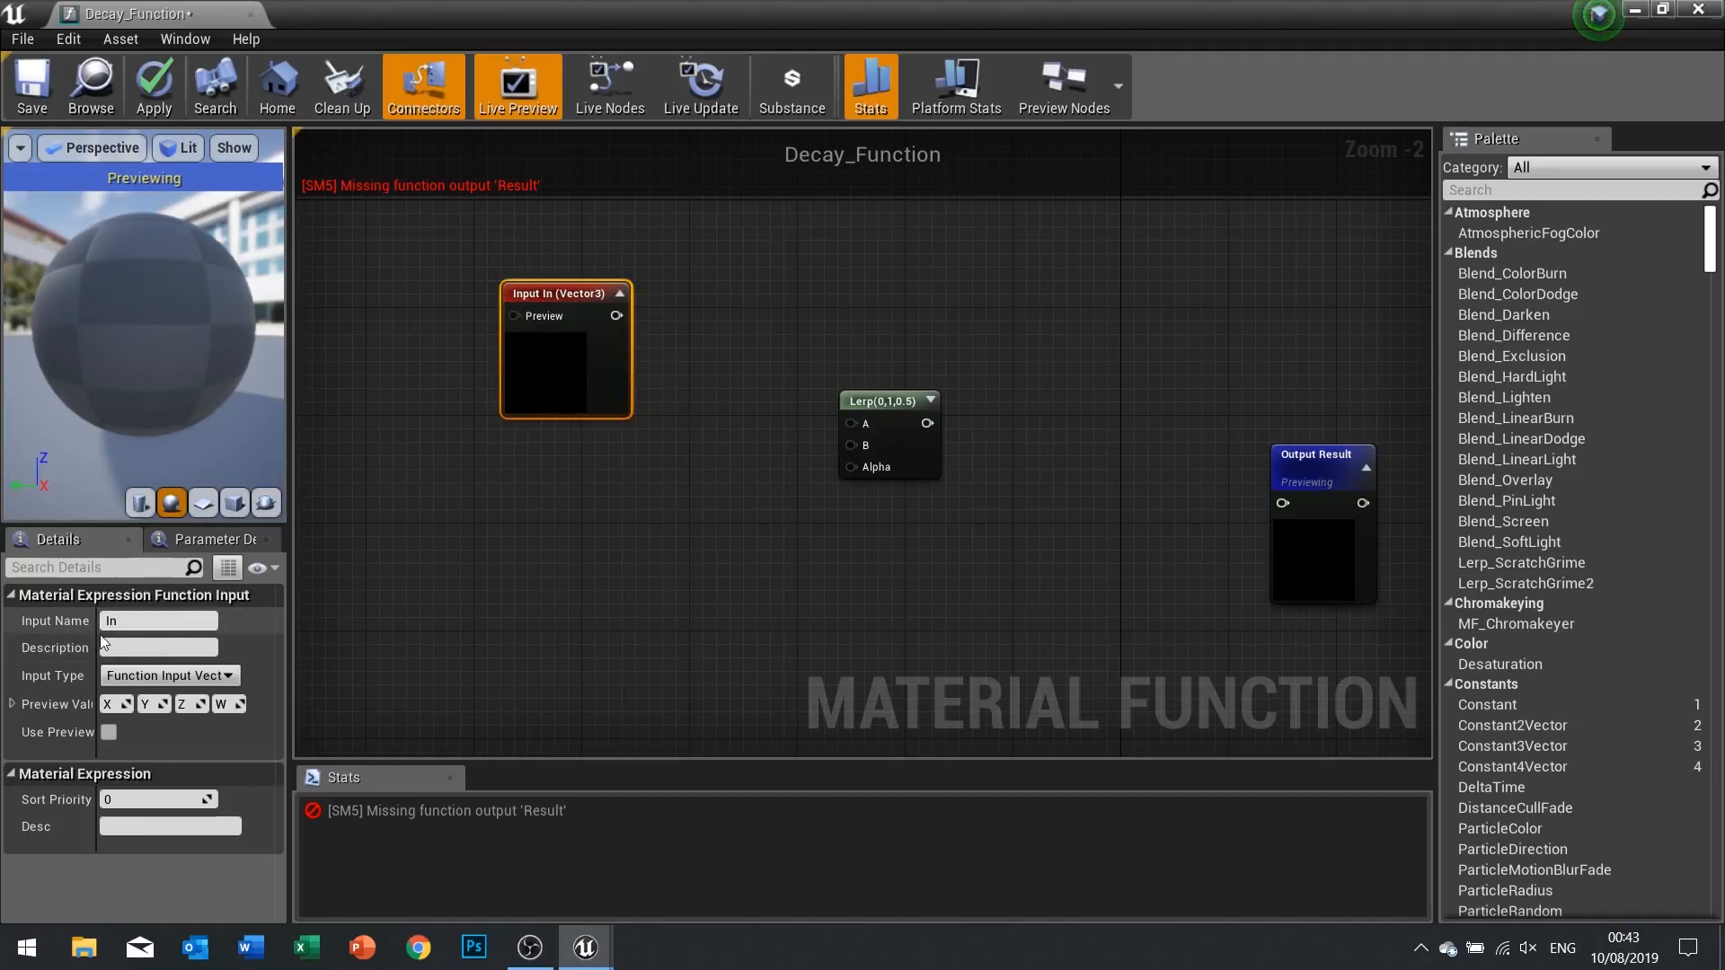
click(136, 622)
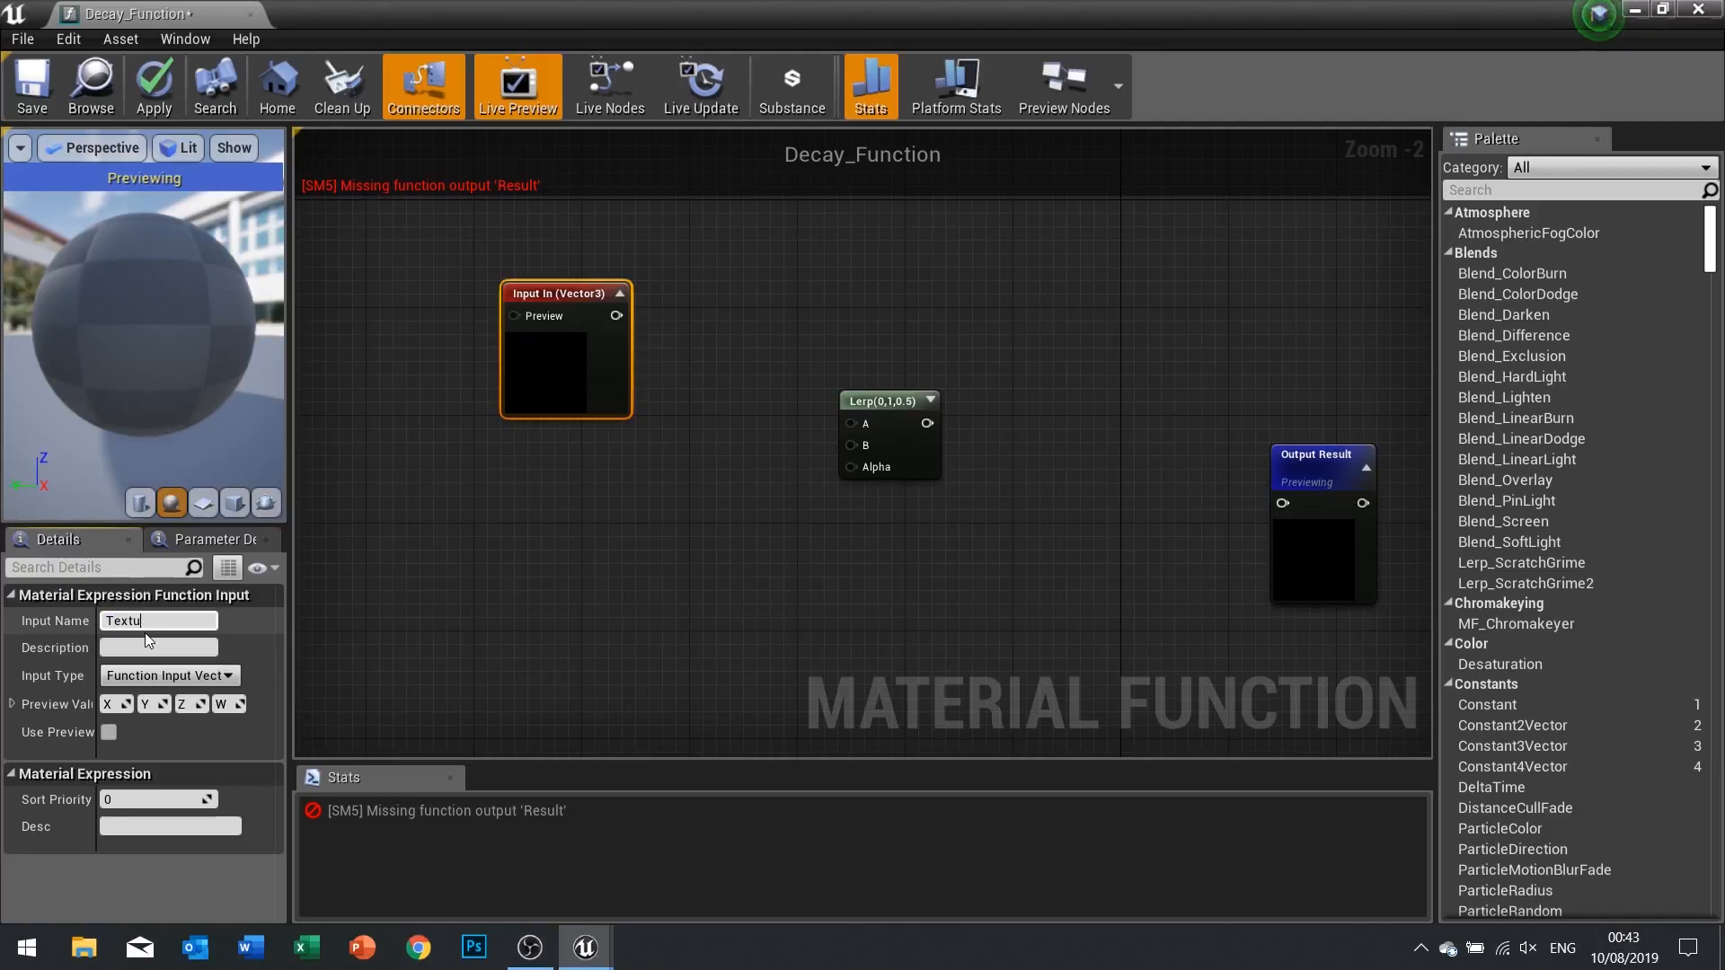
key(Return)
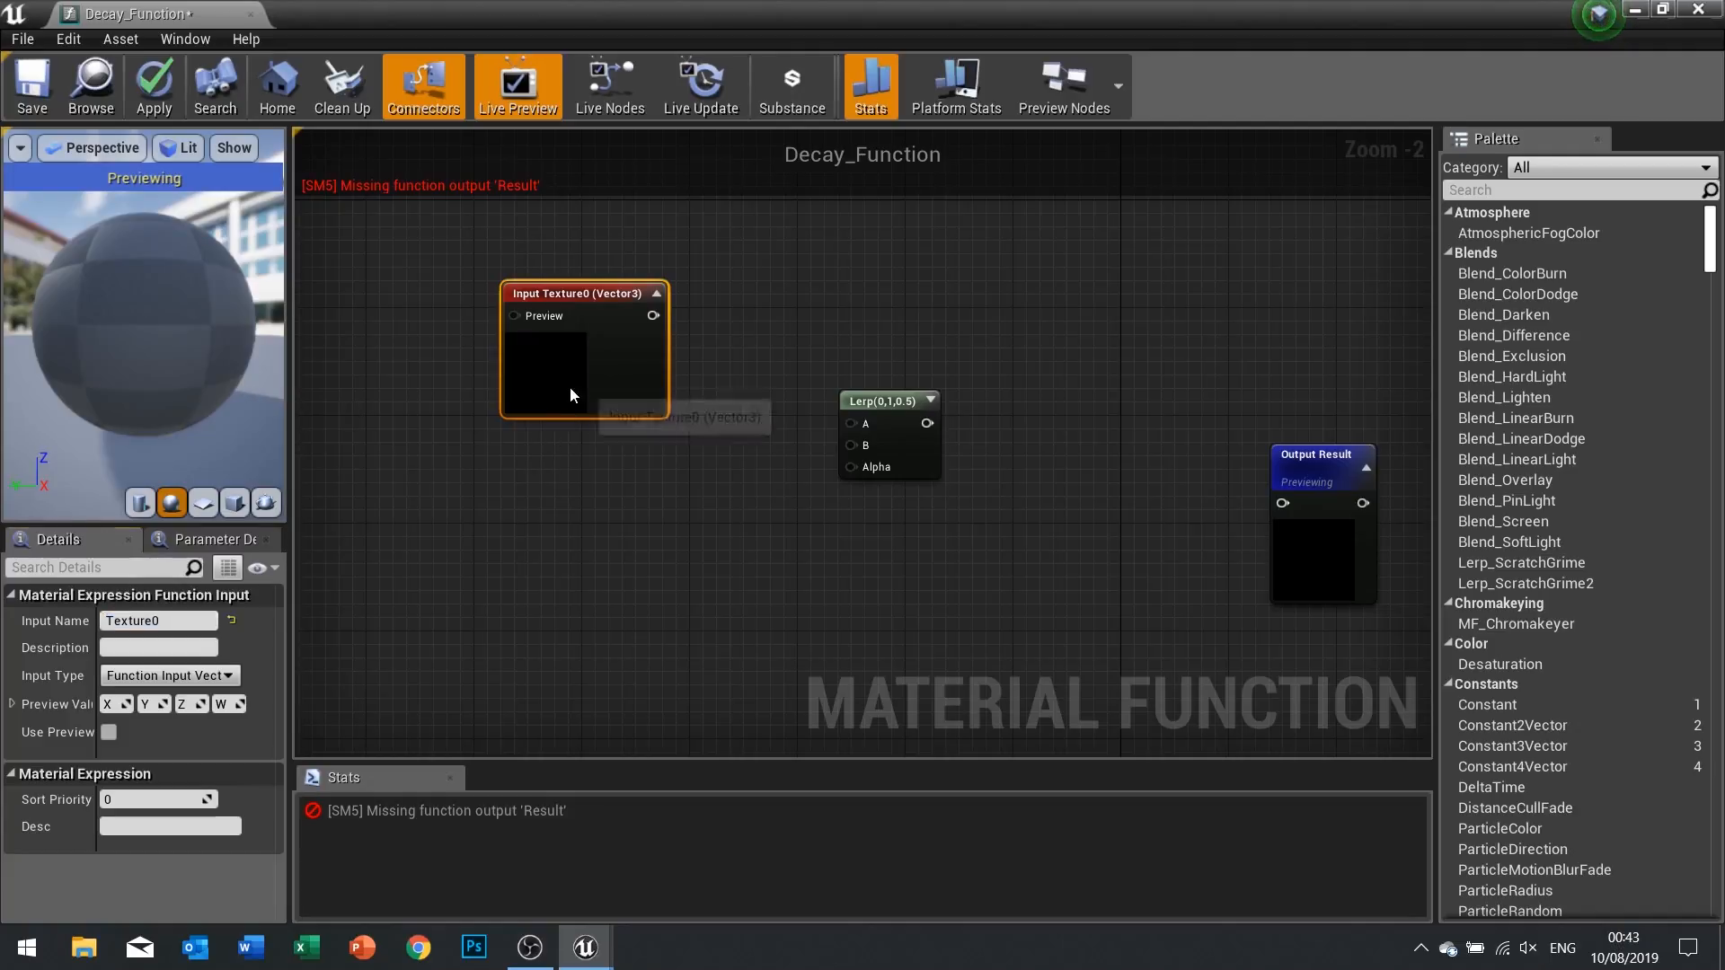
drag(570, 393, 542, 380)
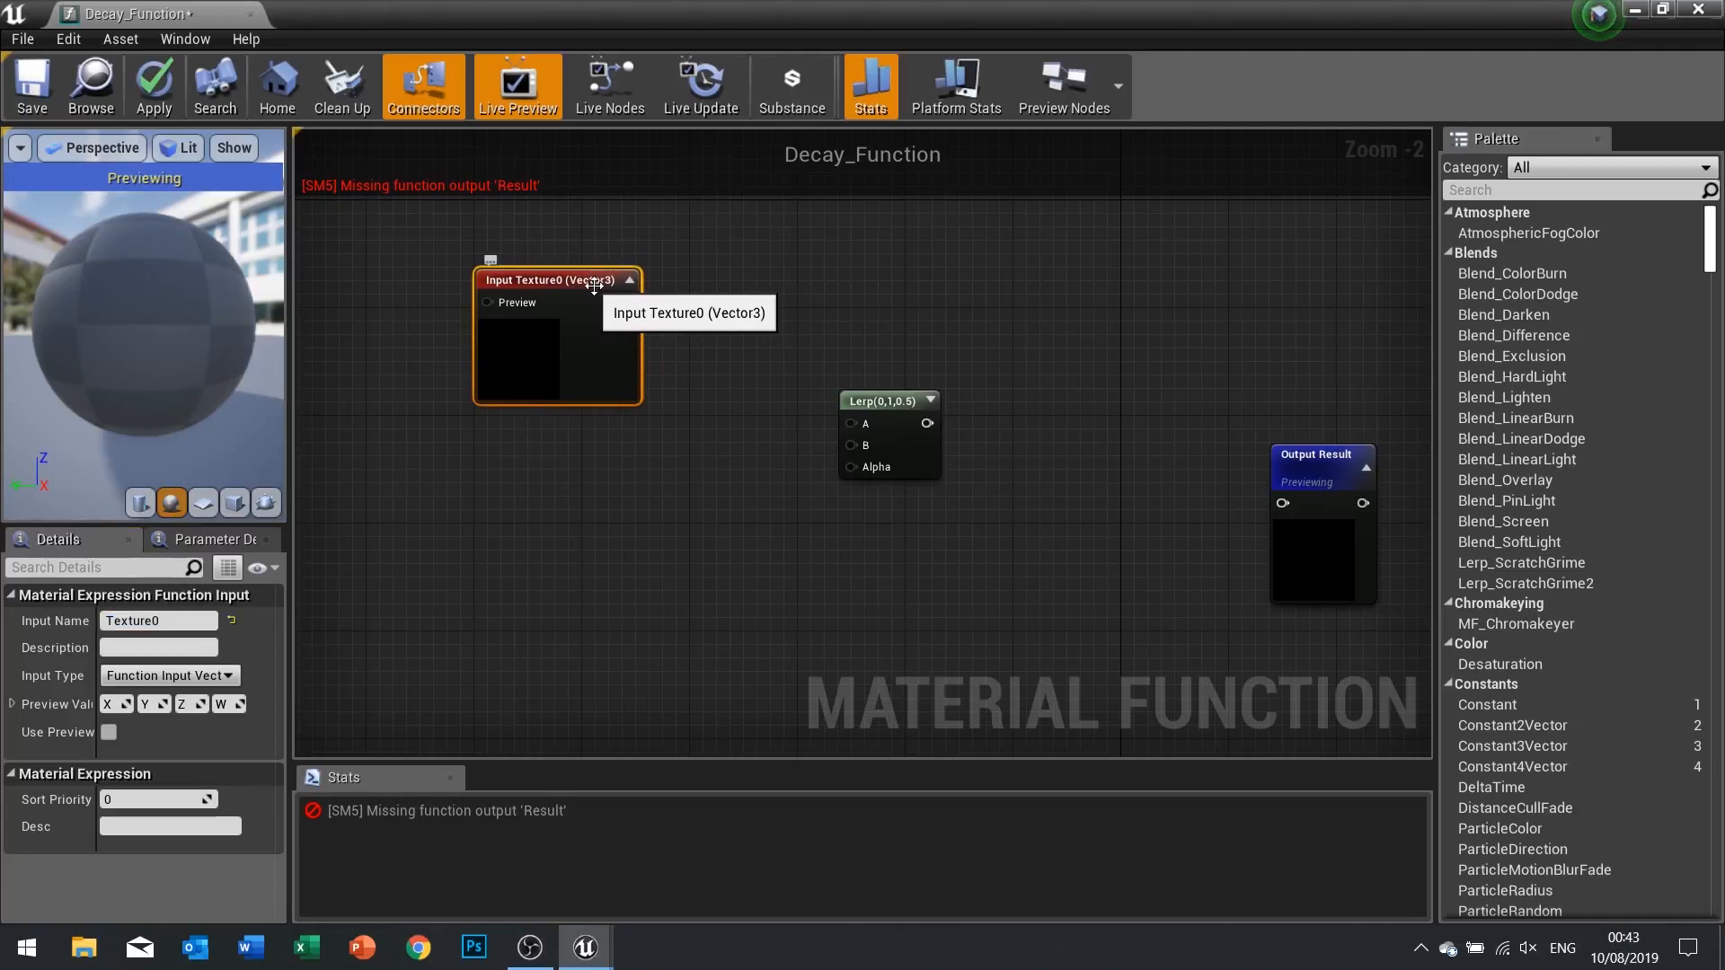
Try Function Input Texture 2D as the Texture0 input's type, and return it to Function Input Vector 3
click(166, 676)
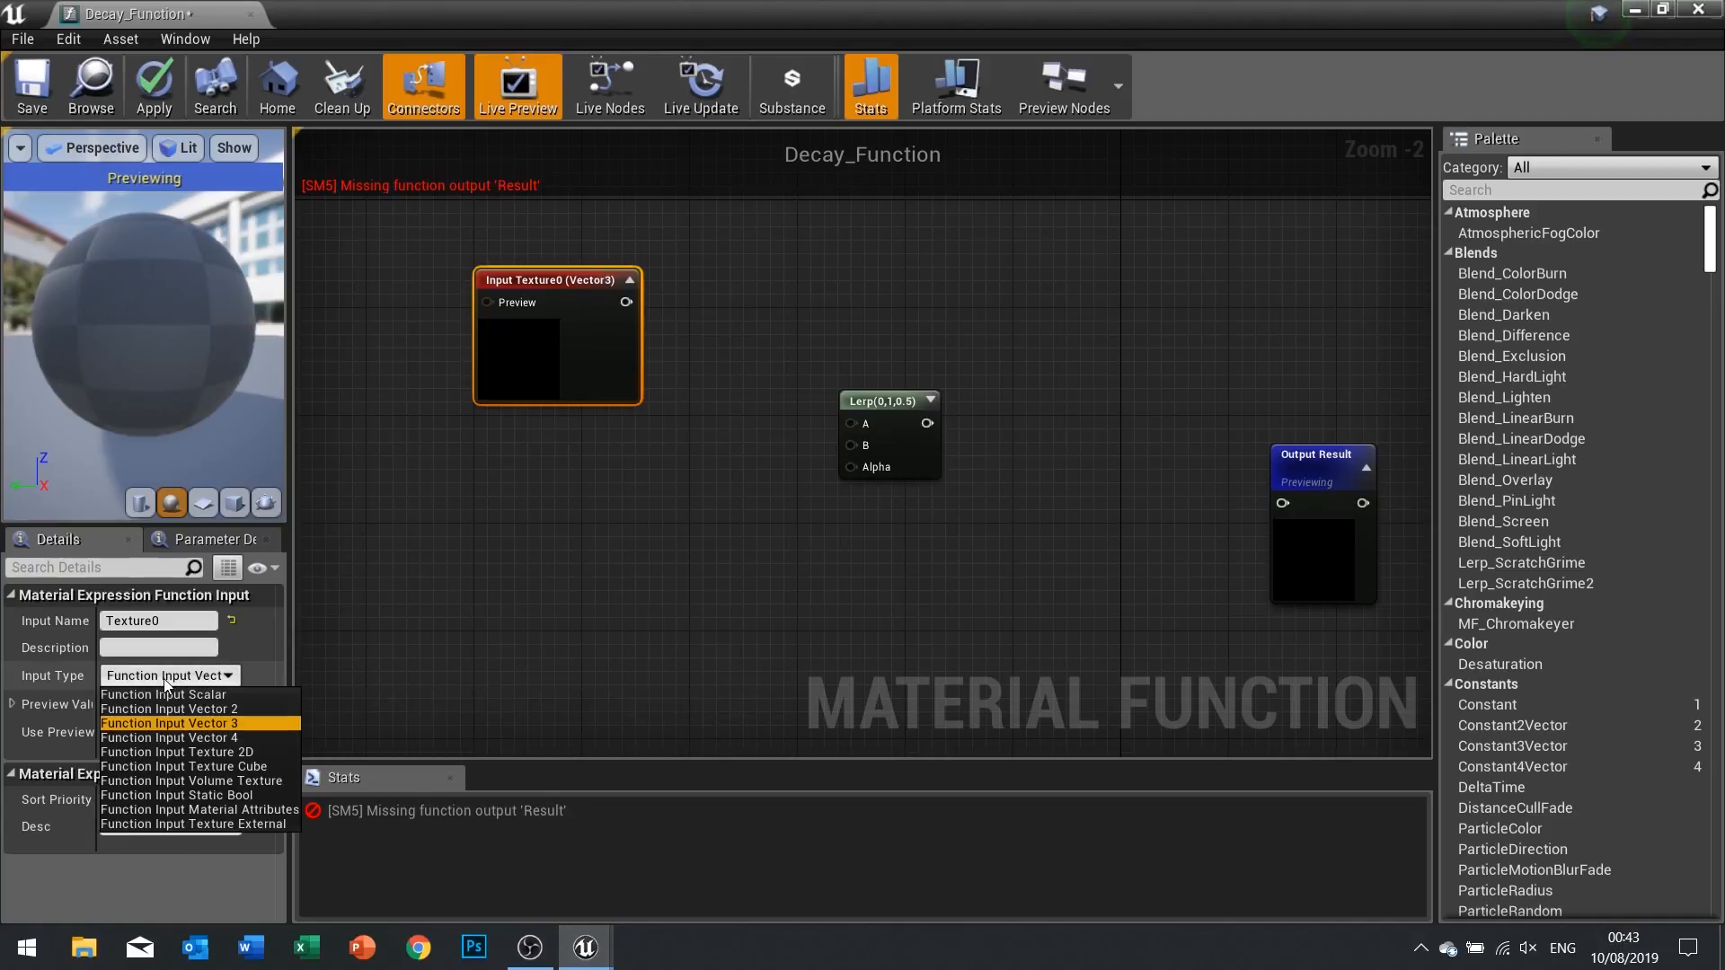
click(237, 752)
drag(577, 359, 551, 359)
drag(609, 302, 569, 348)
right_click(566, 327)
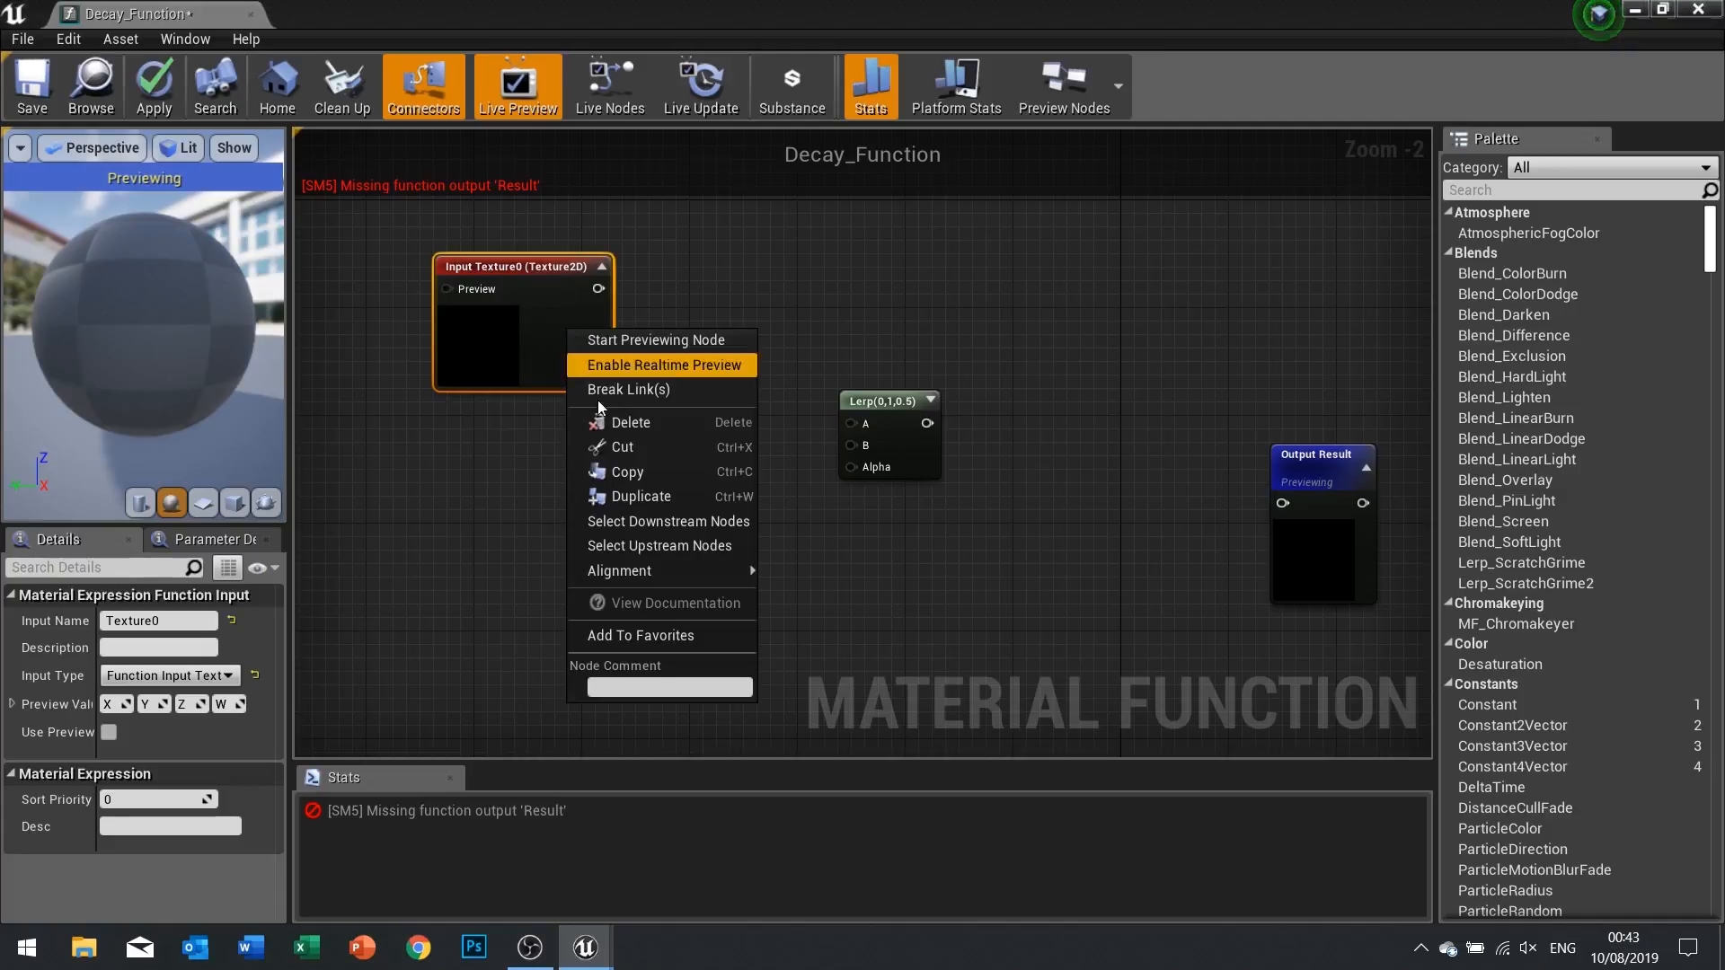
click(202, 681)
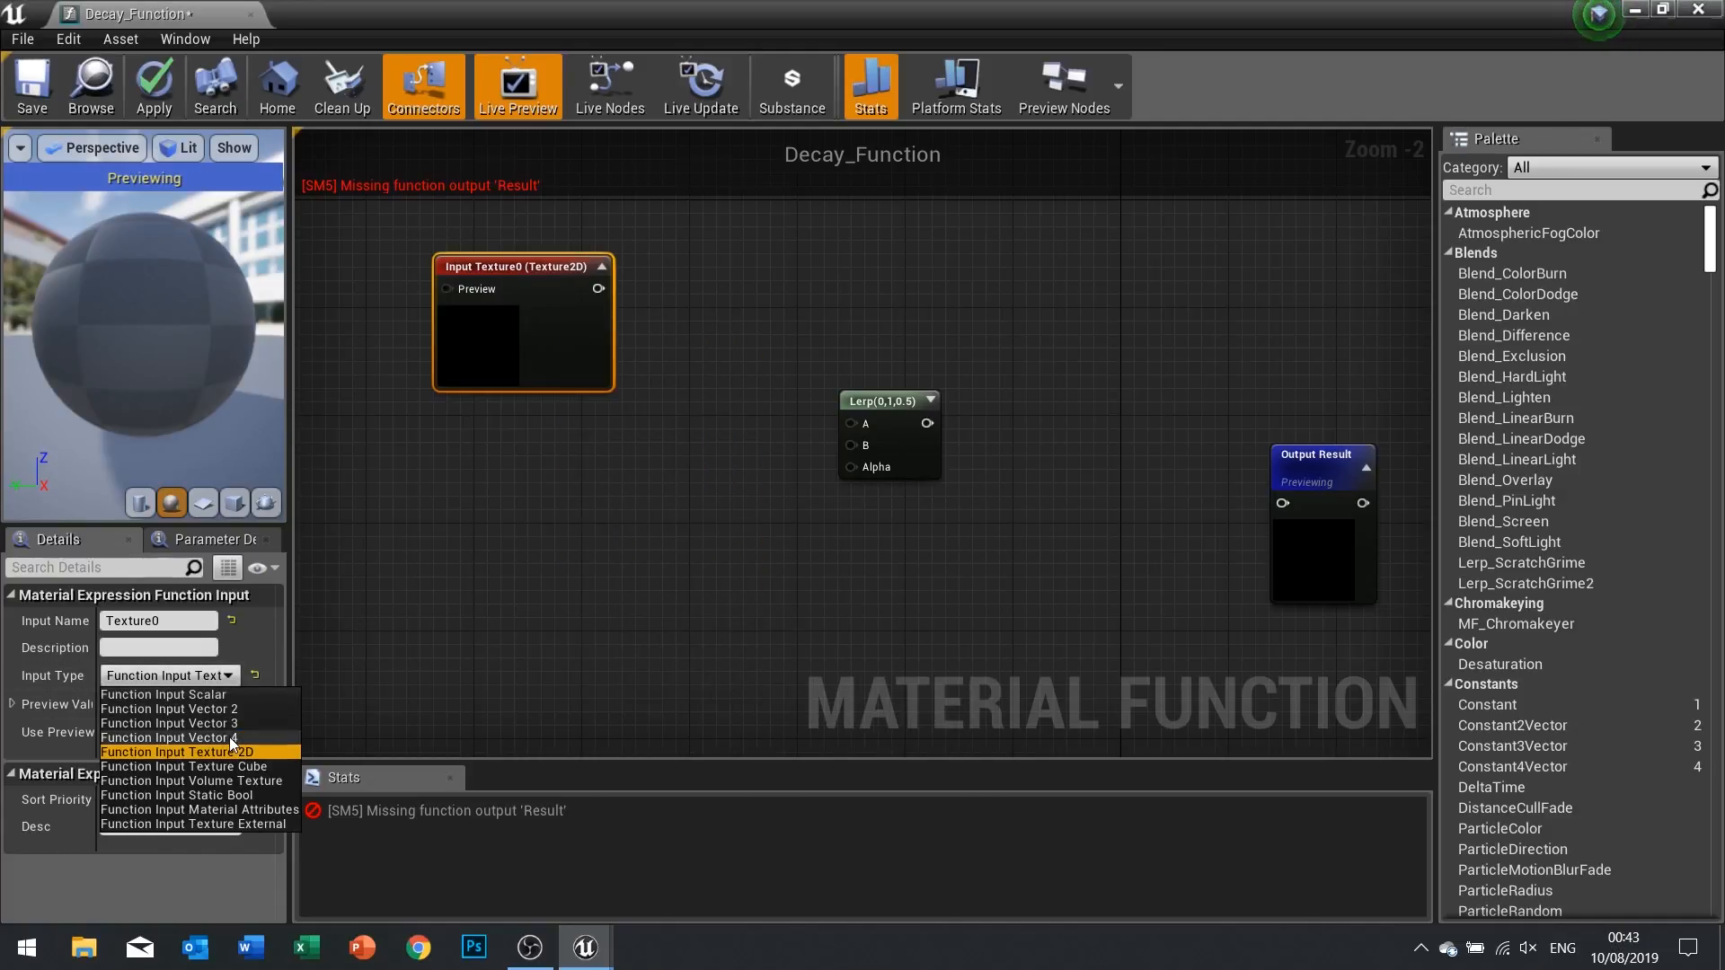
click(228, 729)
Connect the Texture0 input's output to the Lerp's A input and move the Texture0 node further up
drag(591, 289, 855, 424)
drag(516, 342, 545, 316)
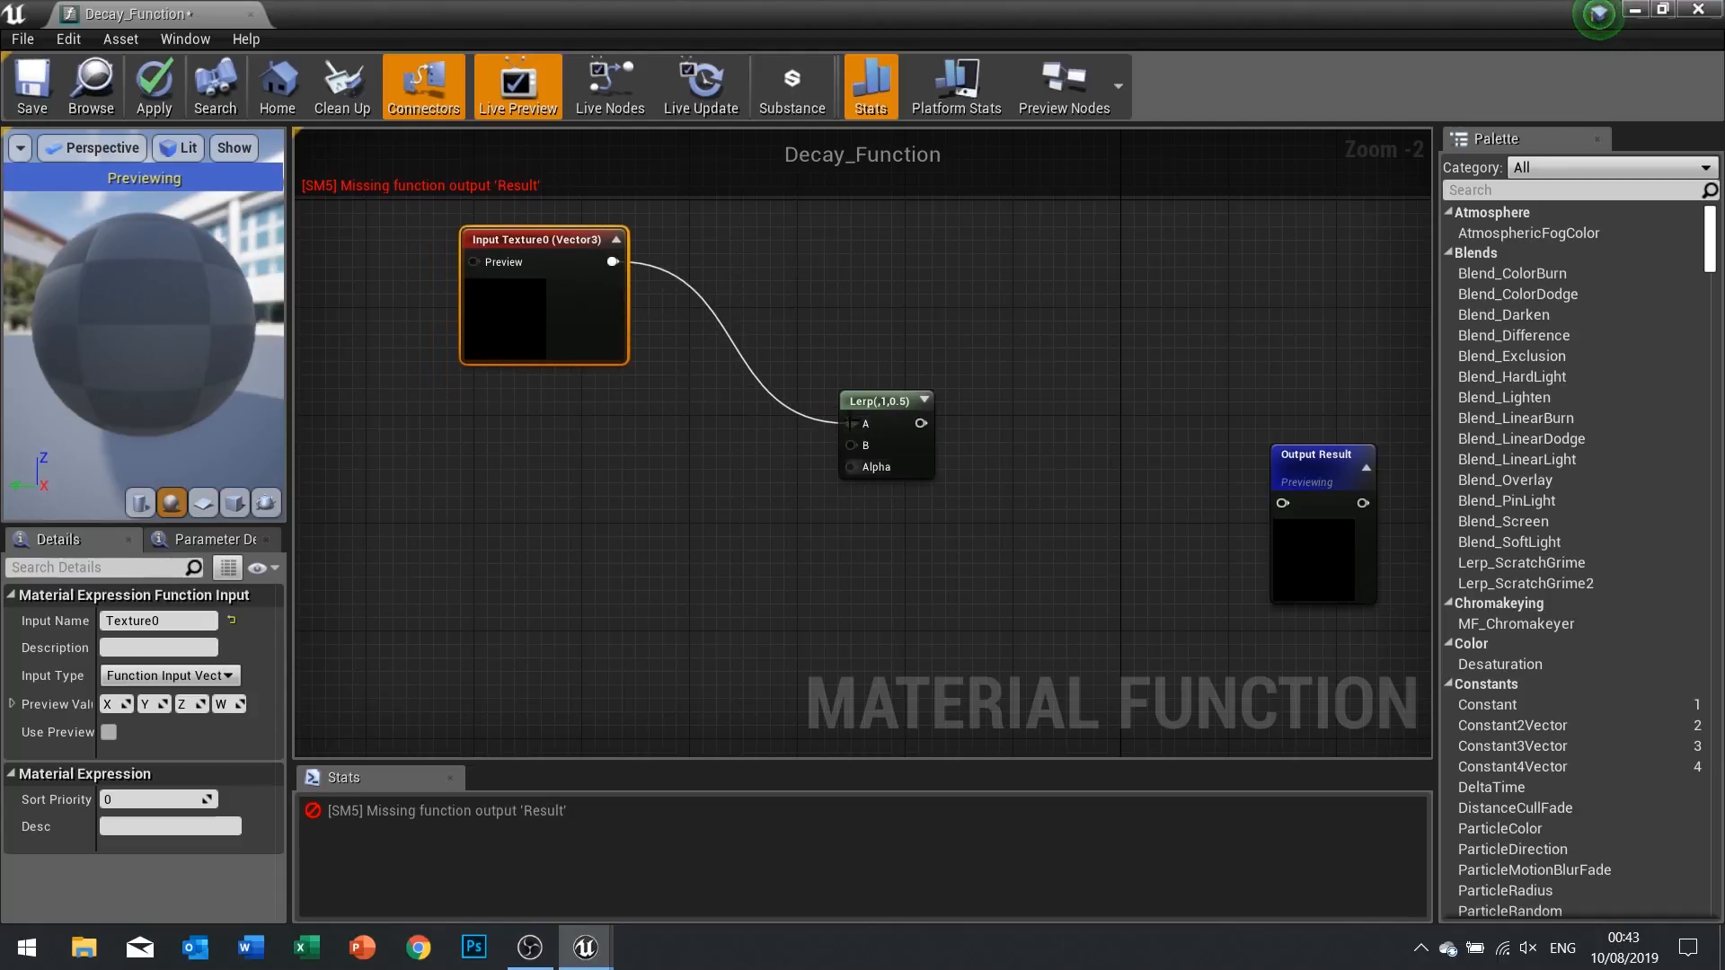
drag(614, 337, 543, 275)
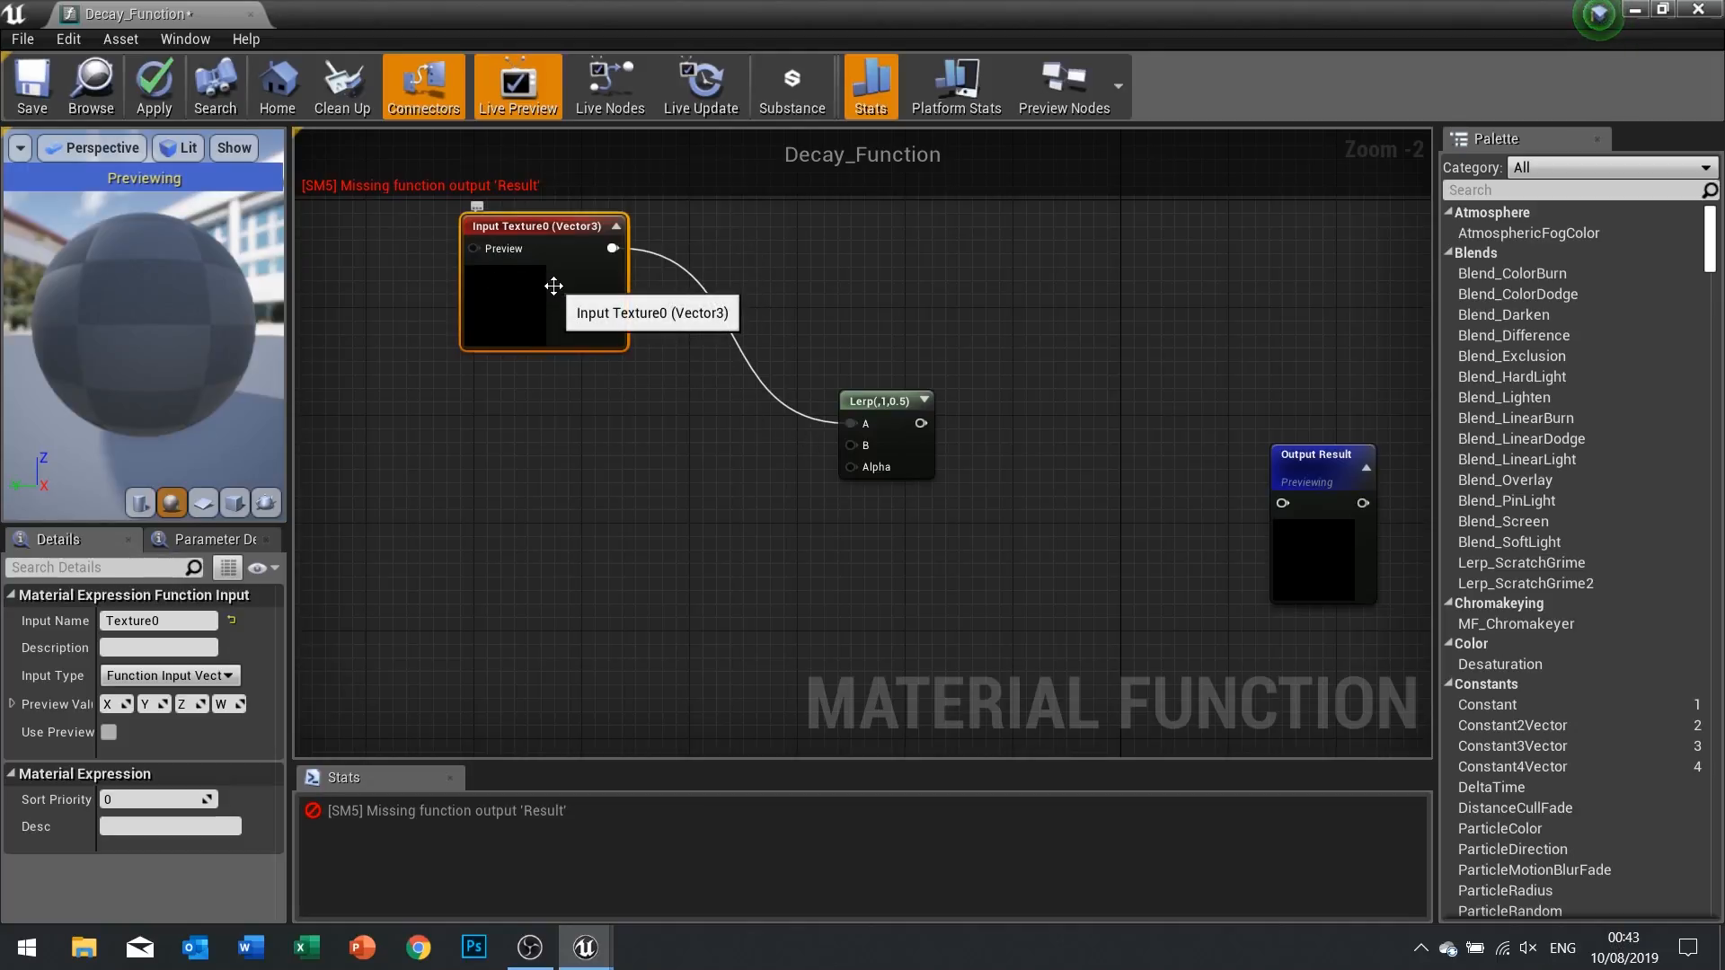
Duplicate the Texture0 input directly below it as Texture1 and connect its output to the Lerp's B input
key(ctrl+w)
drag(670, 374, 568, 471)
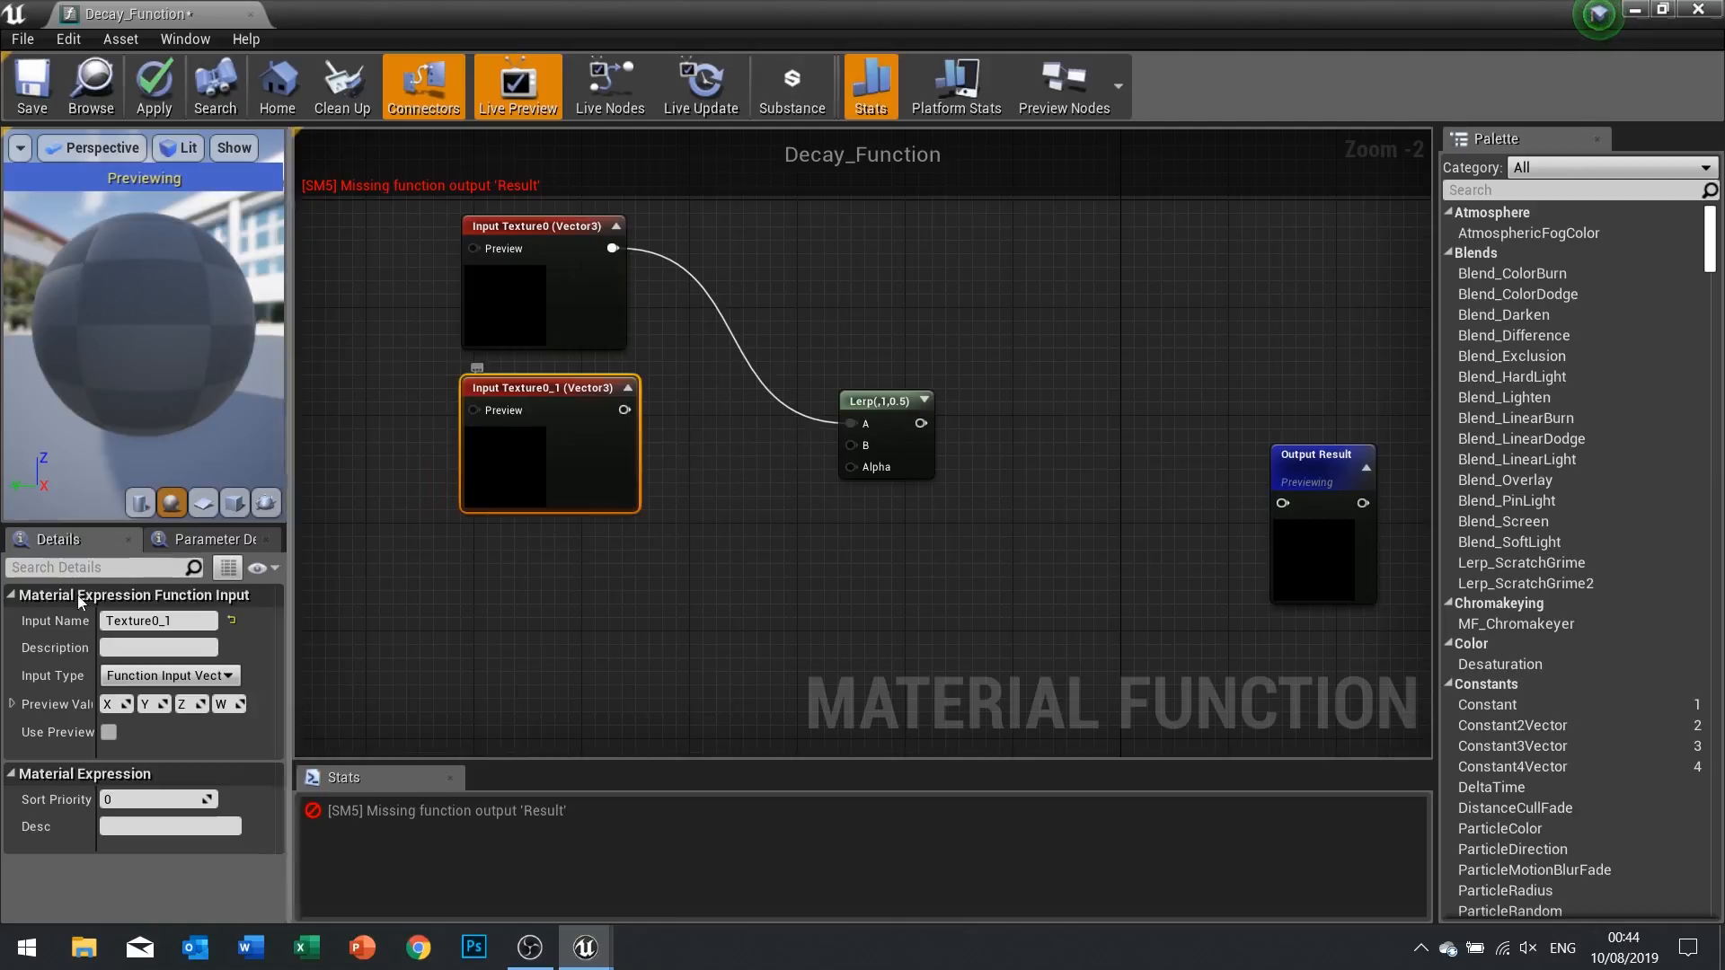
click(185, 618)
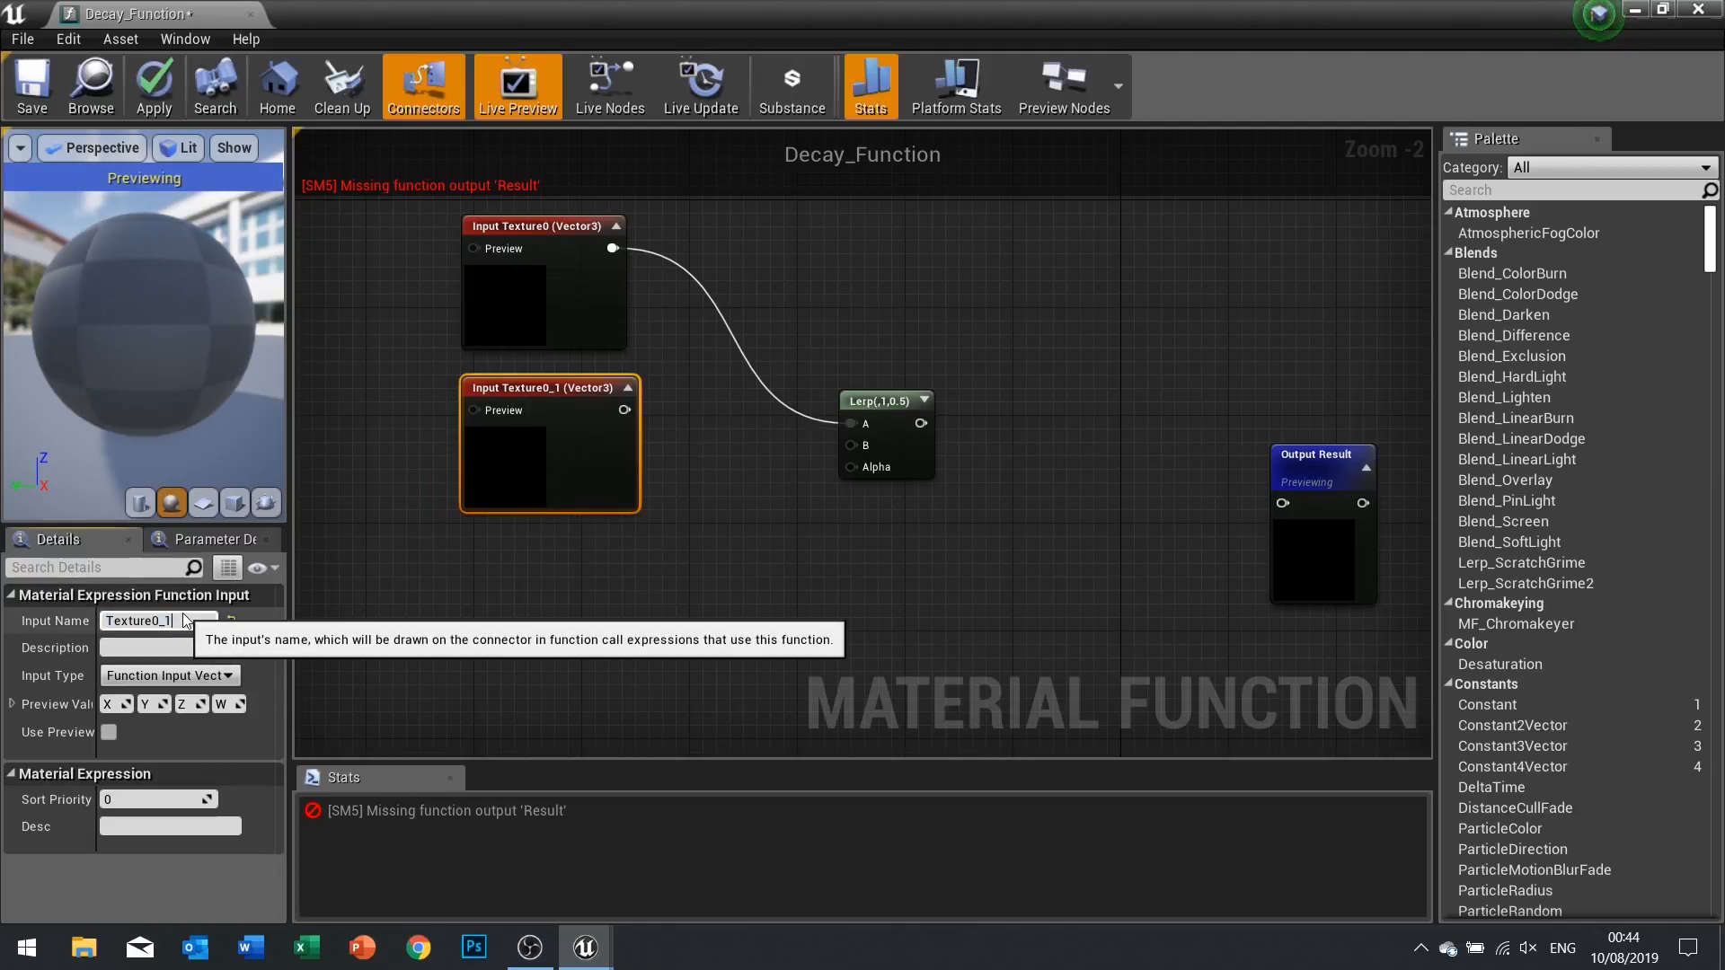
text(Texture1)
key(Return)
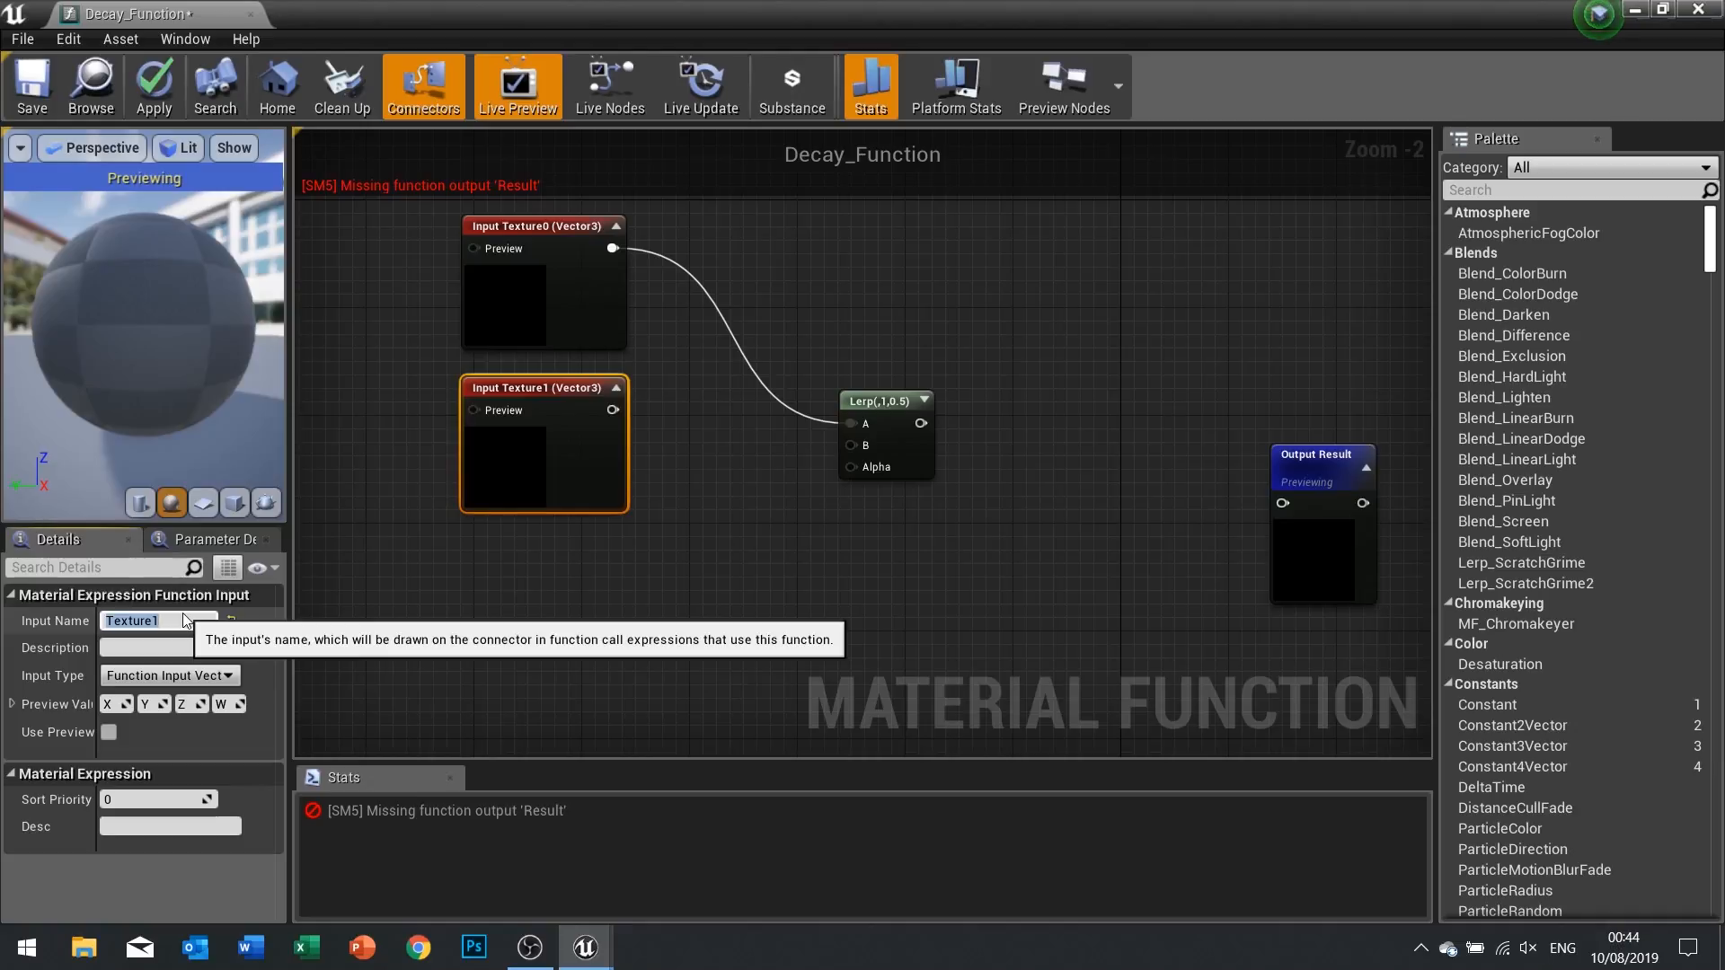
drag(613, 410, 868, 454)
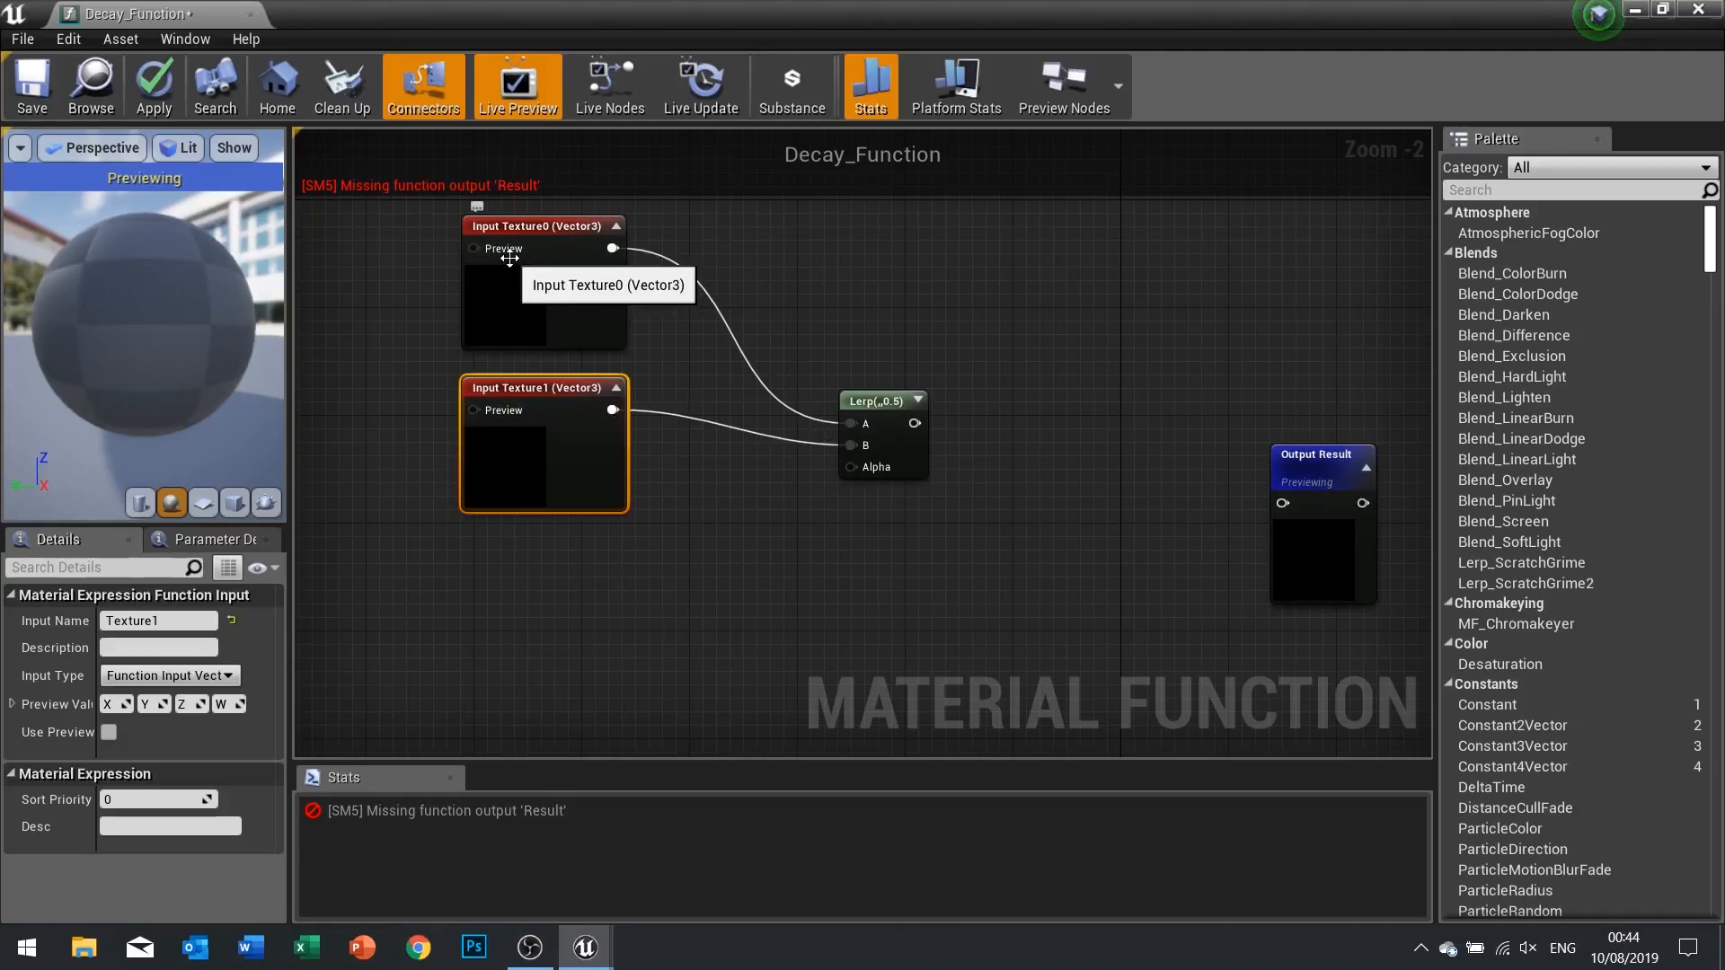
Add a TextureSampleParameter2D node feeding the Texture0 input's Preview pin and place it to the left of that input
right_drag(361, 316, 753, 346)
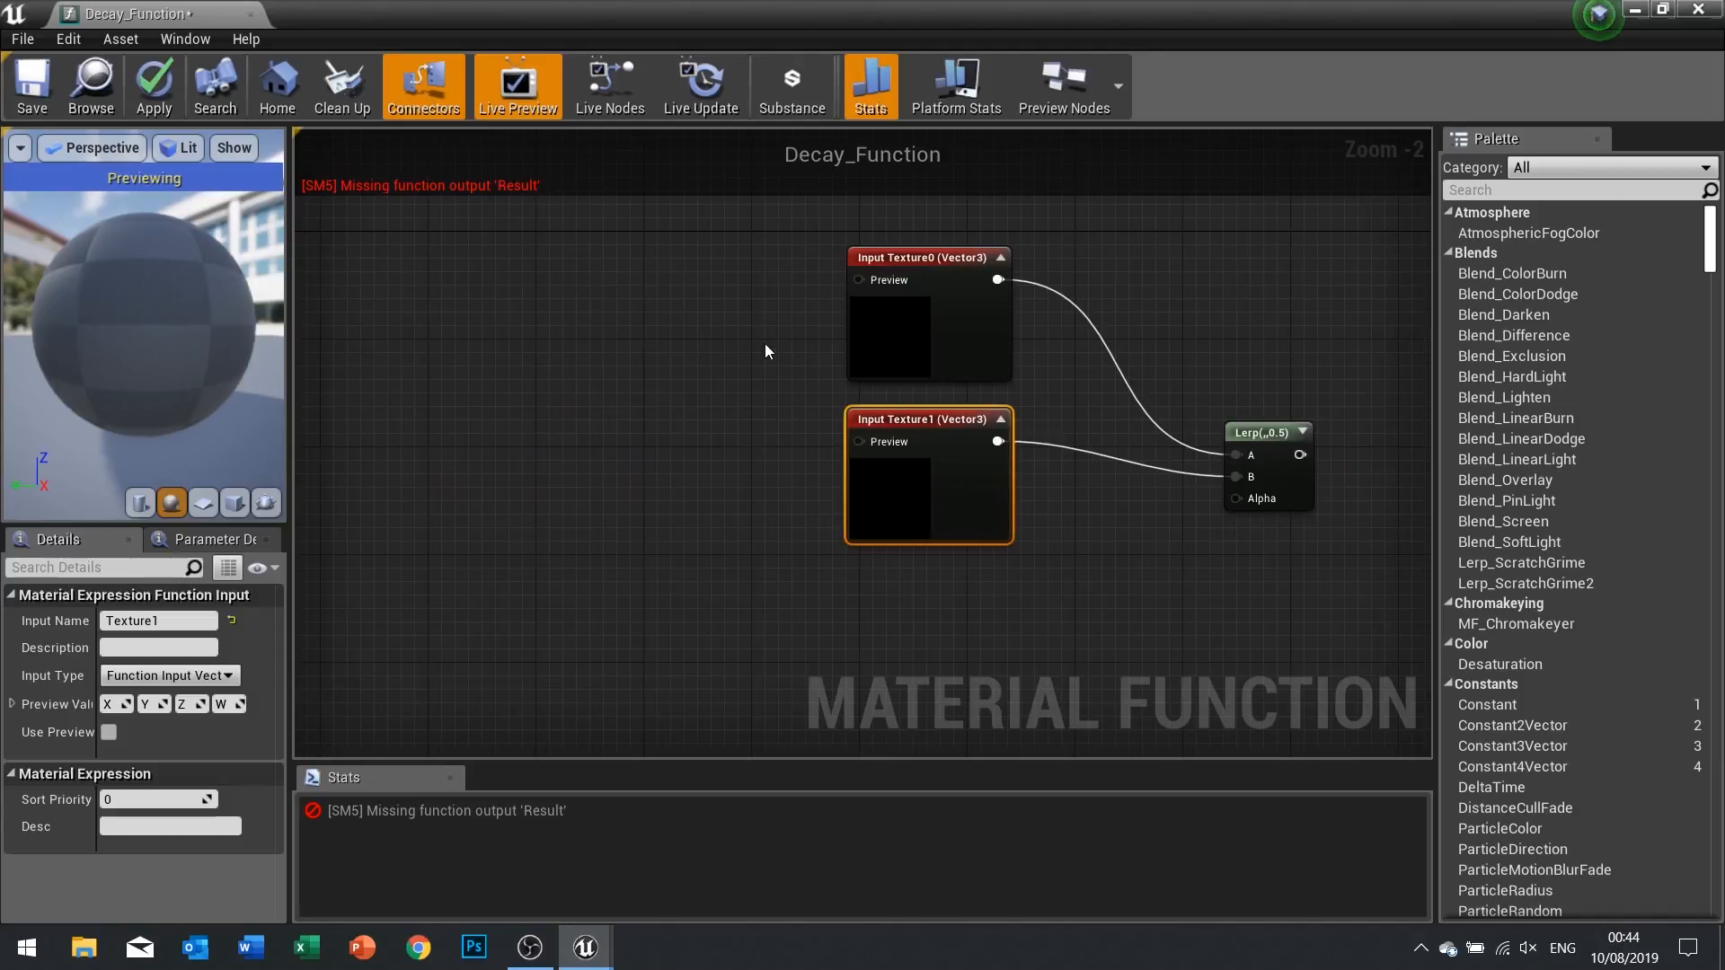
drag(860, 281, 742, 286)
text(te)
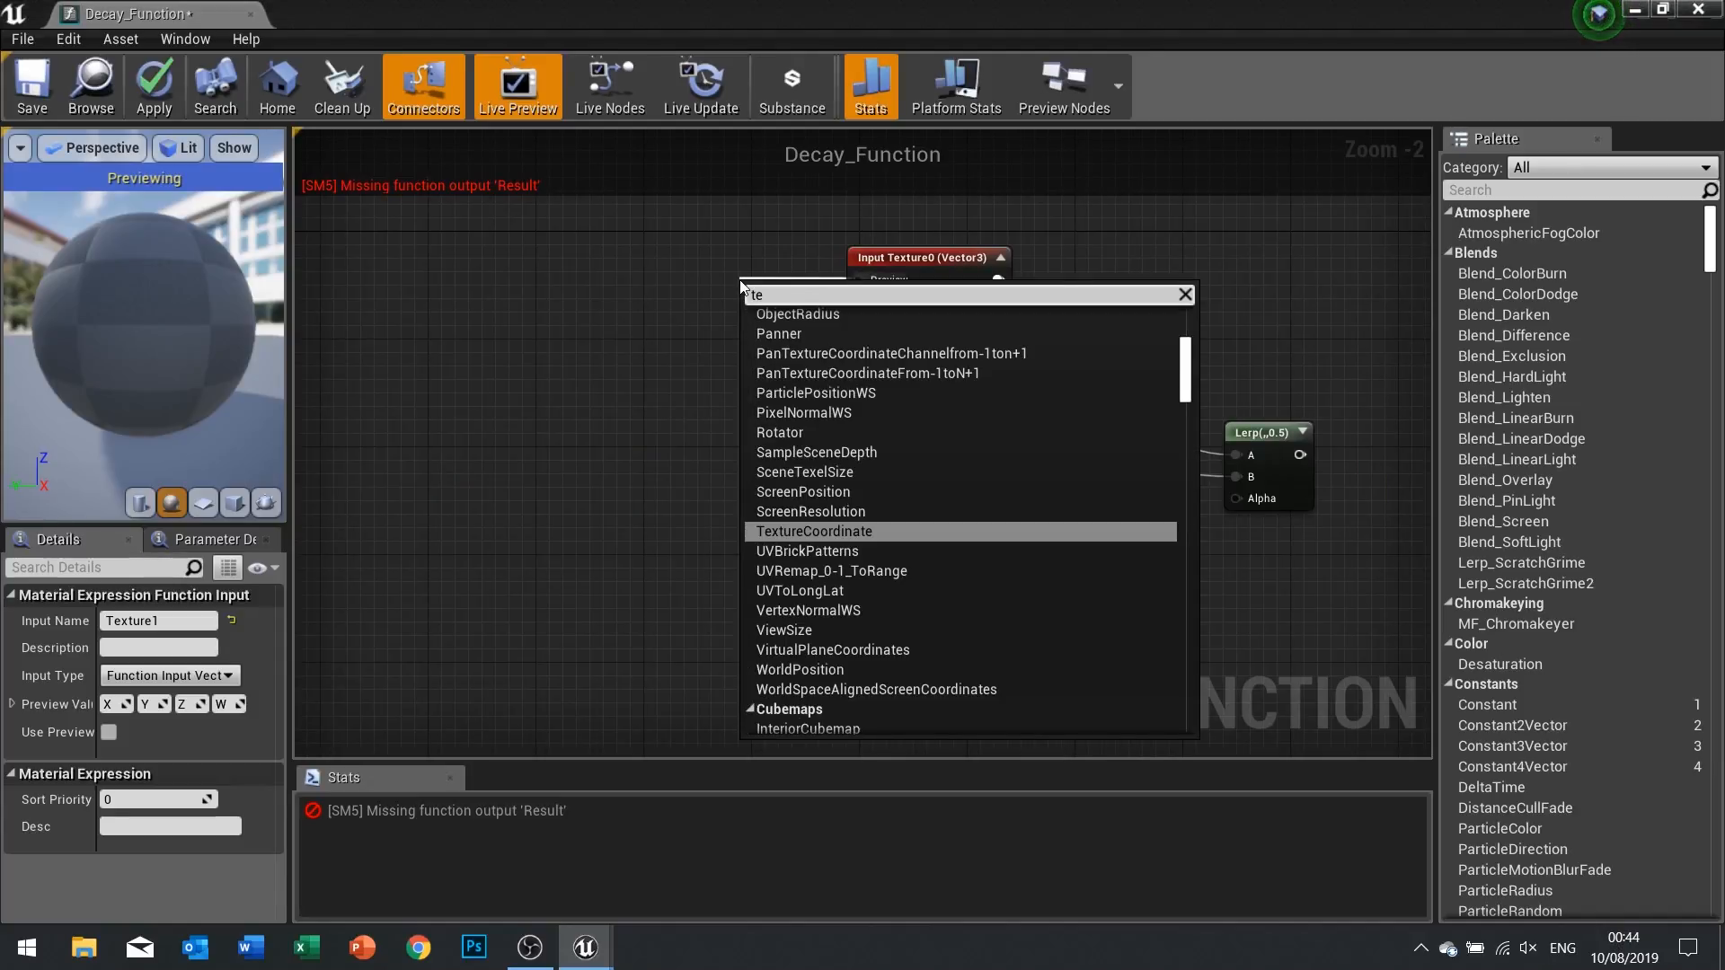
text(xture)
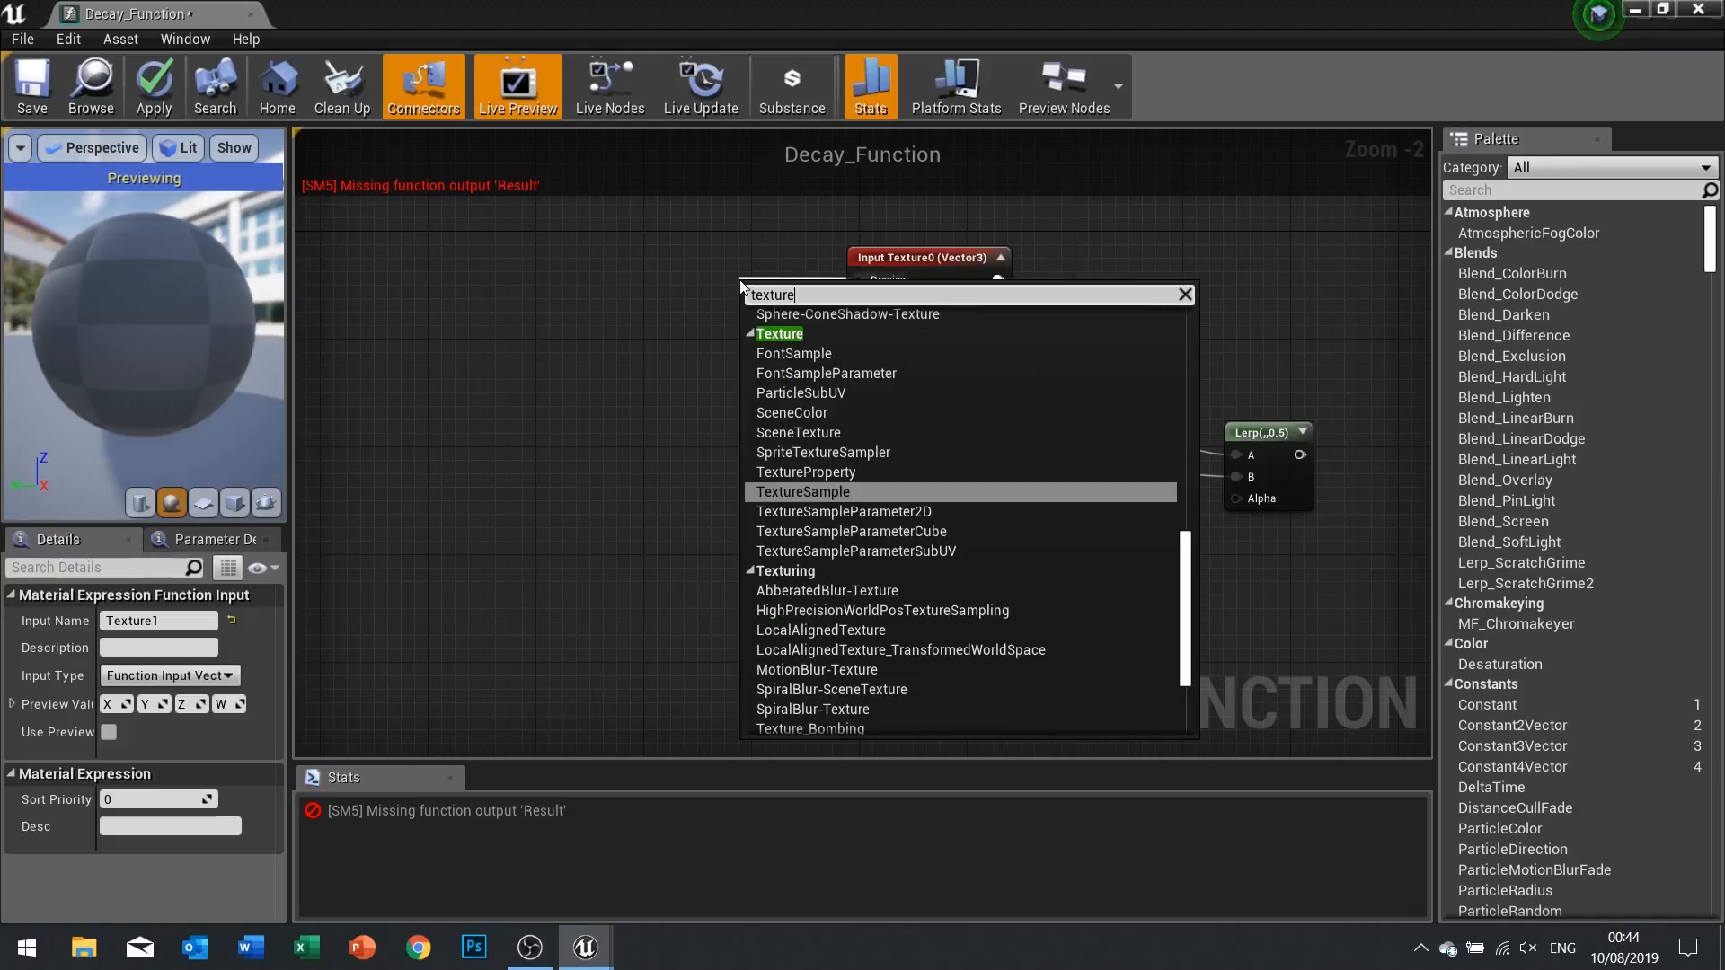
text(para)
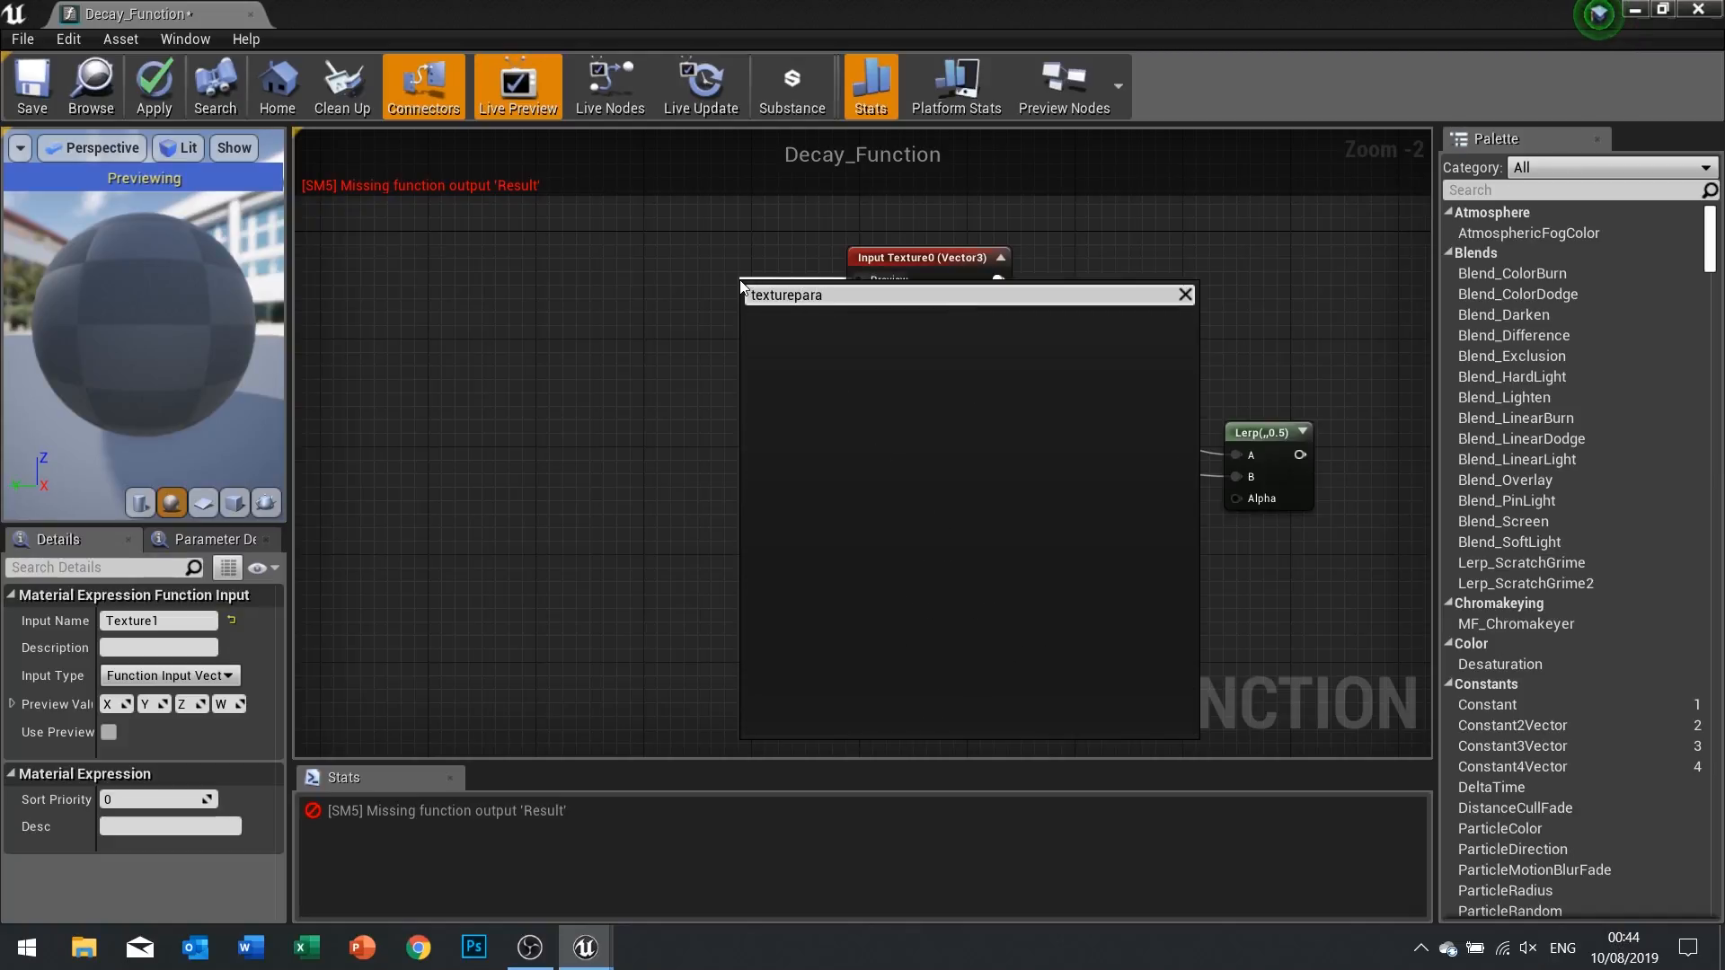
key(BackSpace)
key(BackSpace)
key(BackSpace)
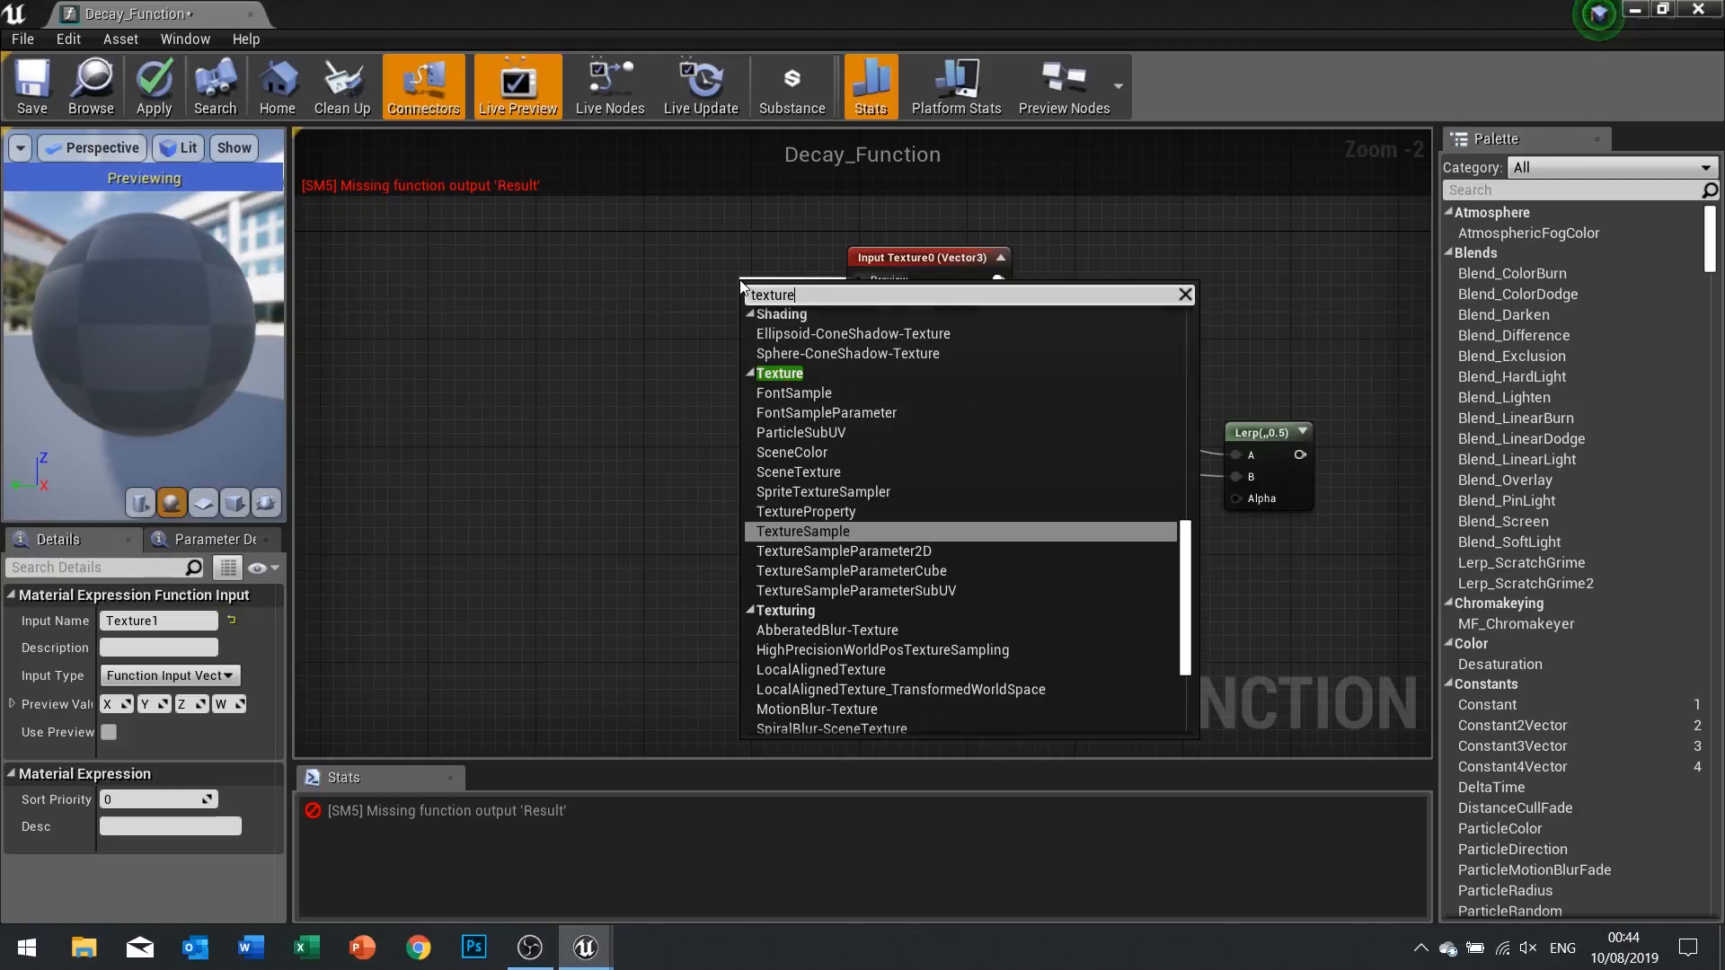
click(879, 559)
drag(827, 389, 644, 365)
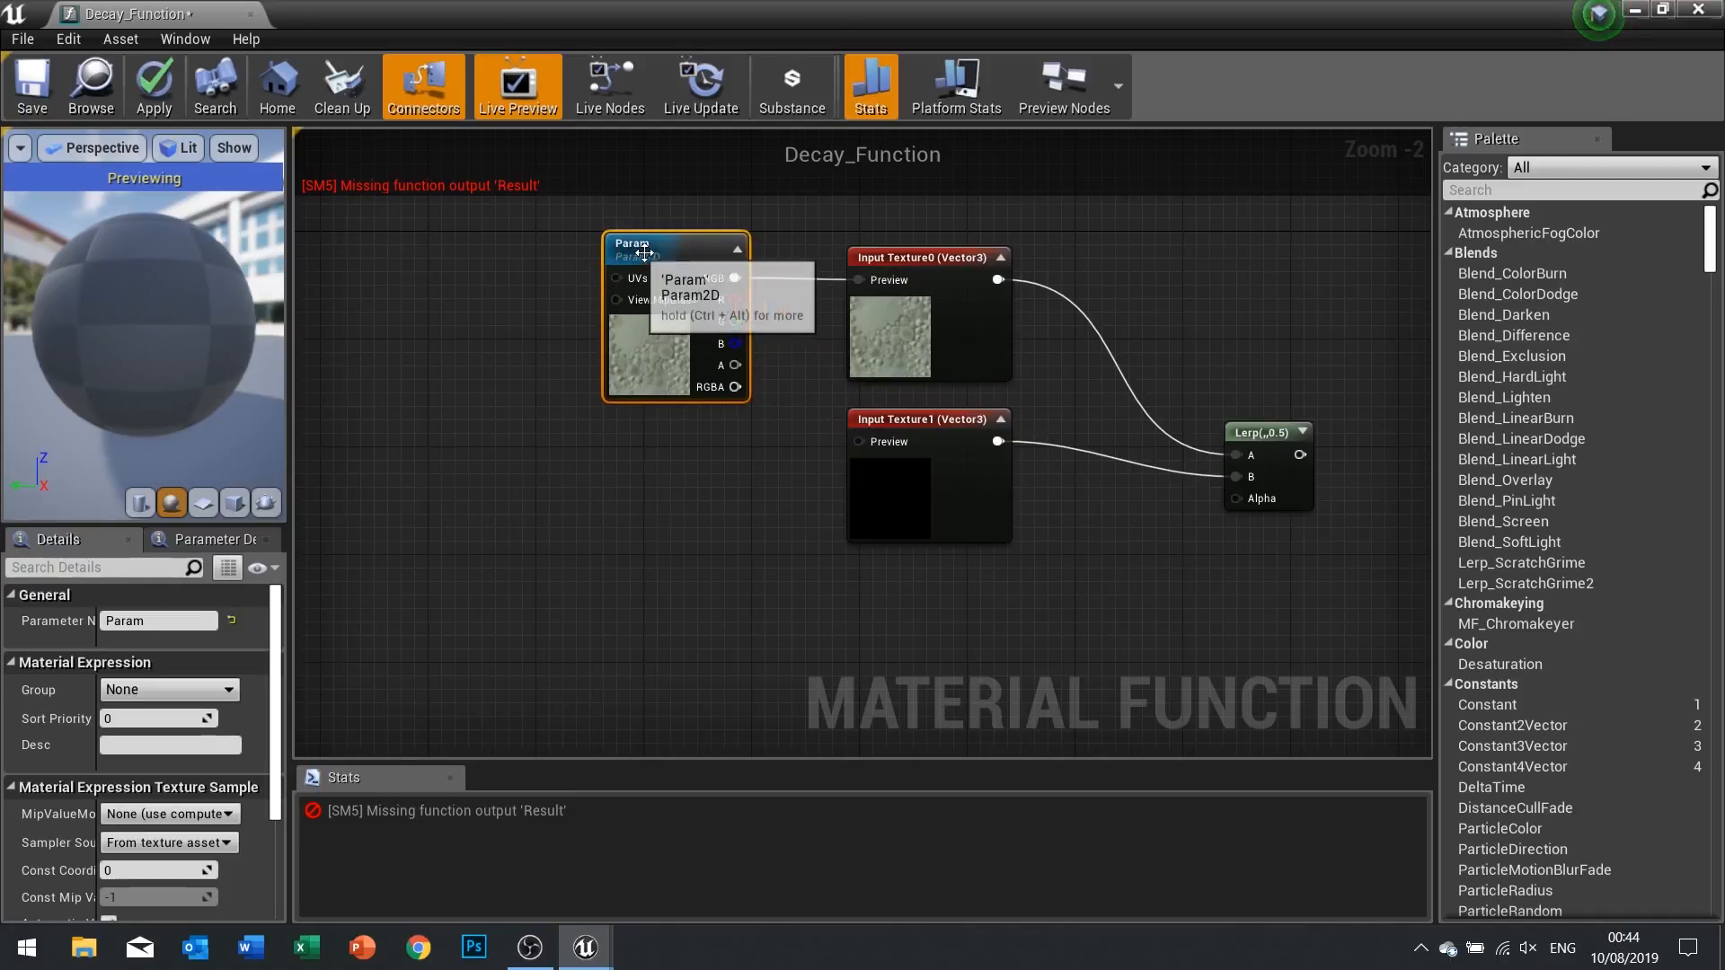
Name the texture sample parameter Texture0 and assign it the T_Concrete_Tiles_D texture
click(182, 620)
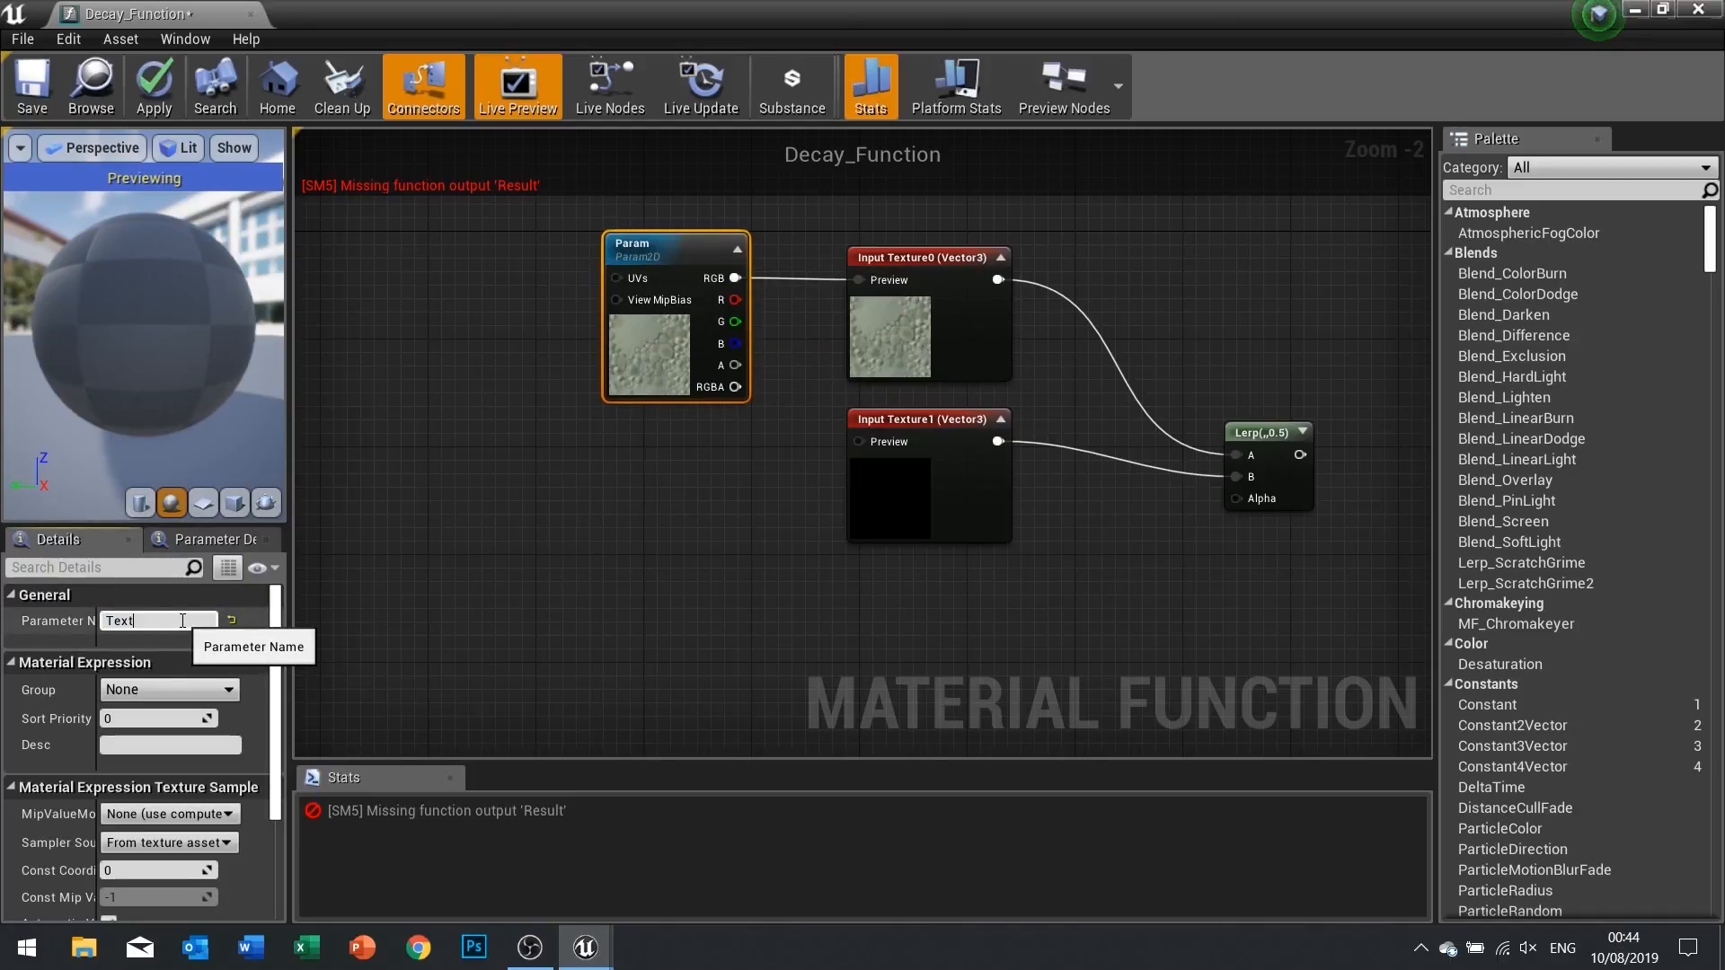
text(Texture0)
key(Return)
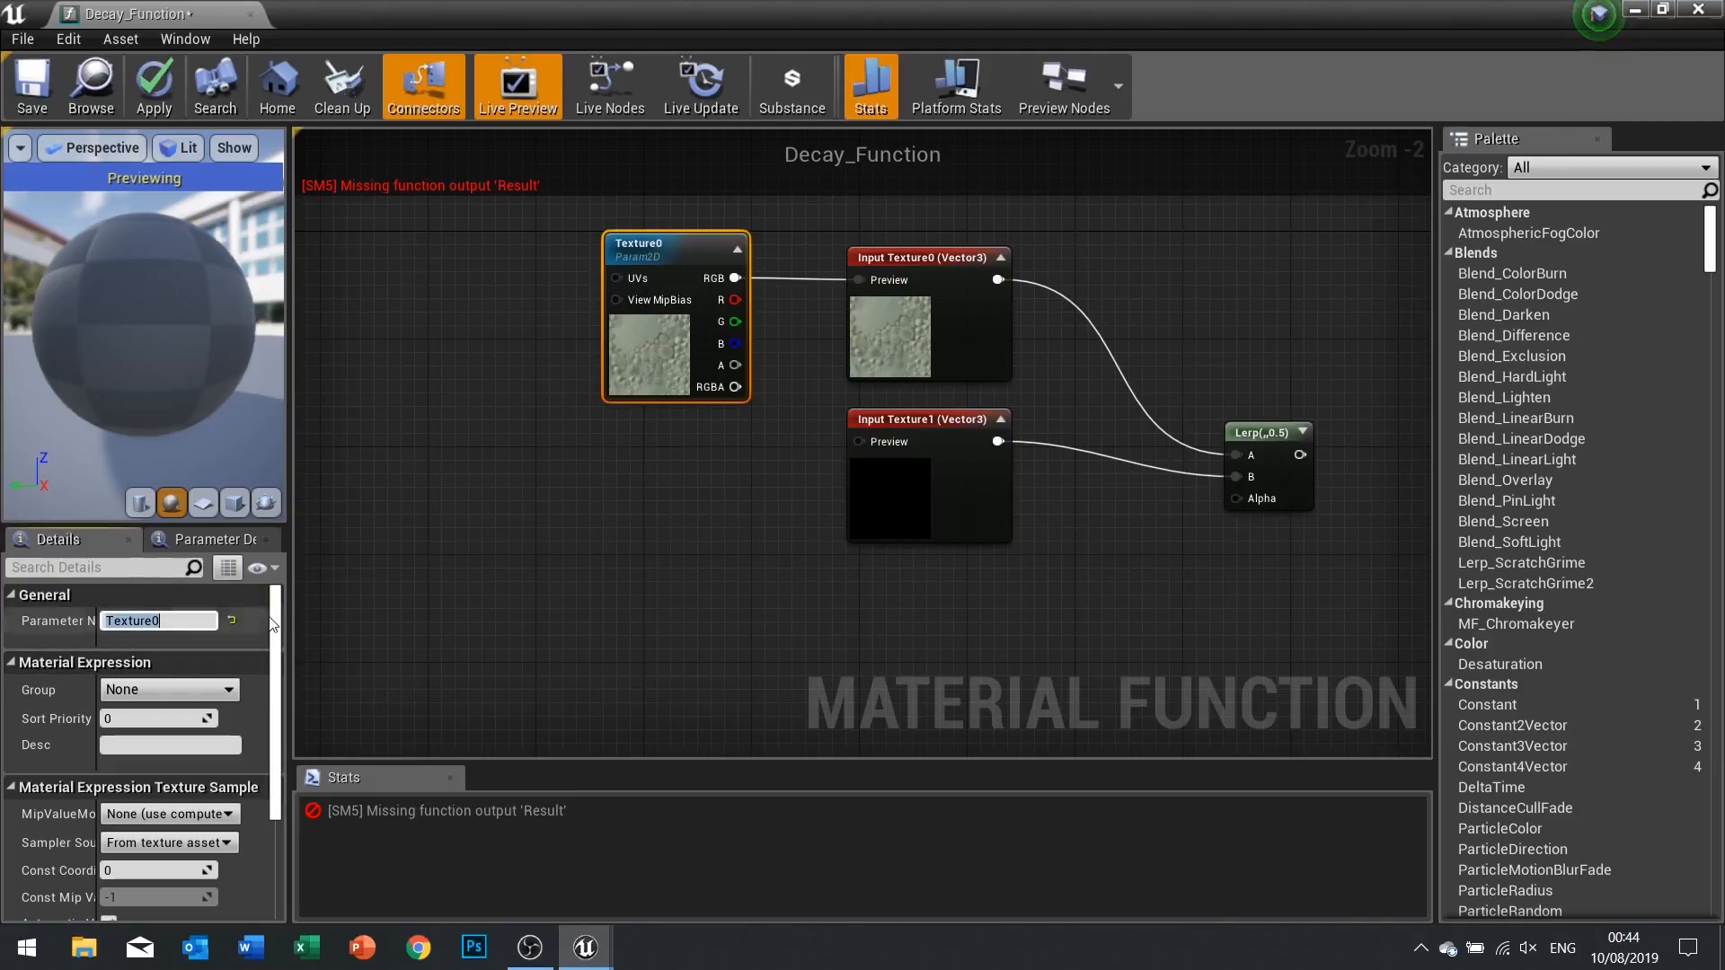
scroll(166, 710, down, 5)
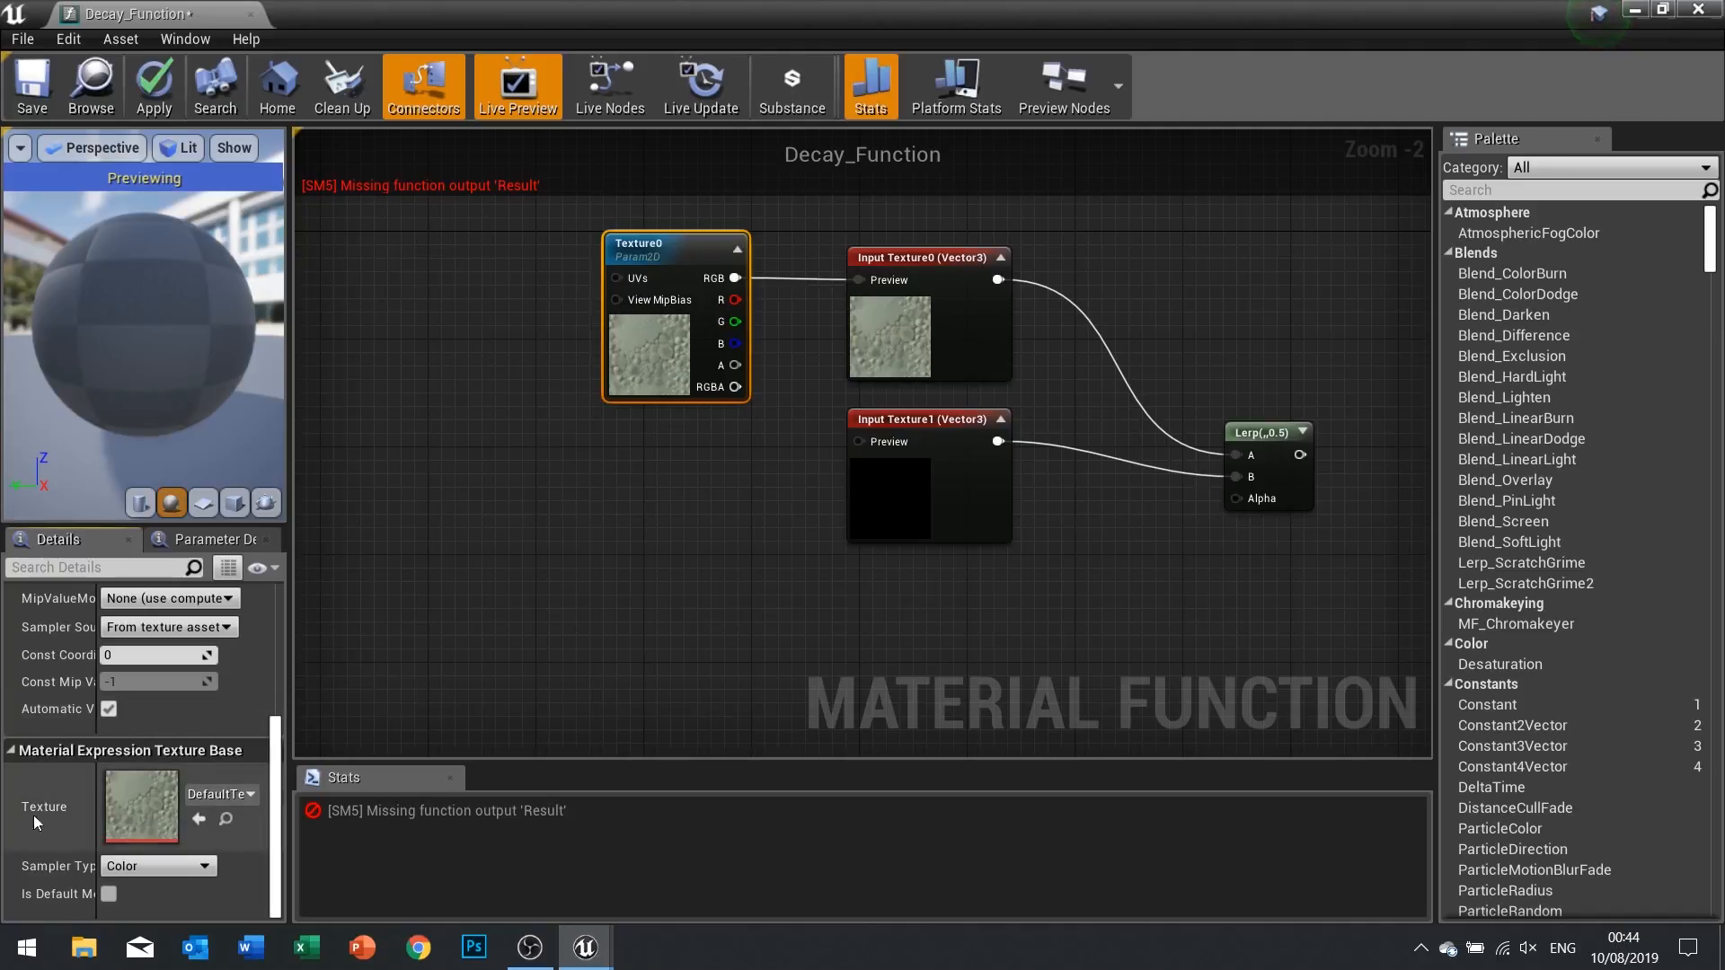
click(237, 796)
text(tiles)
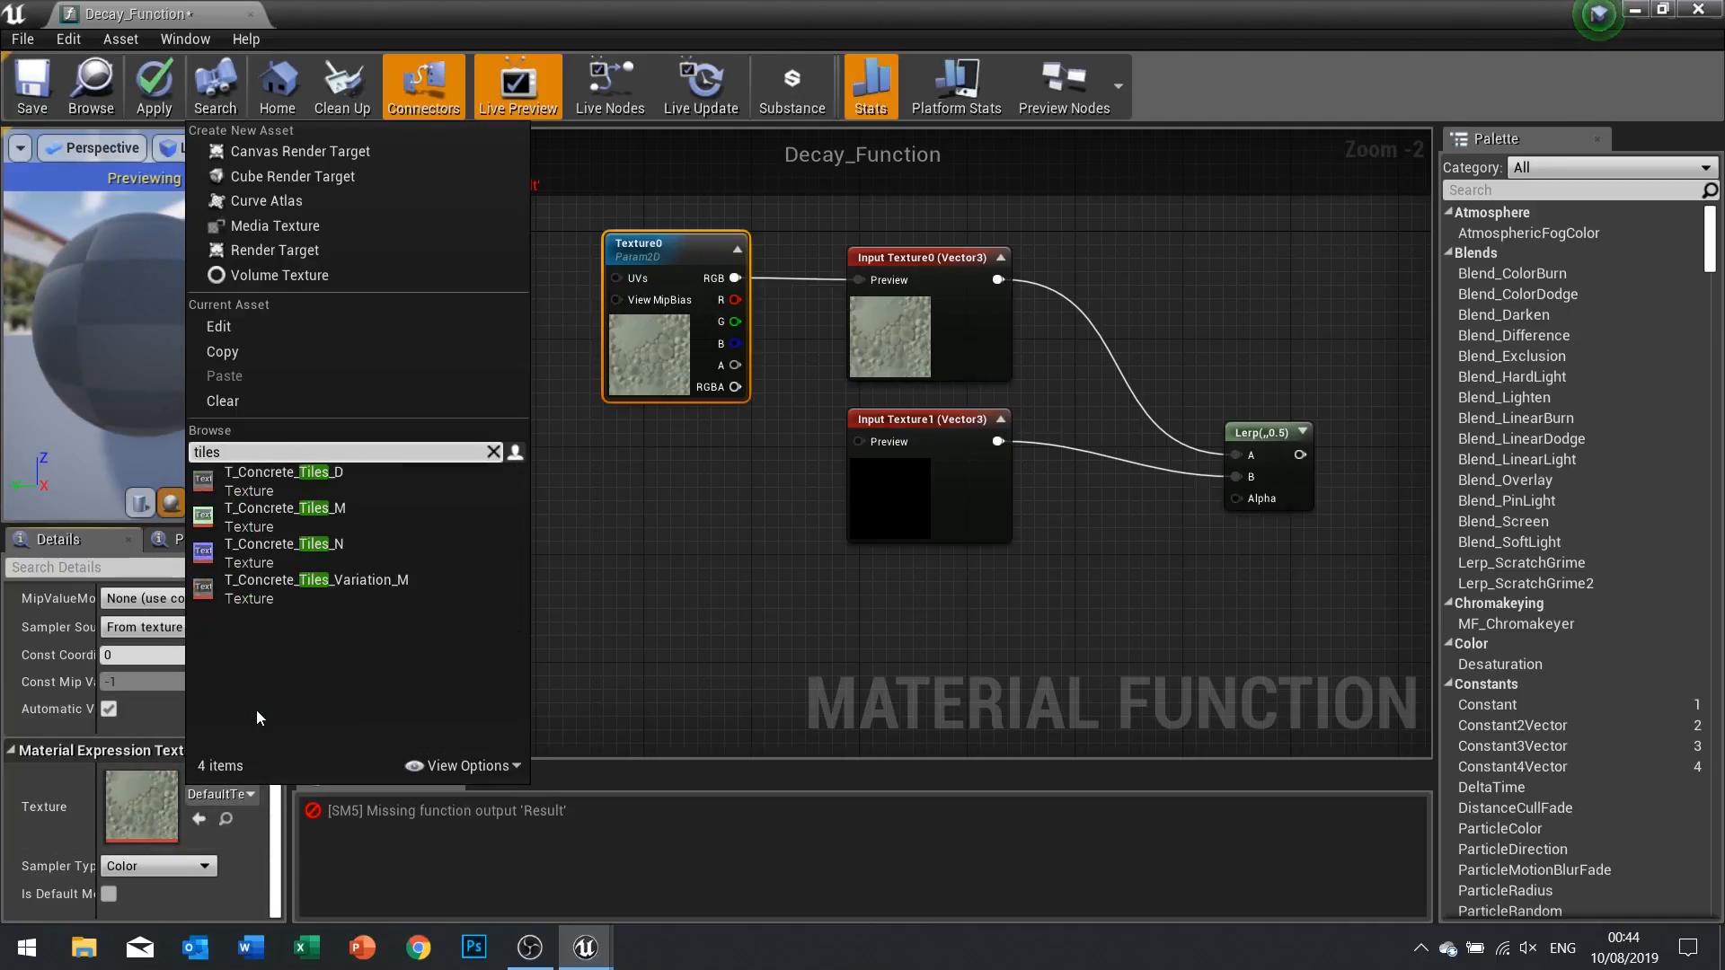
click(293, 478)
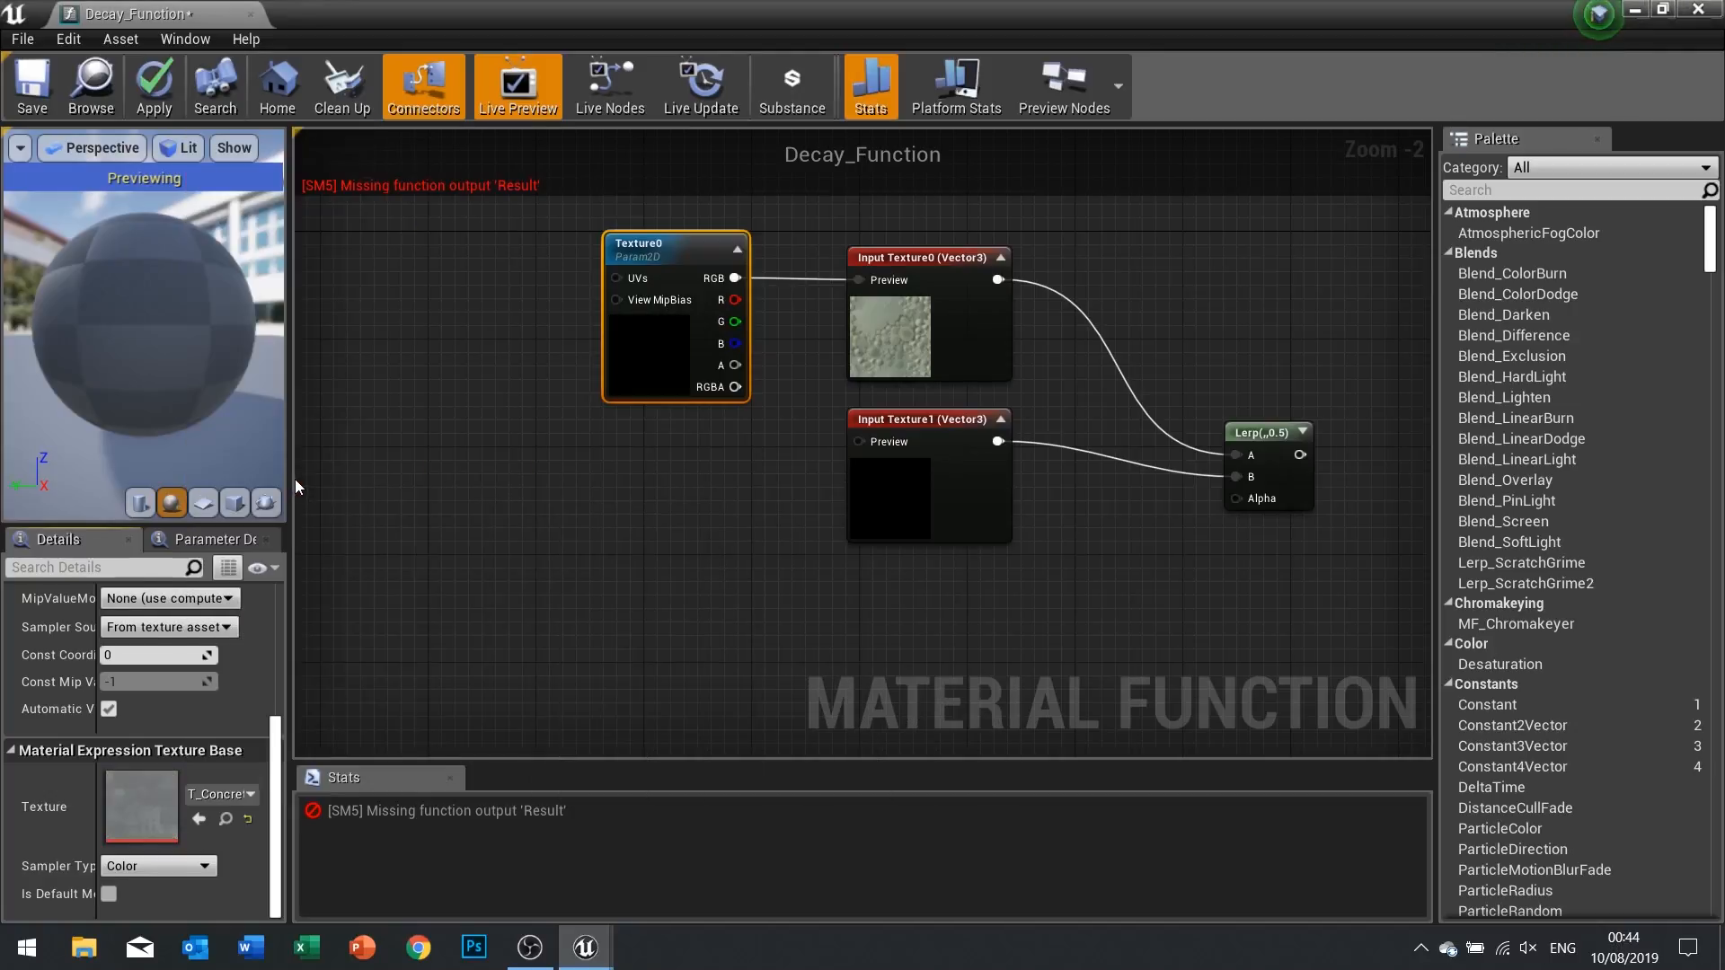
drag(620, 364, 606, 364)
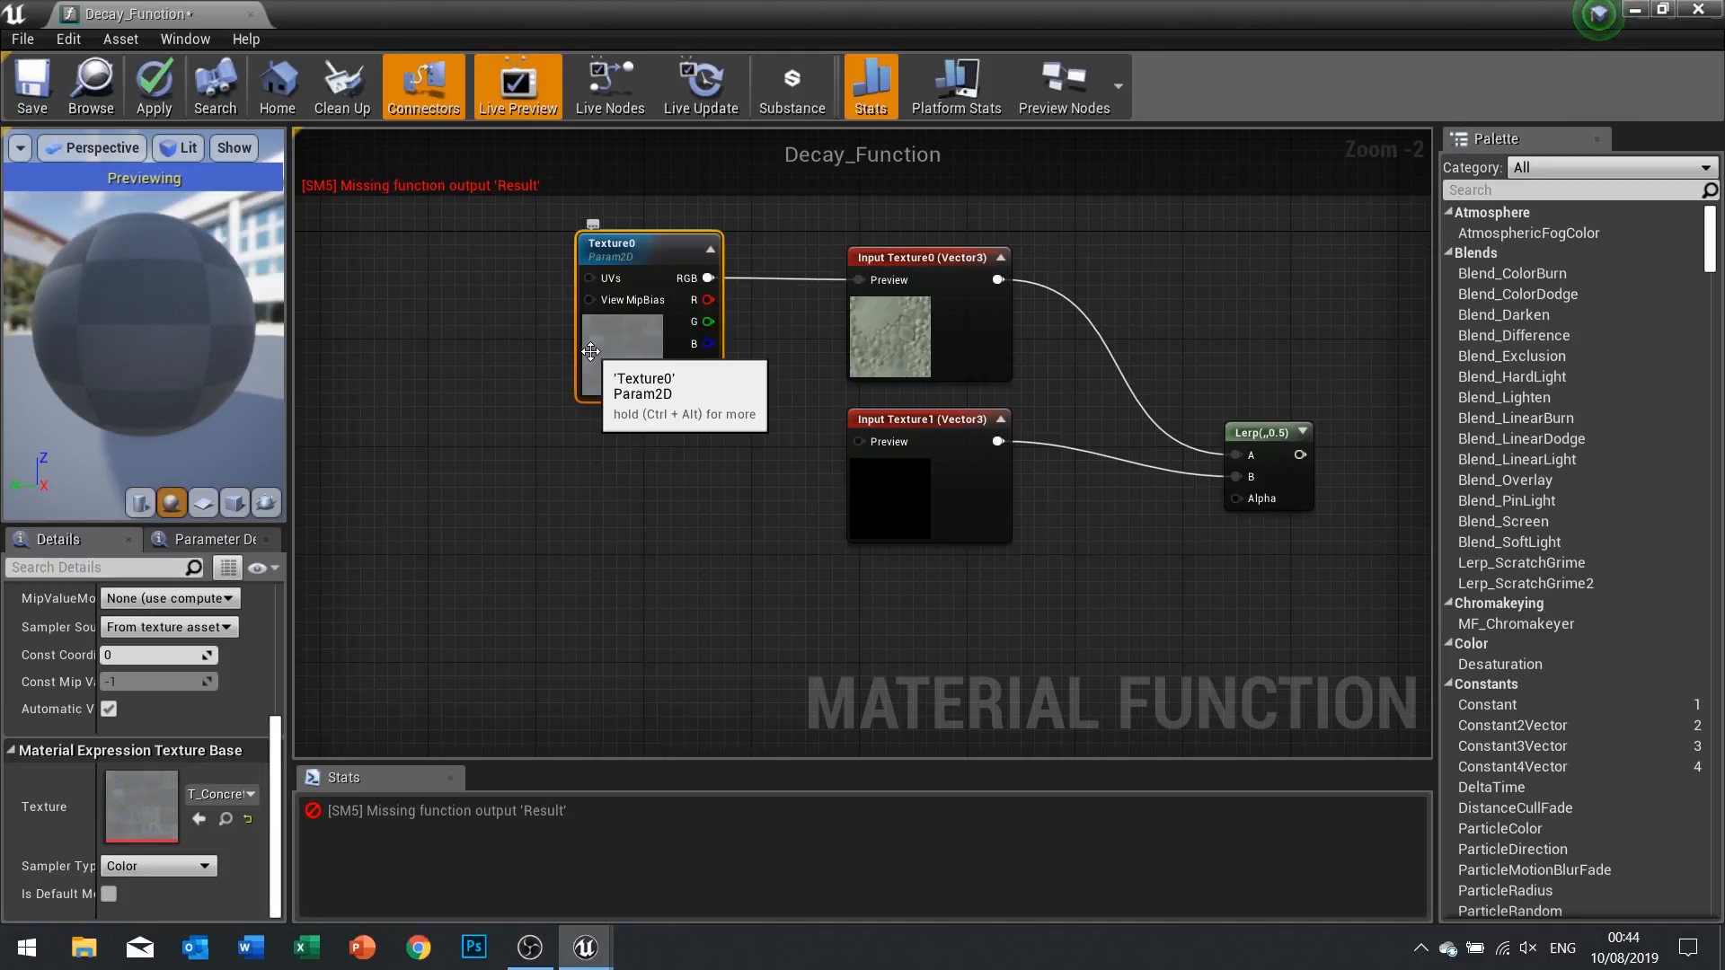
Copy the Texture0 parameter node below the original and connect the copy's RGB output to the Texture1 input's Preview pin
key(ctrl+c)
key(ctrl+v)
drag(724, 493, 655, 537)
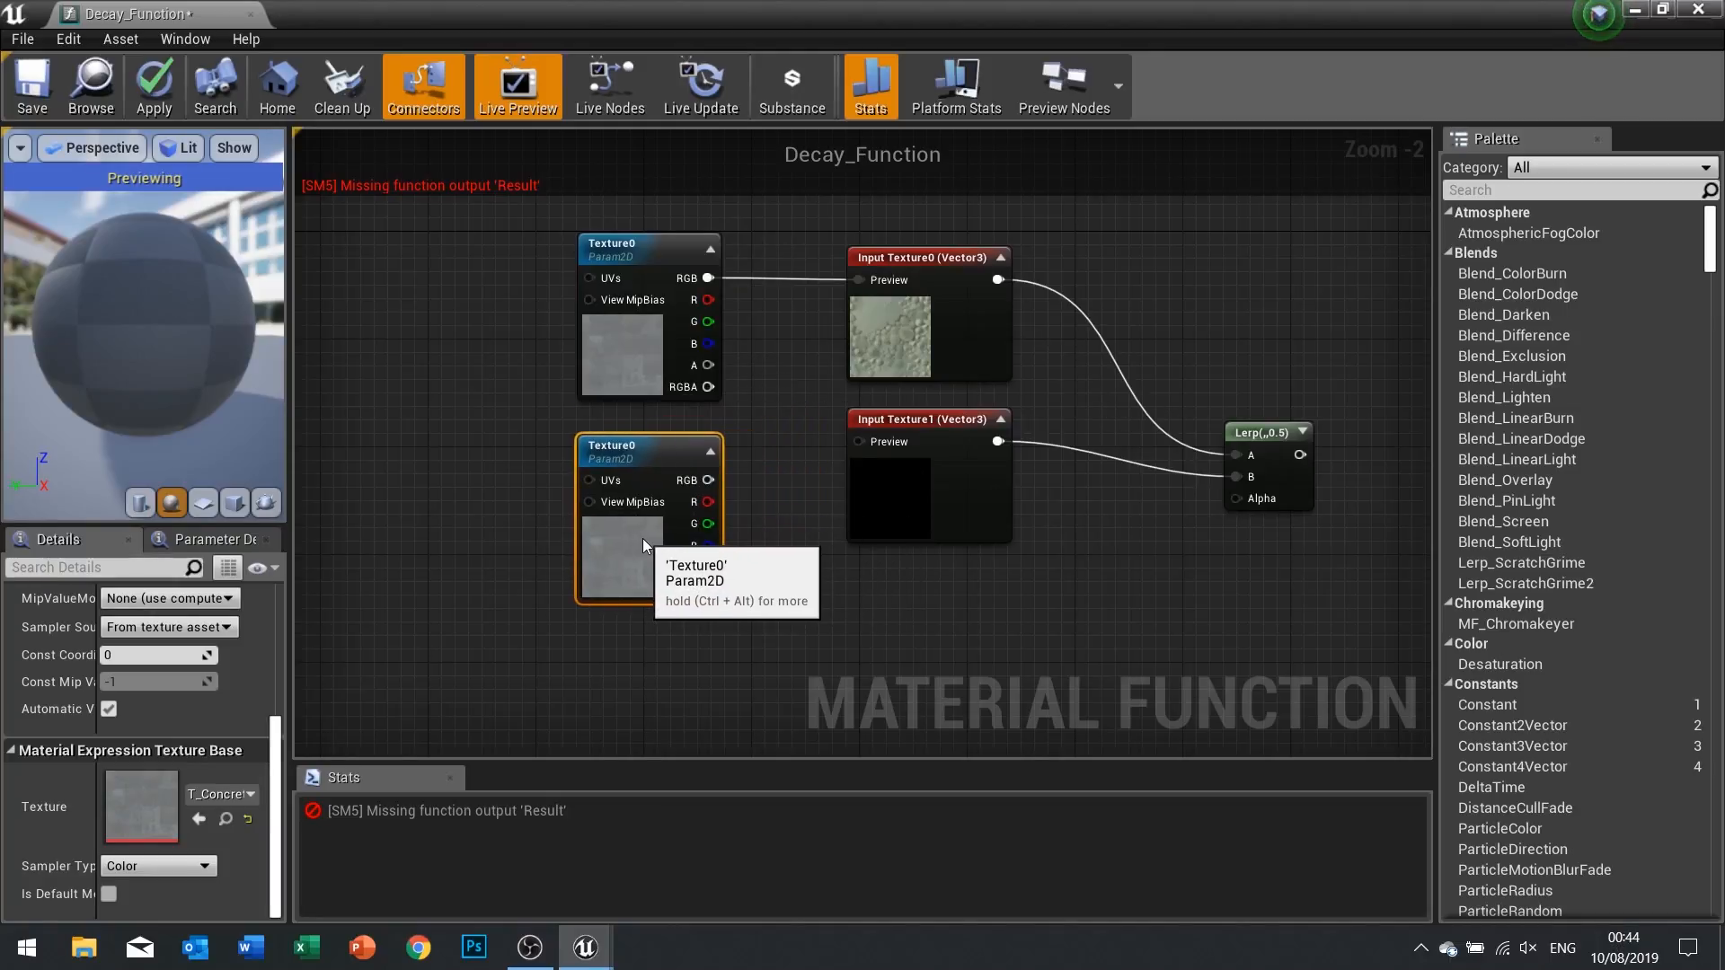
drag(708, 479, 854, 449)
drag(634, 572, 634, 558)
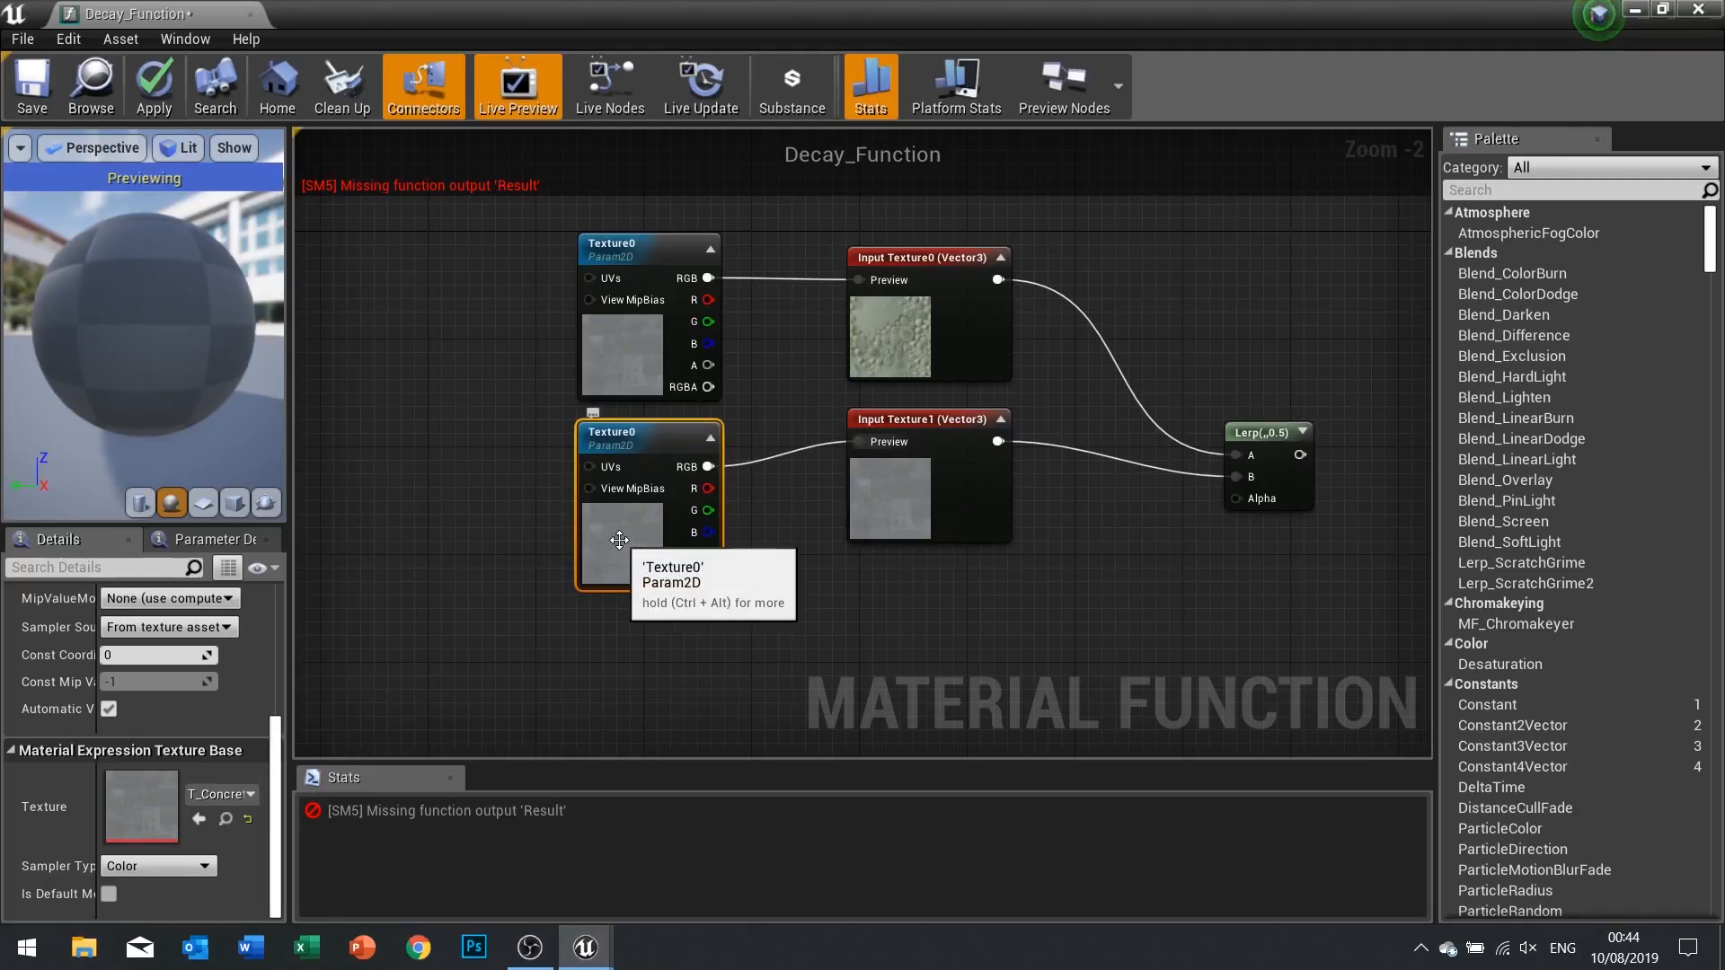
Assign the T_Metal_Rust_D texture to the lower texture parameter and move the Texture1 input down in line with it
click(209, 796)
text(rust)
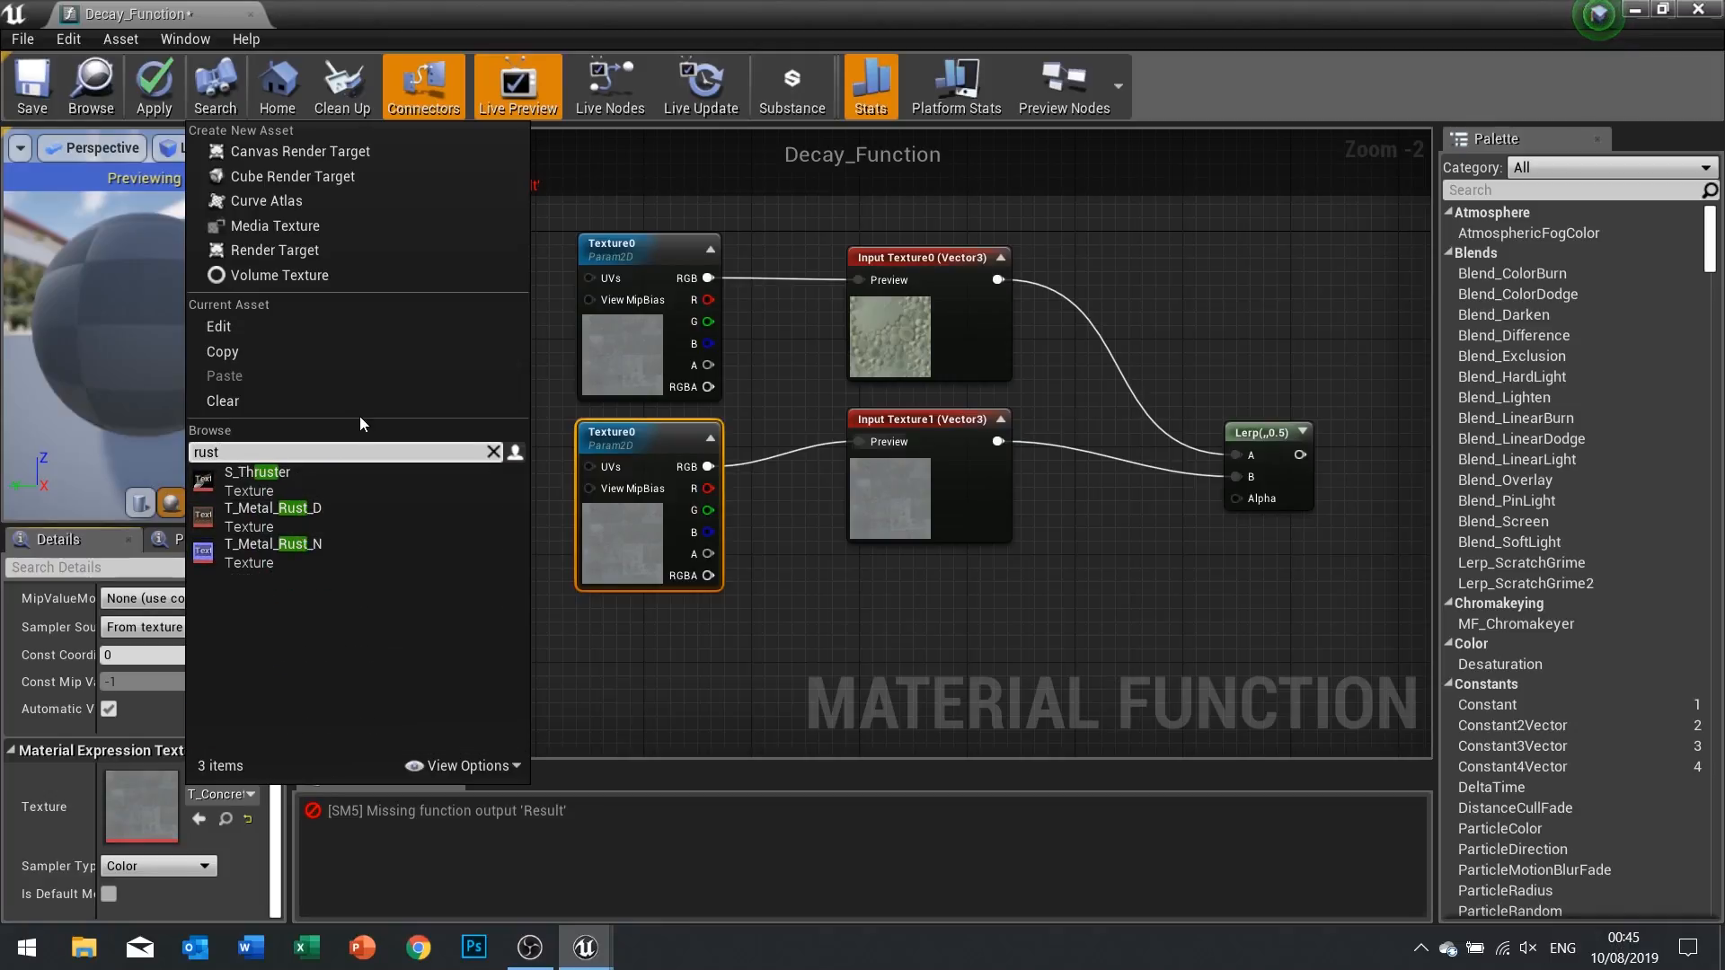
click(332, 501)
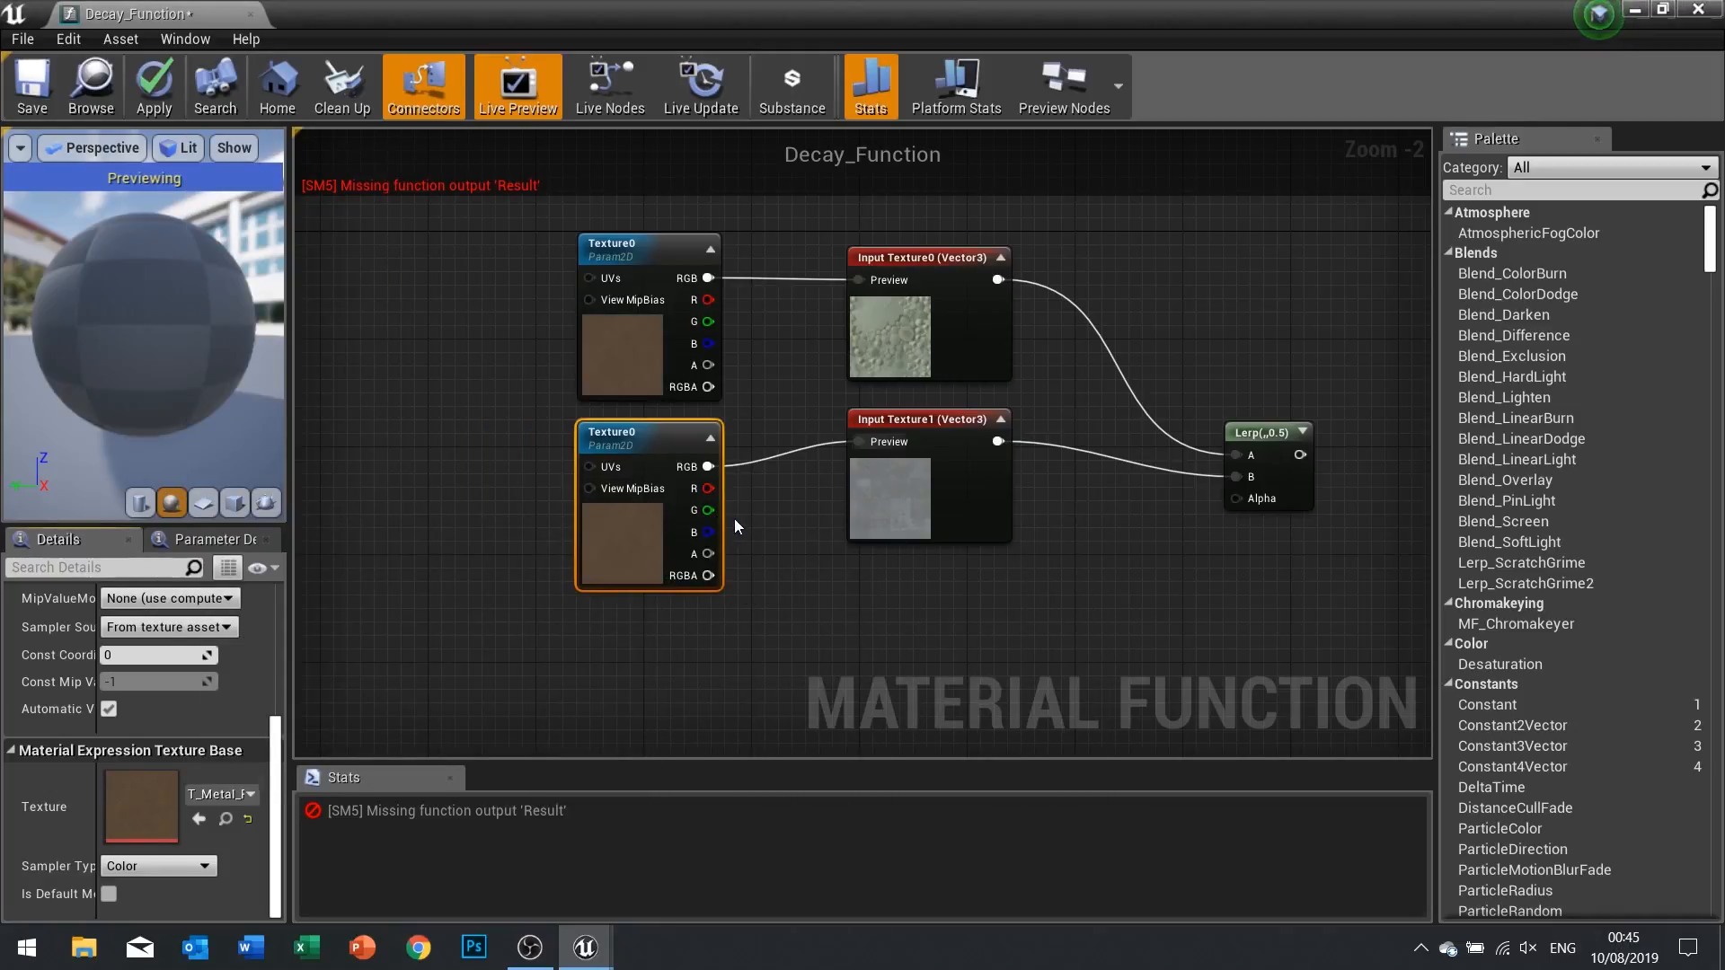
drag(865, 501, 902, 530)
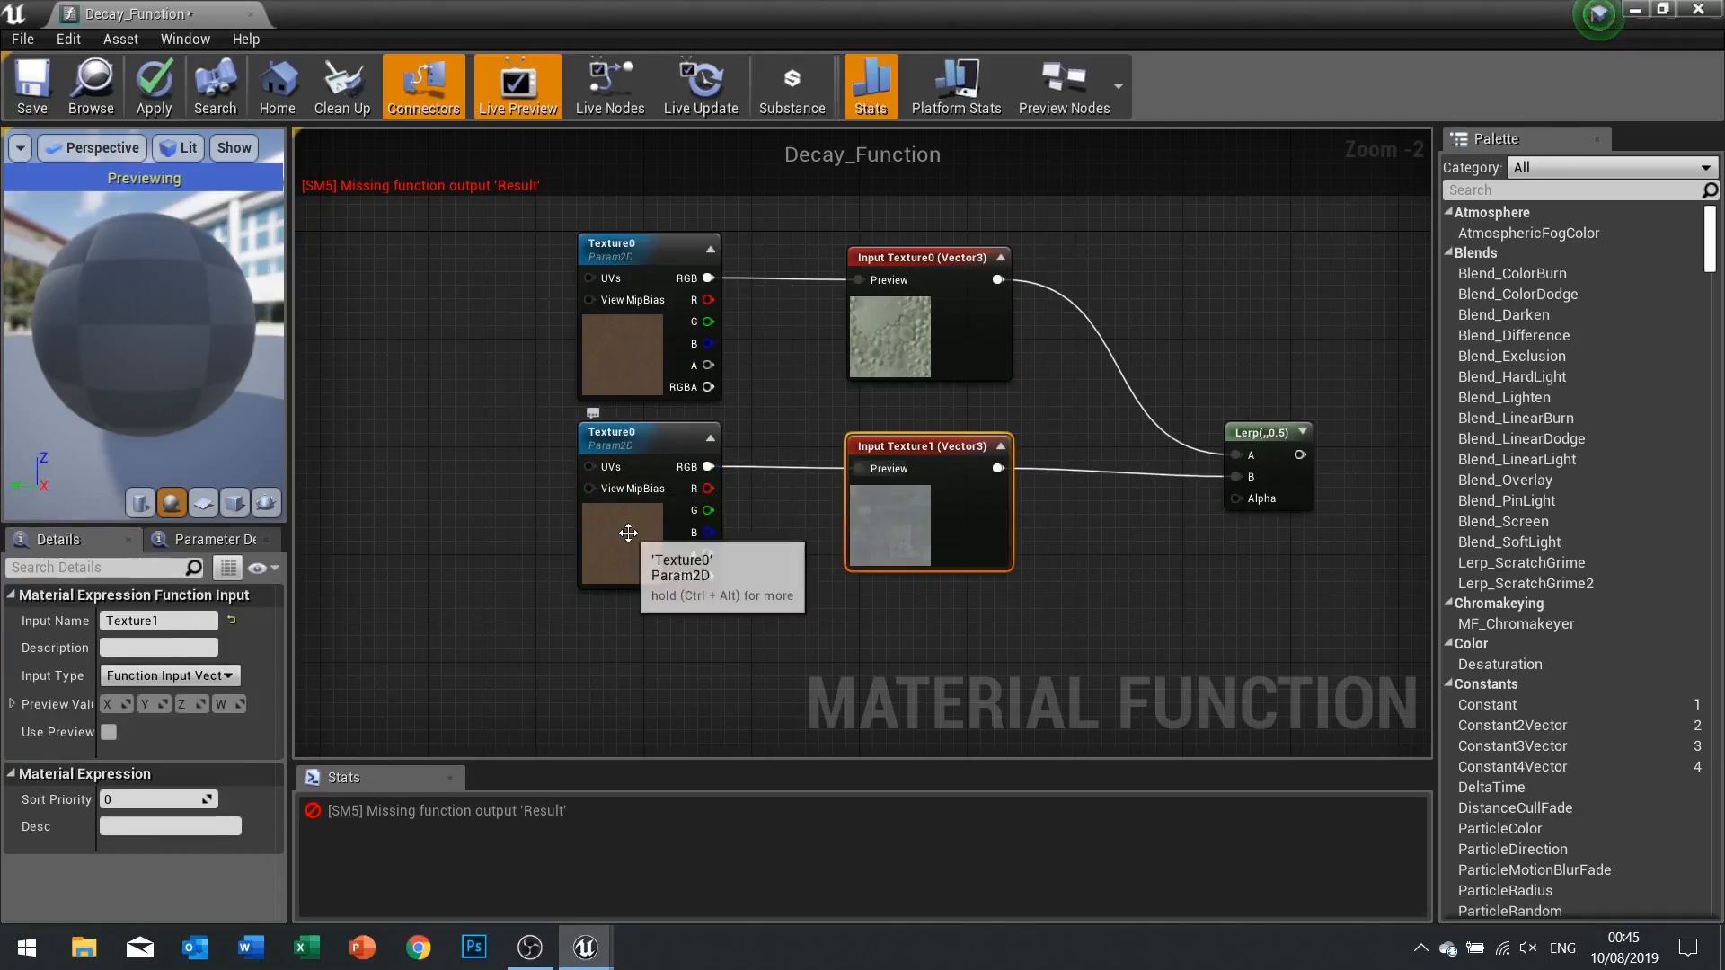
Rename the lower texture parameter, which feeds the Texture1 input, as Texture1
click(631, 429)
click(171, 626)
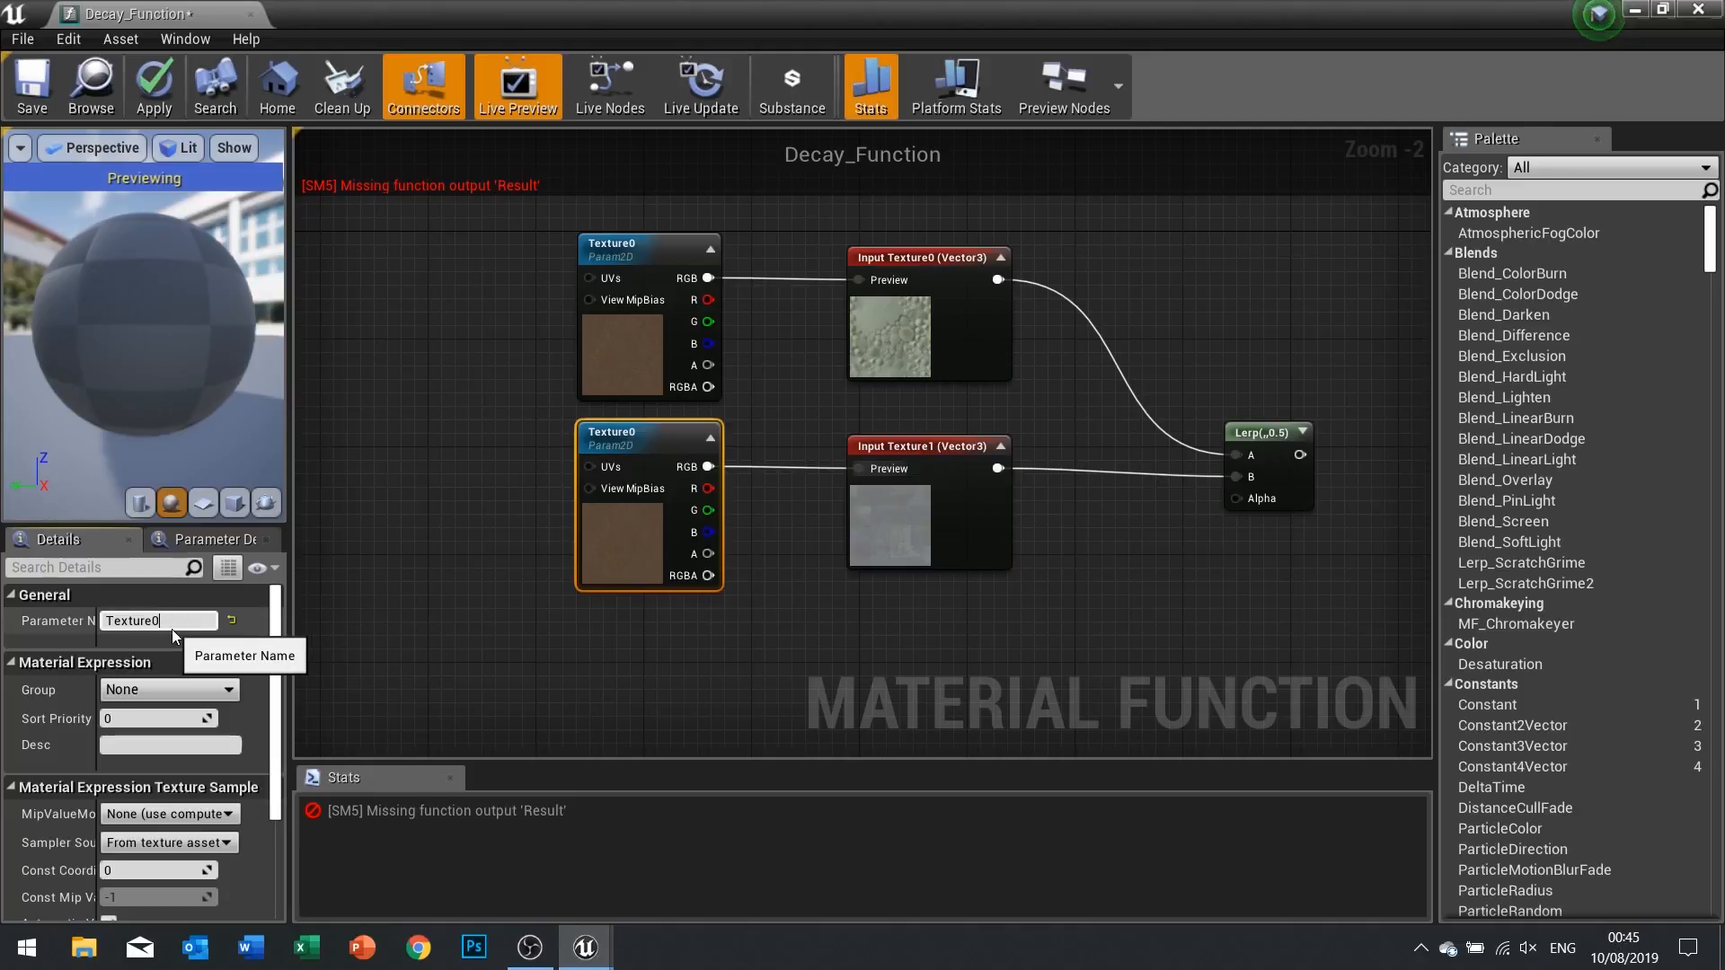
text(1)
key(Return)
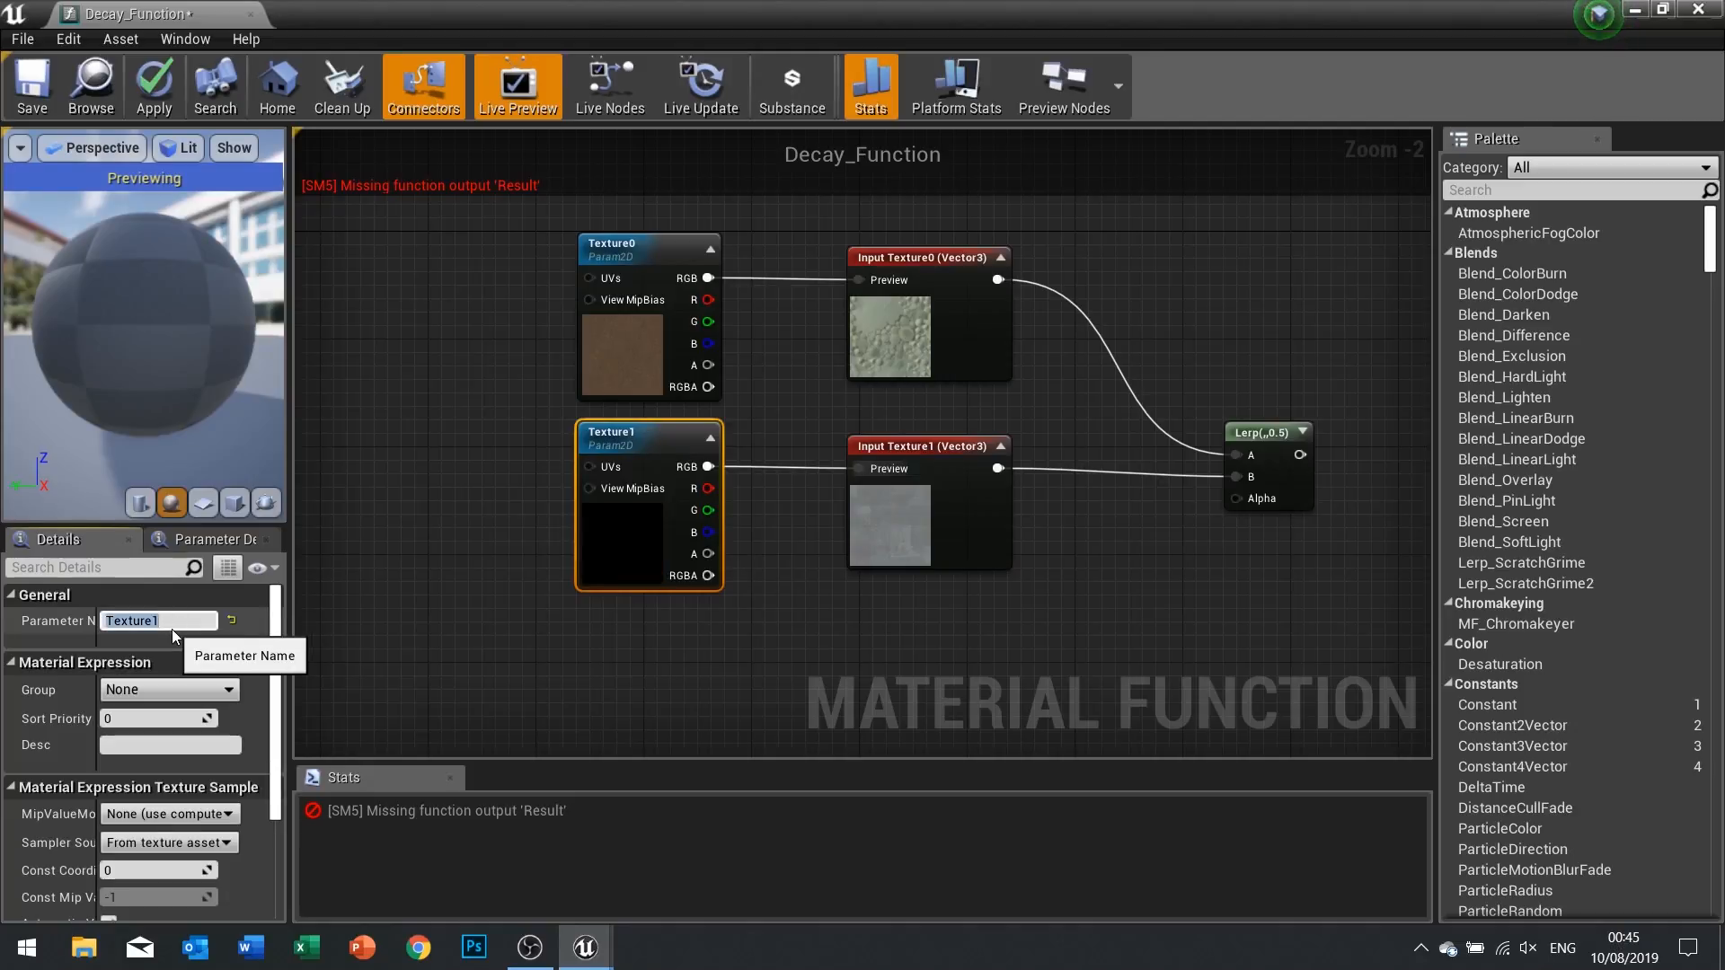
Assign the T_Concrete_Tiles_D texture to the upper Texture0 parameter
click(627, 352)
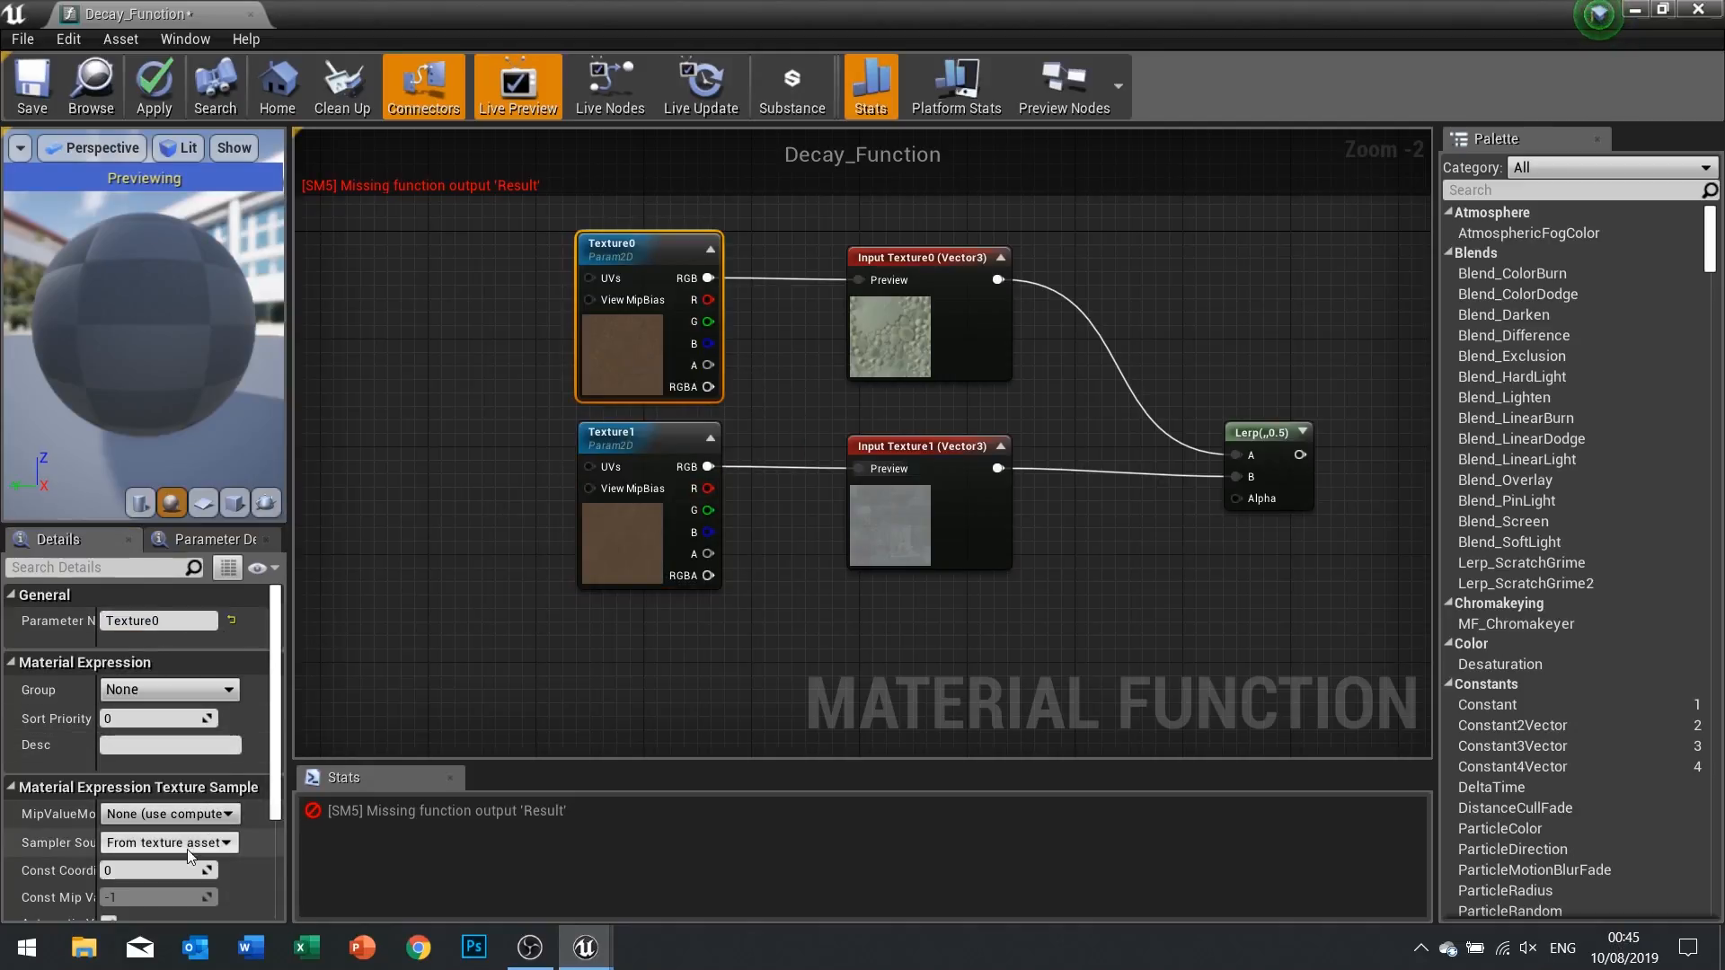
scroll(191, 809, down, 5)
click(207, 795)
text(tiles)
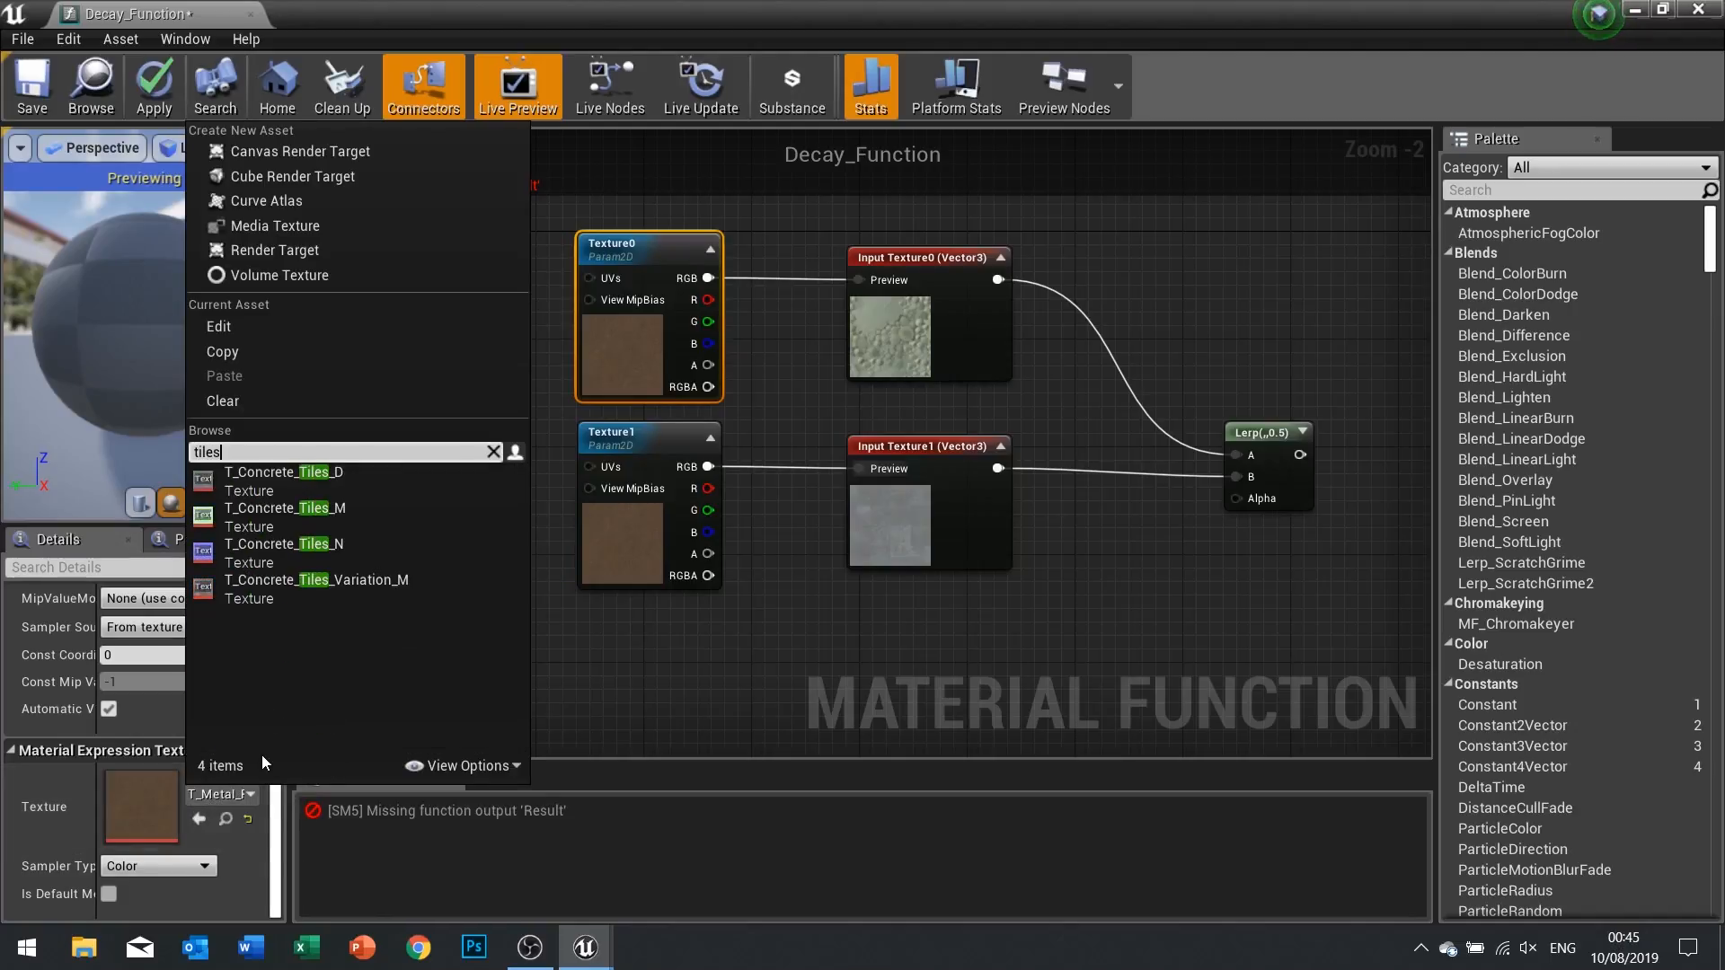
click(340, 486)
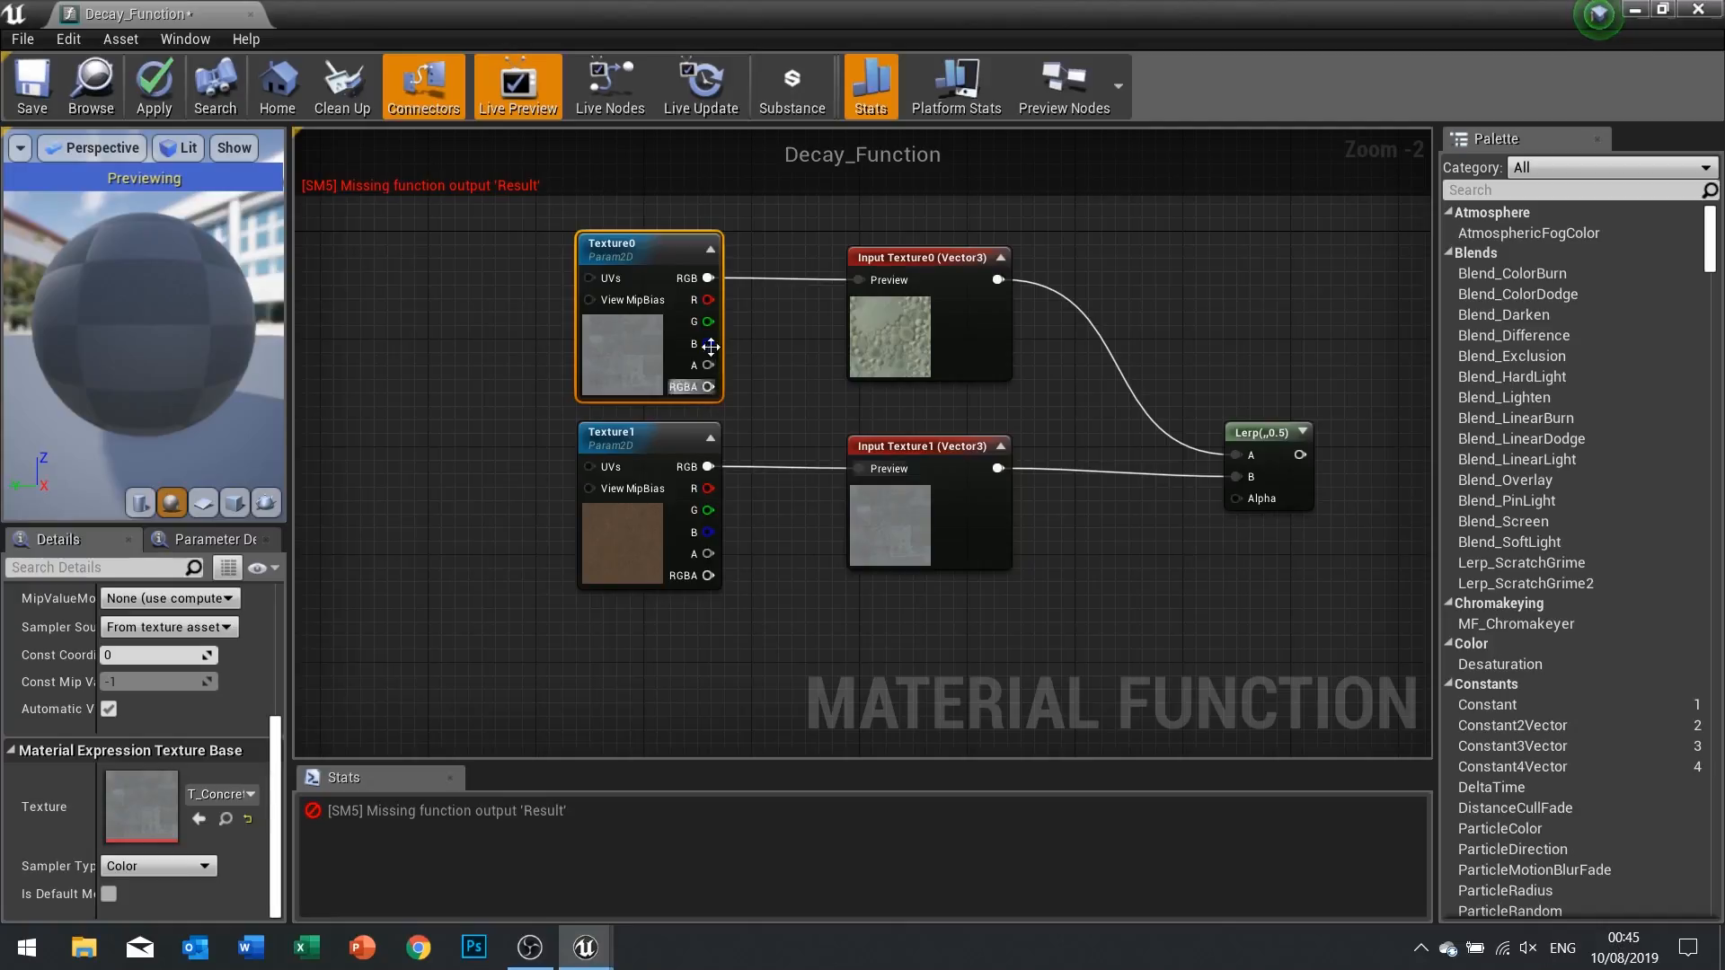
drag(501, 291, 704, 654)
drag(552, 214, 783, 636)
drag(850, 229, 1108, 665)
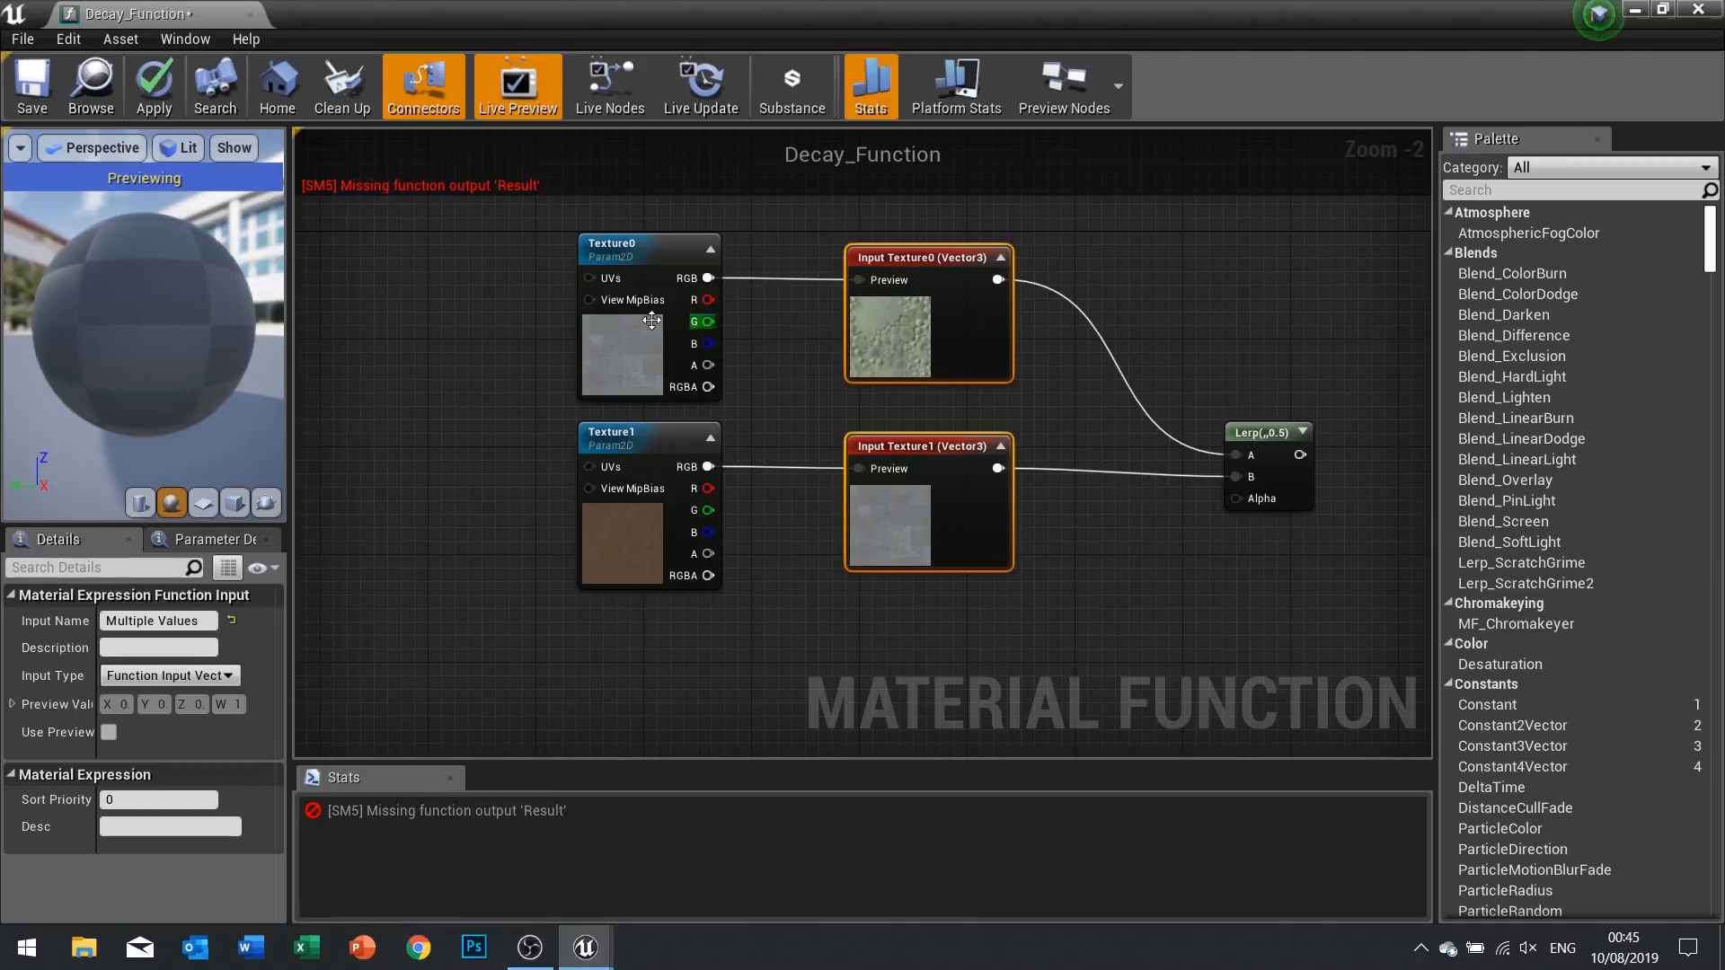
drag(531, 223, 737, 601)
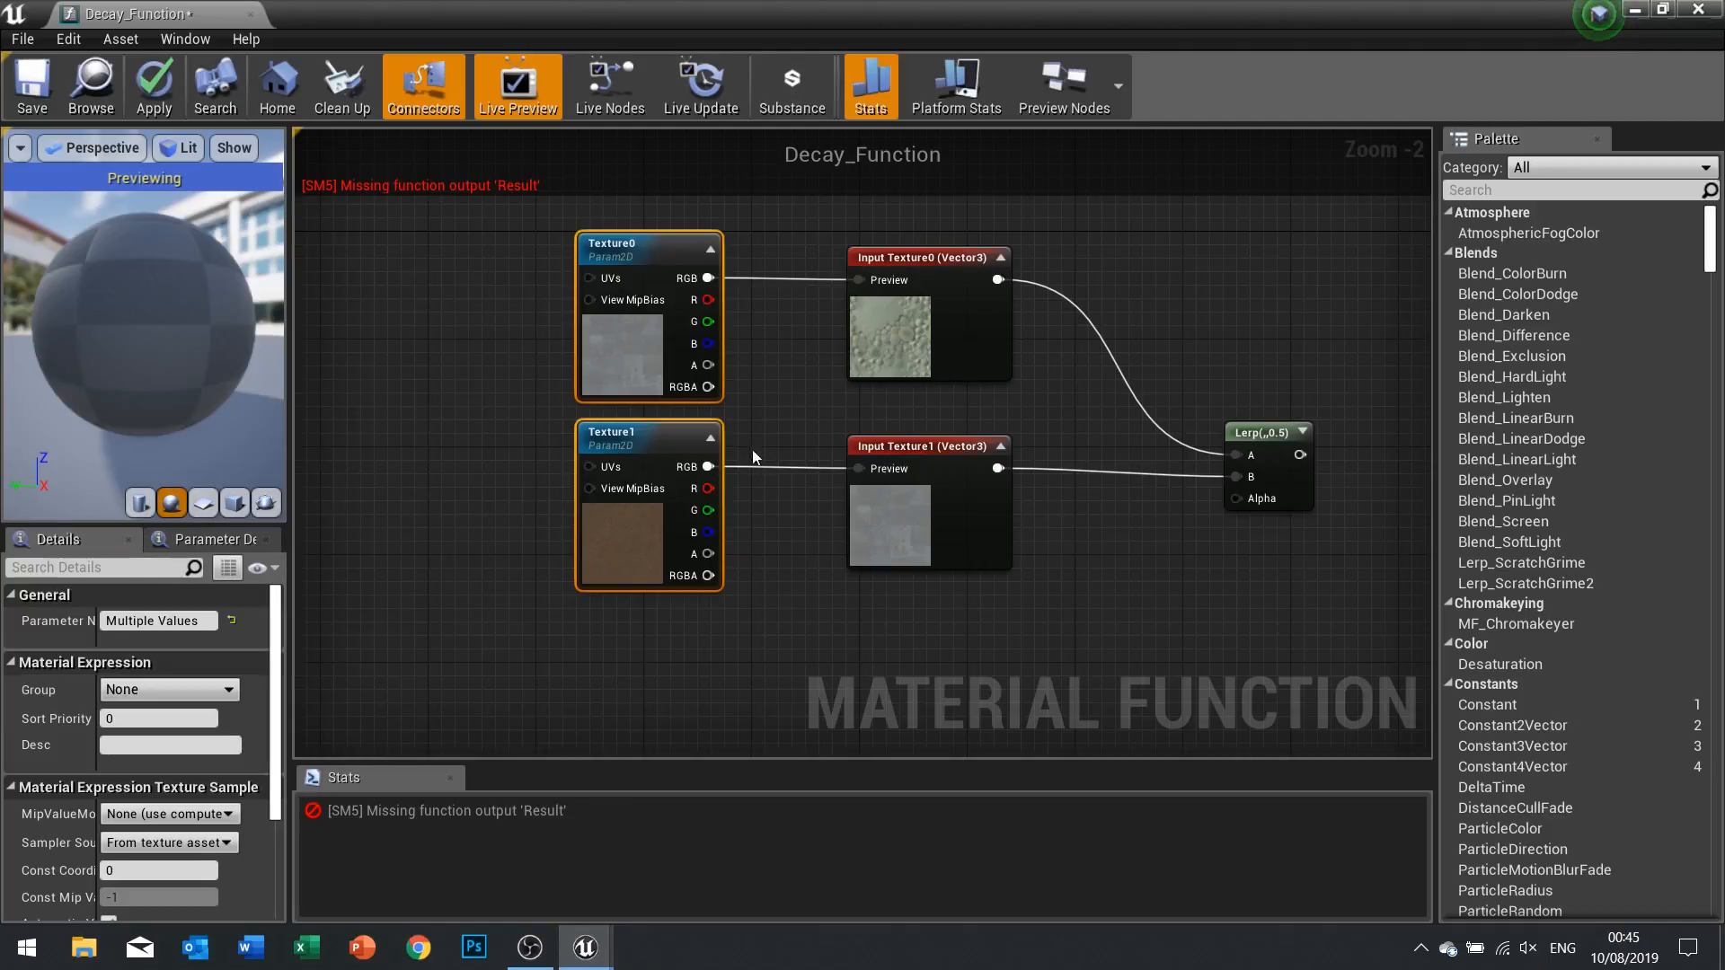
click(632, 354)
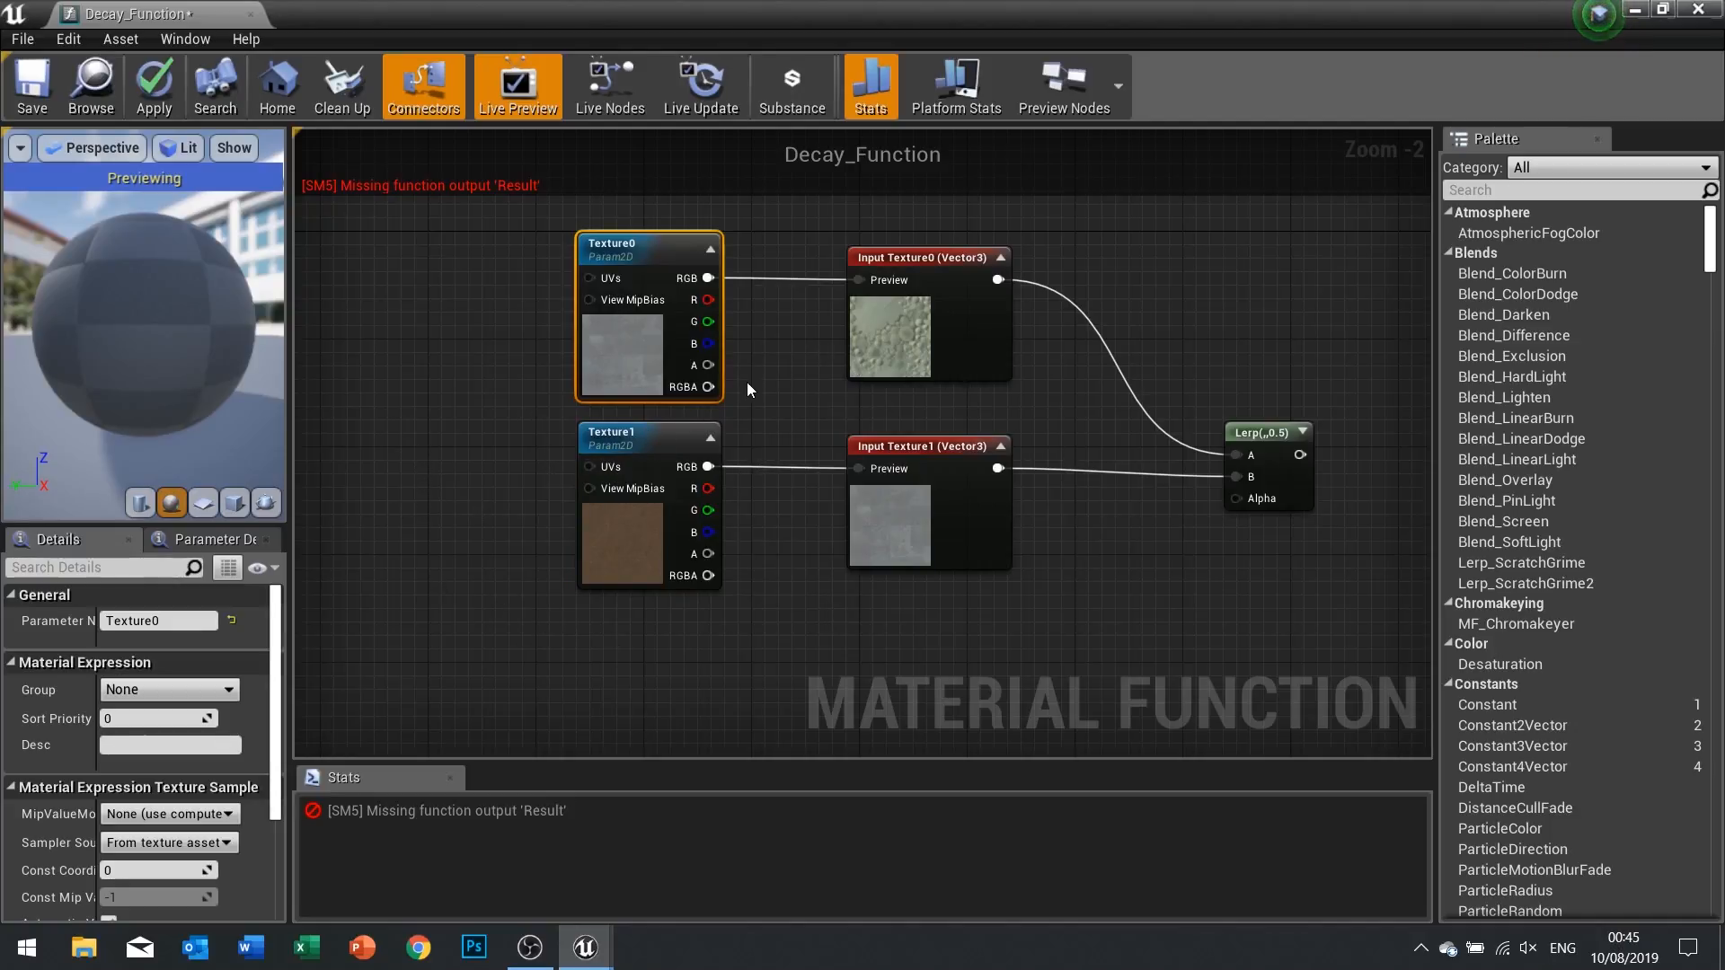
Reposition the Lerp node slightly and connect its output to the function's Result output, placing that output beside it
drag(1258, 435, 1258, 353)
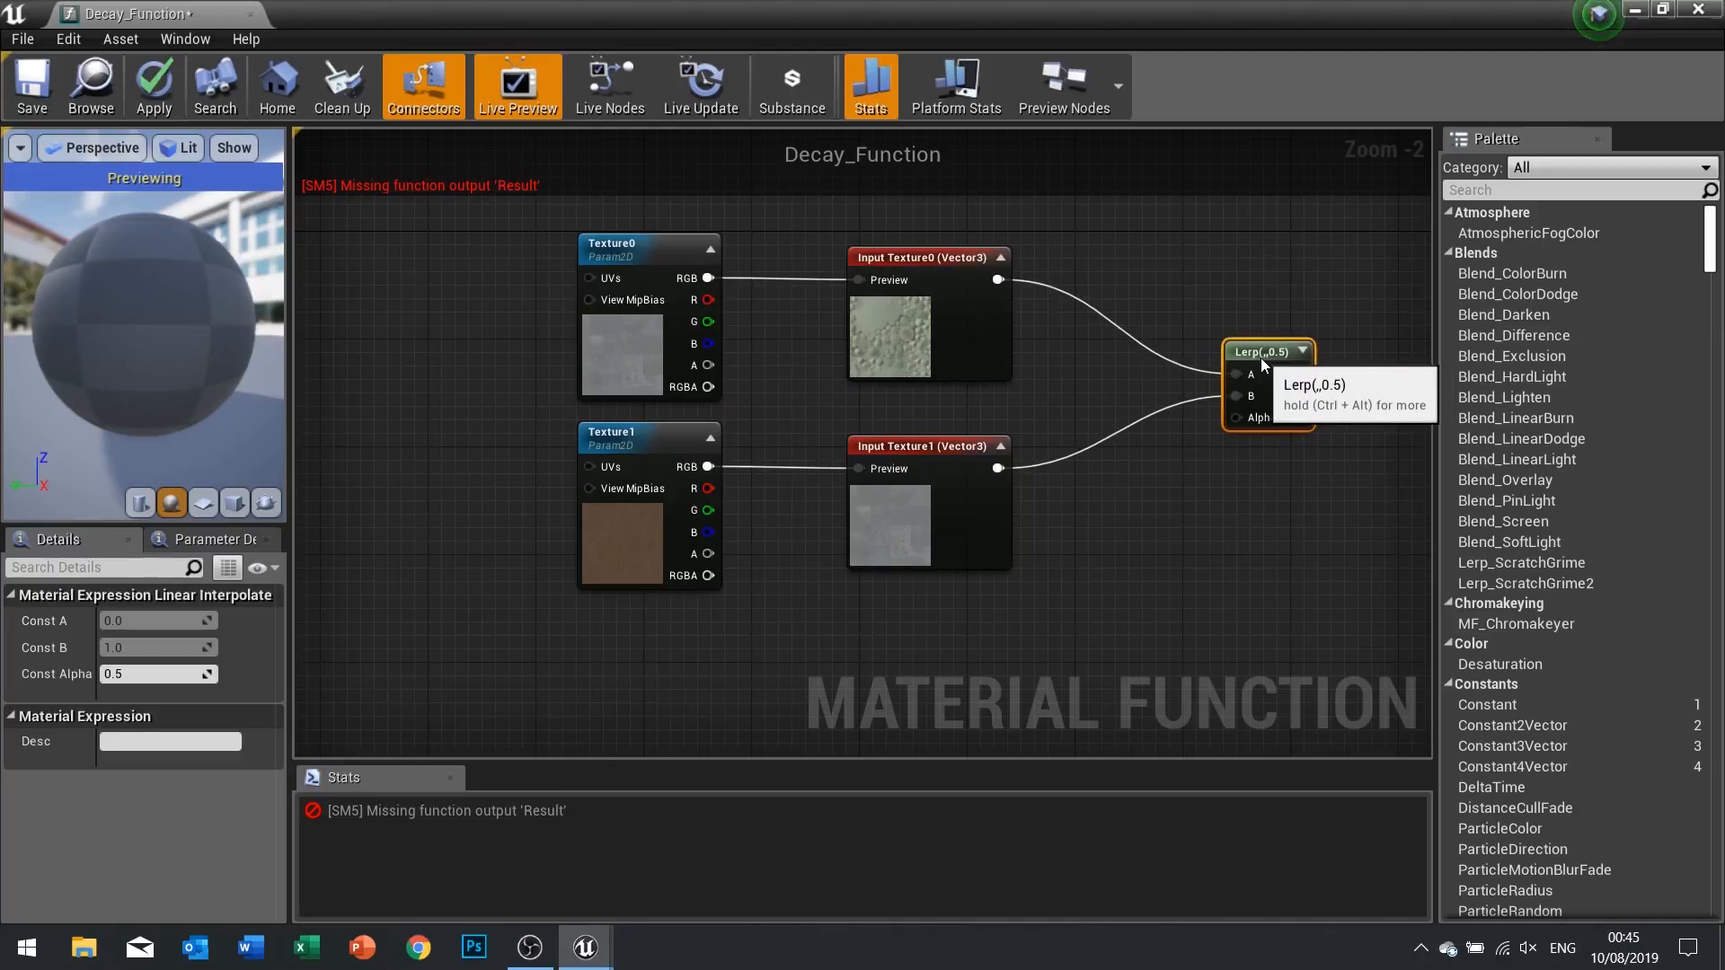
drag(1299, 419, 1328, 486)
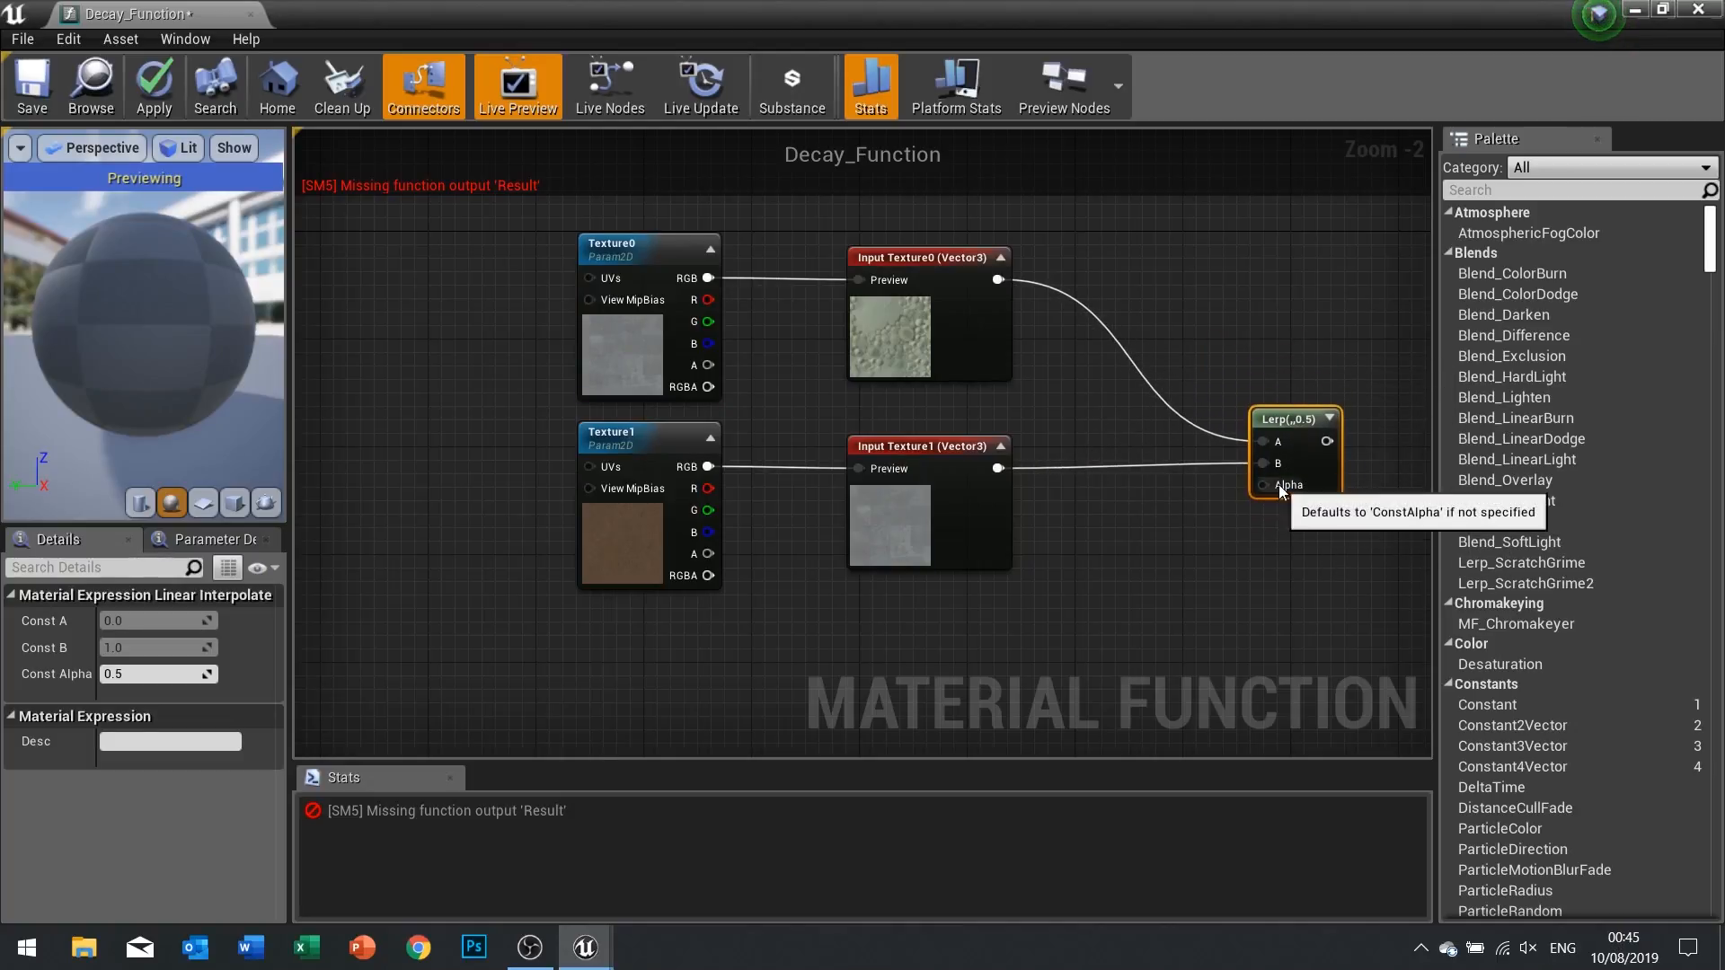
right_drag(1128, 573, 916, 512)
drag(1367, 508, 1371, 410)
drag(1025, 396, 1371, 396)
right_drag(915, 510, 1311, 417)
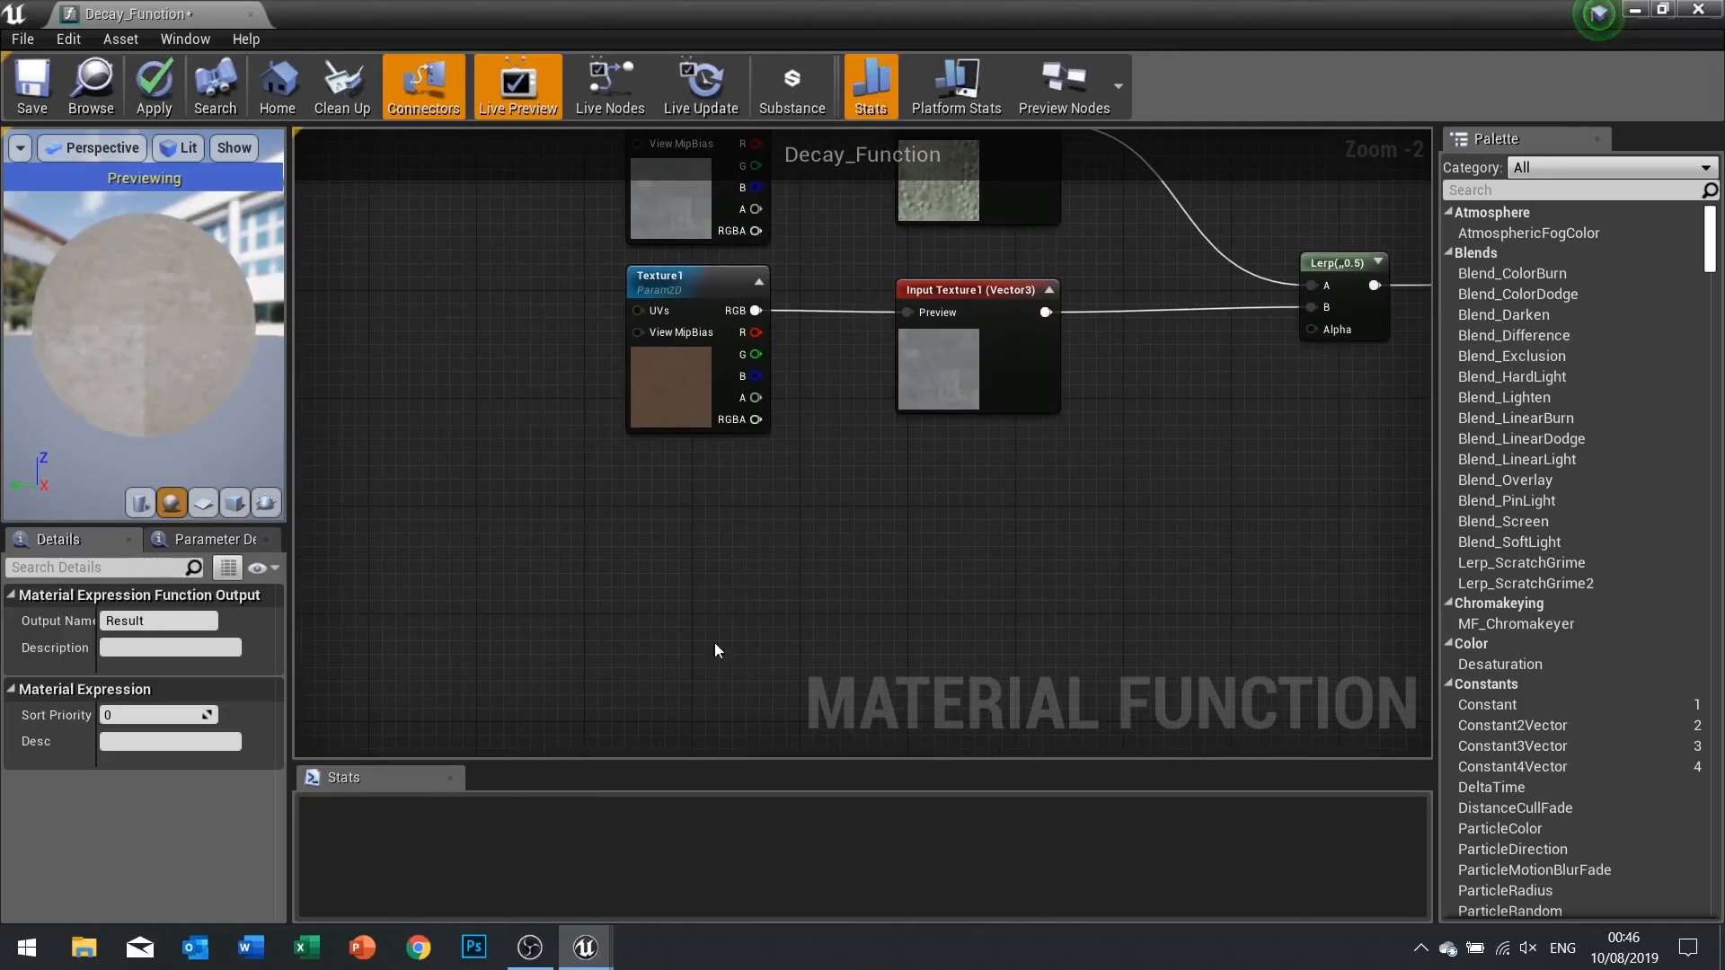
right_drag(765, 593, 873, 465)
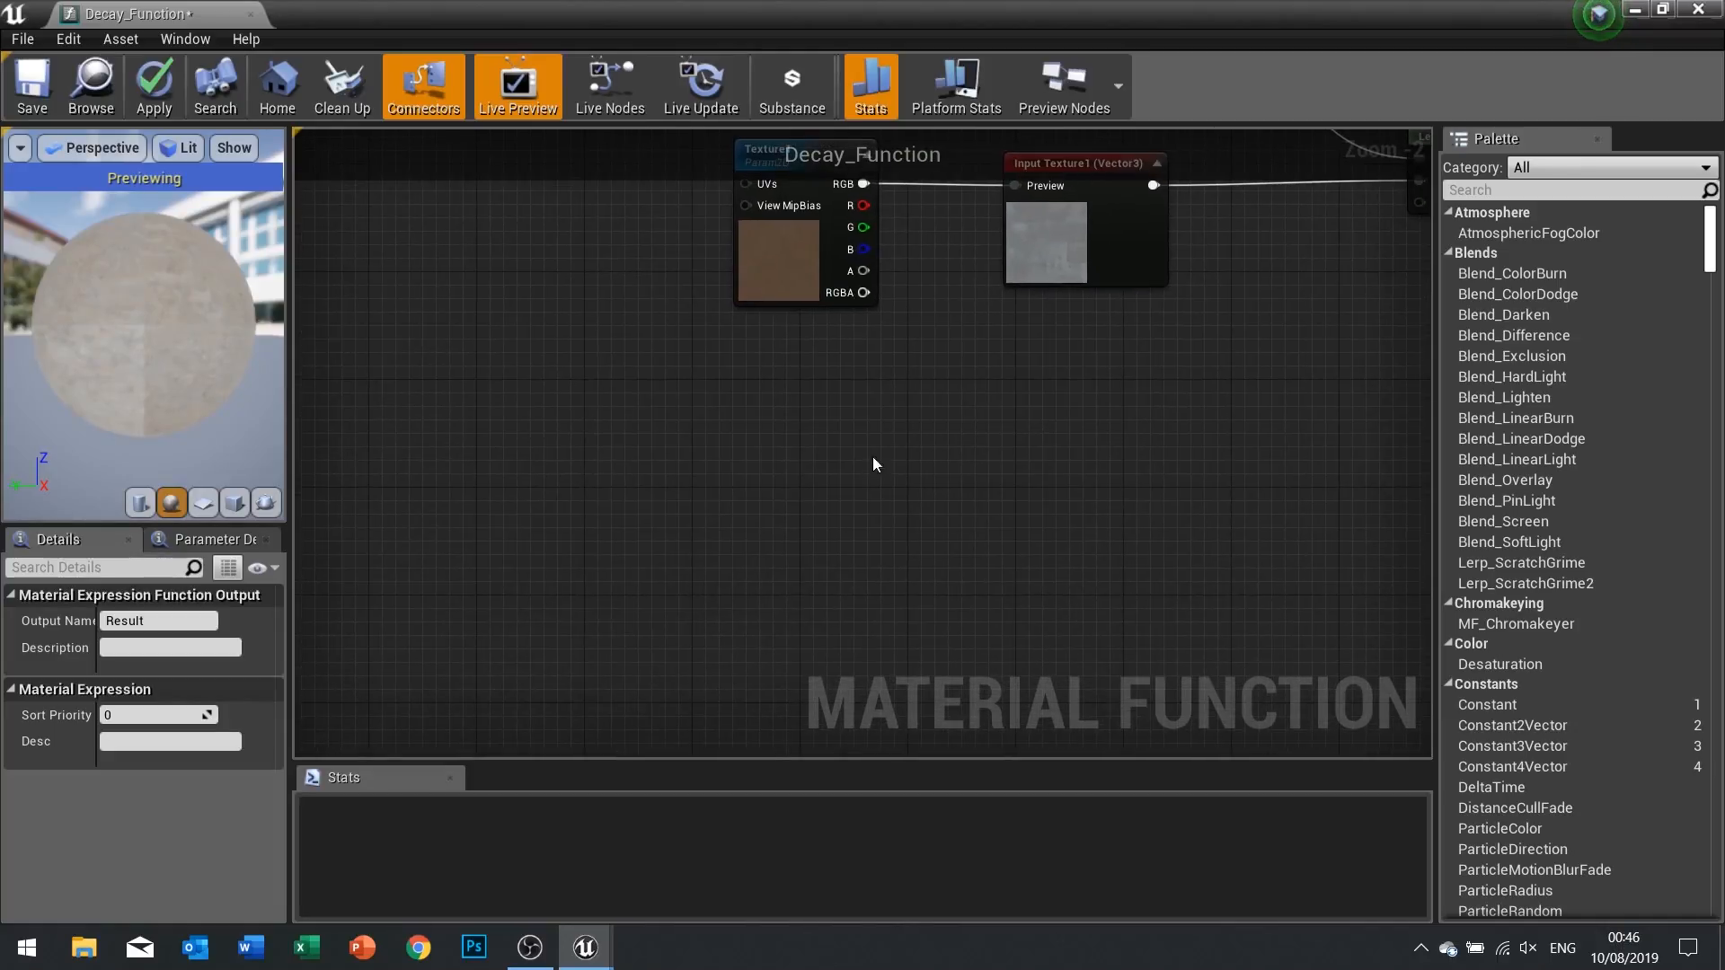
right_drag(770, 452, 651, 667)
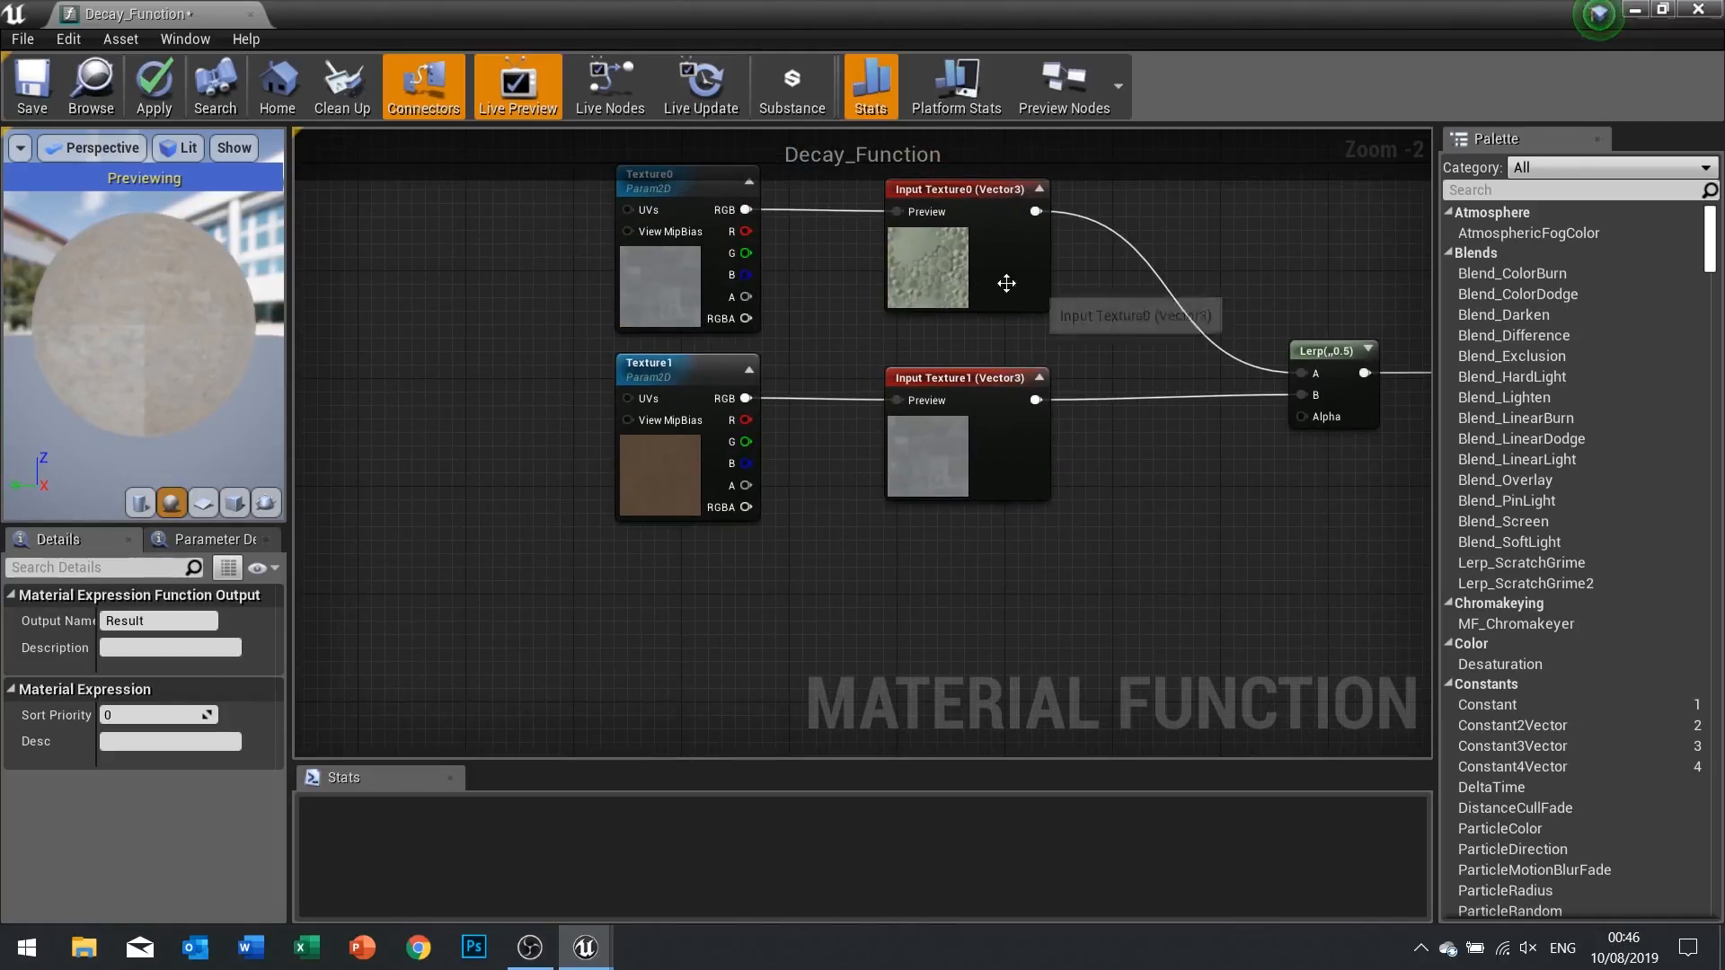
drag(956, 589, 684, 442)
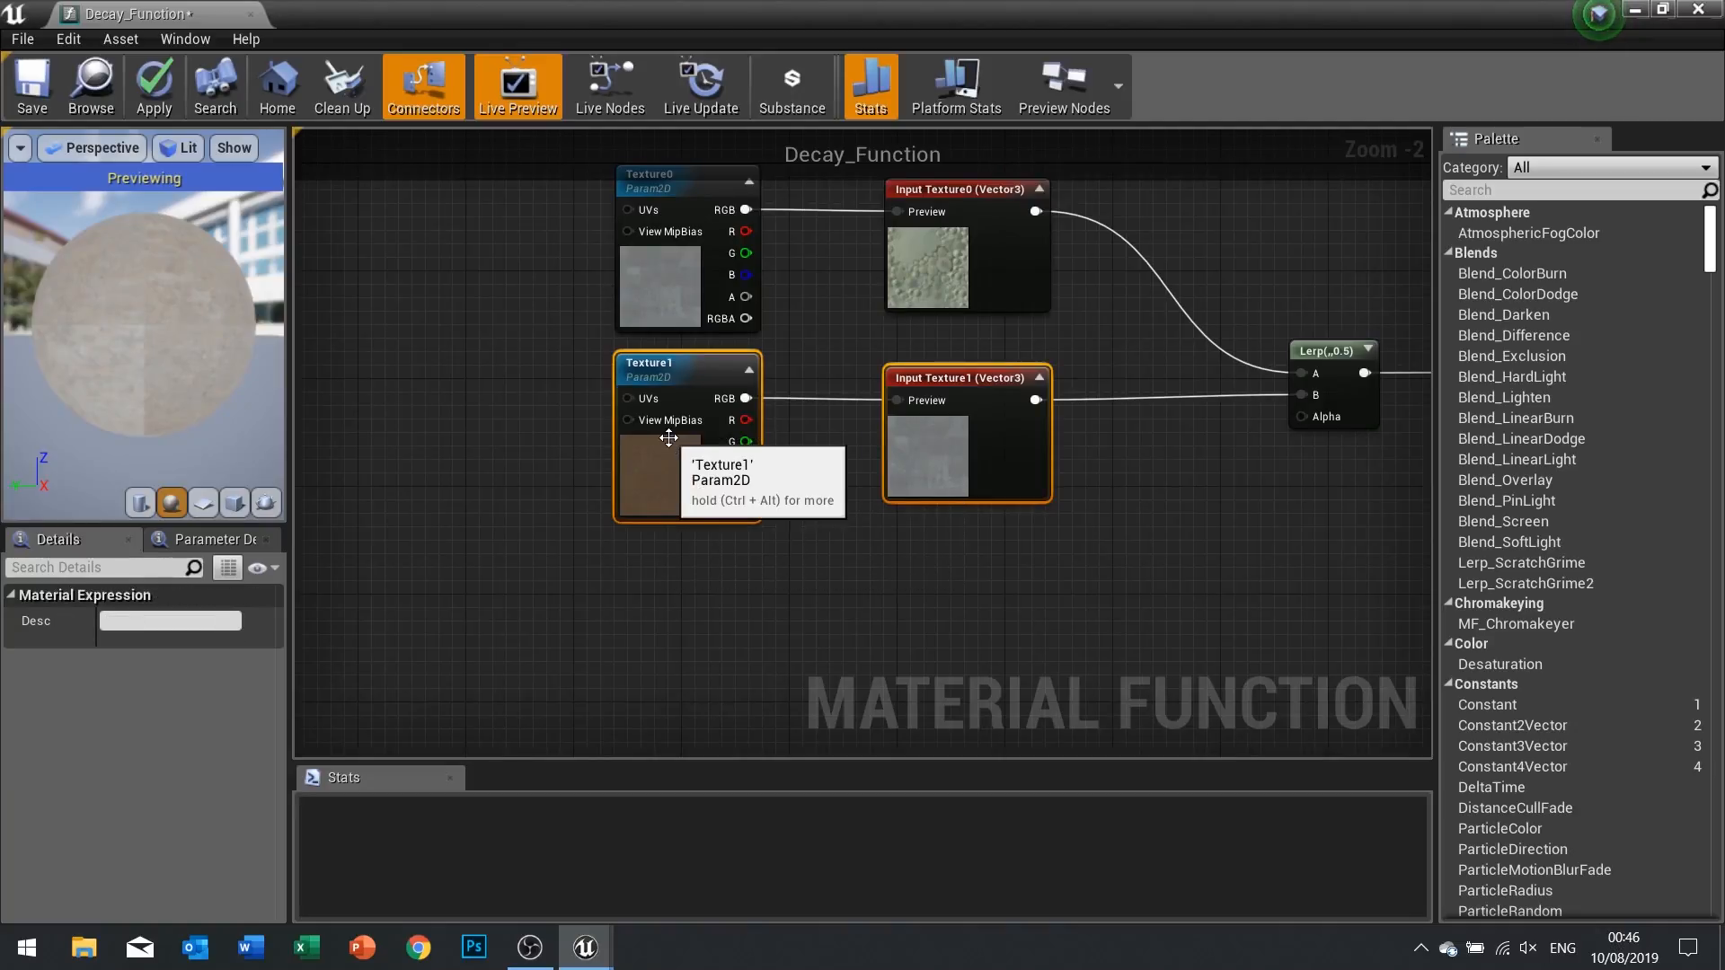
click(760, 598)
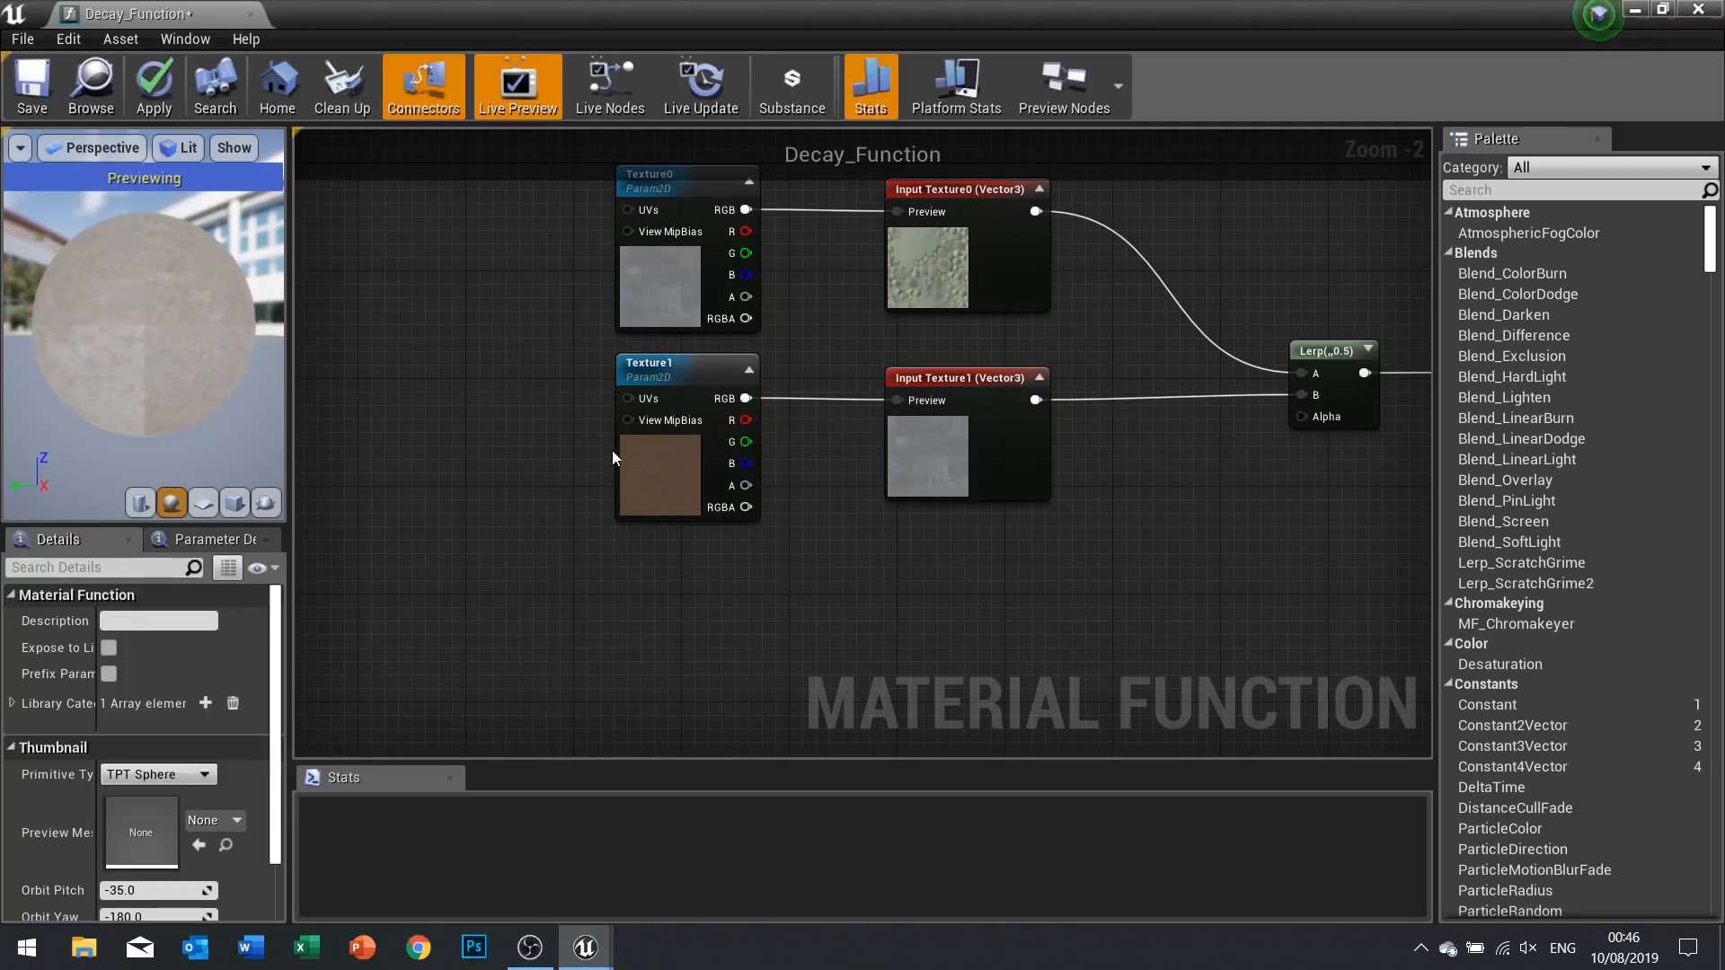
Add a TextureObjectParameter node in the empty area below the texture parameters and name it Noise
right_drag(419, 626, 736, 474)
right_click(618, 598)
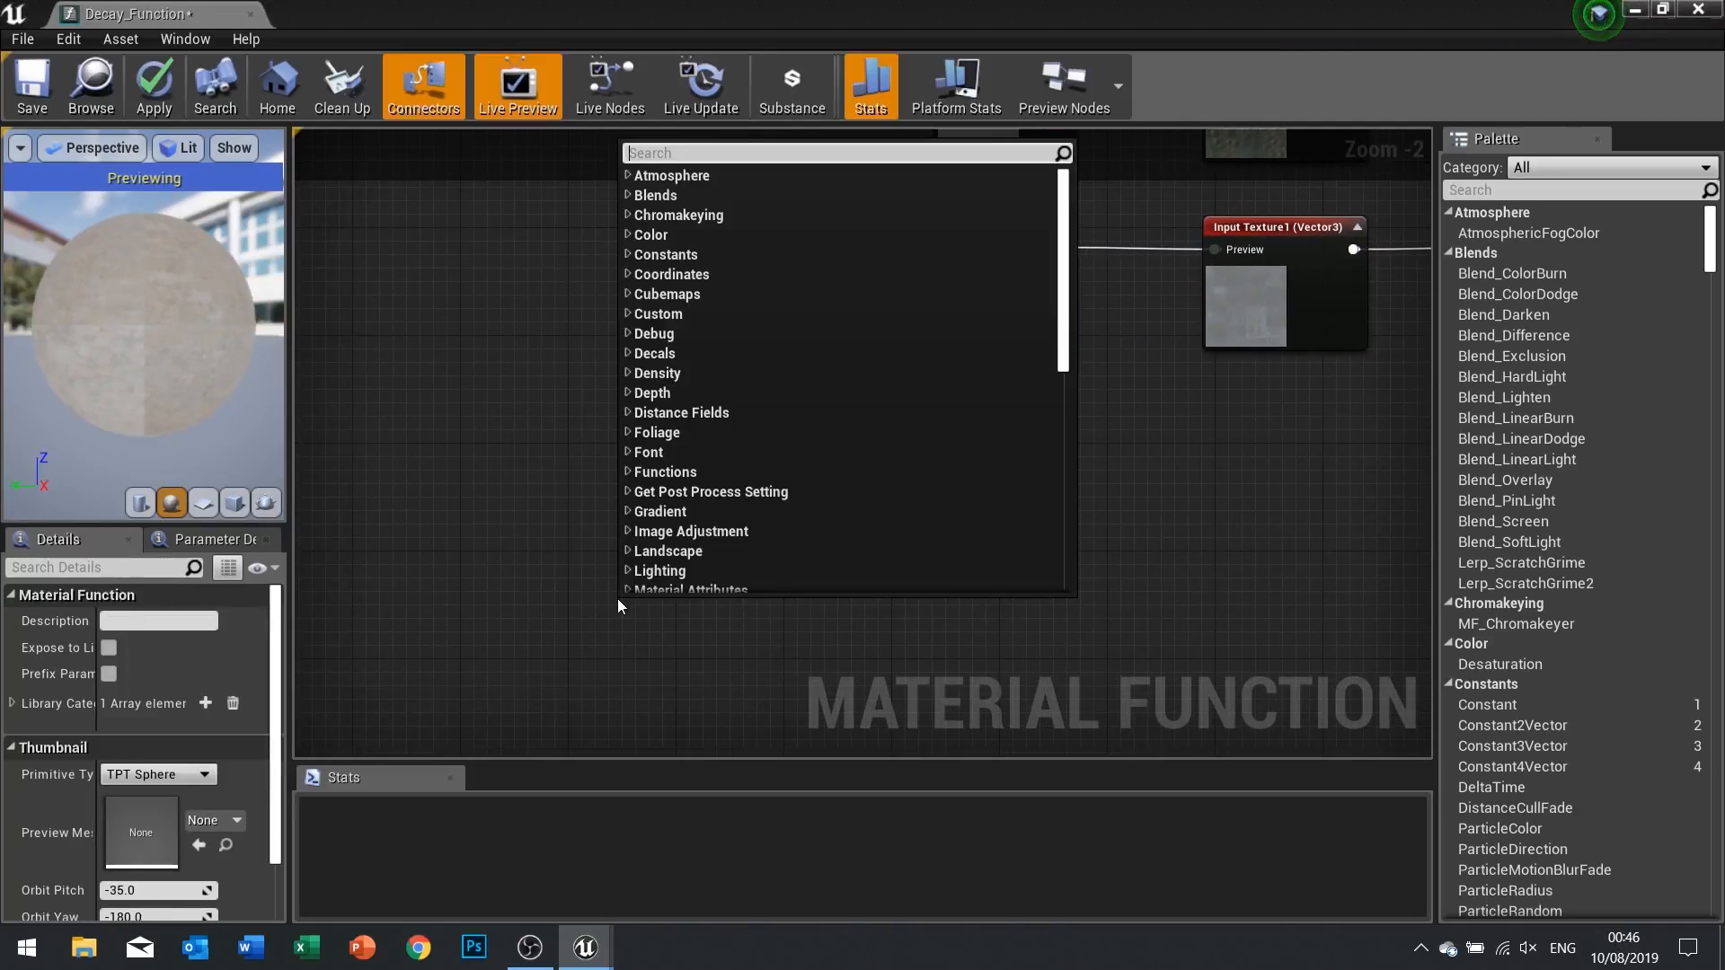
text(texture)
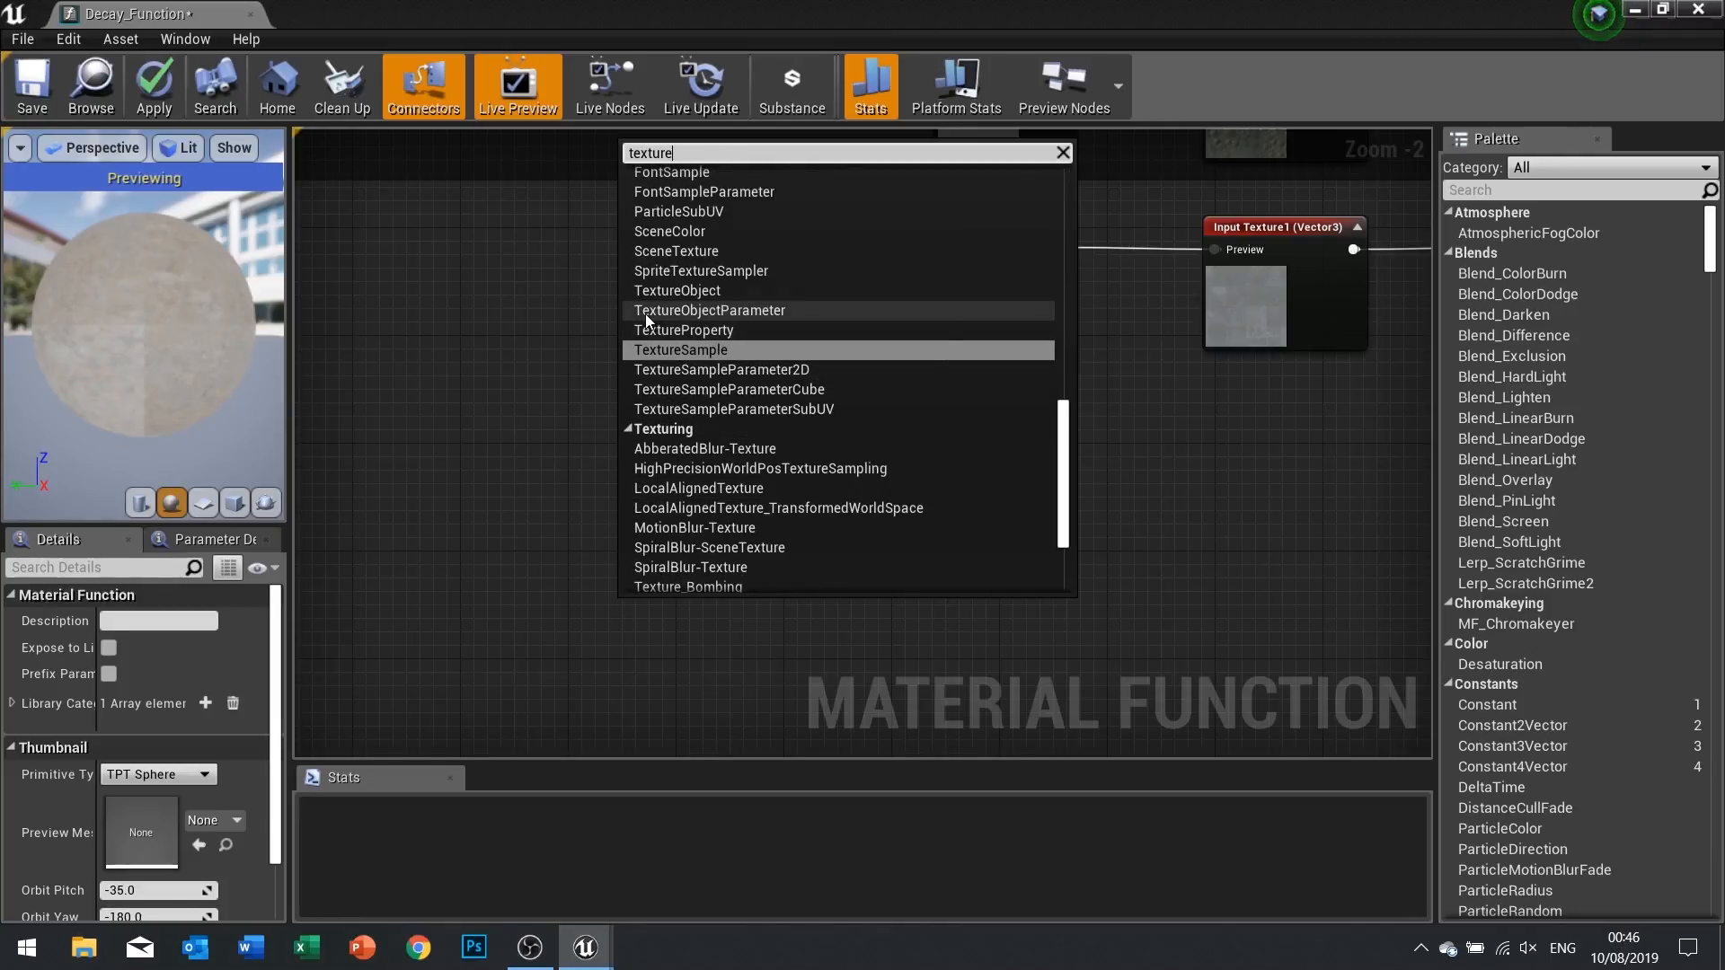
click(741, 310)
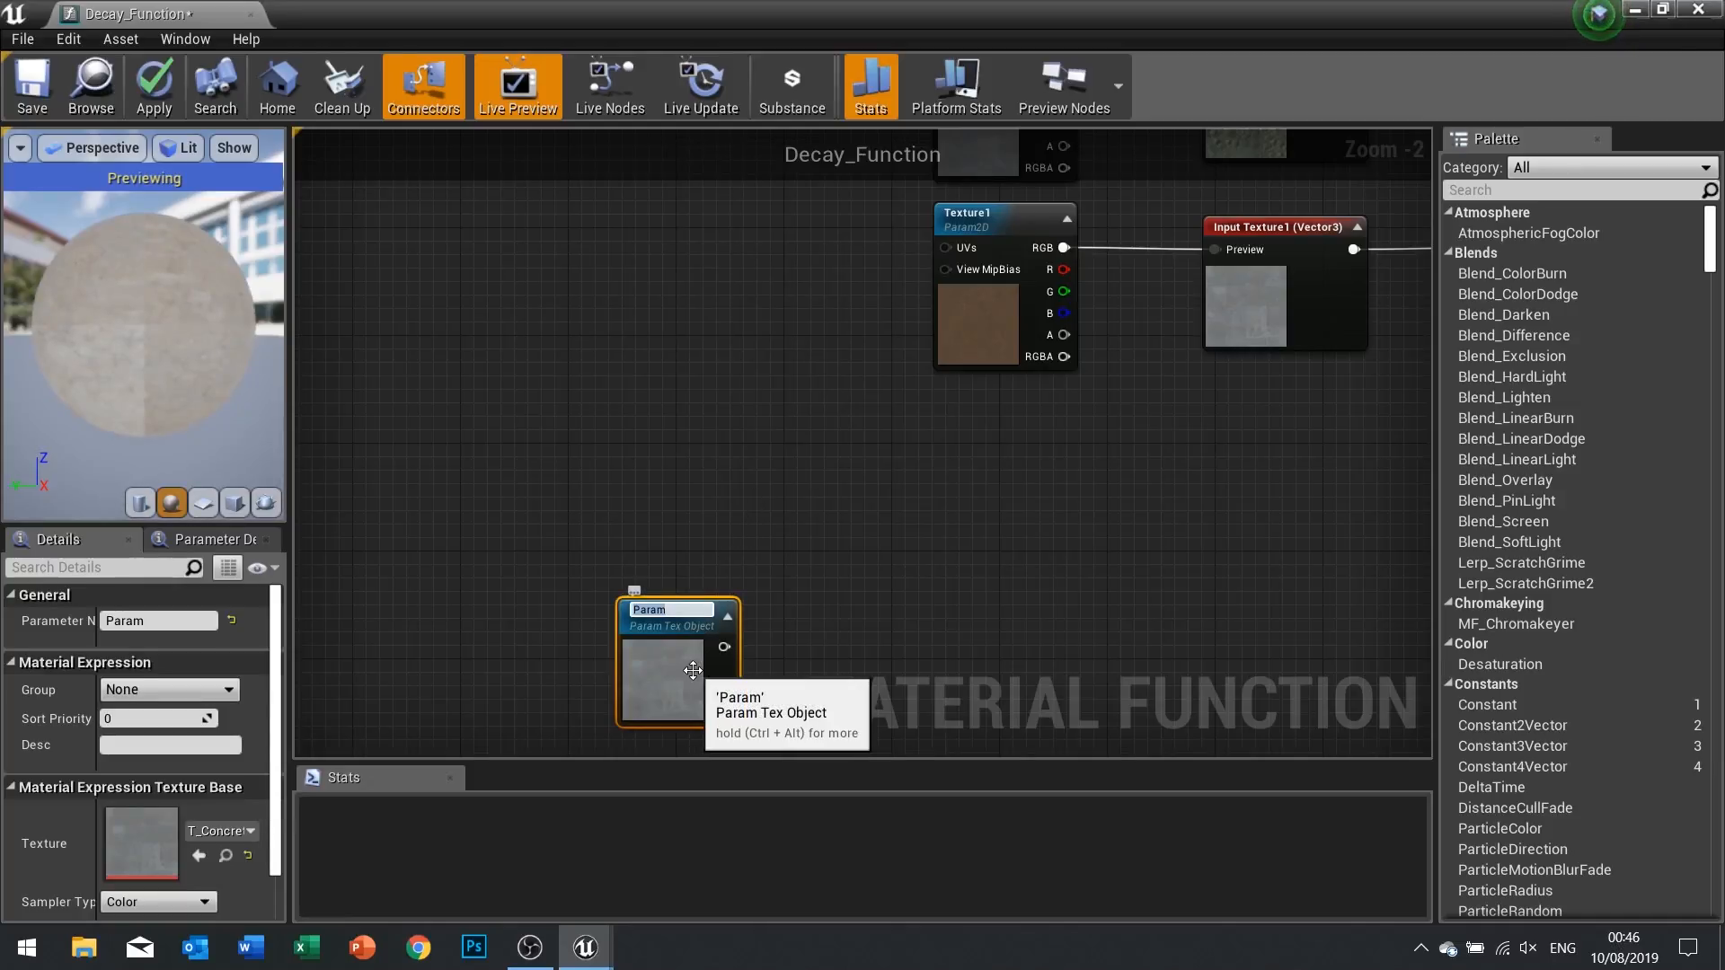
text(Noise)
key(Return)
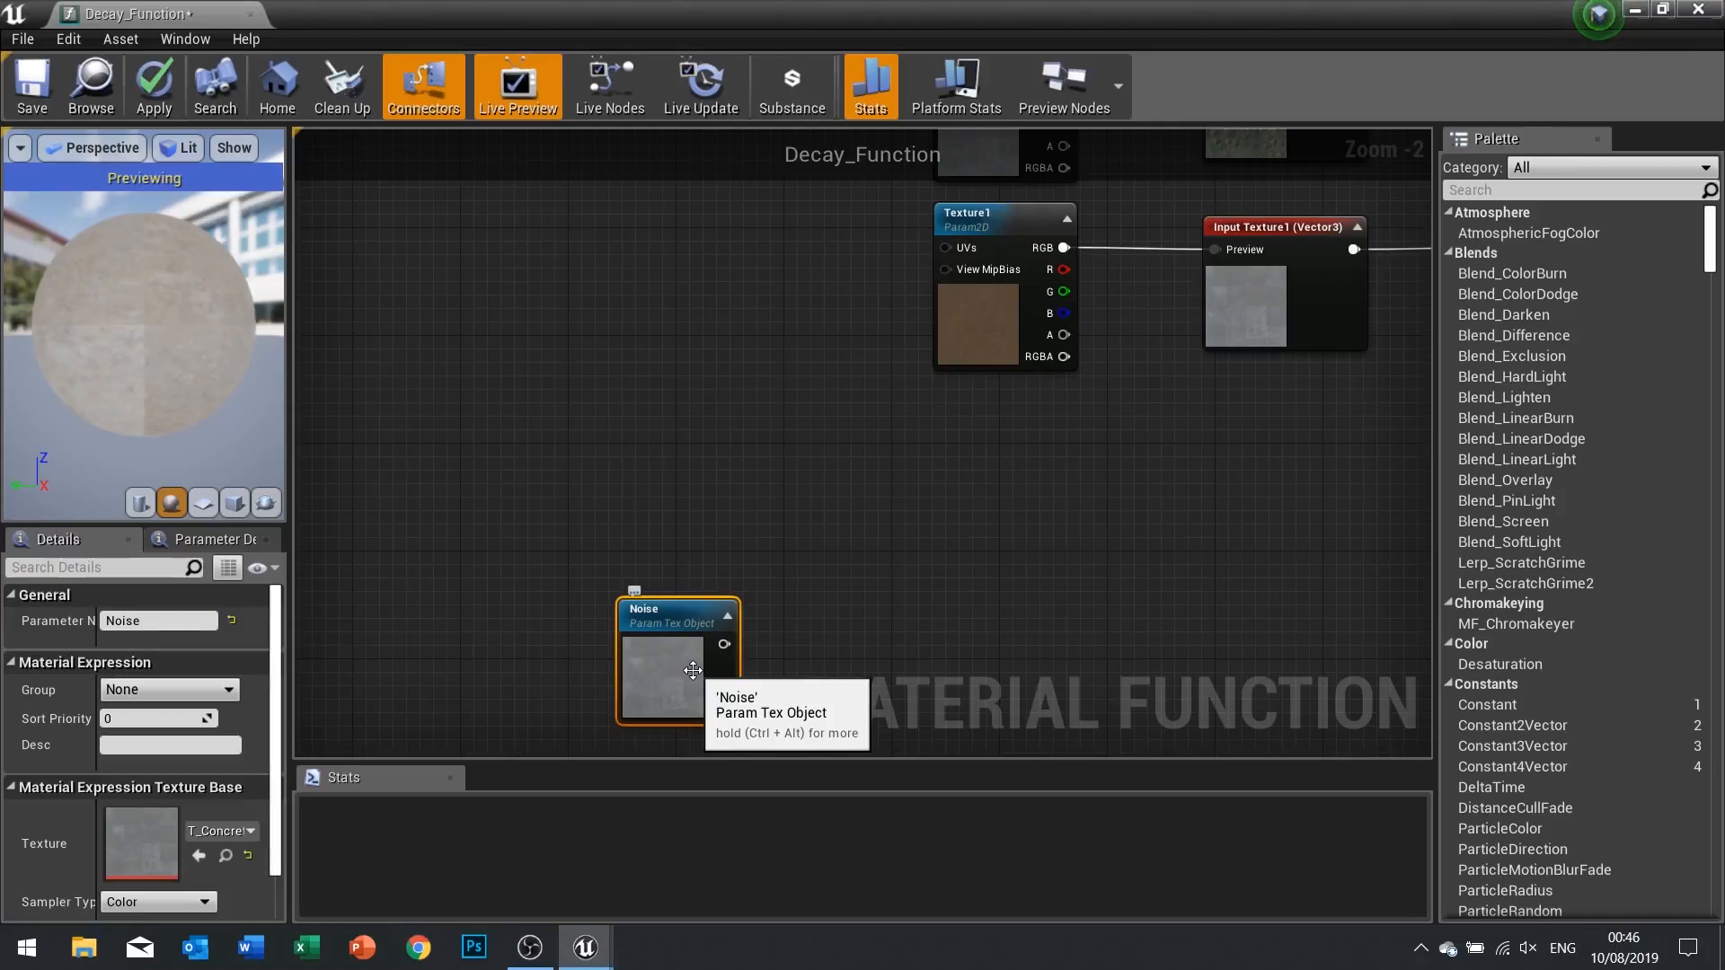
Add a WorldAlignedTexture node fed by the Noise output at TextureObject, and shift both nodes up and to the left
mouse_move(686, 665)
mouse_down()
mouse_move(502, 619)
mouse_move(697, 655)
mouse_up()
text(w)
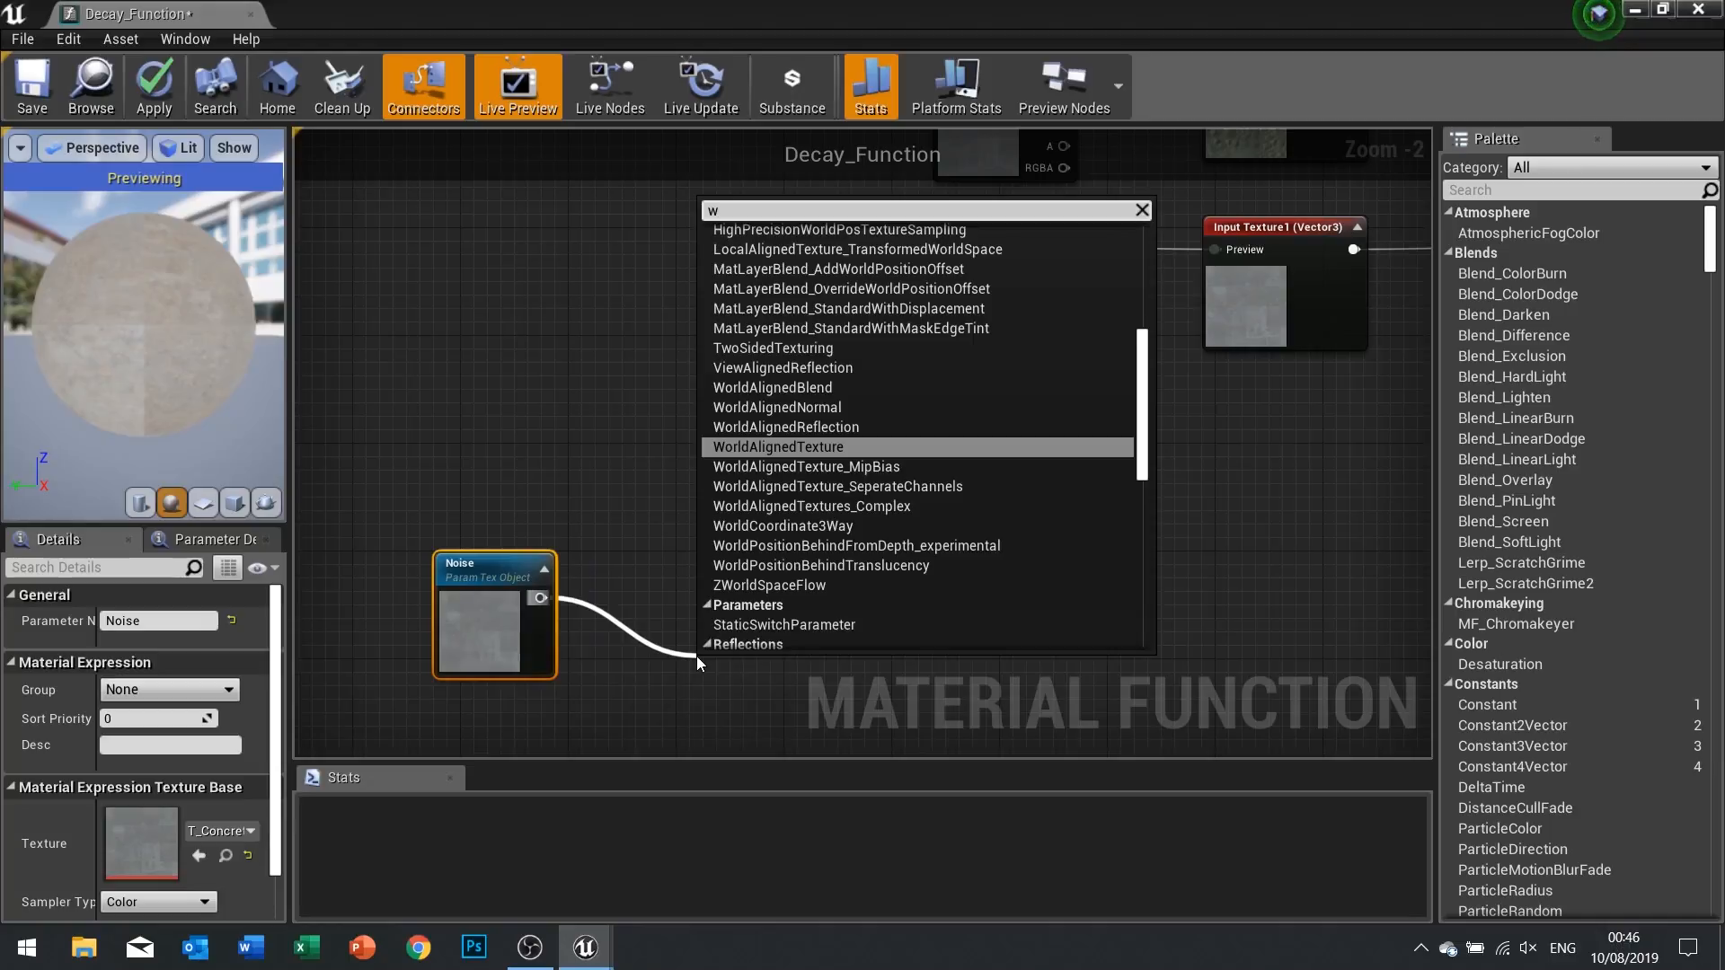
text(orldaligned)
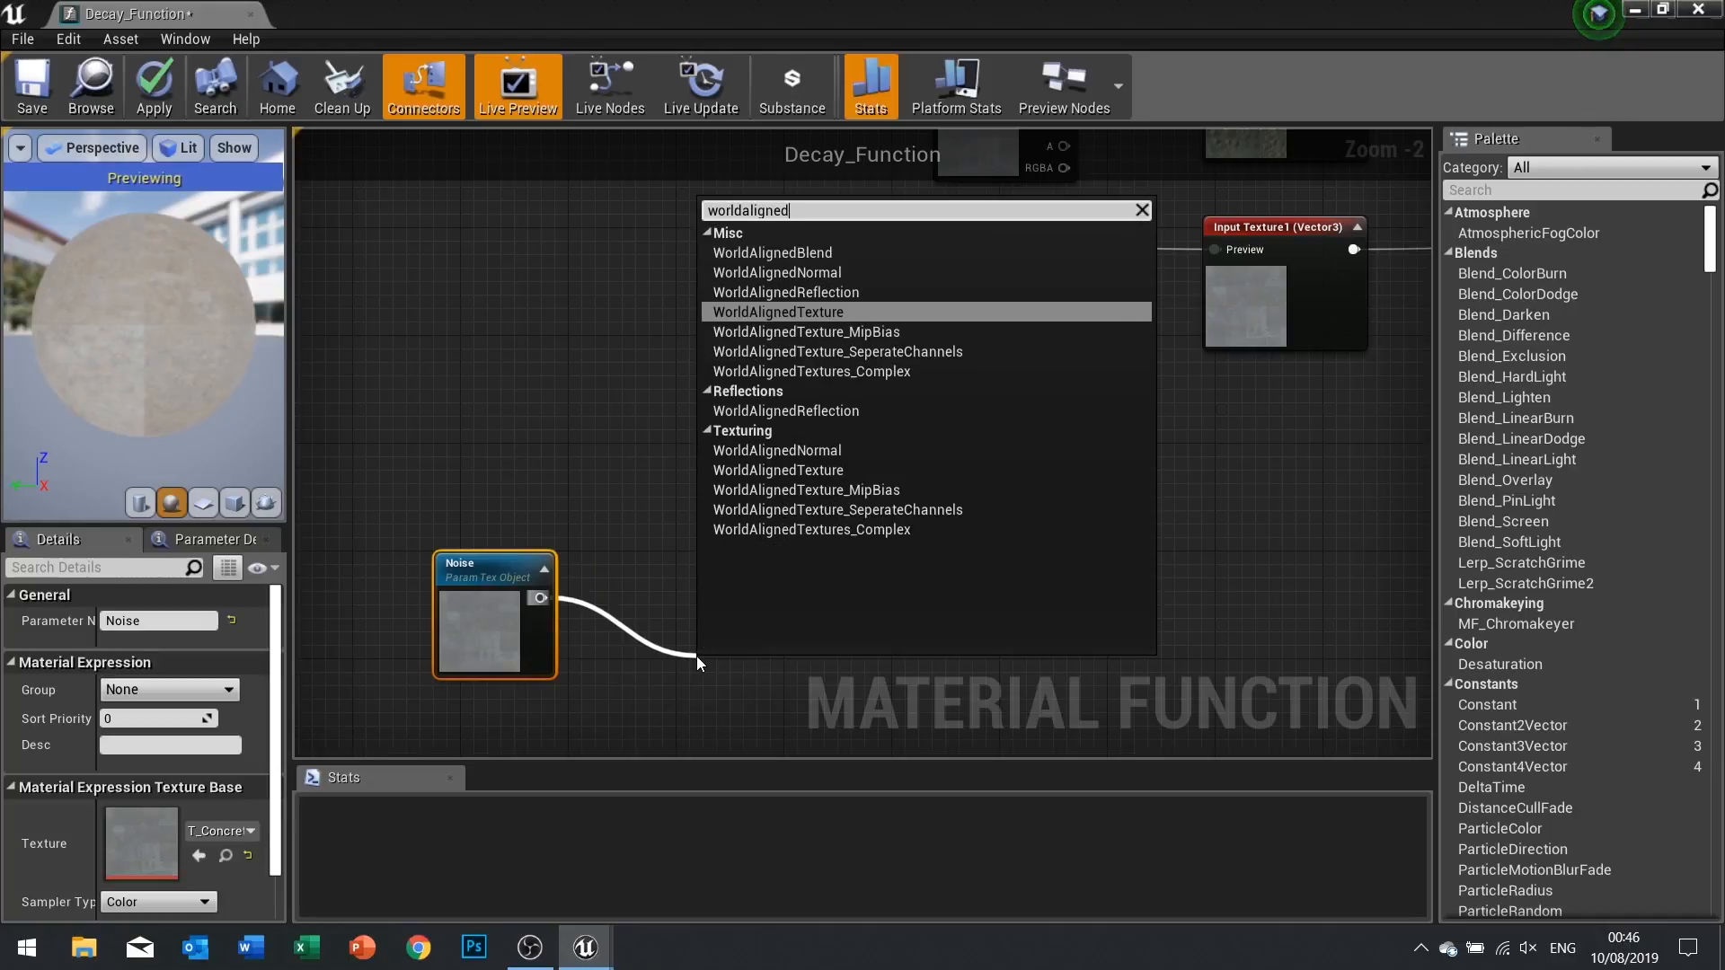
click(800, 314)
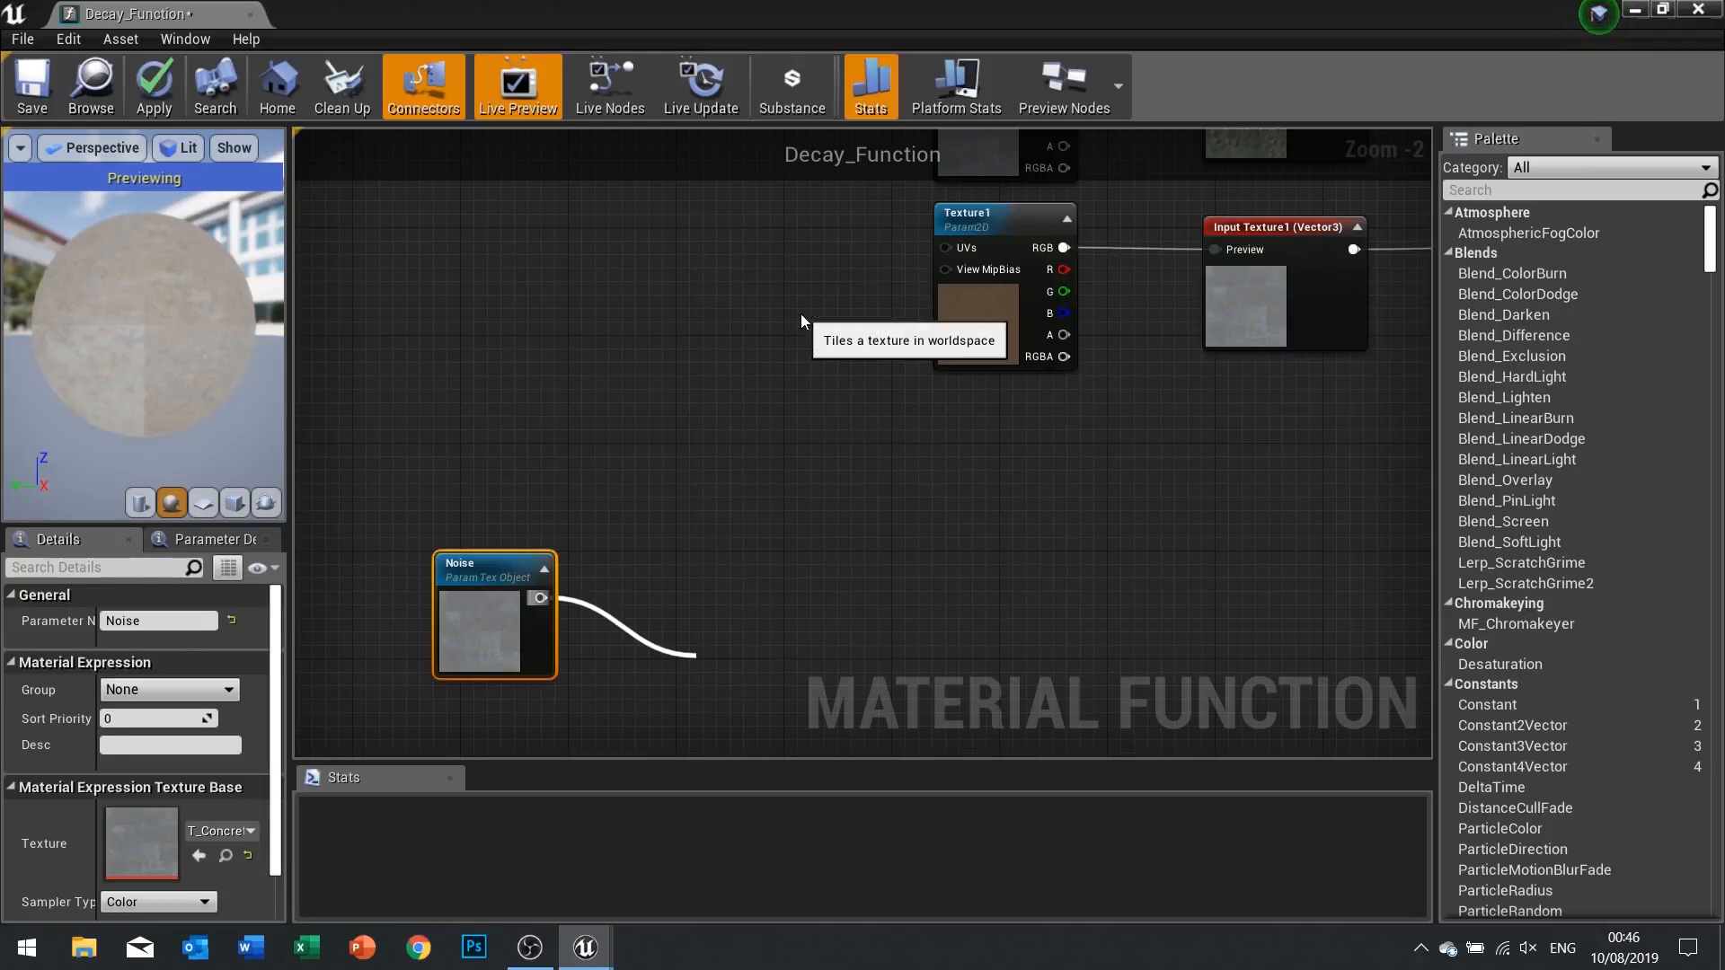
right_drag(802, 669, 784, 477)
drag(784, 477, 745, 532)
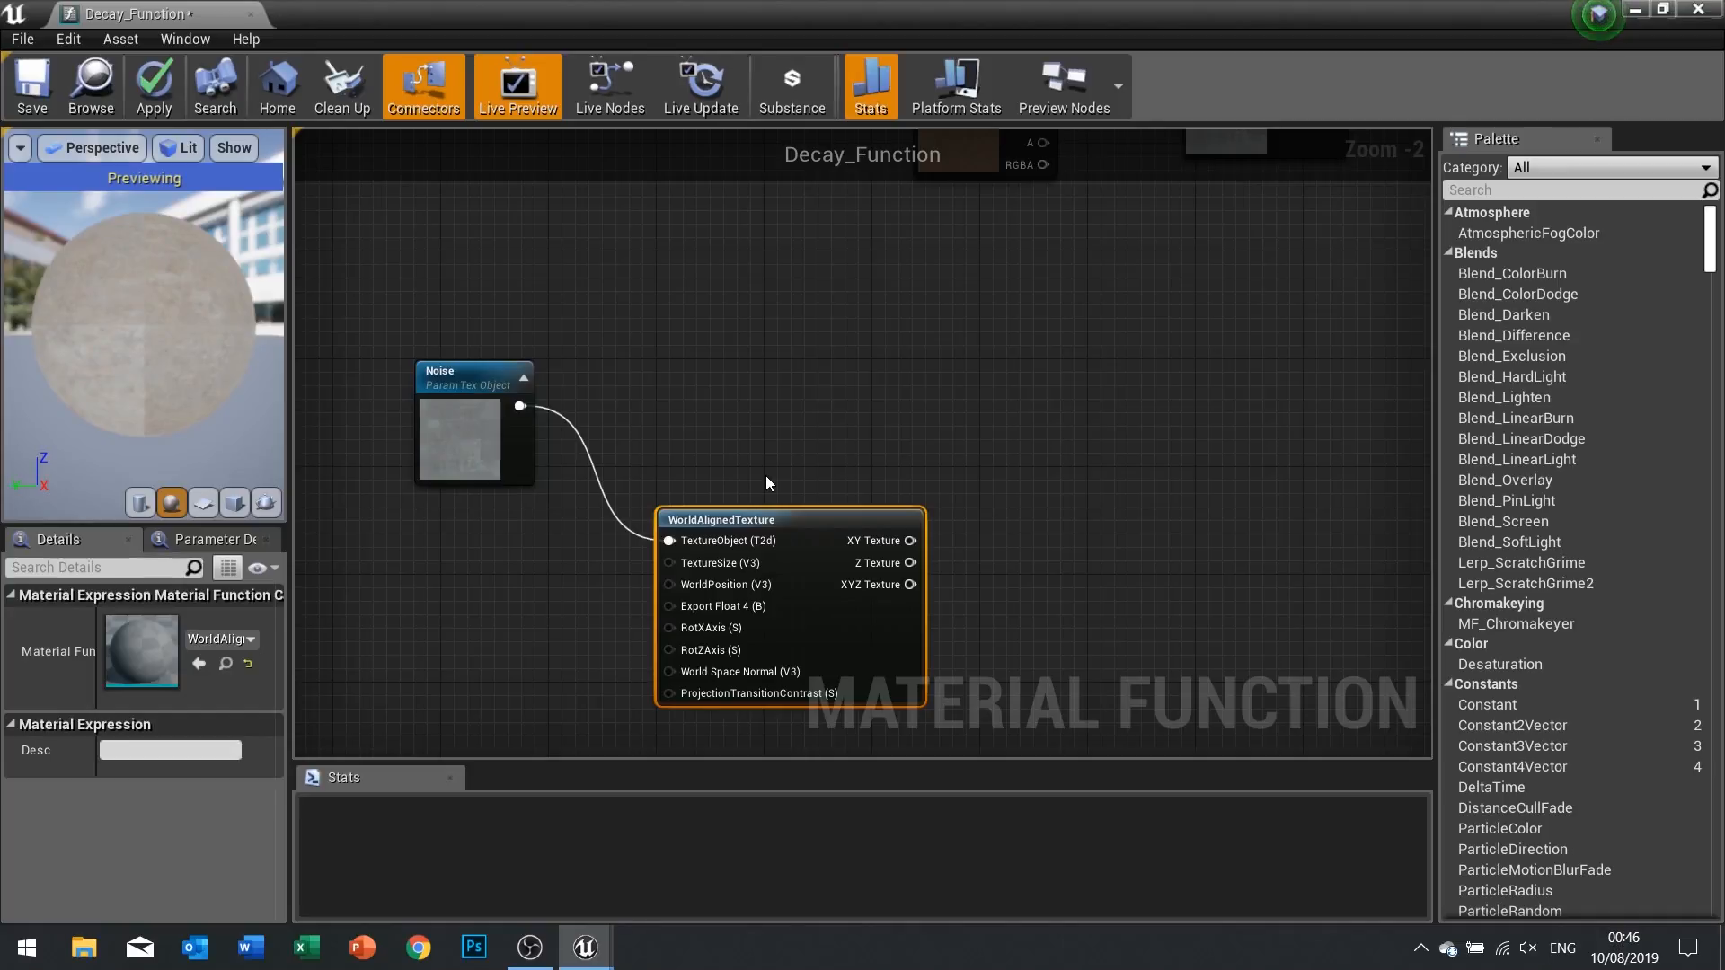
drag(438, 295, 740, 506)
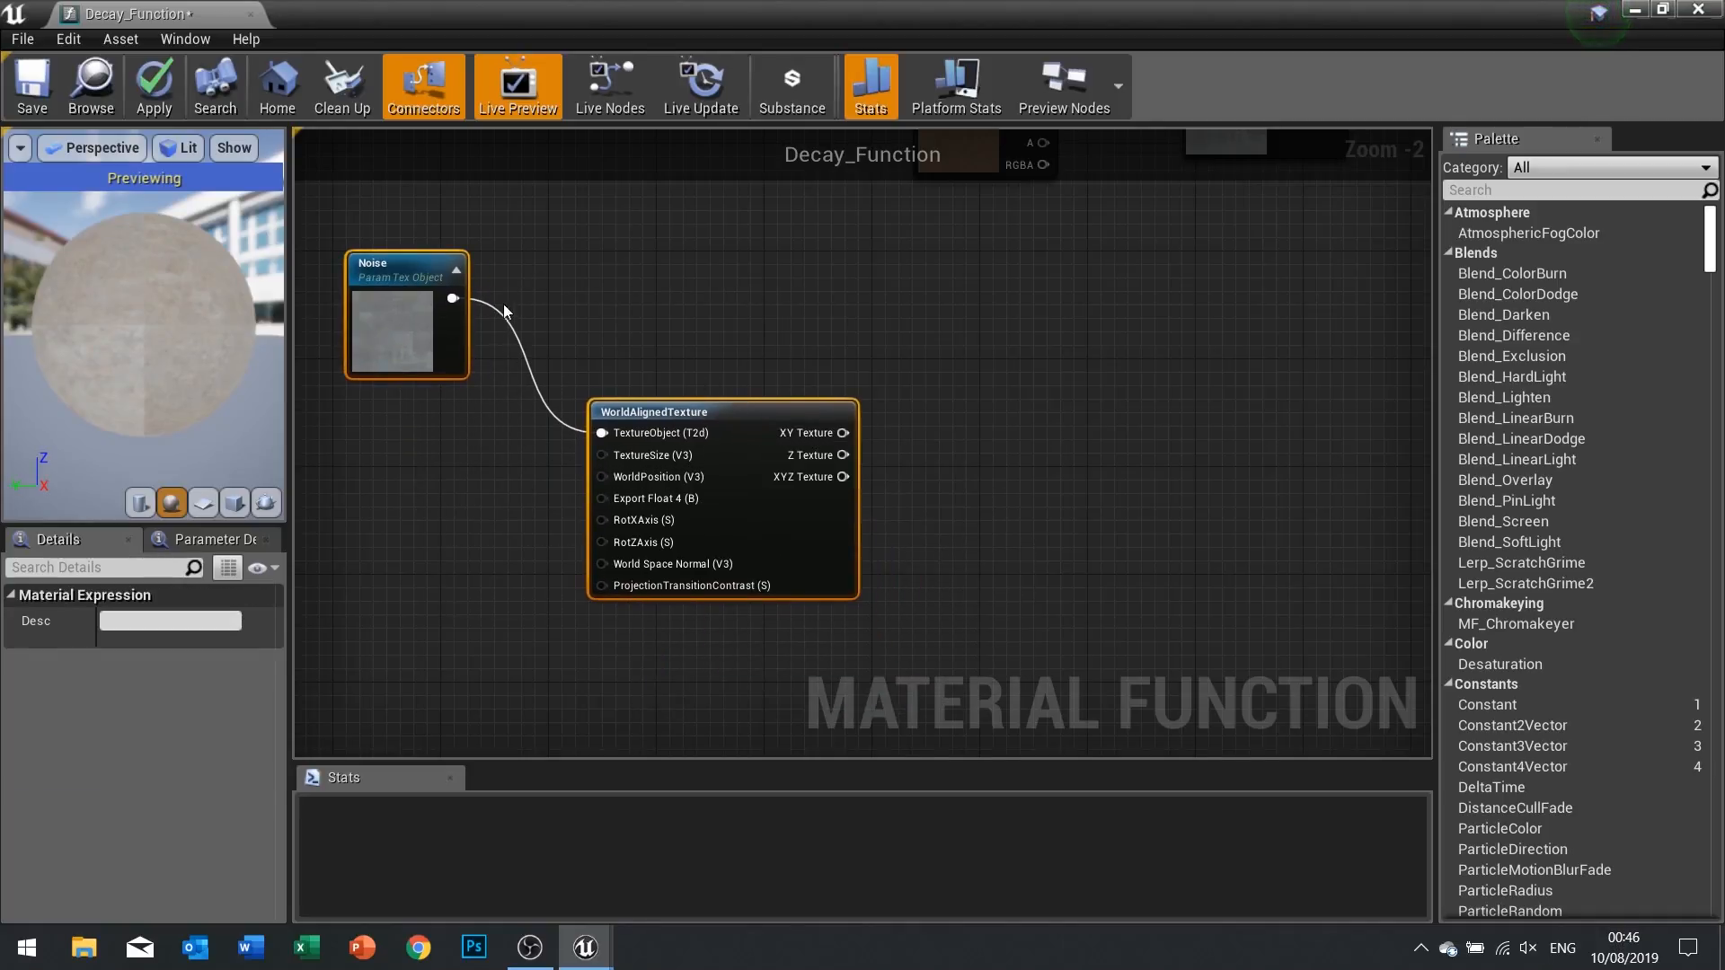
Assign the T_Perlin_Noise_M texture to the Noise parameter and nudge the node up and left
click(424, 347)
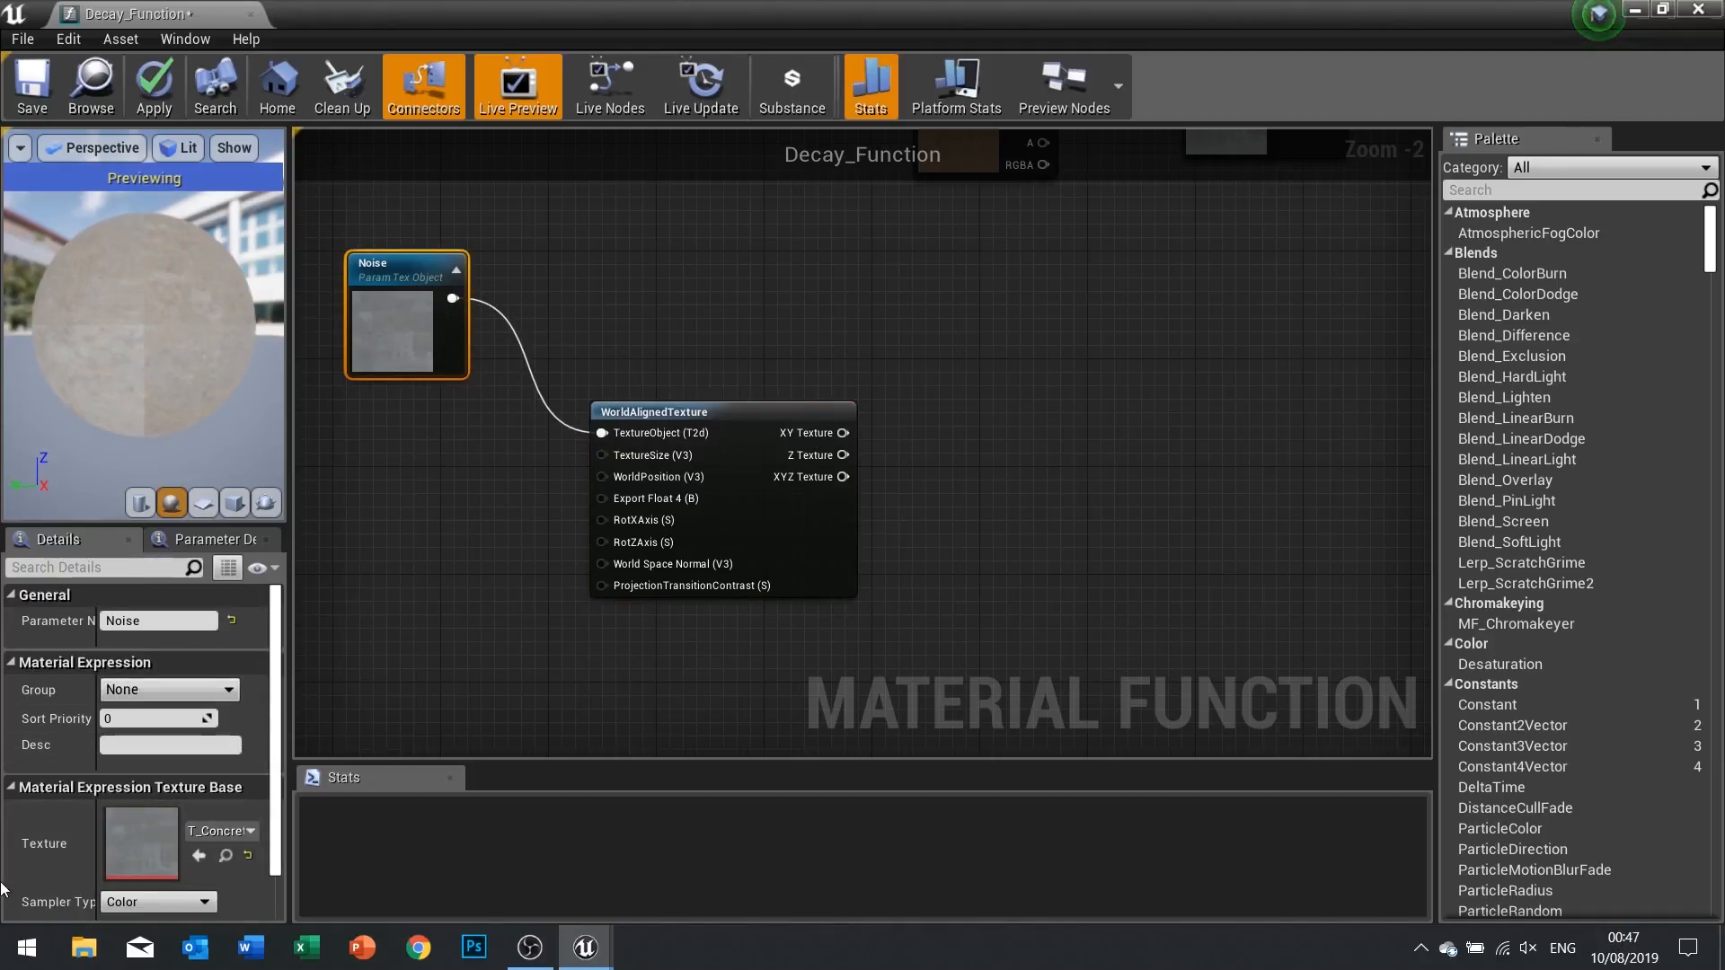
click(220, 831)
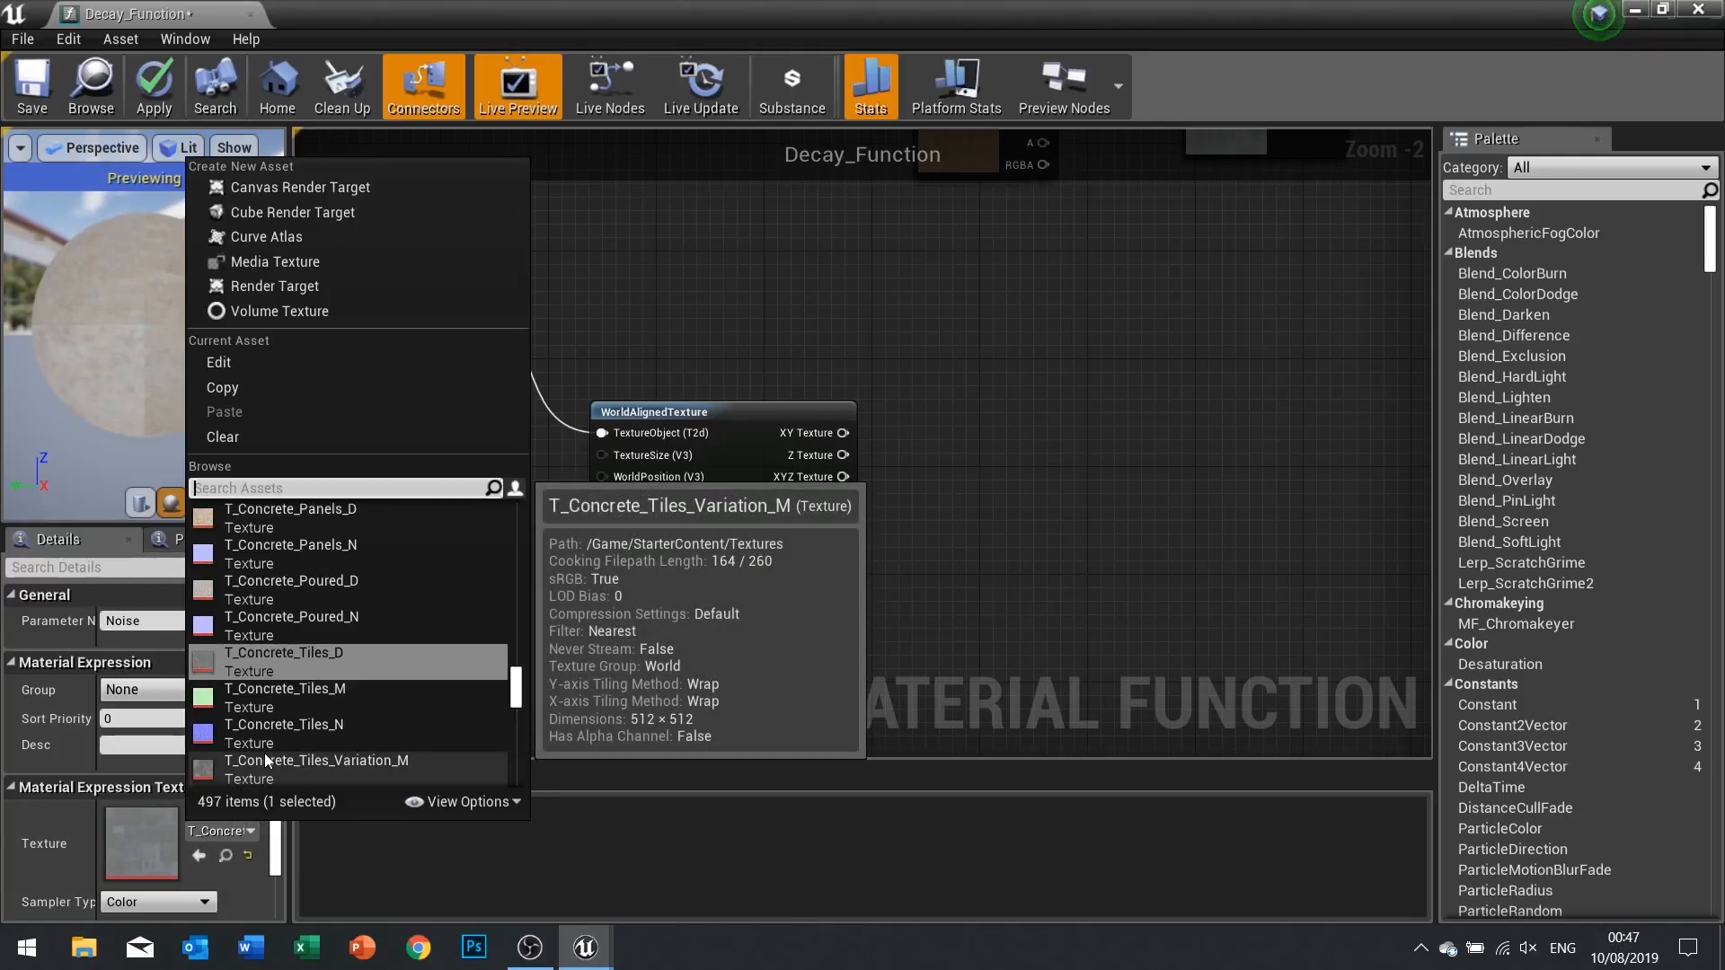
text(noise)
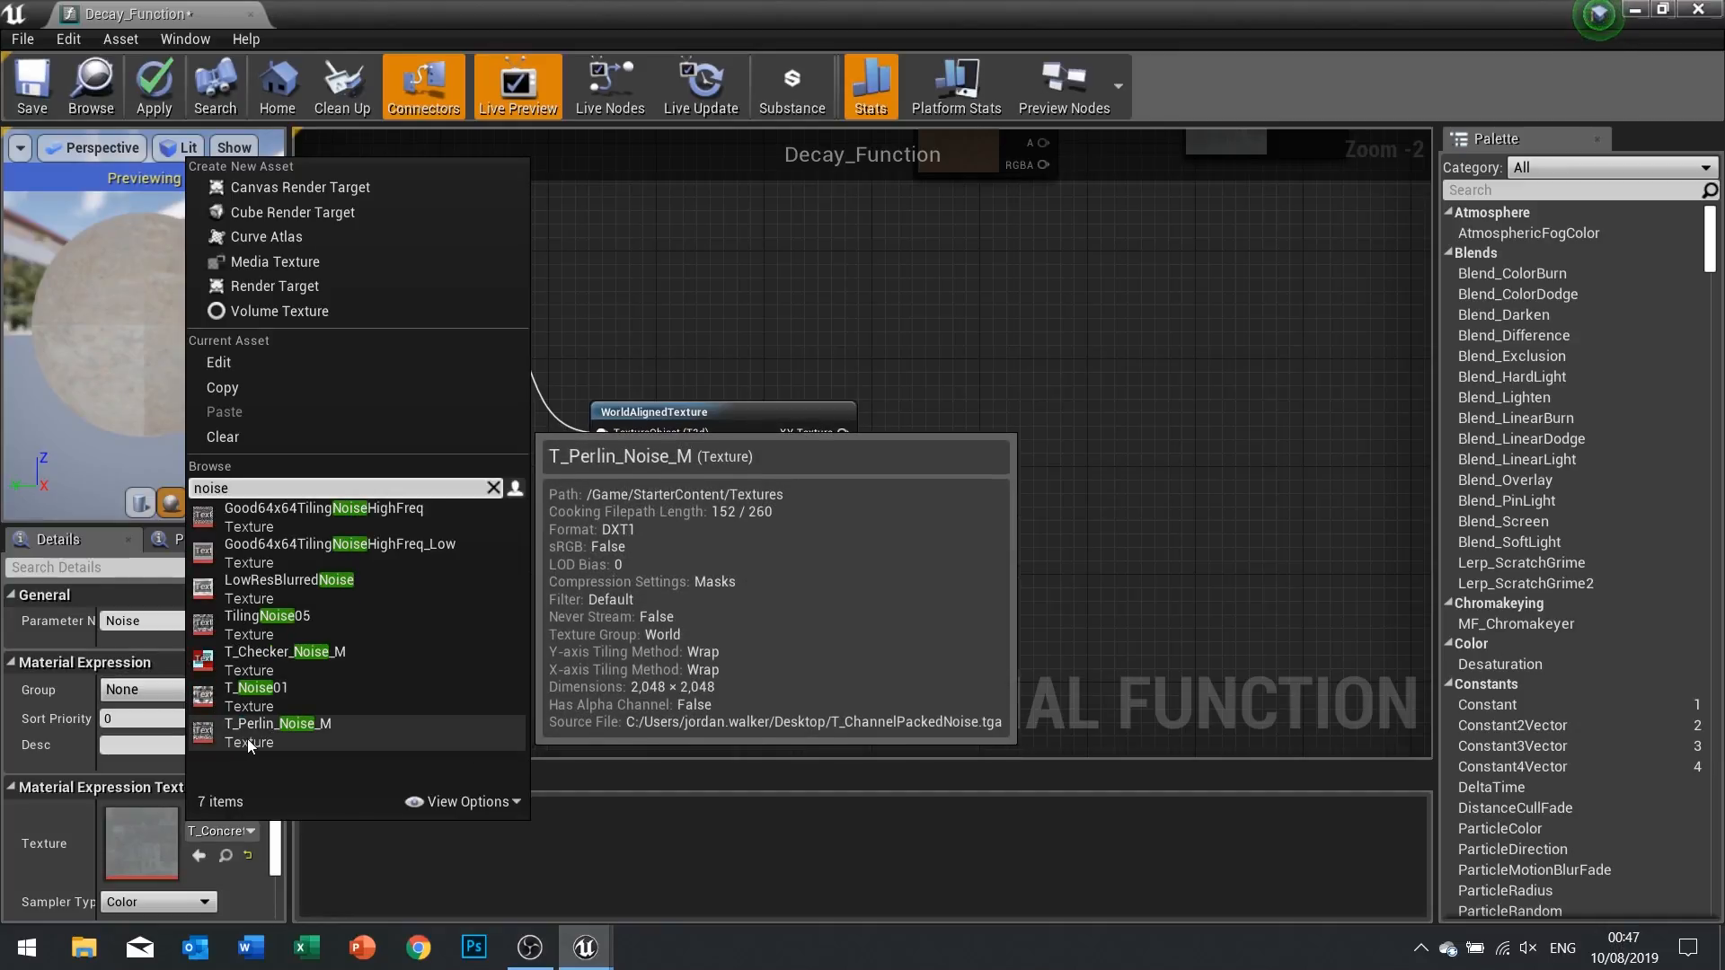
click(306, 742)
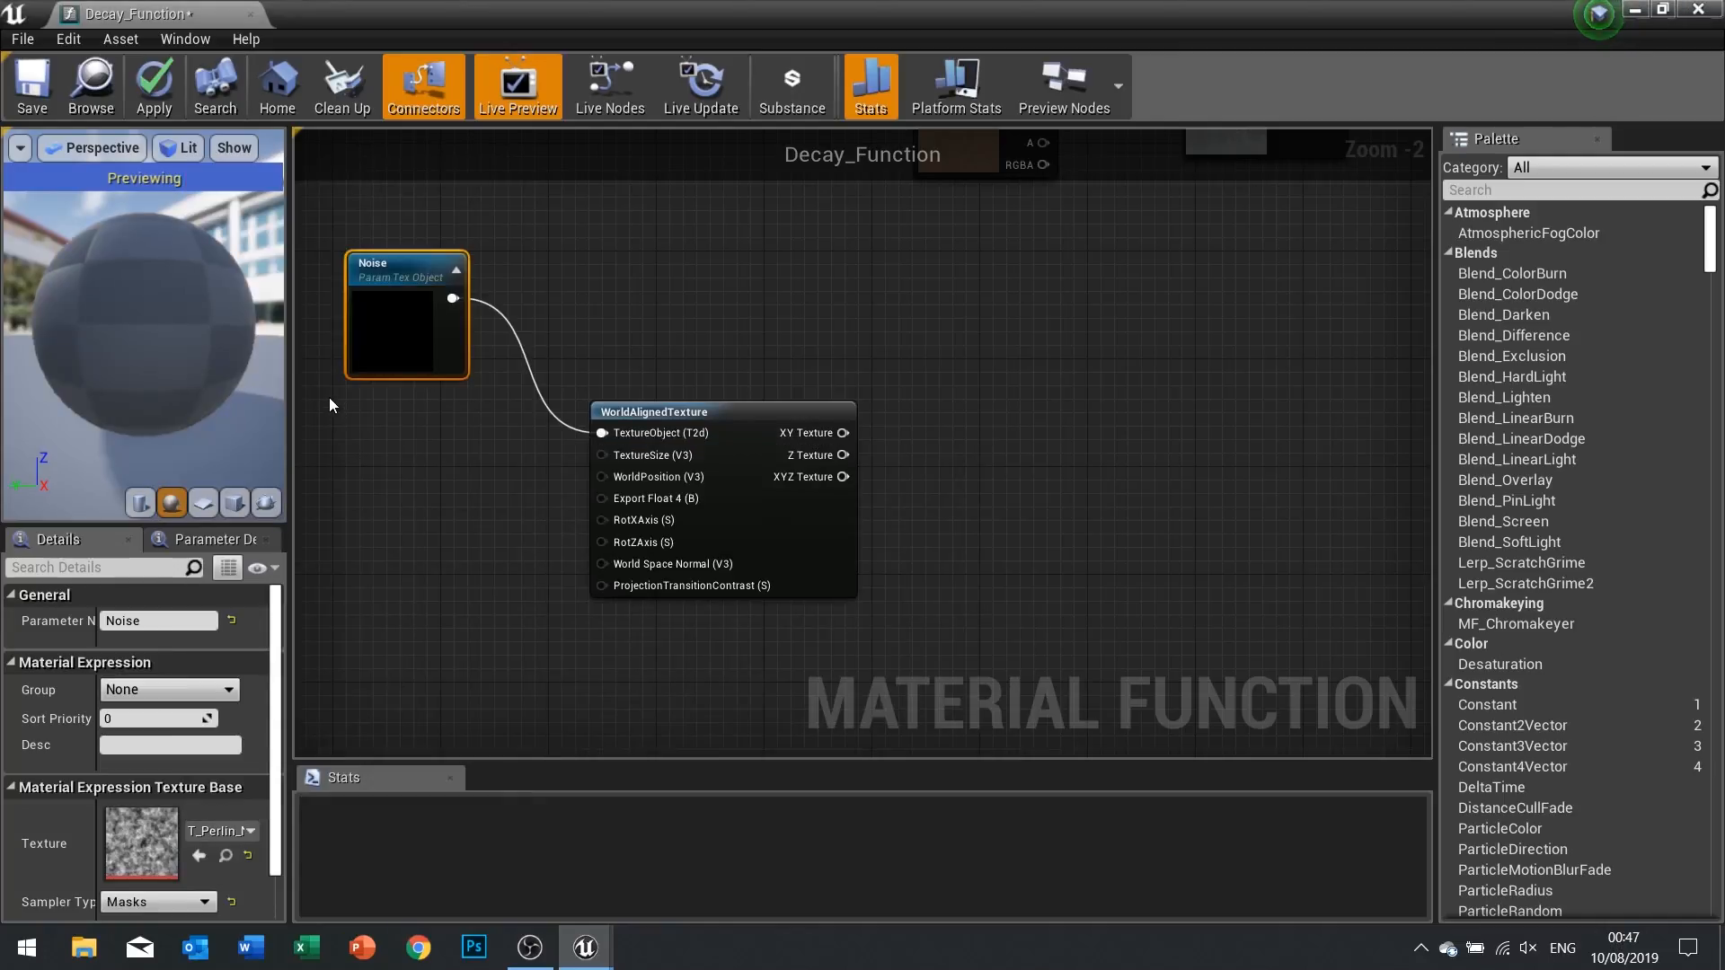
drag(398, 371, 385, 356)
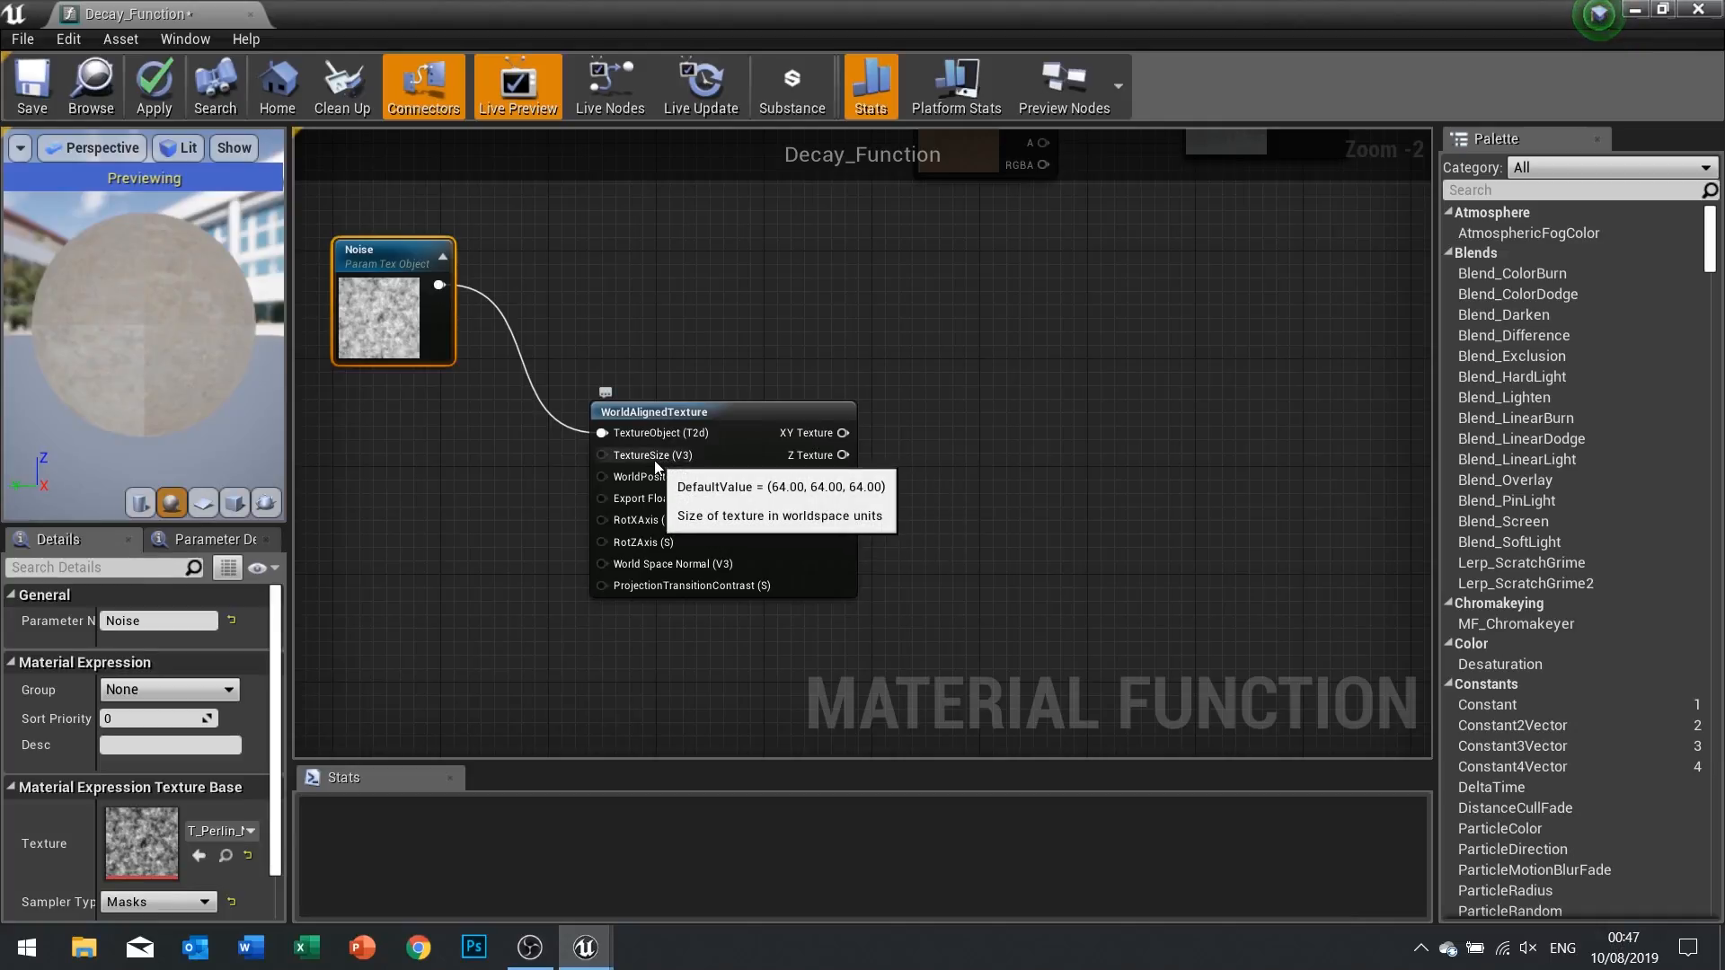
Add a WorldPosition node feeding WorldAlignedTexture's WorldPosition input, placed below the Noise node, and move the Noise node further left
right_drag(531, 481, 722, 461)
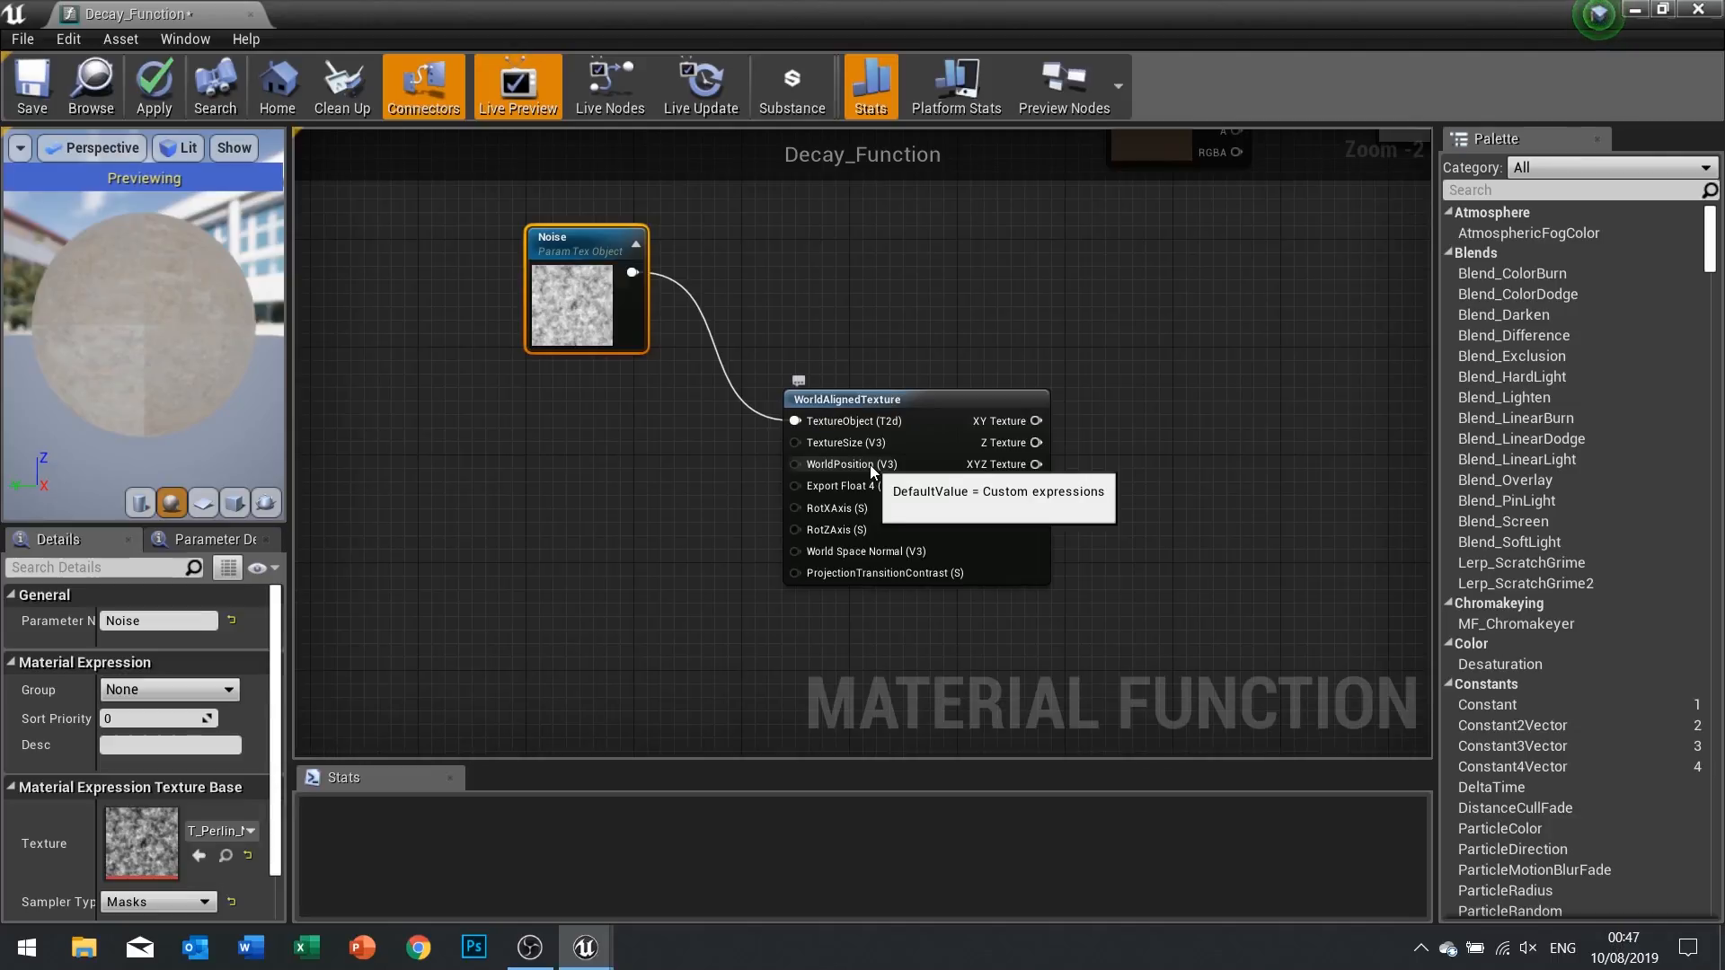
drag(796, 465, 634, 620)
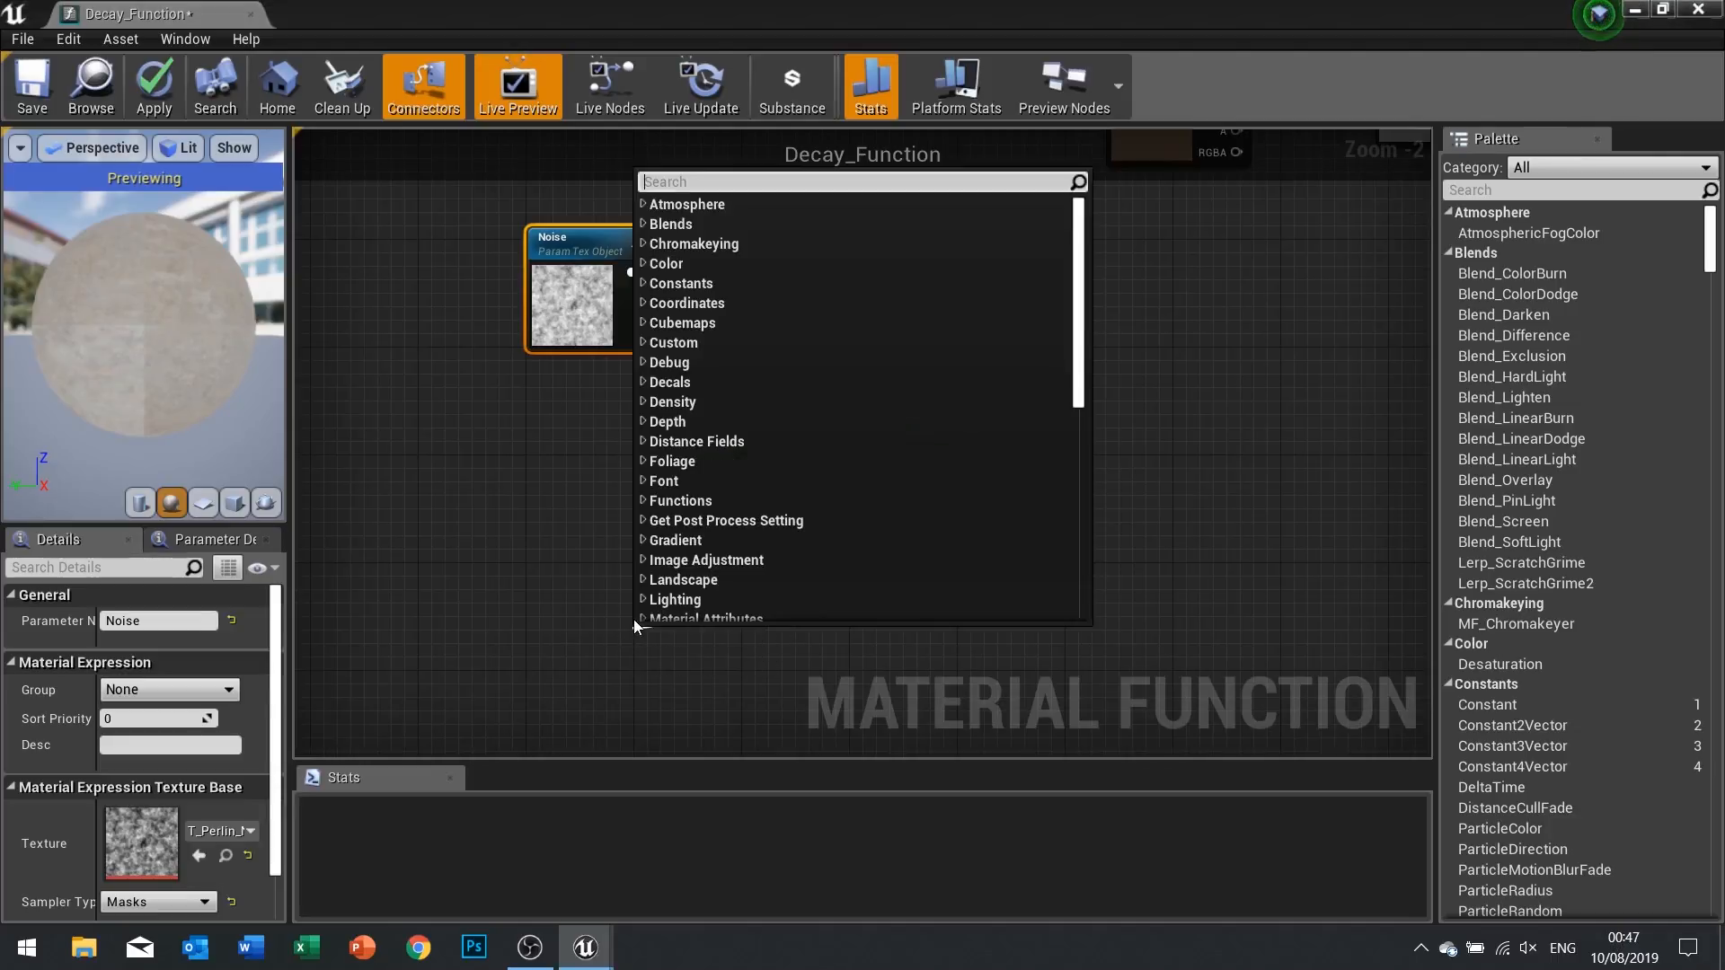
text(wor)
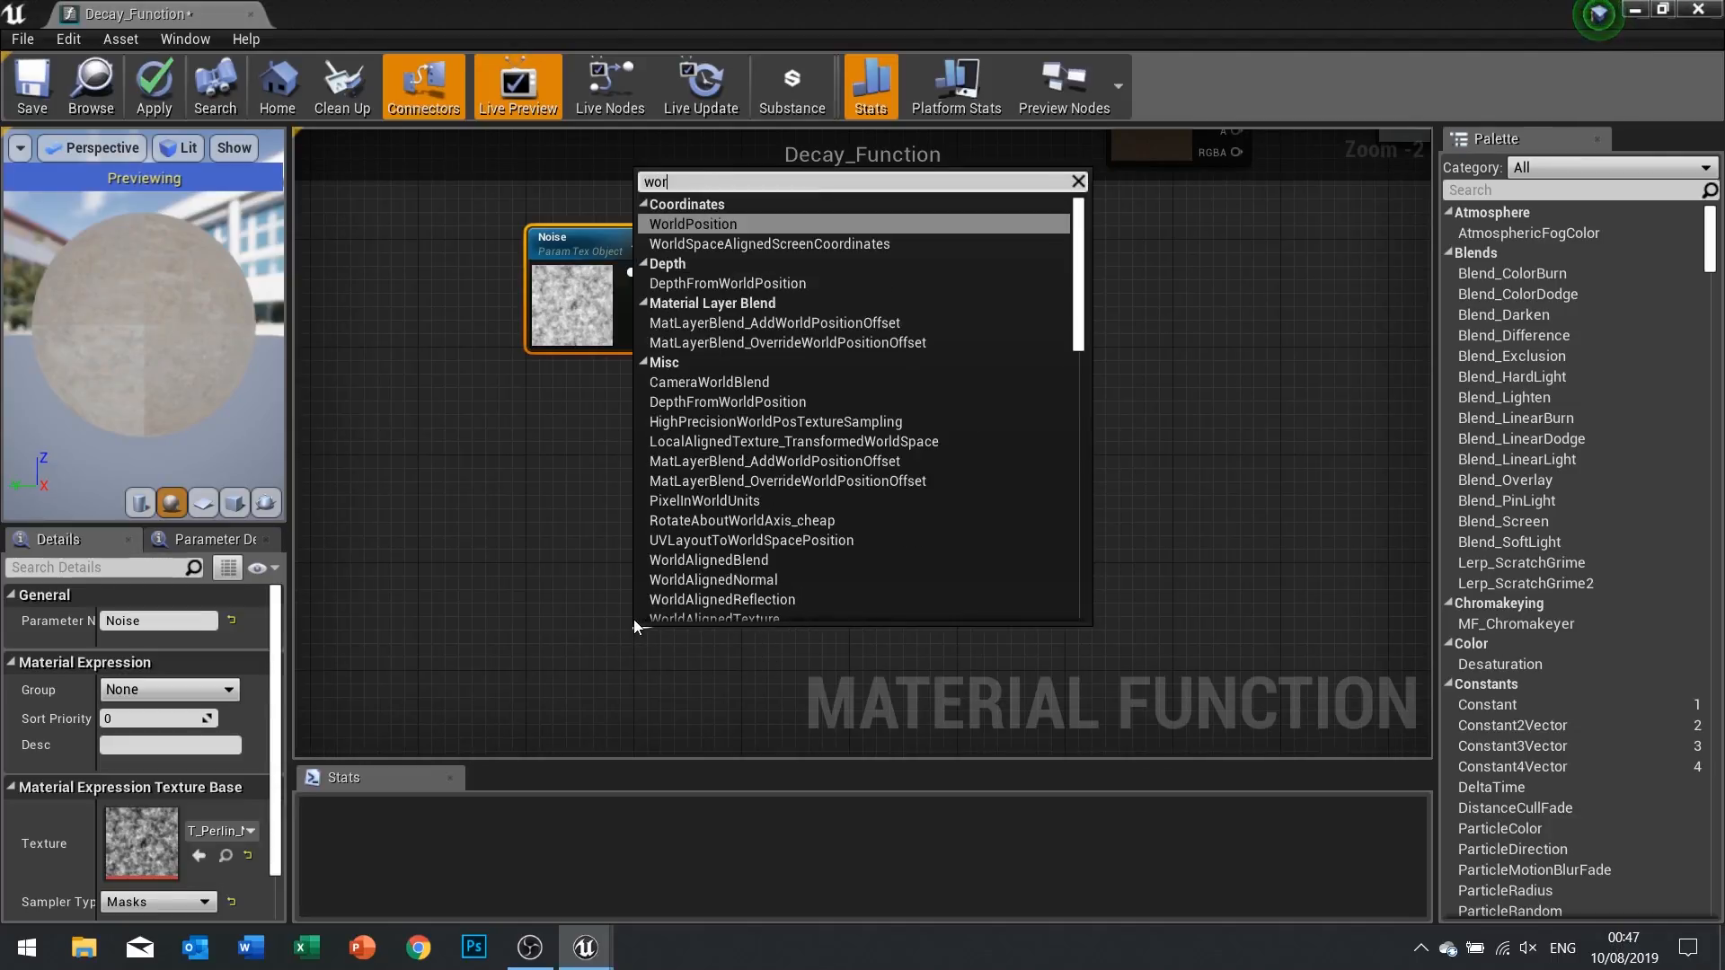
text(ldposit)
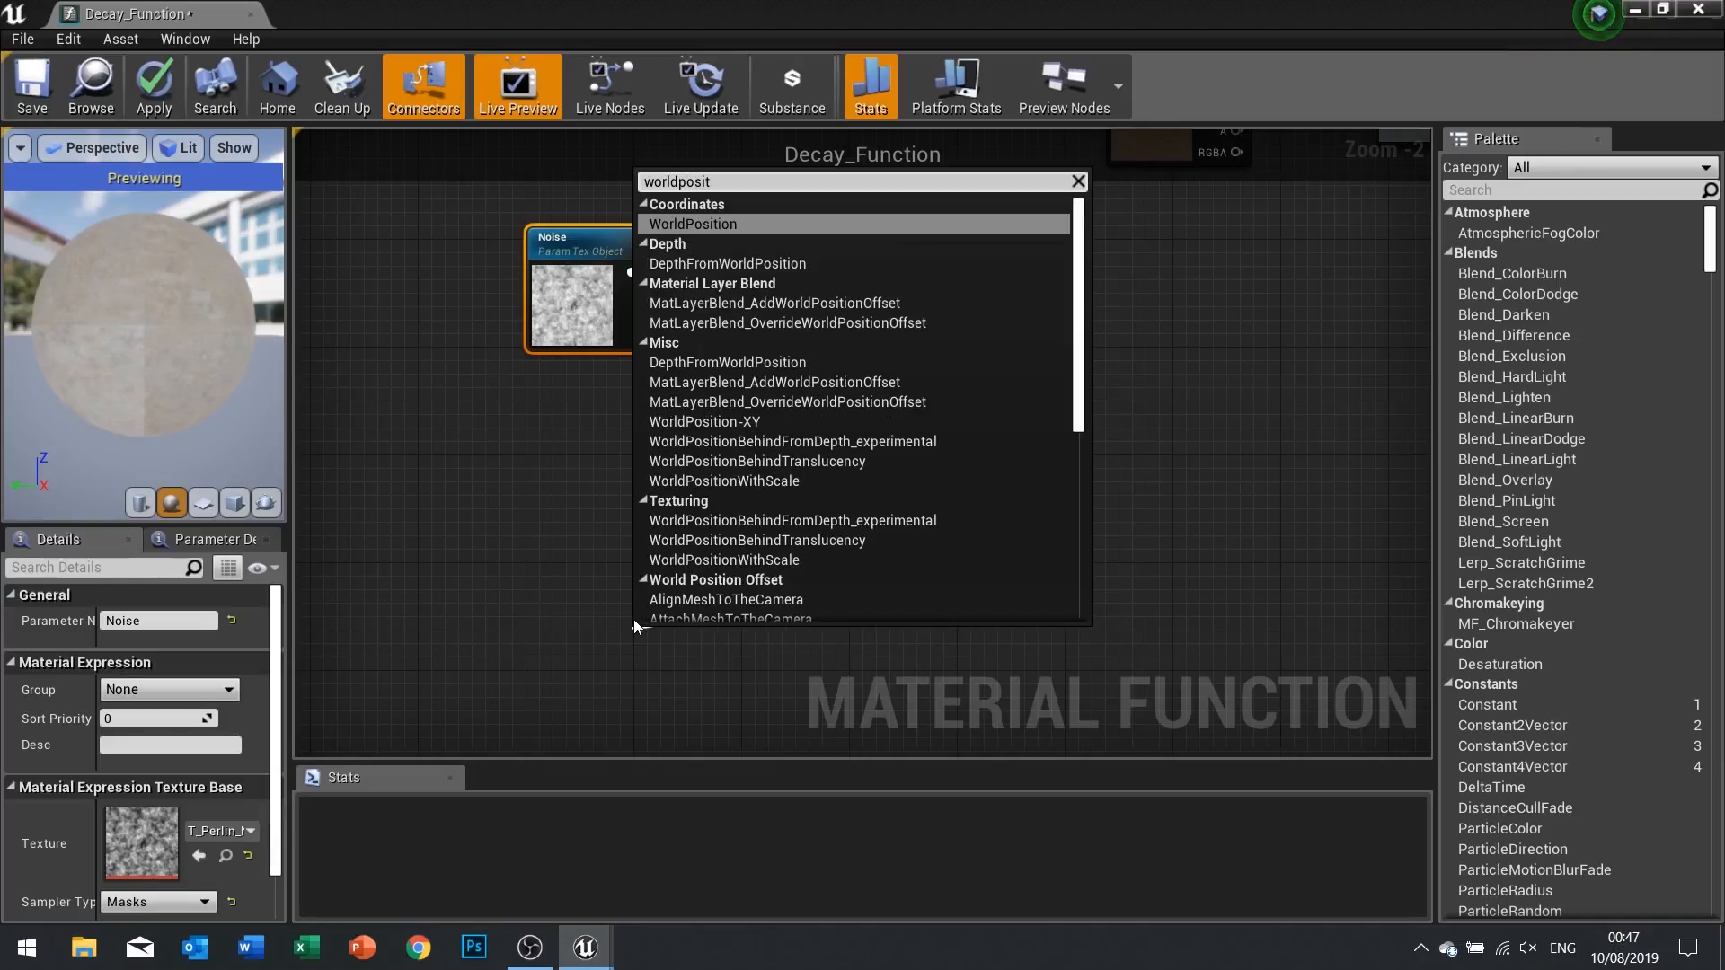
click(703, 226)
drag(684, 662, 503, 666)
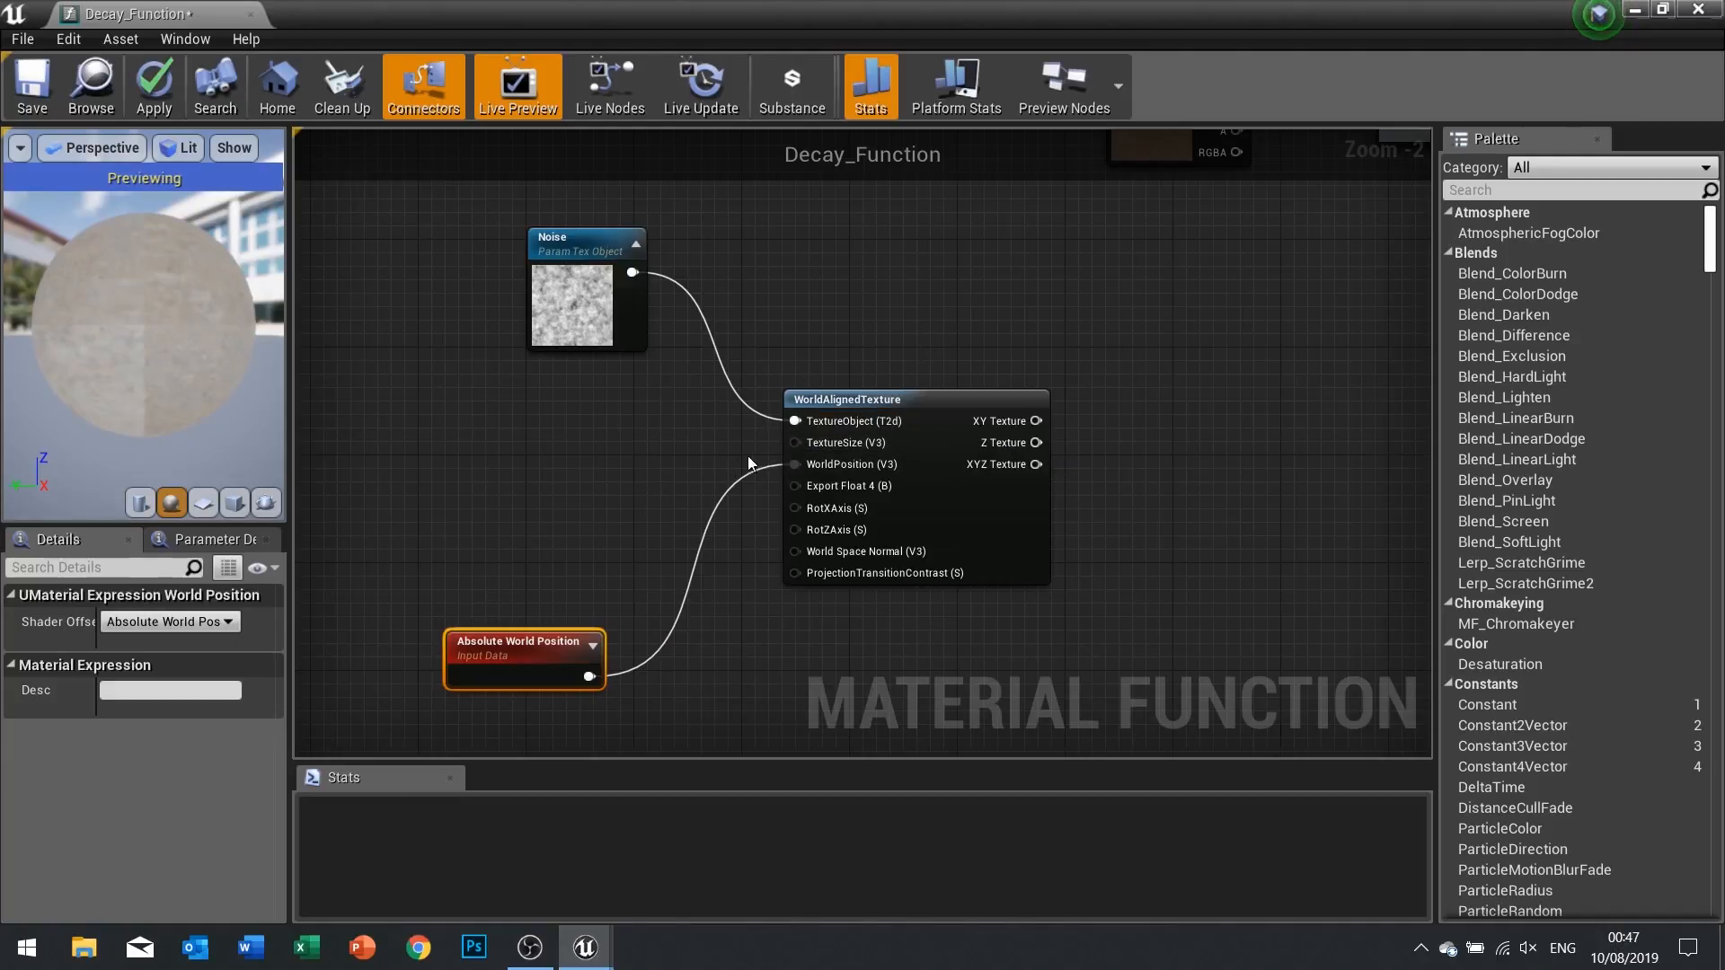
click(542, 312)
drag(620, 310, 551, 310)
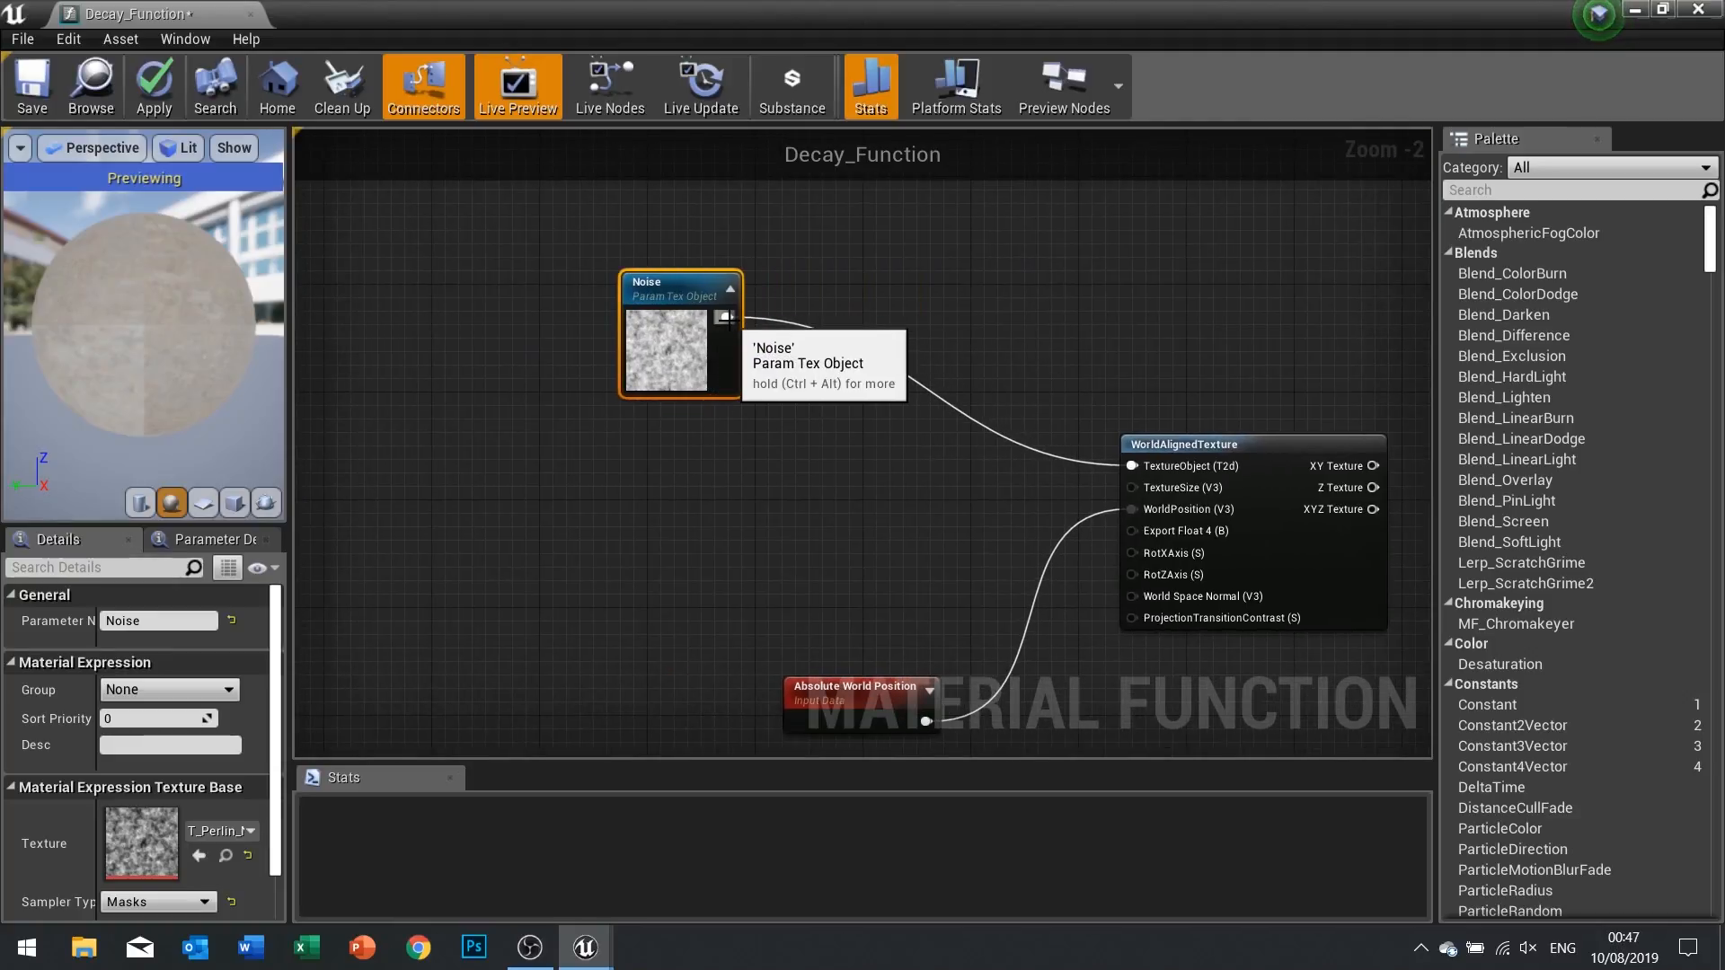
Insert a FunctionInput node between the Noise parameter and WorldAlignedTexture's TextureObject input, and set its input name to Noise
drag(724, 317, 868, 316)
text(in)
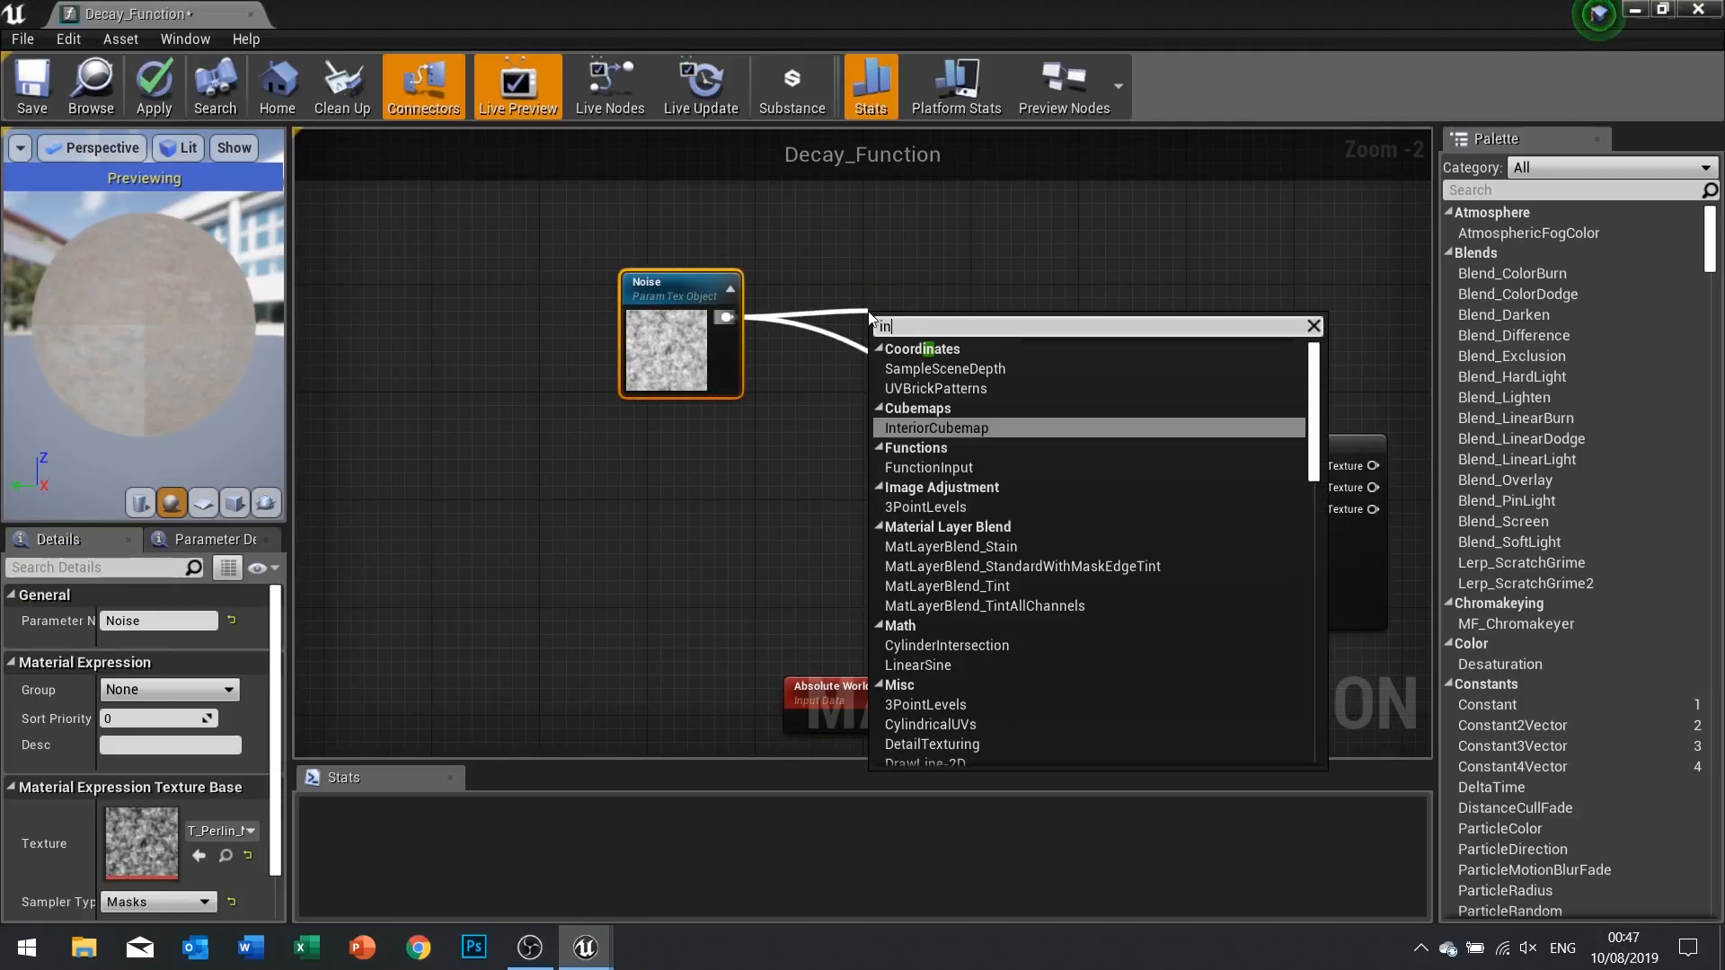
text(put)
key(Return)
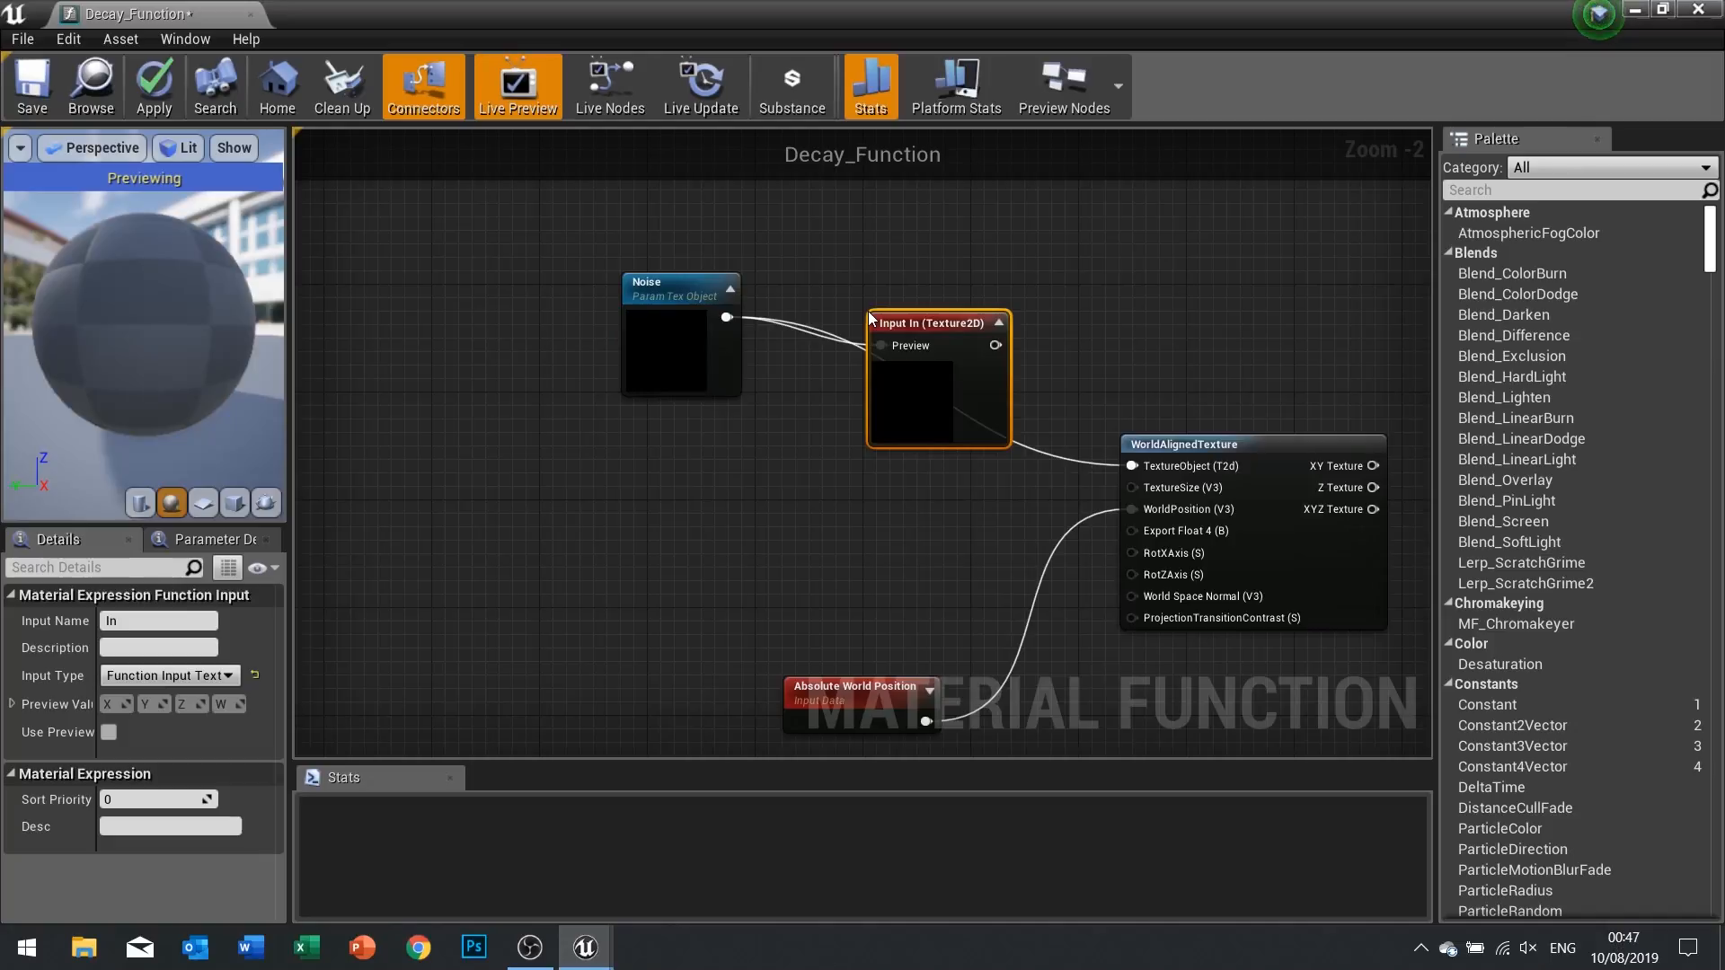
drag(885, 371, 844, 384)
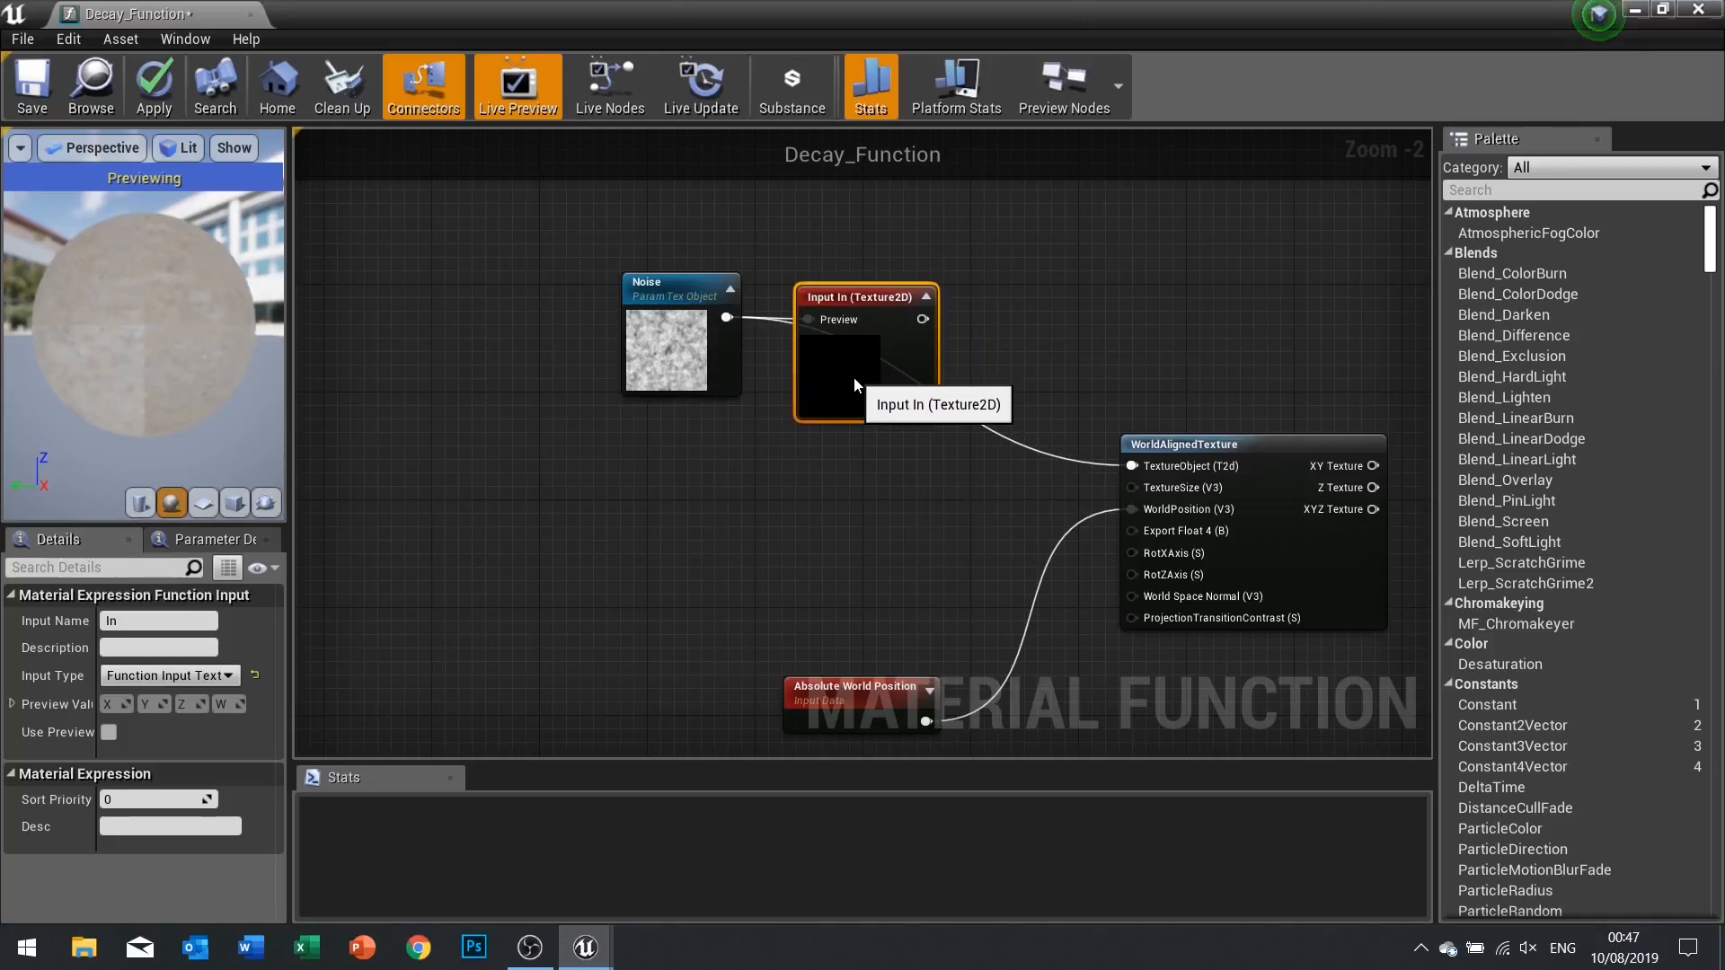
drag(940, 329, 1154, 467)
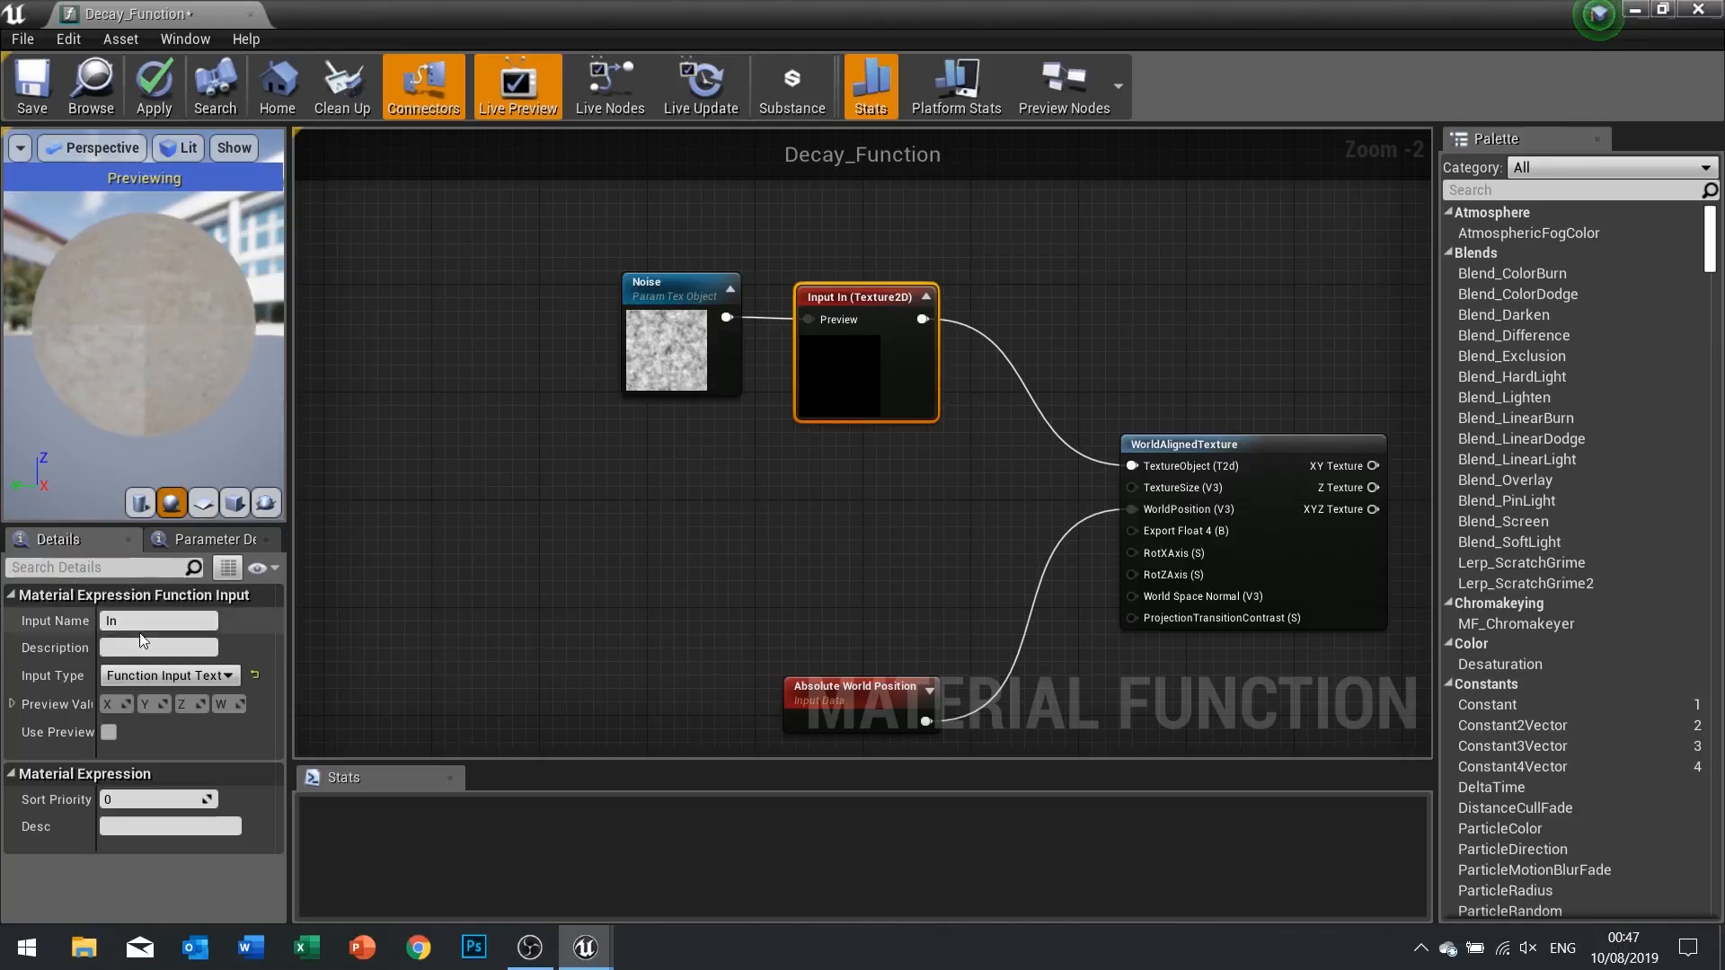
key(BackSpace)
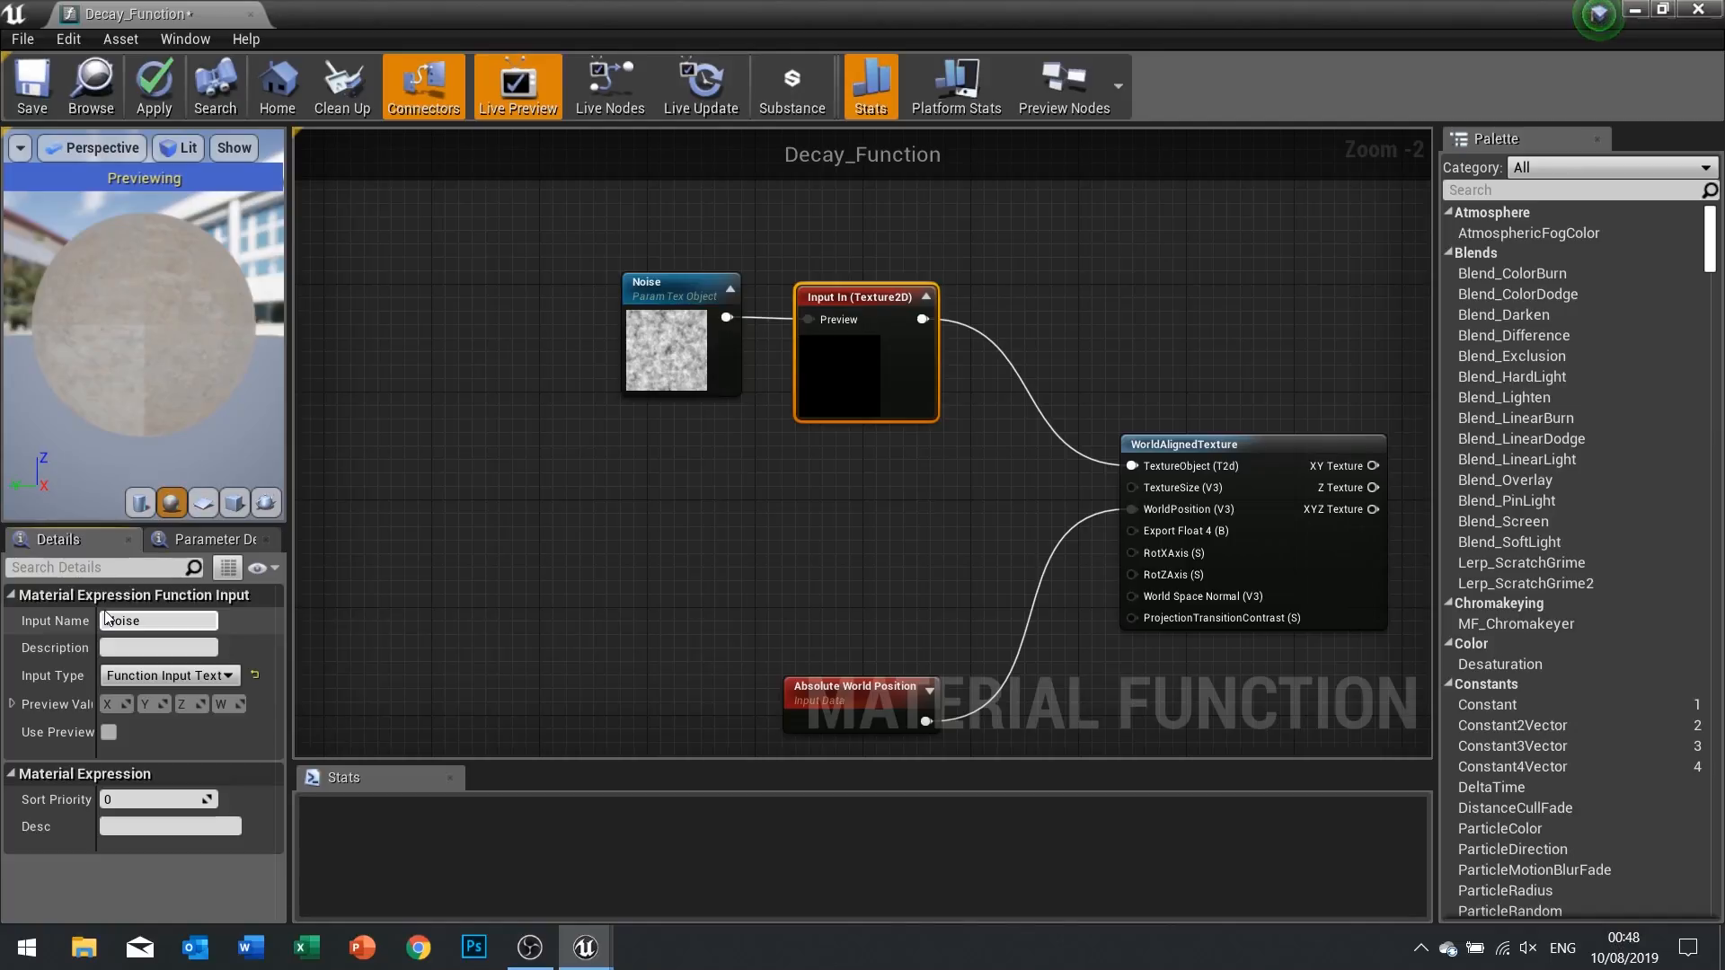
key(Return)
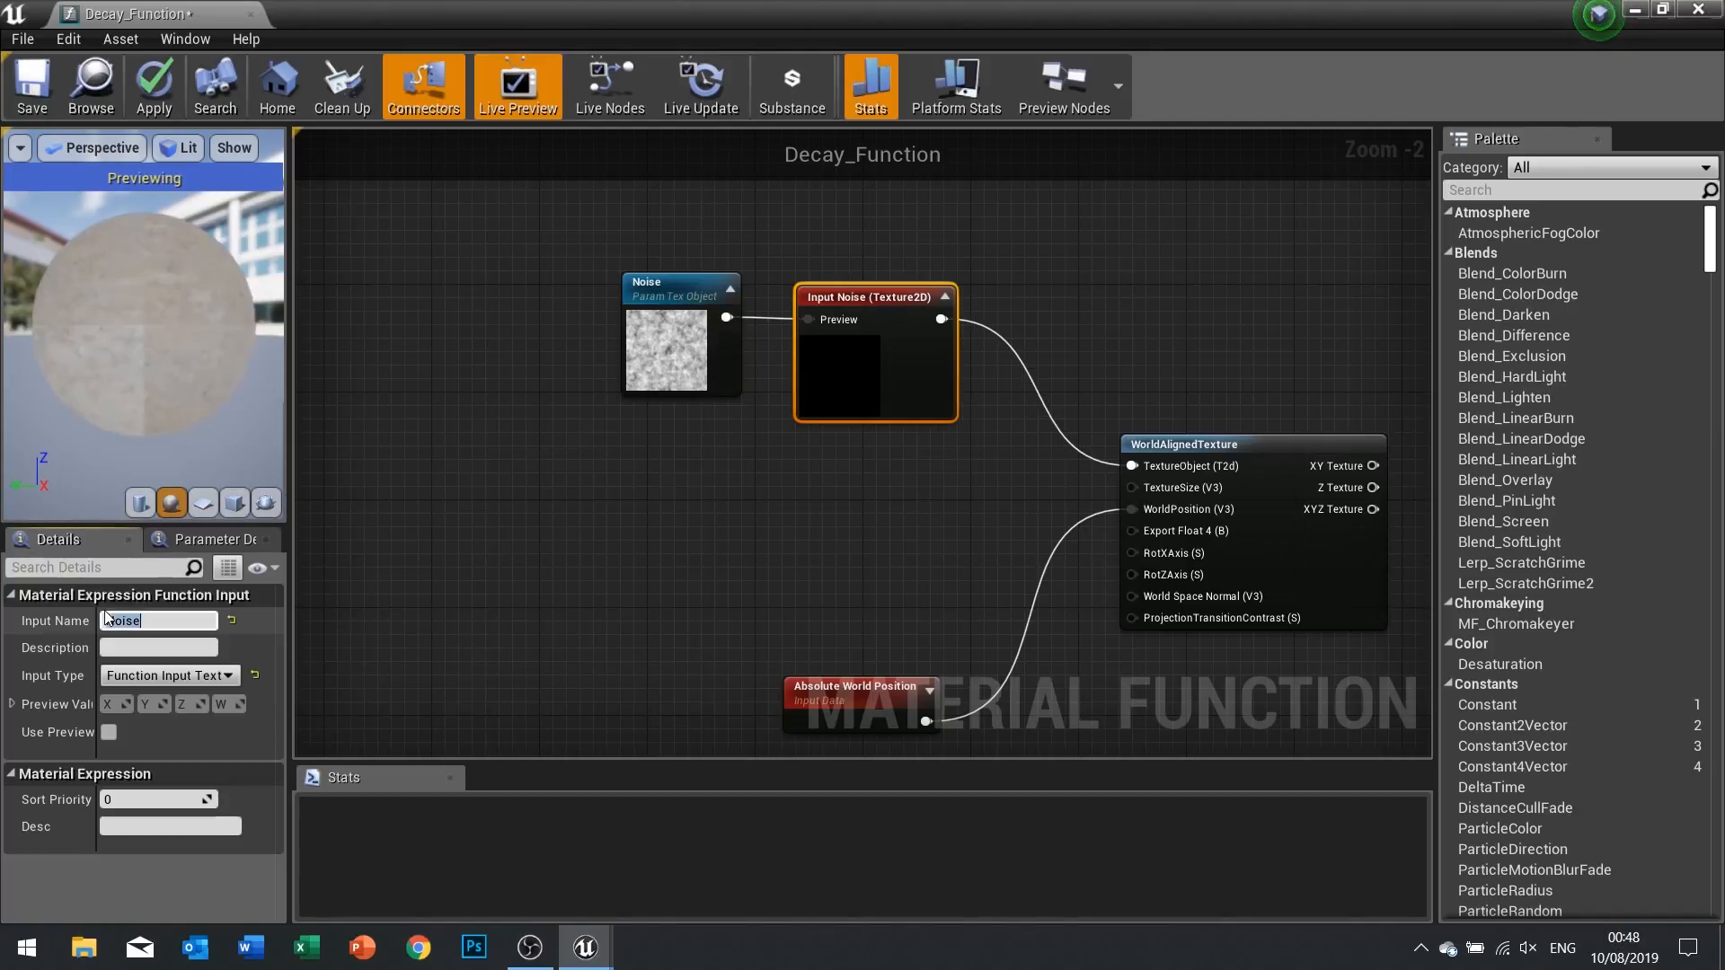
Add another FunctionInput node in the empty space below Input Noise and name the input TextureSize
click(834, 510)
right_drag(794, 532, 742, 456)
right_click(712, 414)
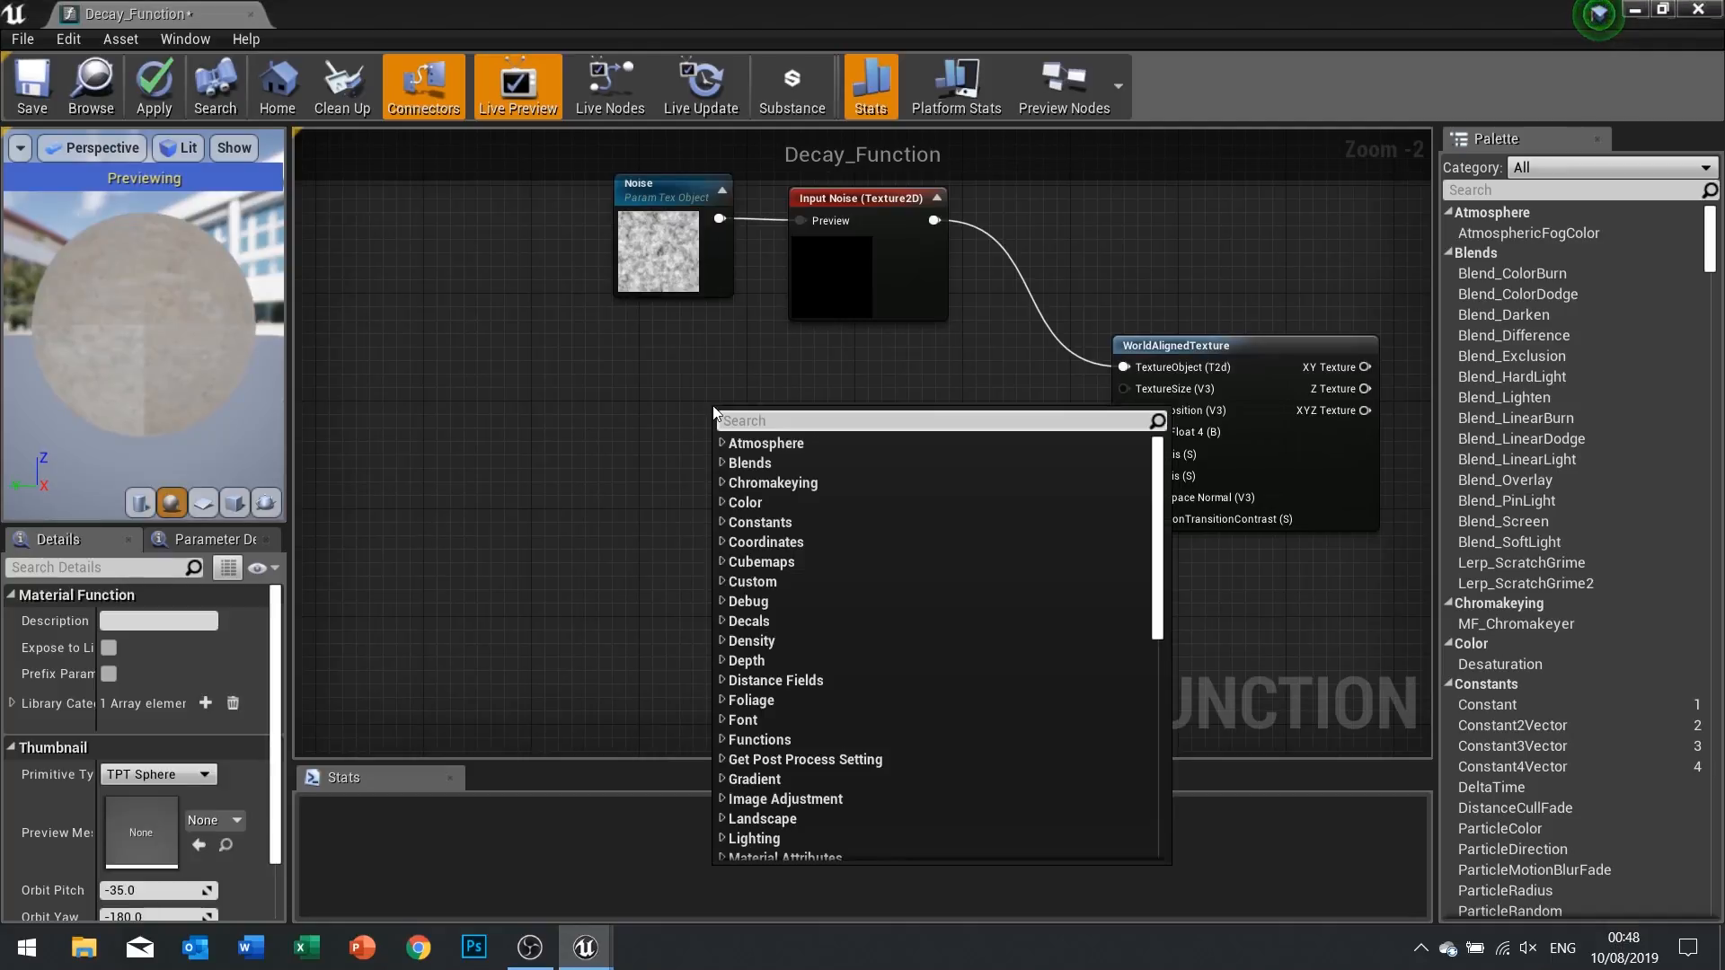
text(input)
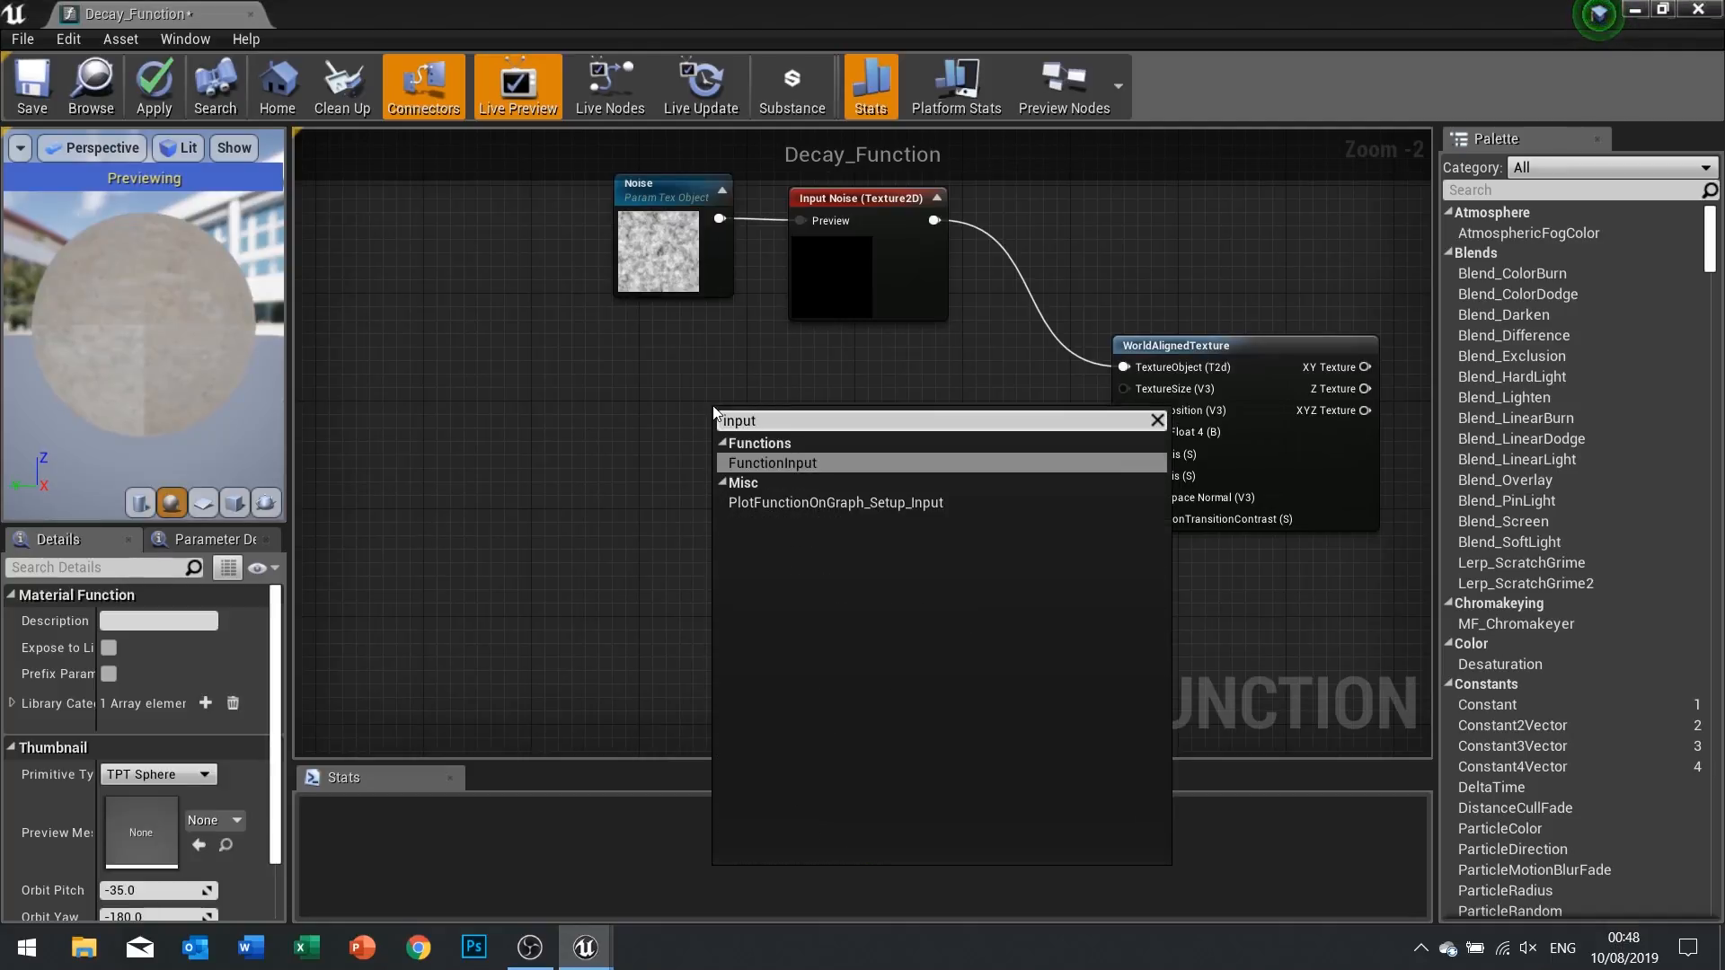
click(780, 462)
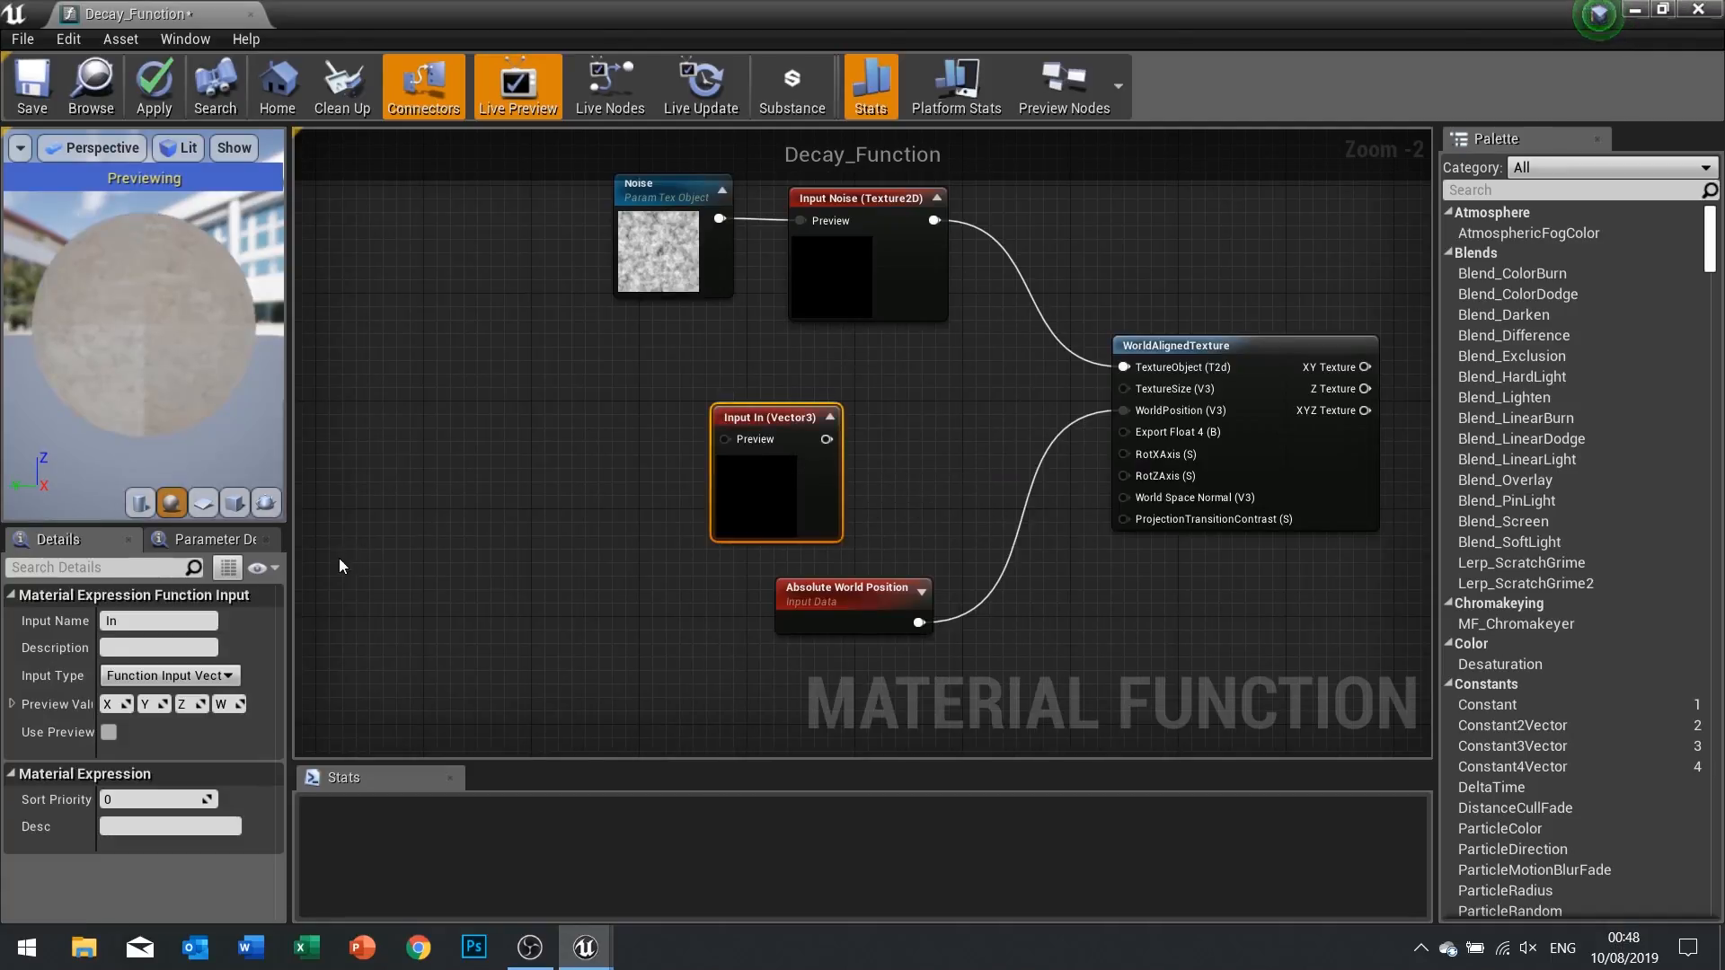
drag(150, 620, 50, 618)
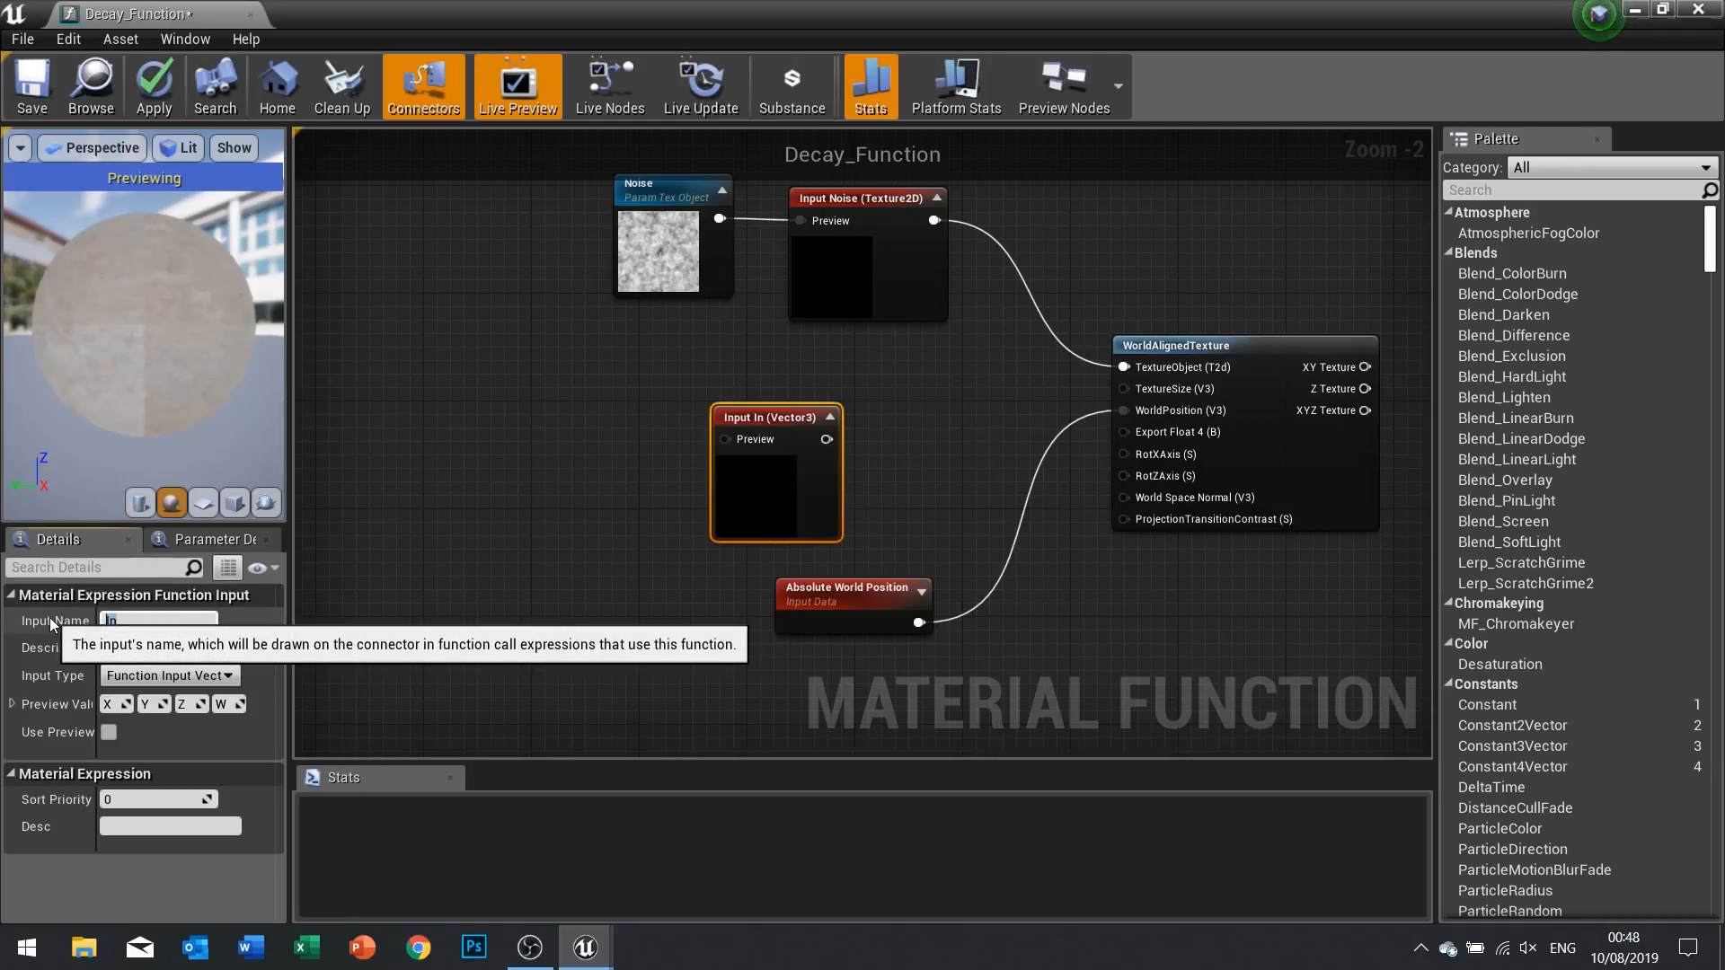
text(TextureSize)
key(Return)
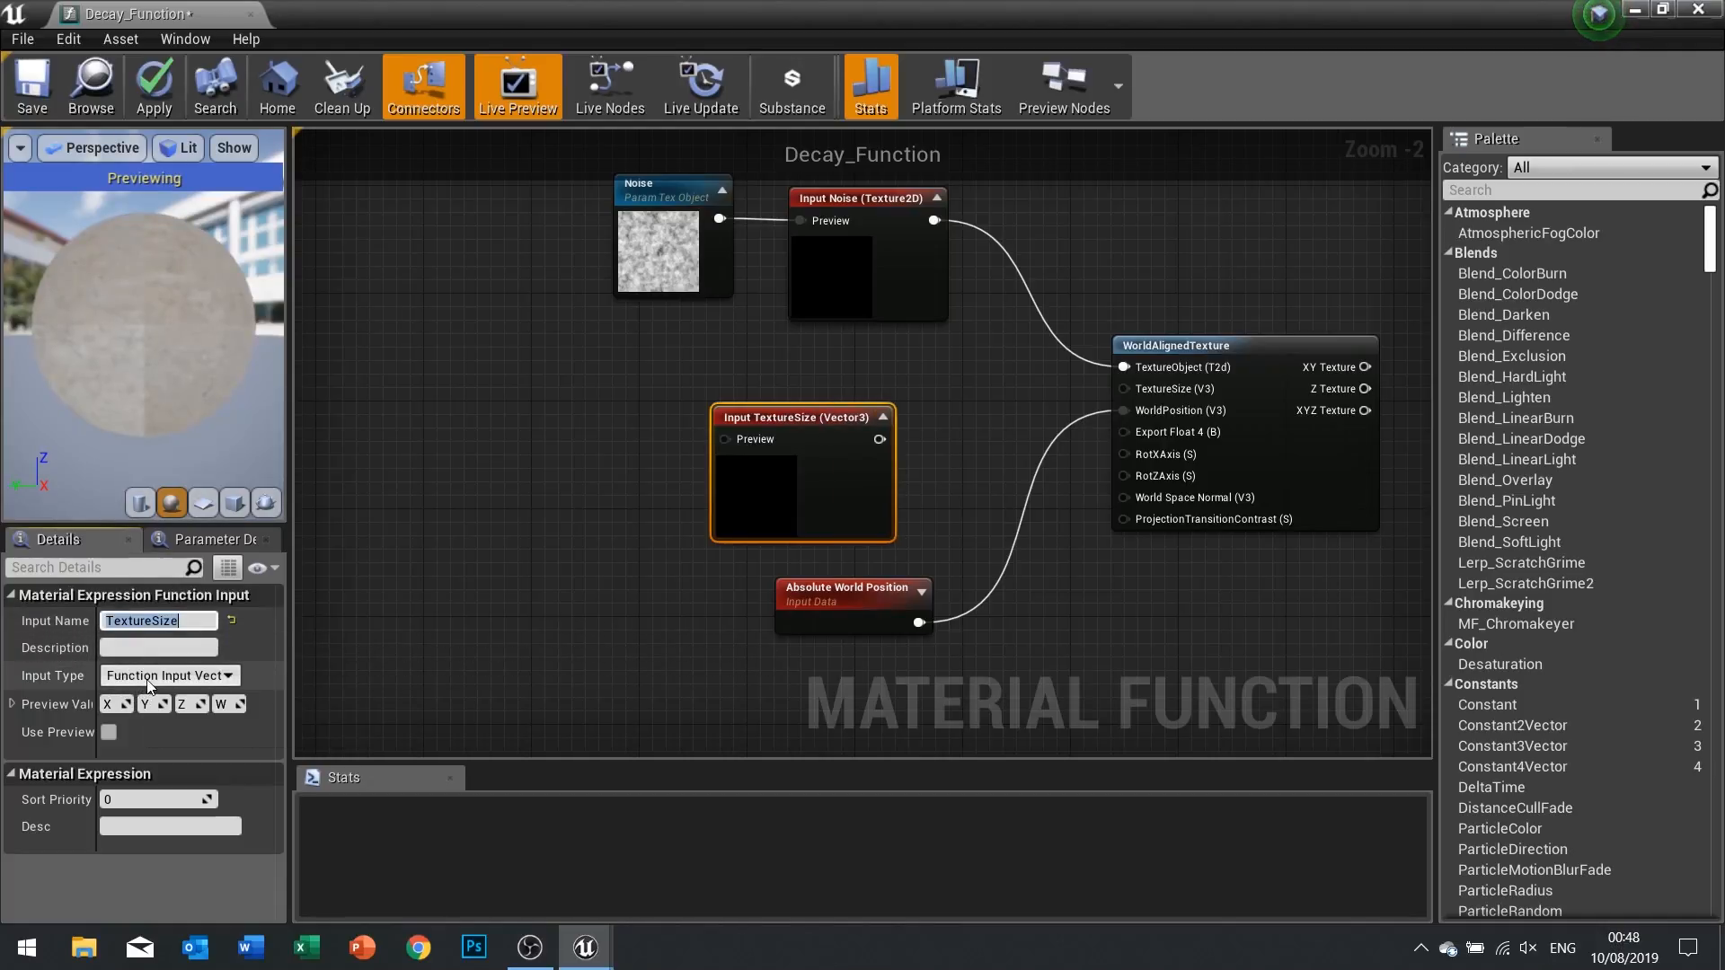
Set the TextureSize input's type to Function Input Scalar and connect its output to WorldAlignedTexture's TextureSize
click(121, 678)
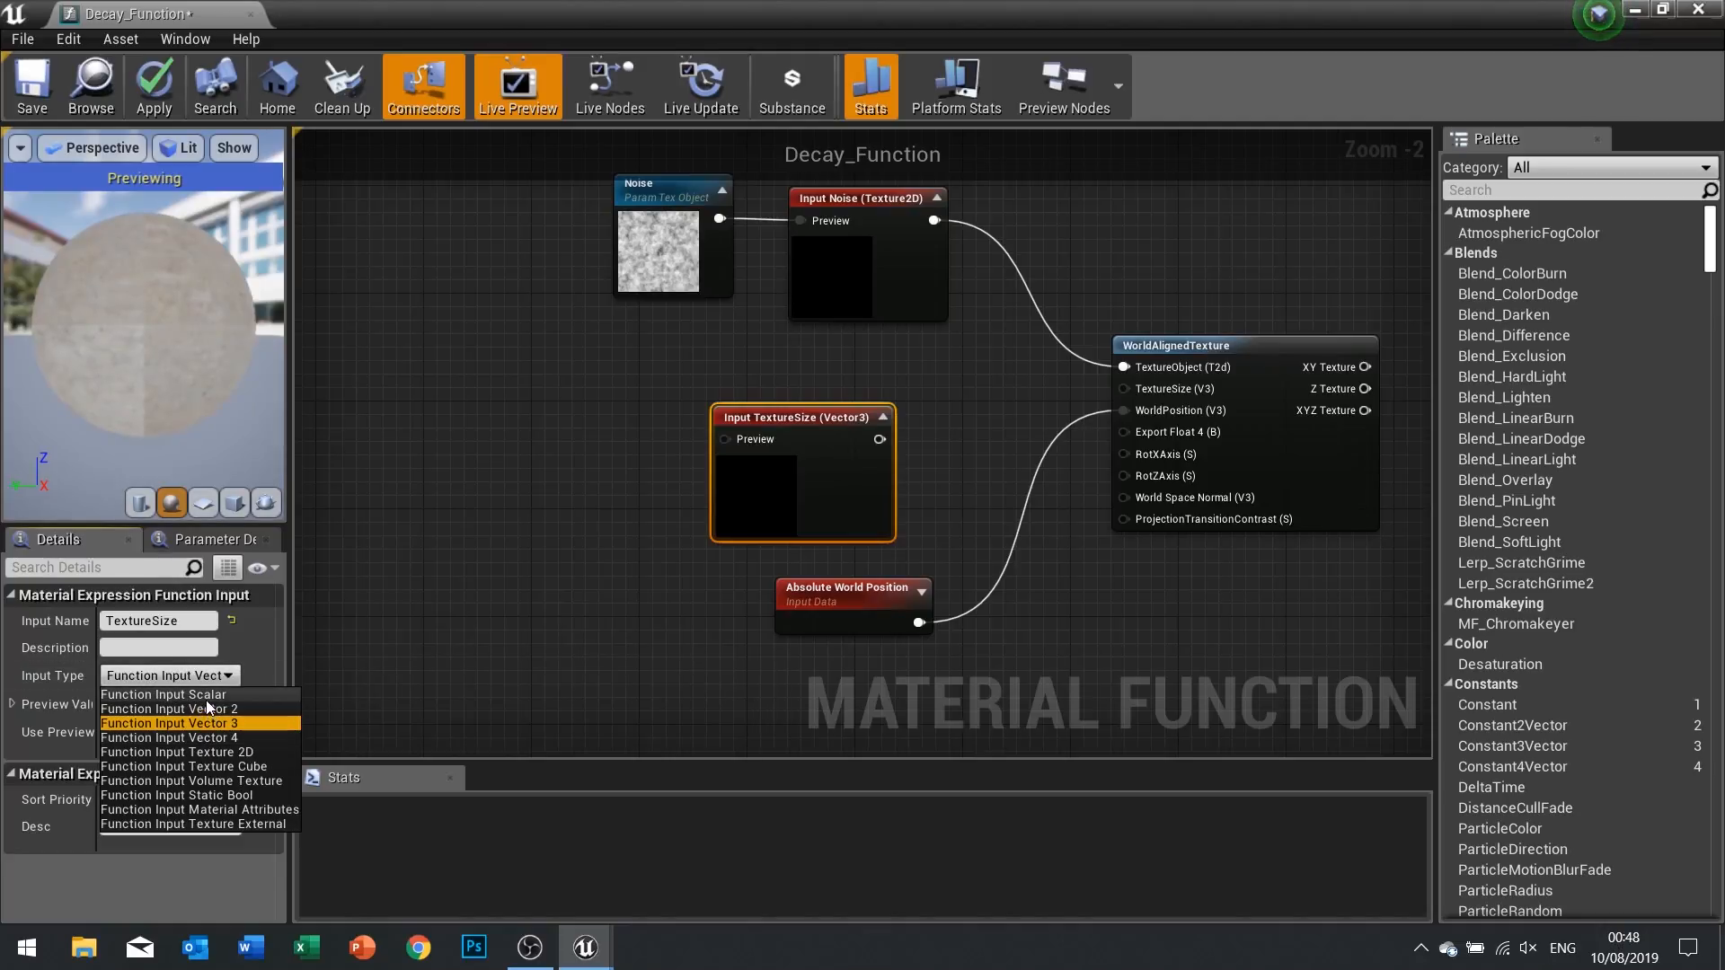
click(197, 696)
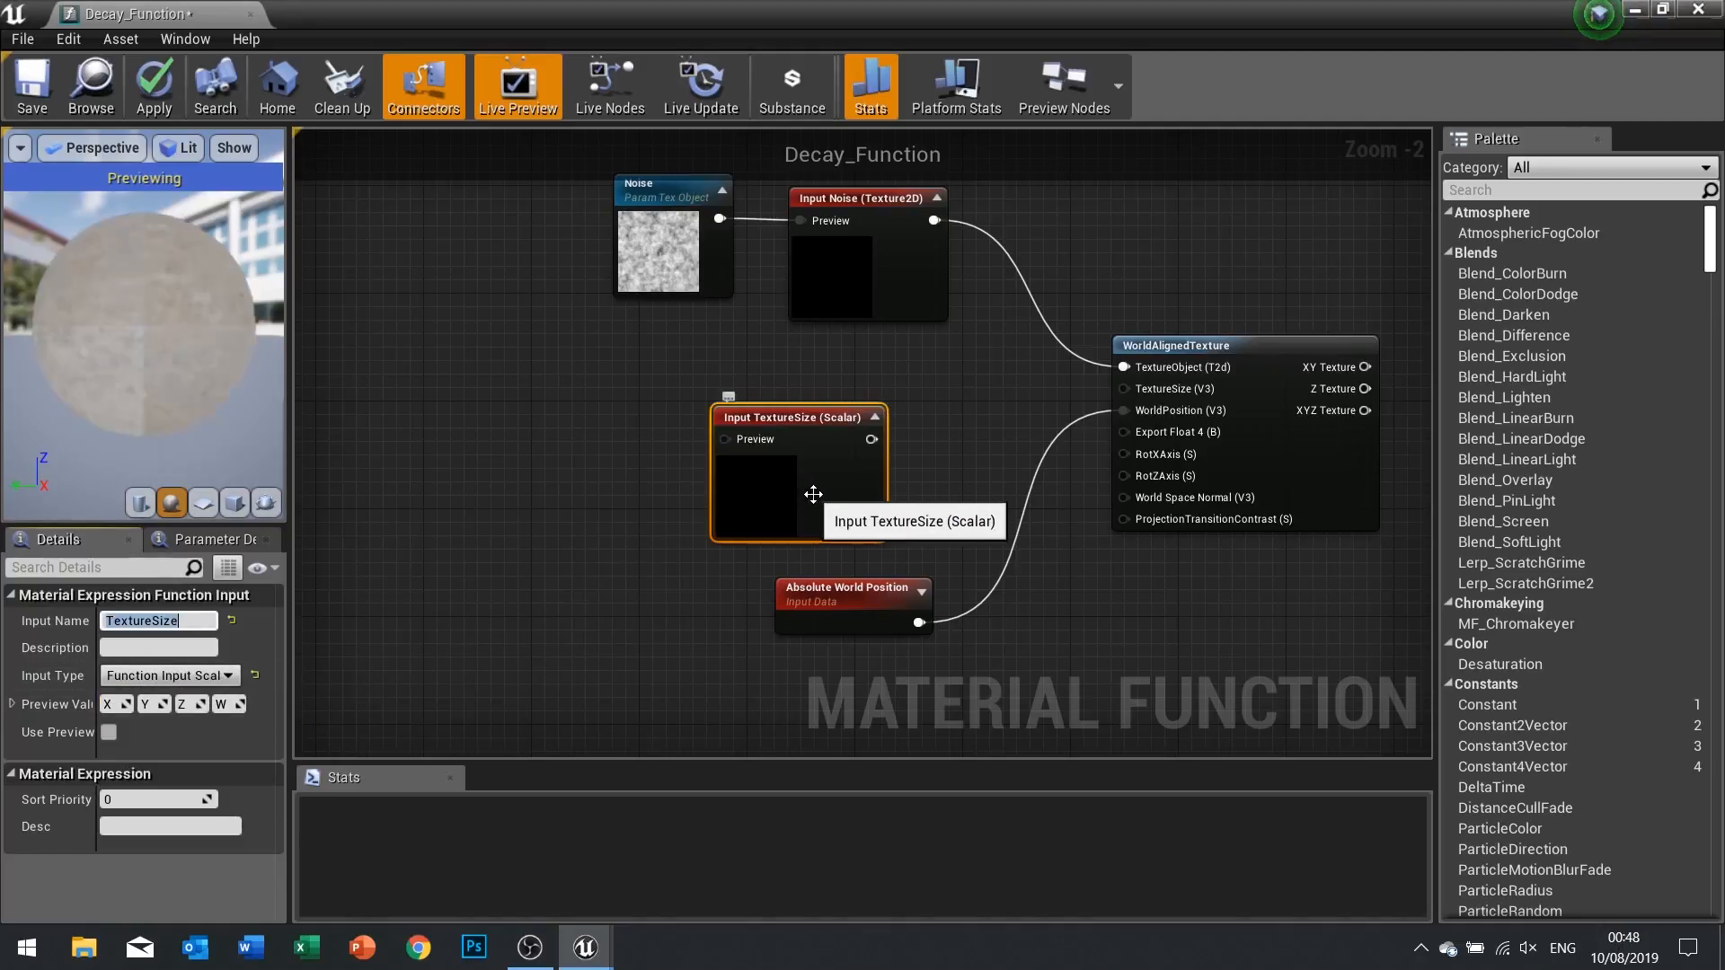
drag(855, 475, 1144, 390)
Add a ScalarParameter named Size, connect it to the TextureSize input's Preview pin, and align it beside that node
right_drag(489, 504, 625, 539)
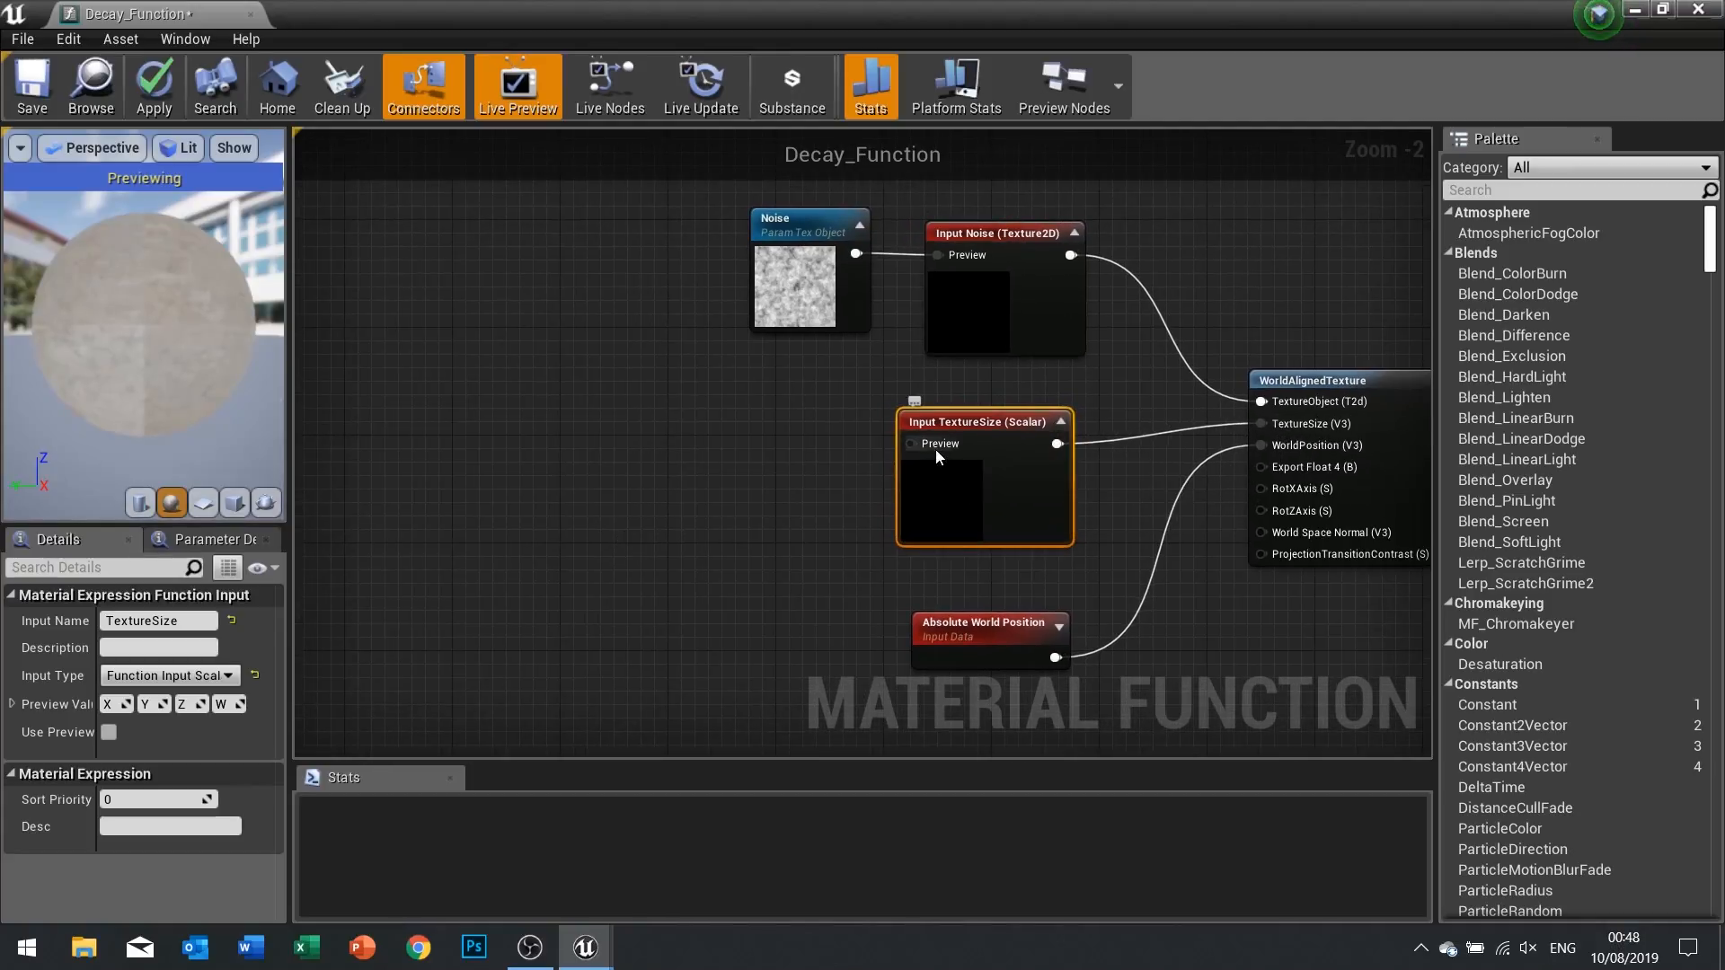
right_click(652, 471)
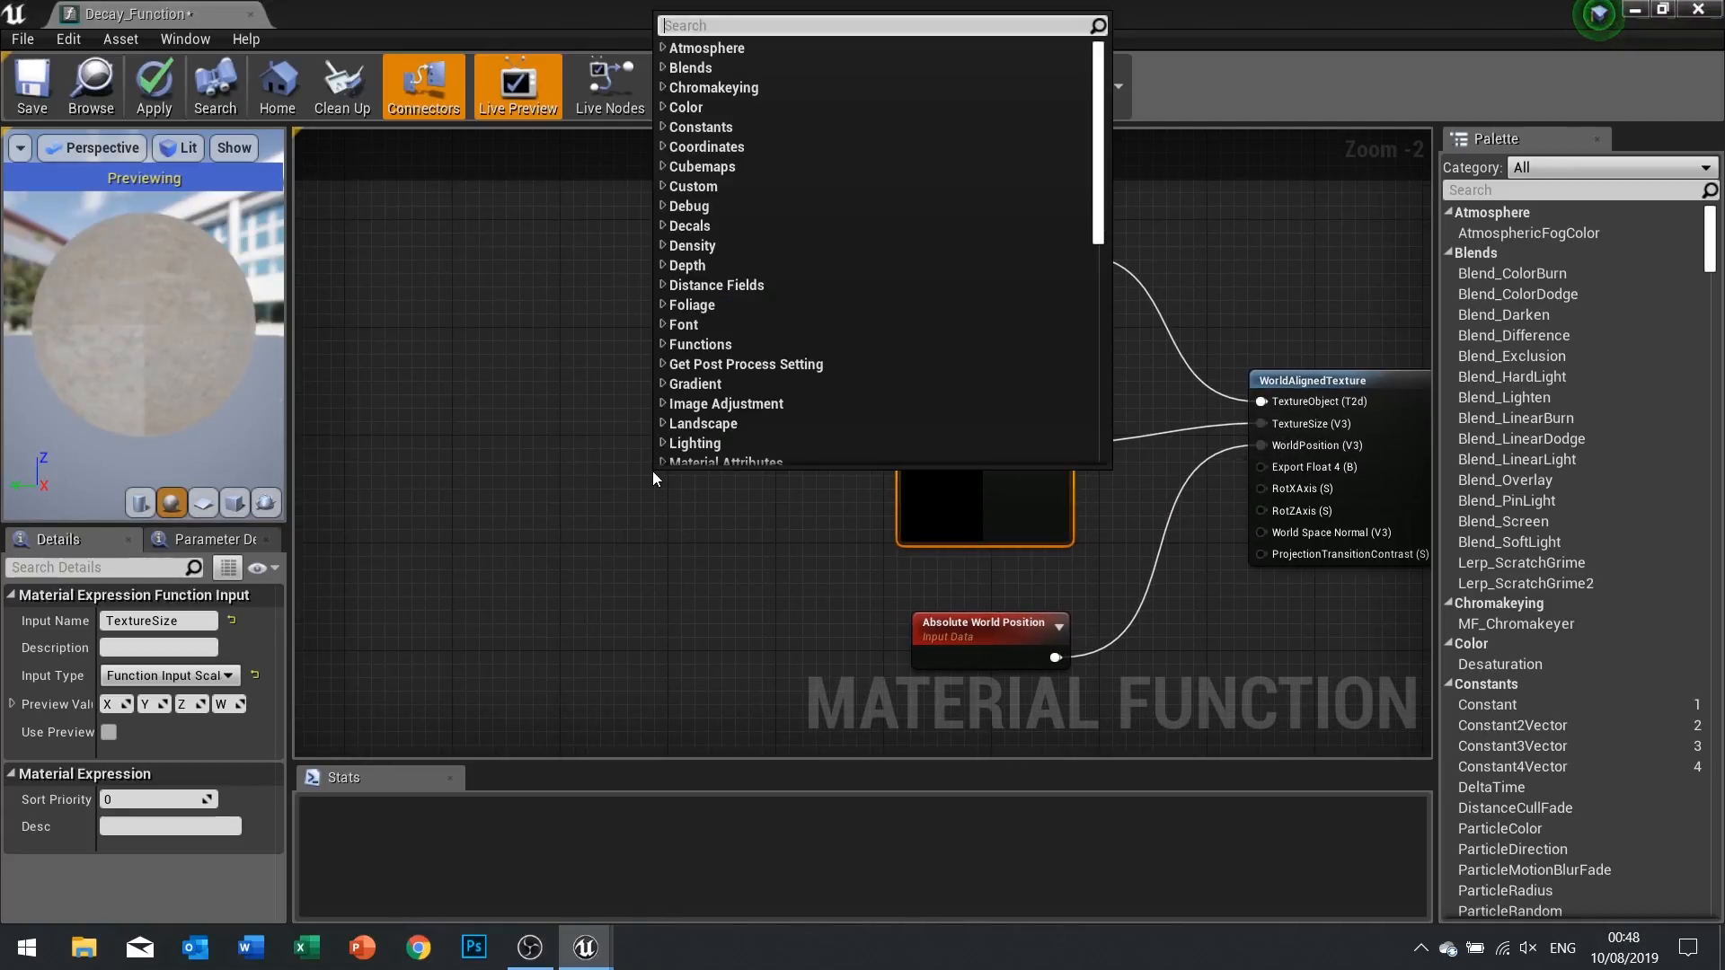
text(parame)
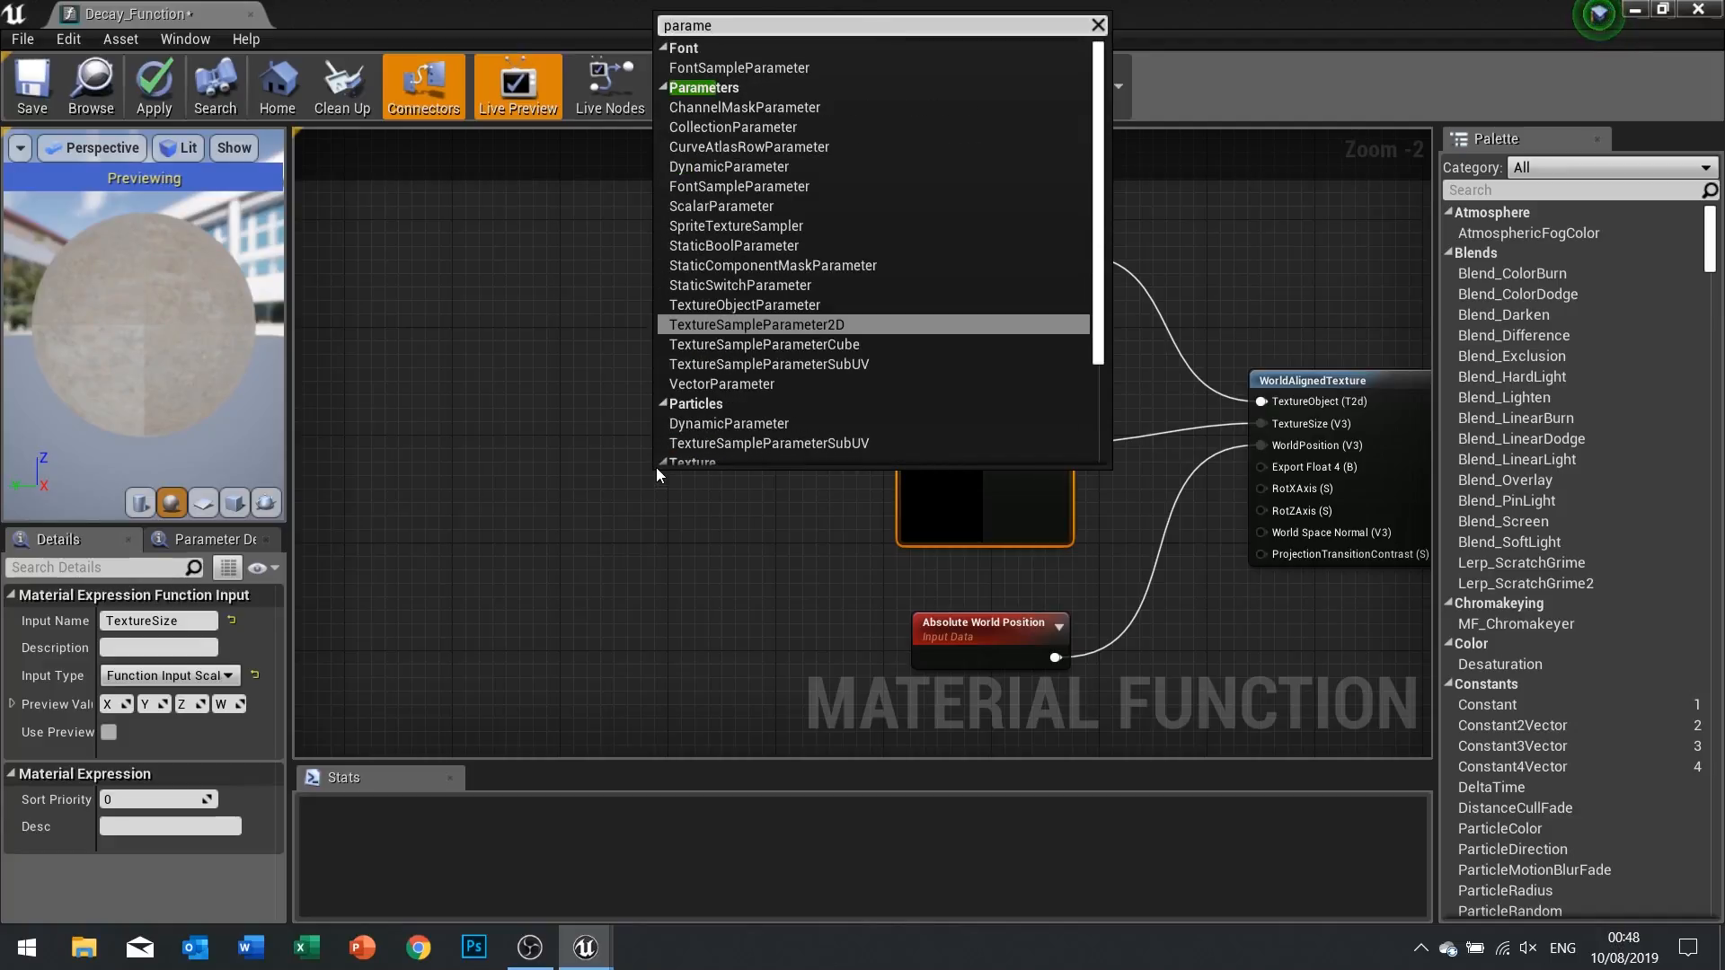
click(718, 205)
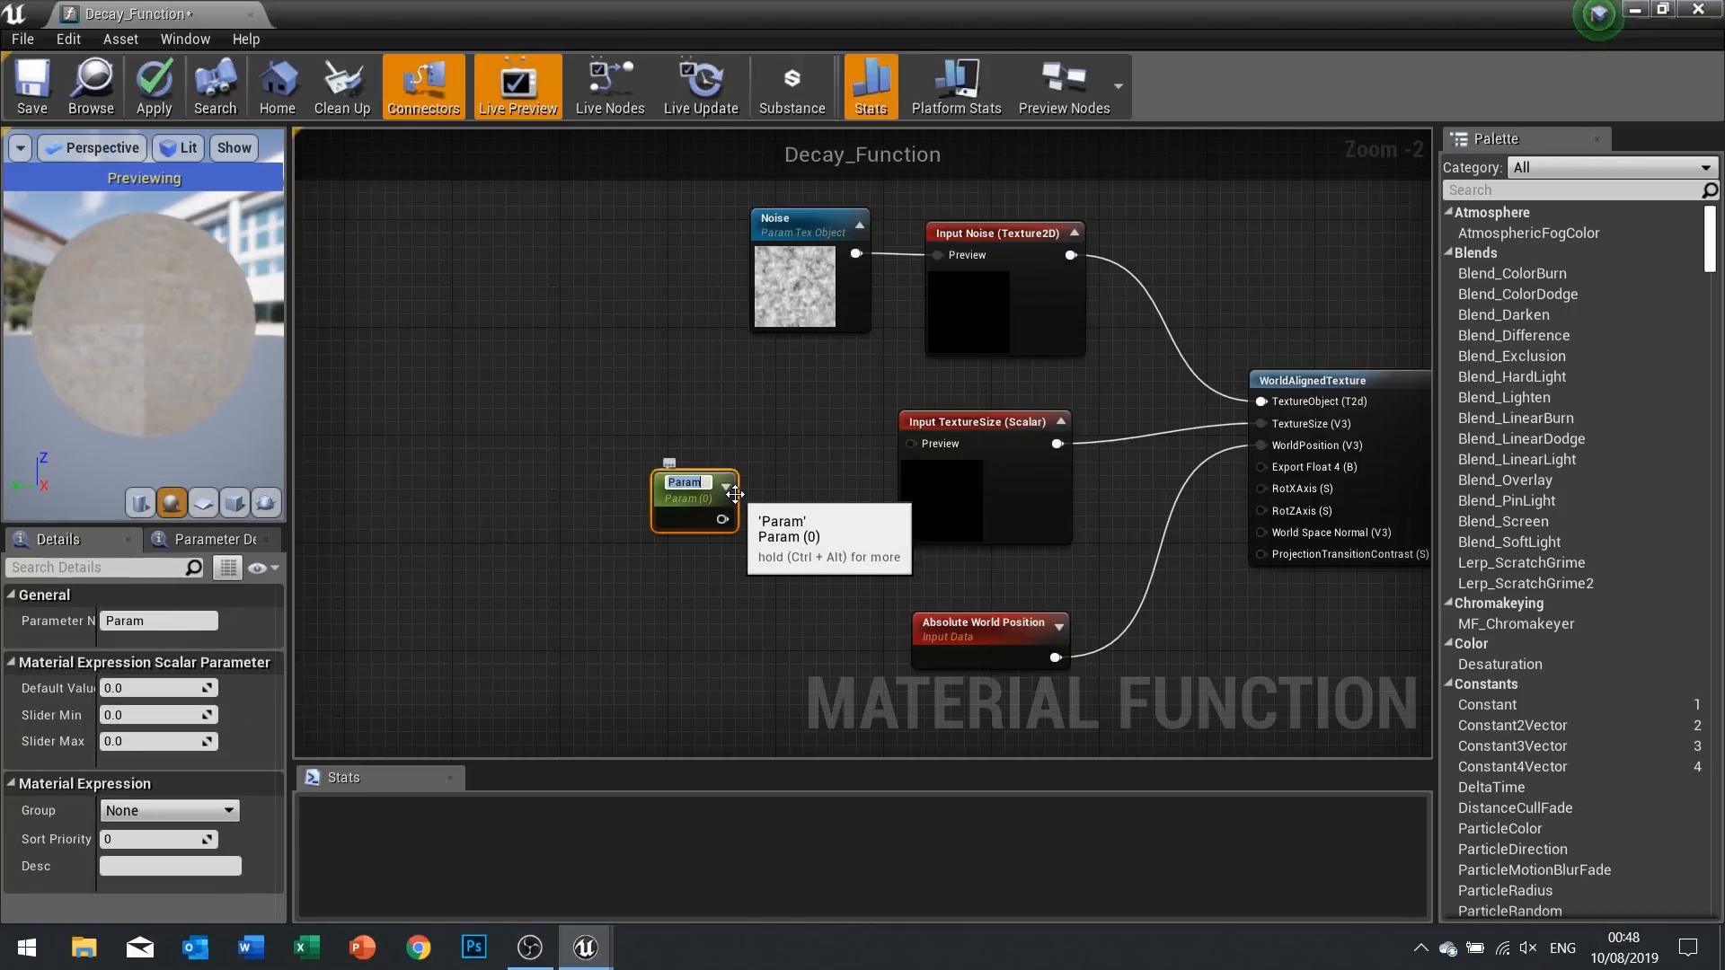
key(Return)
drag(722, 517, 936, 446)
drag(679, 499, 678, 421)
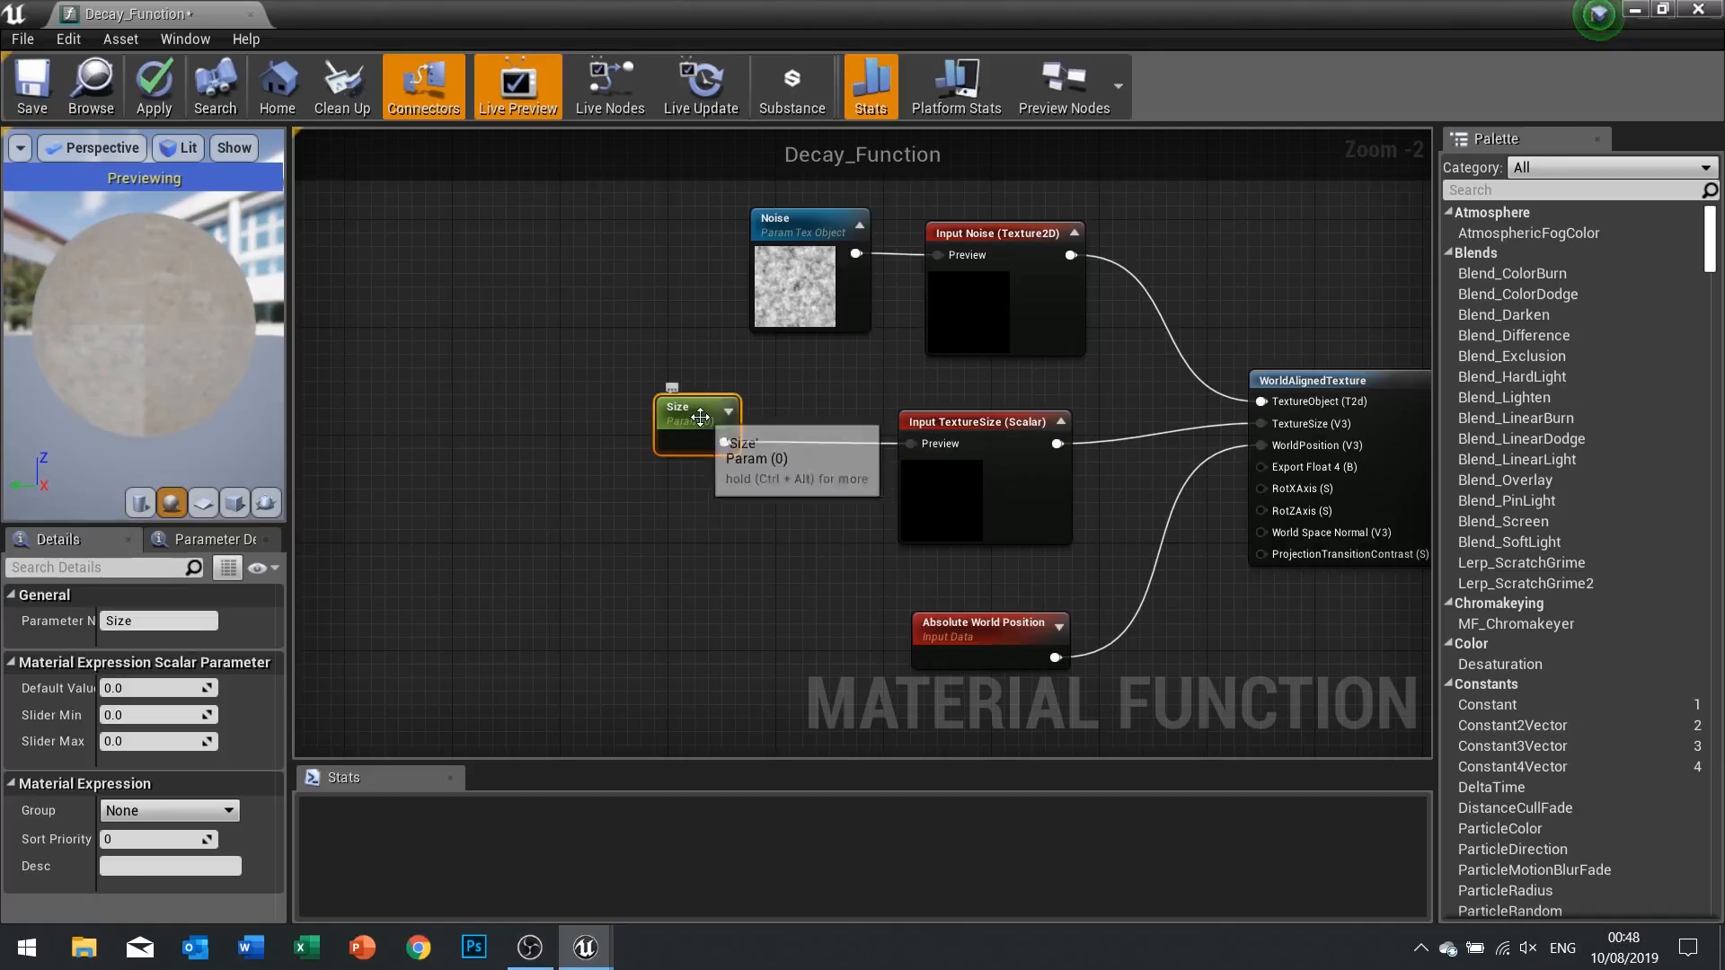
Set the Size parameter's default value to 100
click(157, 689)
text(1)
key(BackSpace)
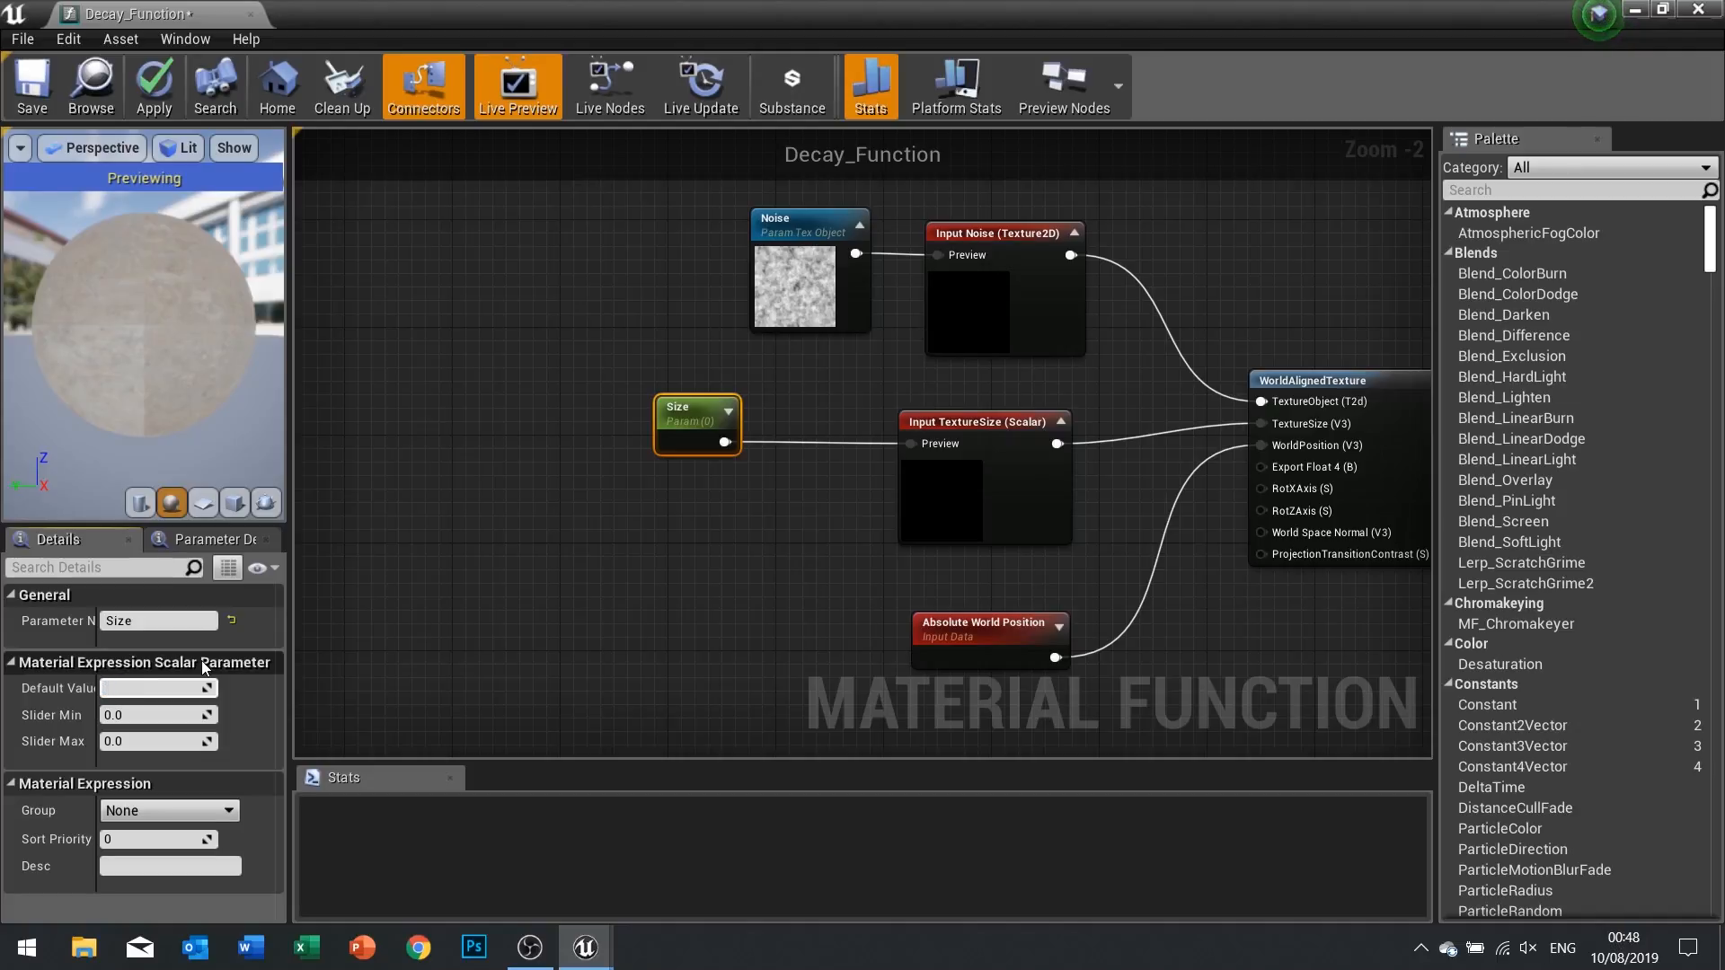
text(100)
key(Return)
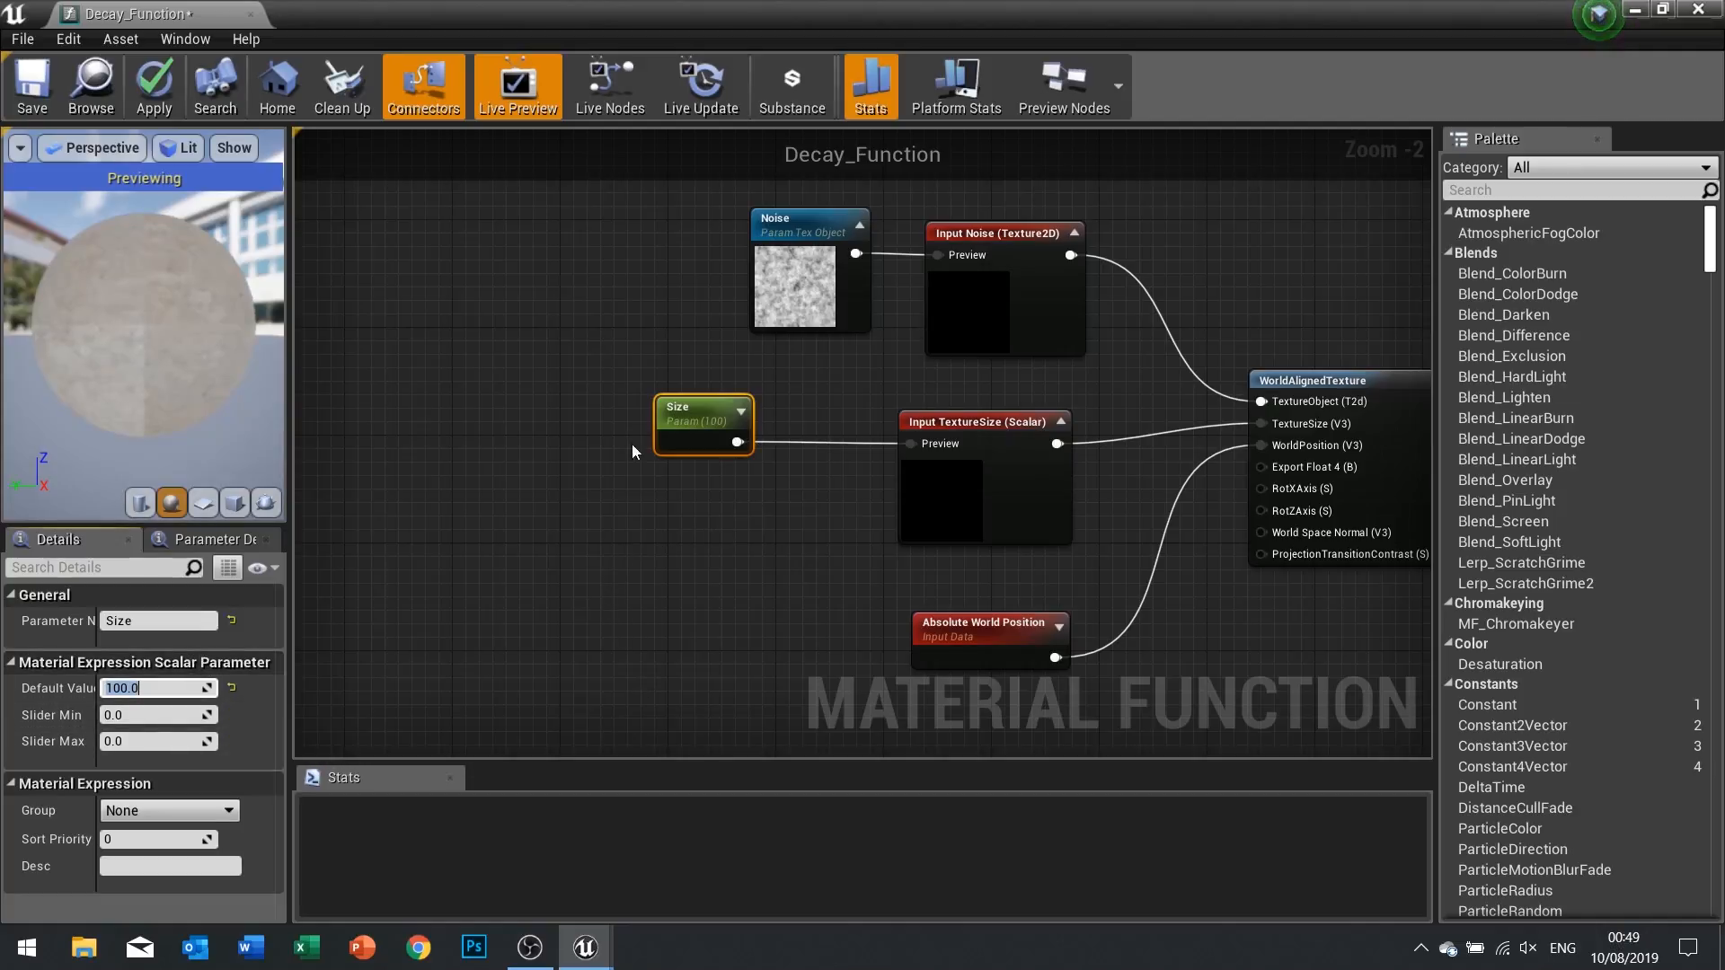
Review the input nodes feeding WorldAlignedTexture and the texture Lerp network above them
right_drag(1030, 349, 752, 381)
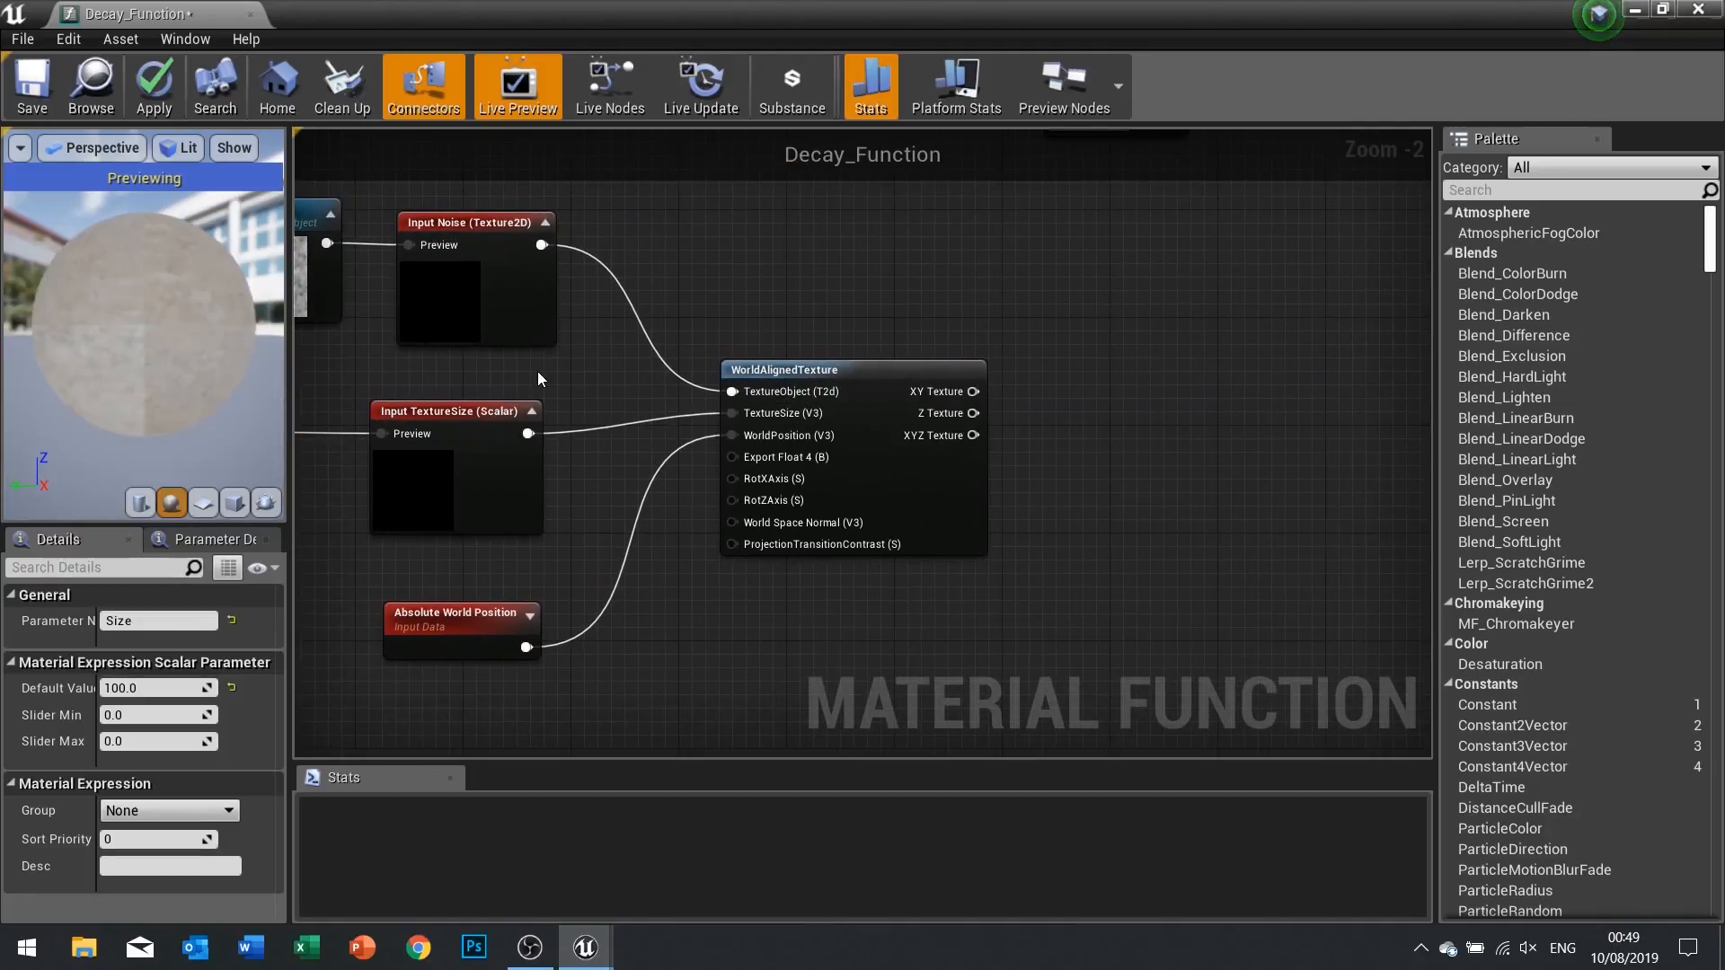
right_drag(537, 371, 701, 379)
drag(333, 236, 597, 633)
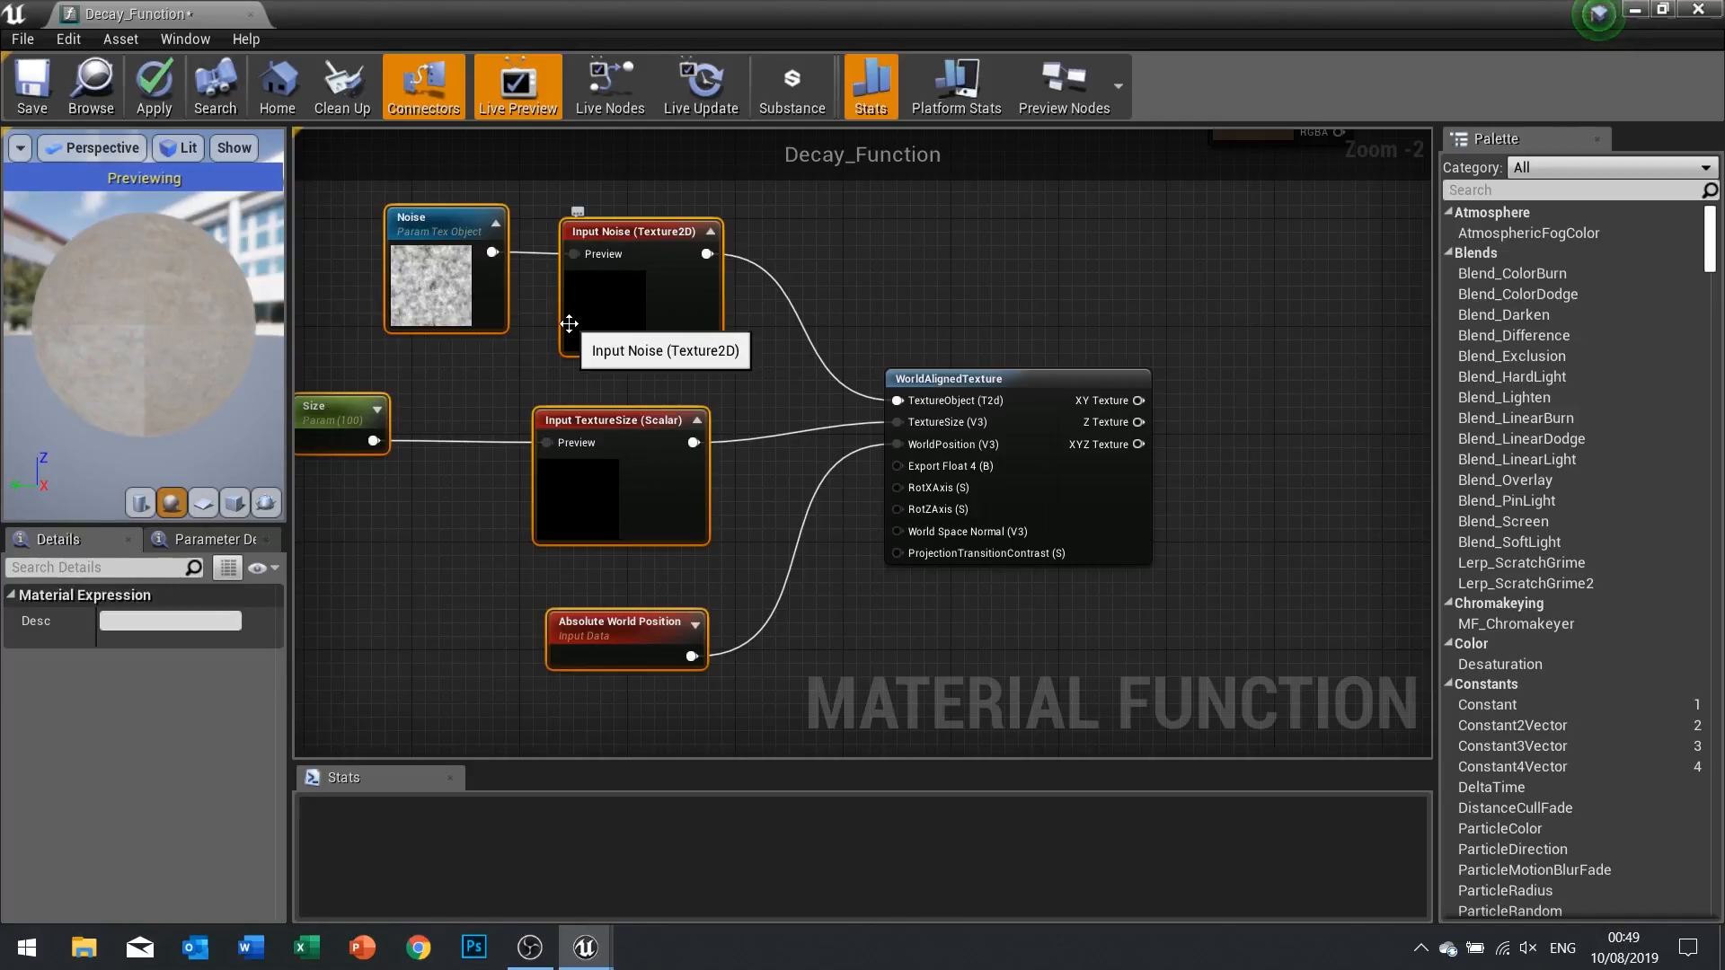
drag(840, 321, 1107, 620)
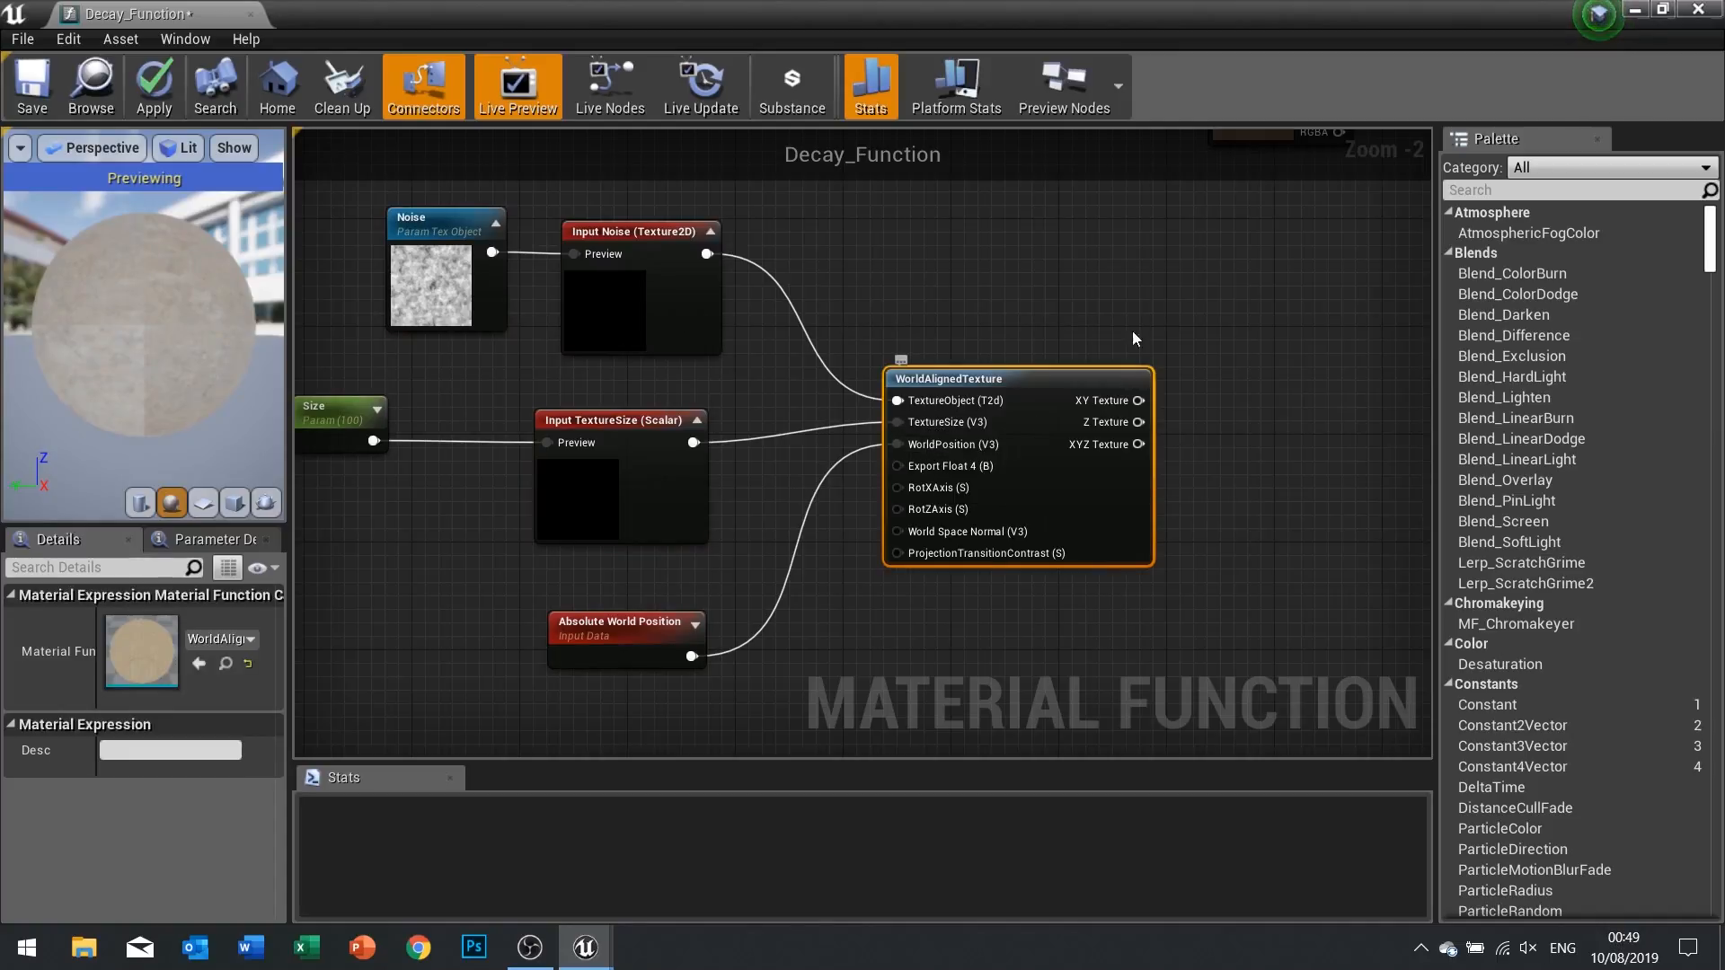
right_drag(799, 257, 686, 270)
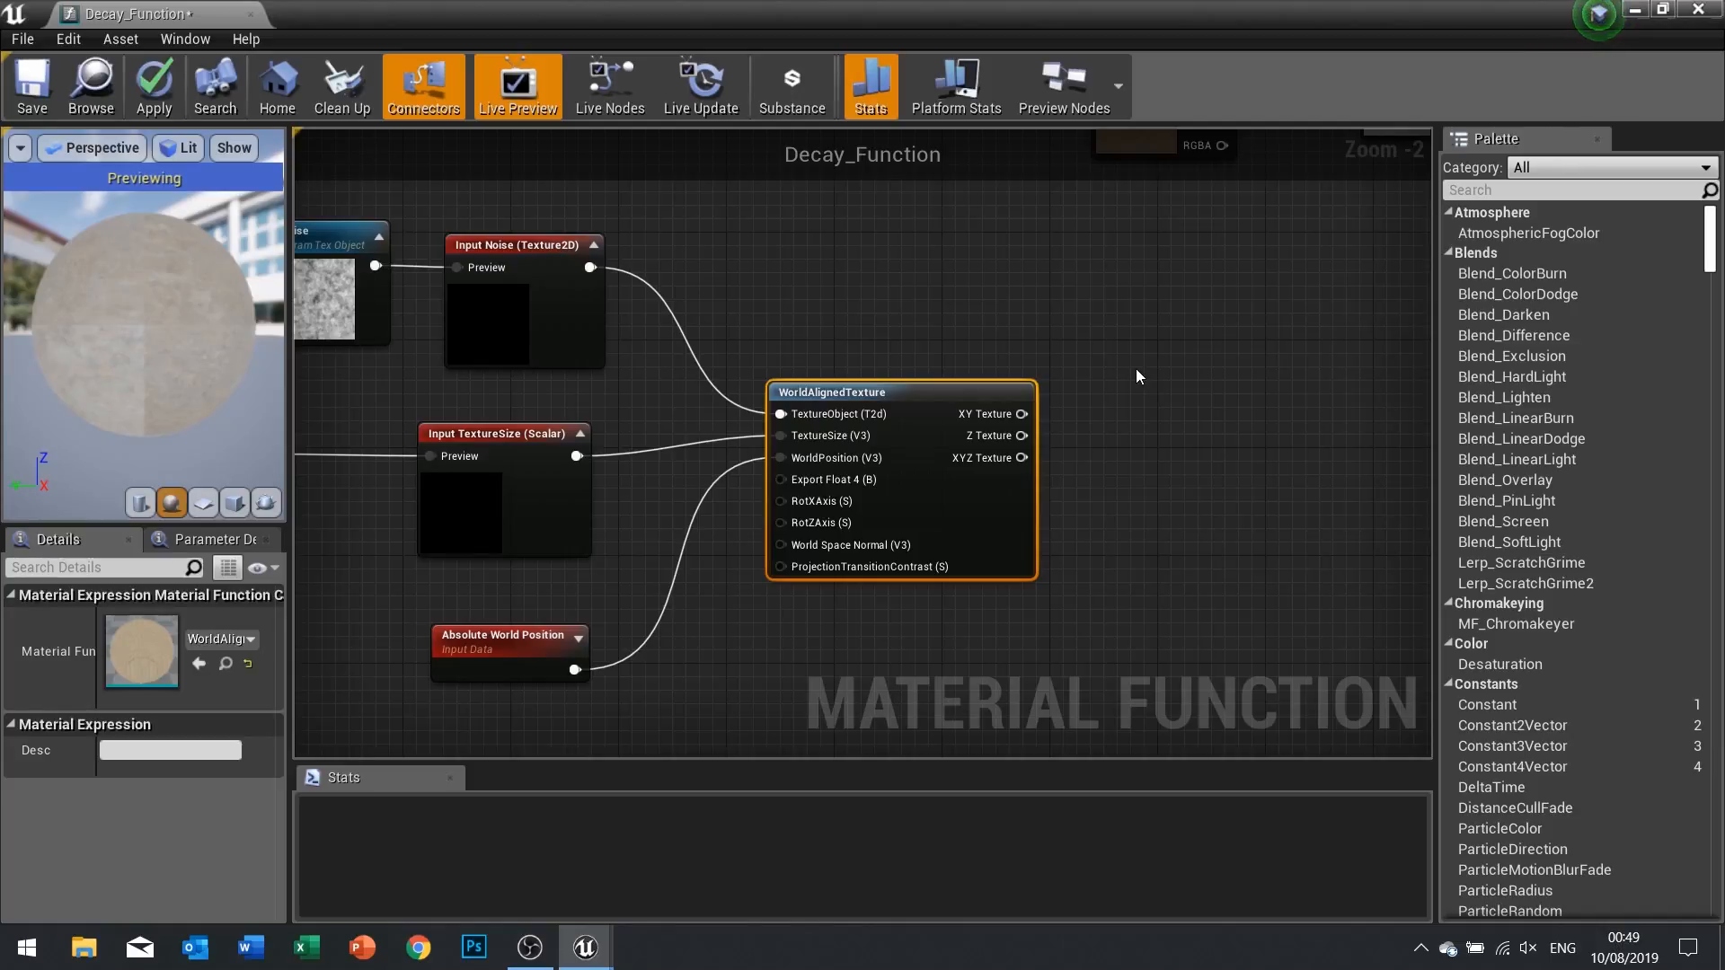
right_drag(1135, 368, 913, 626)
scroll(952, 584, down, 2)
right_drag(996, 536, 705, 347)
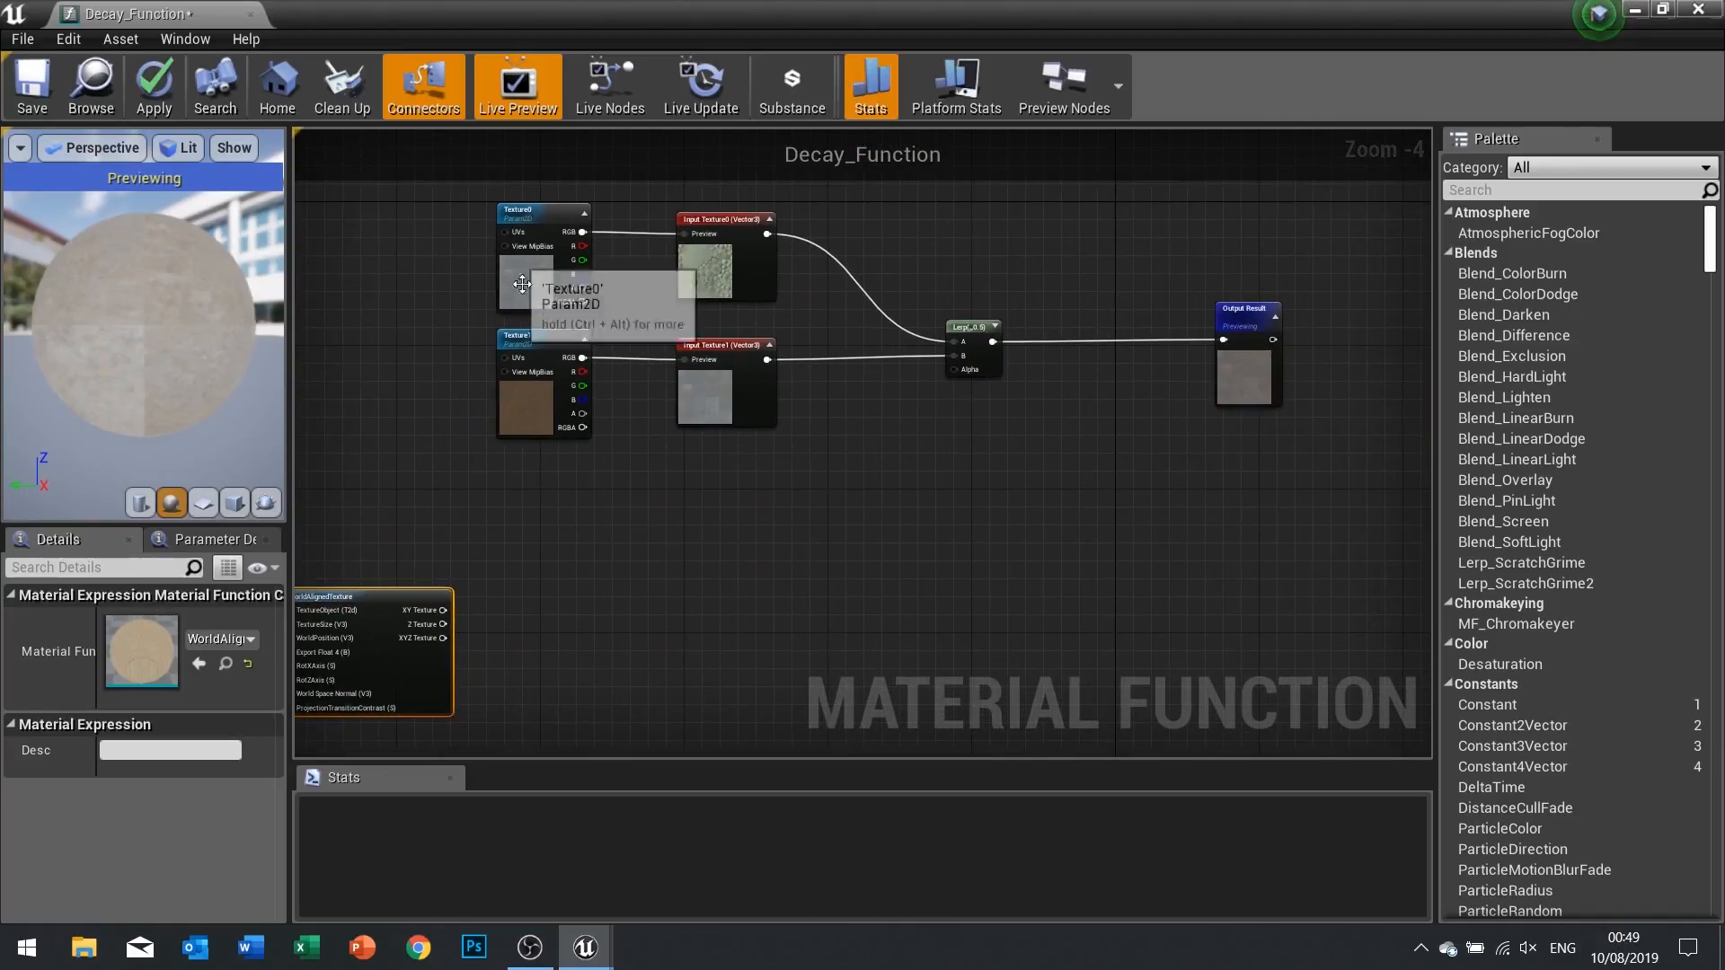
right_drag(488, 616, 670, 339)
right_drag(584, 504, 766, 576)
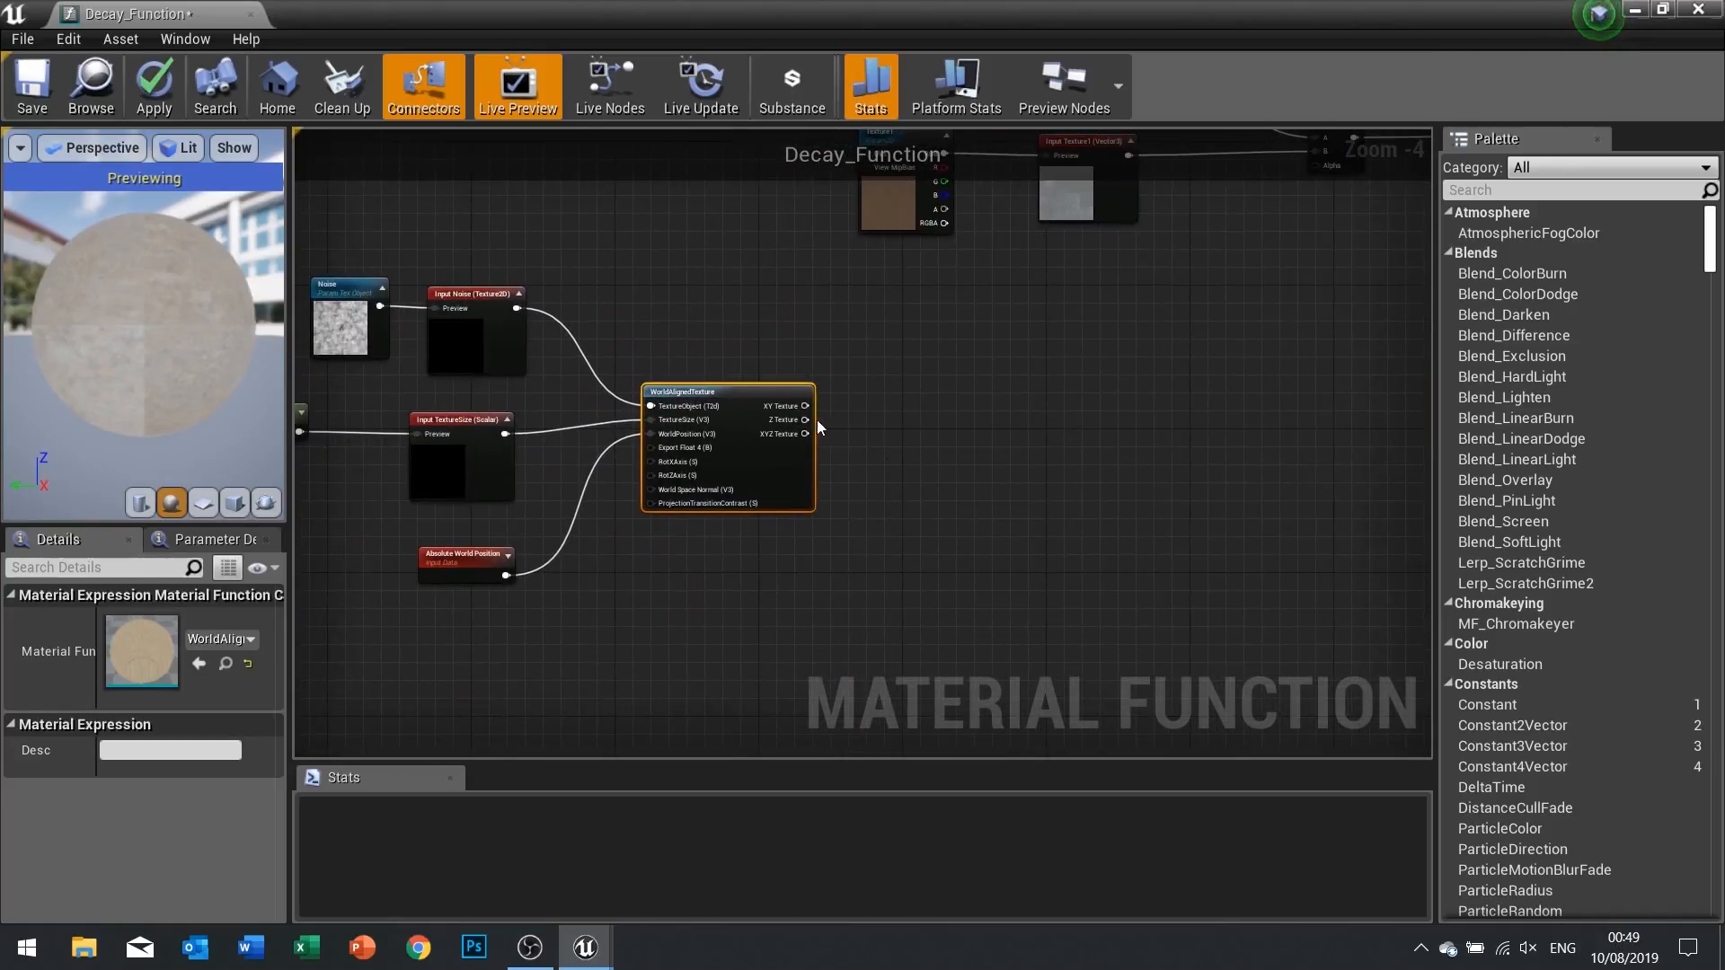
Add a ComponentMask node fed by WorldAlignedTexture's XYZ Texture output, level with that output, and restrict it to the R channel
scroll(799, 433, up, 1)
scroll(796, 433, up, 3)
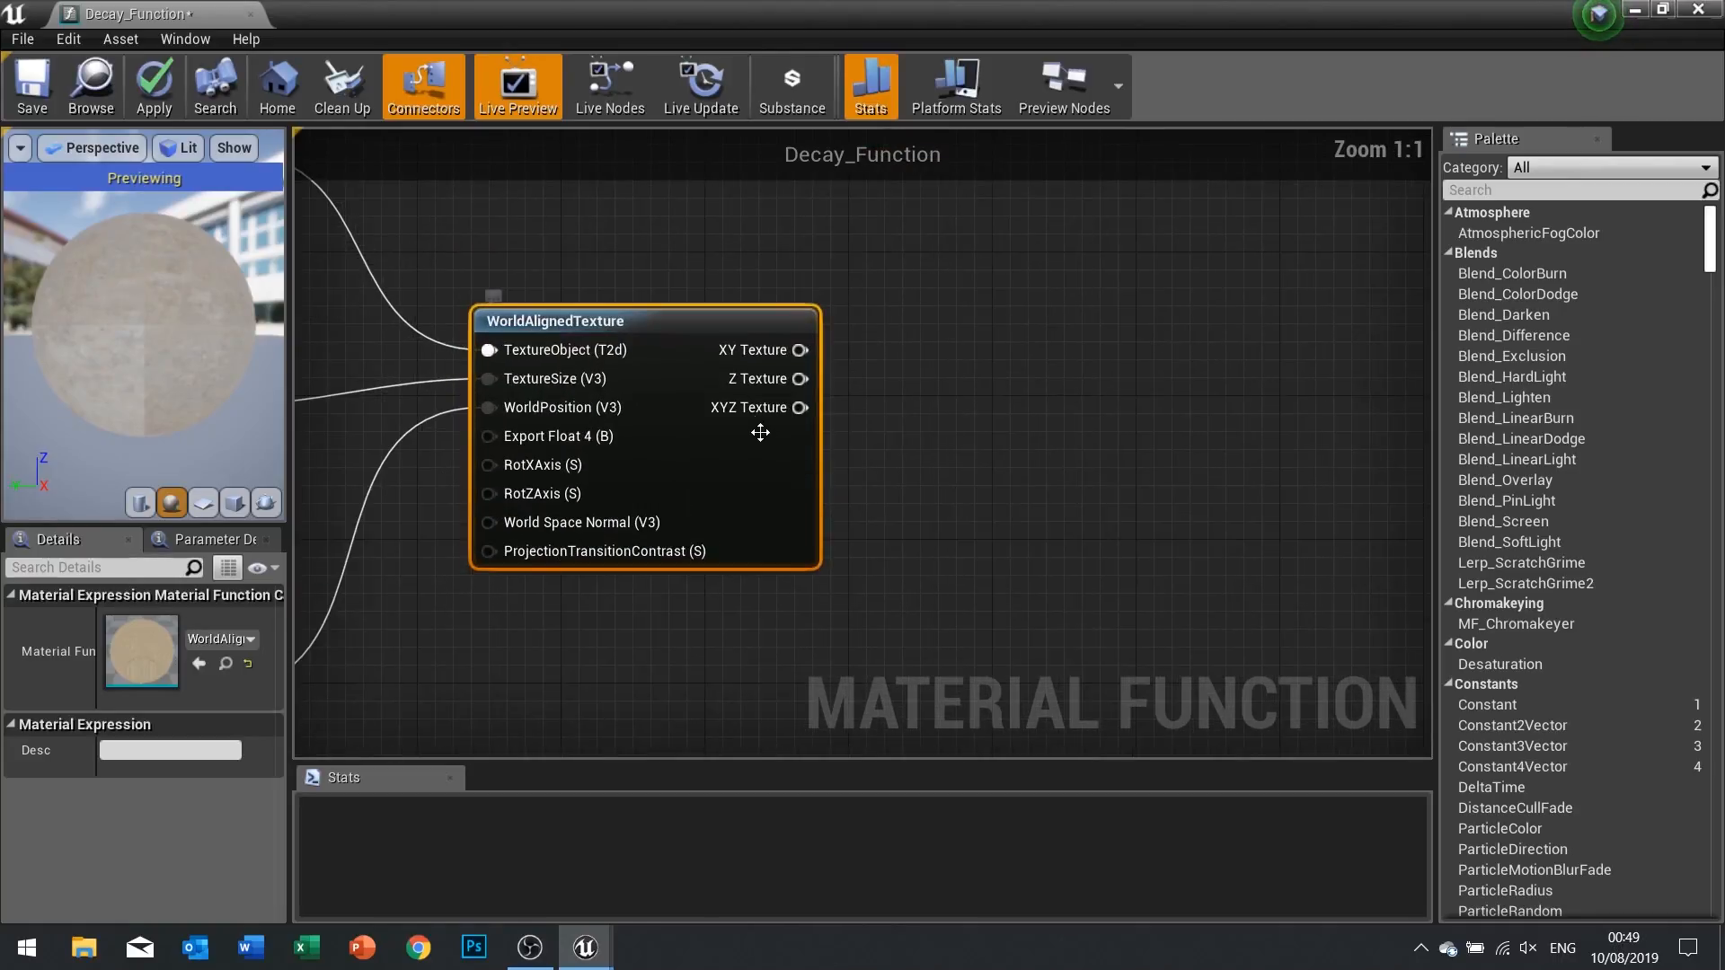
drag(800, 407, 979, 411)
text(mask)
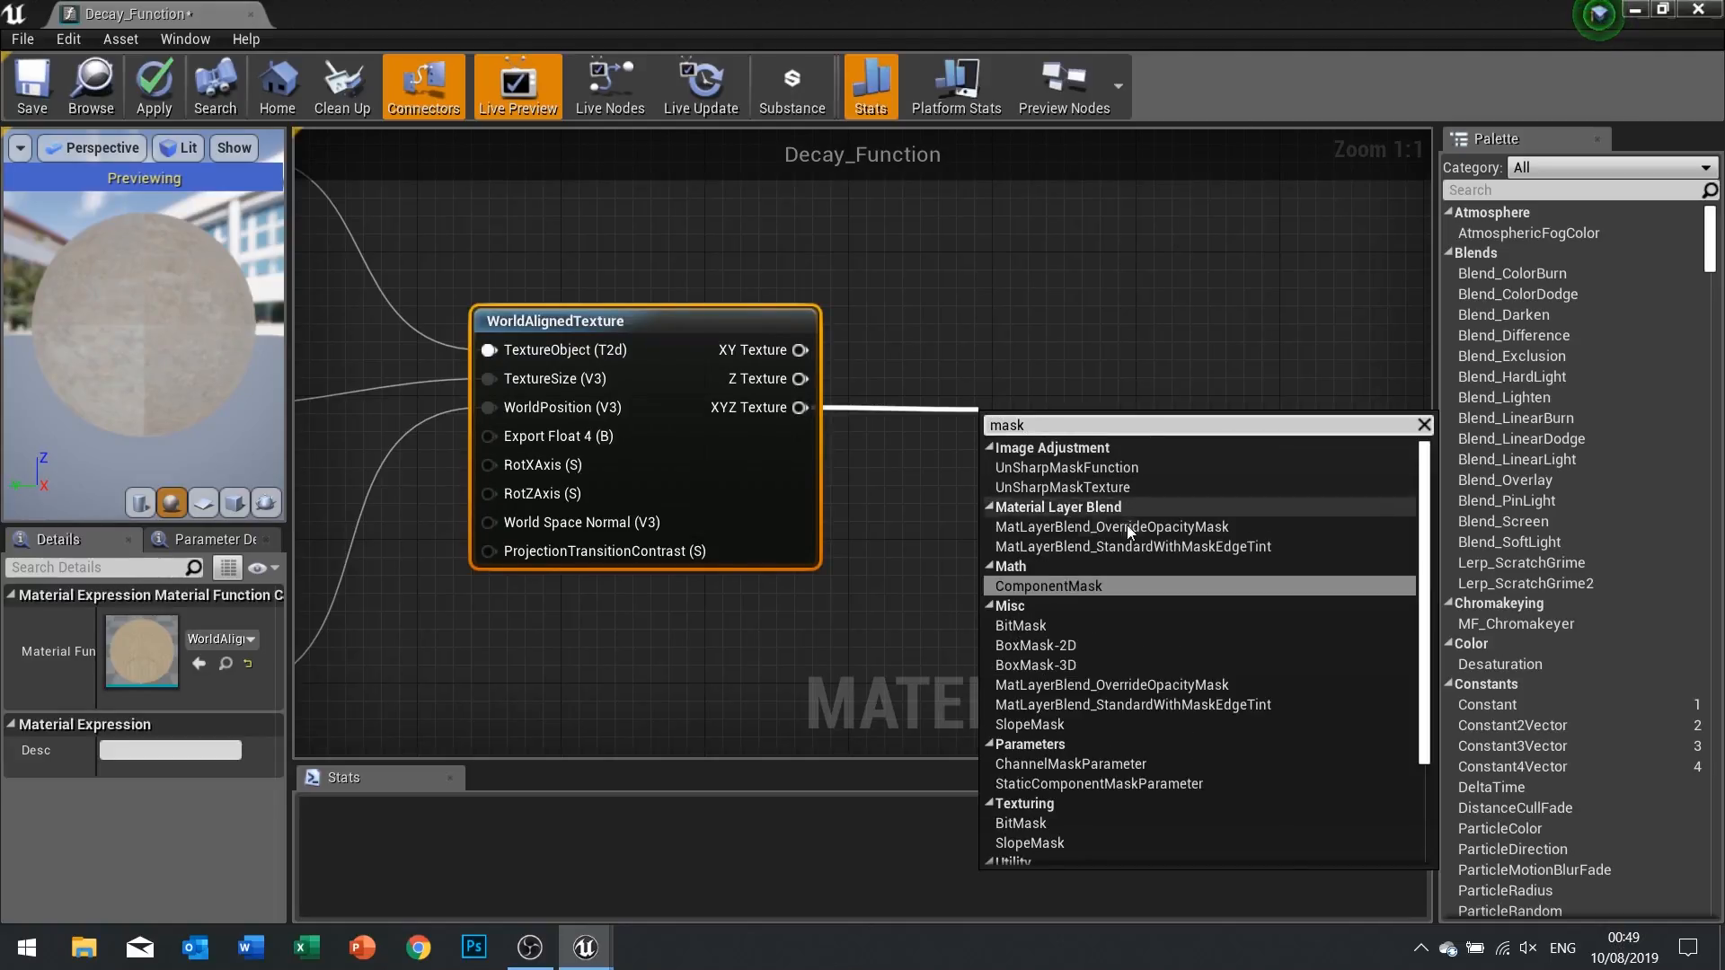
click(1070, 586)
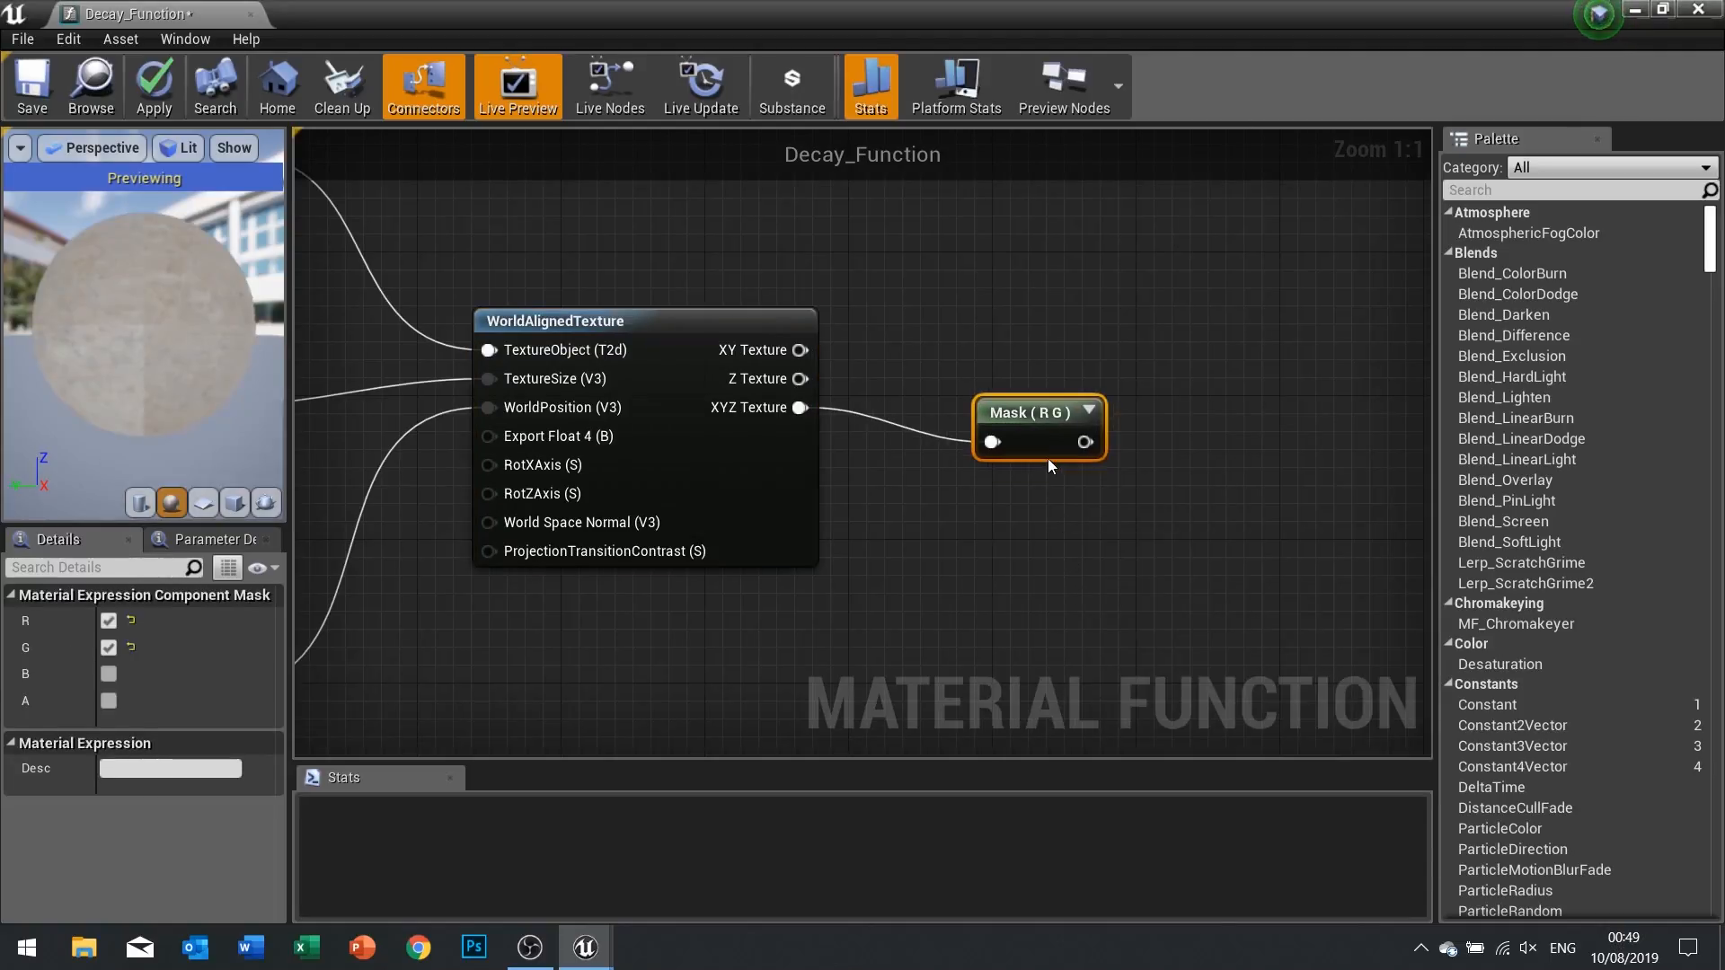
drag(1048, 458, 1011, 424)
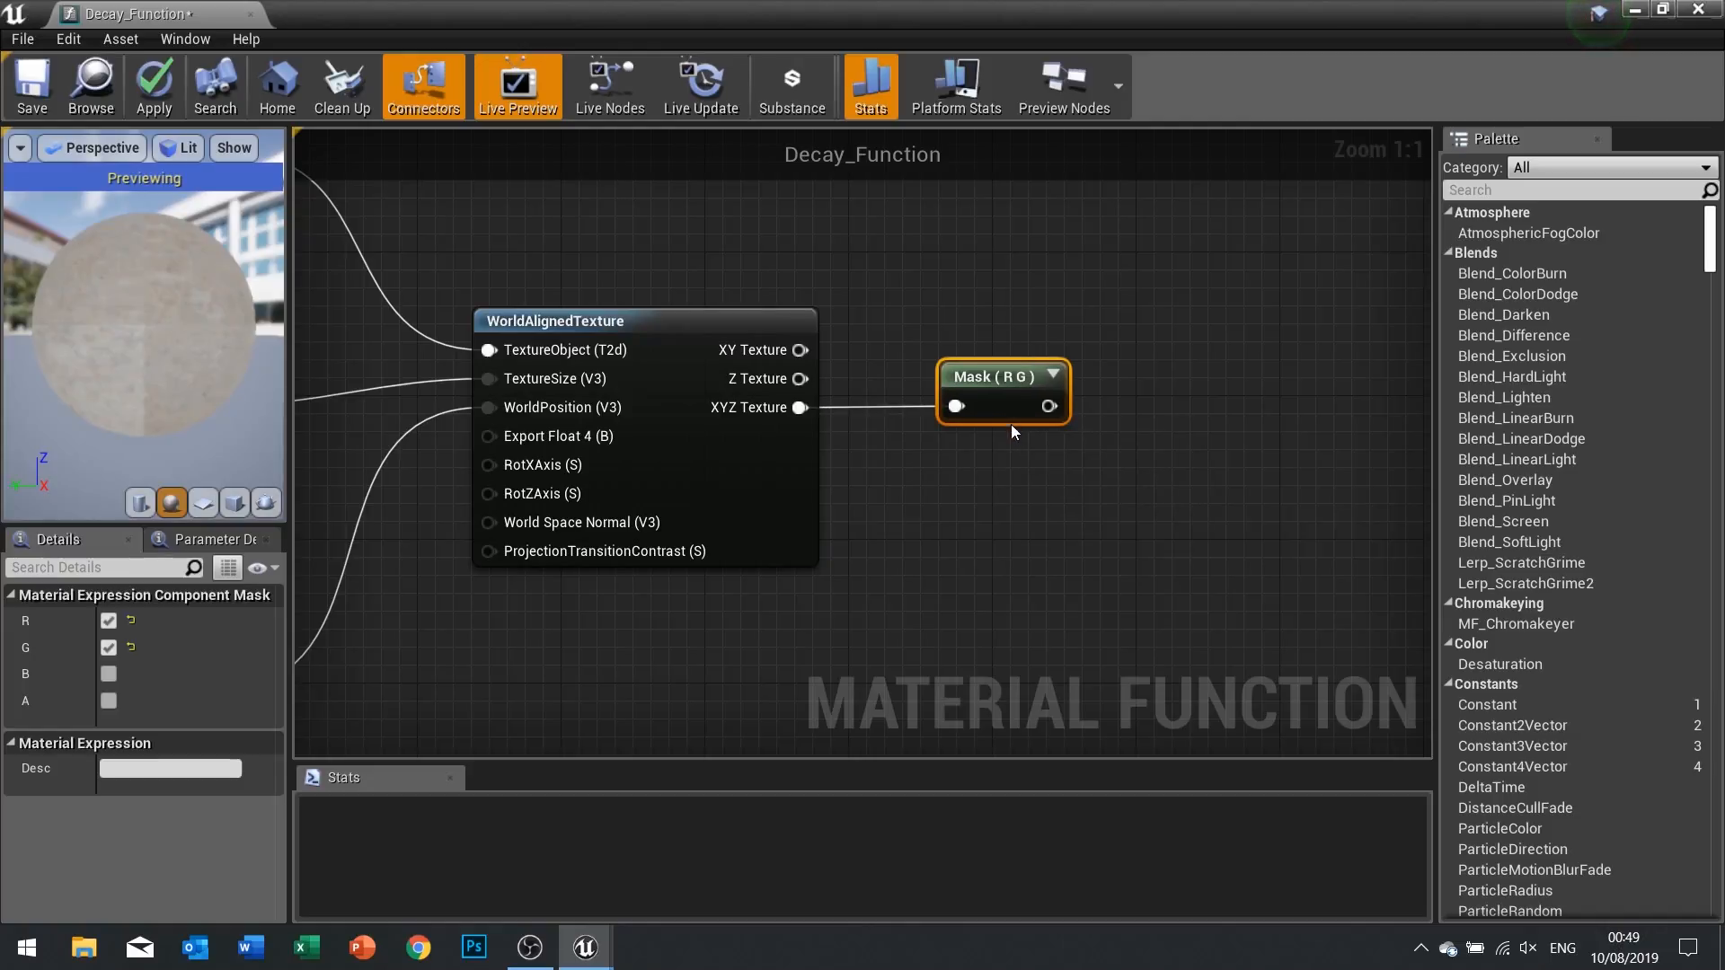
click(107, 647)
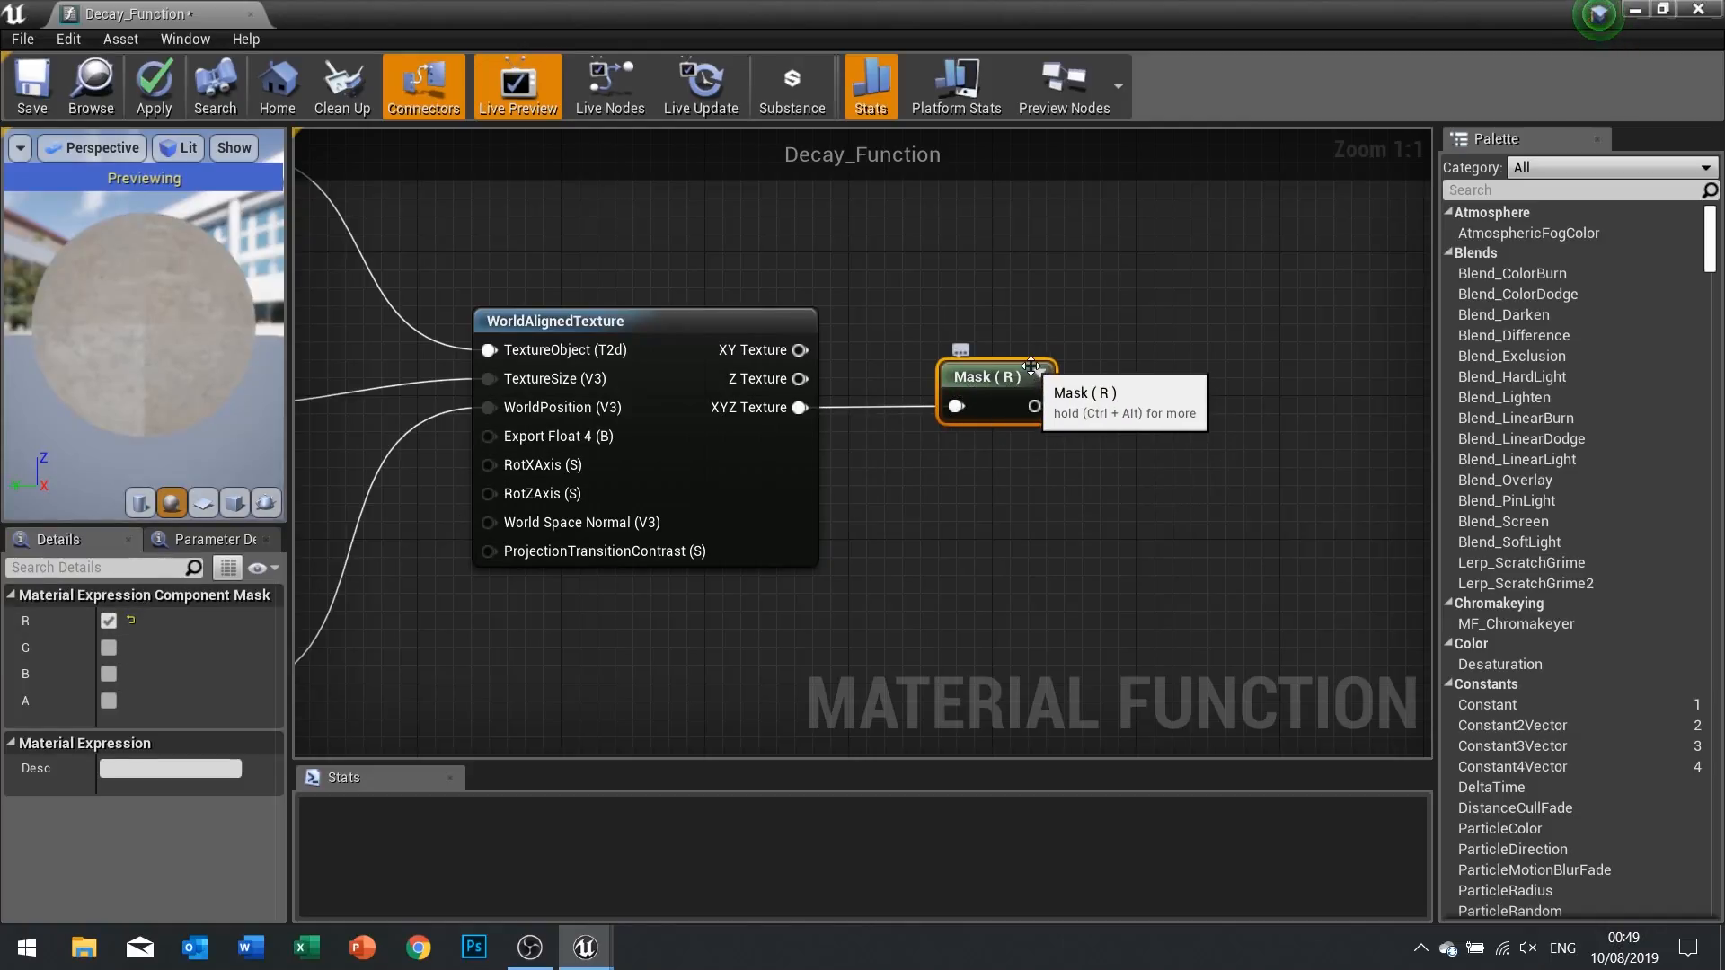
drag(901, 335, 1119, 434)
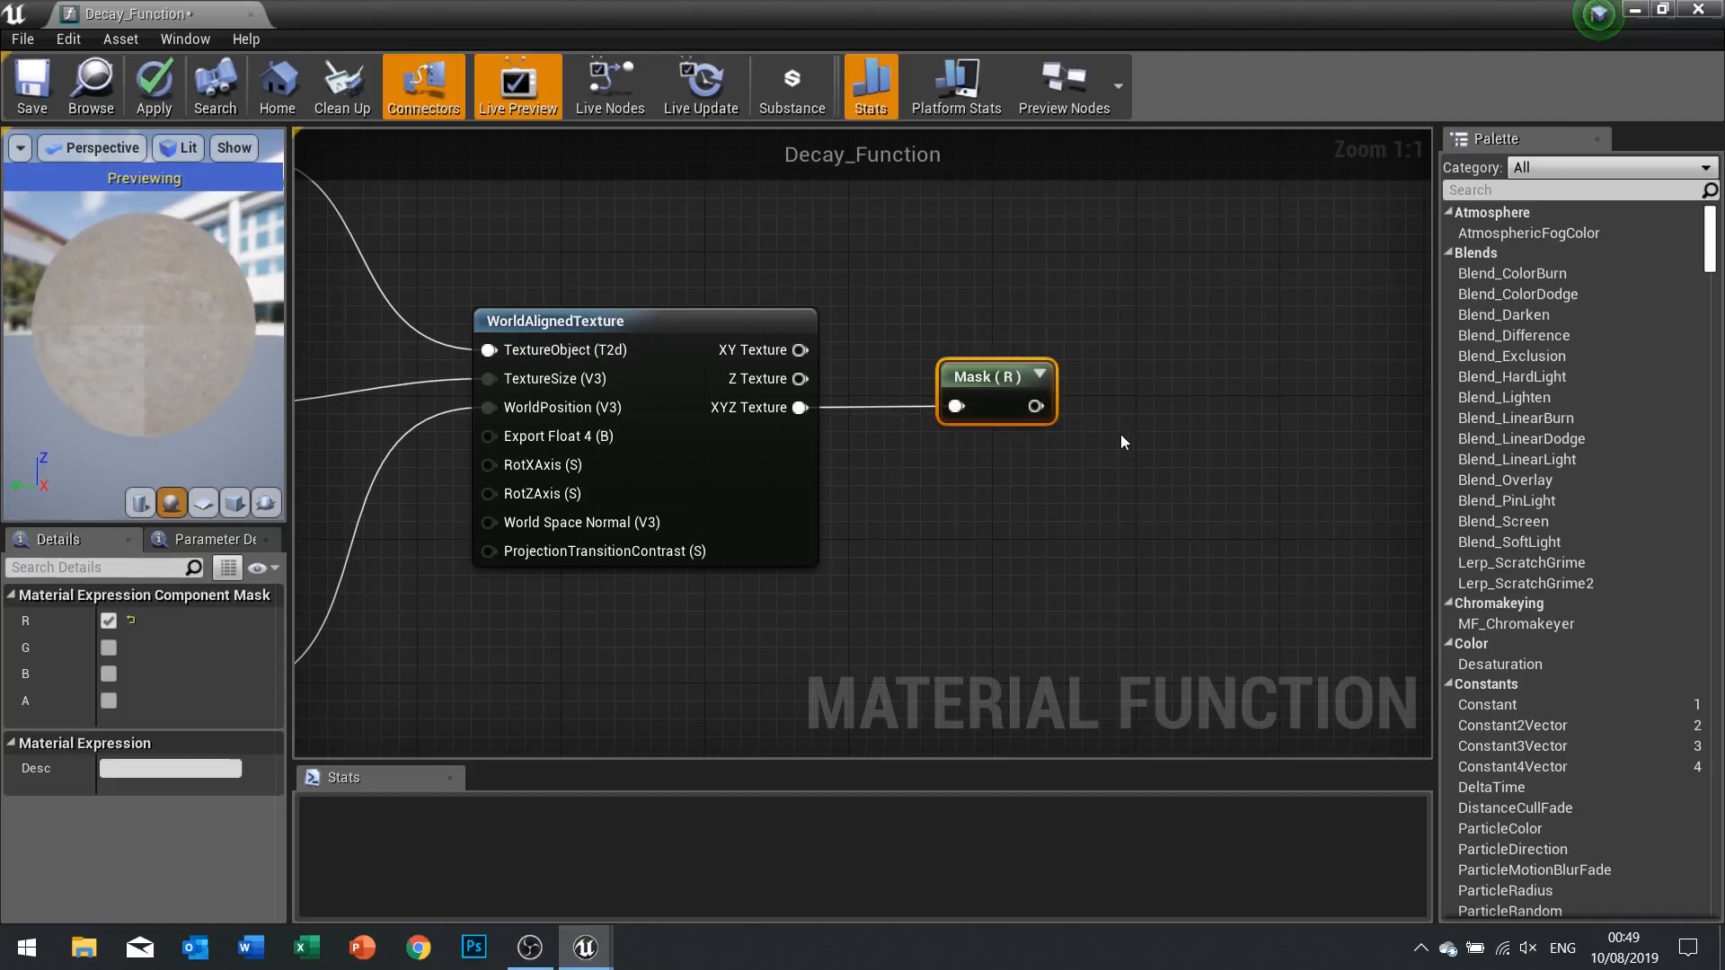
right_drag(438, 574, 915, 632)
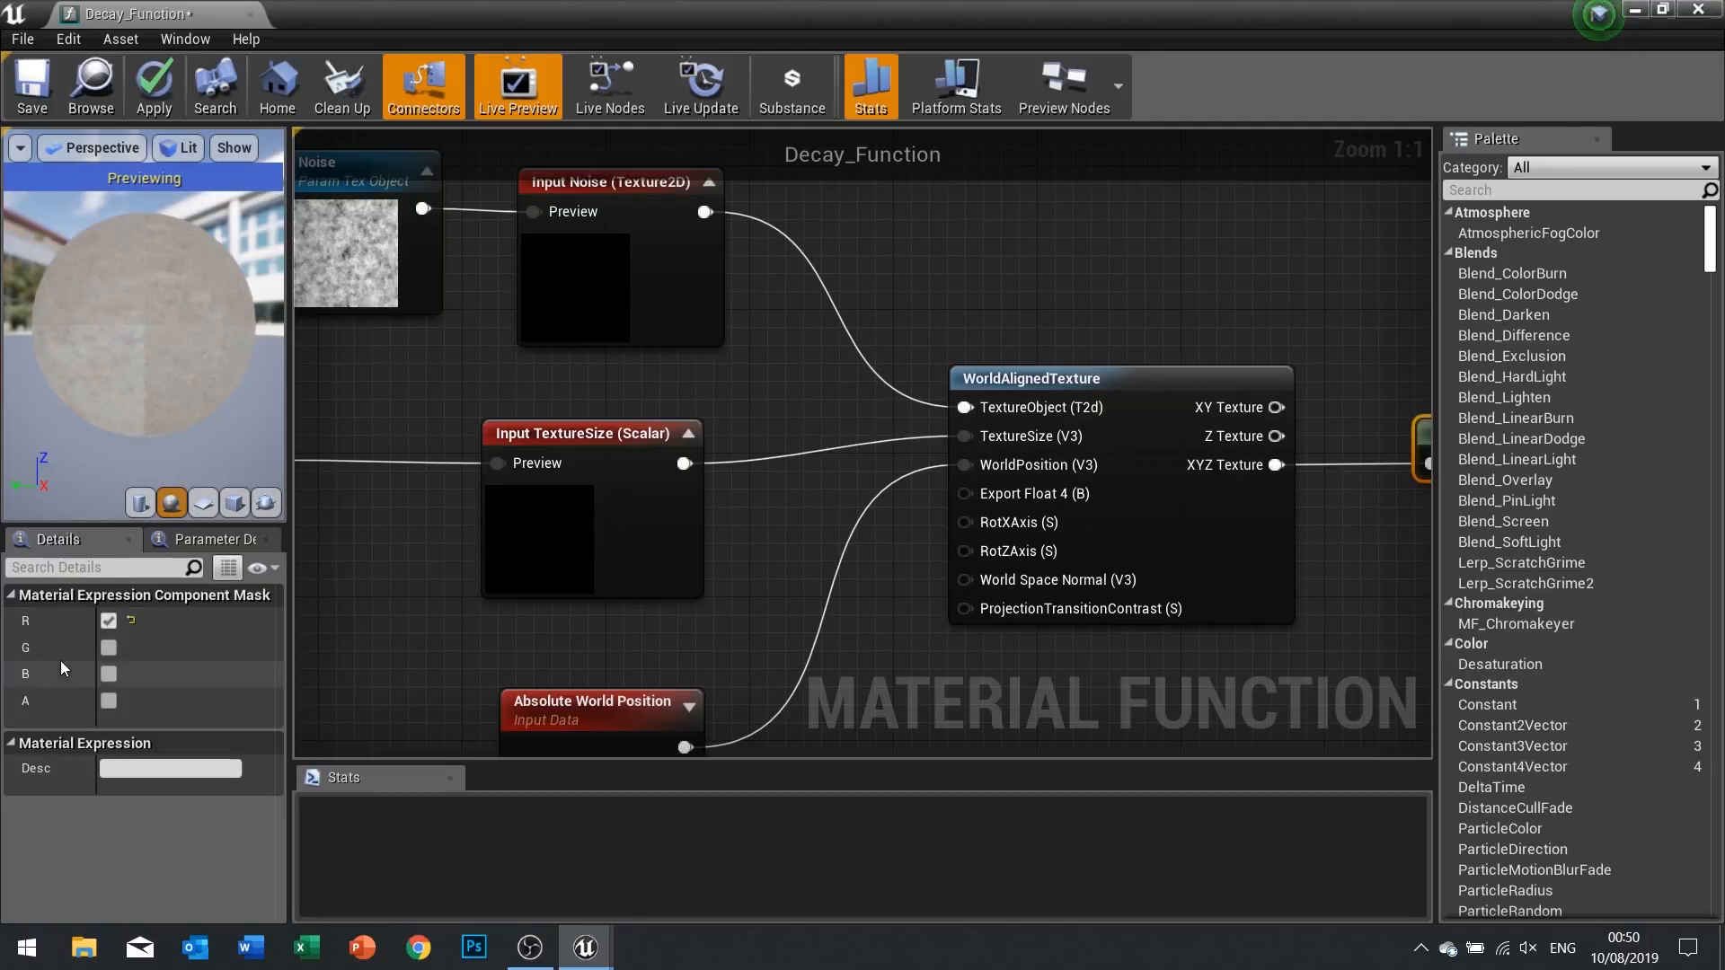
right_drag(885, 500, 471, 493)
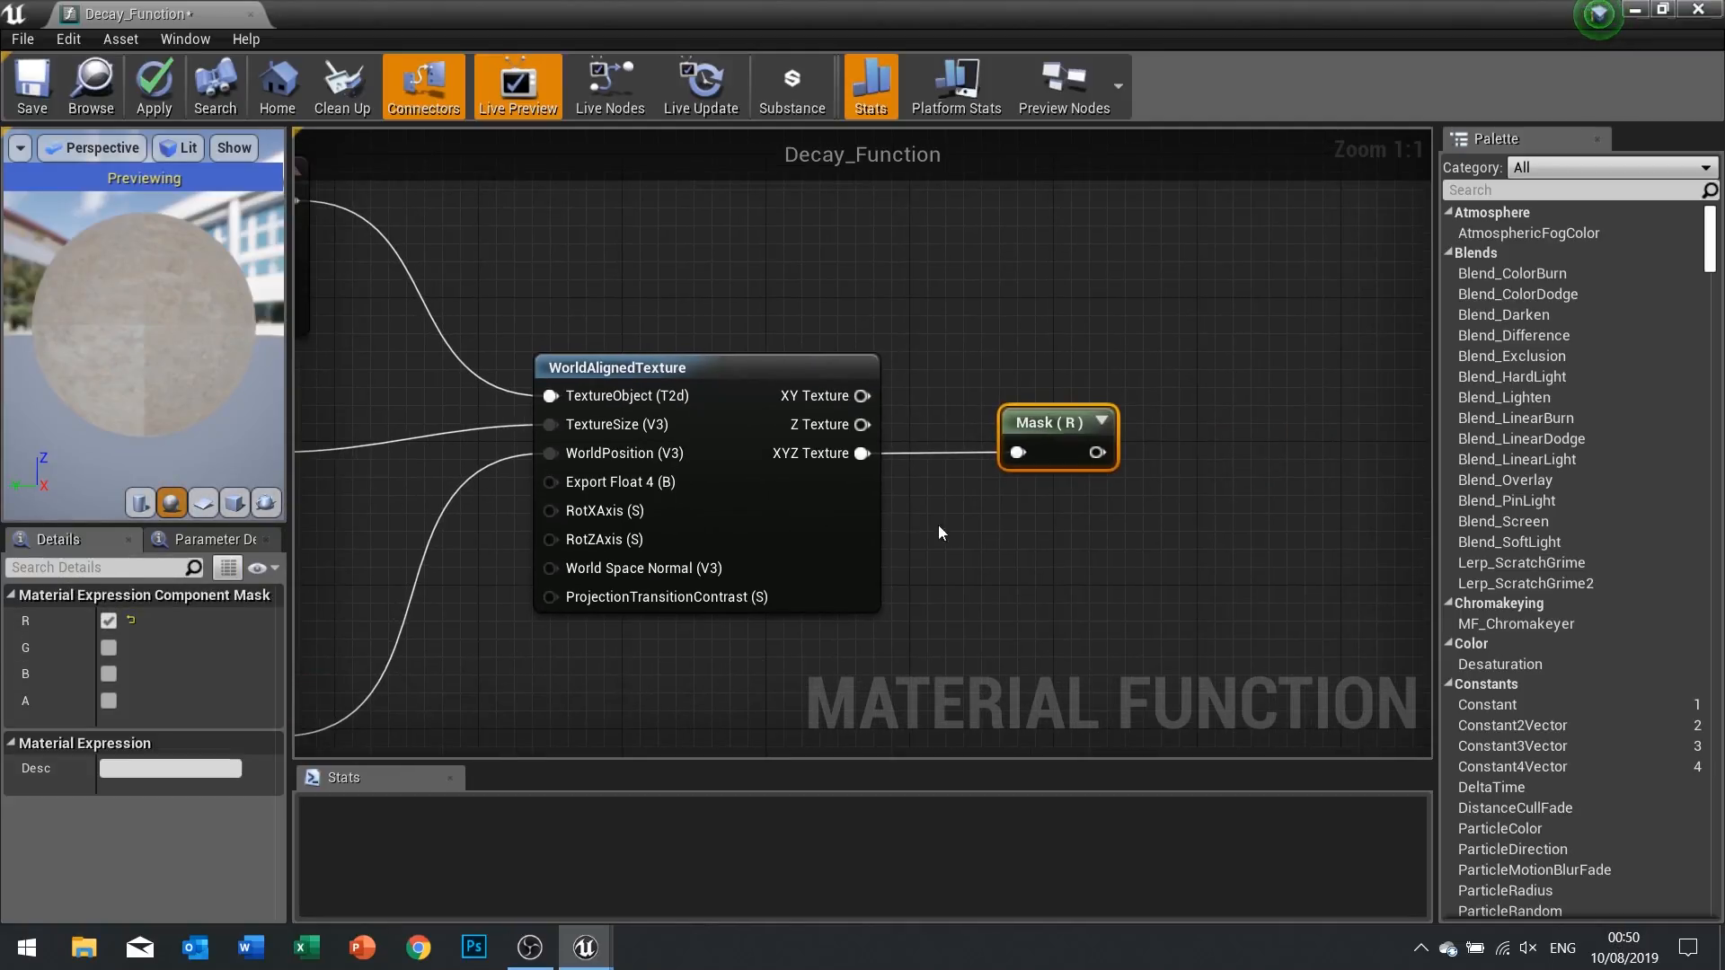
right_drag(925, 521, 567, 525)
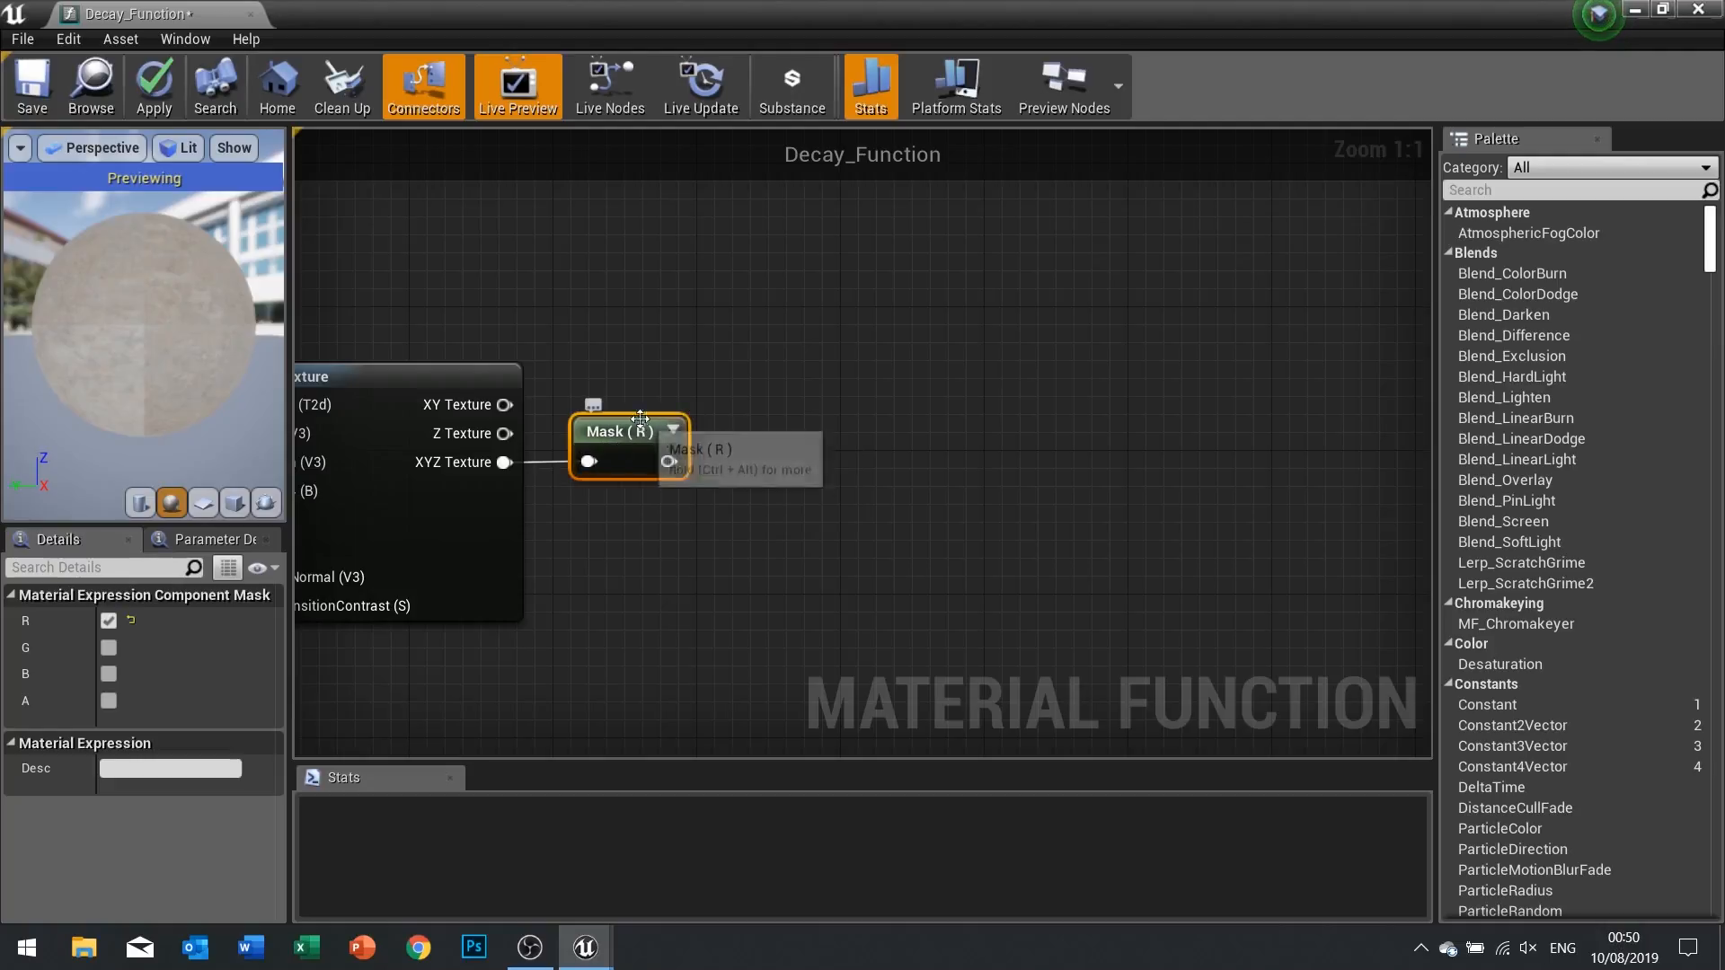
Add an If node beside the Mask (R) node, connect the mask's output to its B input, and place it slightly higher
right_click(761, 431)
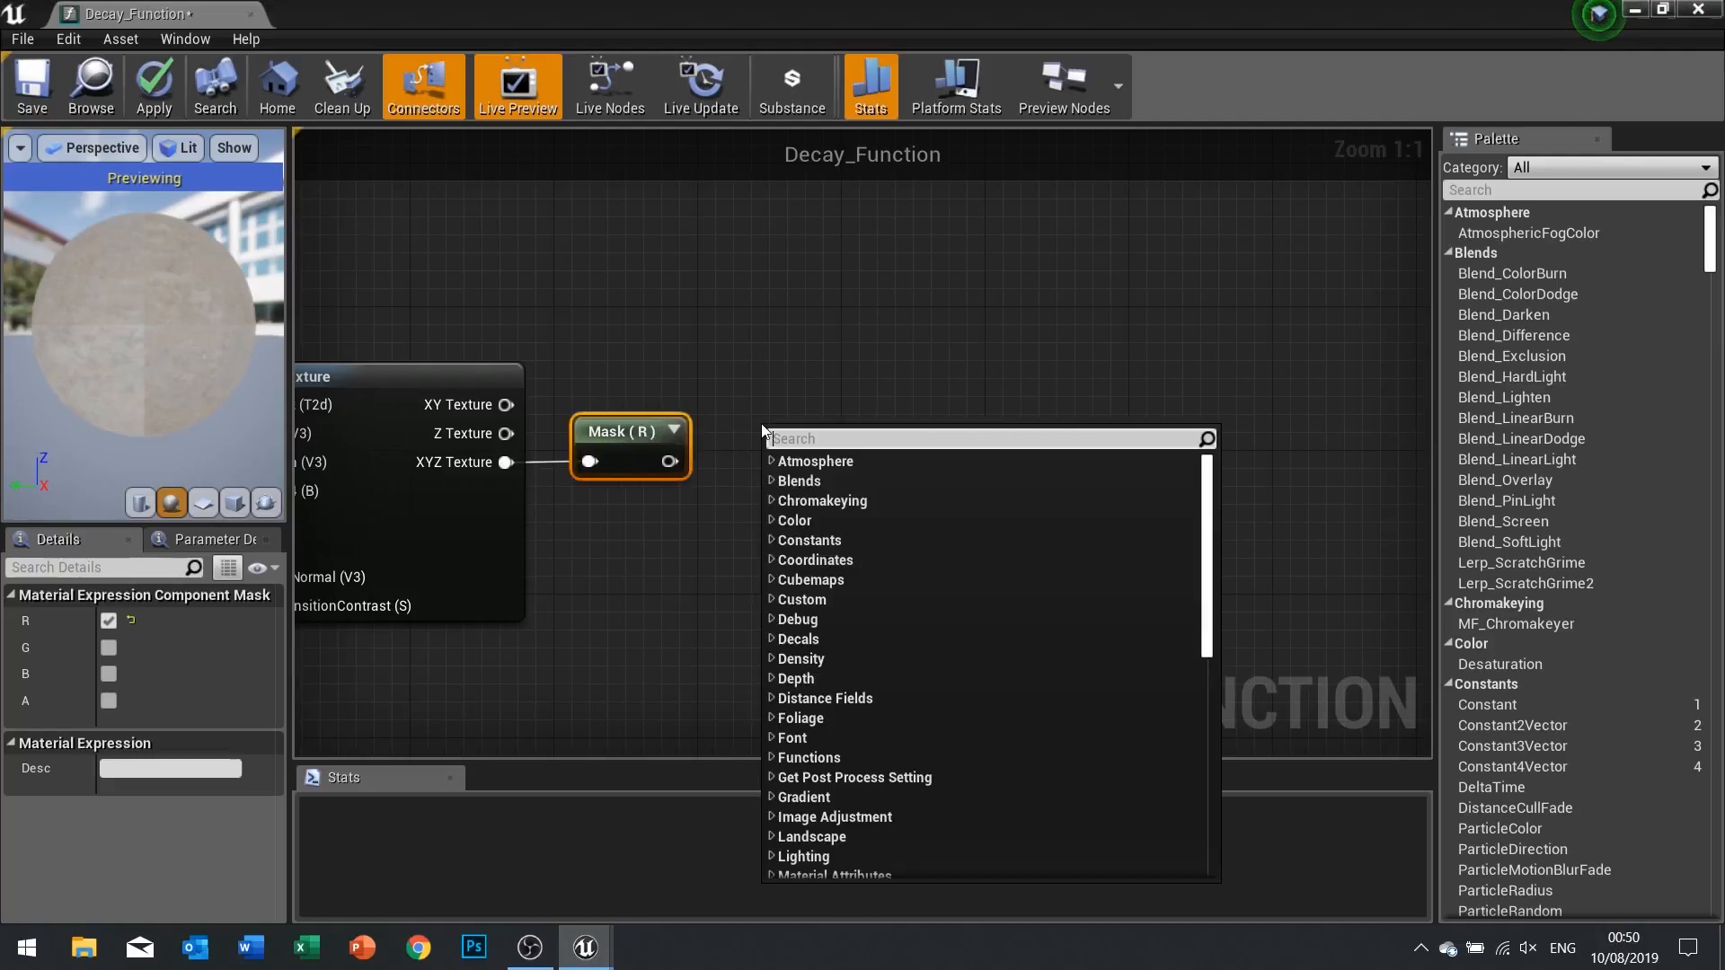
text(if)
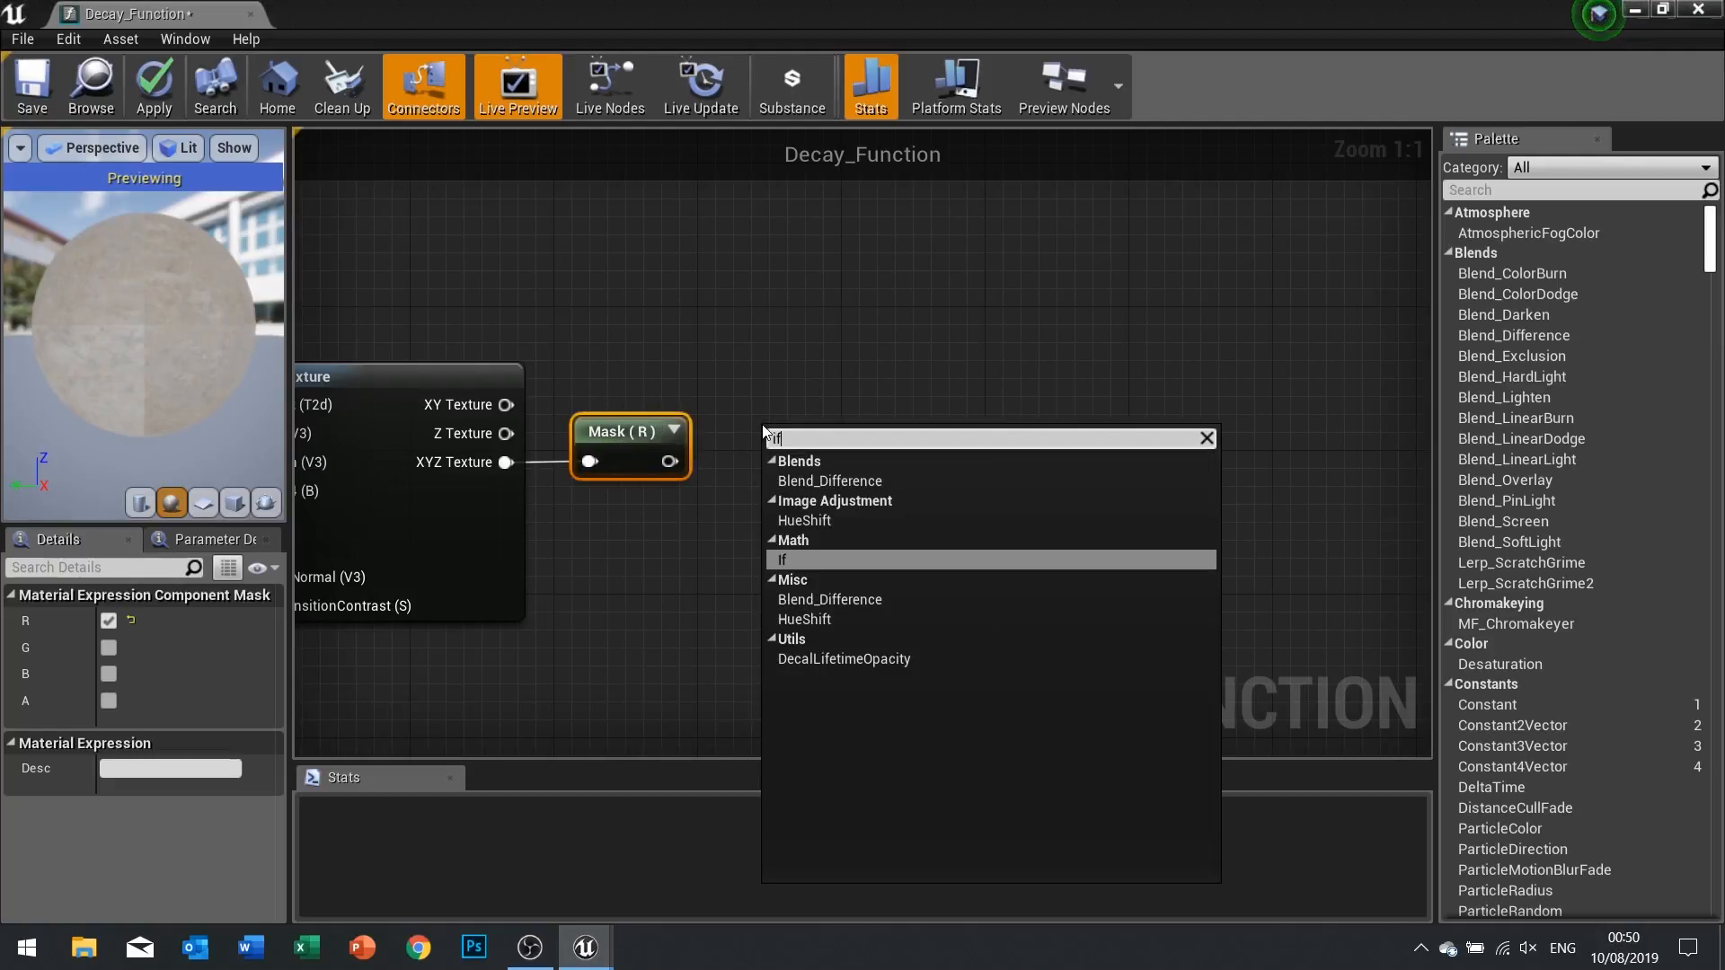
click(812, 560)
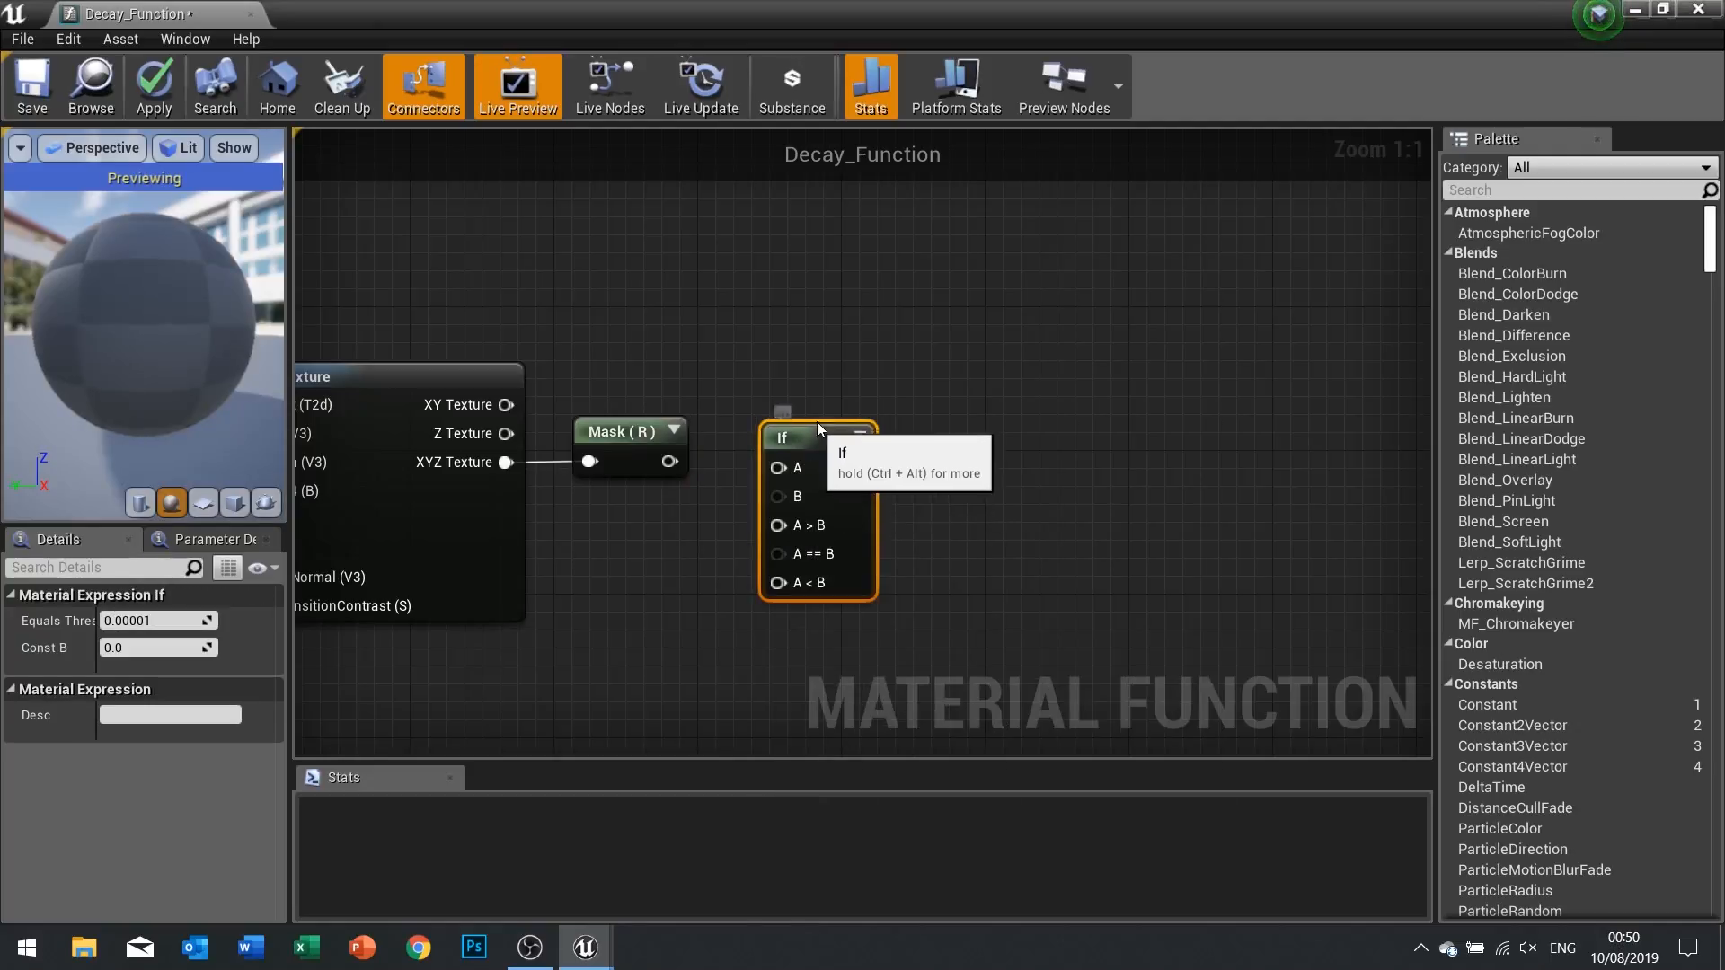
drag(814, 441, 842, 344)
drag(805, 400, 669, 461)
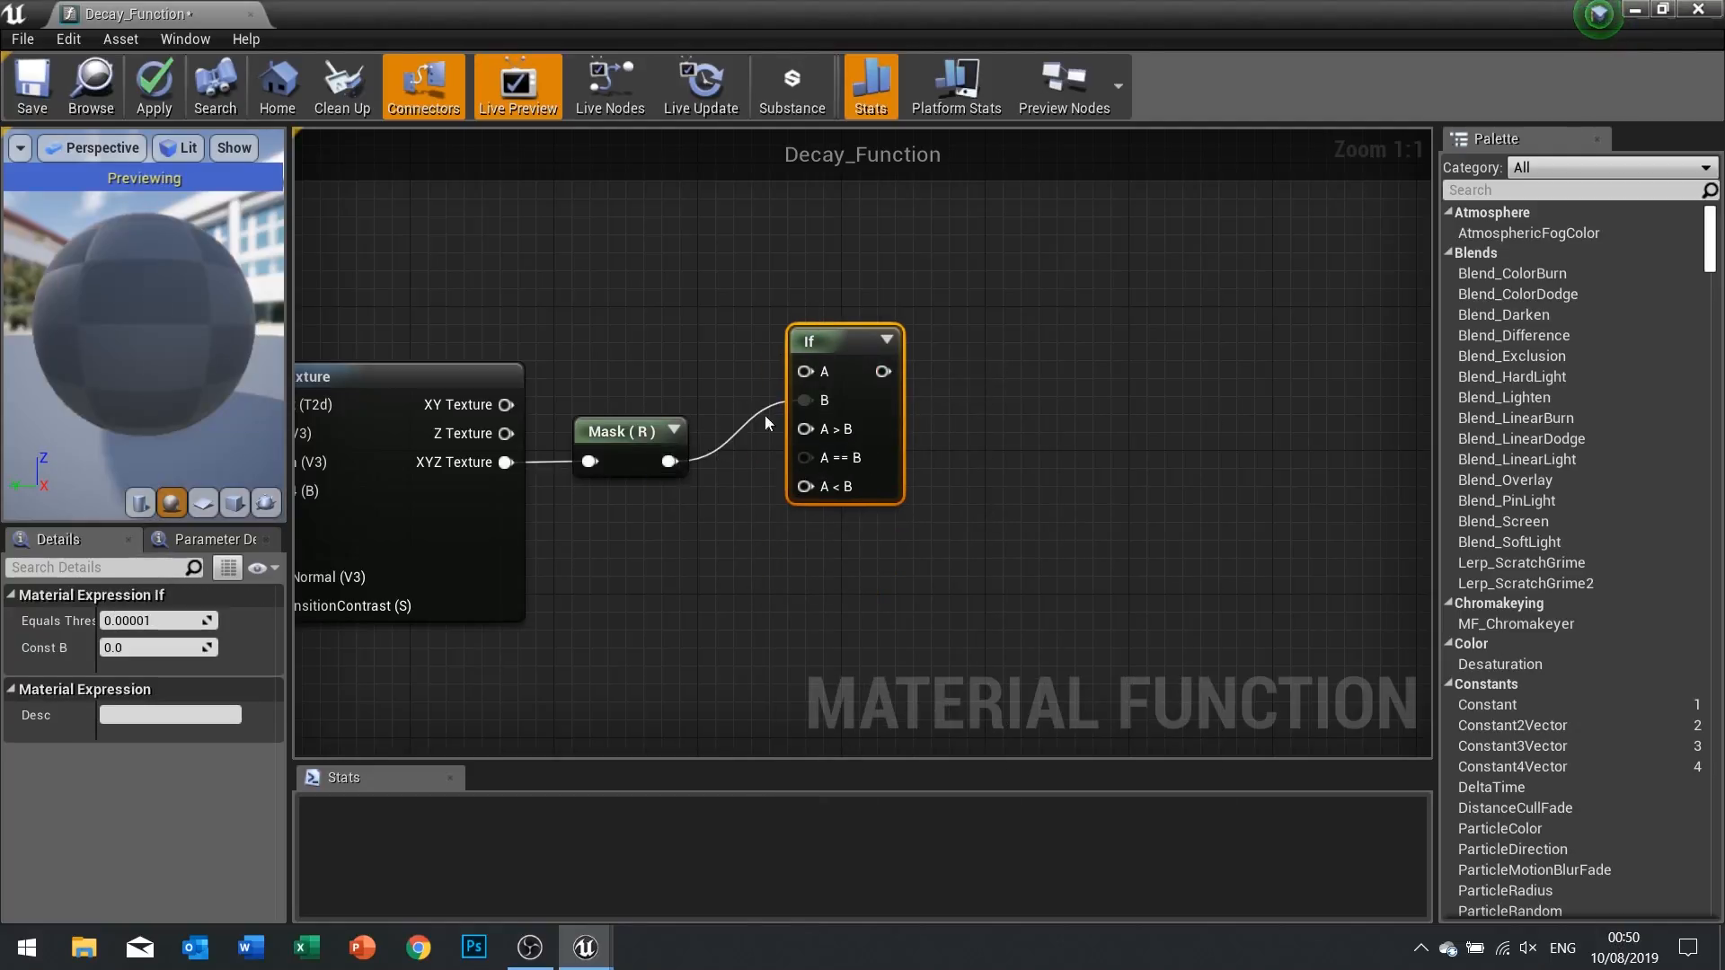
drag(823, 343, 859, 308)
Add a ScalarParameter named Decay in the empty space above the WorldAlignedTexture node
right_drag(671, 298, 879, 418)
right_drag(522, 271, 596, 393)
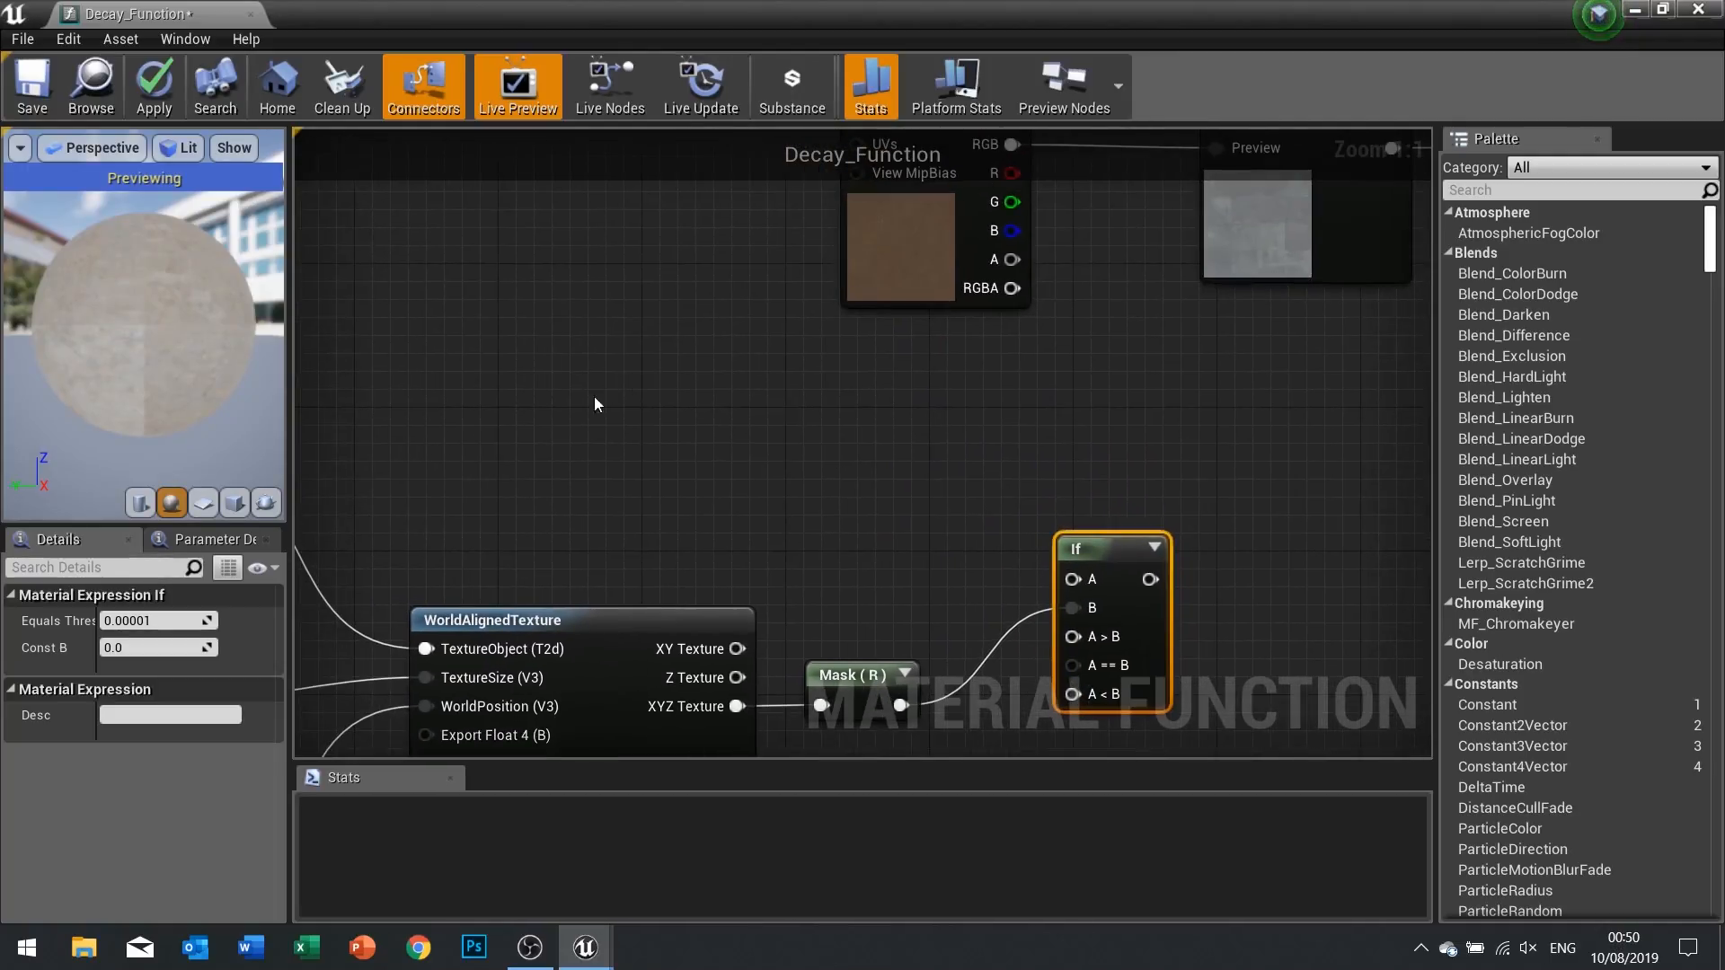
right_click(654, 407)
text(paramet)
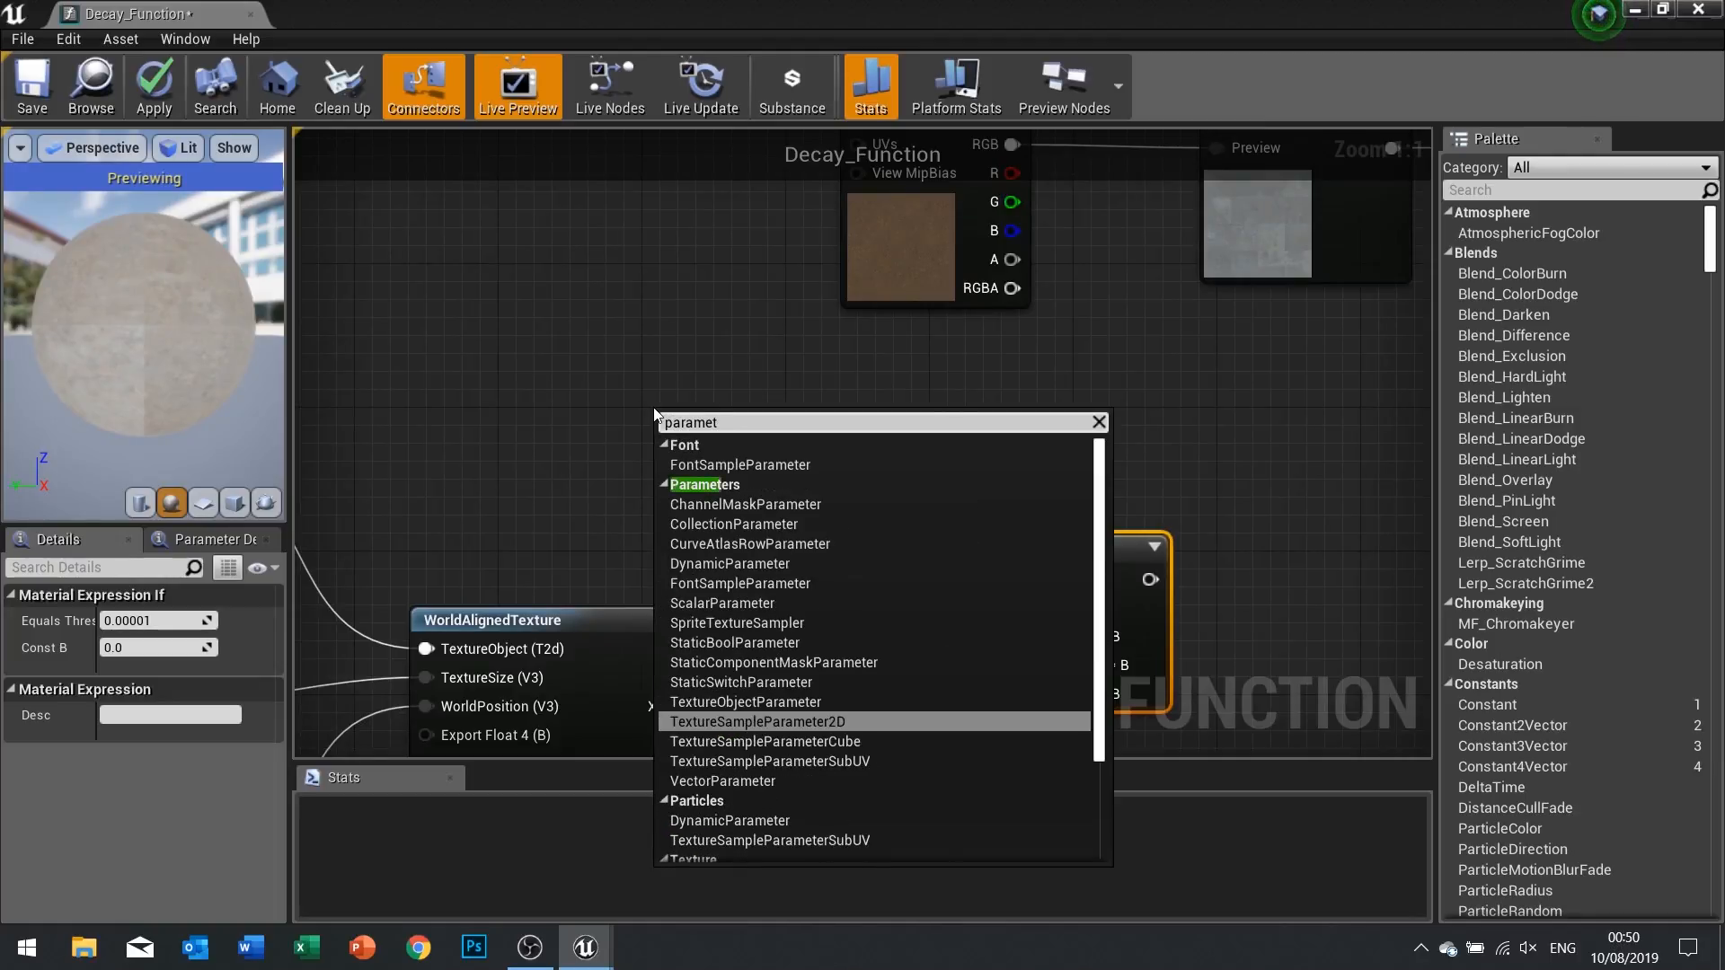
click(736, 602)
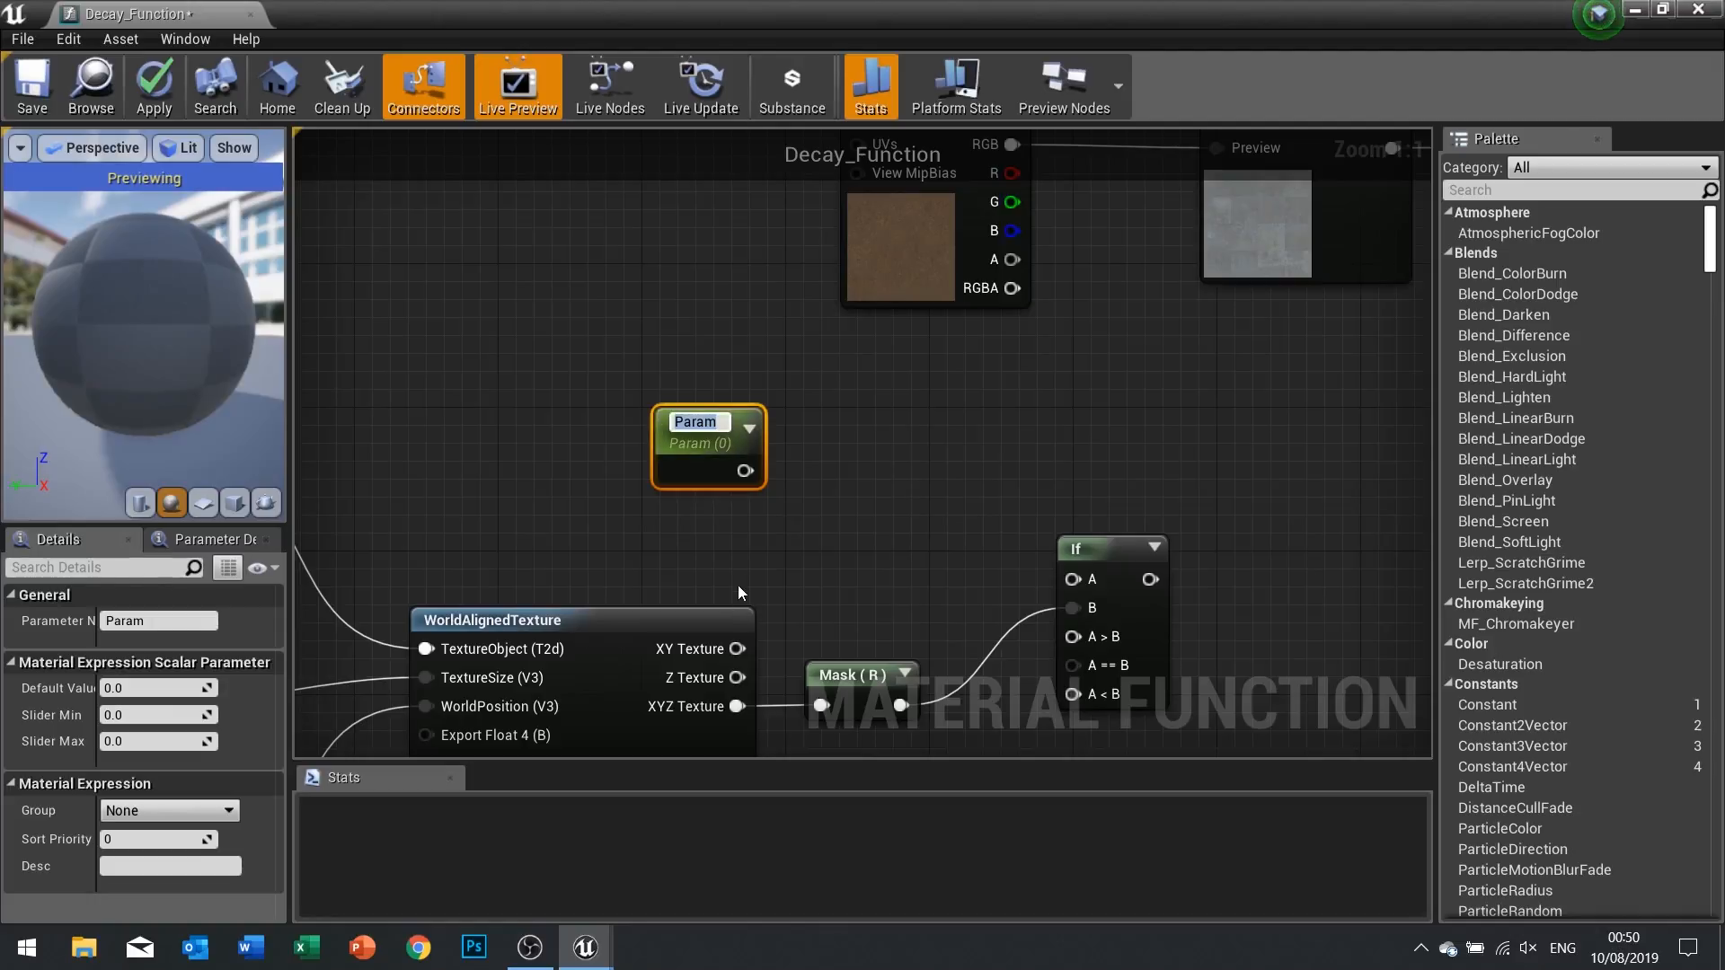
text(Decay)
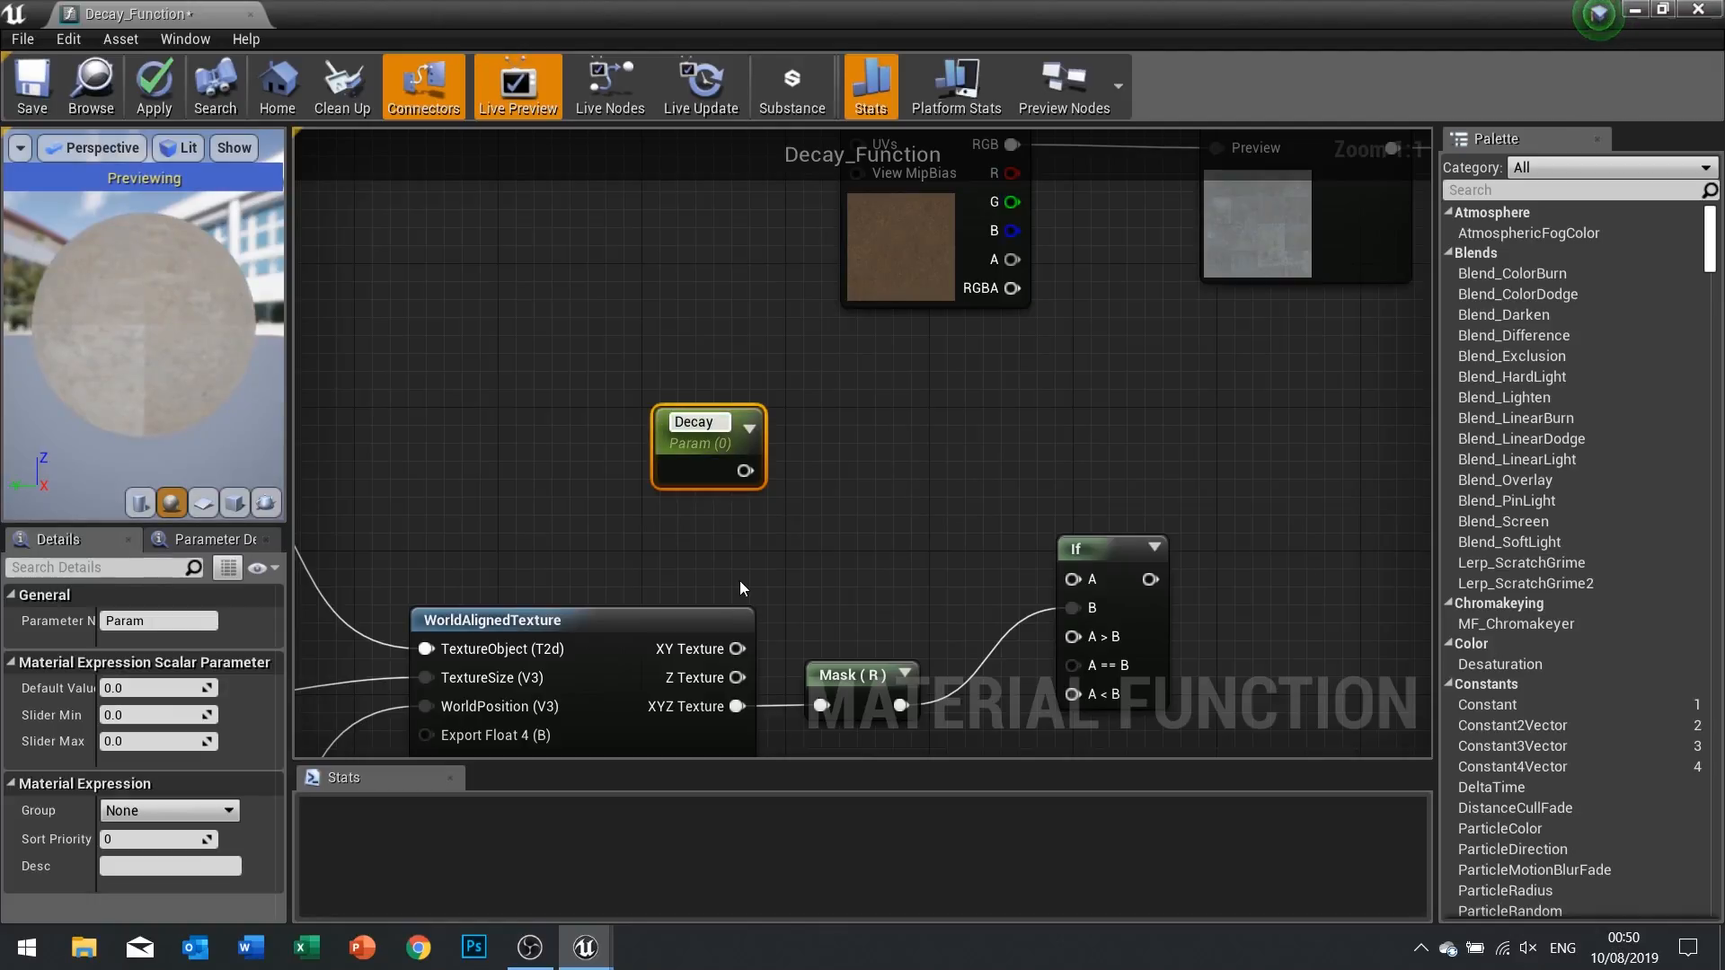
key(Return)
drag(700, 460, 599, 425)
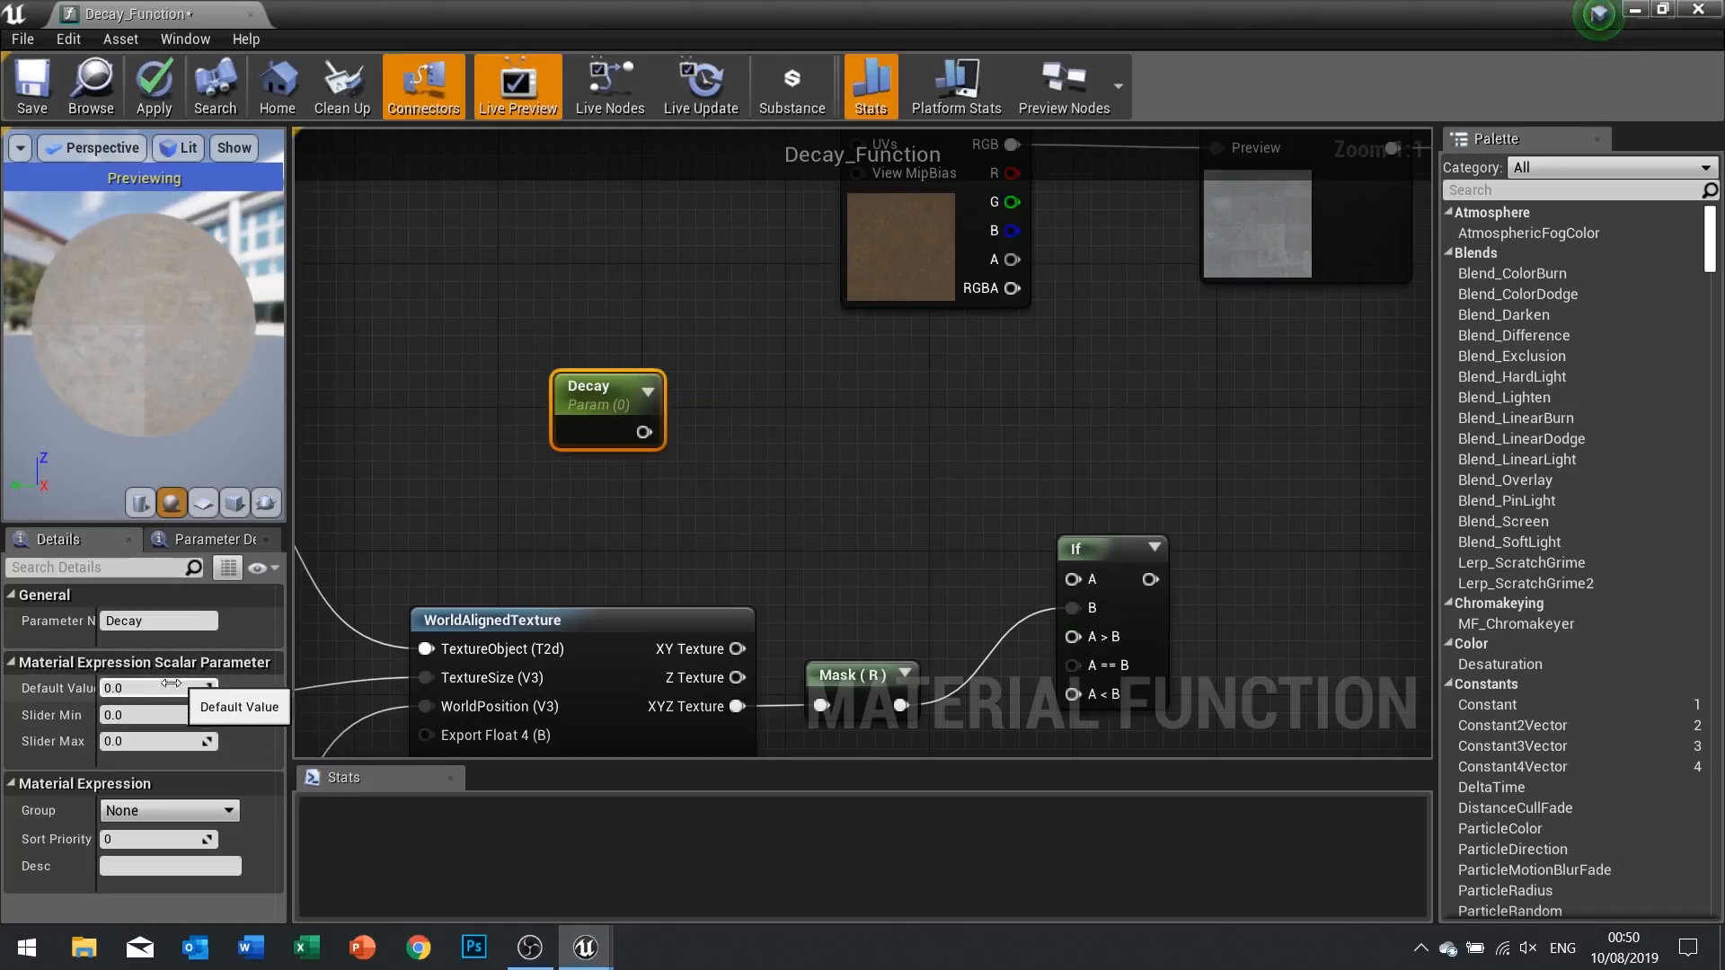
right_drag(694, 530, 709, 500)
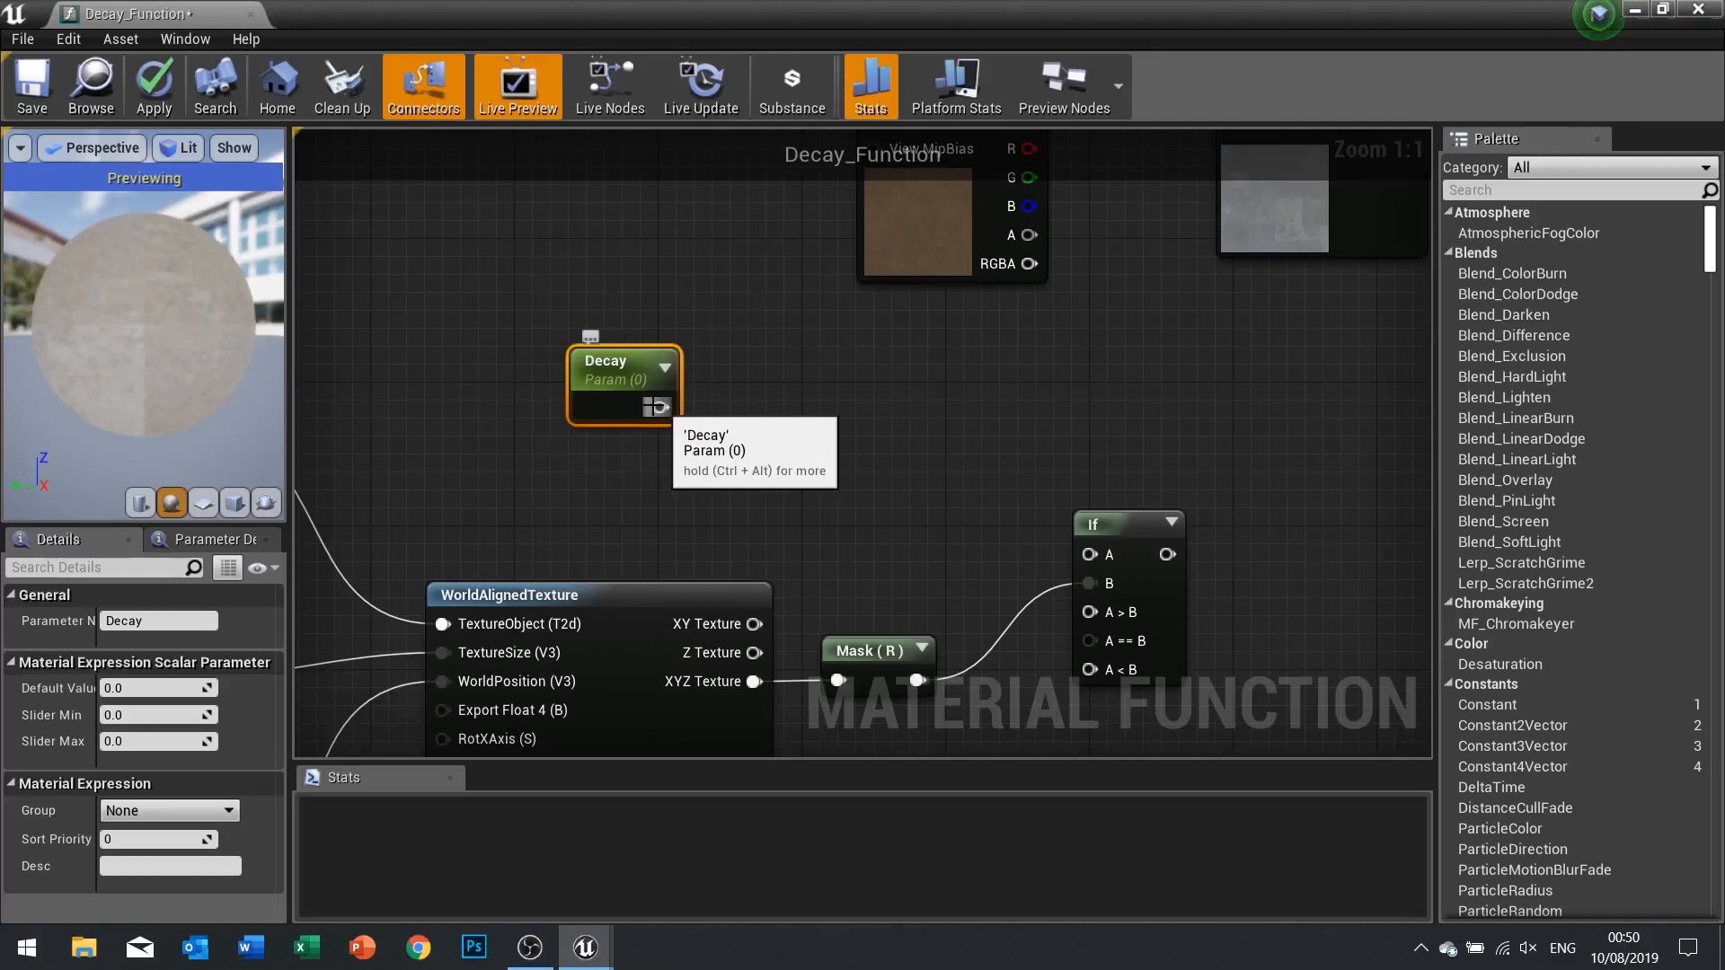
drag(623, 389, 622, 371)
right_drag(947, 585, 920, 507)
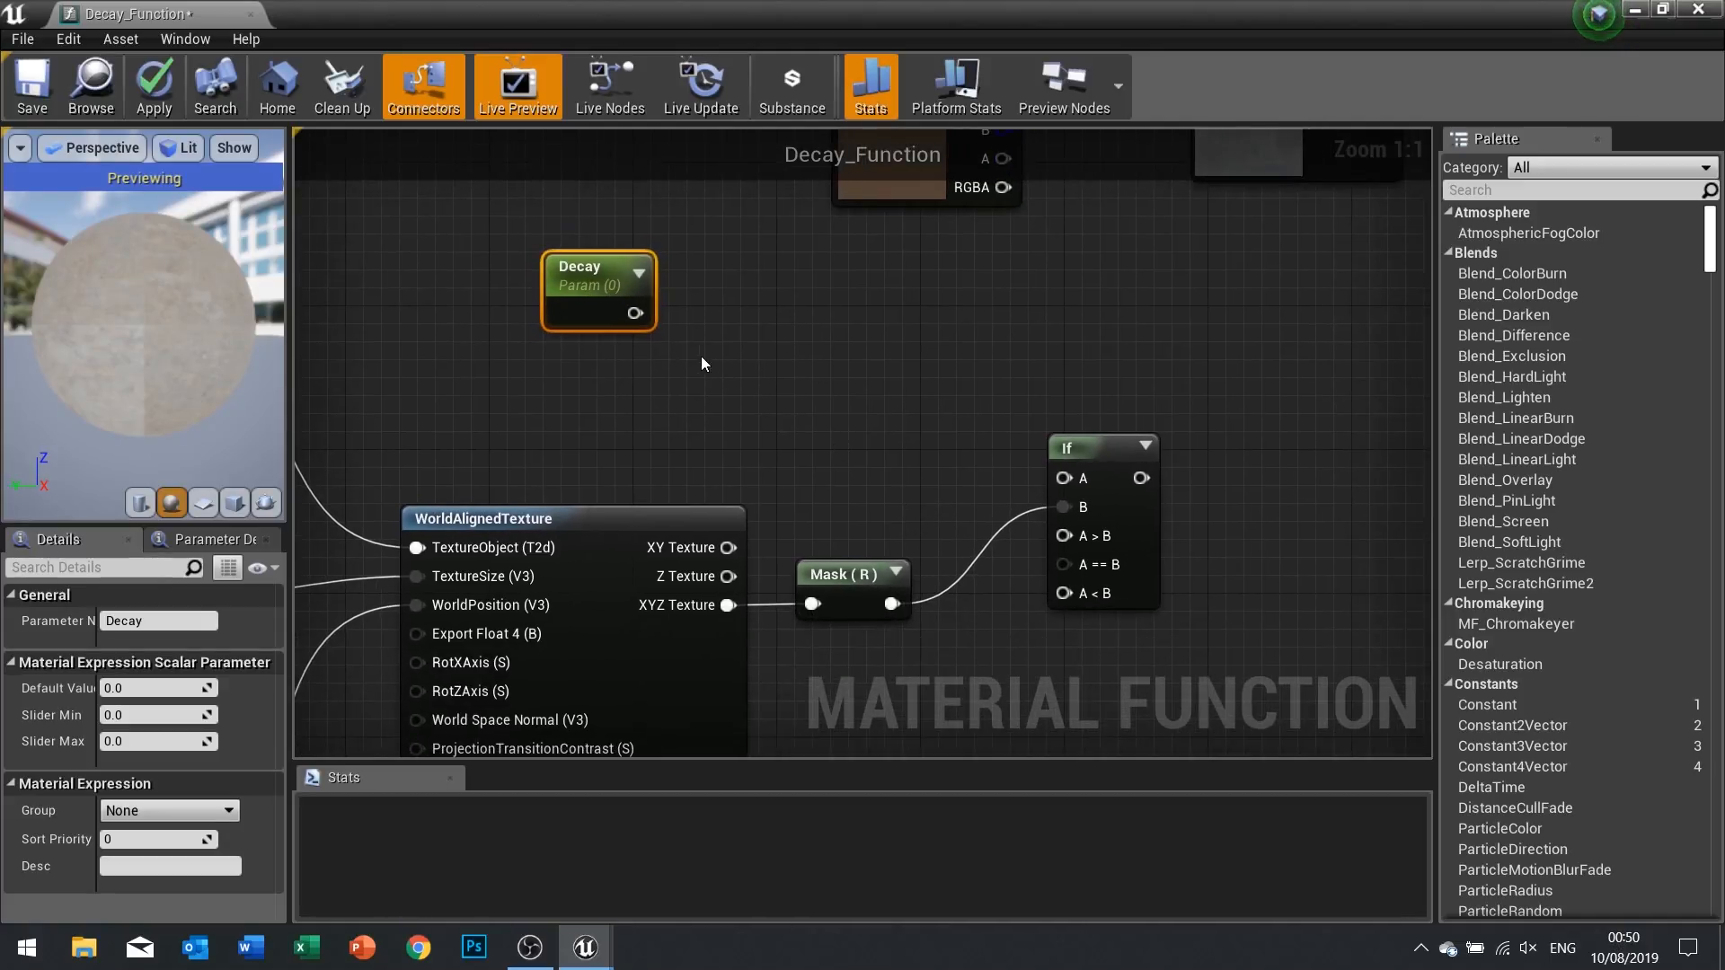
Add a FunctionInput fed by the Decay parameter, place it beside that node, and connect its output to the If node's A input
drag(634, 312, 759, 360)
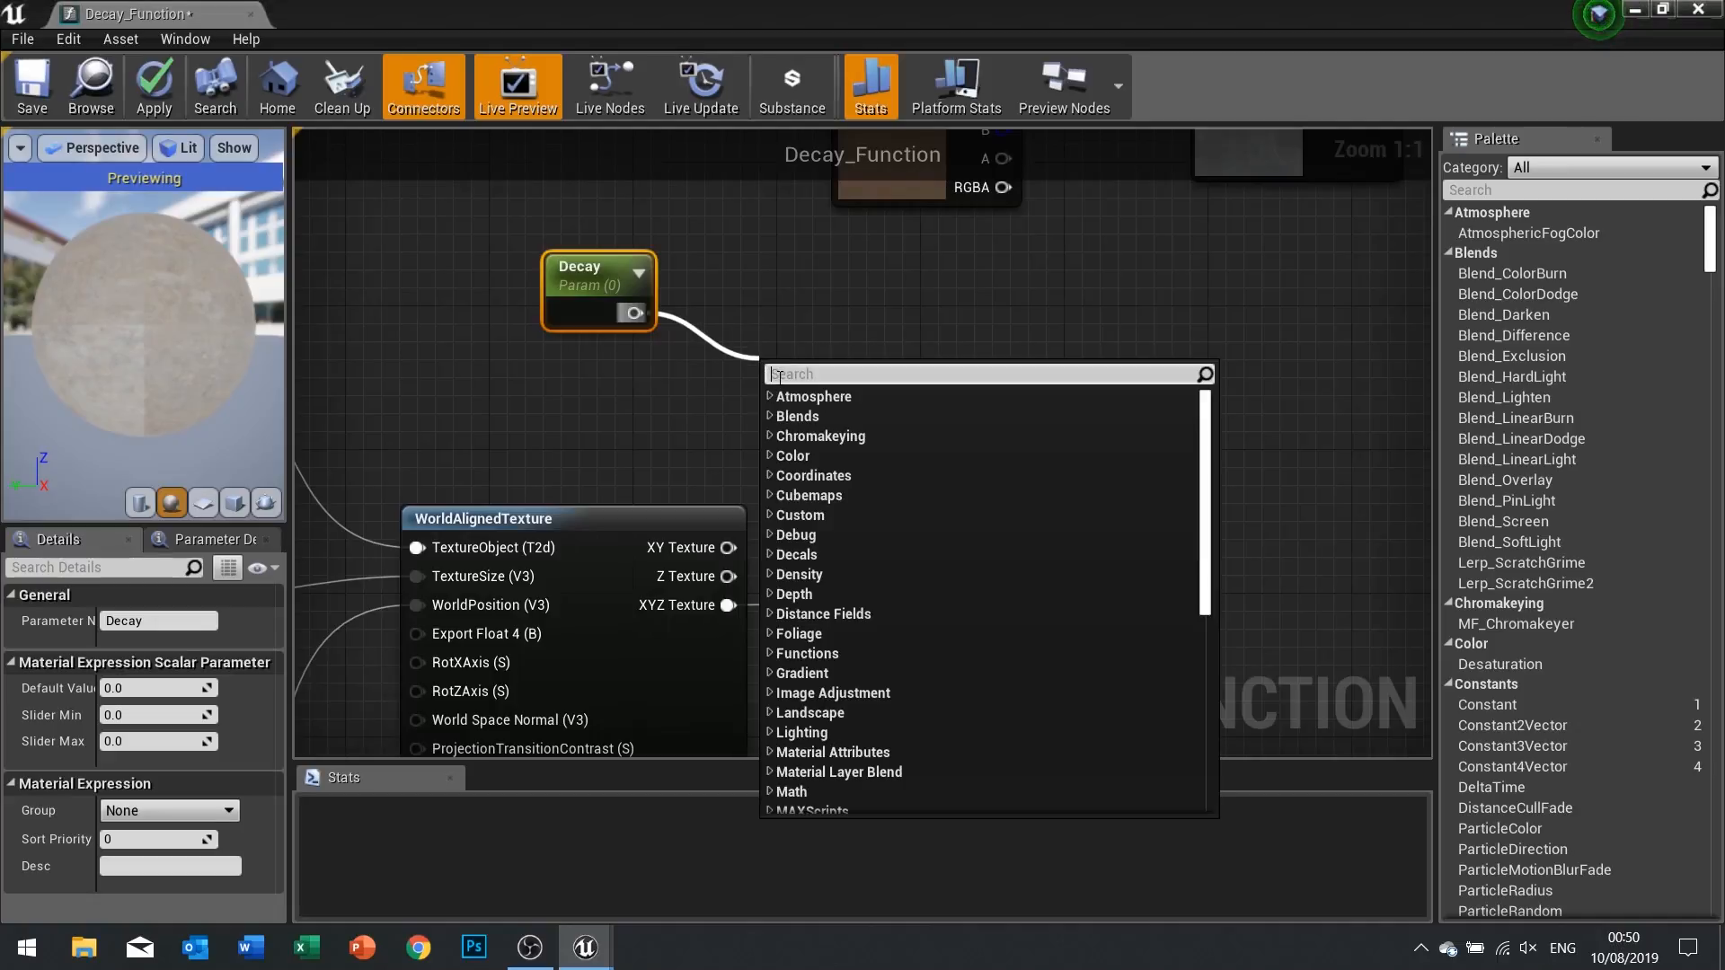
text(input)
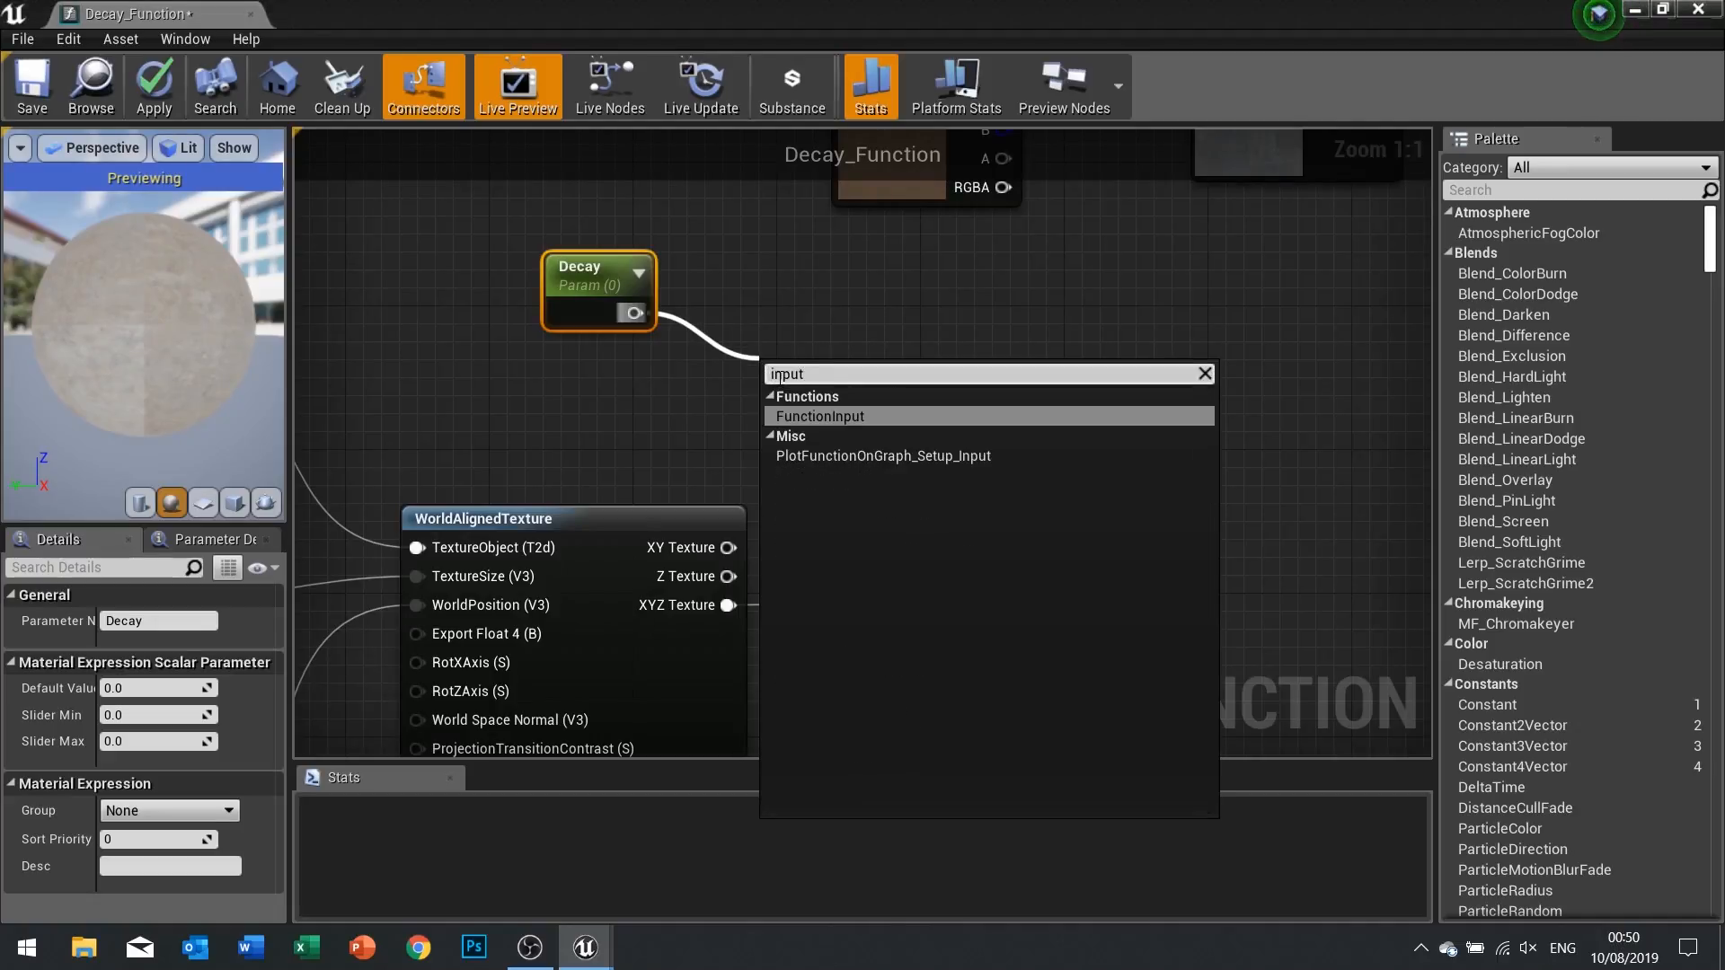
click(846, 416)
drag(791, 401, 771, 331)
drag(878, 334, 1061, 476)
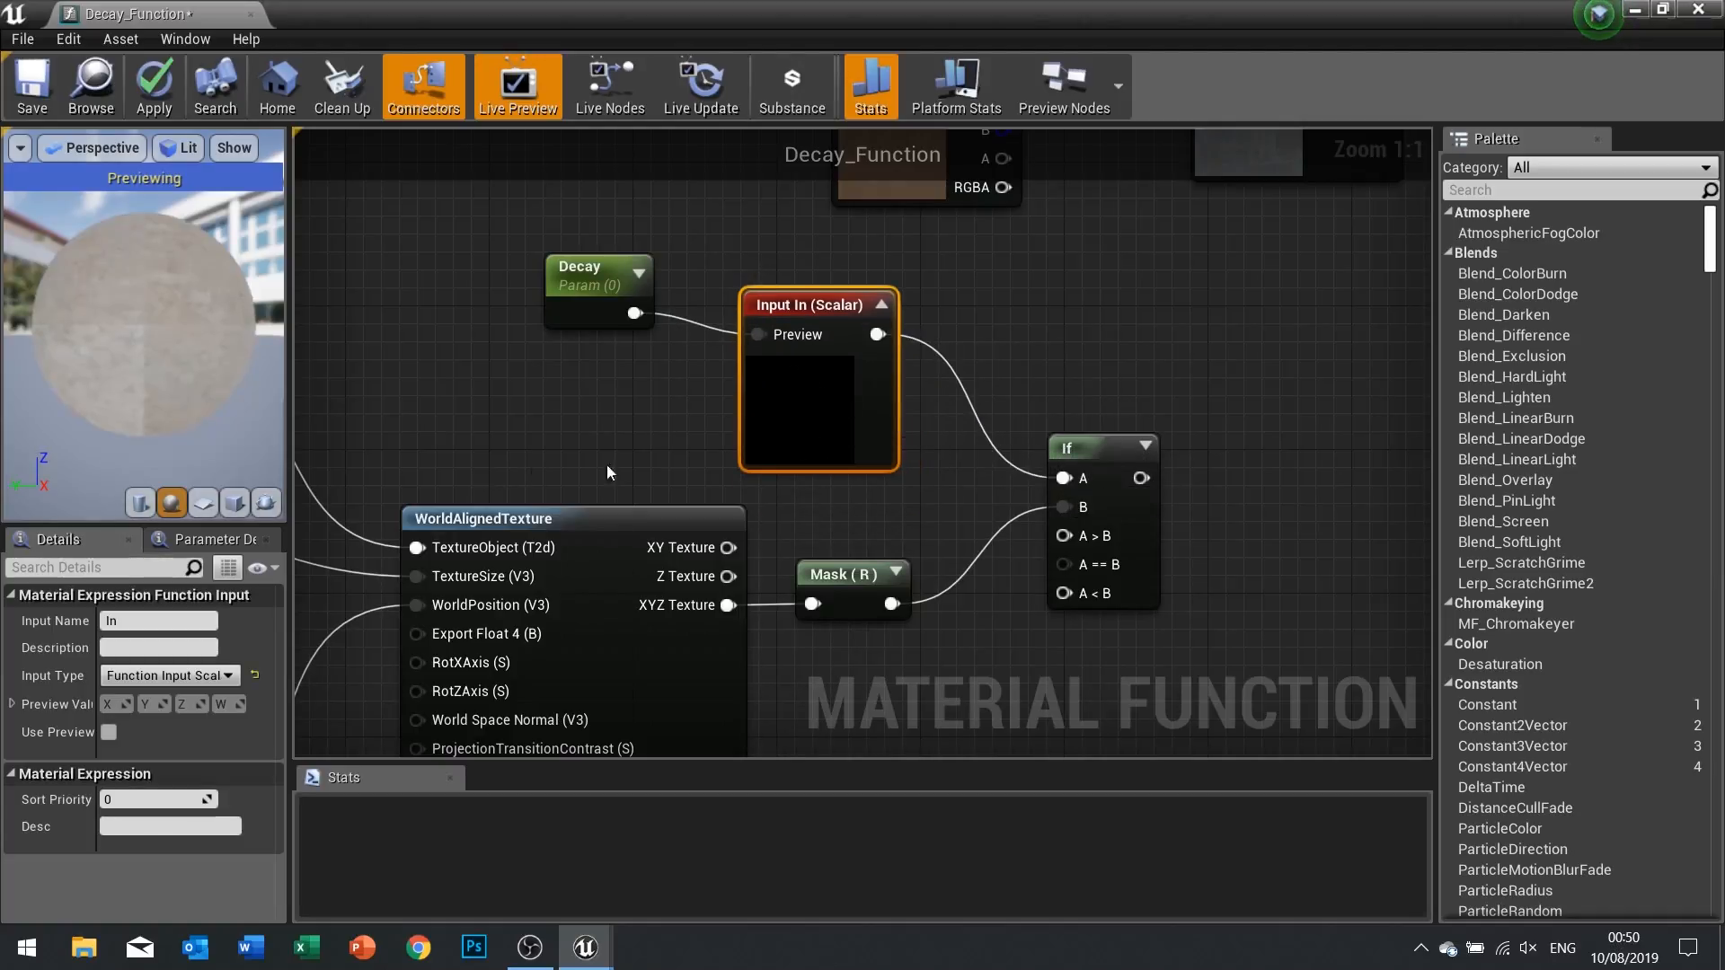
Name the new scalar function input Decay and realign the Decay parameter node beside it
click(169, 620)
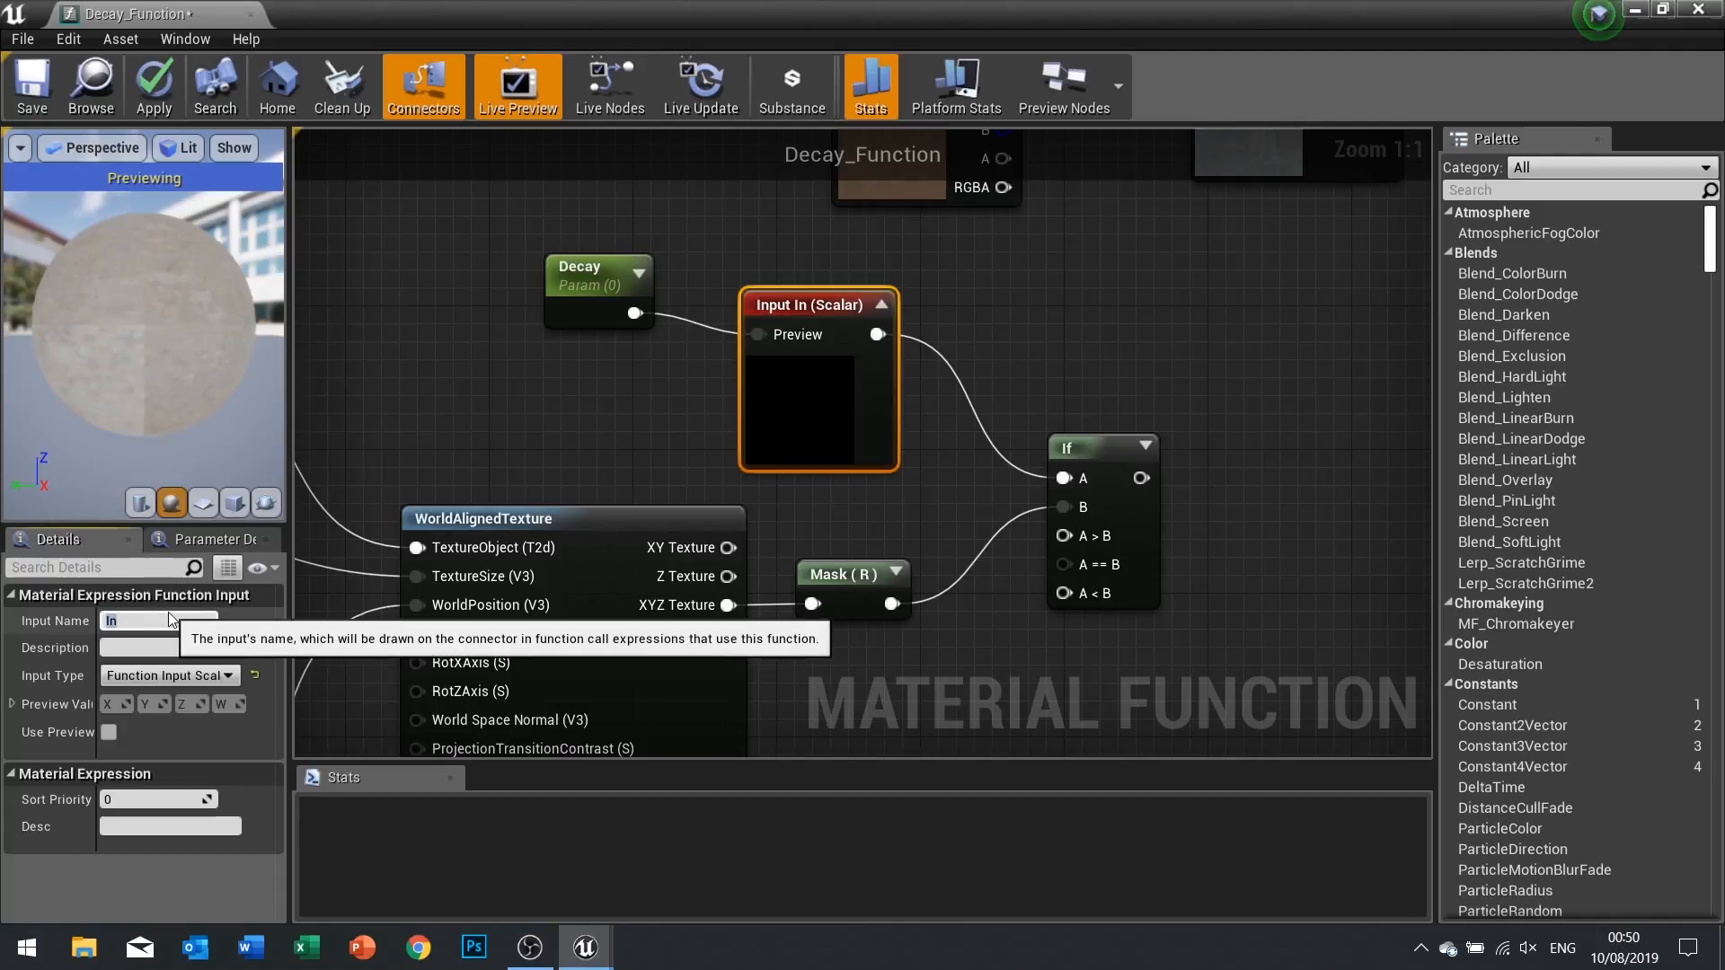
text(Decay)
key(Return)
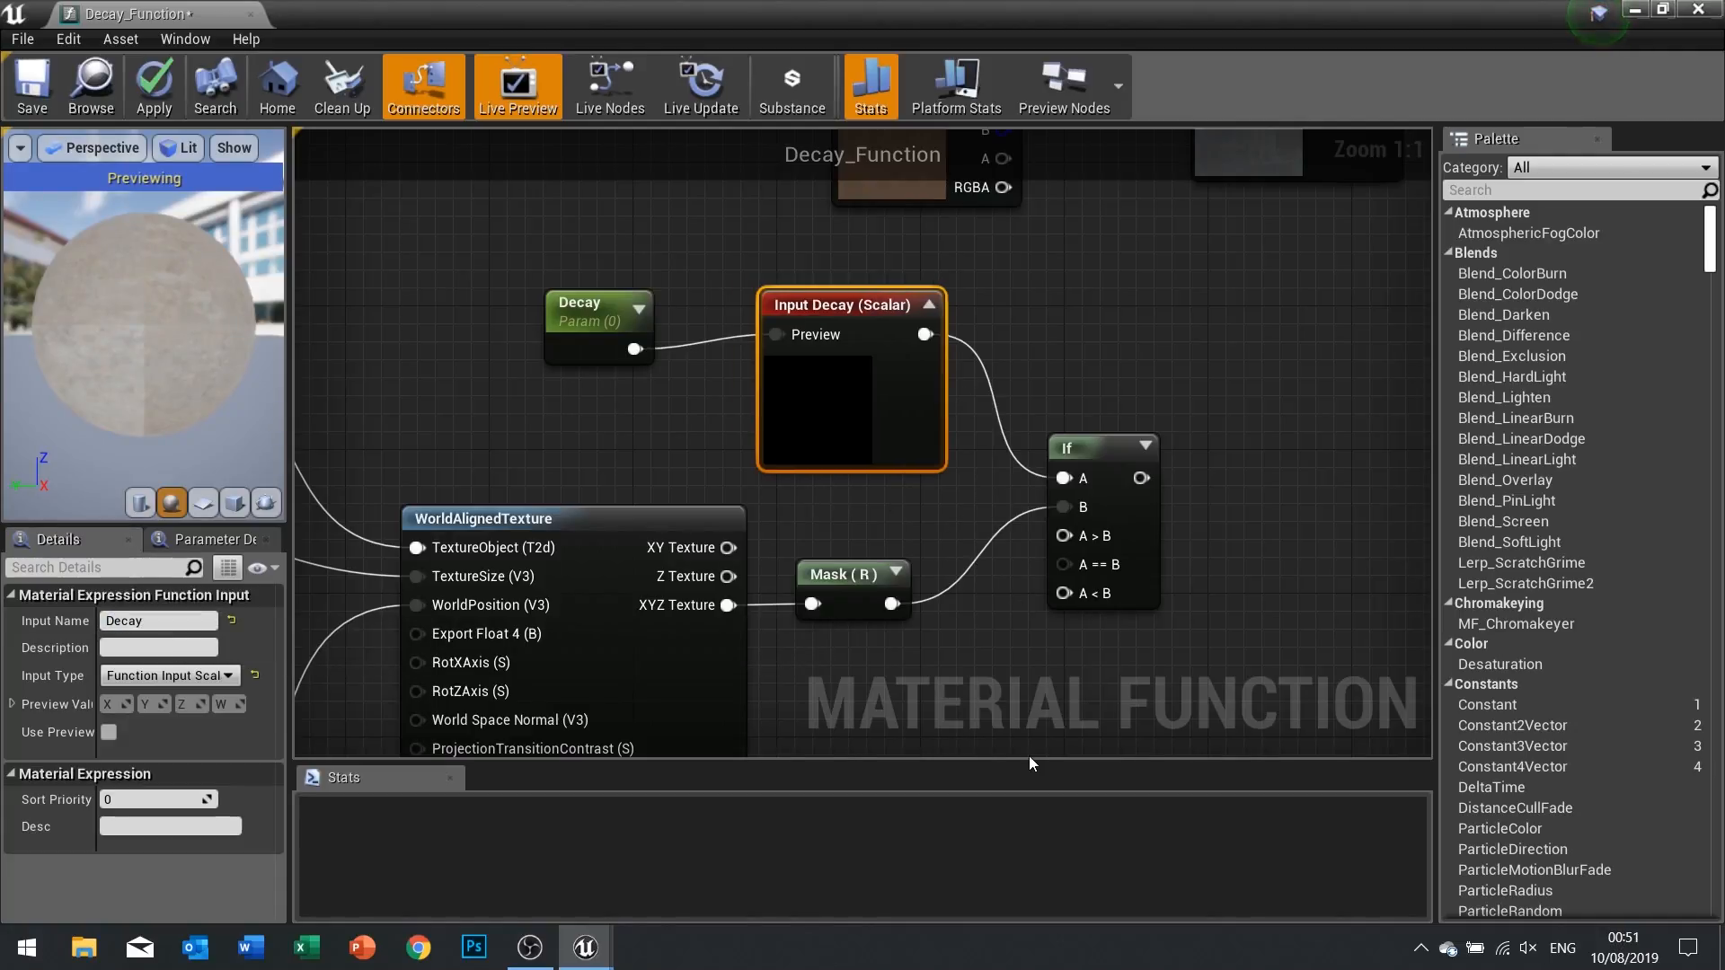
drag(604, 317, 605, 281)
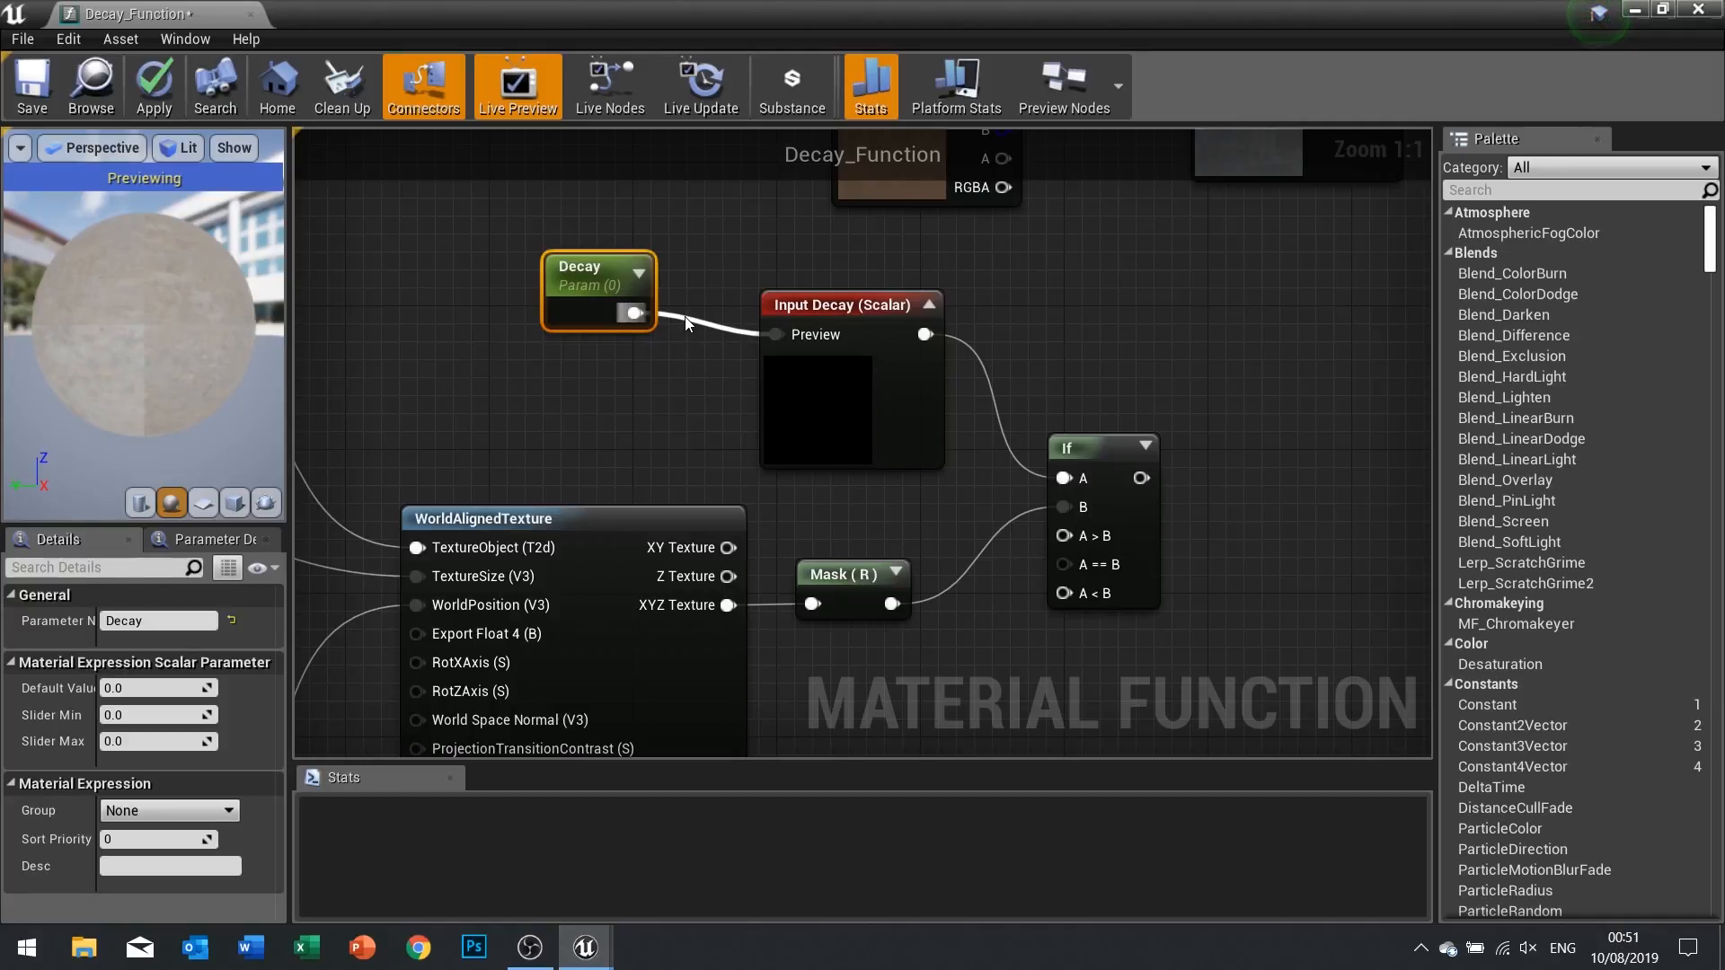
Review the Noise and Size input nodes feeding WorldAlignedTexture and the chain leading to the If node
right_drag(568, 395, 985, 334)
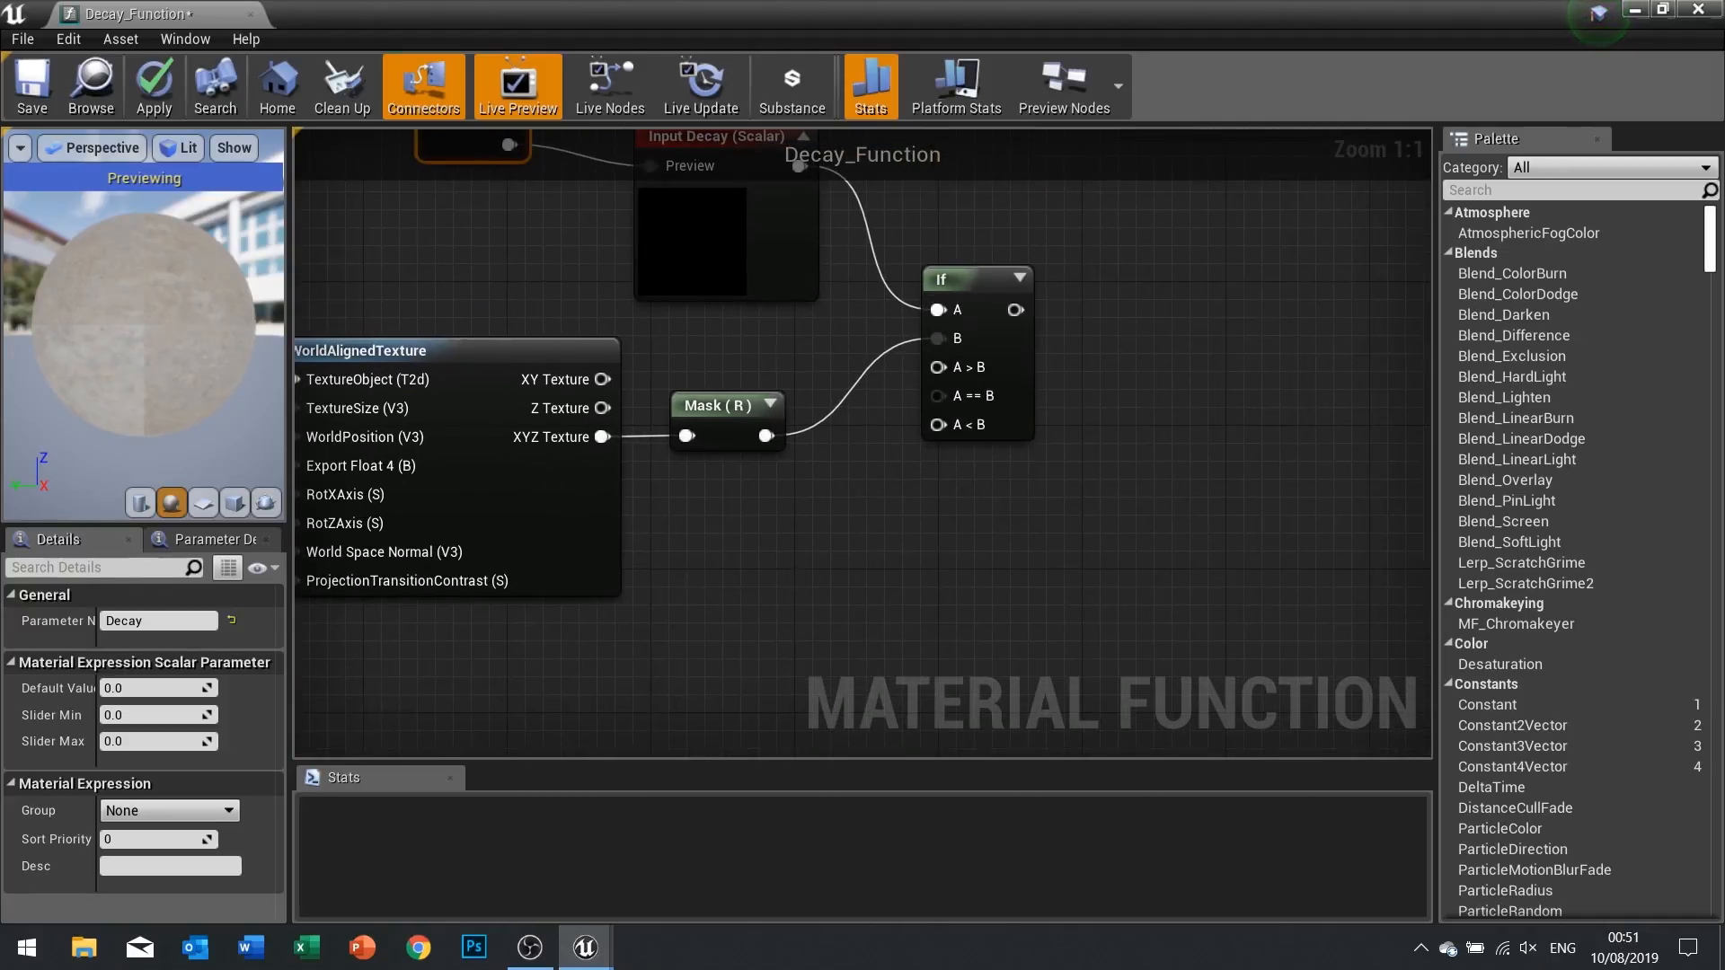
right_drag(788, 359, 936, 347)
right_drag(665, 269, 1123, 322)
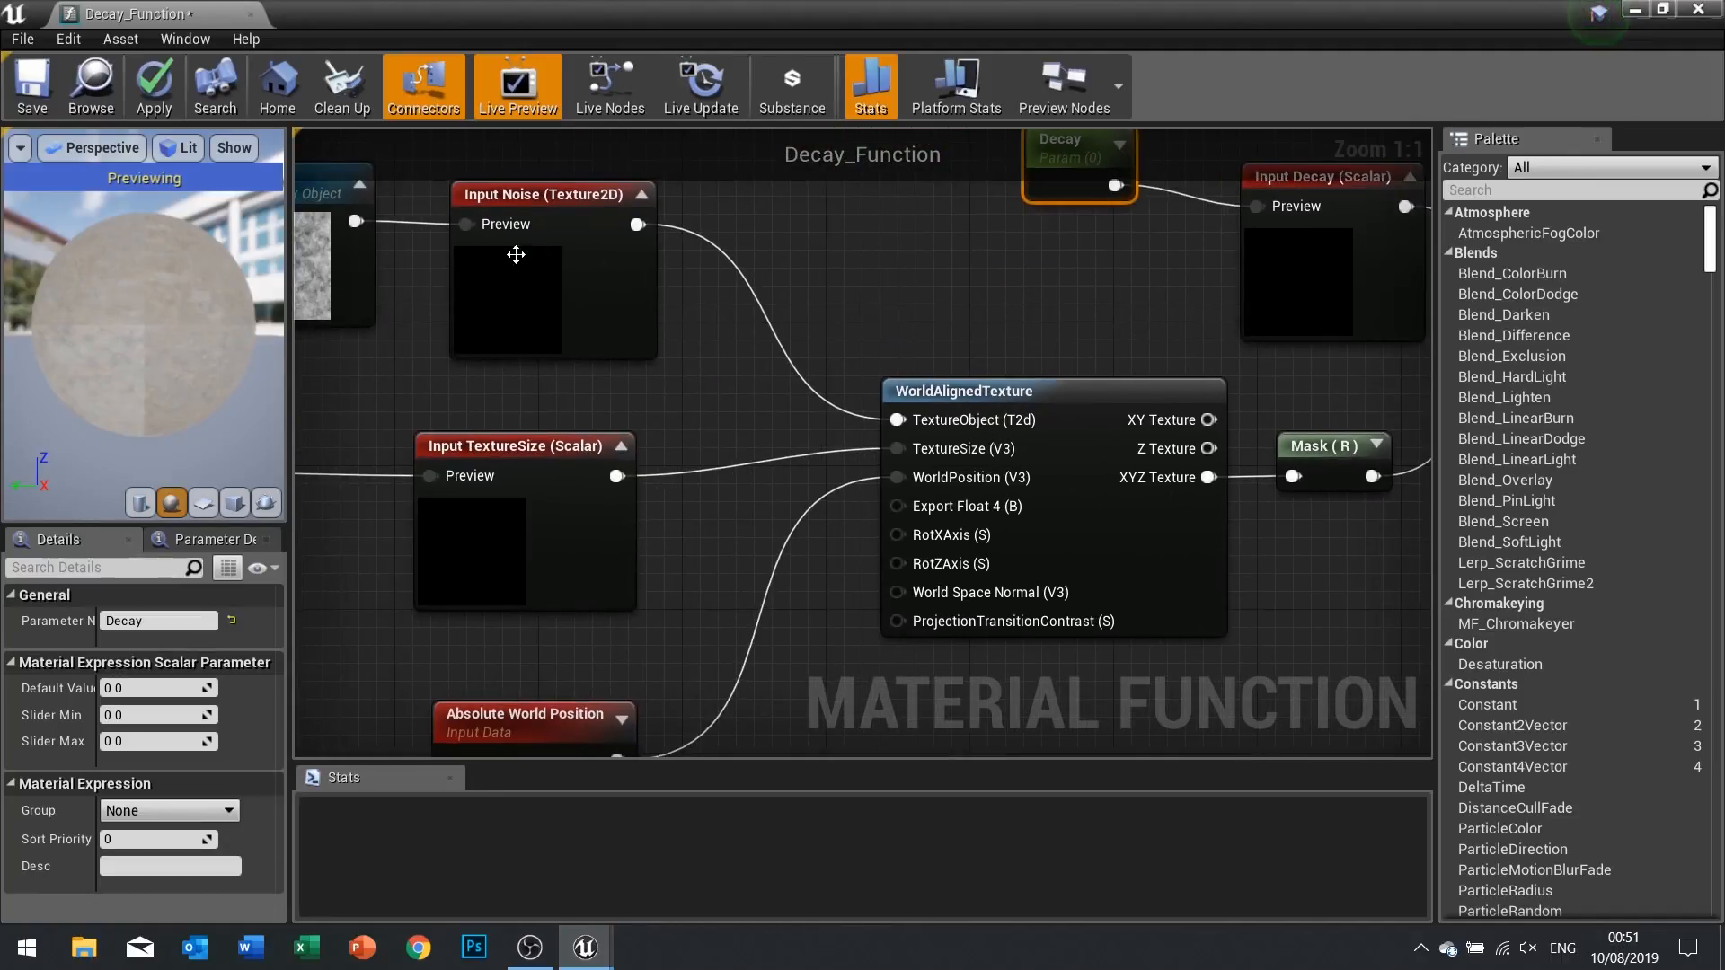
right_drag(515, 255, 895, 285)
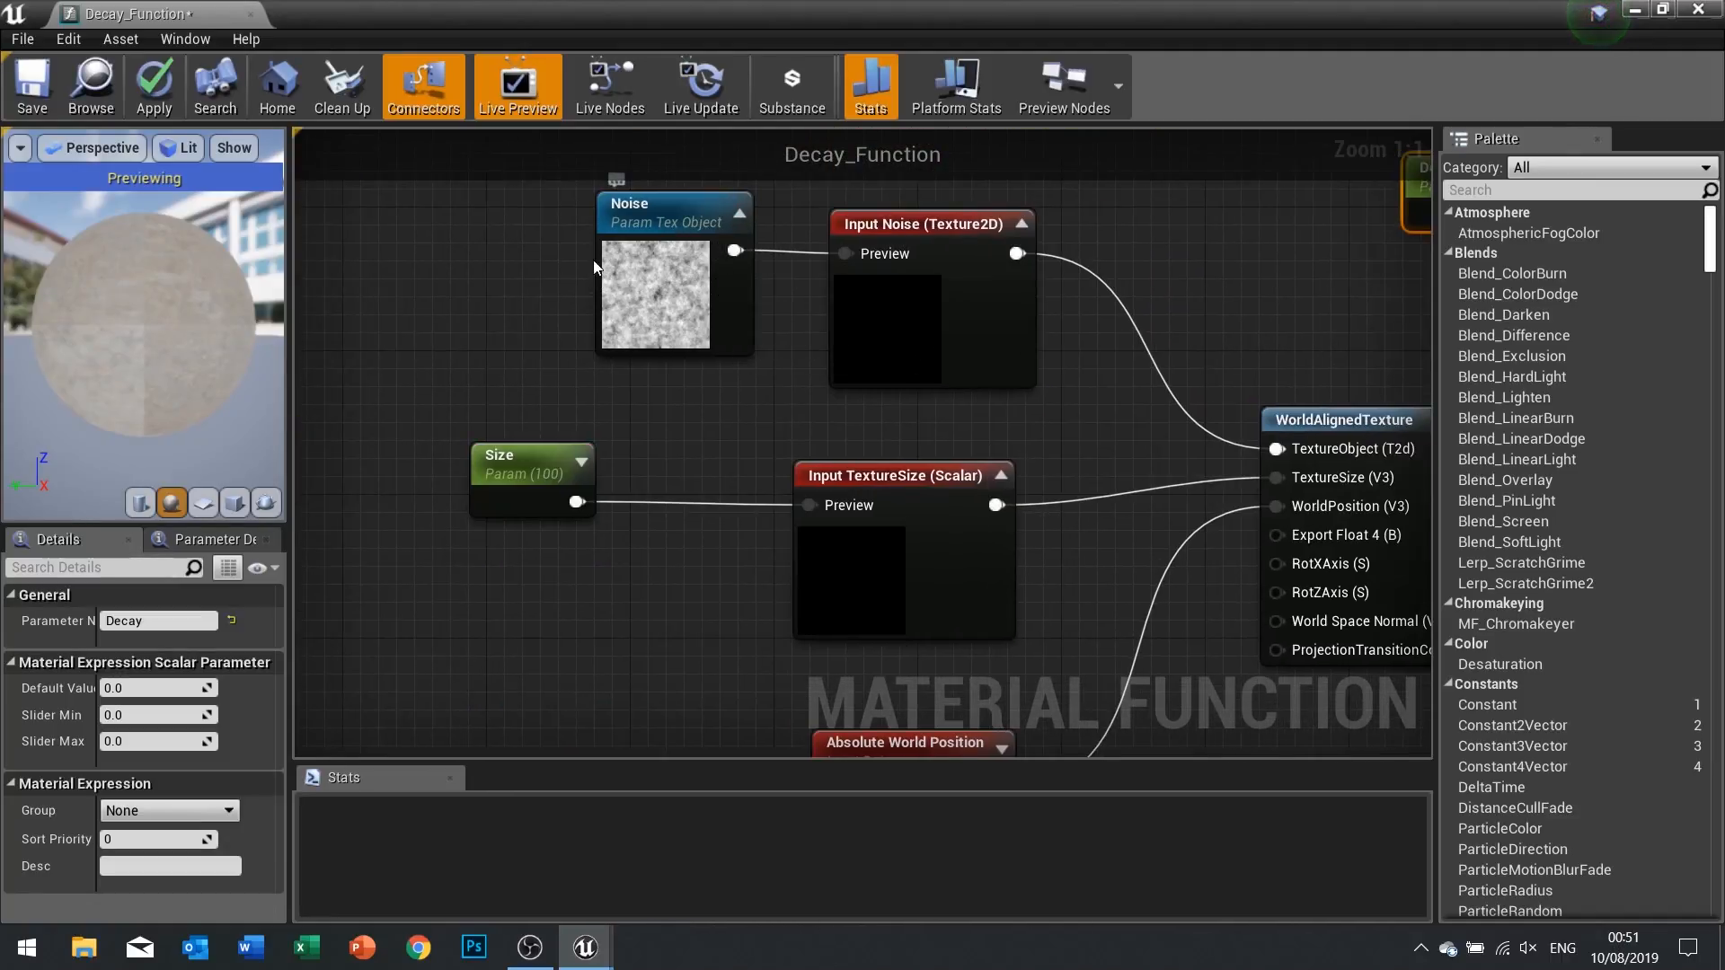
right_drag(1076, 317, 759, 365)
right_drag(660, 314, 958, 315)
drag(499, 214, 762, 445)
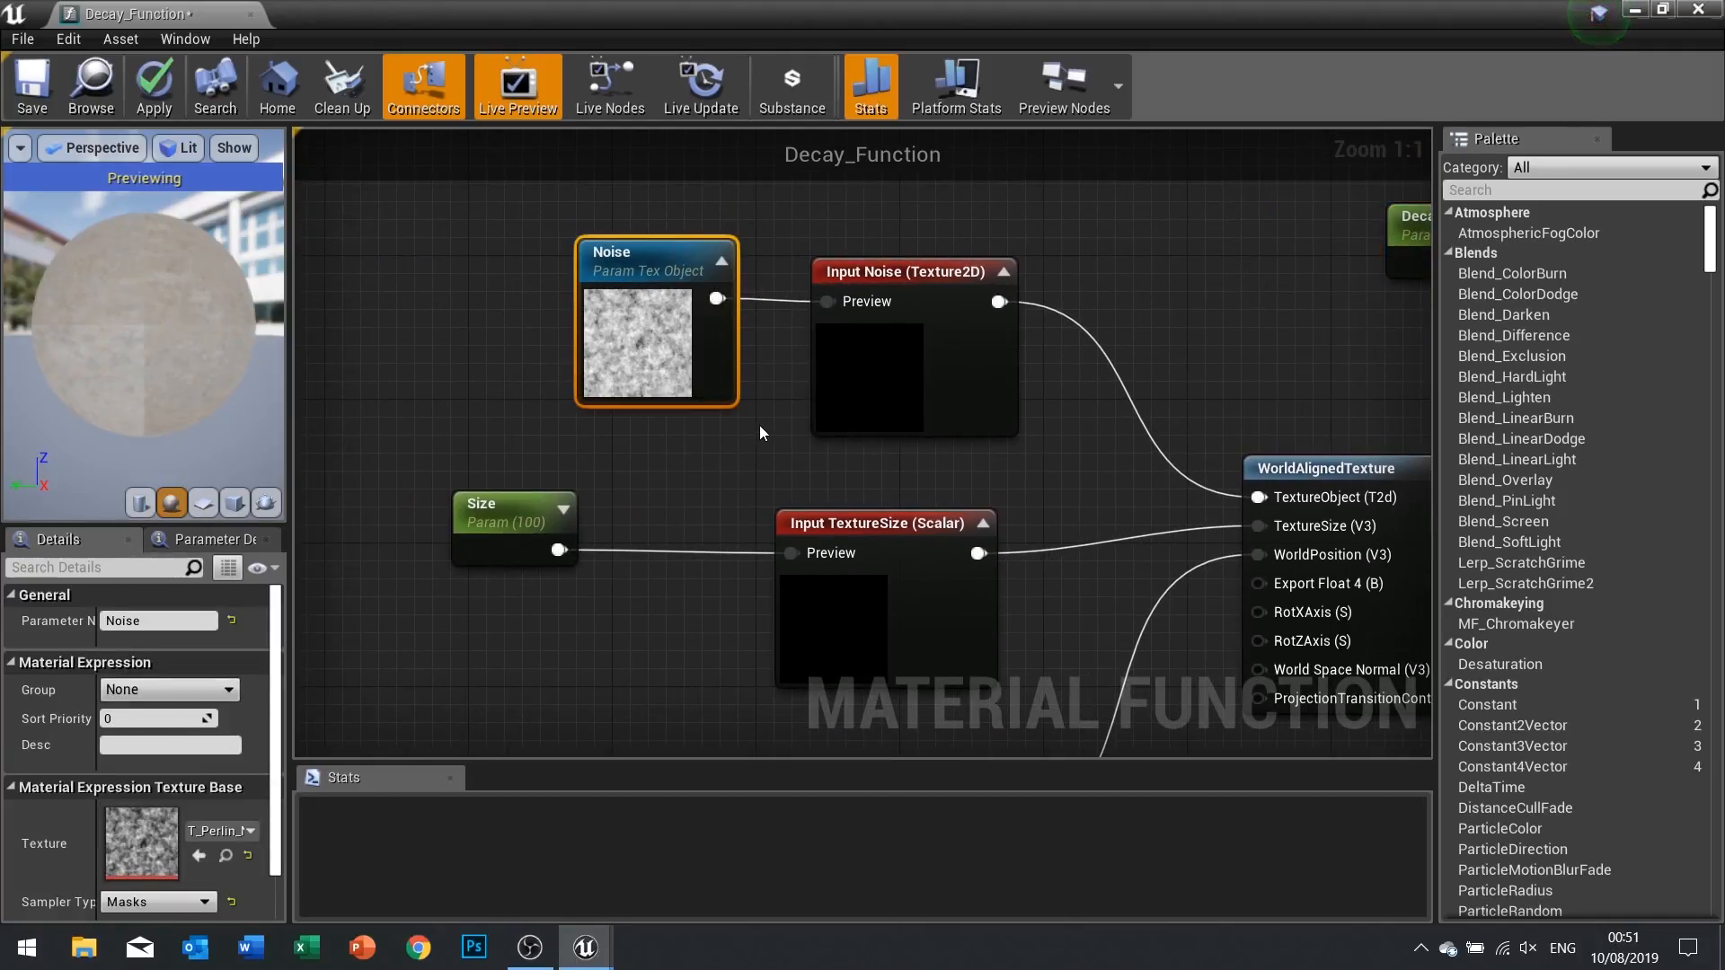
right_drag(1218, 390, 903, 417)
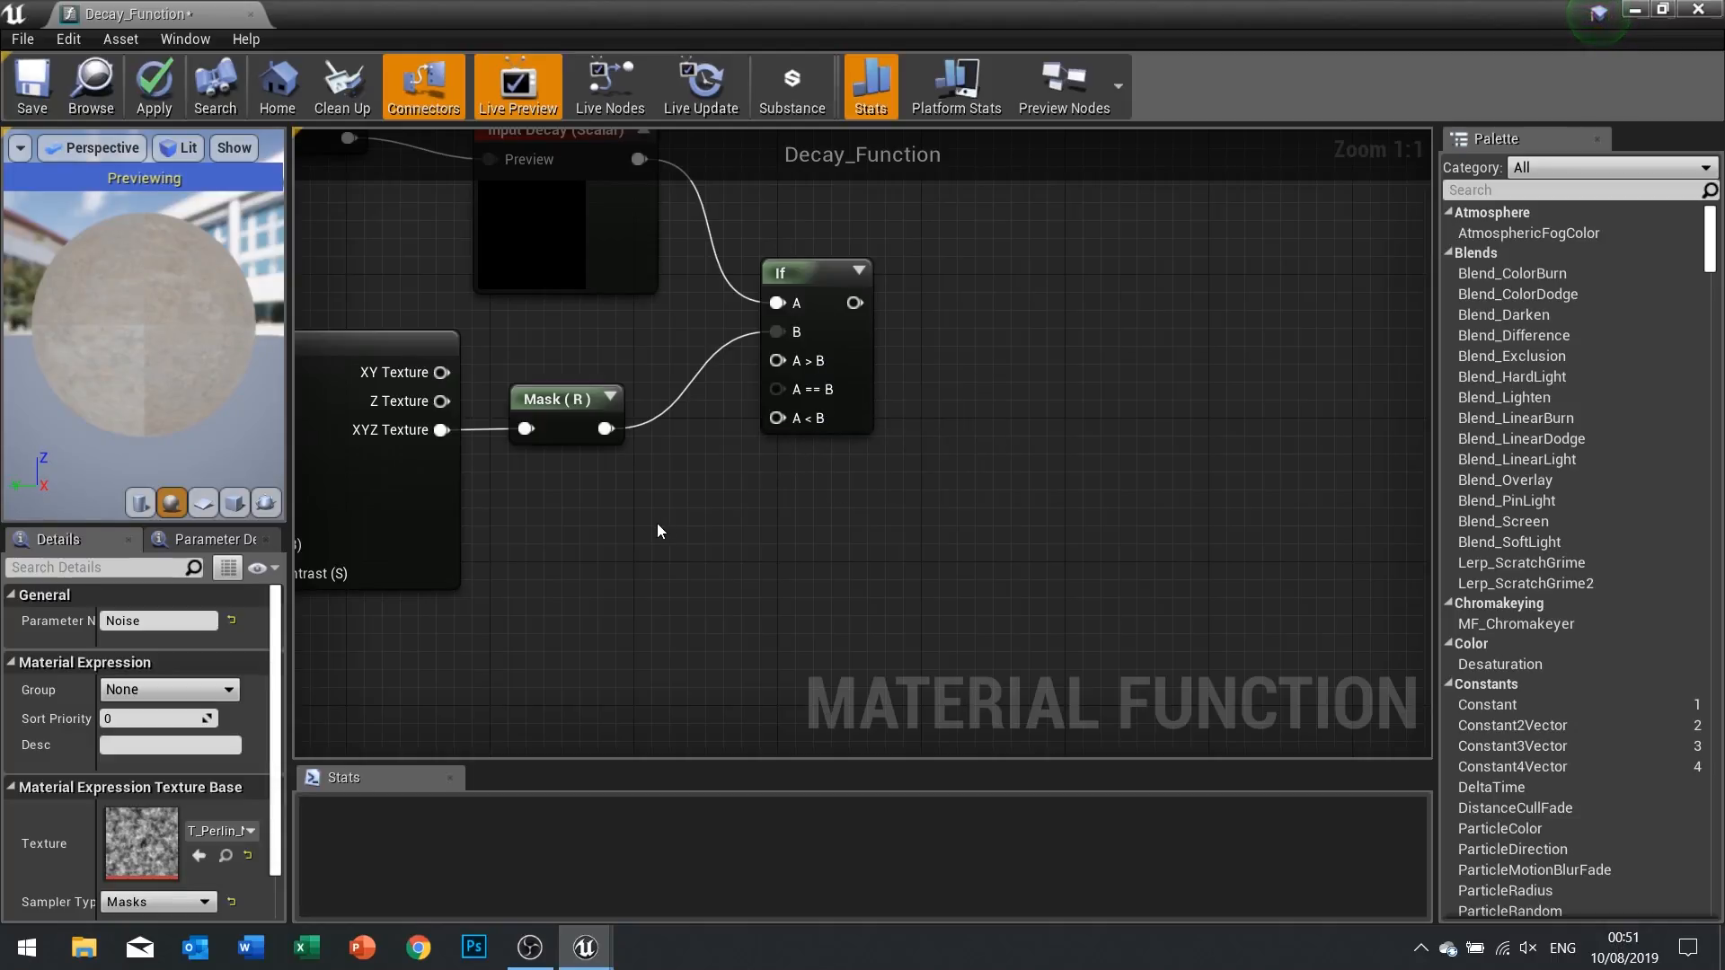
Add a Constant node below the Mask (R) node and connect it to the If node's A > B input
key(1)
click(607, 550)
drag(623, 579, 542, 542)
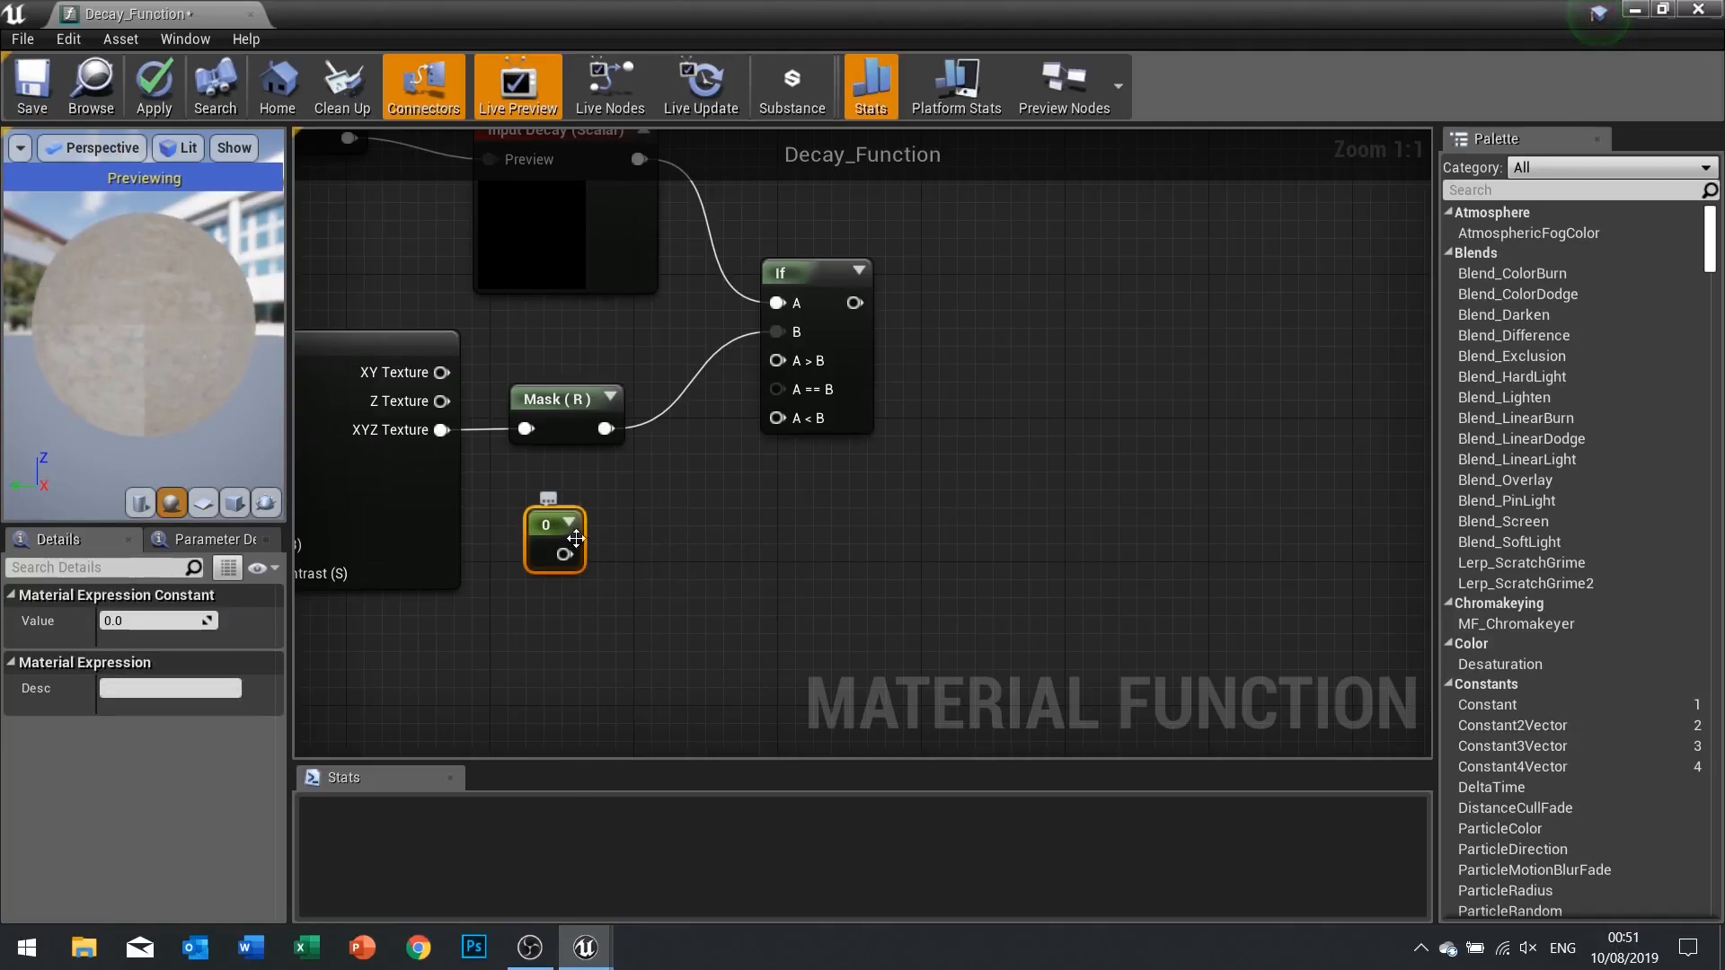
drag(565, 554, 778, 361)
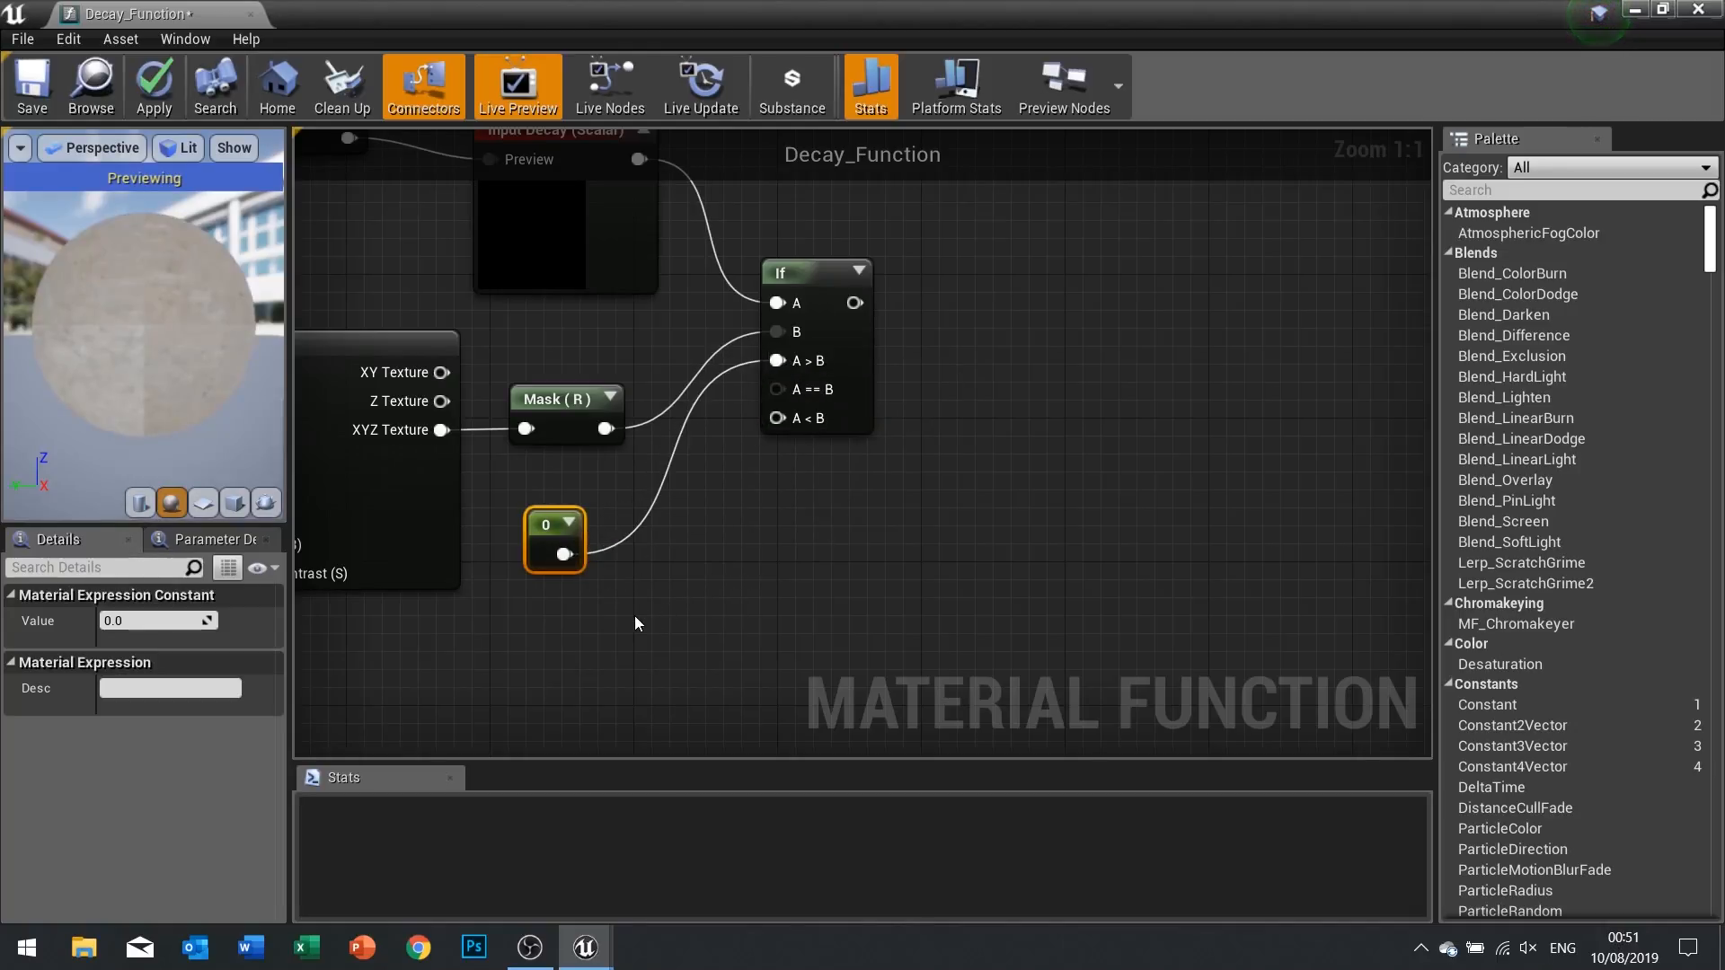
Add a second Constant connected to the If node's A < B input and align it beneath the first one
key(1)
click(635, 623)
drag(672, 661, 778, 418)
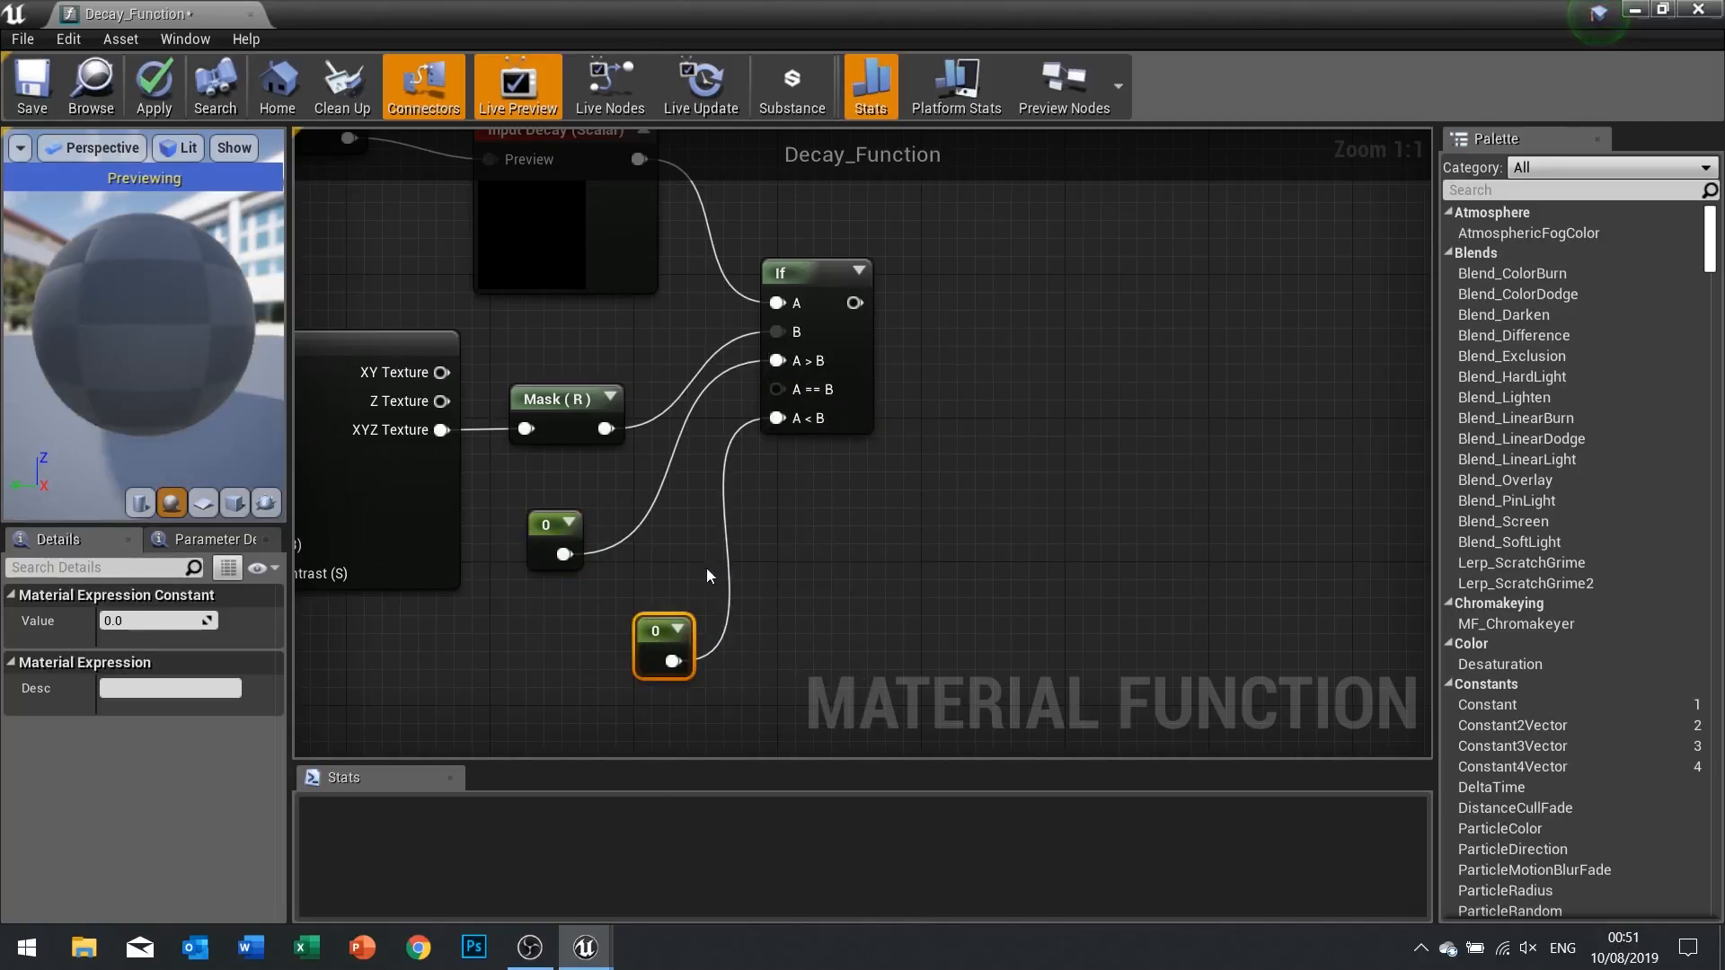
drag(665, 629, 555, 631)
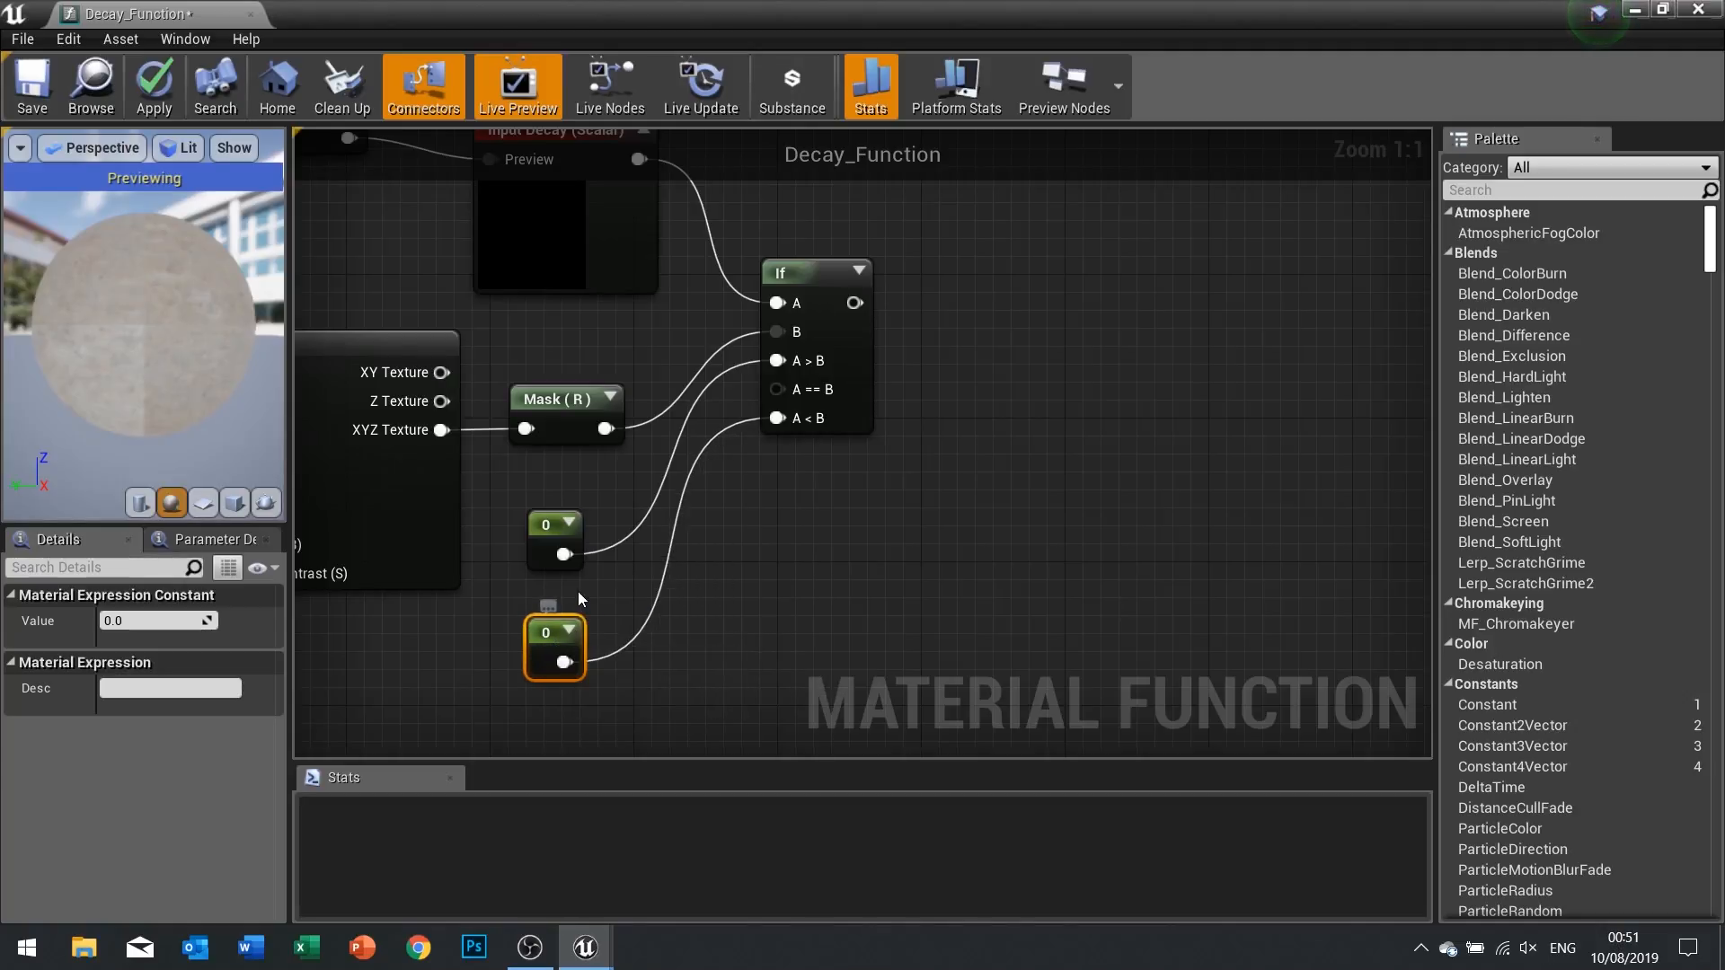
Set the value of the Constant feeding the If node's A > B input to 1
click(550, 546)
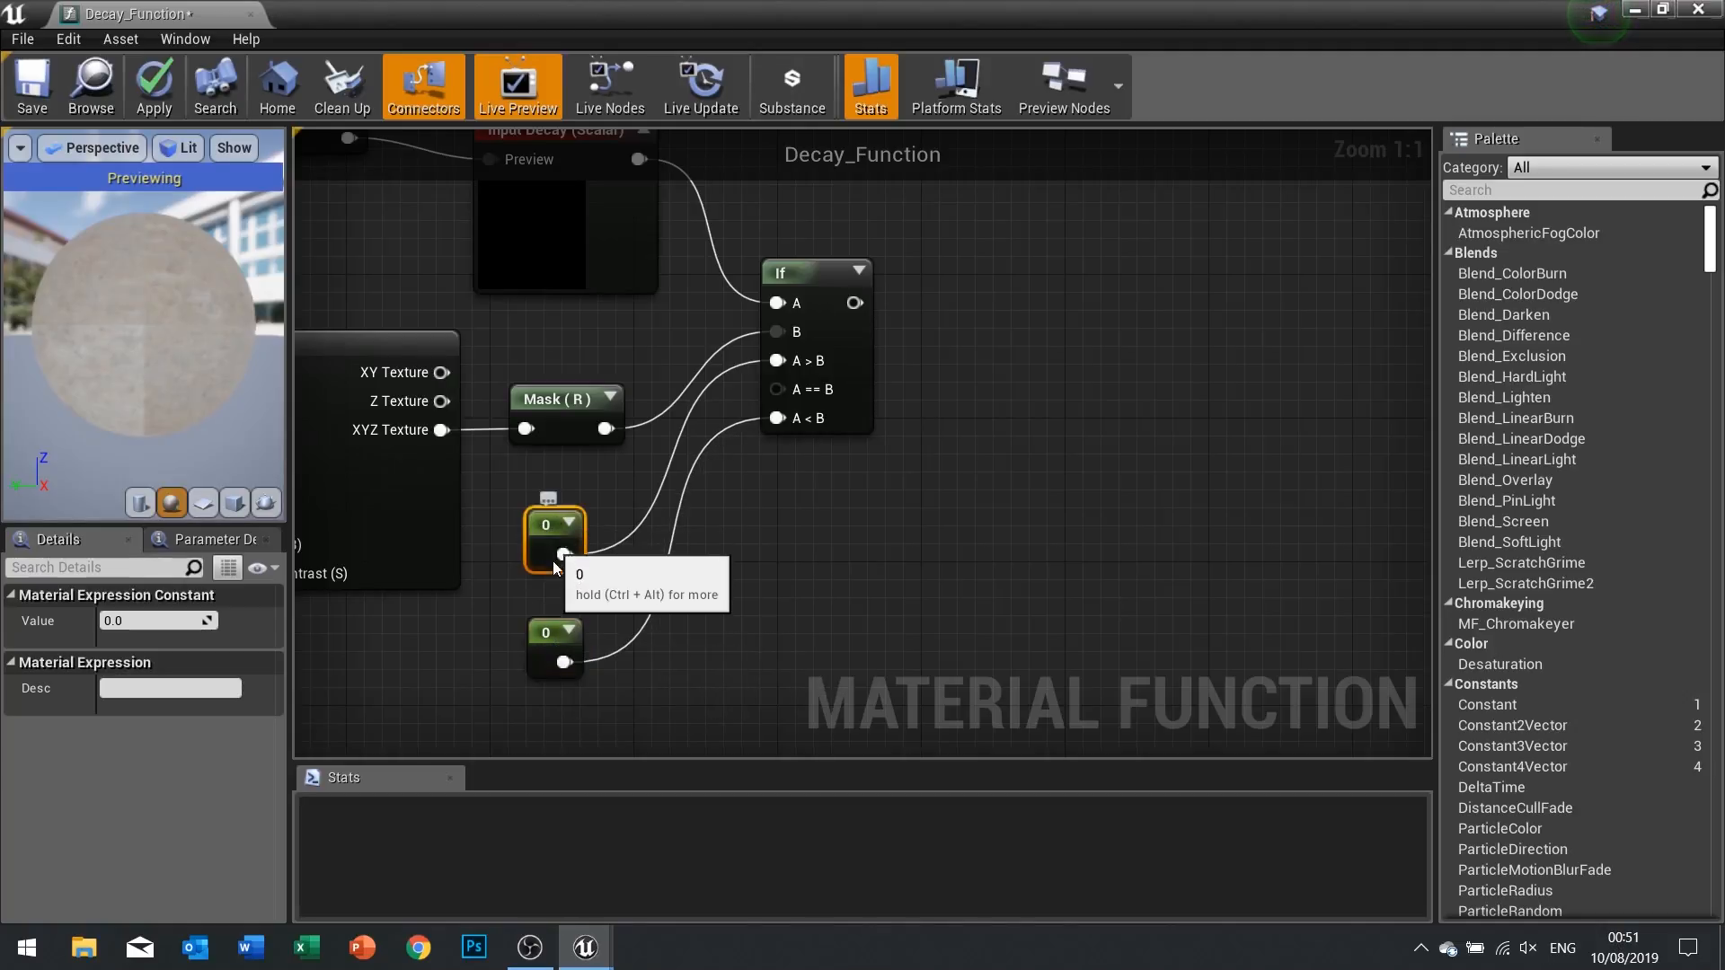
click(115, 617)
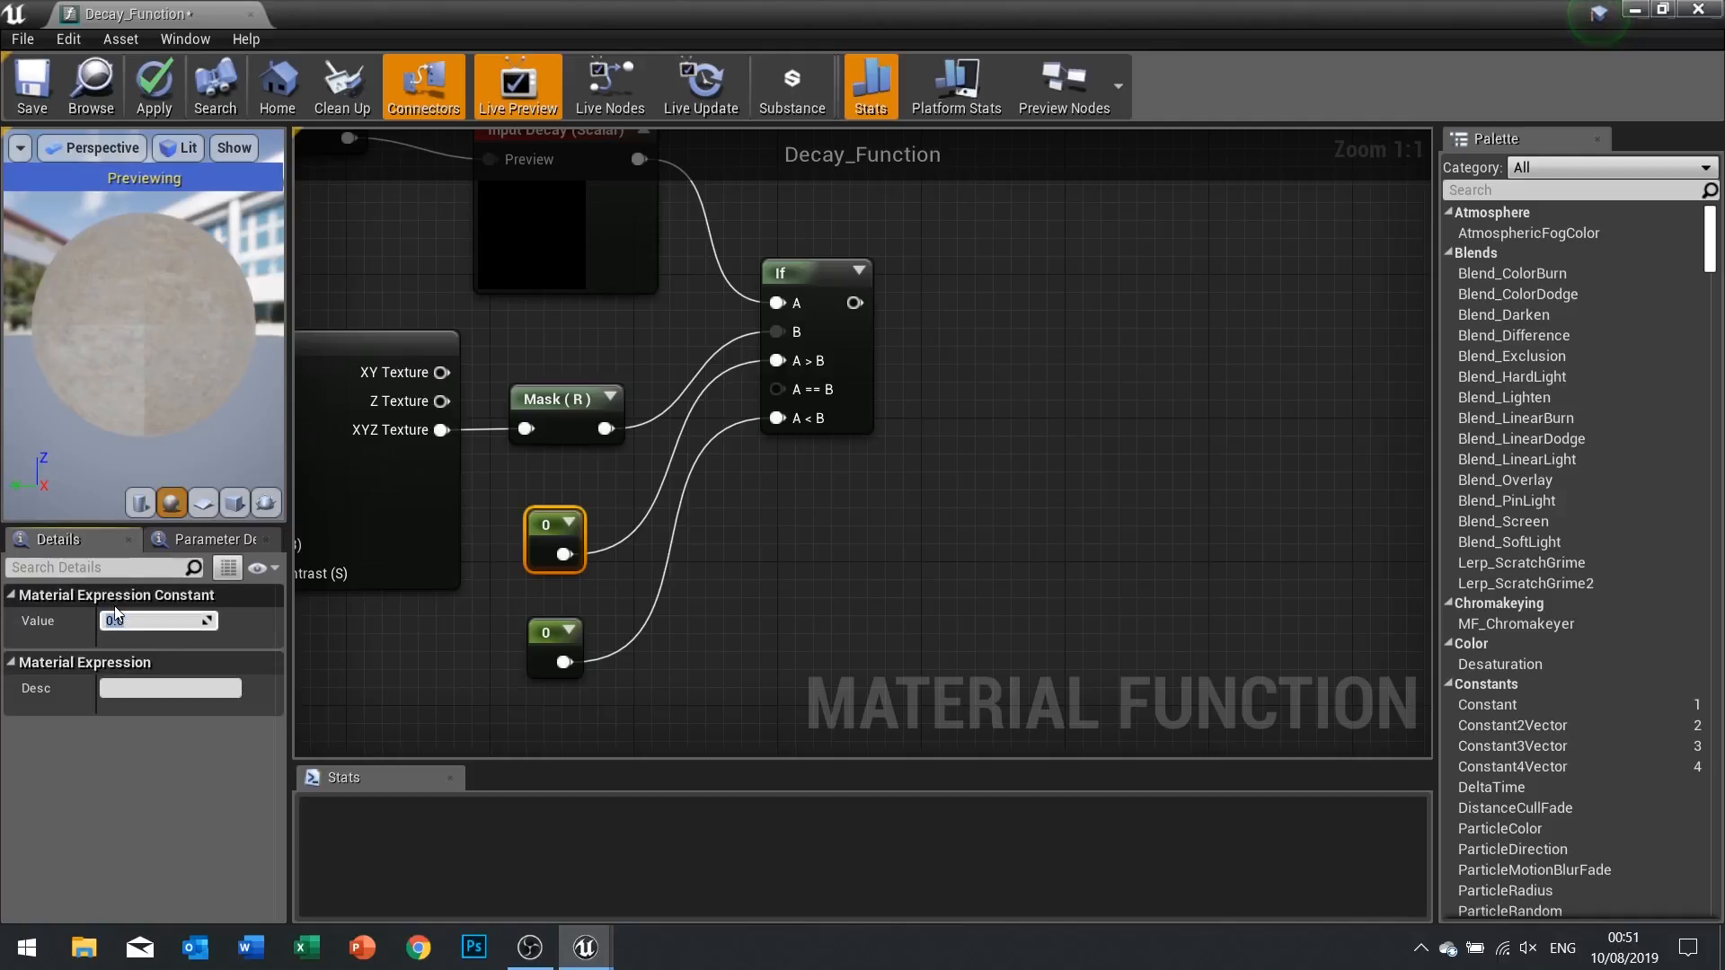
text(1)
key(Return)
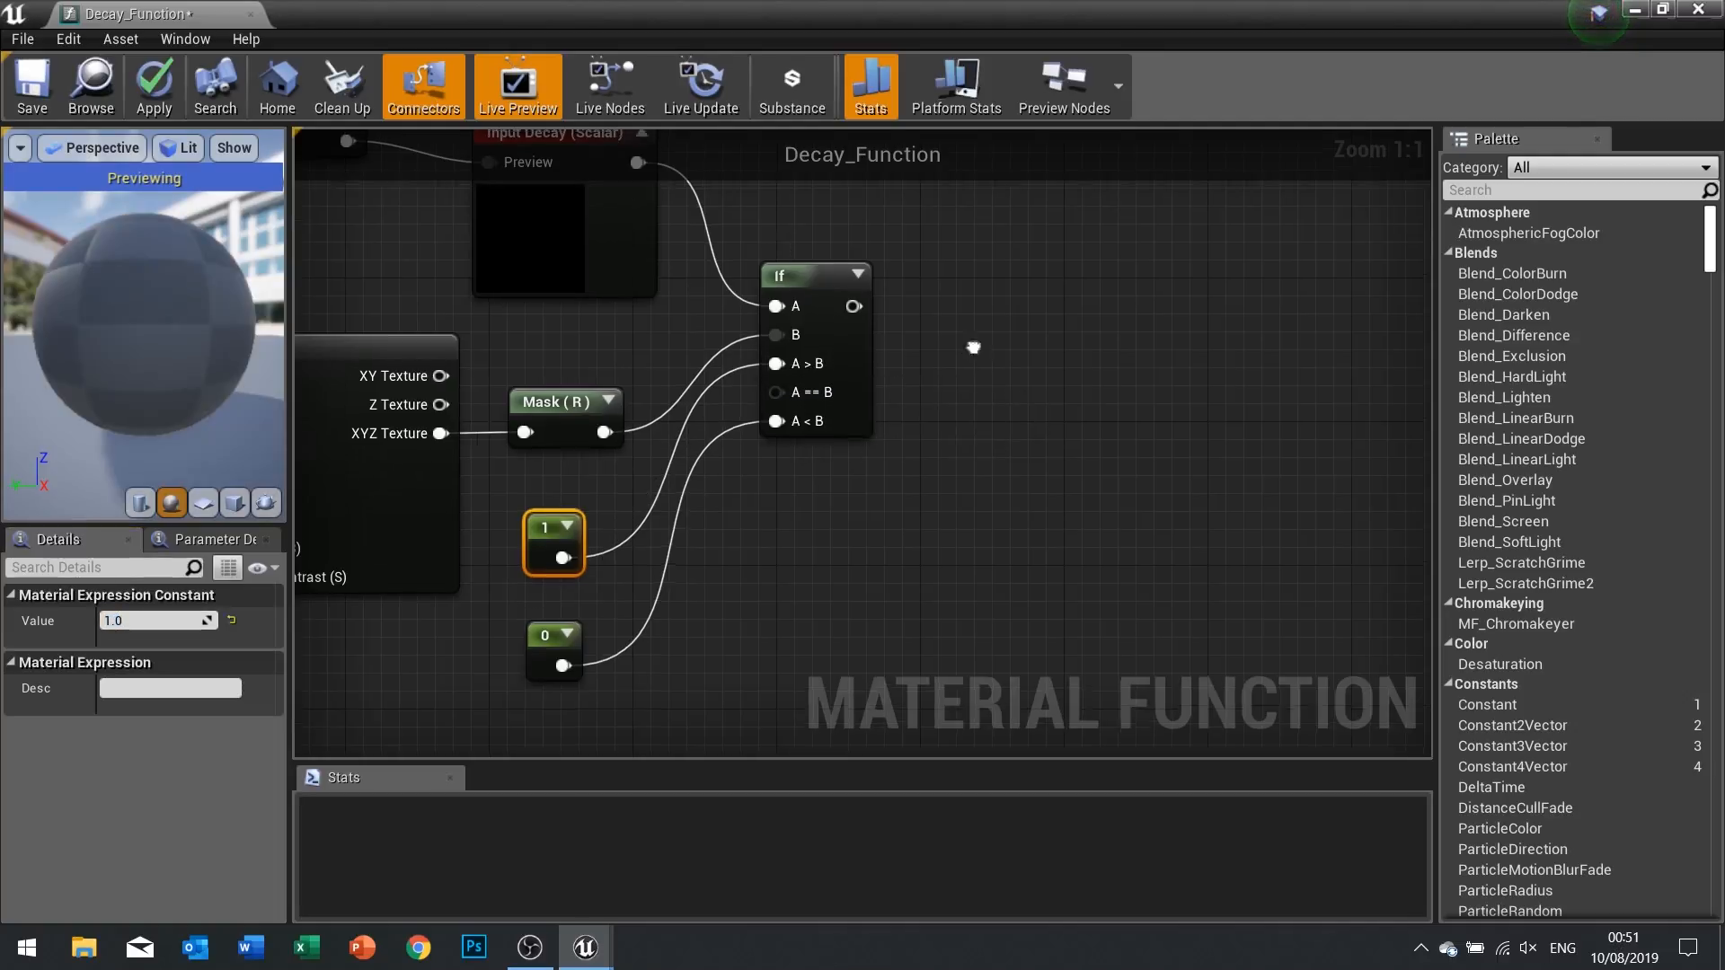
Connect the If node's output to the Alpha input of the texture Lerp and save the material function
right_drag(959, 329, 913, 445)
right_drag(727, 338, 525, 534)
scroll(758, 415, down, 1)
drag(585, 634, 1124, 272)
right_drag(1129, 380, 450, 510)
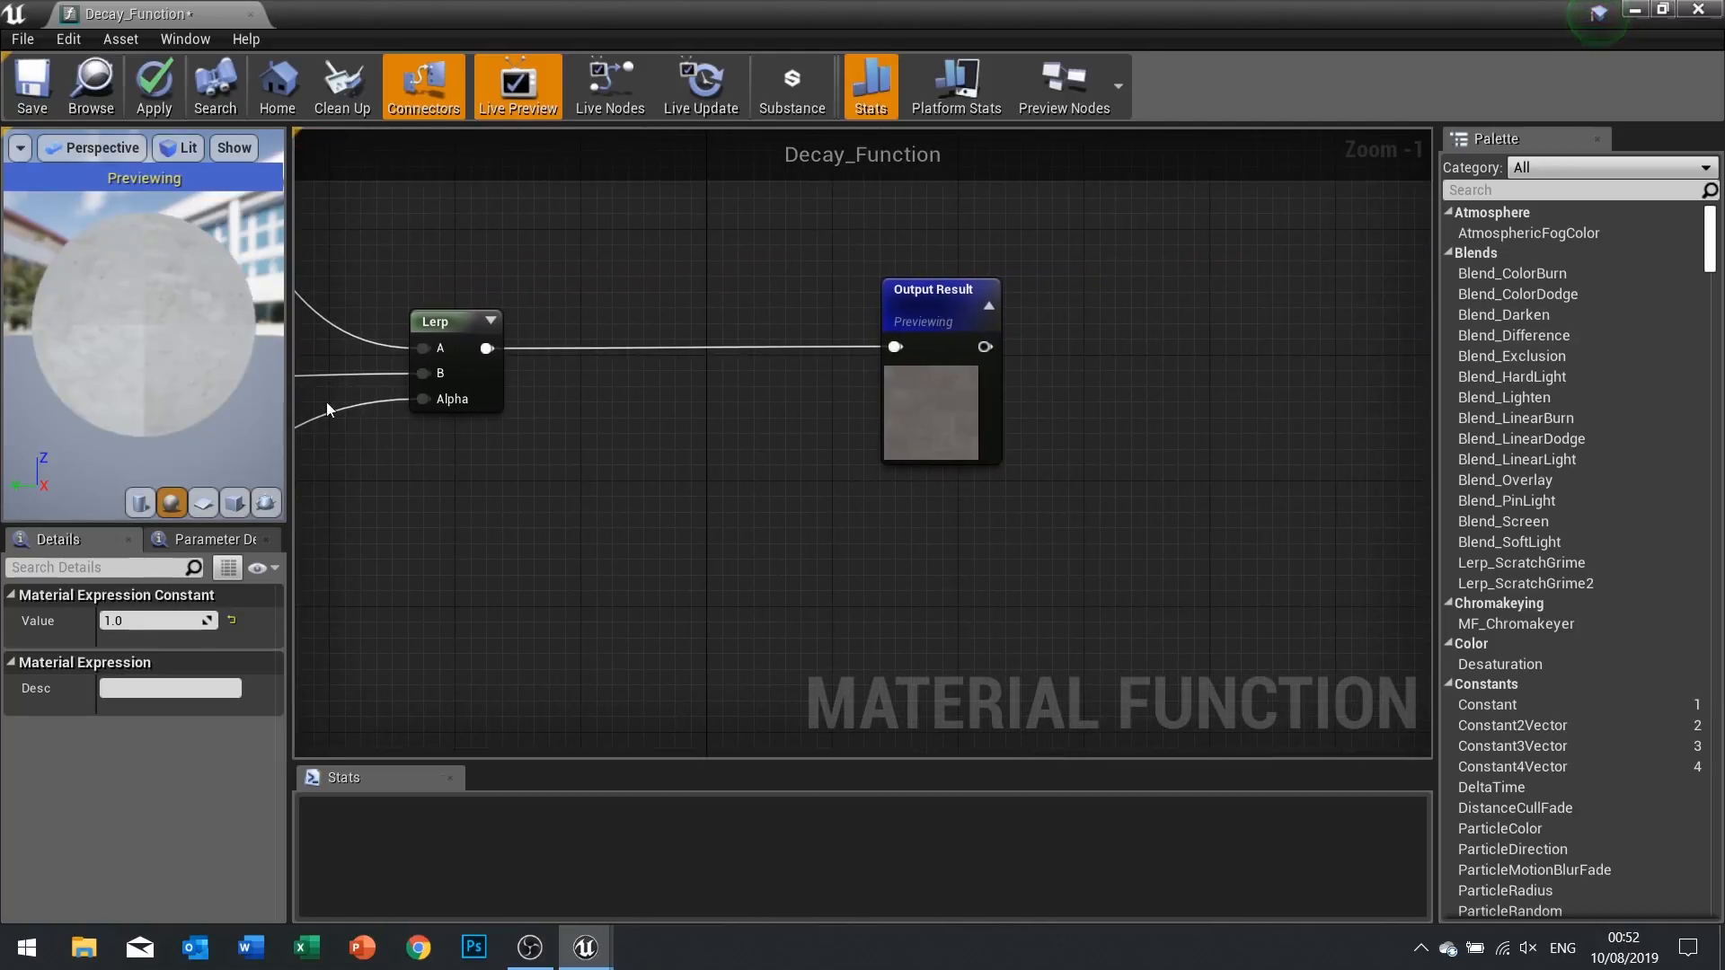
click(20, 99)
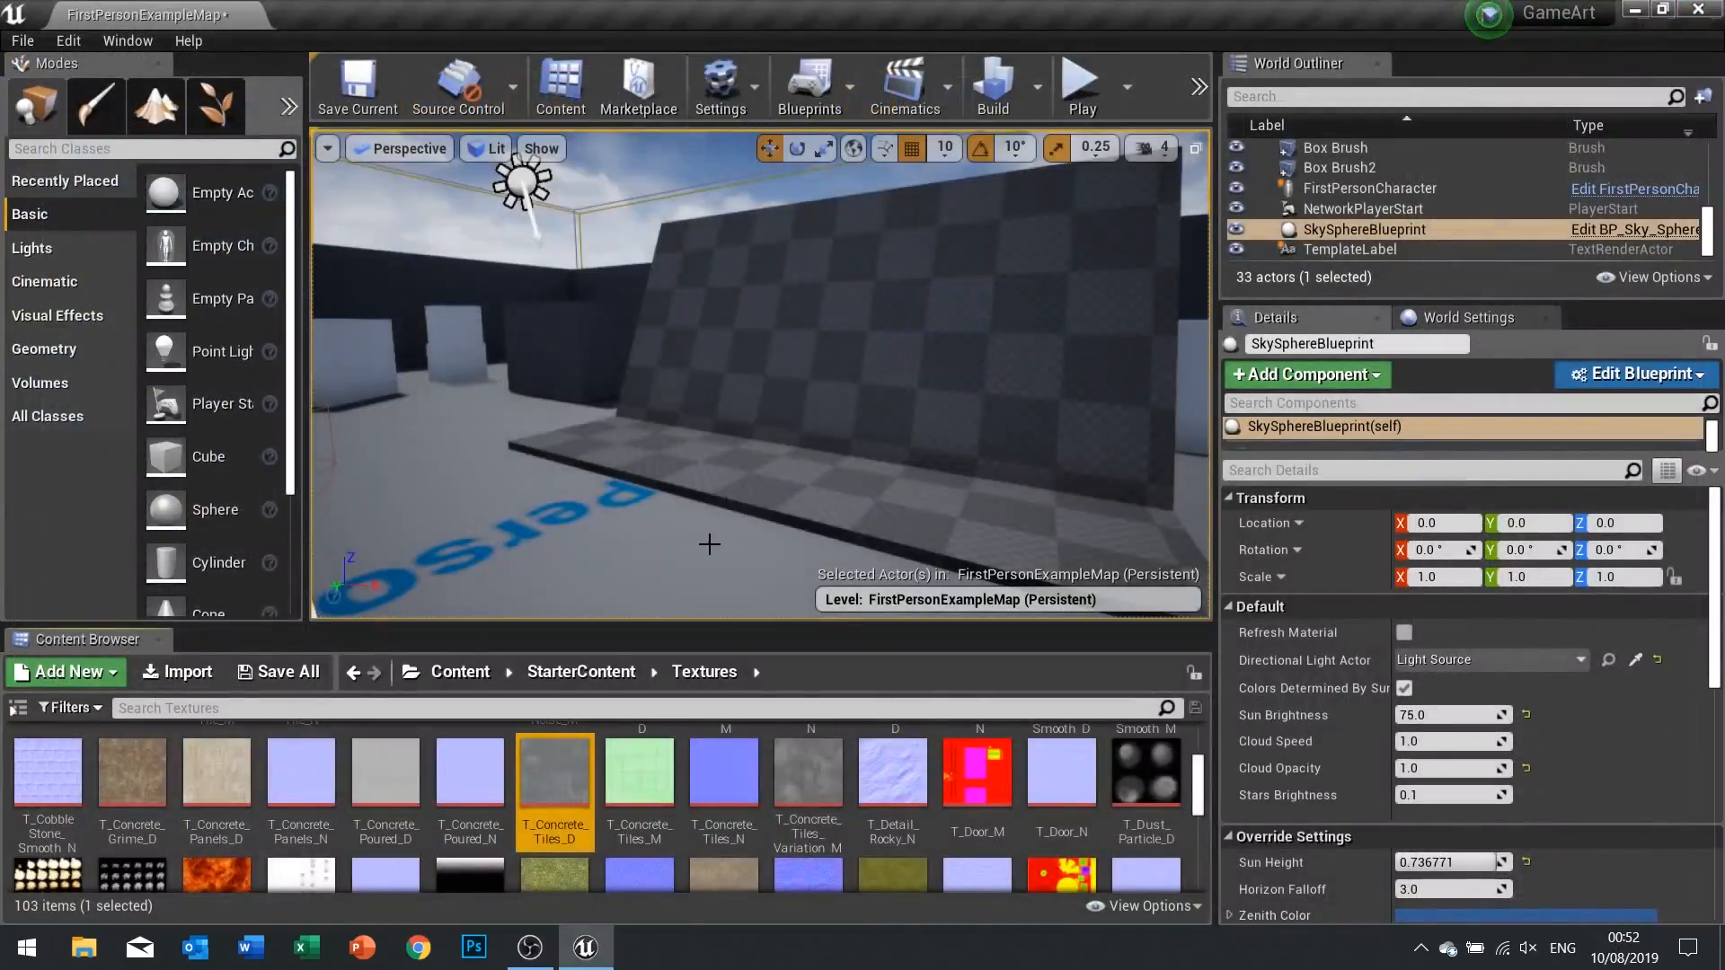
Create a new material in the root Content folder and name it Decay_Mat
click(475, 675)
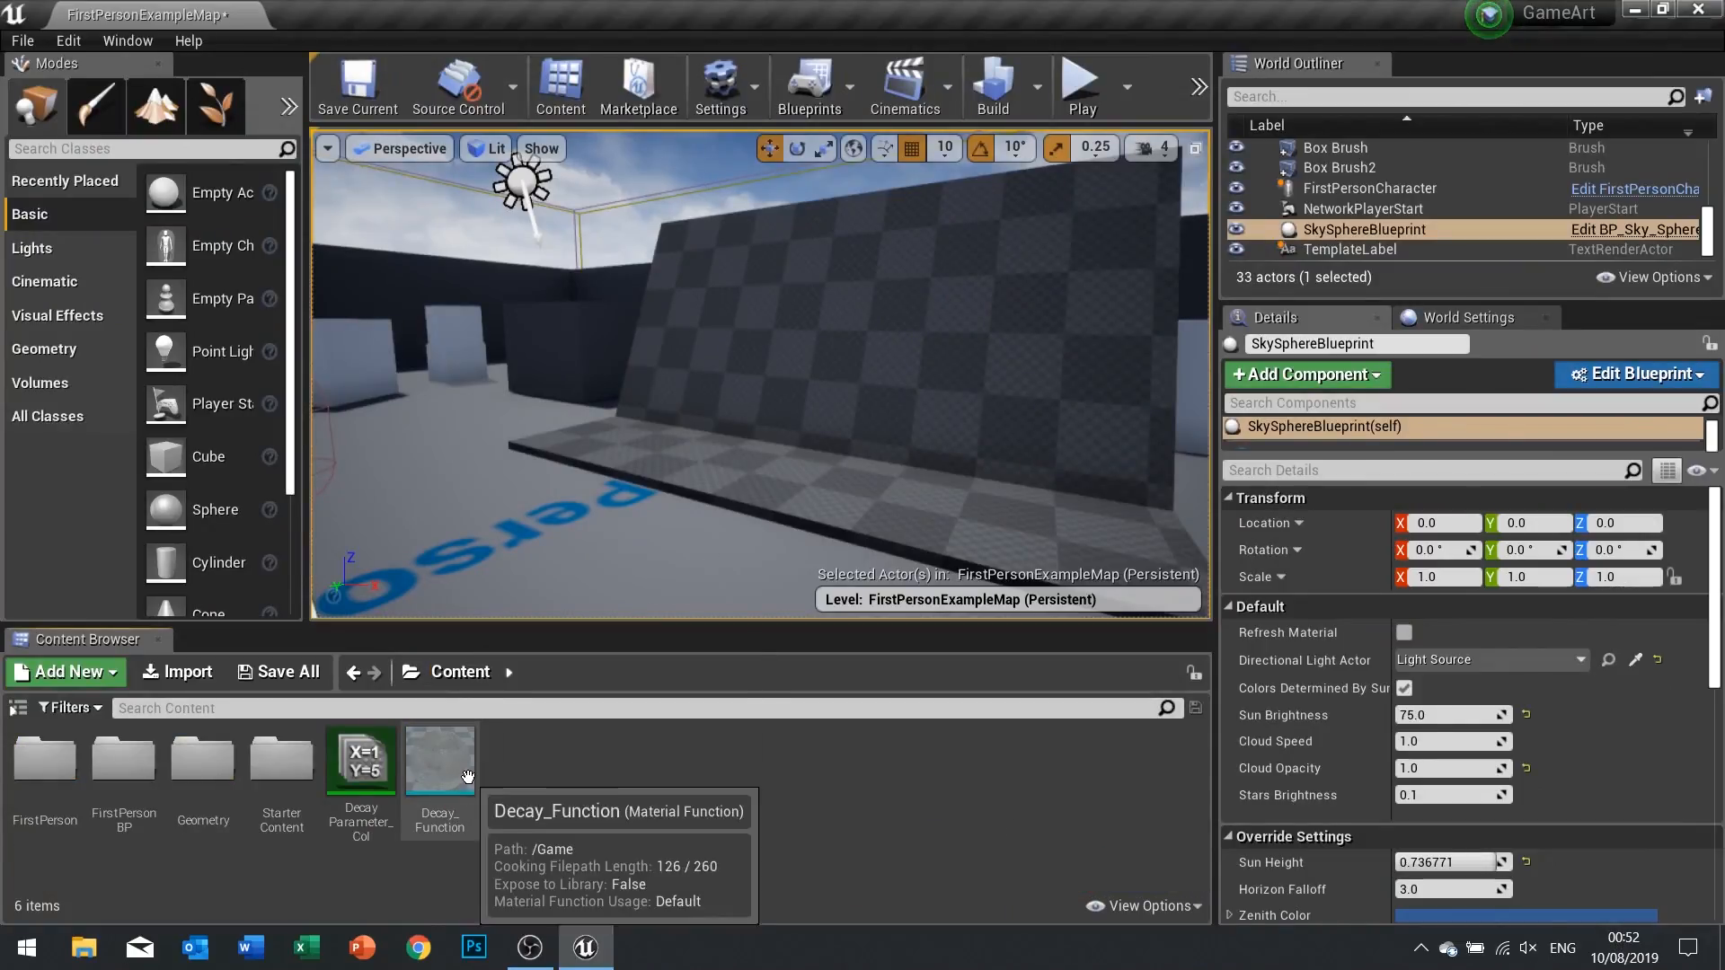
right_click(521, 769)
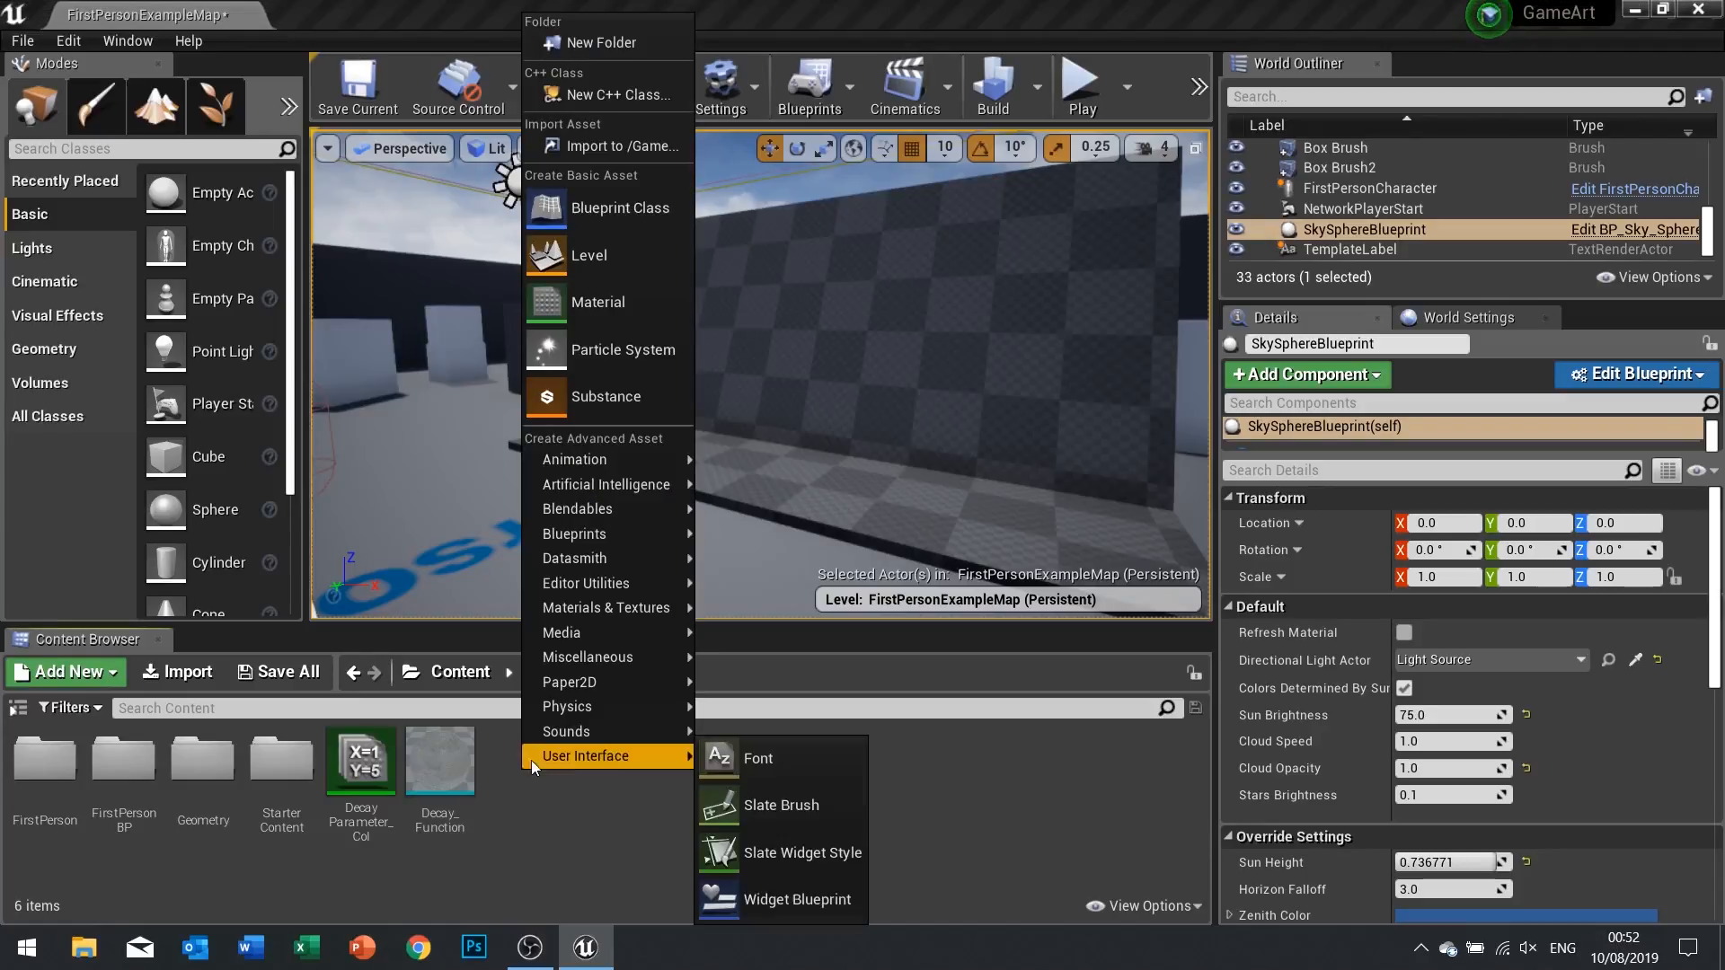
mouse_move(589, 609)
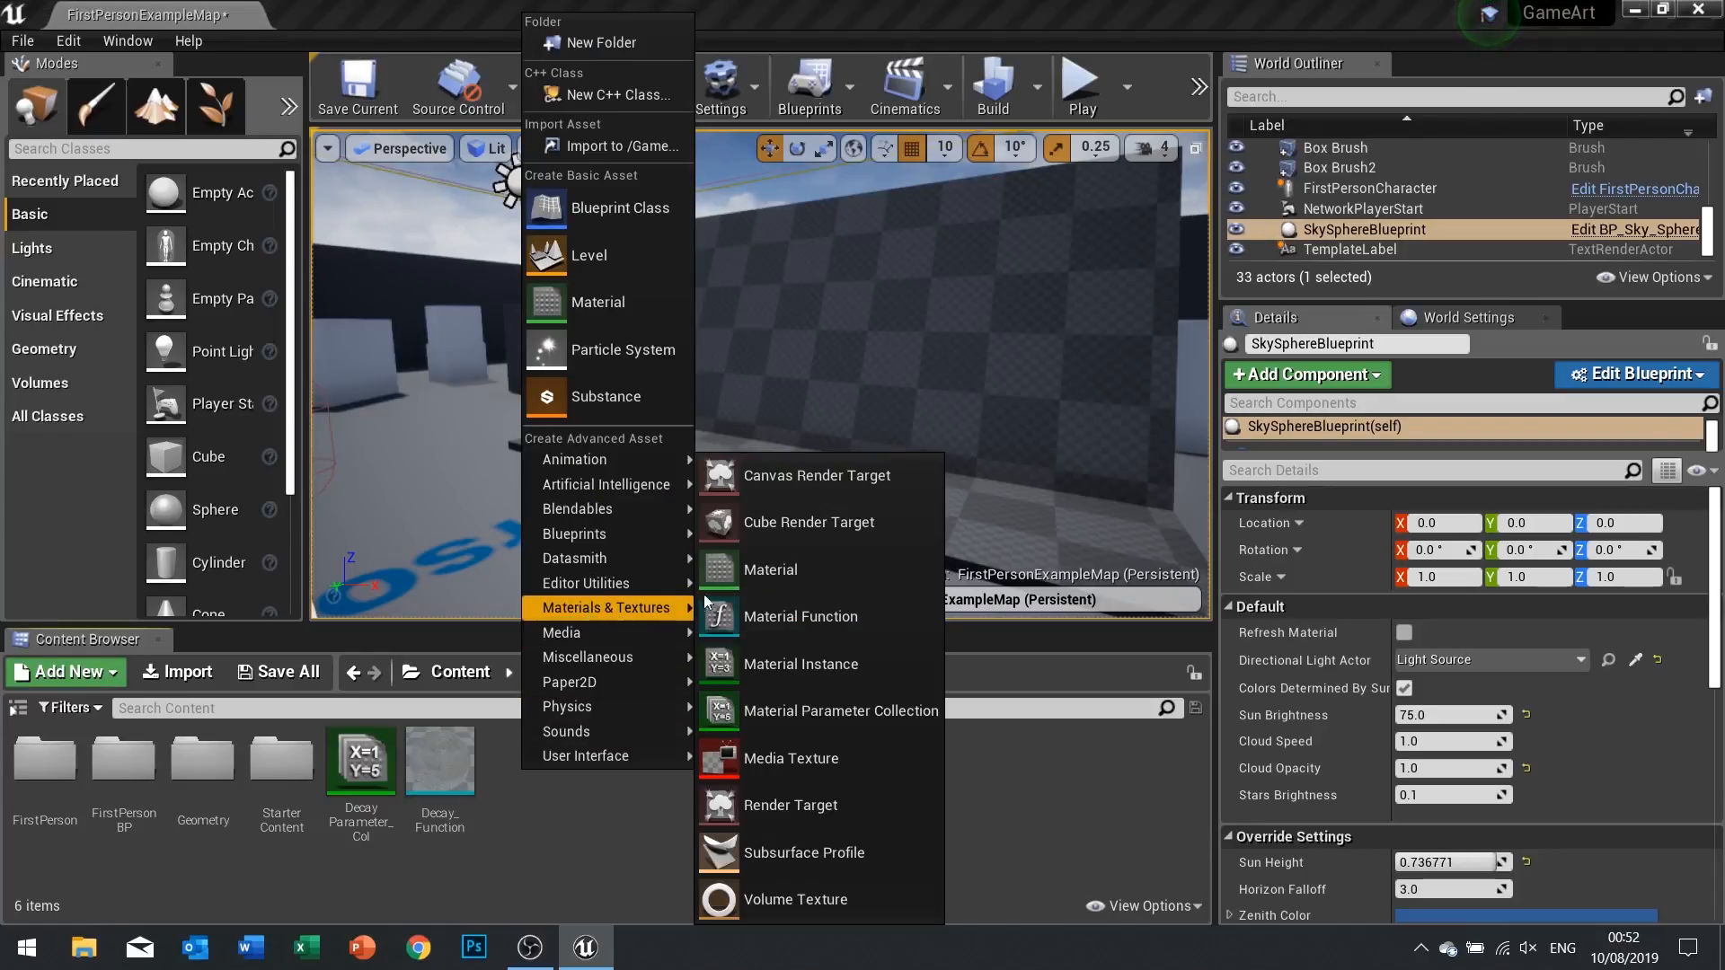
click(768, 573)
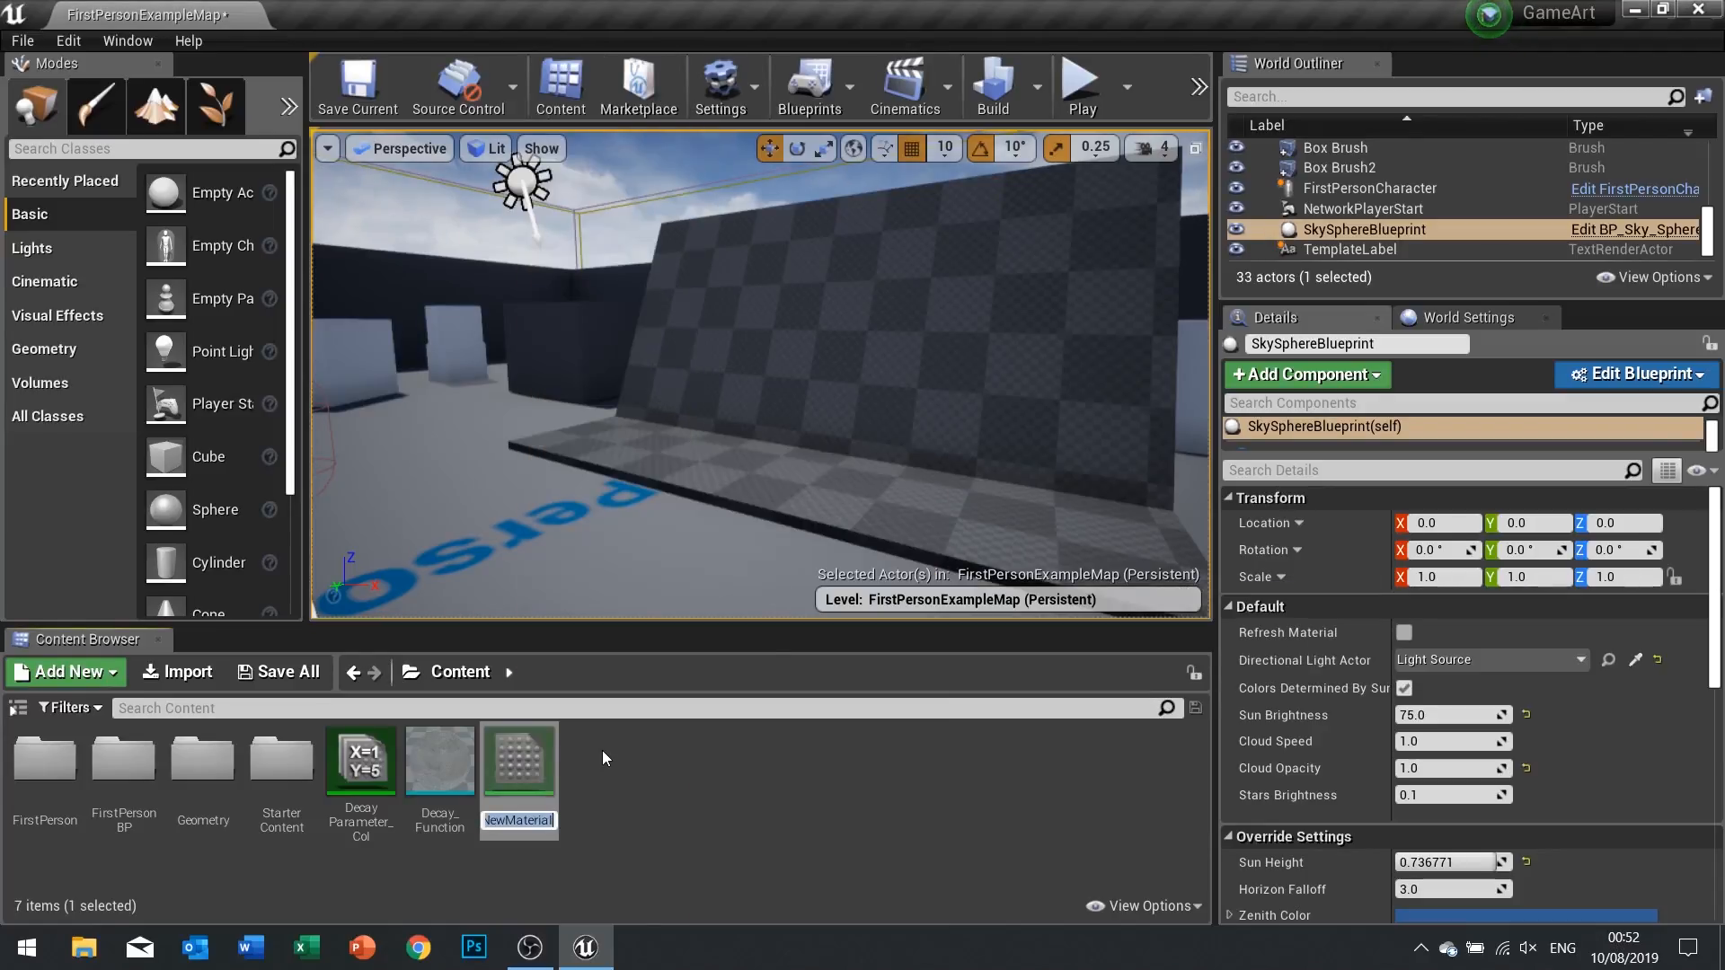
text(DecayMat)
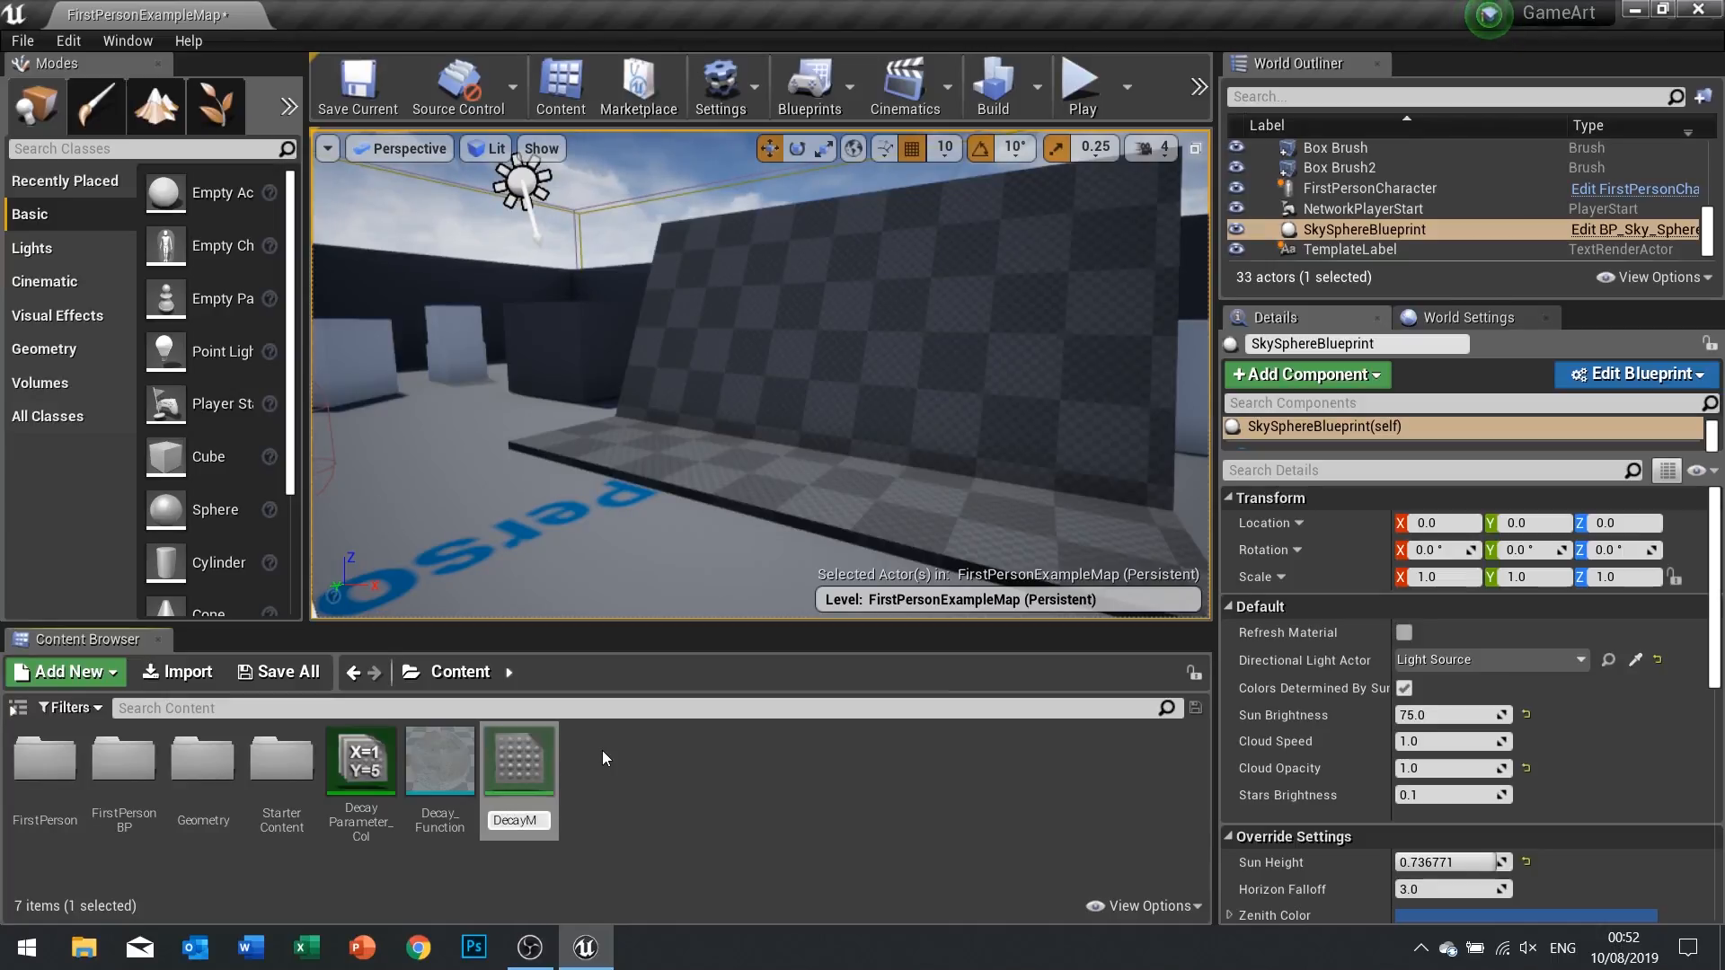
key(BackSpace)
key(BackSpace)
key(BackSpace)
text(_Mat)
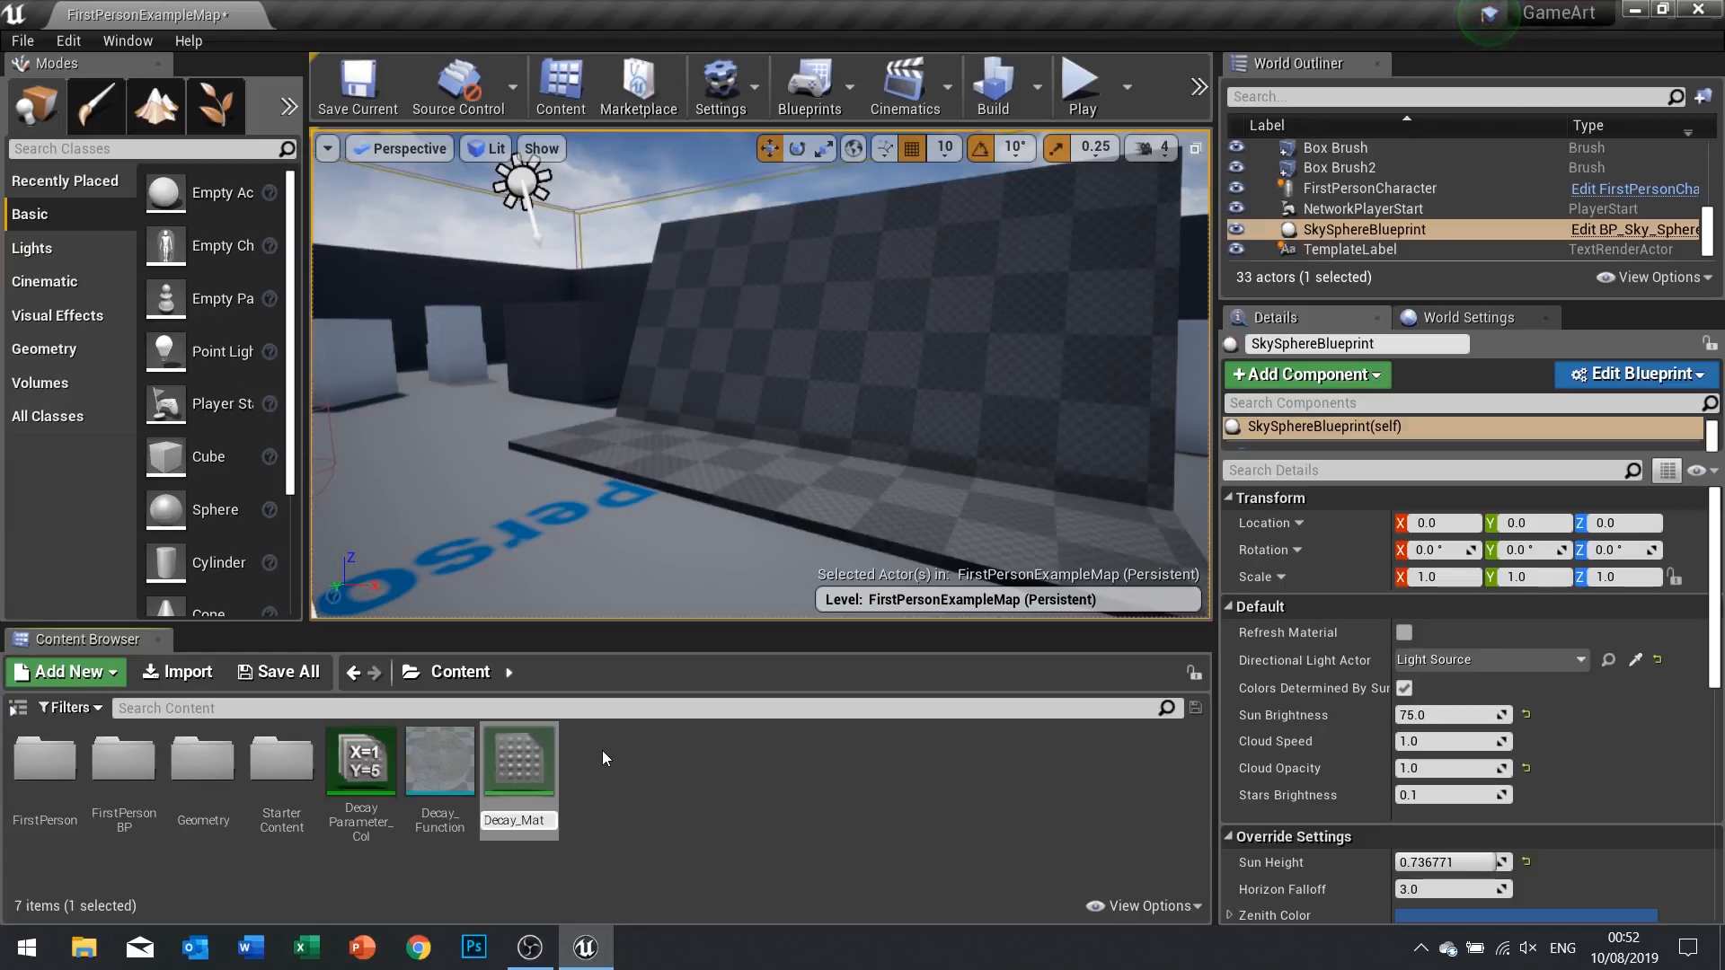
key(Return)
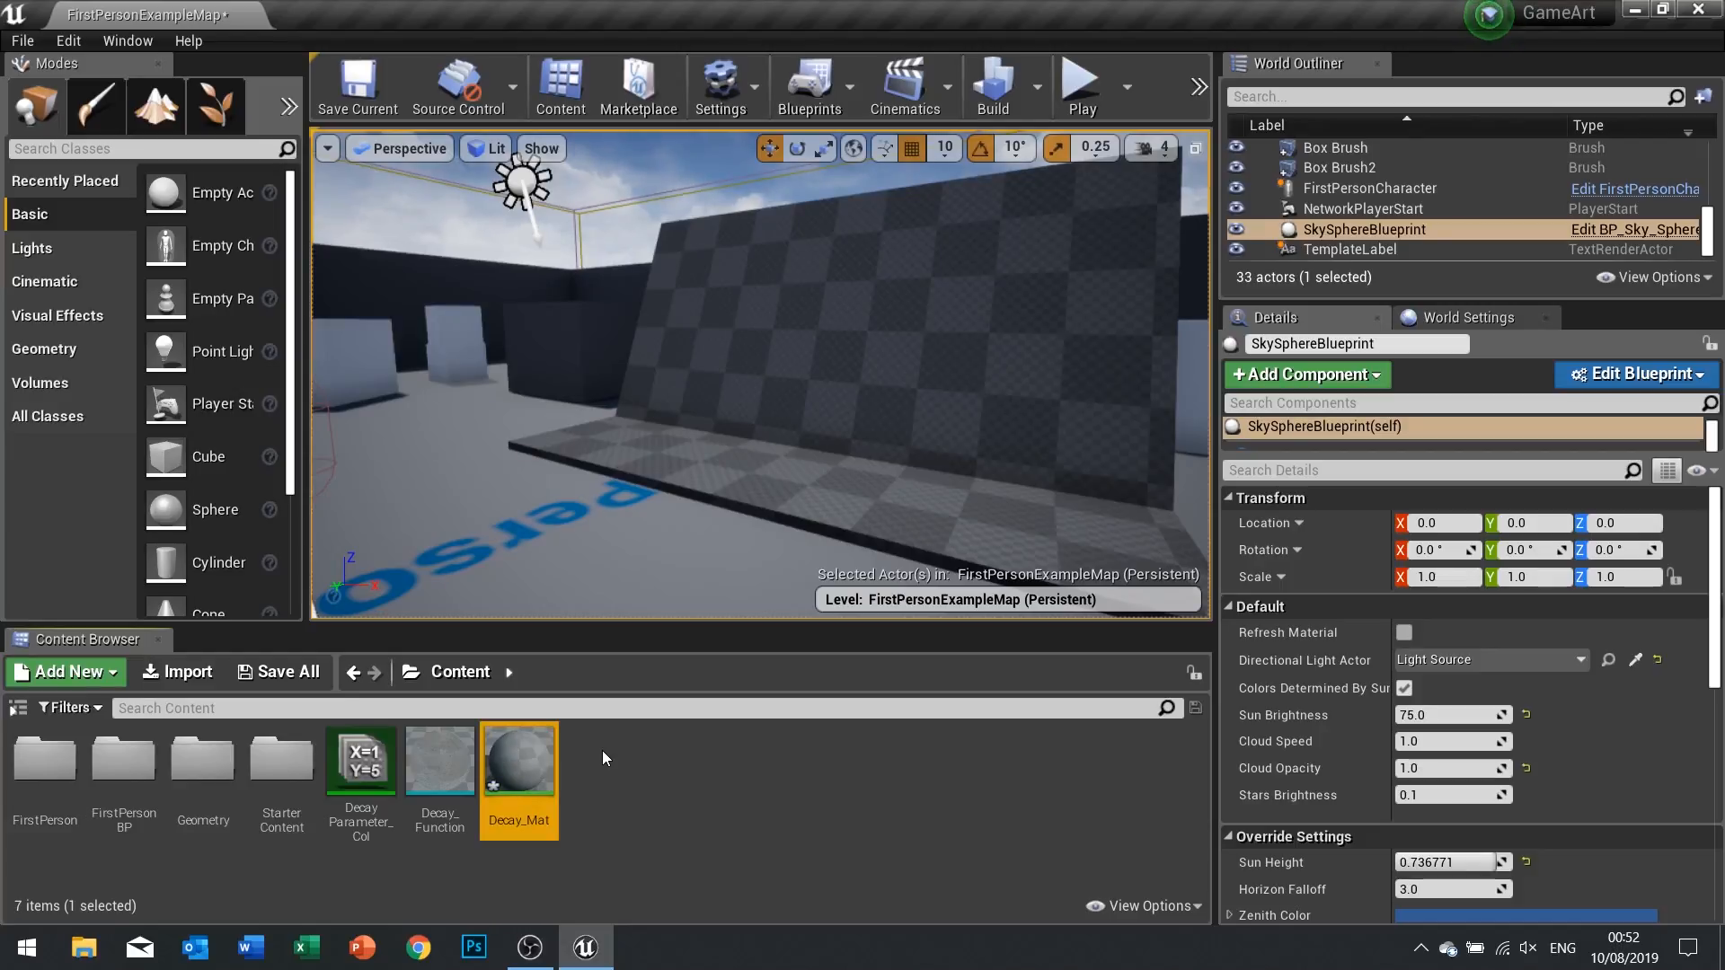
Open Decay_Mat and add a MaterialFunctionCall node in the empty graph area beside the material's main node
double_click(506, 783)
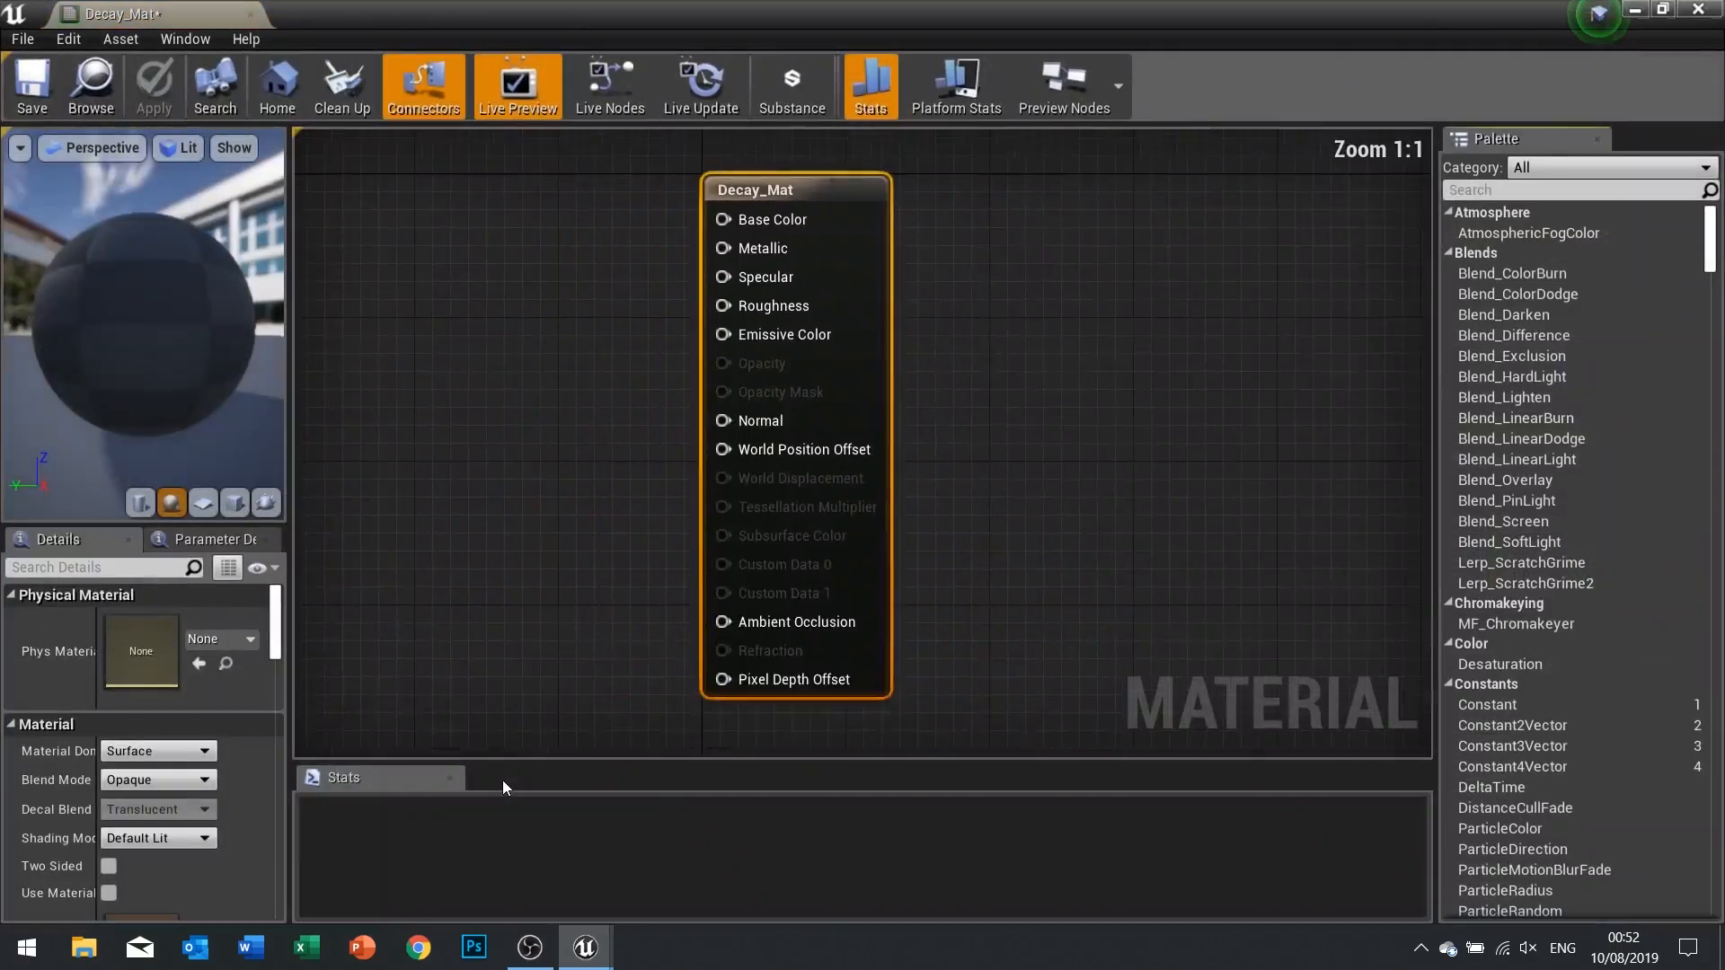
right_drag(722, 298, 889, 420)
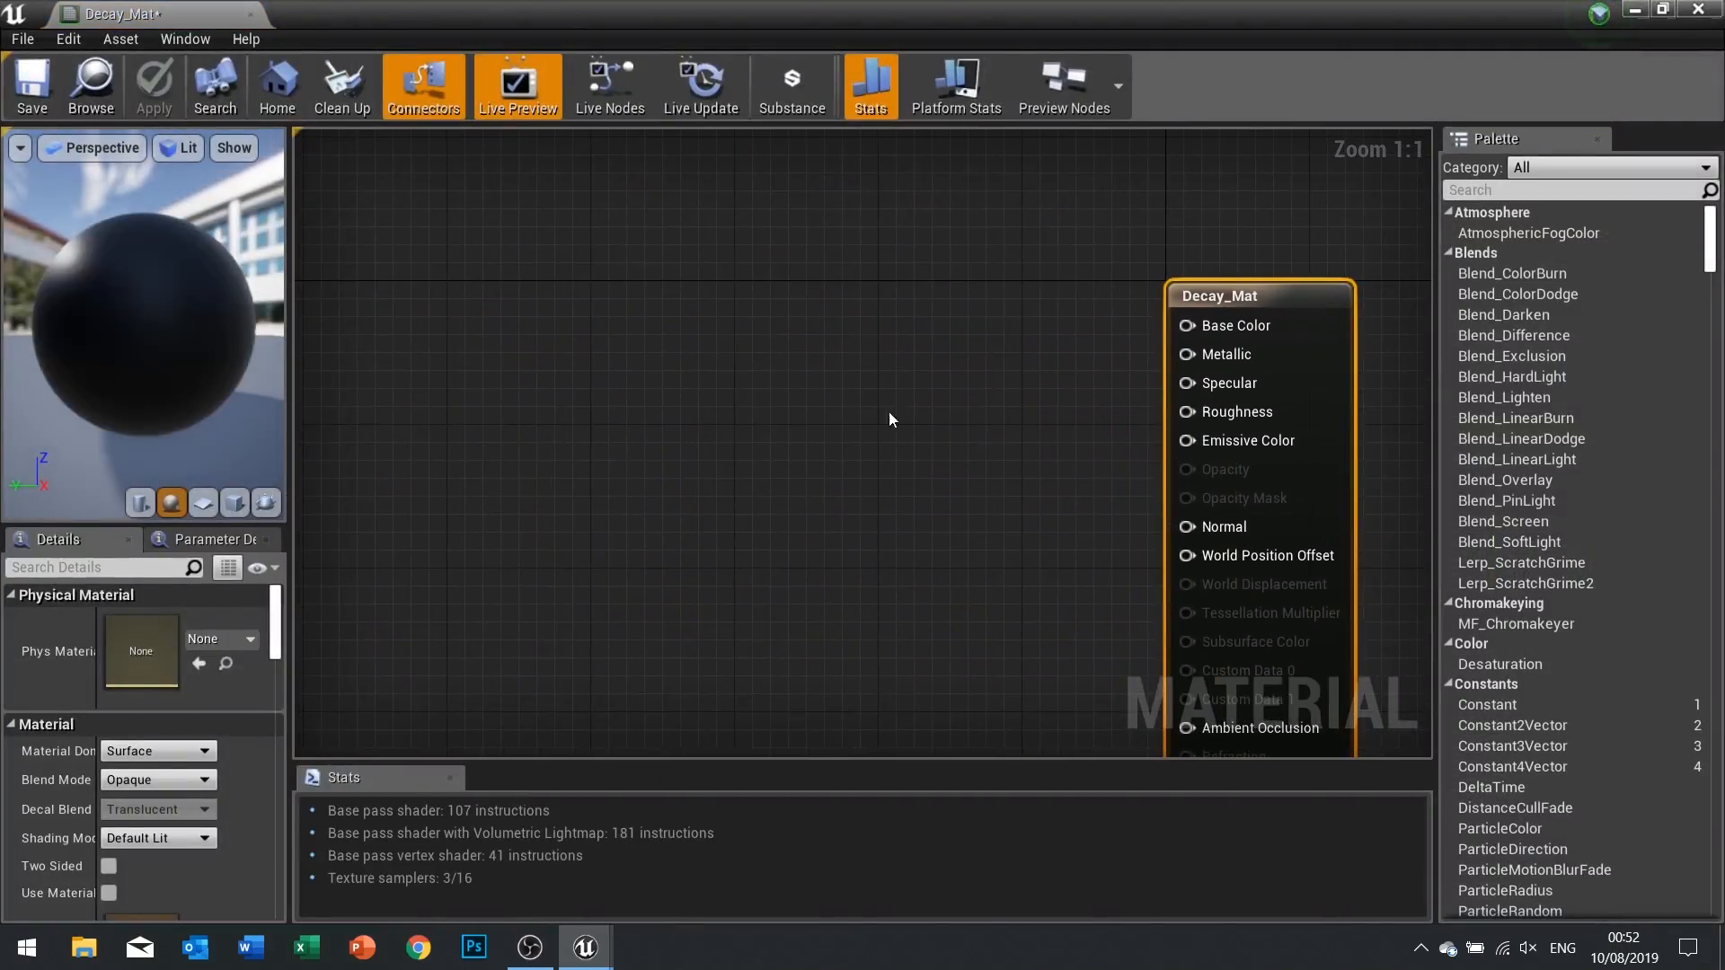
right_click(750, 379)
text(fu)
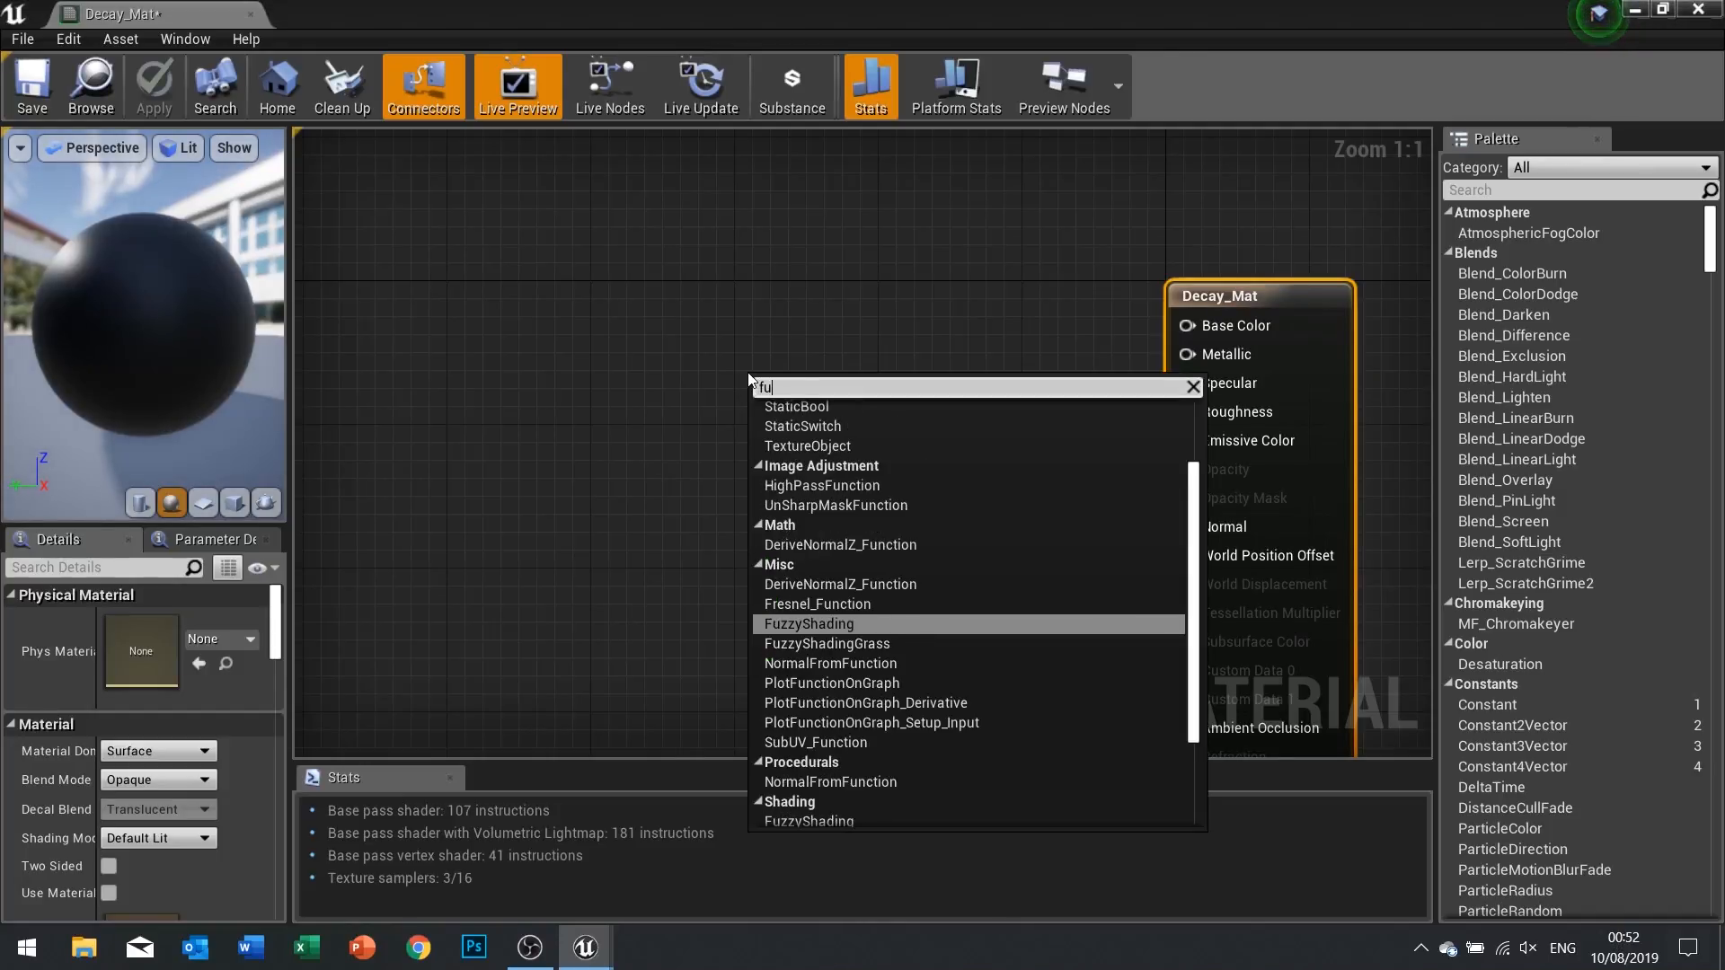
text(nc)
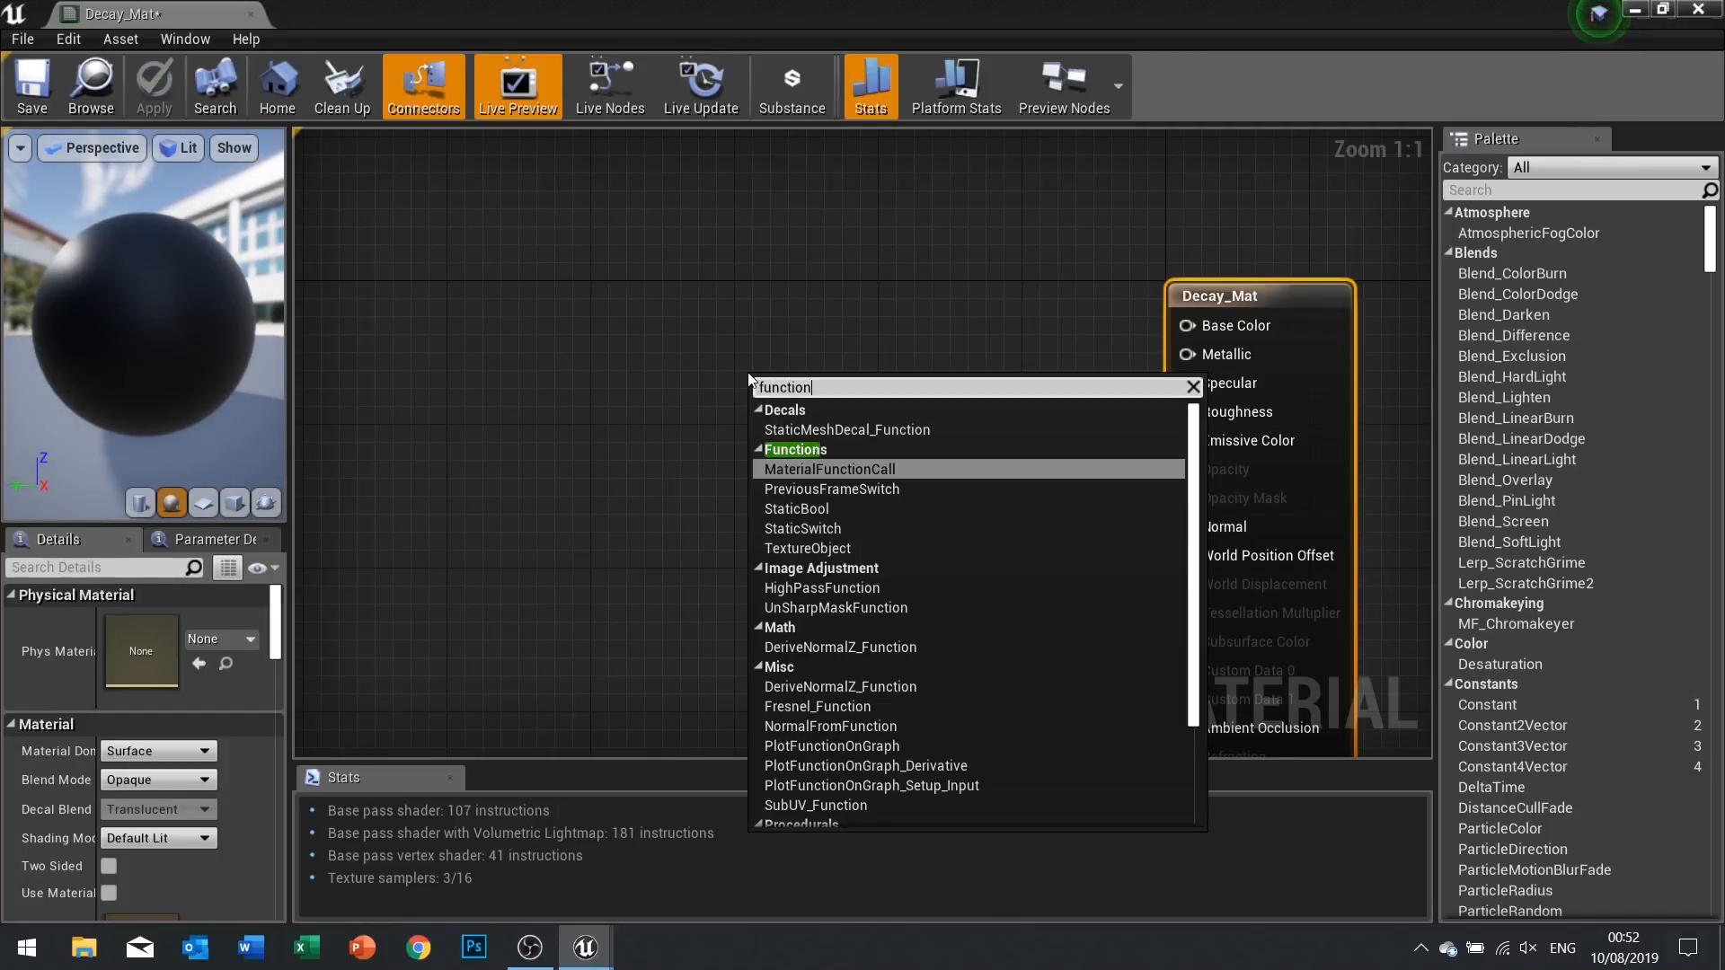
text(tion)
click(864, 469)
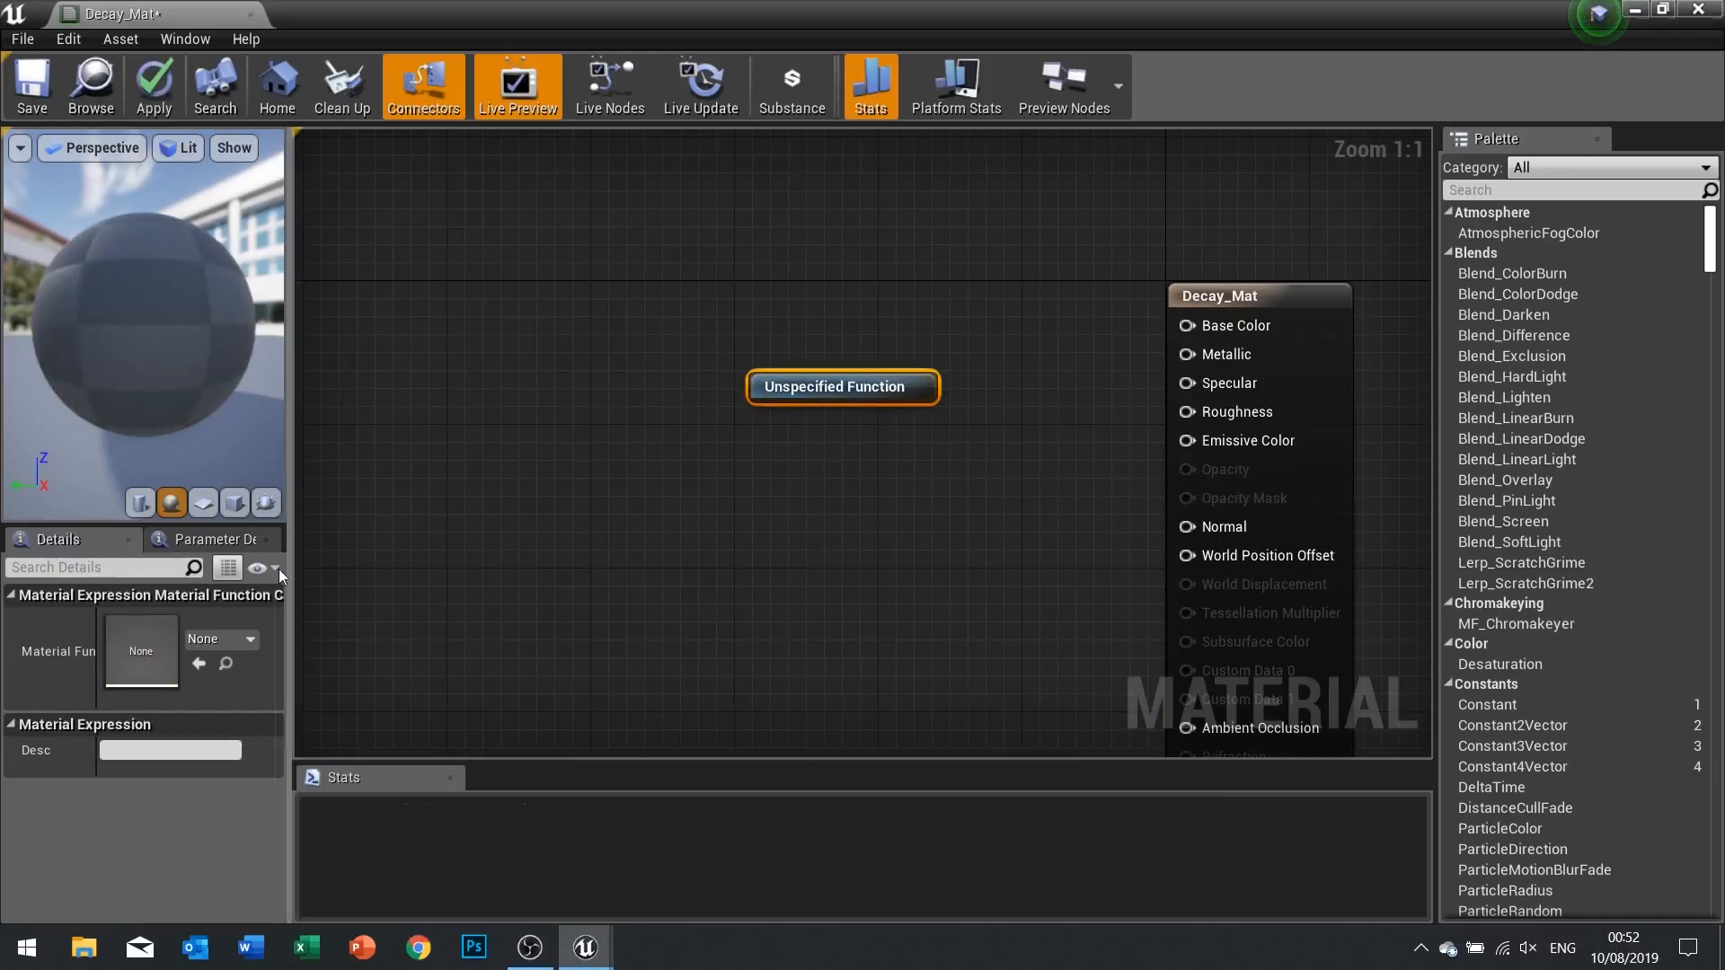
drag(766, 397, 754, 361)
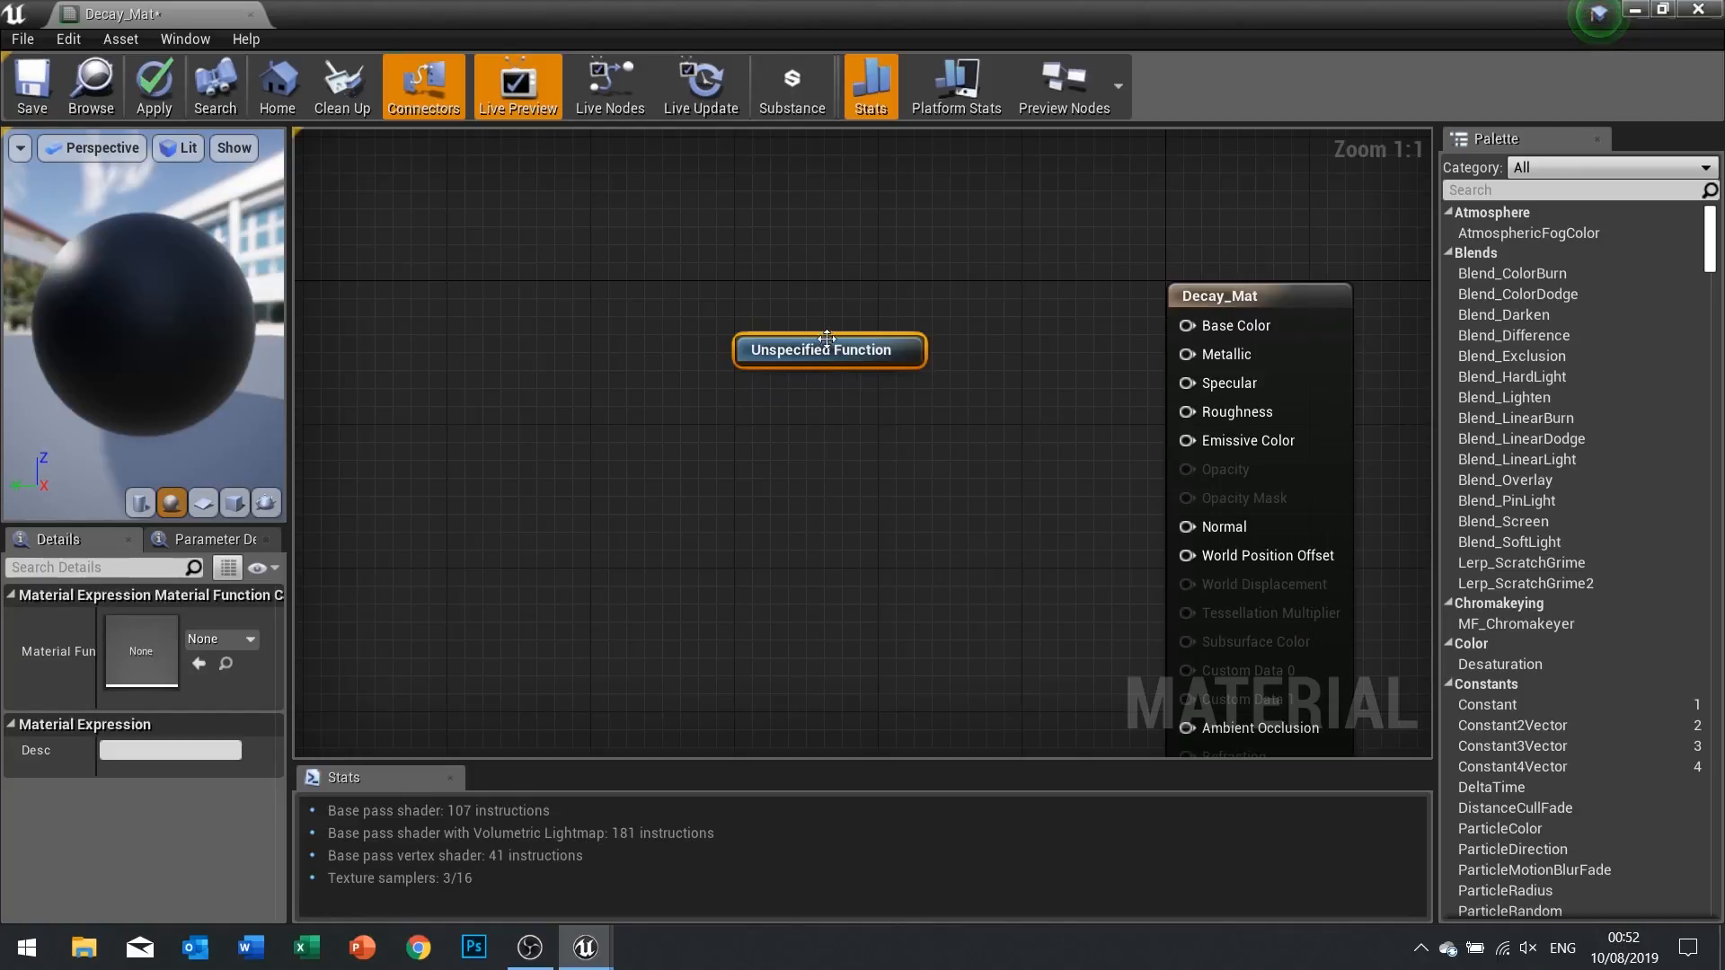
Assign Decay_Function to the unspecified function node and move the node slightly up in the graph
click(208, 644)
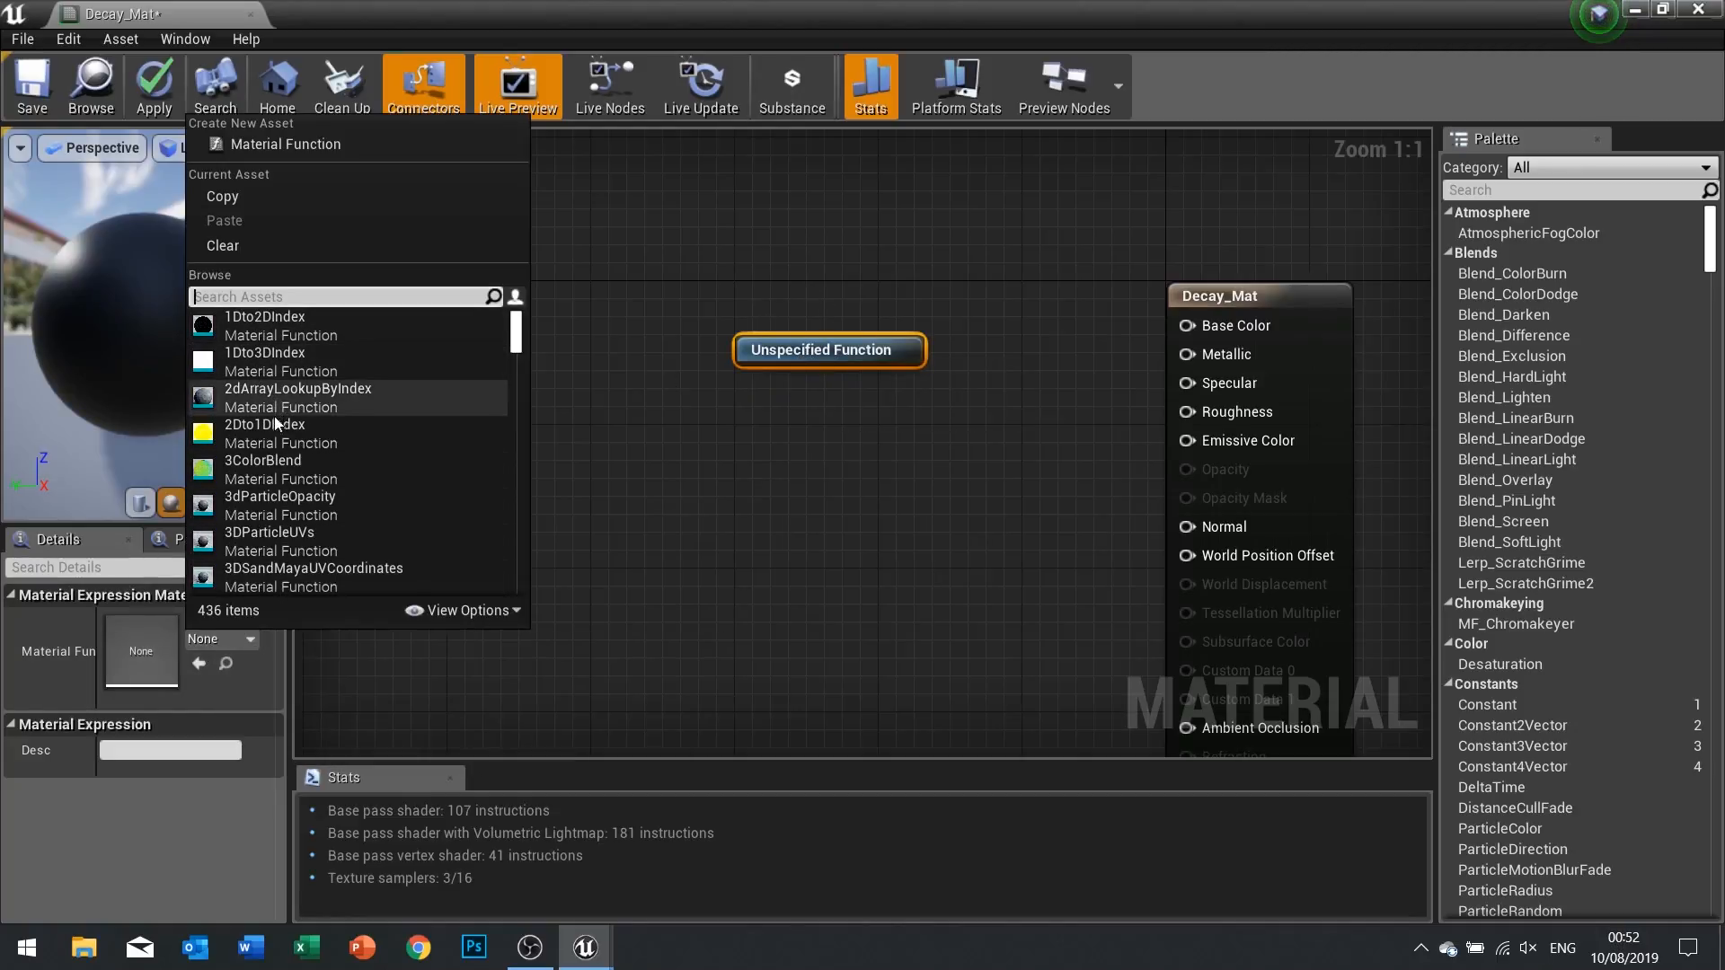
text(dec)
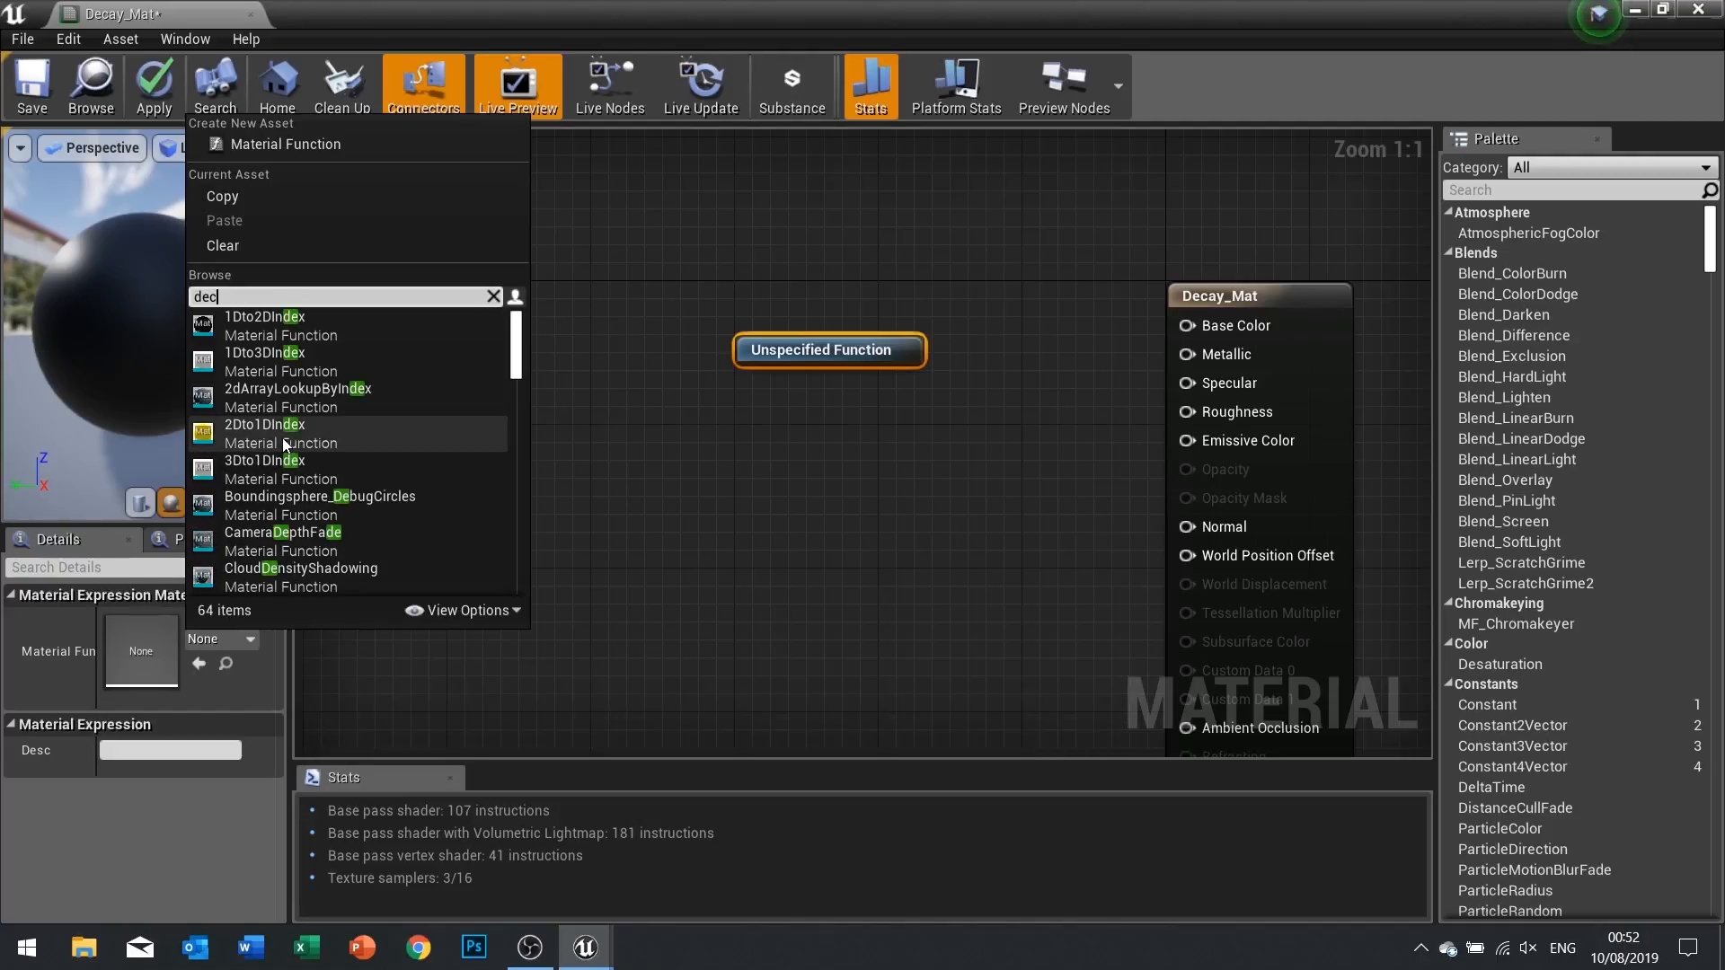
text(a)
click(287, 322)
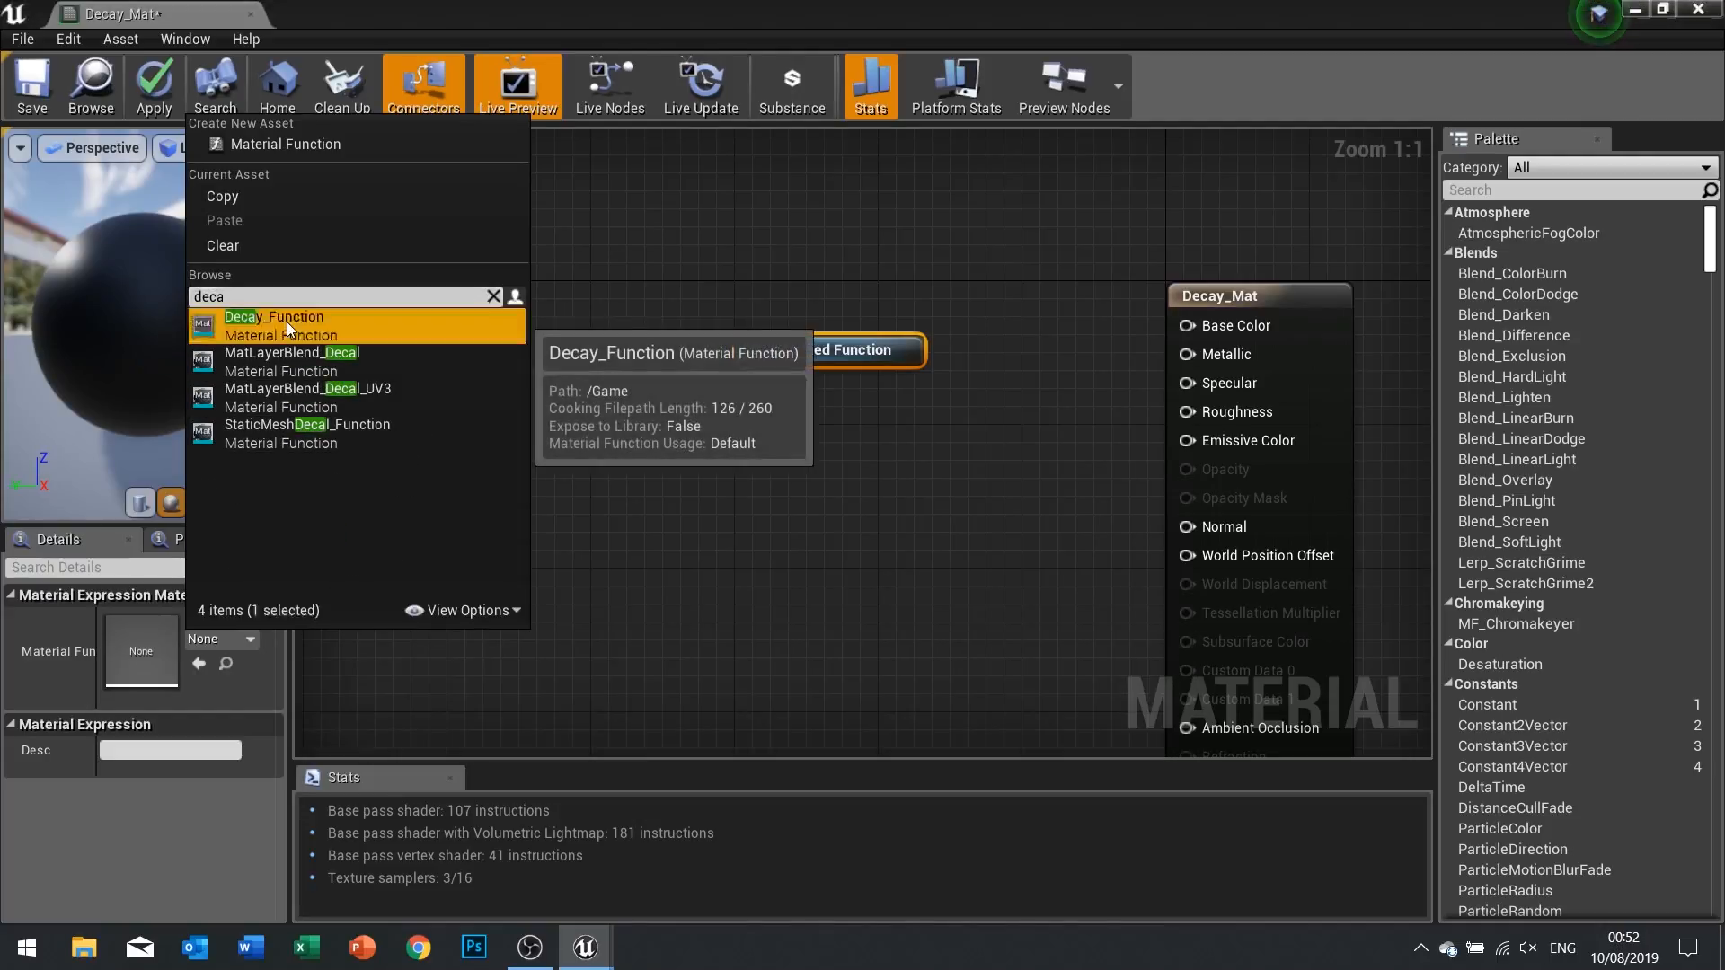
drag(839, 352, 785, 279)
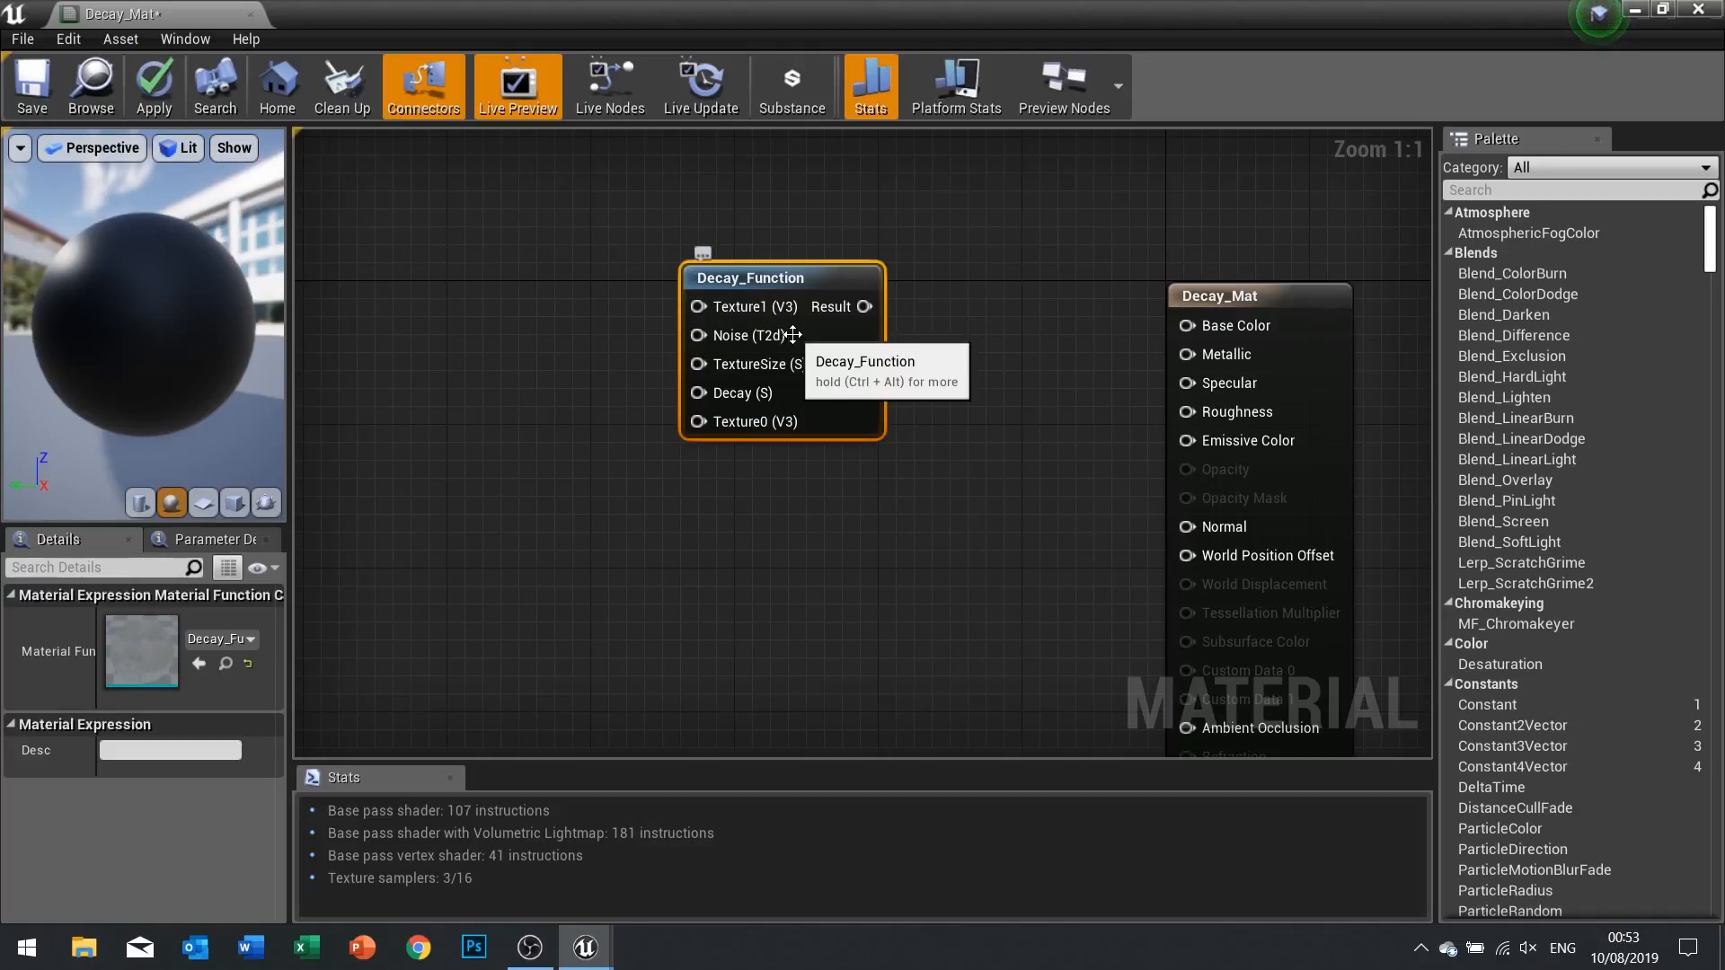
Open Decay_Function and set the Sort Priority of the Texture1 input so that it follows Texture0
double_click(144, 675)
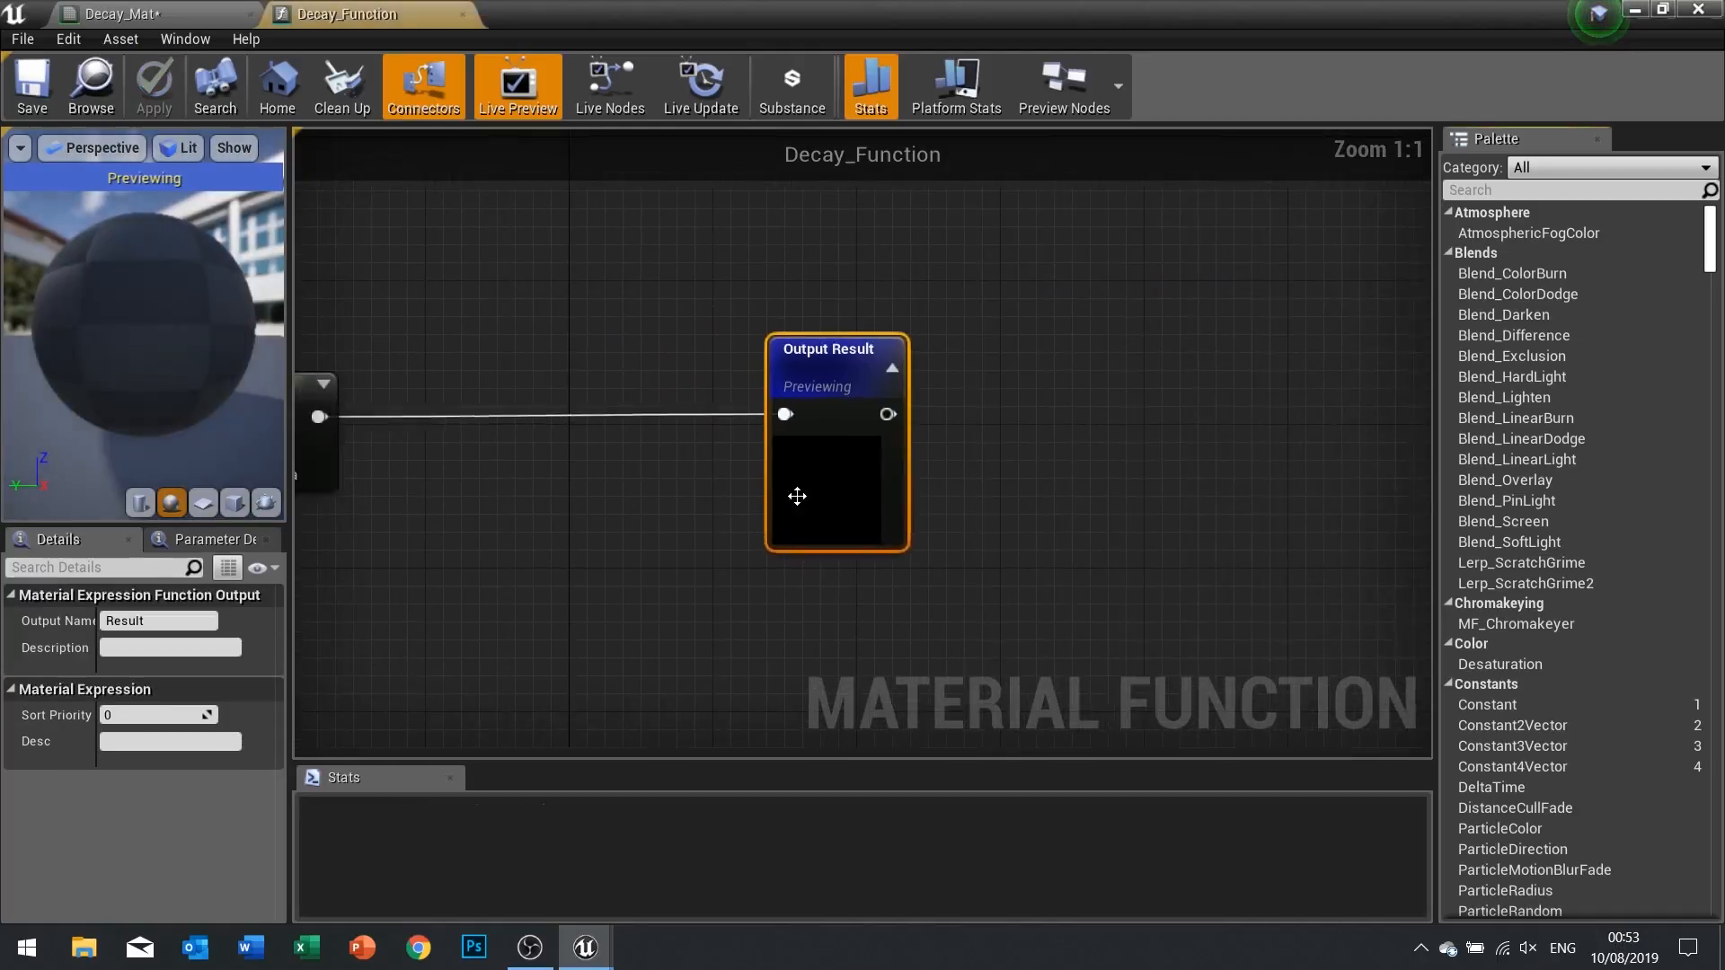
right_drag(576, 519, 1086, 520)
right_drag(650, 528, 1150, 566)
right_drag(922, 433, 1005, 506)
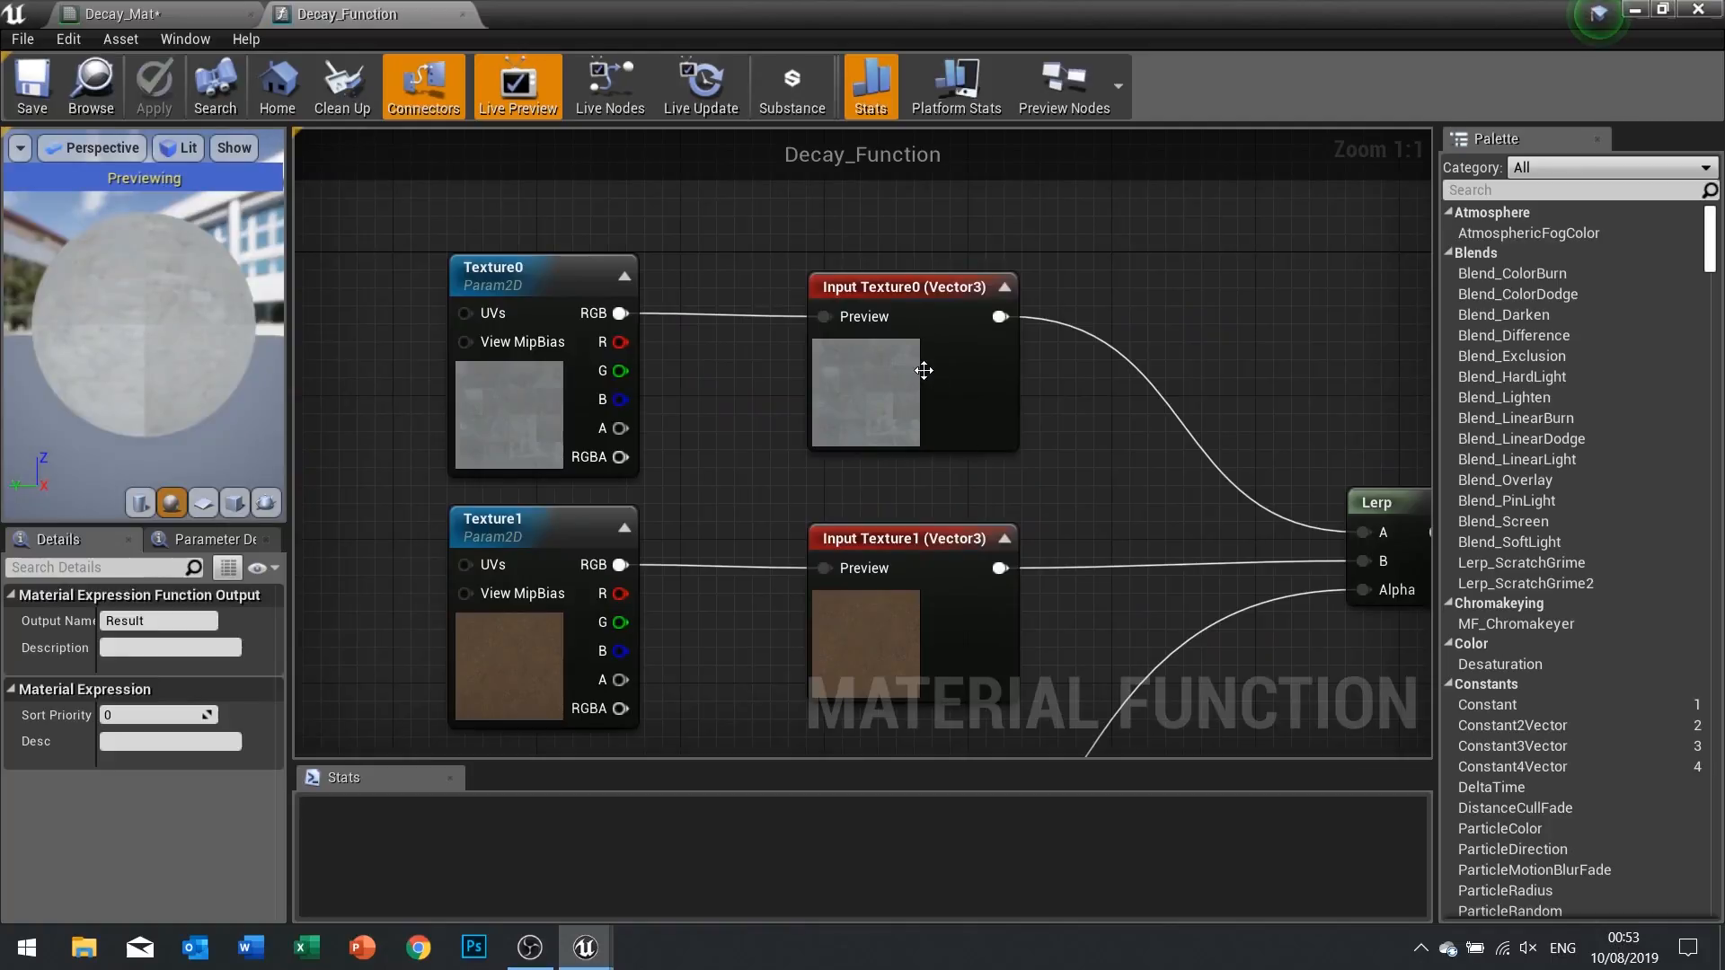
click(923, 372)
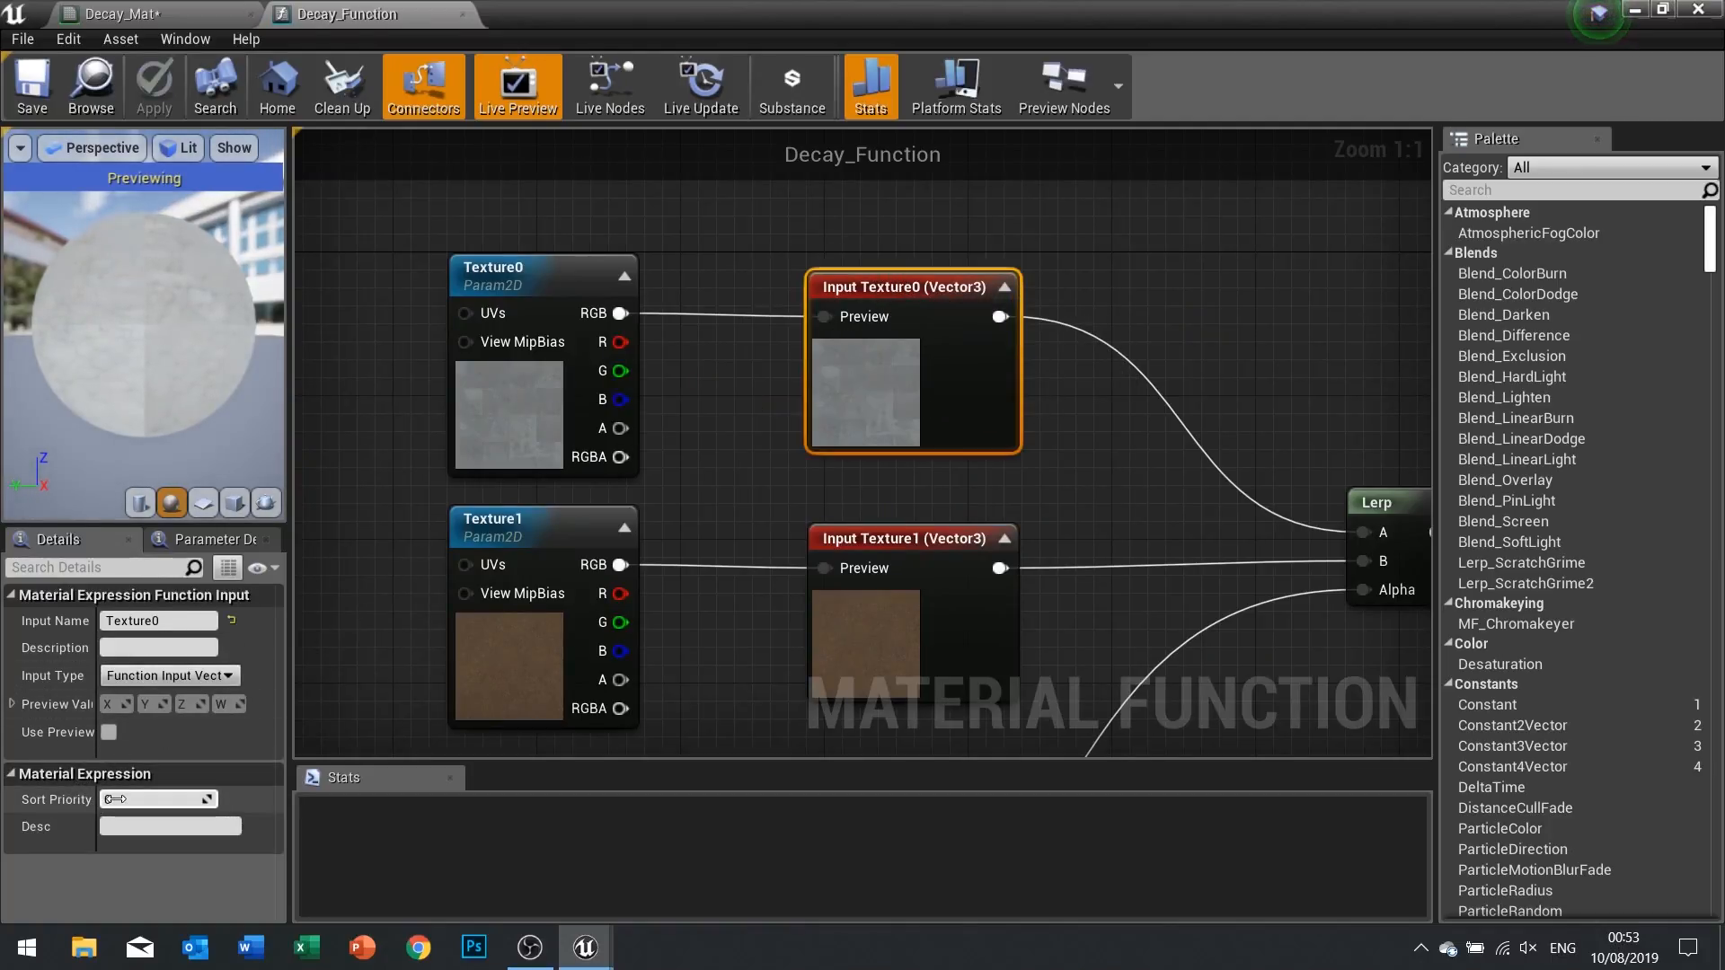
mouse_move(101, 797)
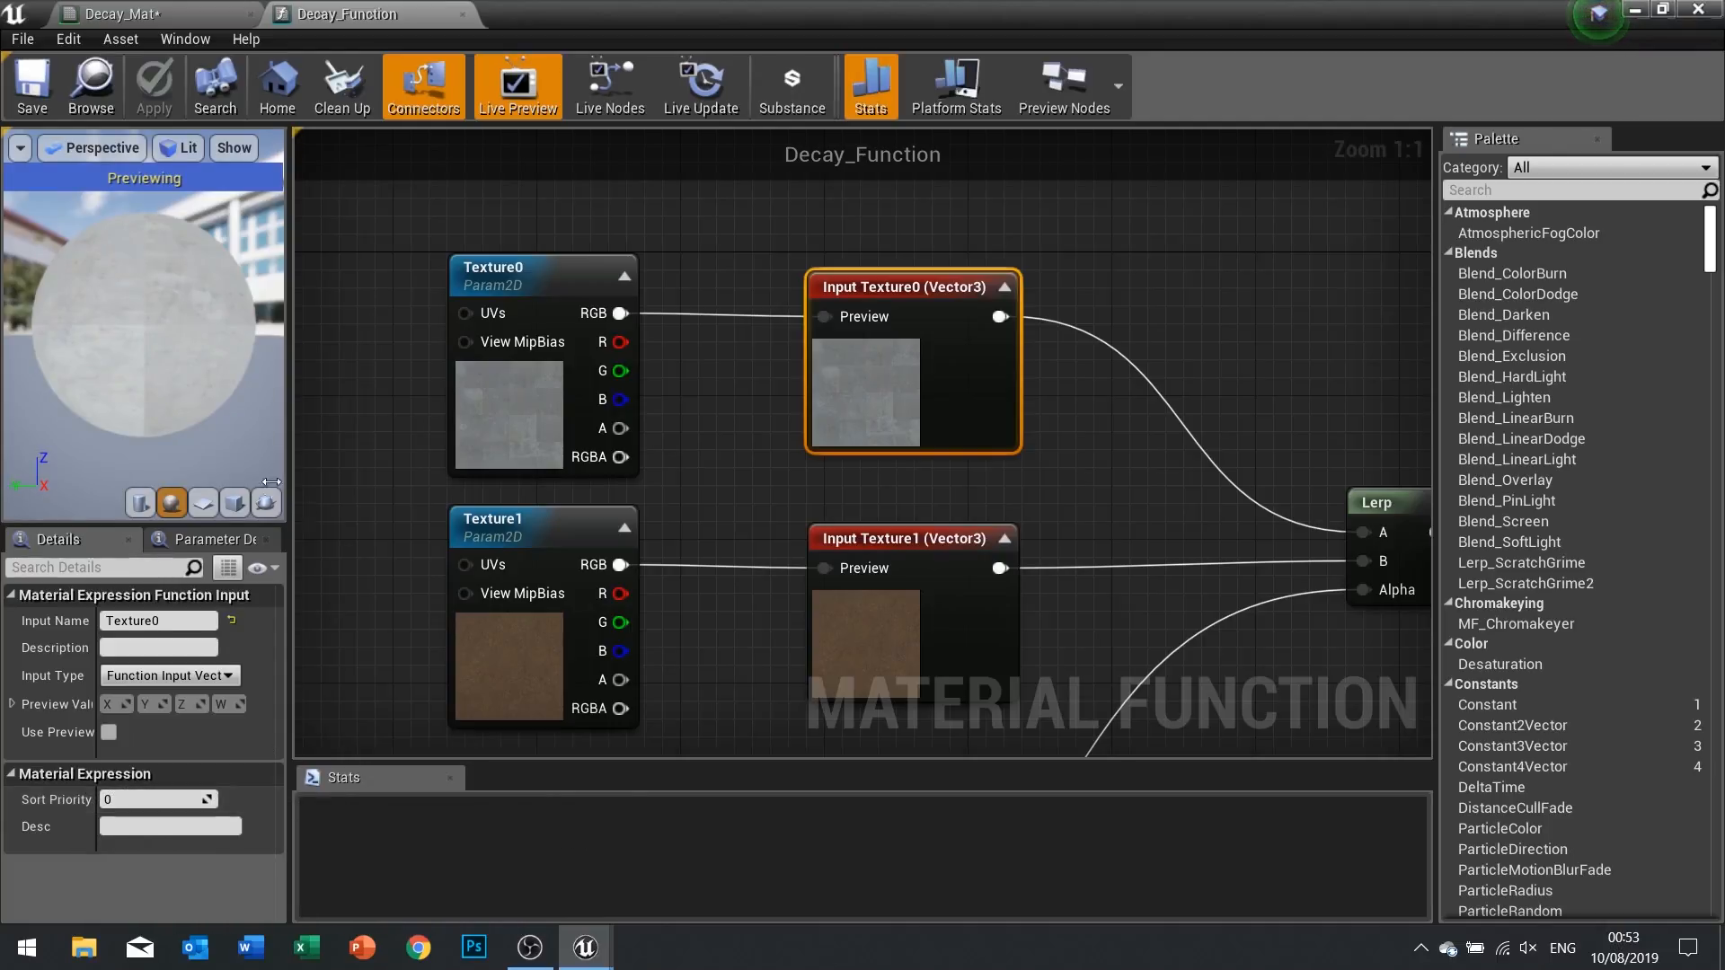
click(871, 626)
click(166, 798)
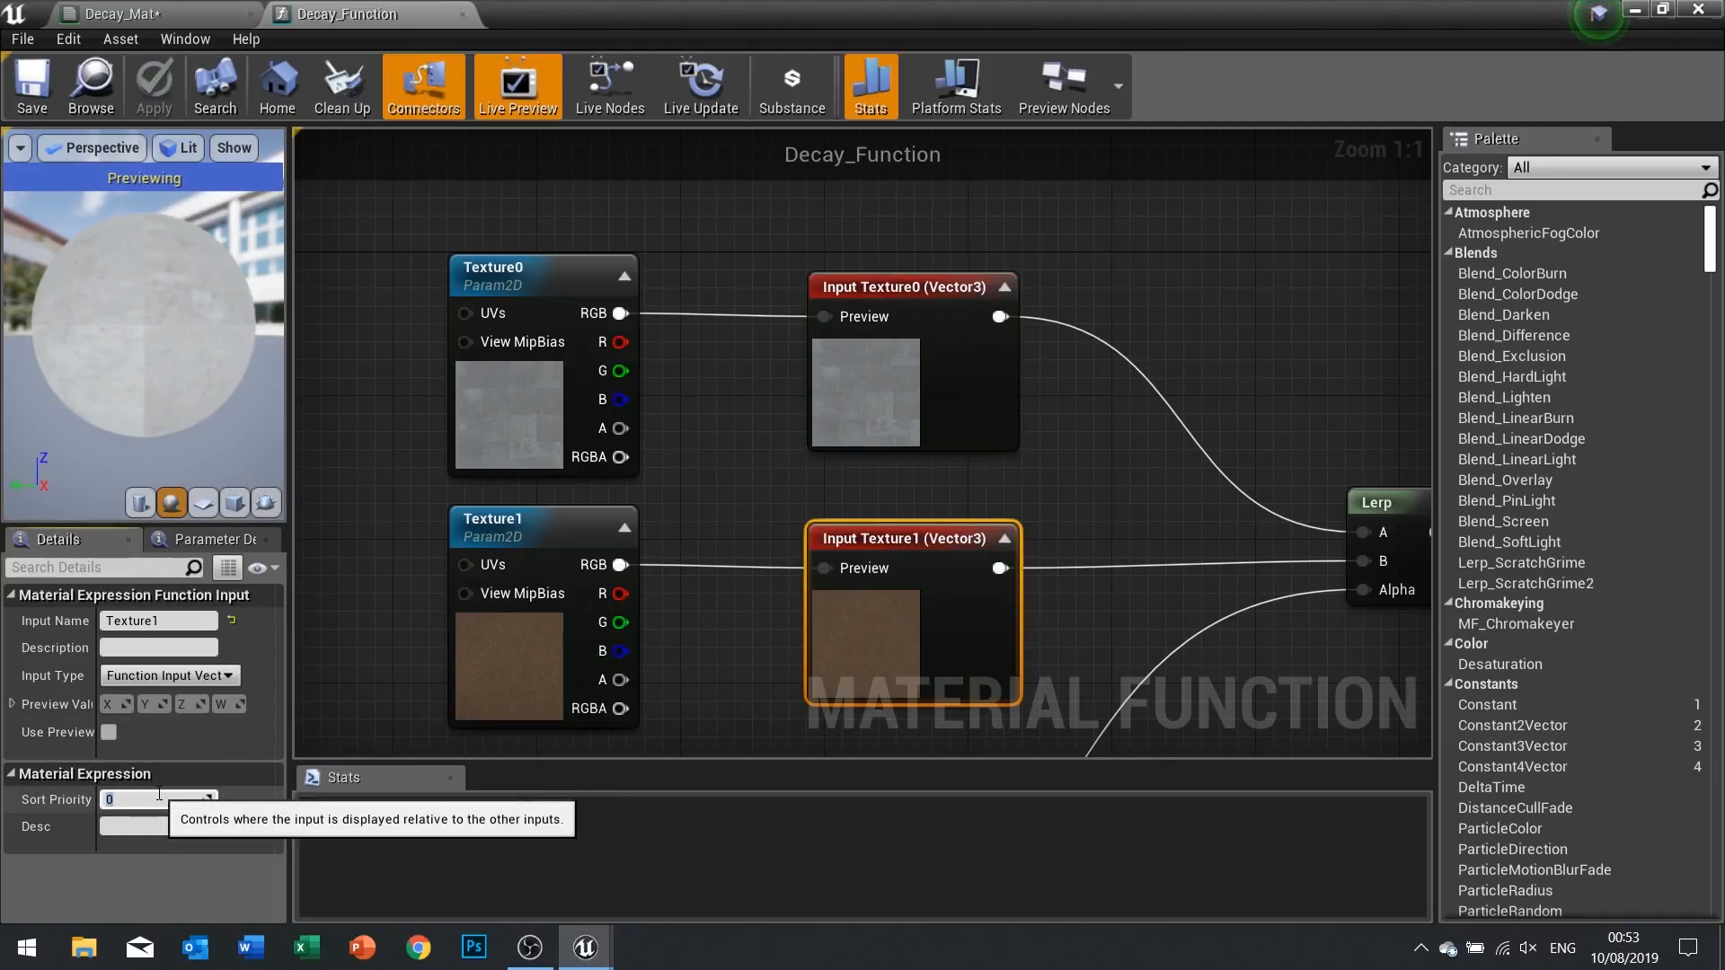
key(Return)
Set the Sort Priority of the Decay scalar input to 2
right_drag(668, 631, 1124, 113)
click(927, 411)
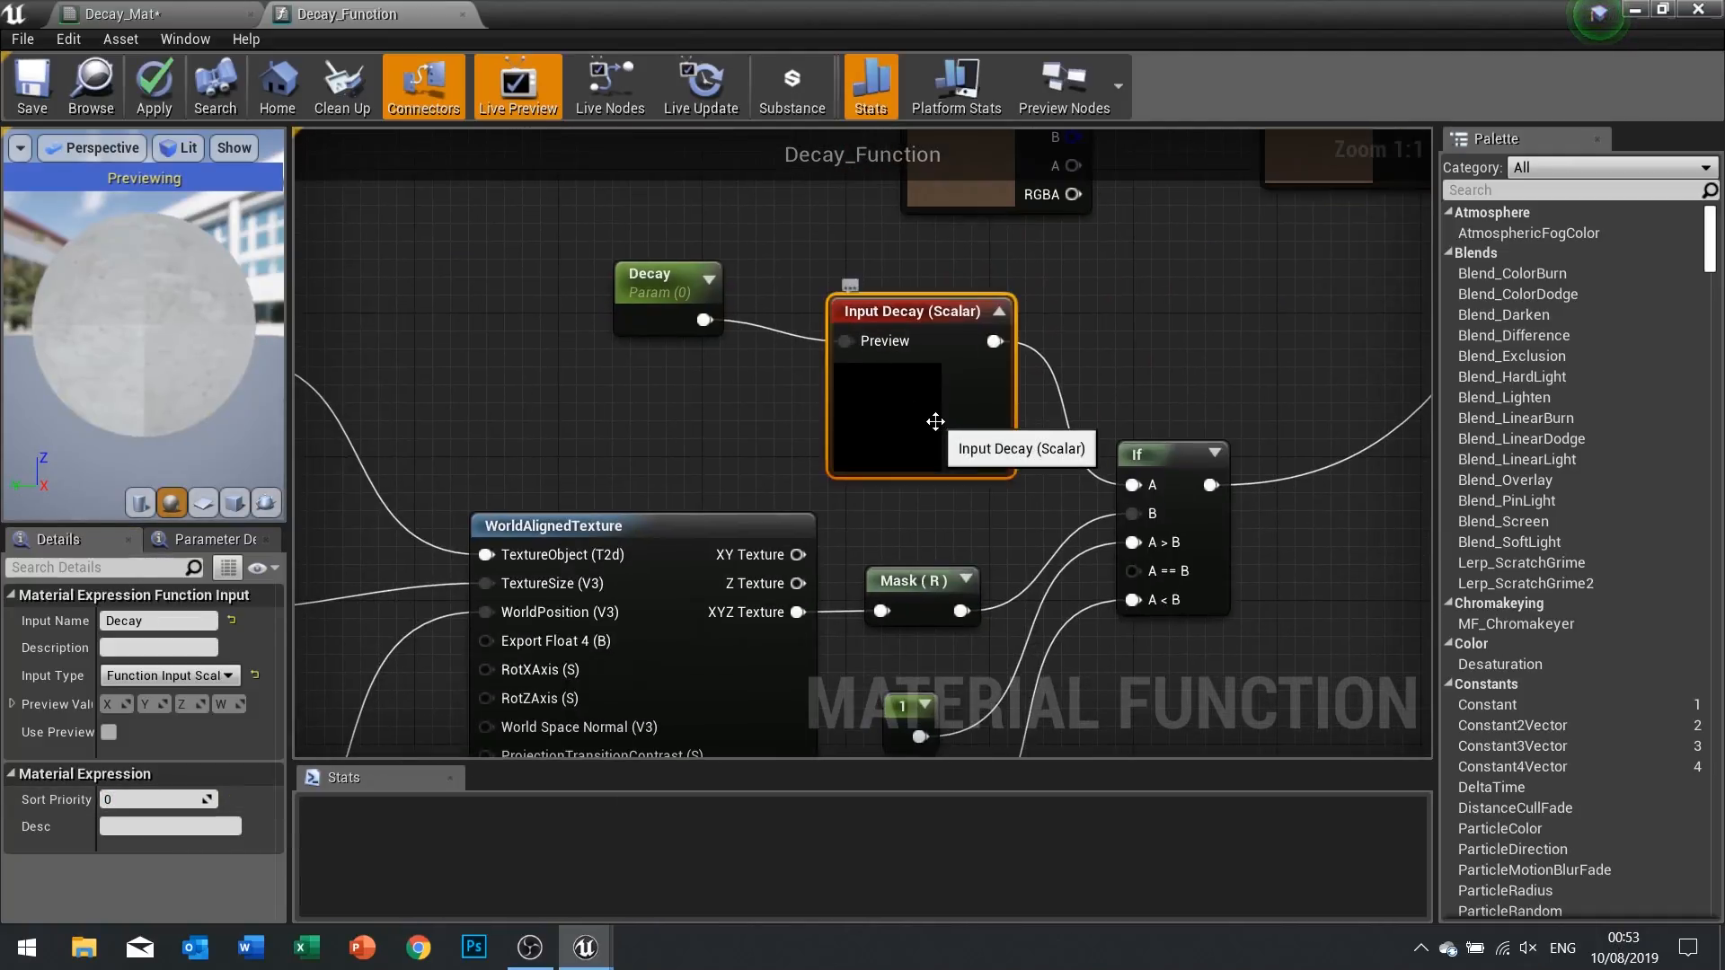
click(166, 799)
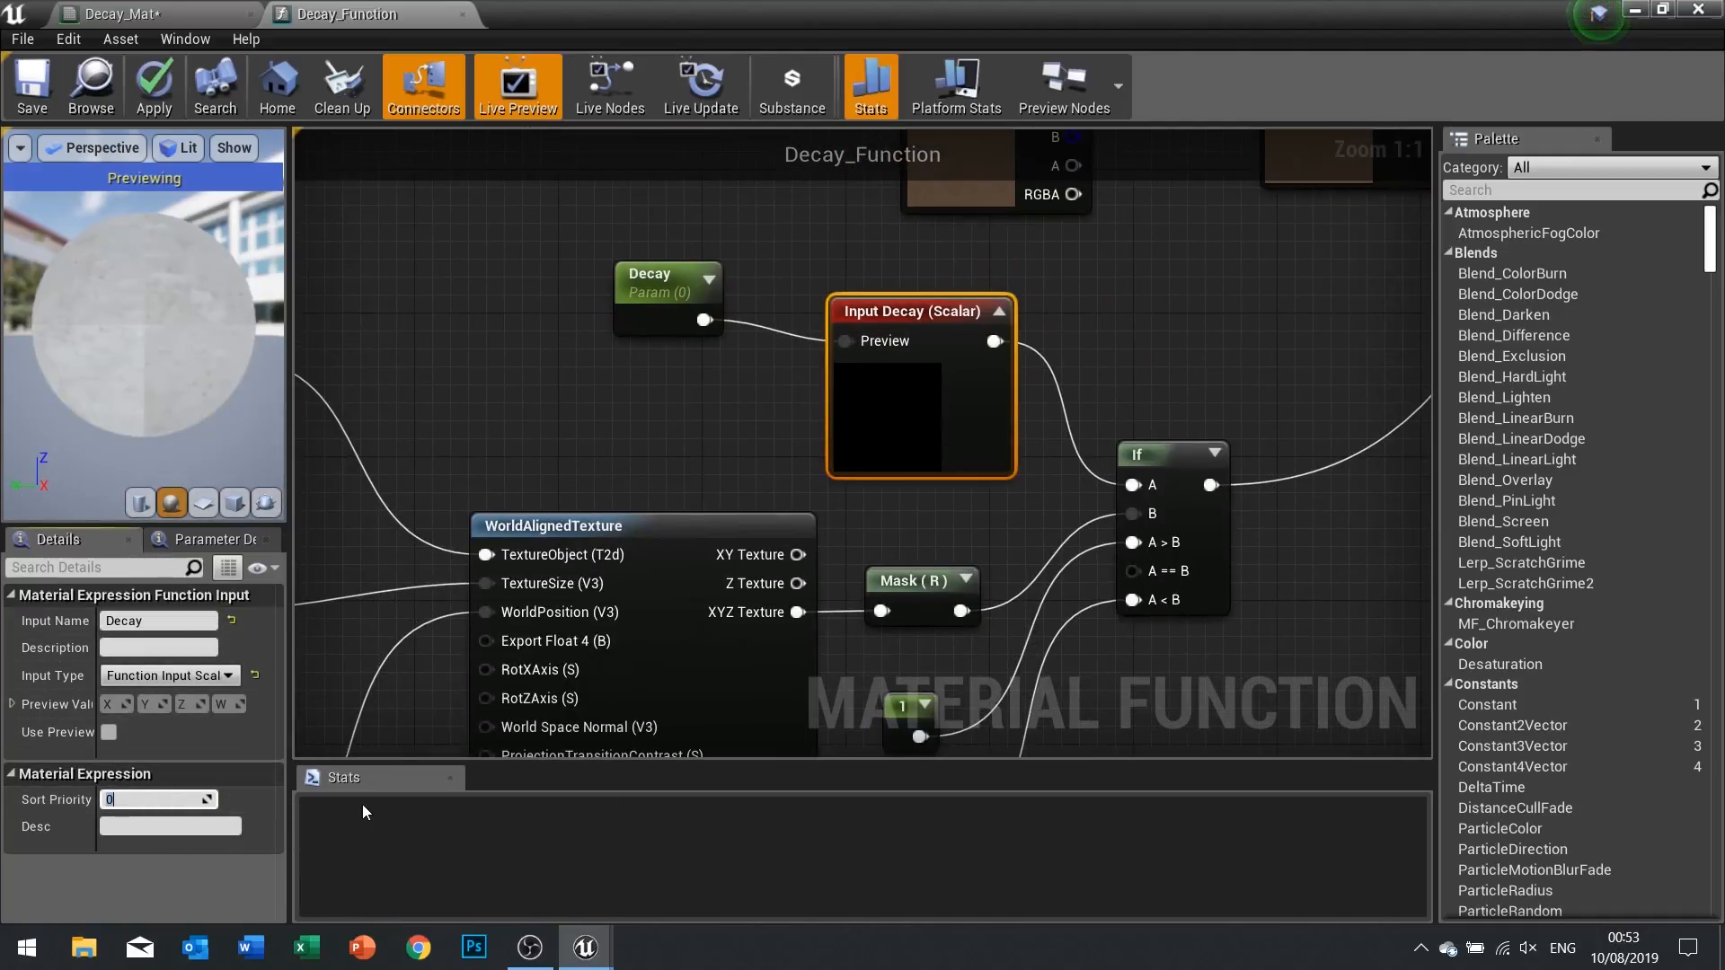
text(2)
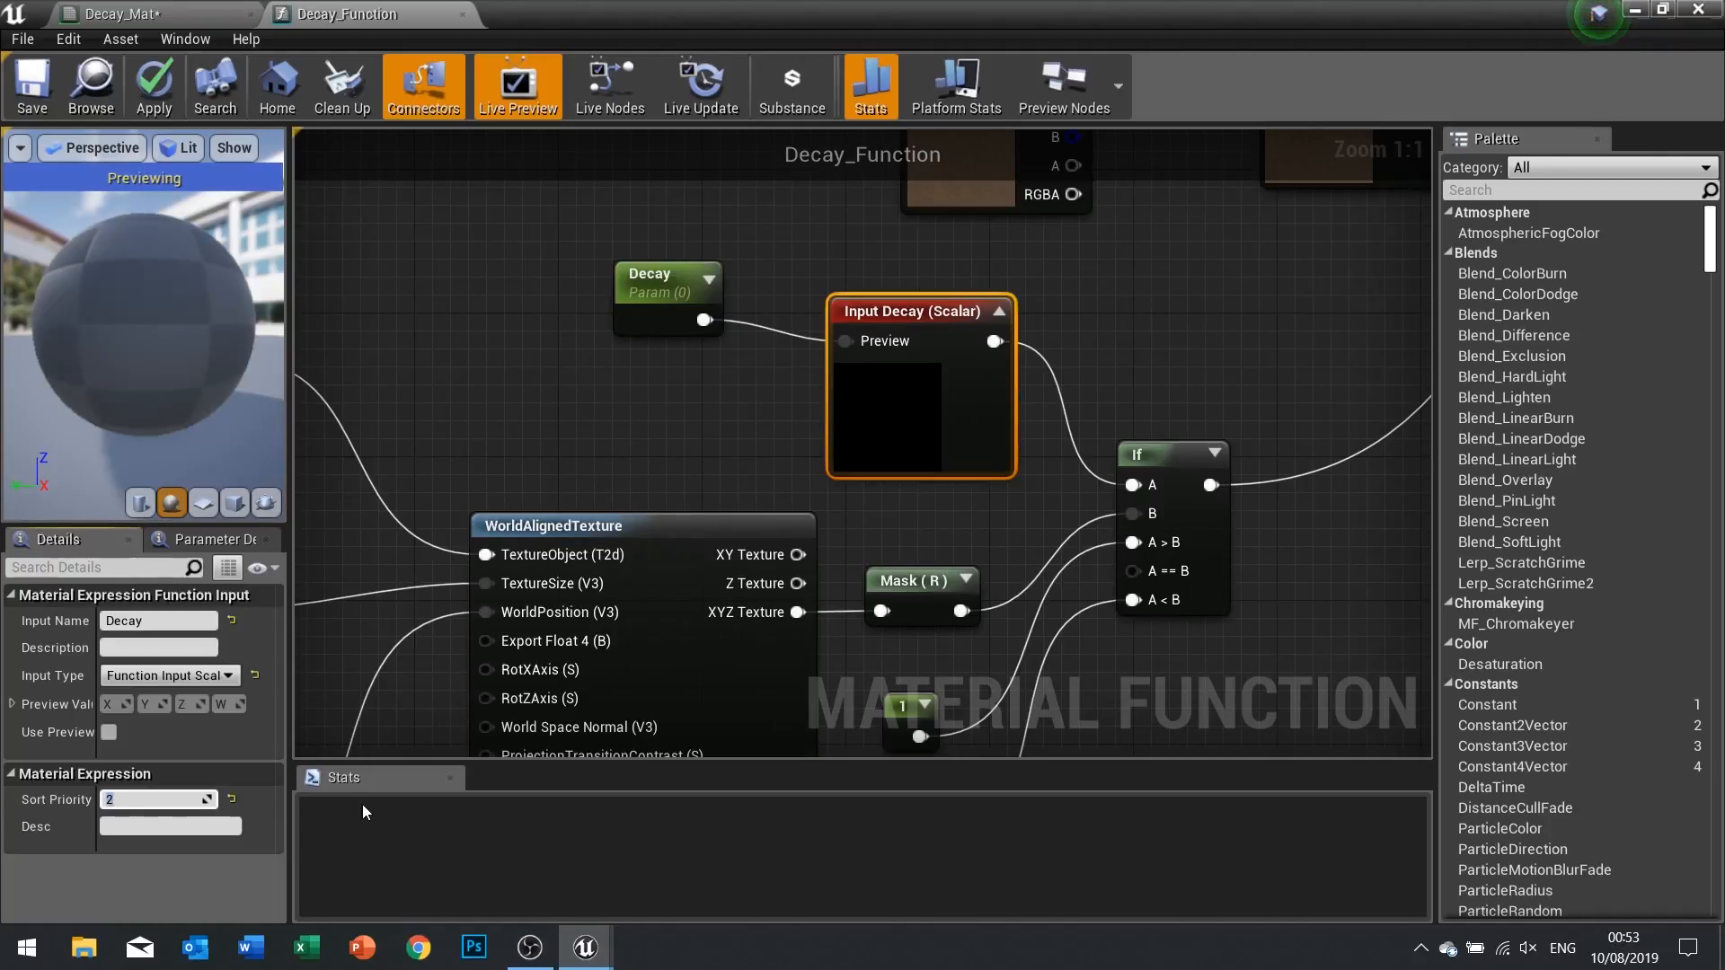
Set the Sort Priority of the Noise texture input to 3
right_drag(341, 485, 708, 450)
click(708, 450)
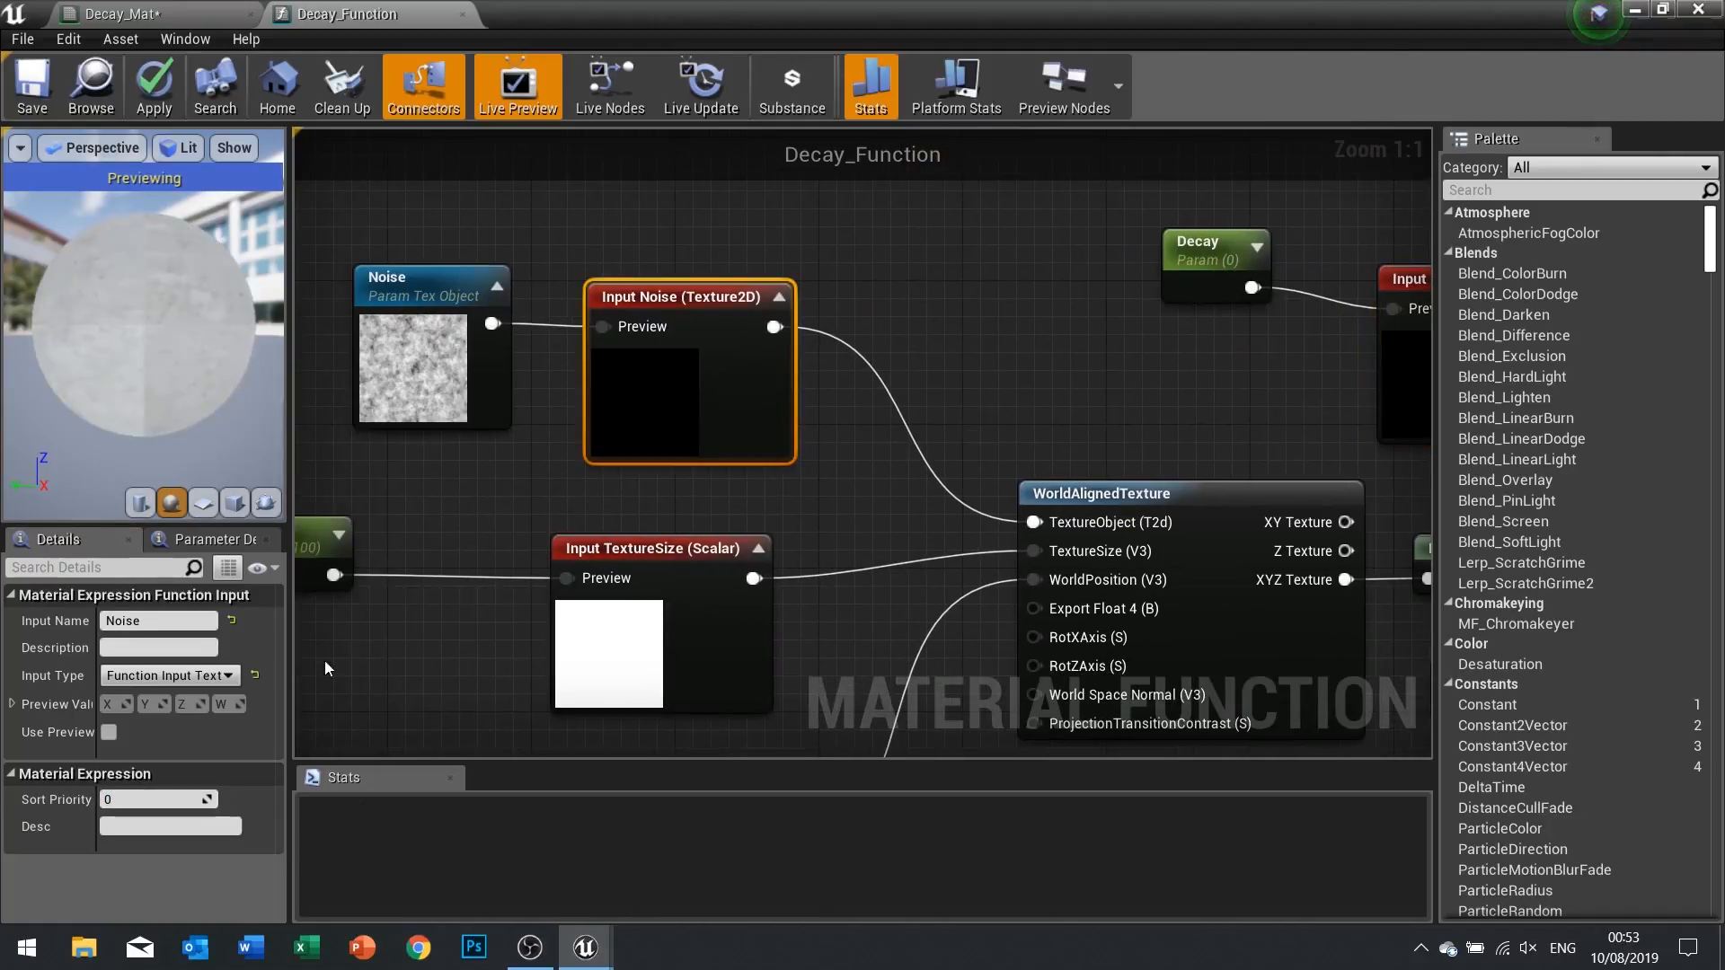
click(130, 796)
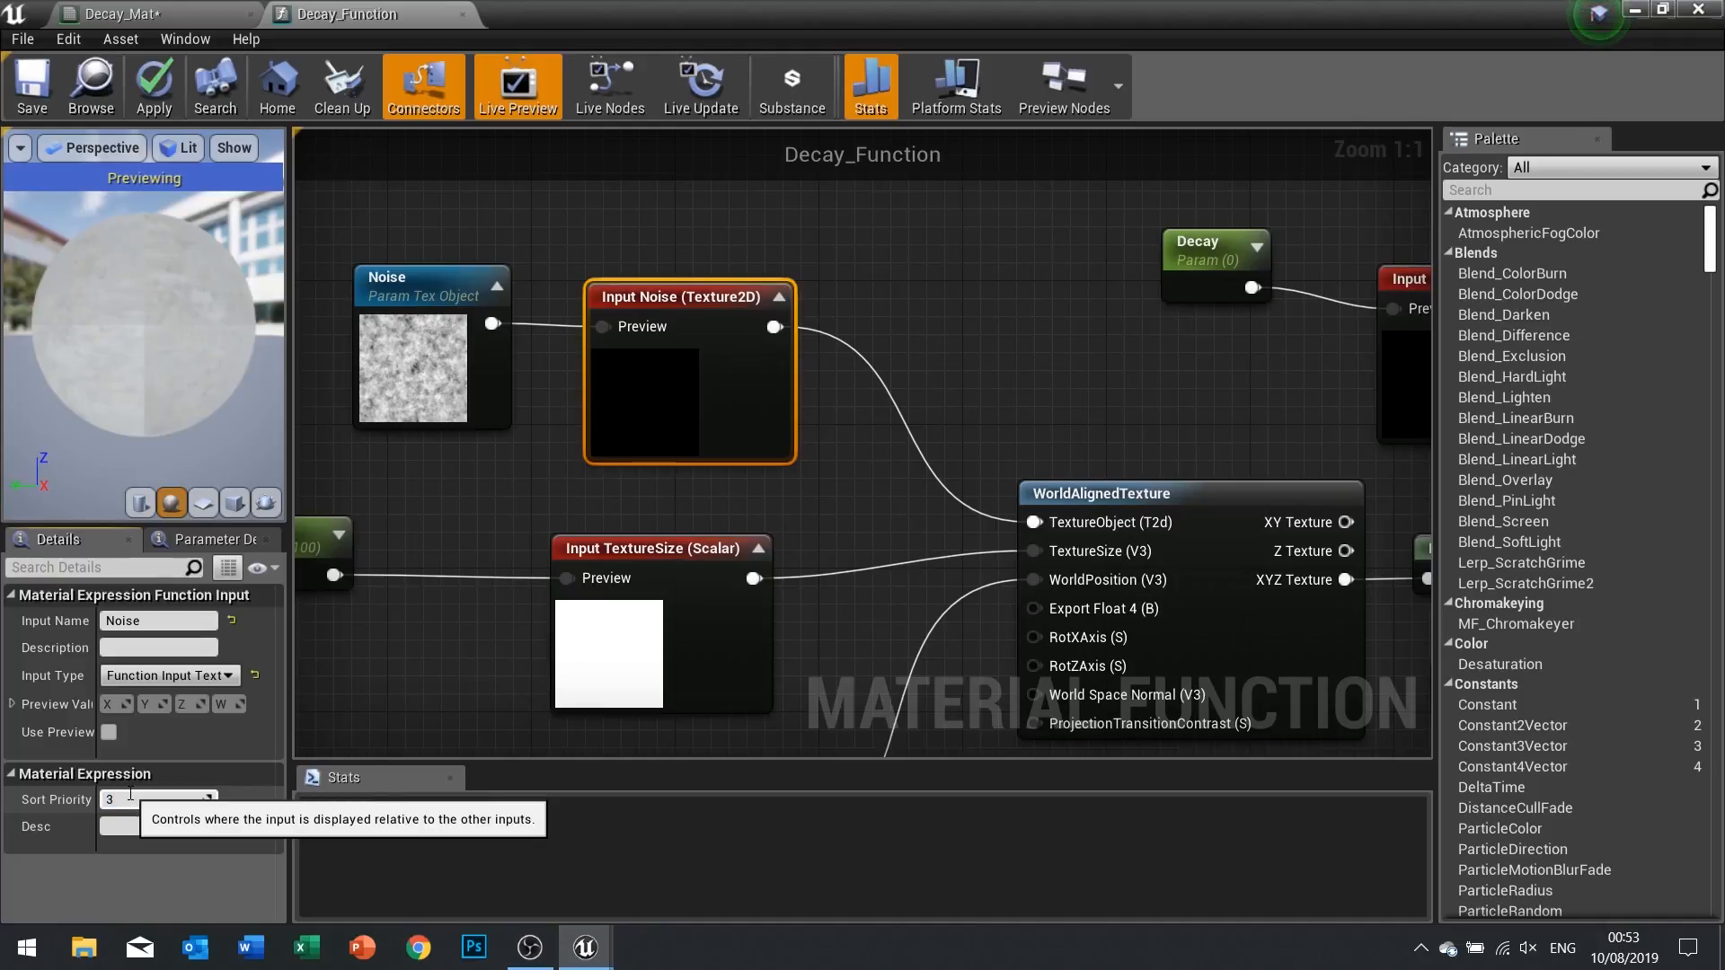
text(3)
key(Return)
Set the Sort Priority of the TextureSize input to 4, then apply the changes and close Decay_Function
click(669, 683)
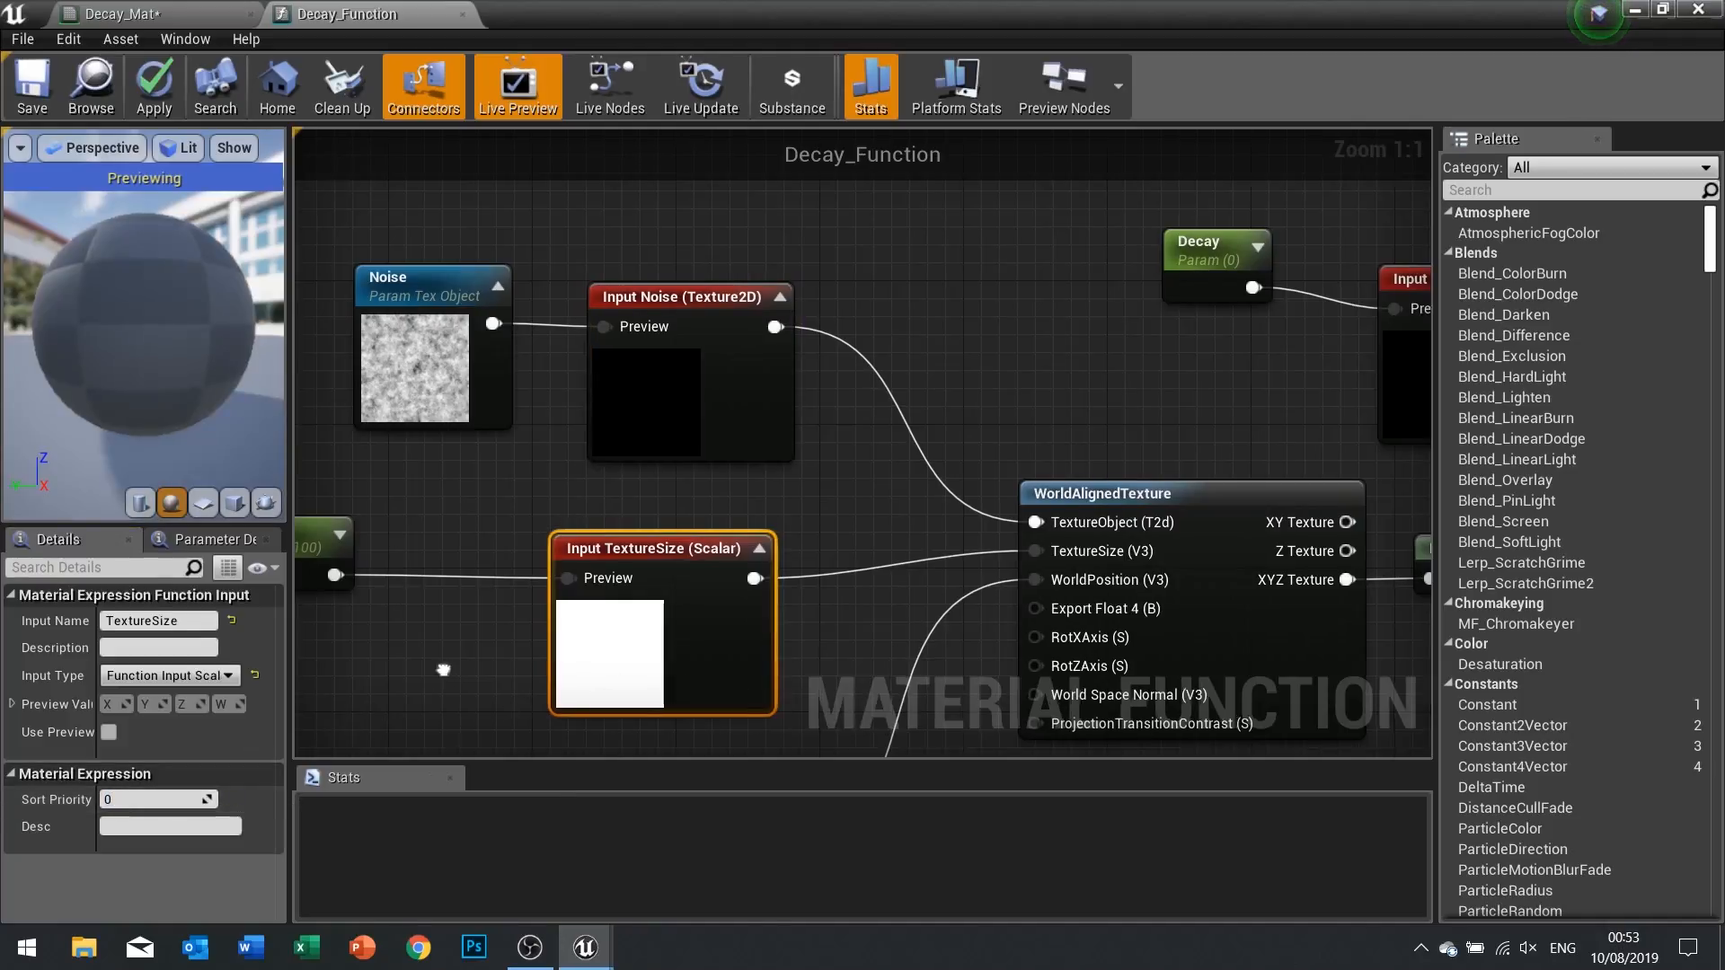
right_drag(442, 669, 562, 637)
click(151, 796)
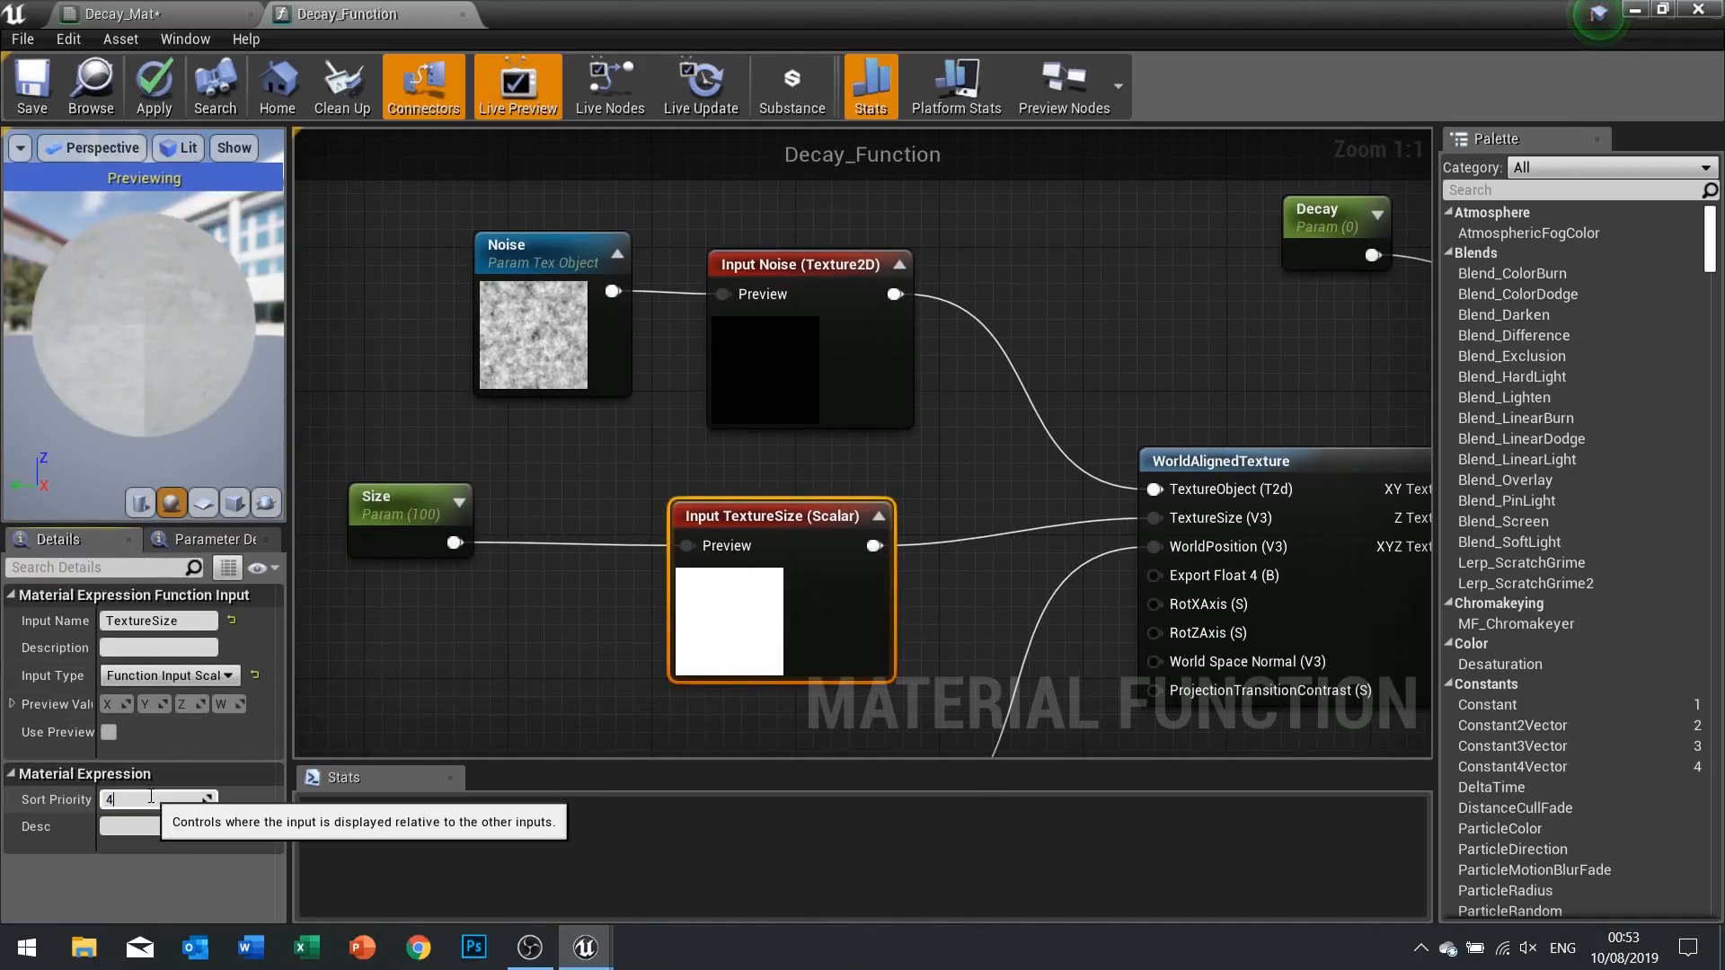
text(4)
key(Return)
click(156, 104)
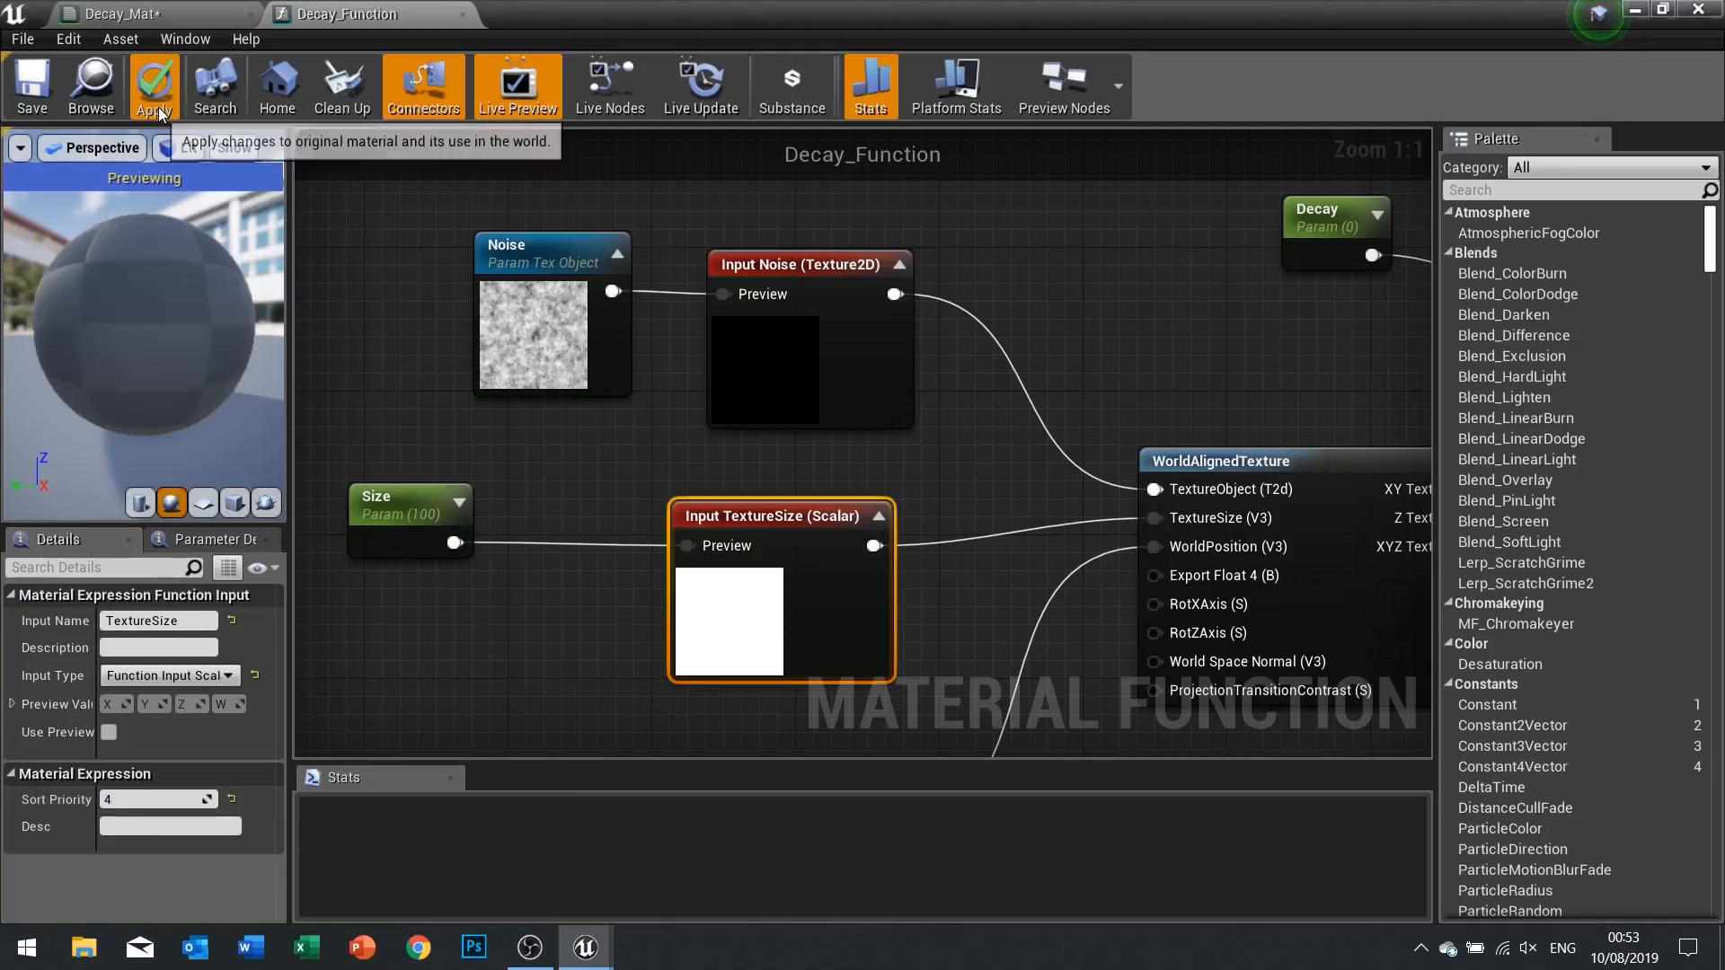
click(463, 15)
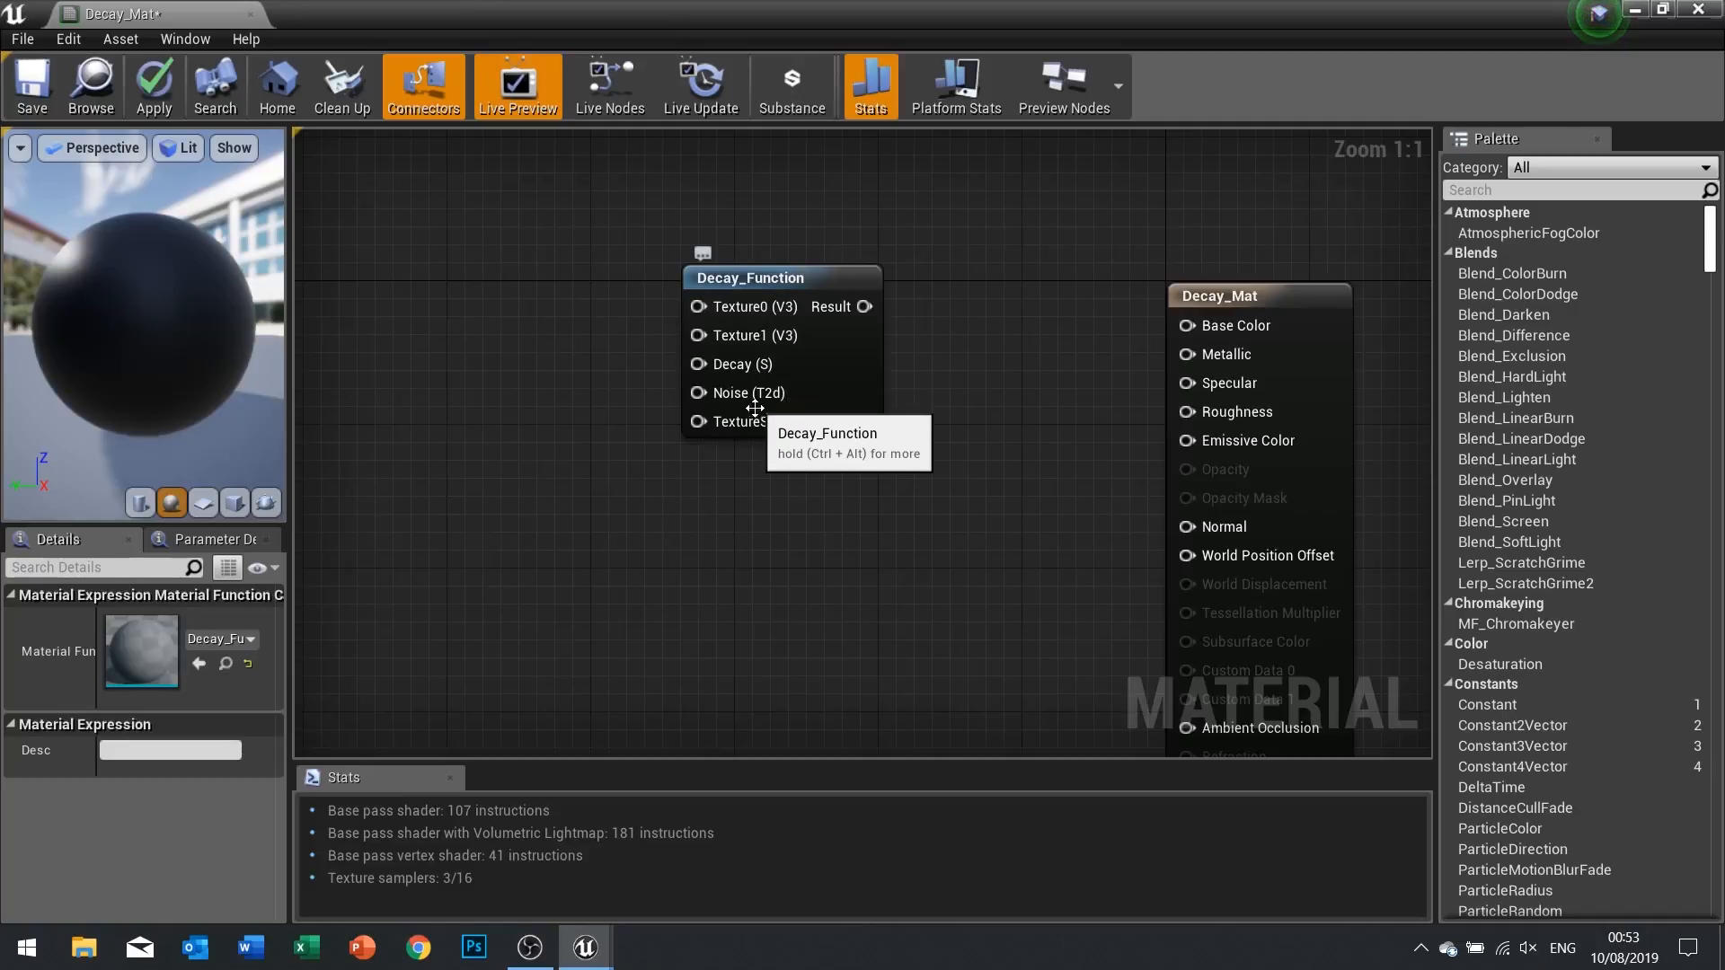
Connect the Decay_Function node's Result output to Decay_Mat's Base Color and align the function node with the material node
drag(863, 373, 826, 375)
drag(827, 306, 1218, 326)
drag(851, 363, 794, 389)
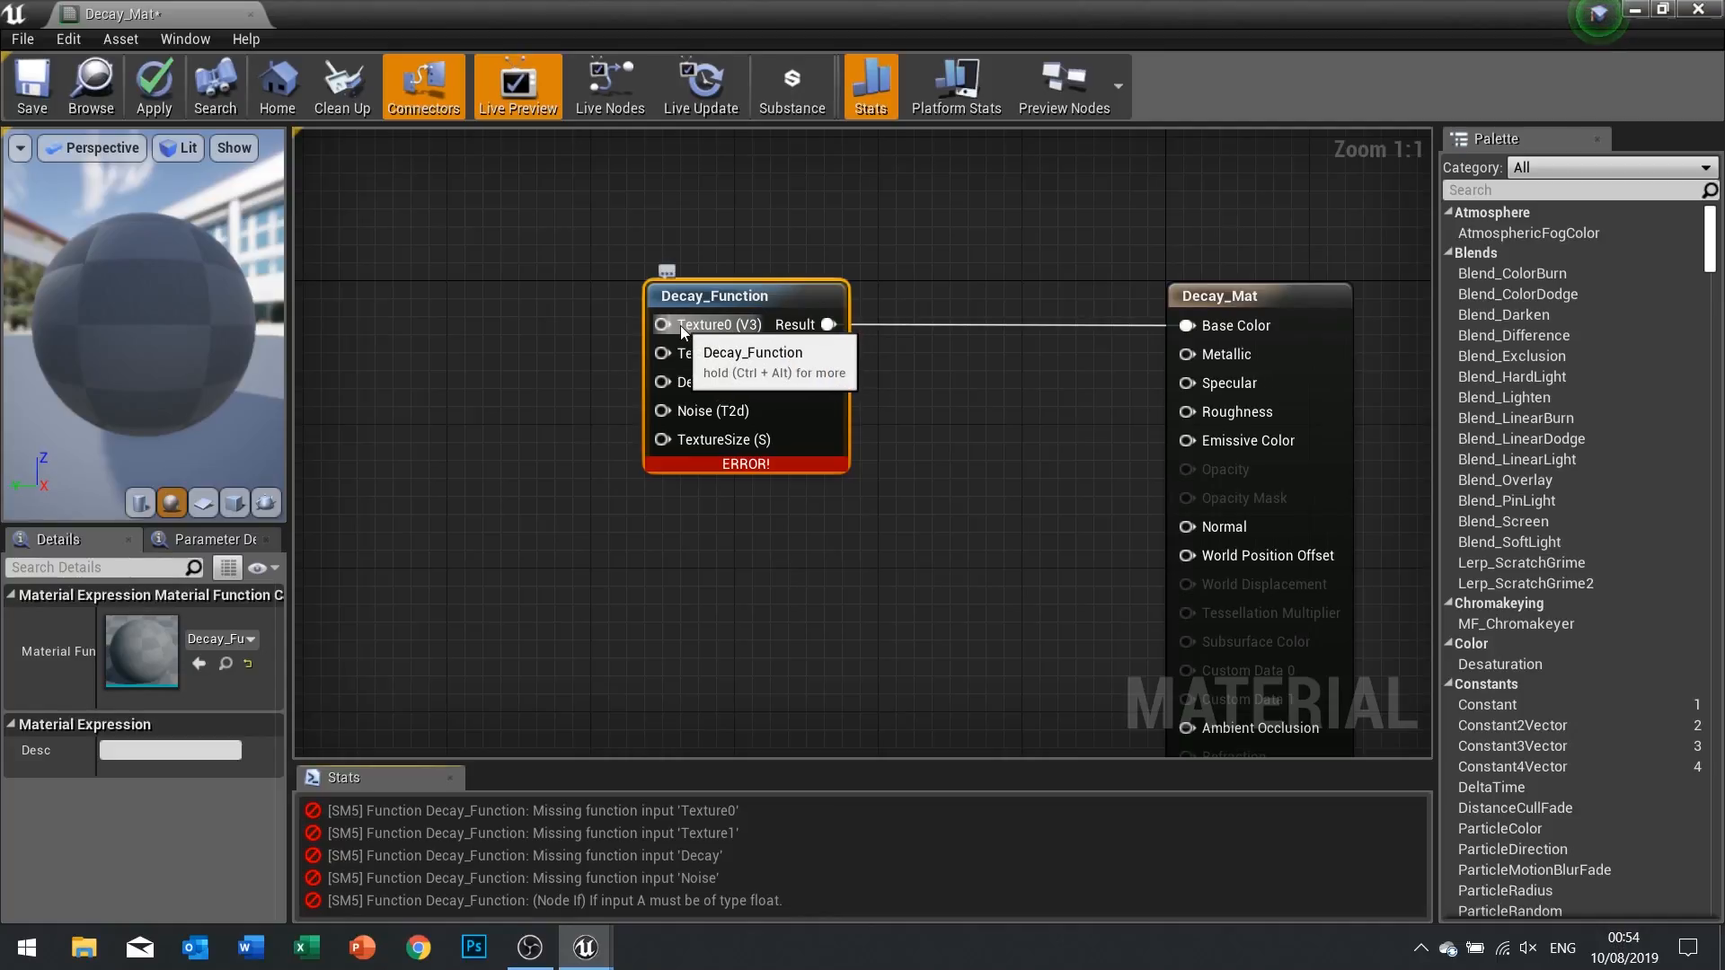
Reopen Decay_Function and enable the Use Preview Value option for the Texture0 input
double_click(135, 652)
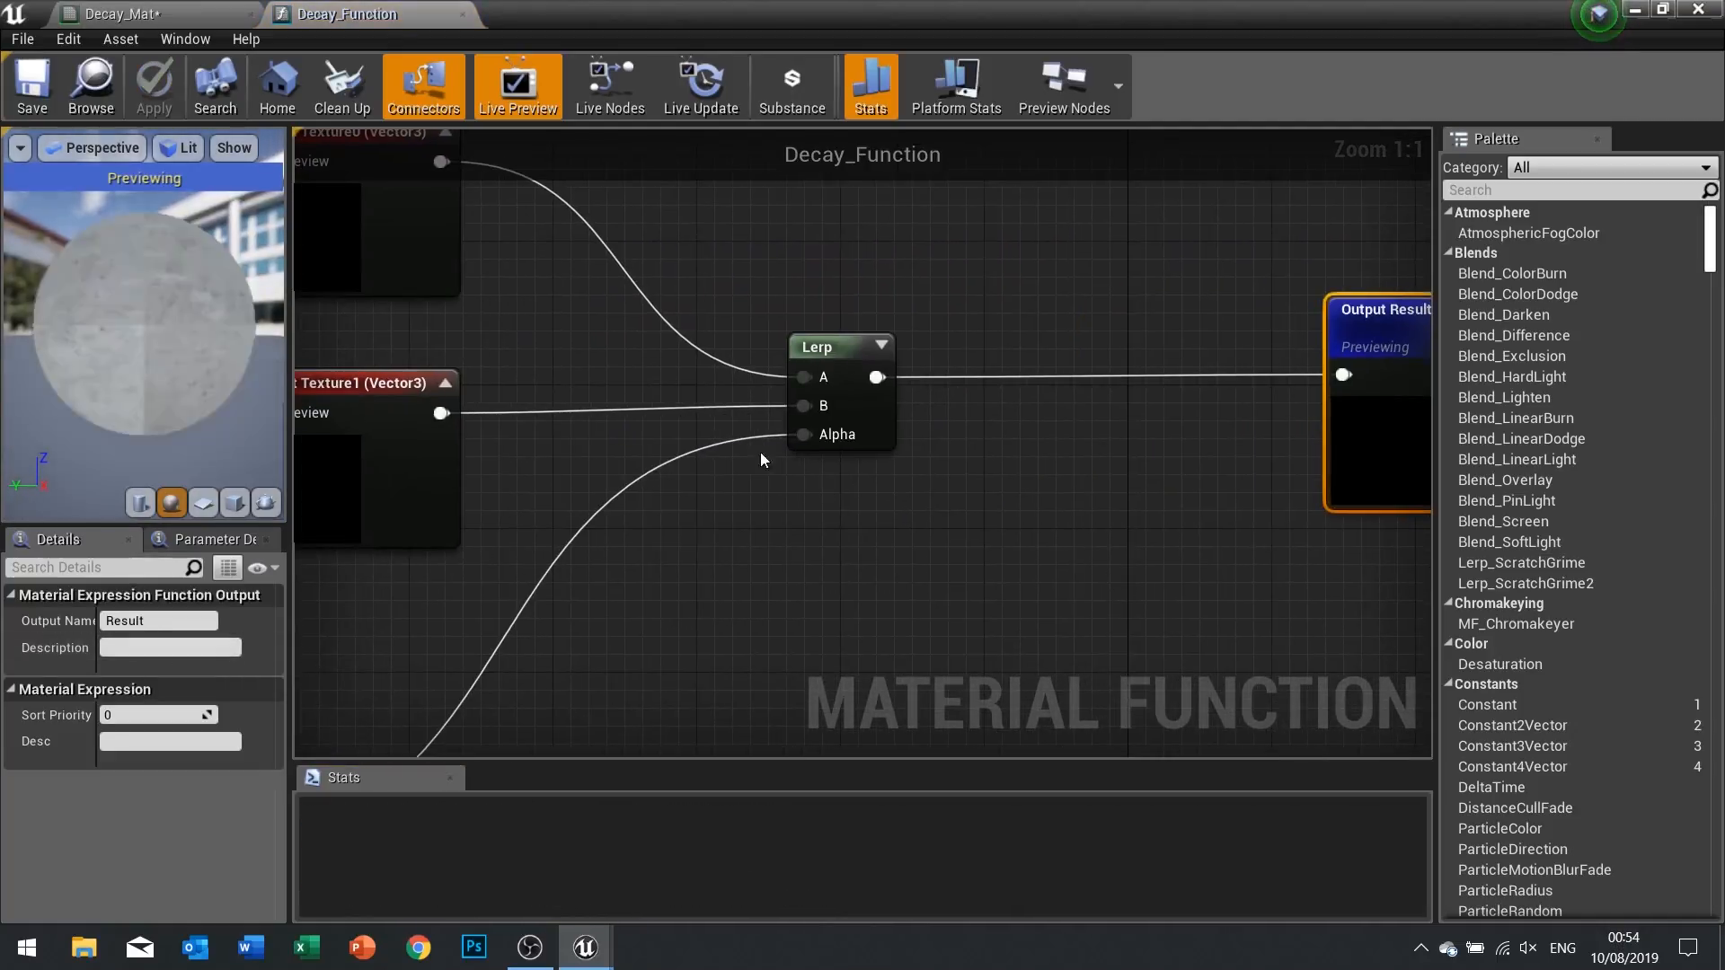
click(967, 349)
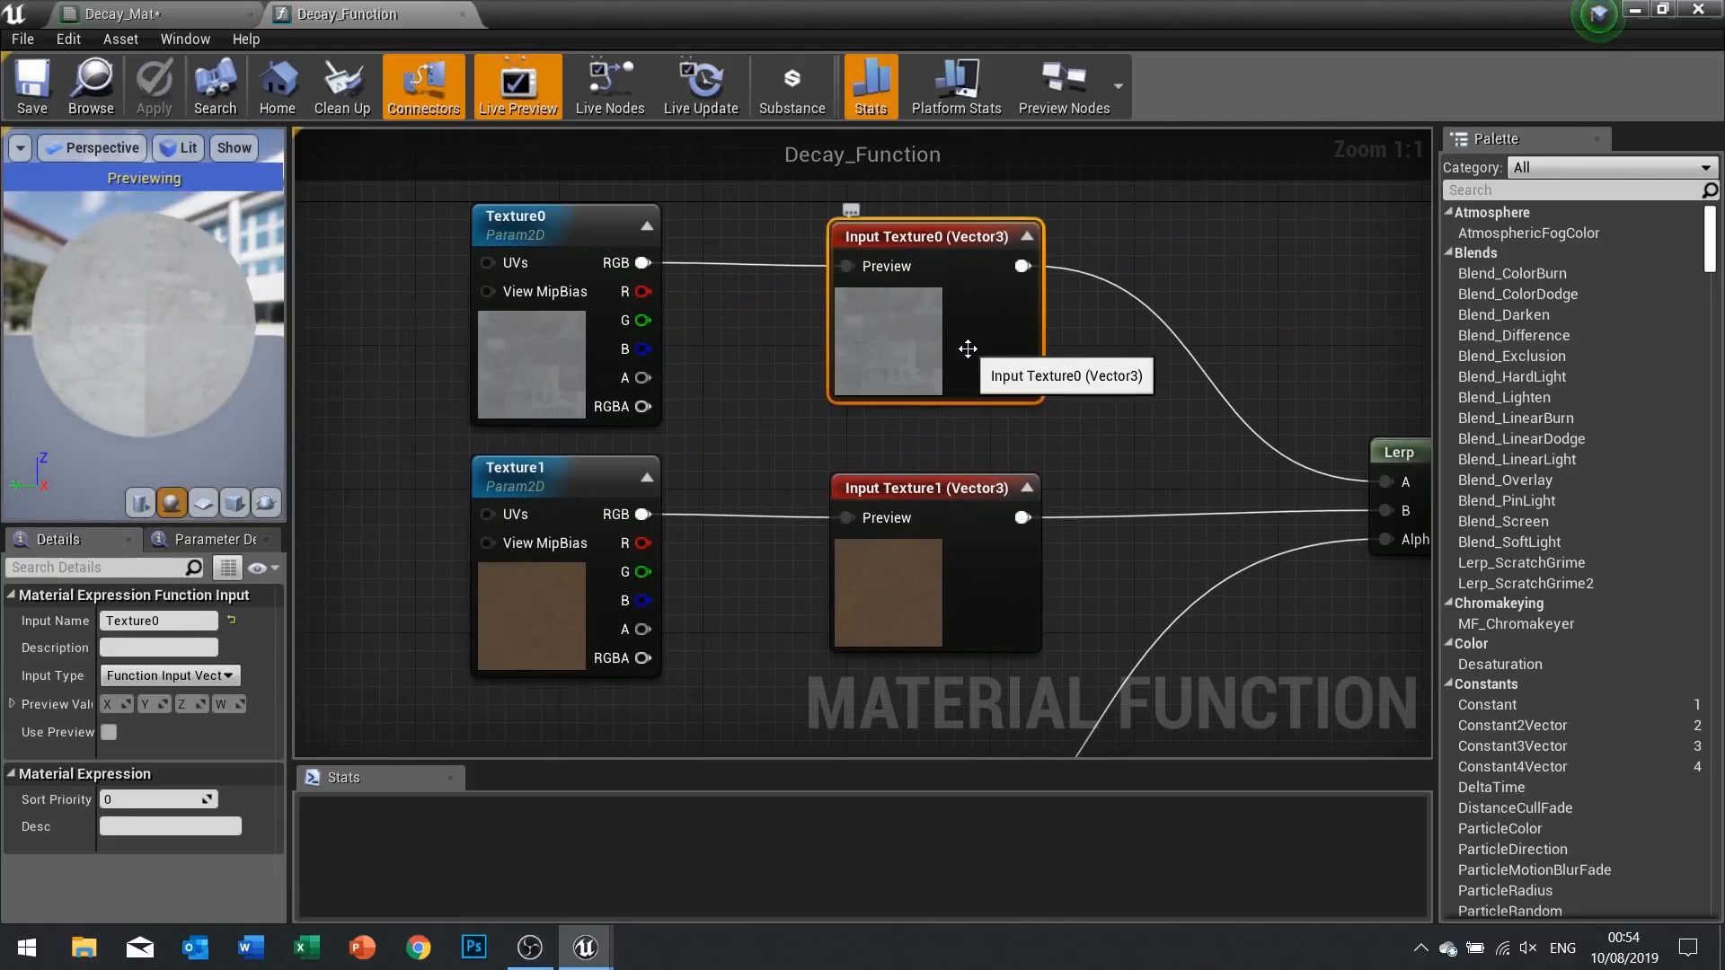
mouse_move(95, 724)
mouse_down()
mouse_move(171, 719)
mouse_move(101, 722)
mouse_up()
click(114, 733)
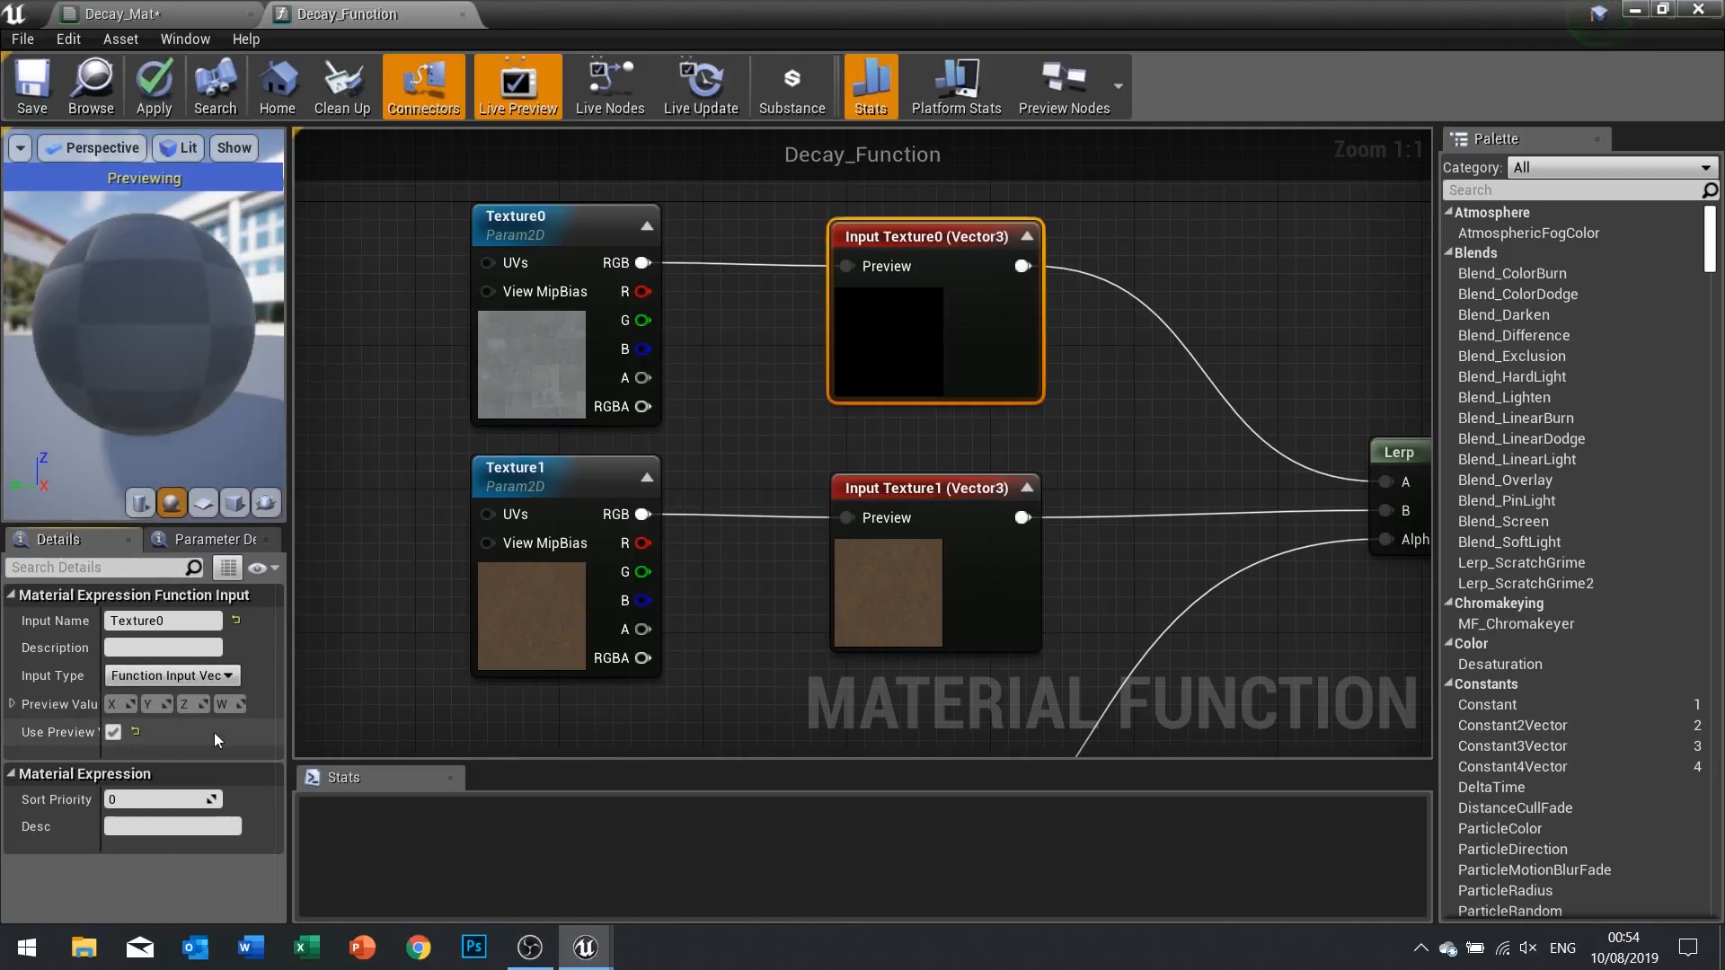
Enable the Use Preview Value option for the Texture1 and Decay function inputs
click(867, 594)
click(114, 733)
right_drag(838, 512, 1507, 277)
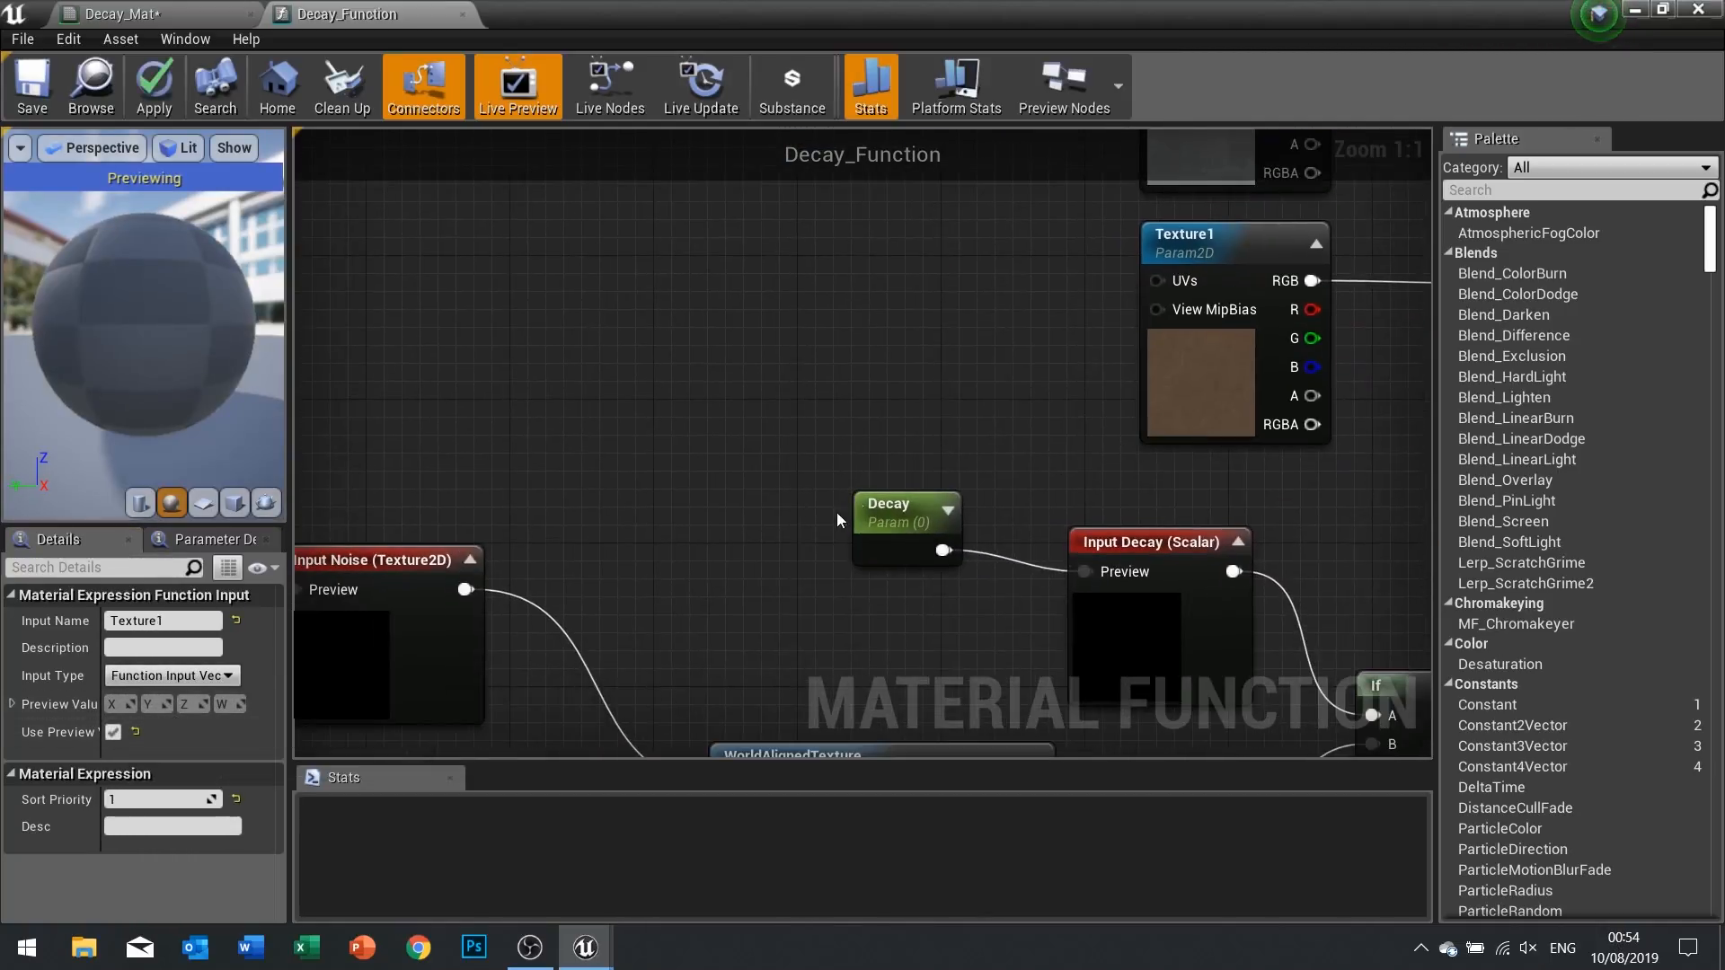
click(1177, 588)
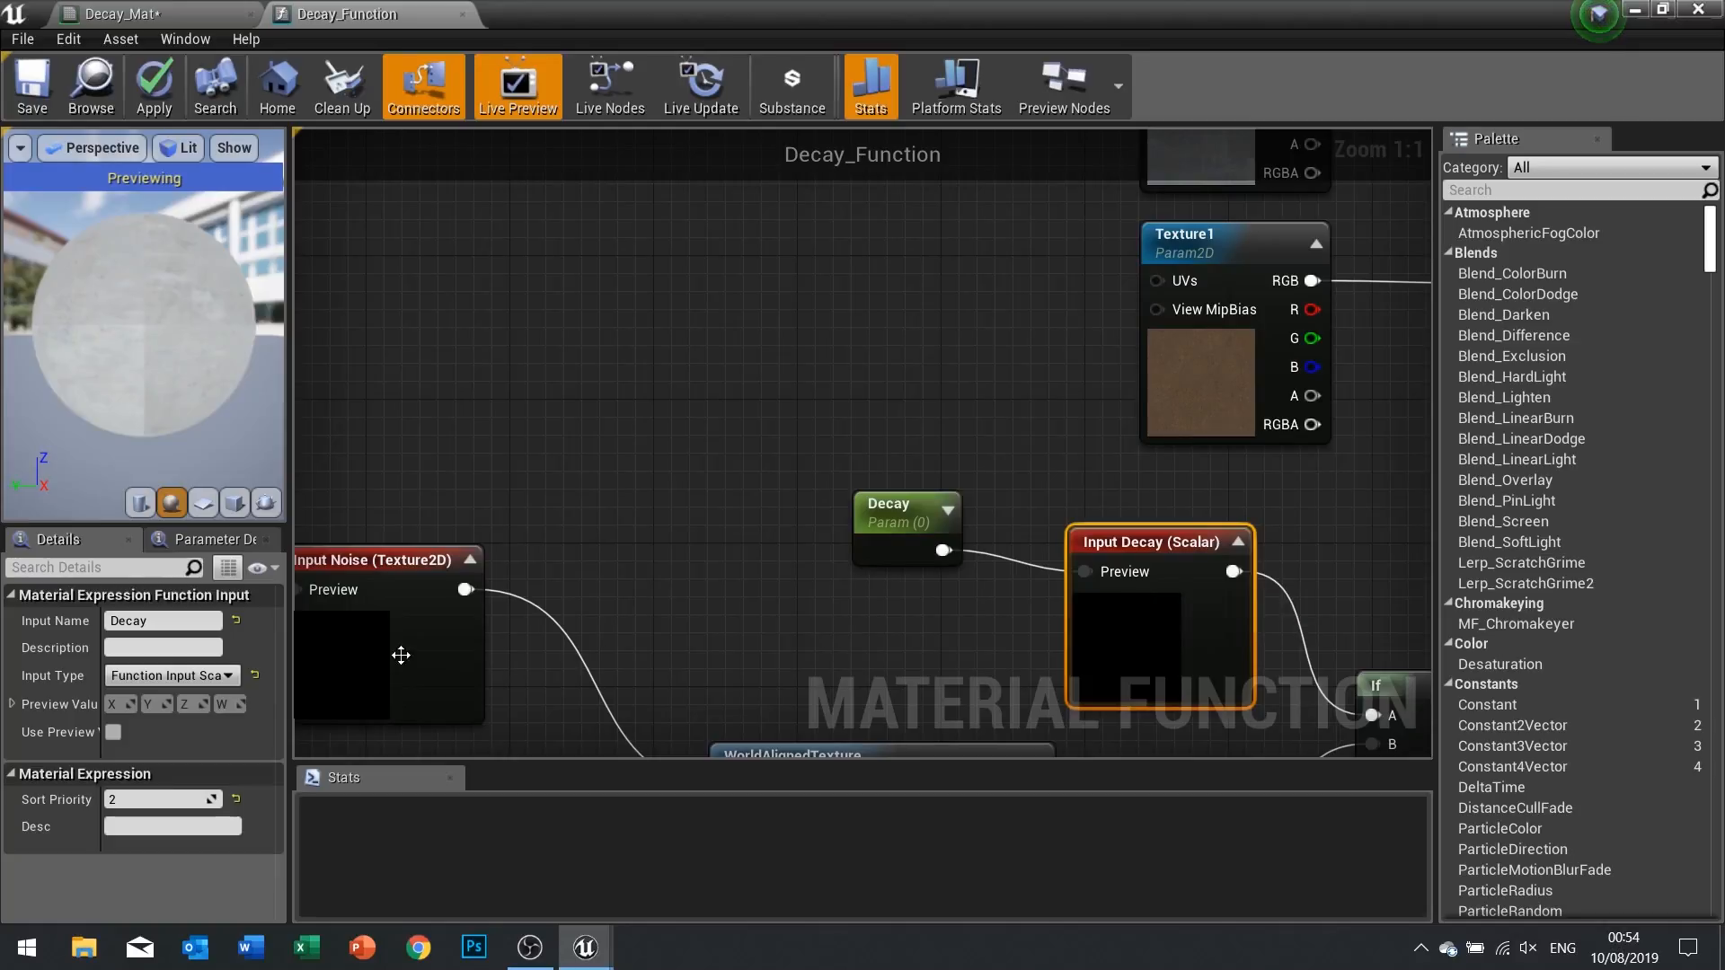
click(113, 731)
Enable the Use Preview Value option for the Noise and TextureSize function inputs
right_drag(521, 481, 813, 337)
click(705, 485)
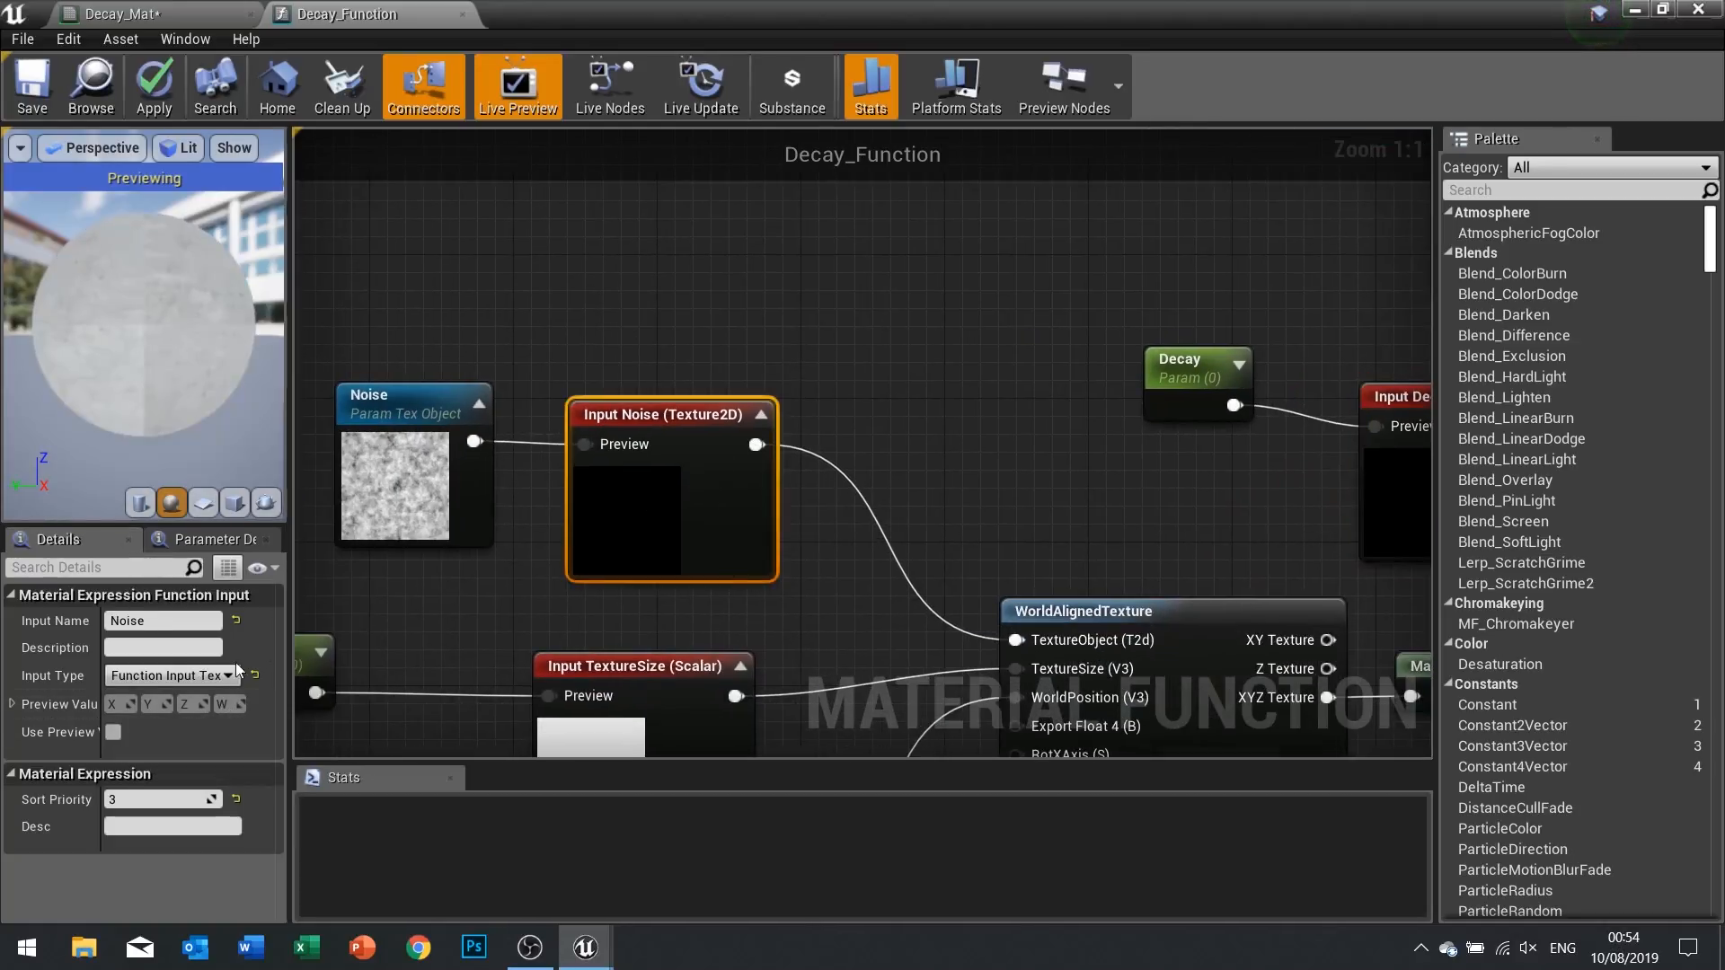
click(112, 732)
right_drag(462, 524, 519, 276)
click(674, 450)
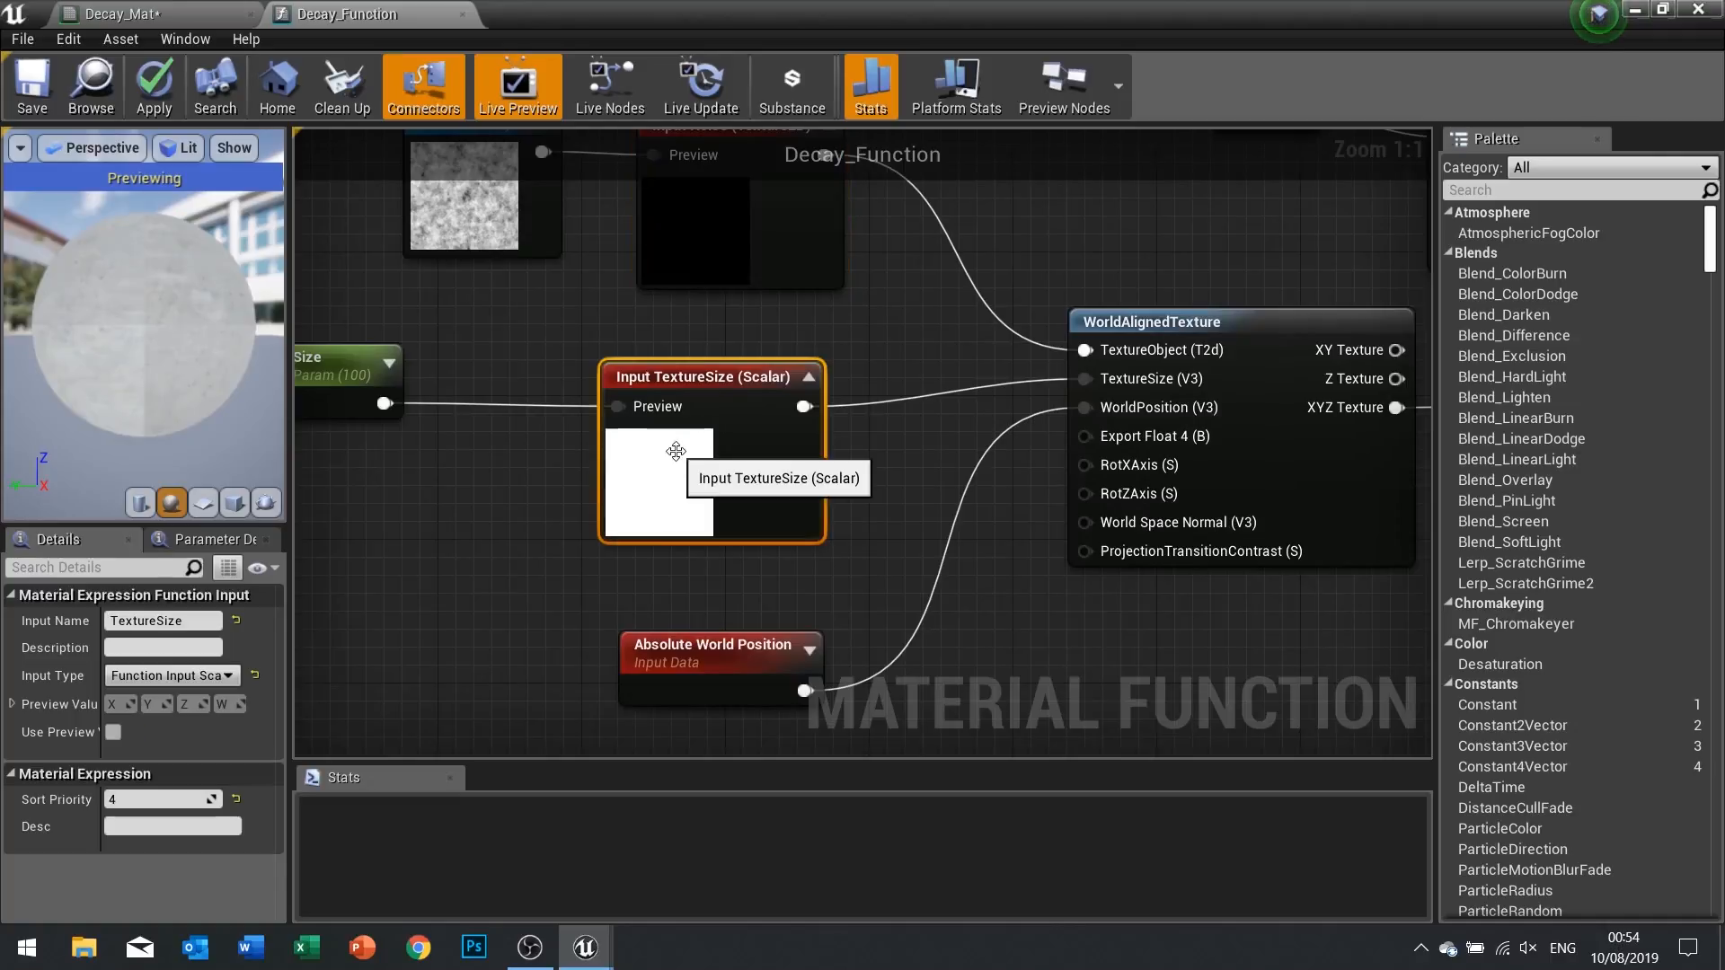
click(113, 732)
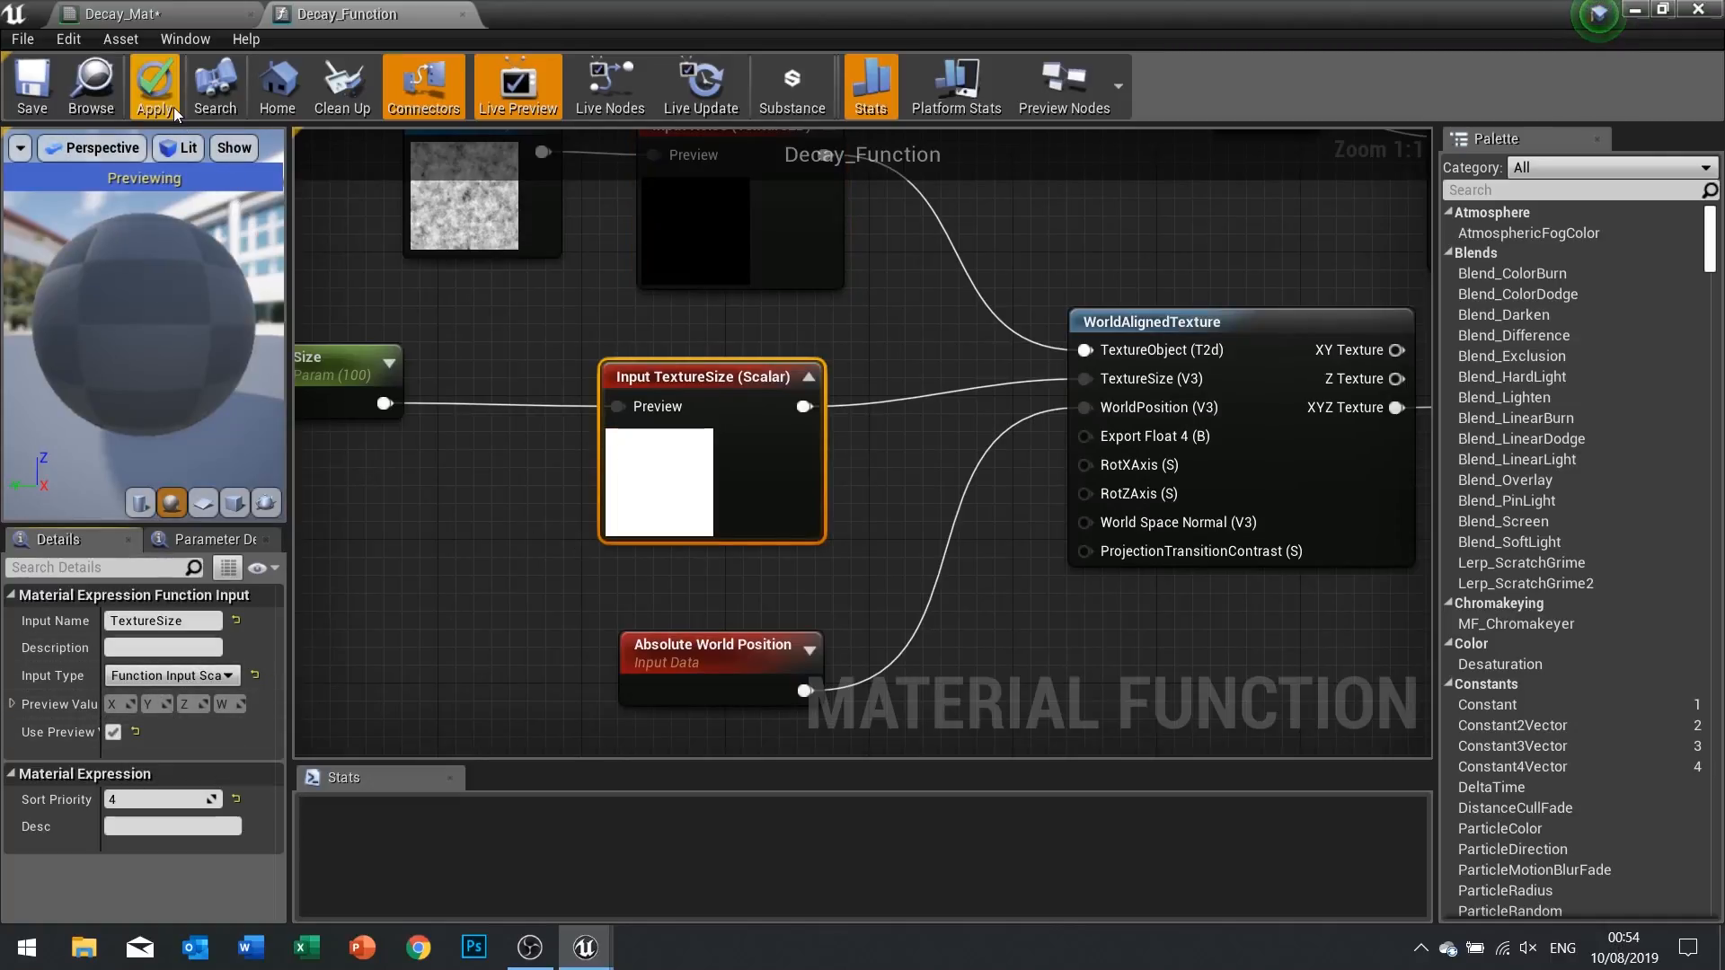
Apply and save the changes to Decay_Function, then close it to return to Decay_Mat
click(162, 104)
click(44, 105)
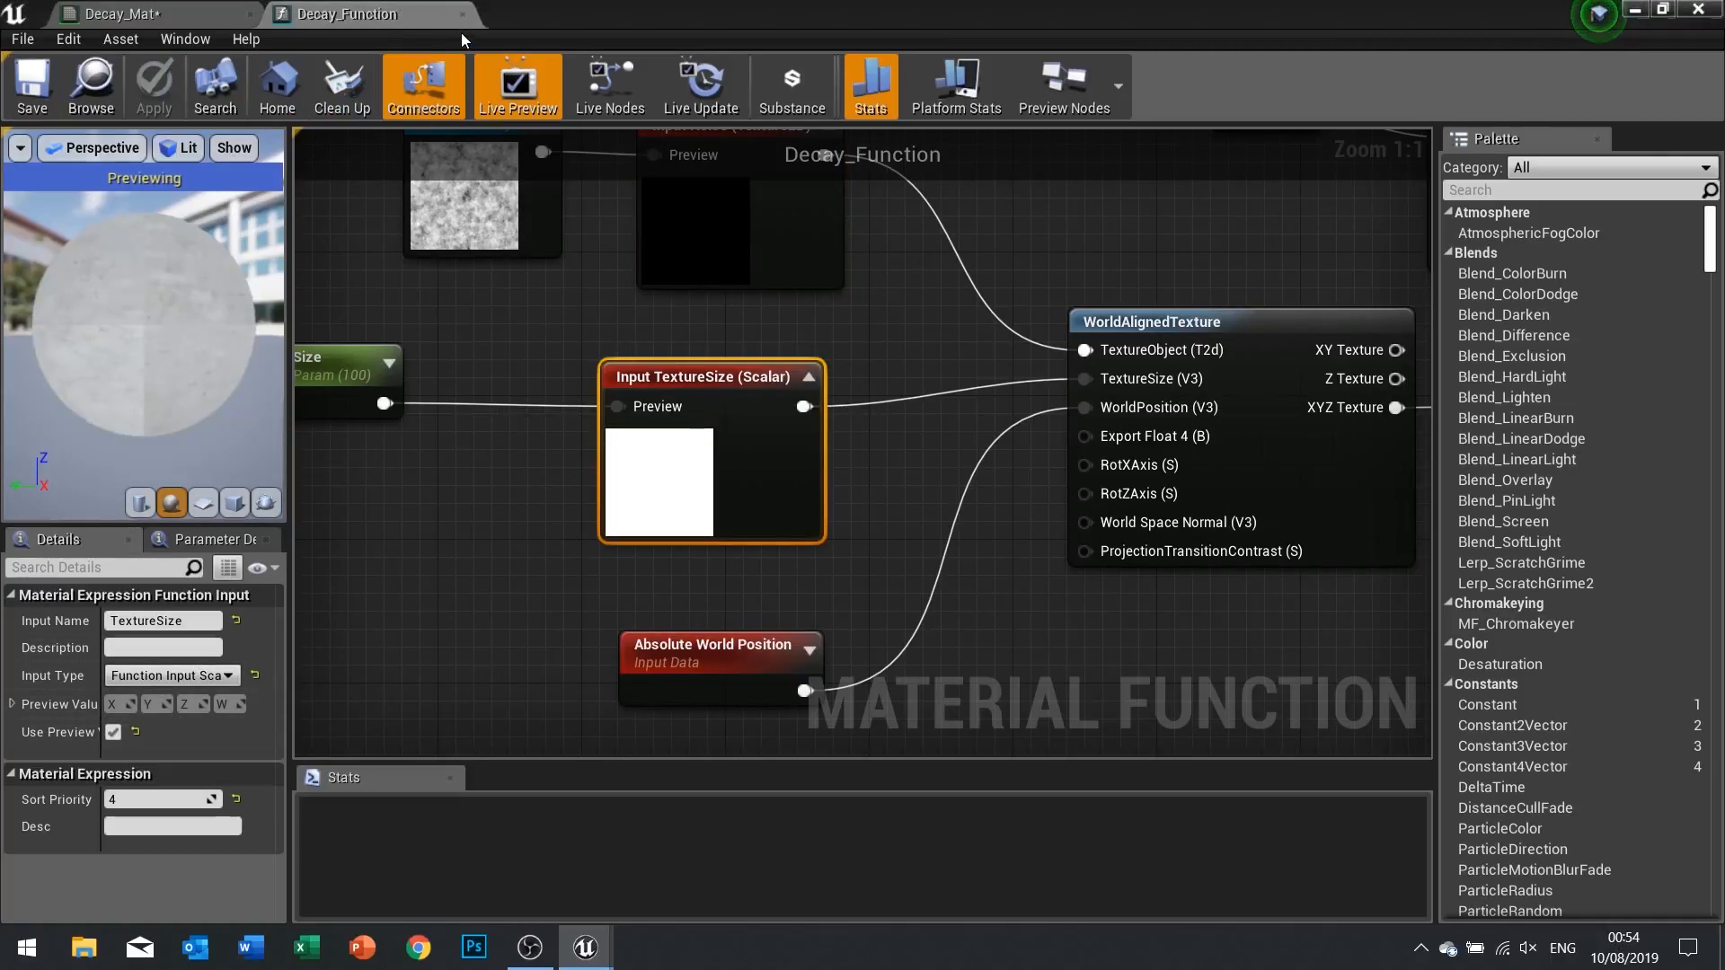
click(462, 14)
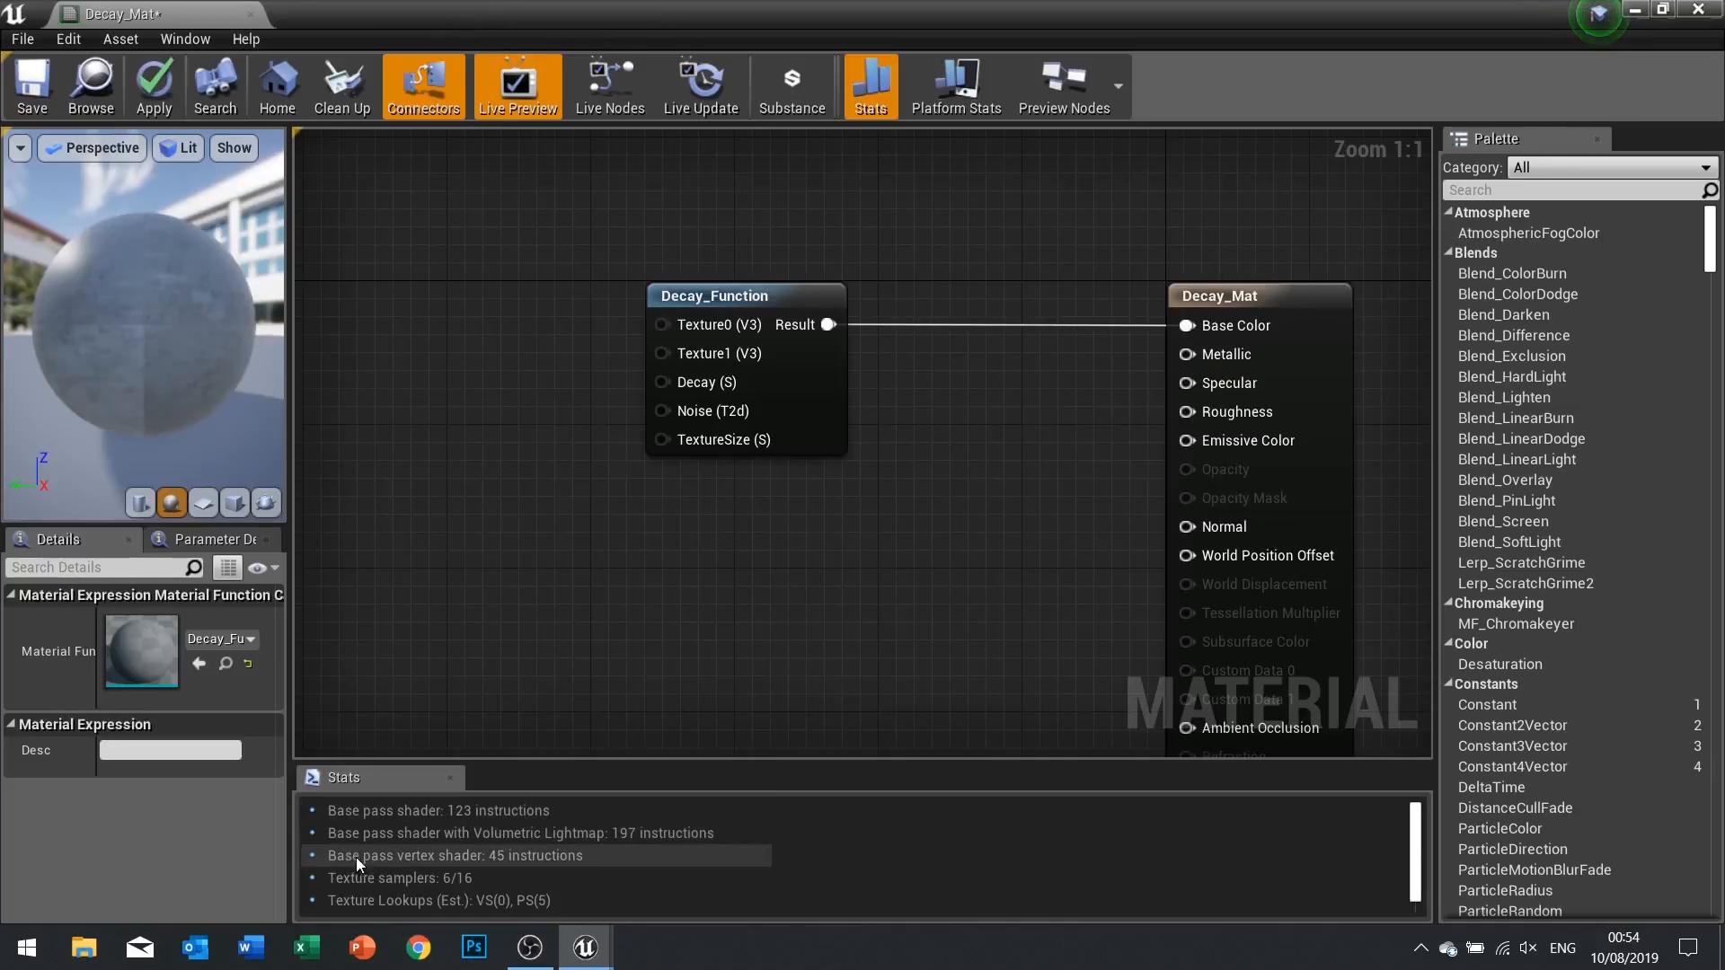
Review the parameter defaults that the Decay_Function node exposes in Decay_Mat, then return to the node's details
click(791, 424)
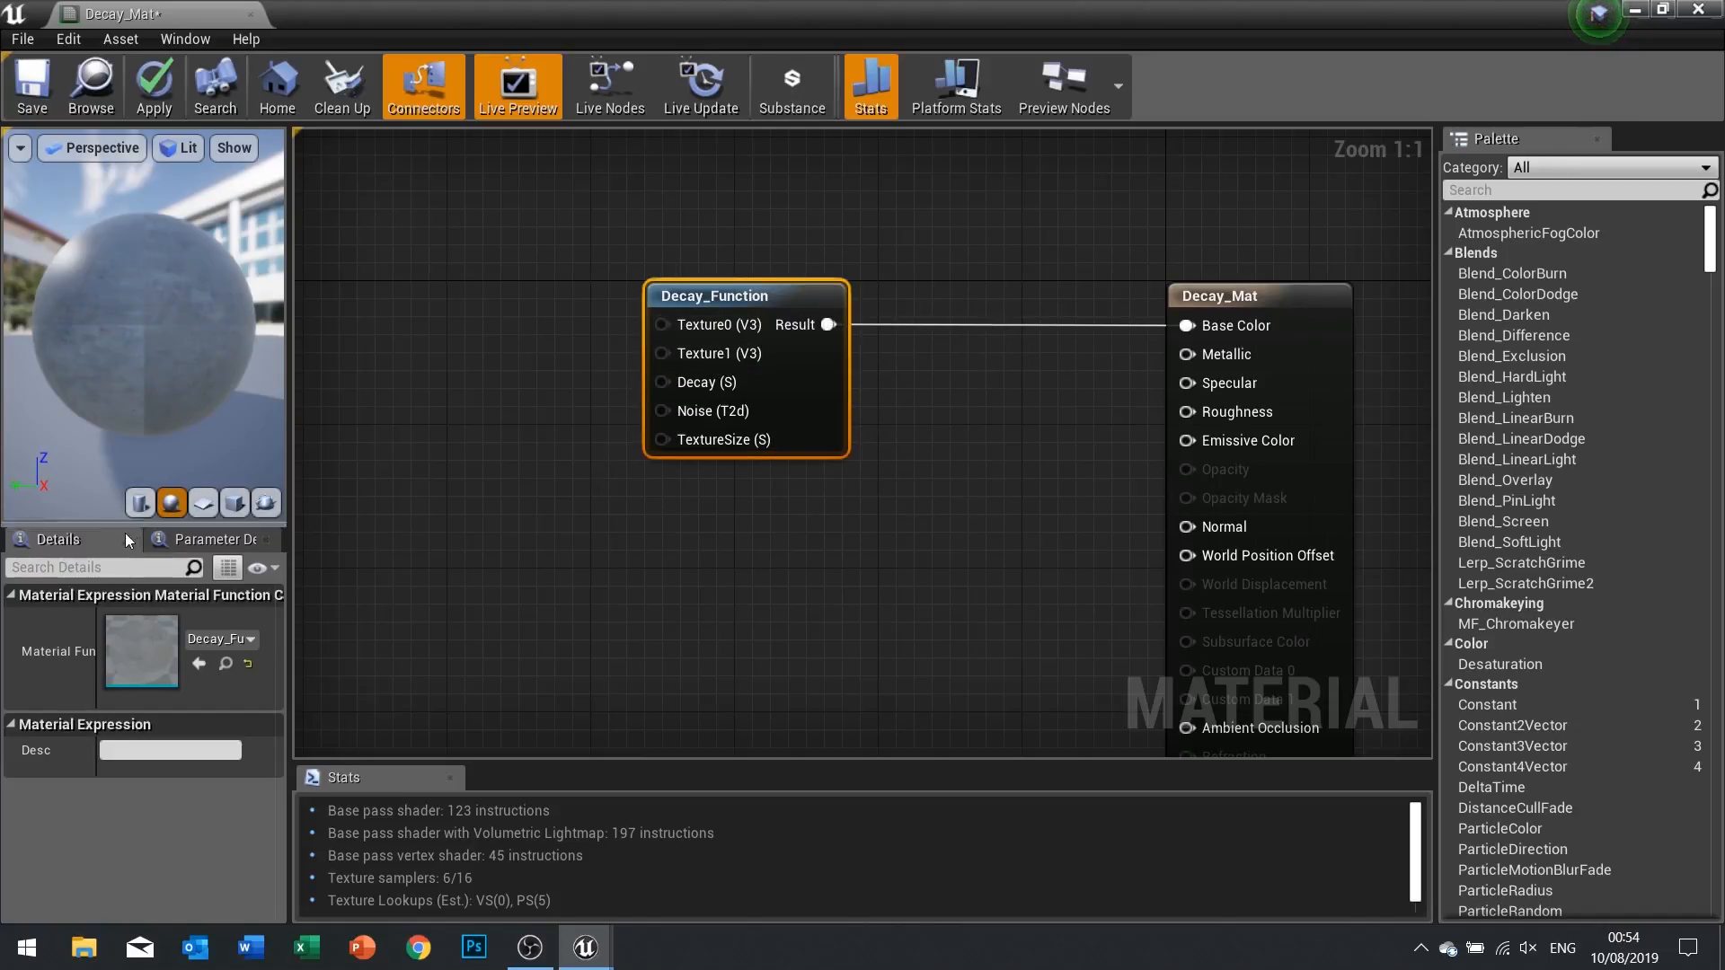
click(193, 538)
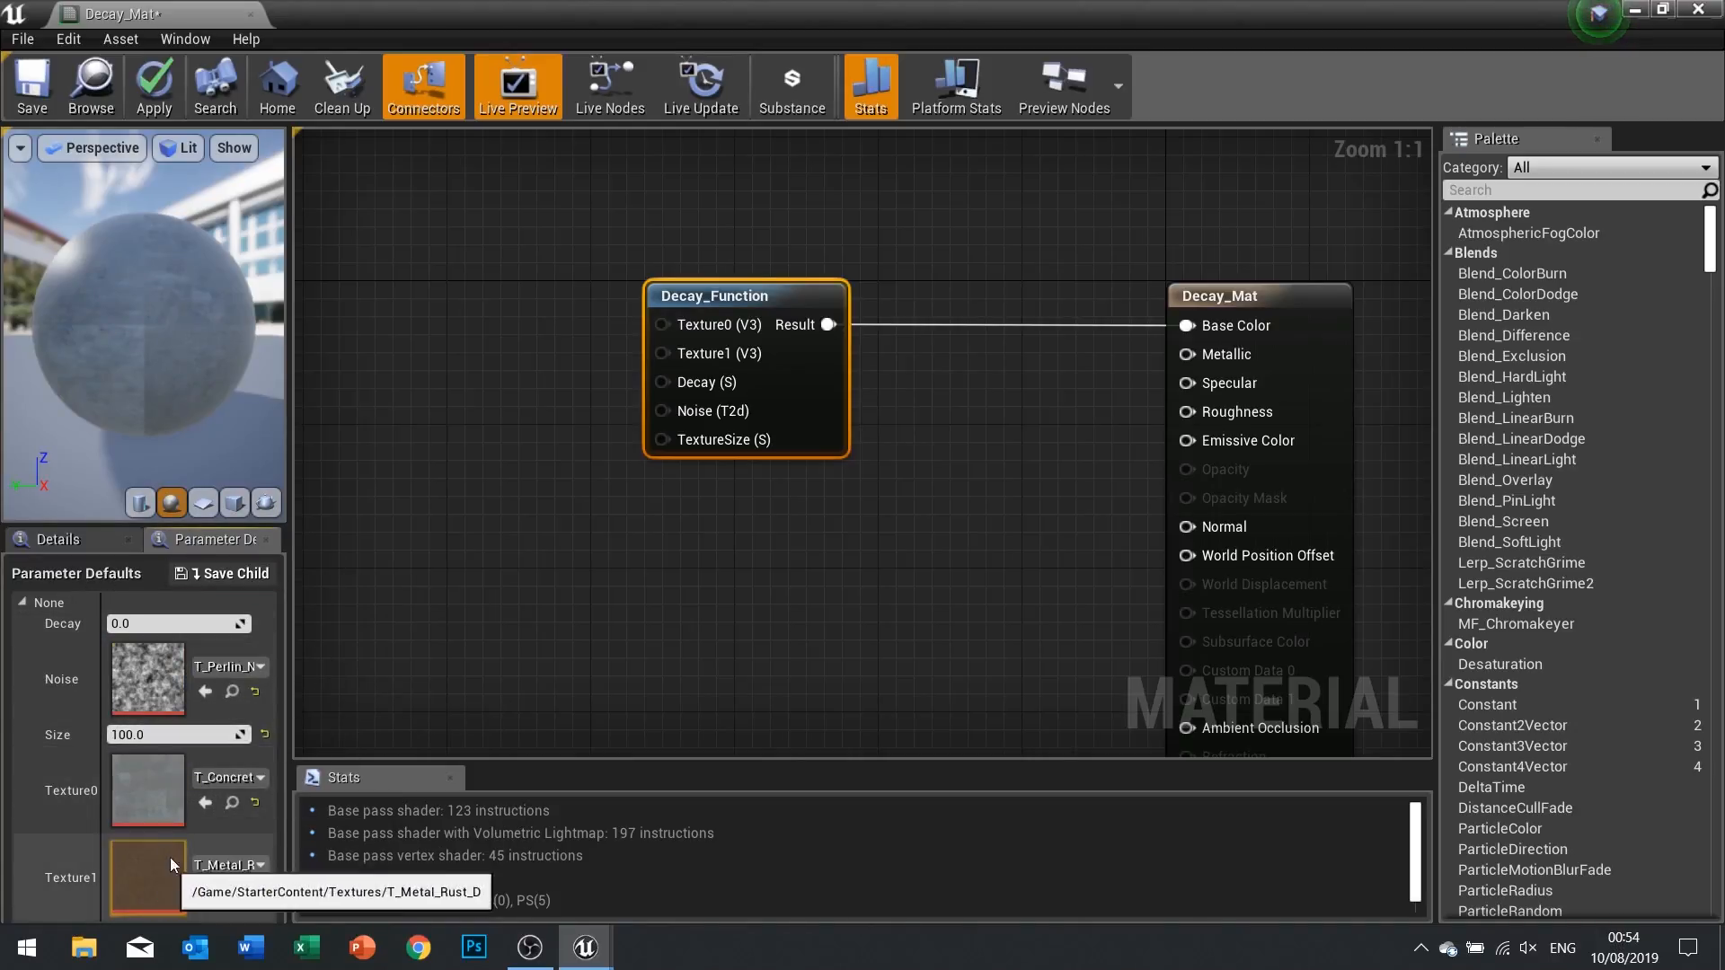
click(68, 539)
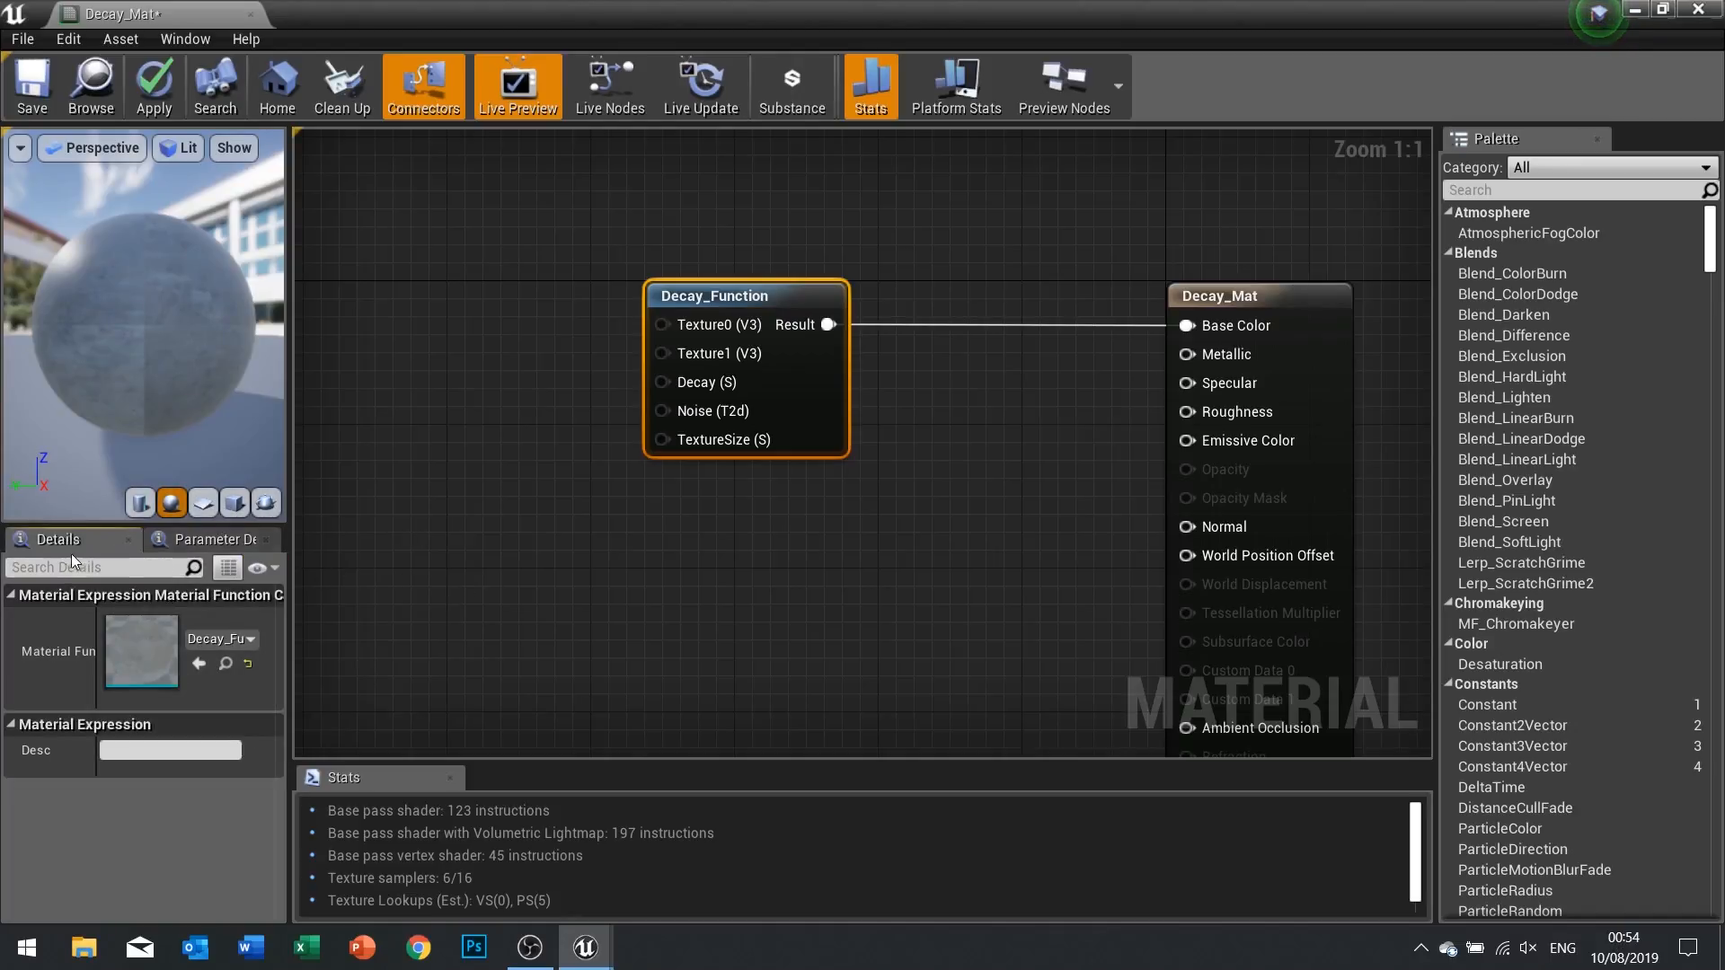
Add a CollectionParameter node to the Decay_Mat graph in the empty area before the Decay_Function node
right_drag(646, 259, 950, 235)
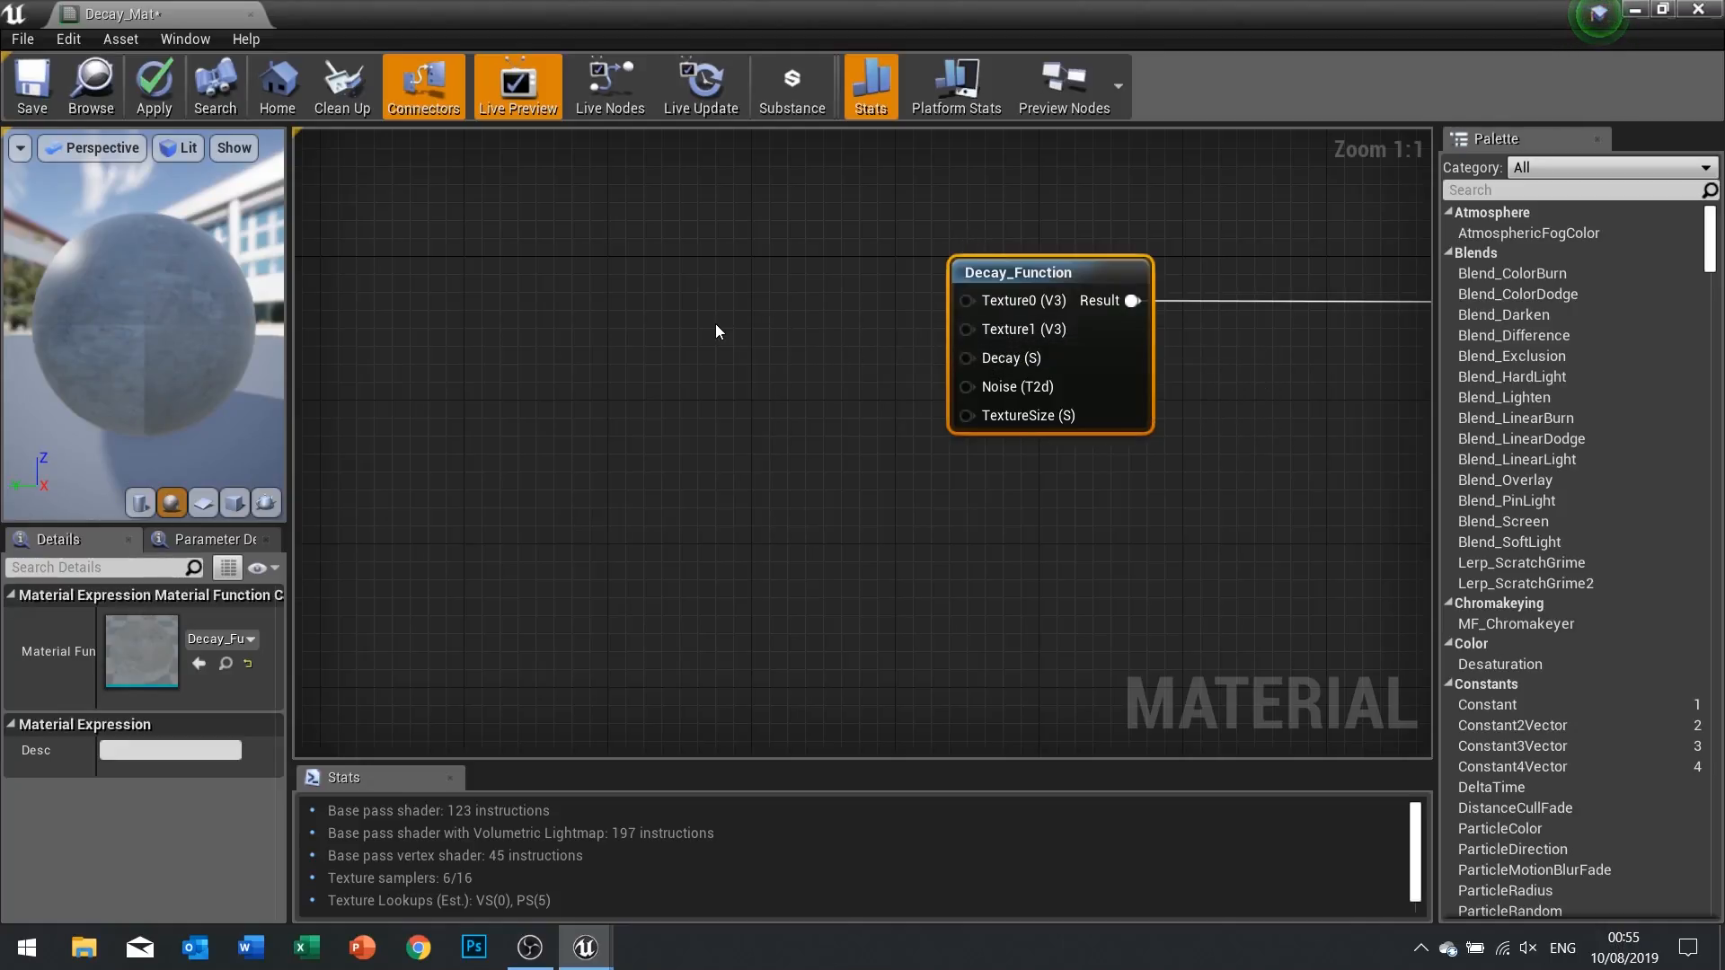
right_click(616, 308)
text(p)
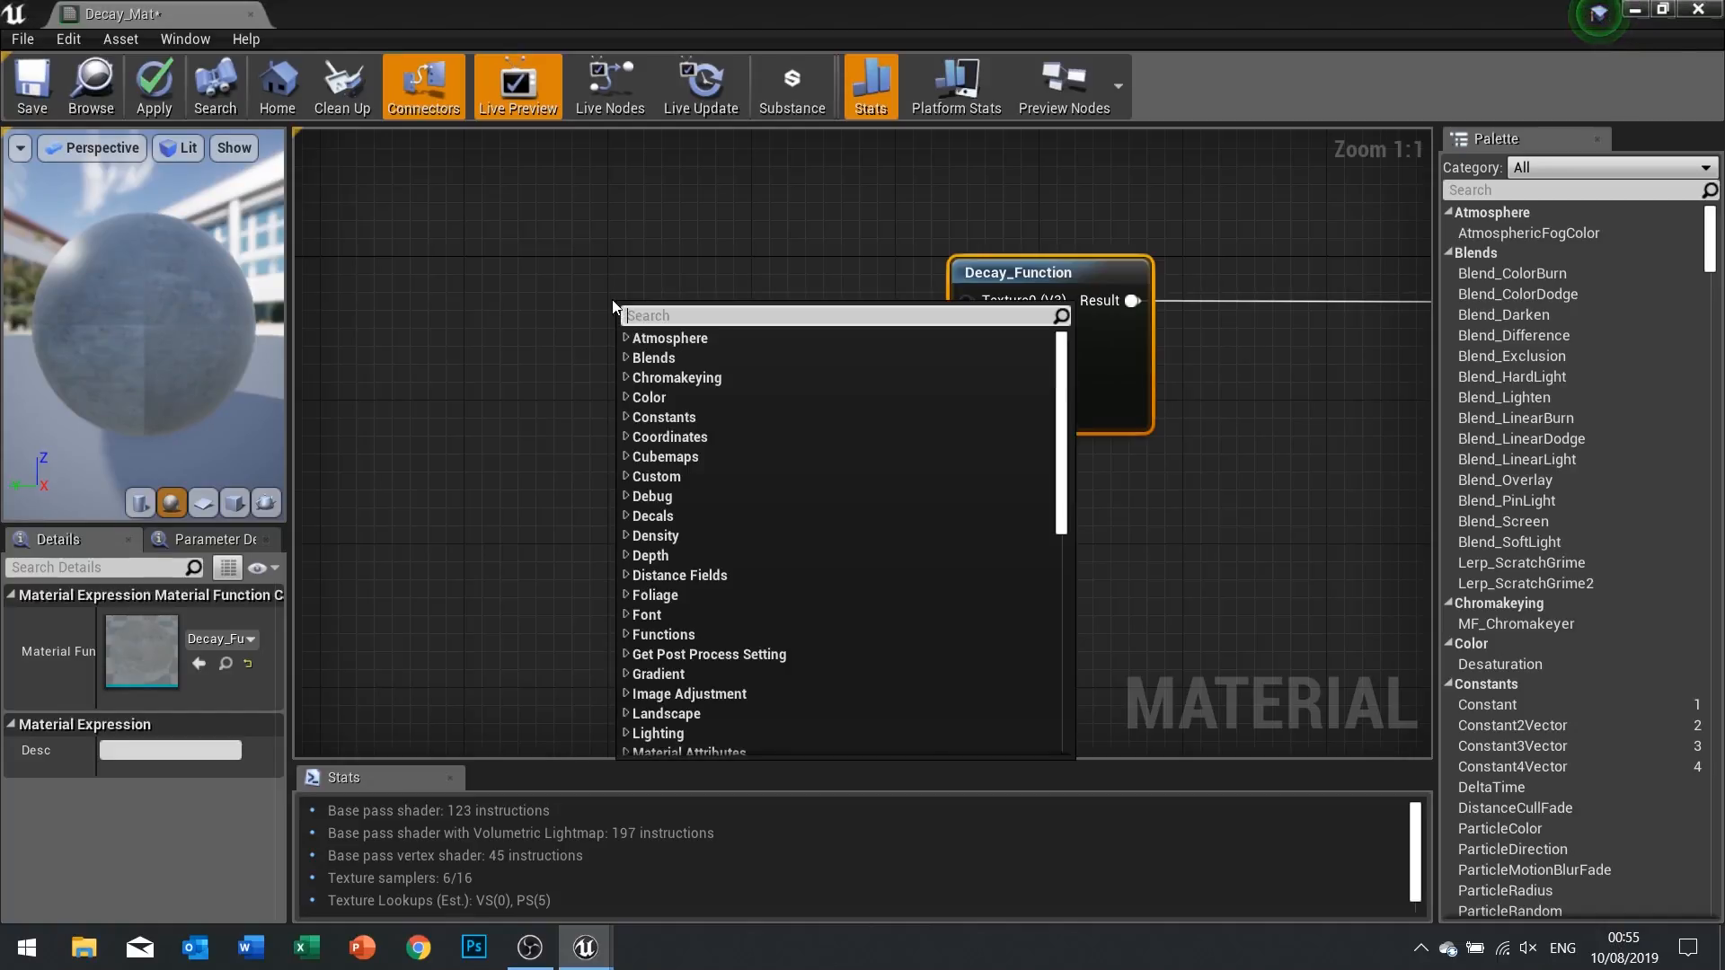
text(arame)
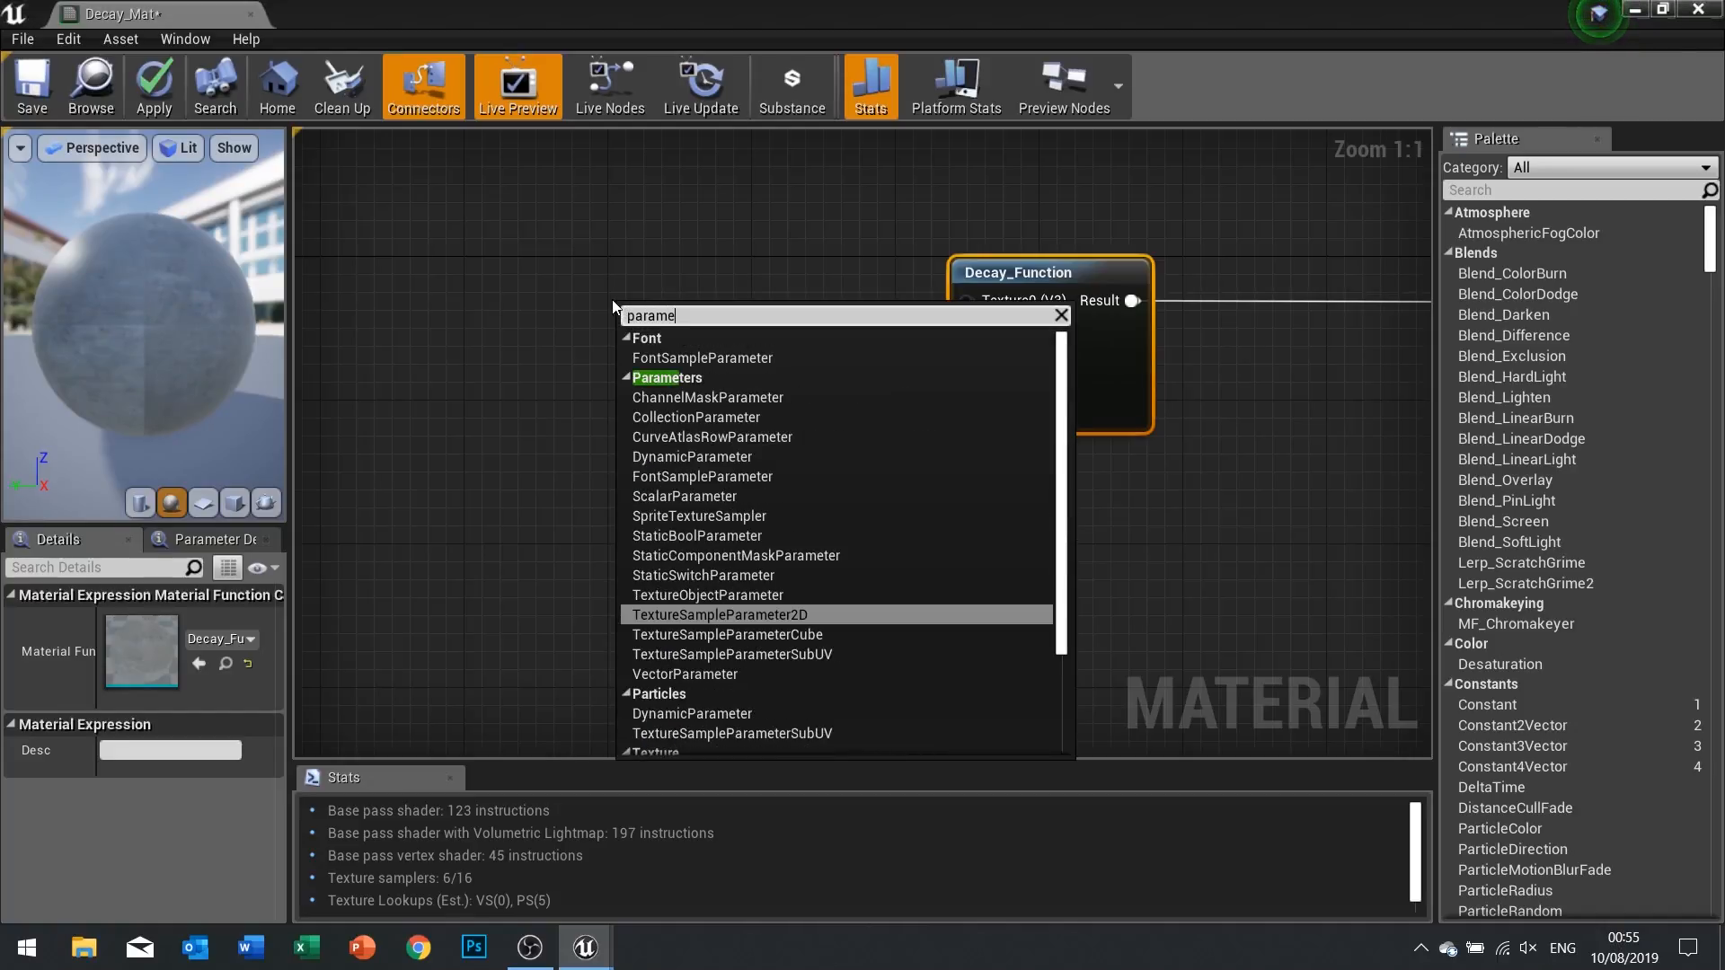
text(ter)
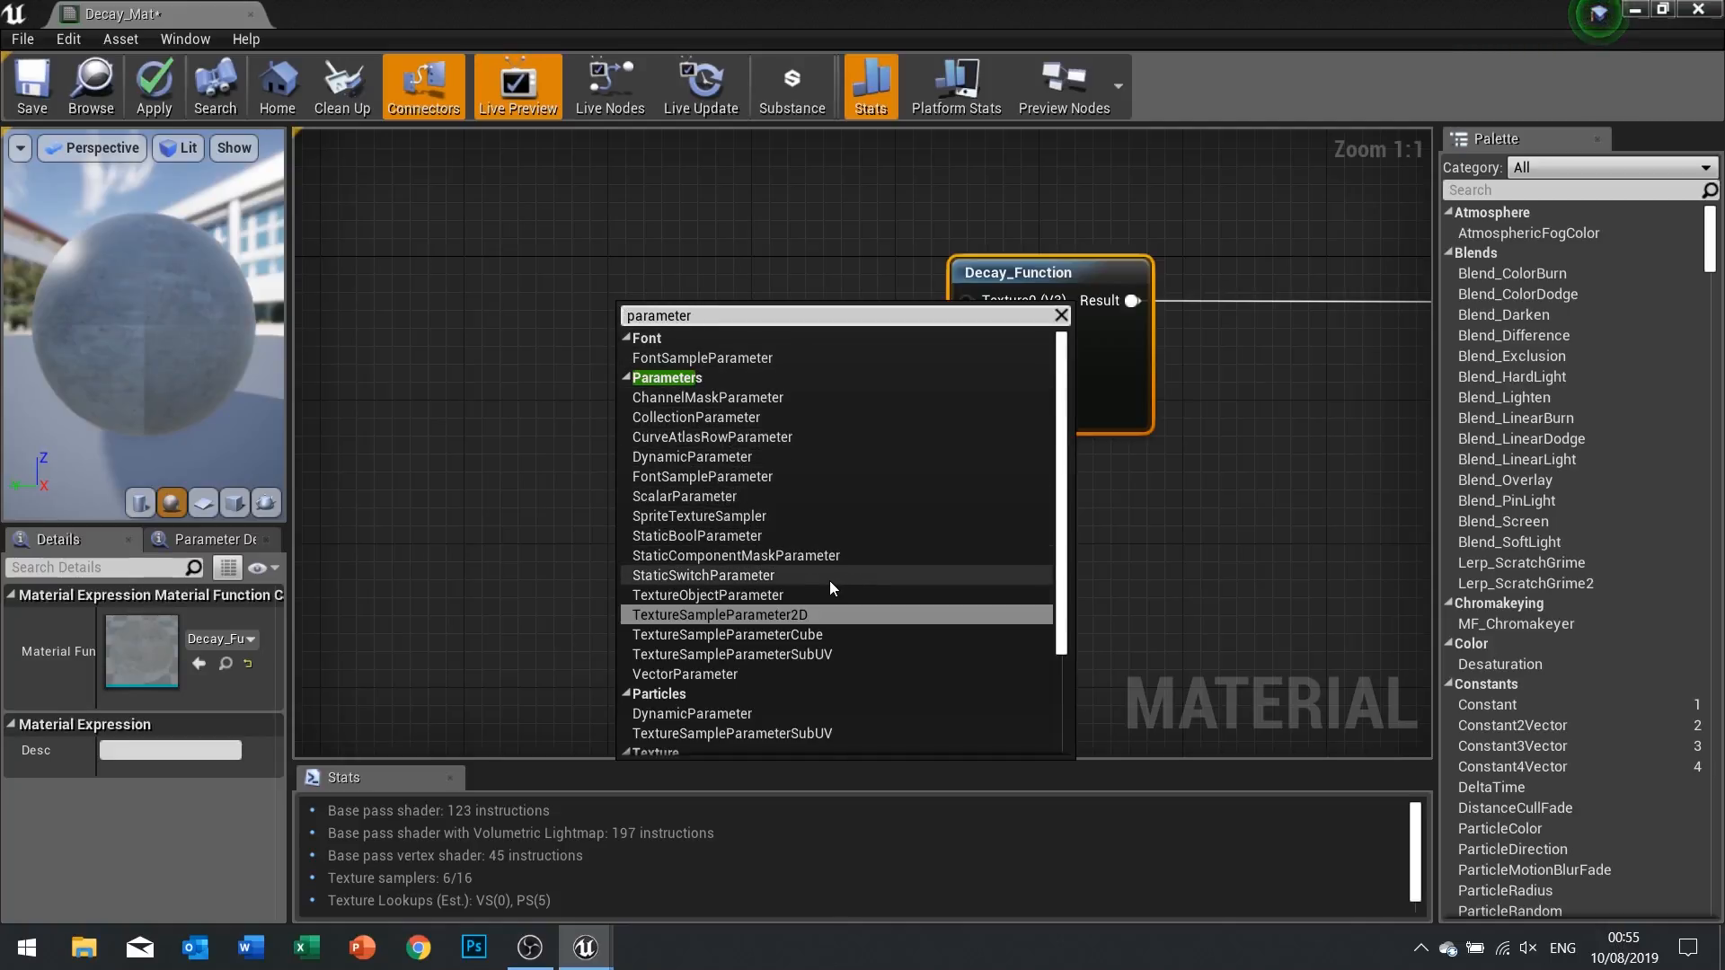
click(735, 417)
drag(710, 423, 651, 373)
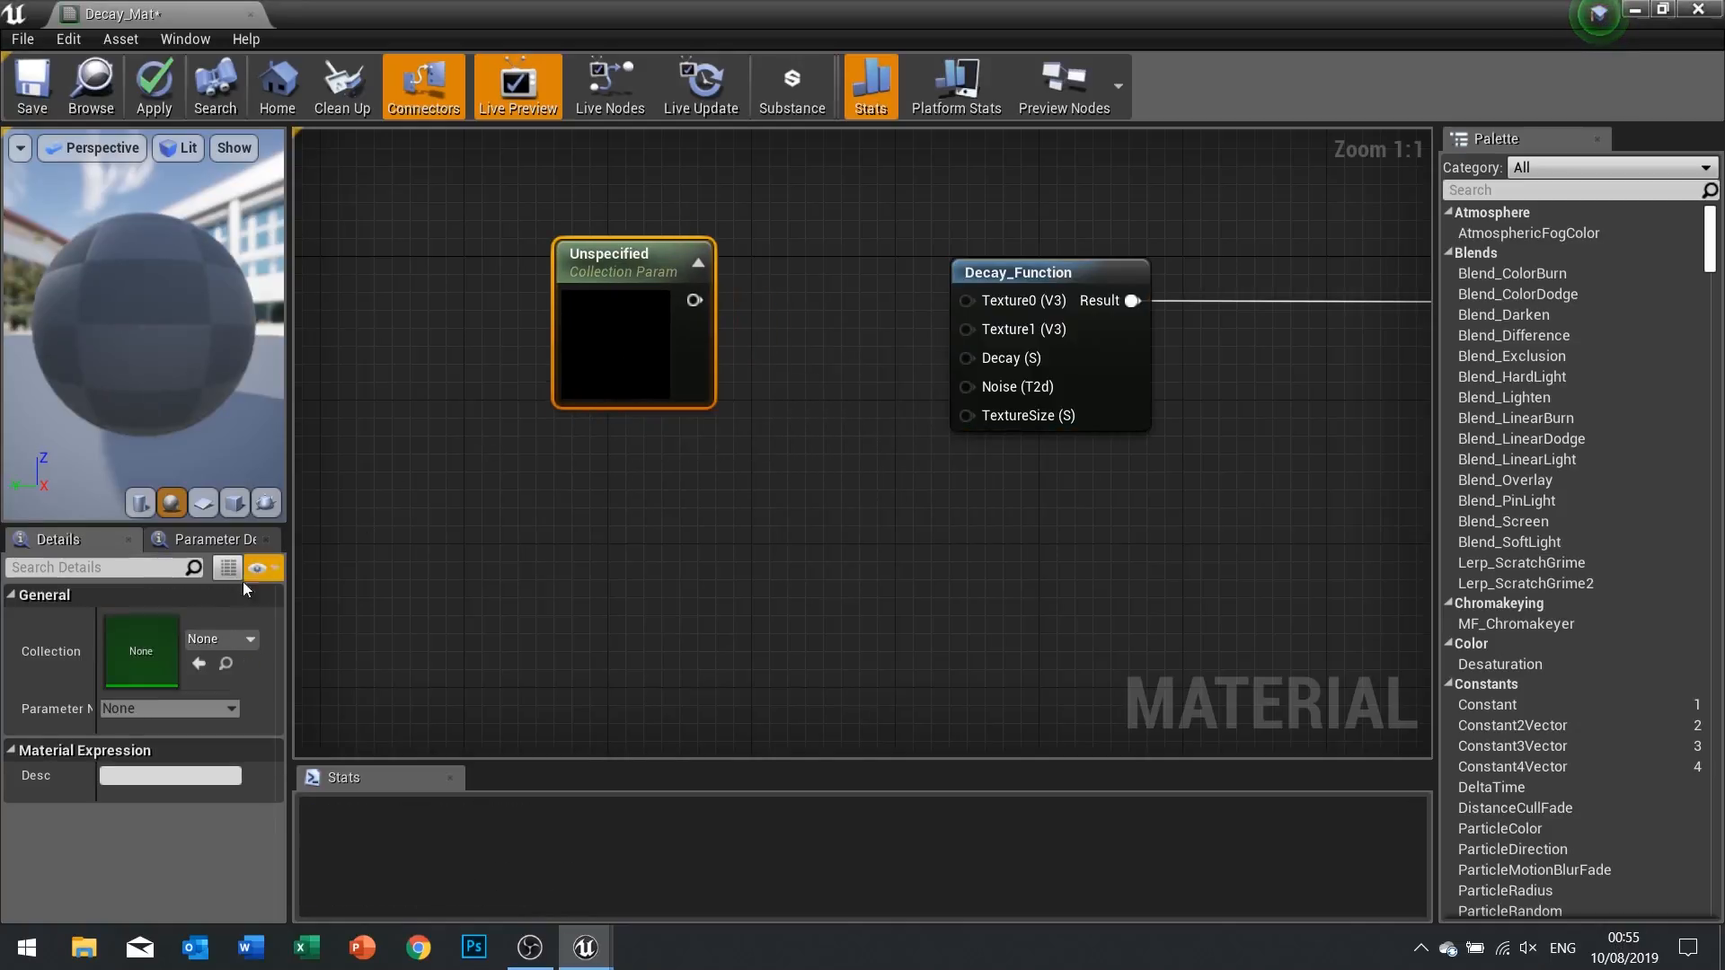
Set the collection parameter node's Collection to DecayParameter_Col and its Parameter Name to Decay
click(208, 641)
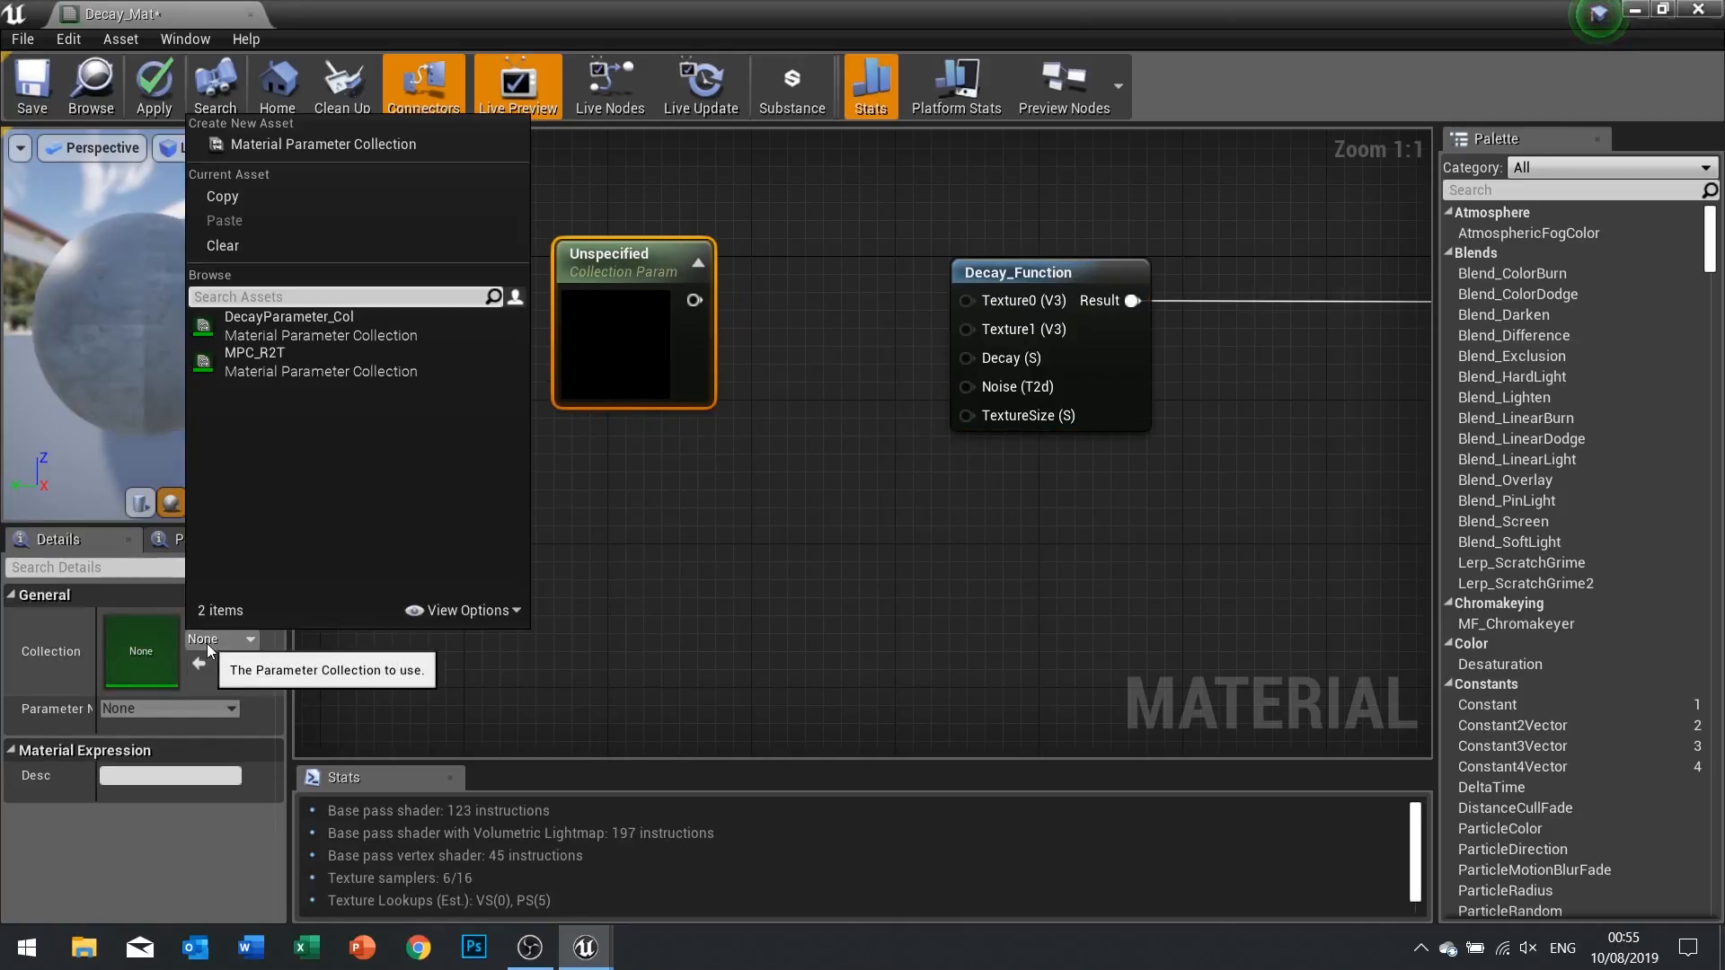
click(303, 331)
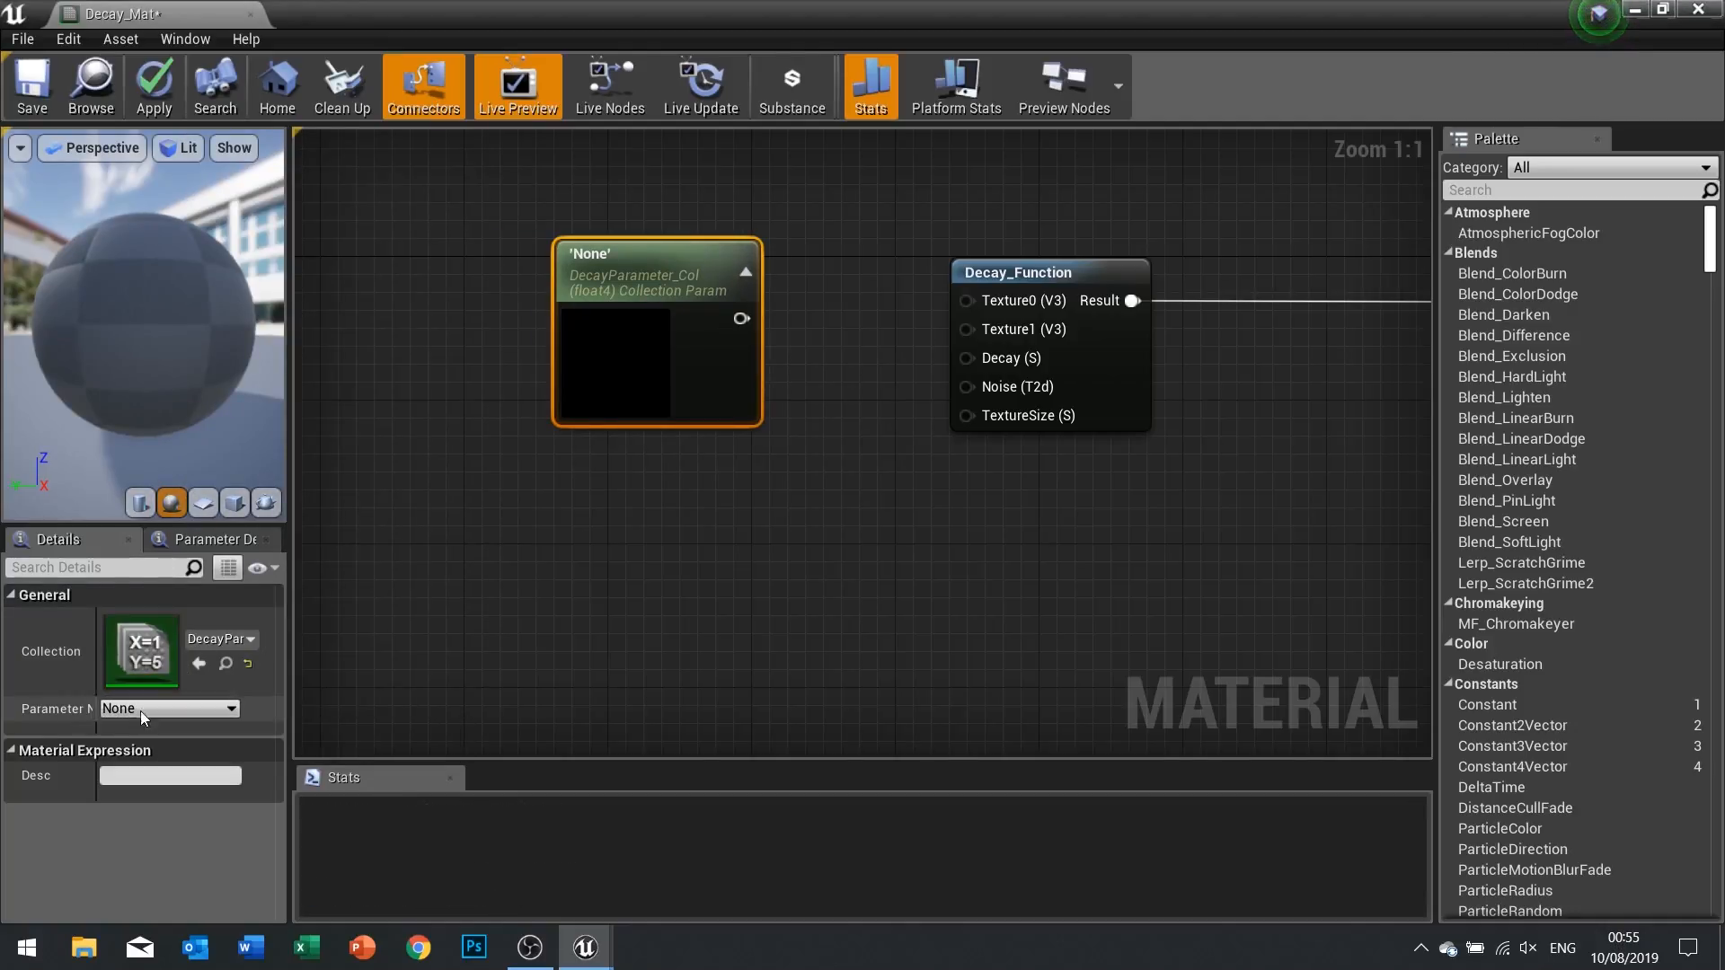
click(160, 708)
click(126, 726)
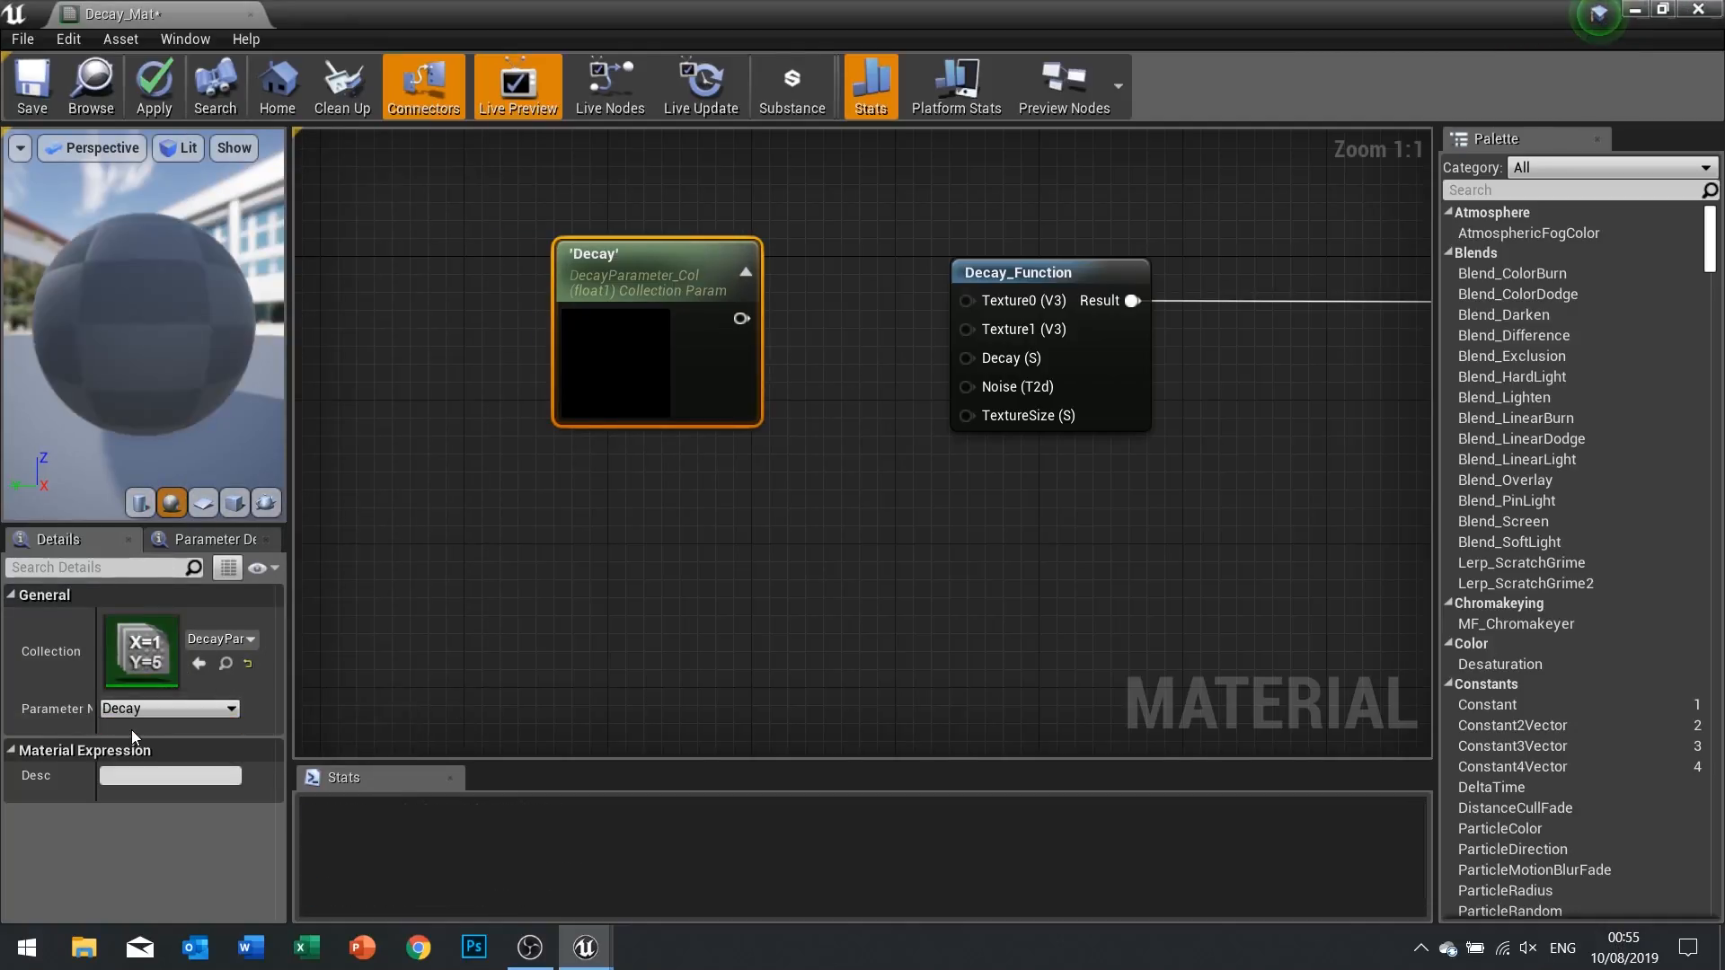
Move the Decay collection parameter node away from Decay_Function and connect its output to the function's Decay input
drag(687, 370, 579, 442)
drag(633, 390, 976, 357)
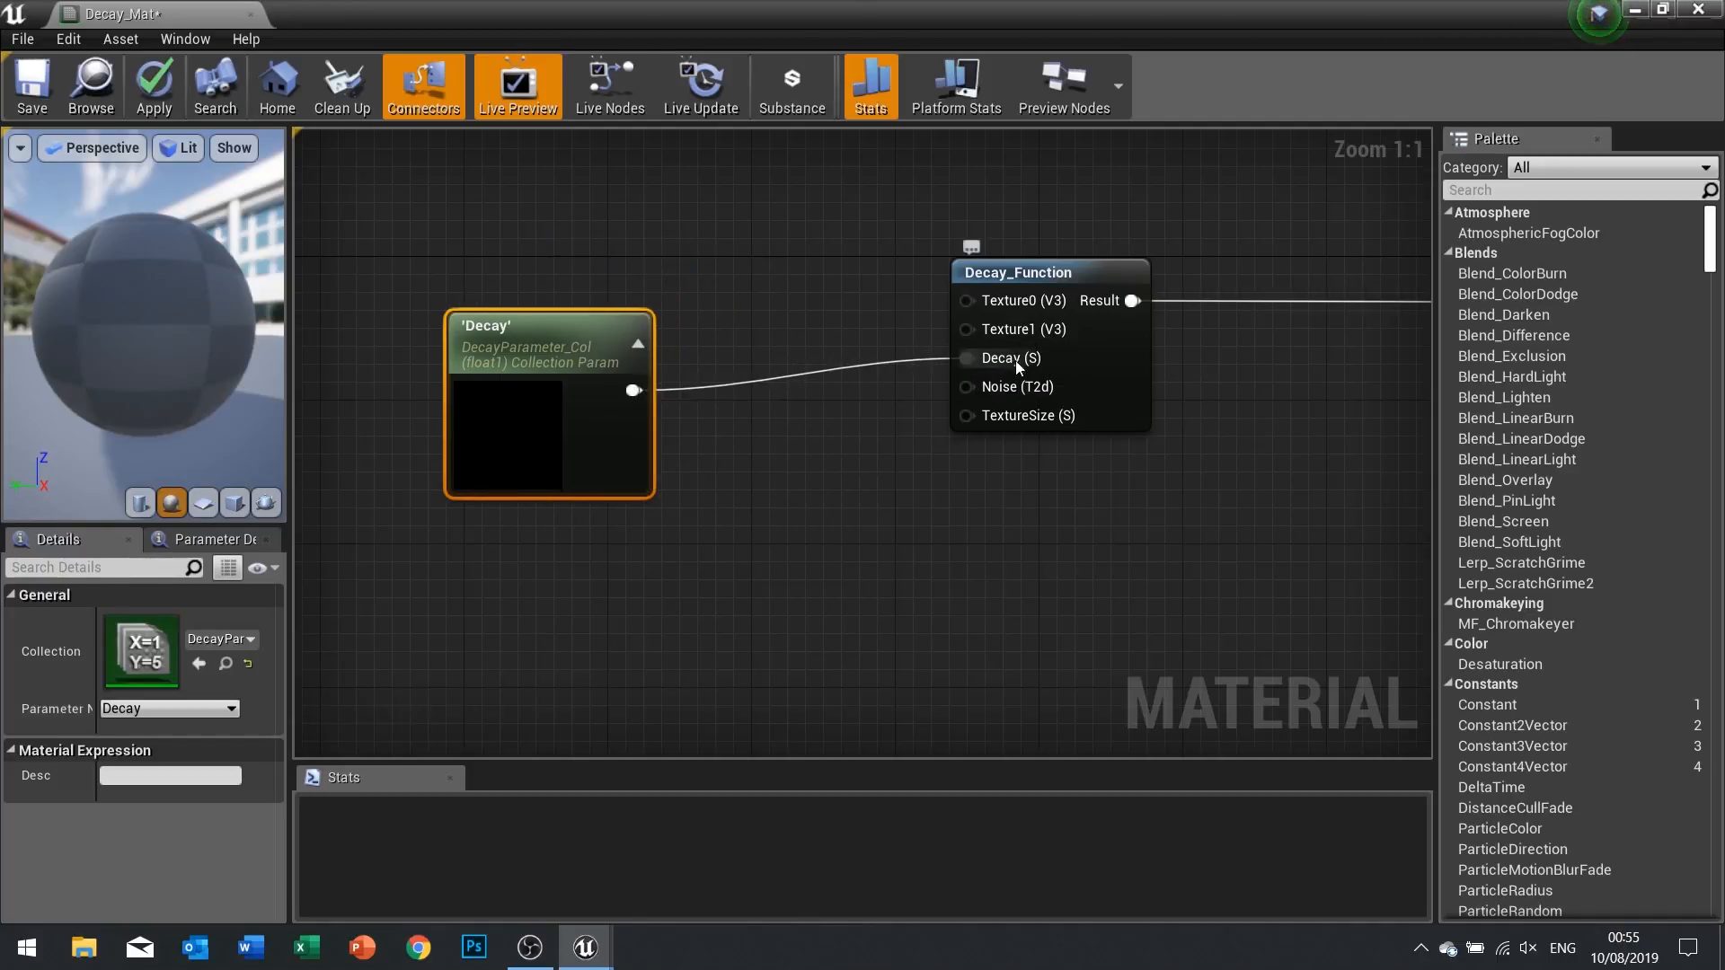
drag(454, 455, 437, 457)
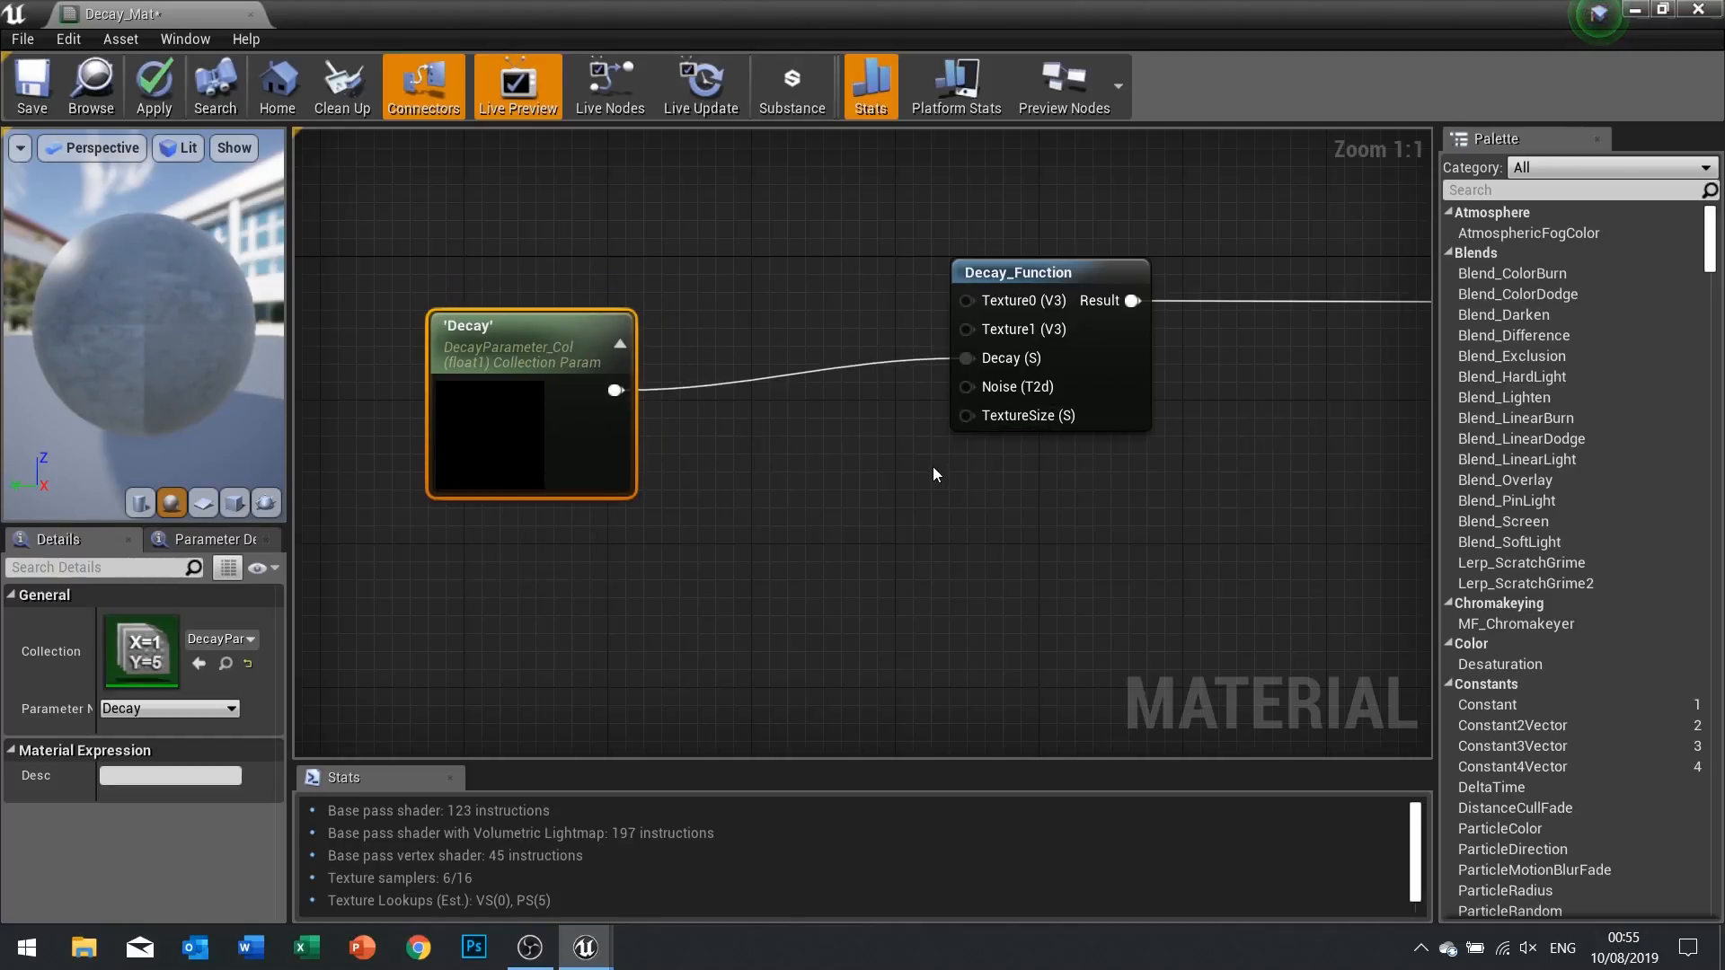
Add a Constant node, connect it to Decay_Function's TextureSize input and set its value to 2000
click(779, 494)
drag(813, 536, 963, 417)
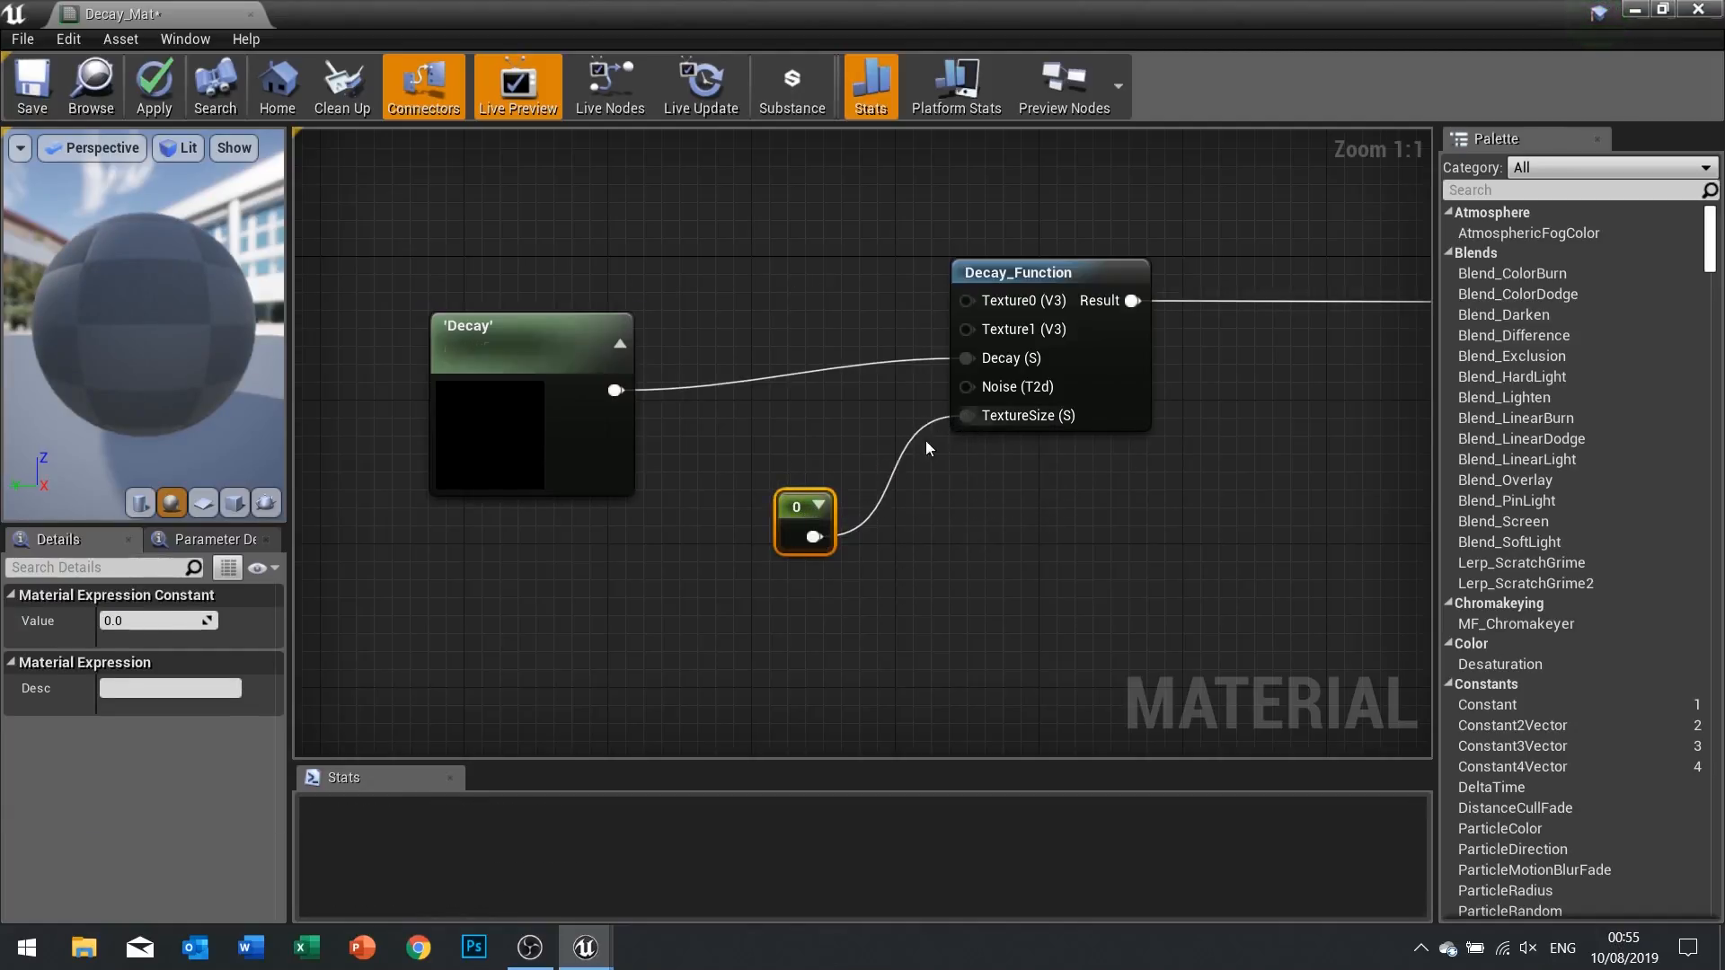
click(144, 628)
text(2)
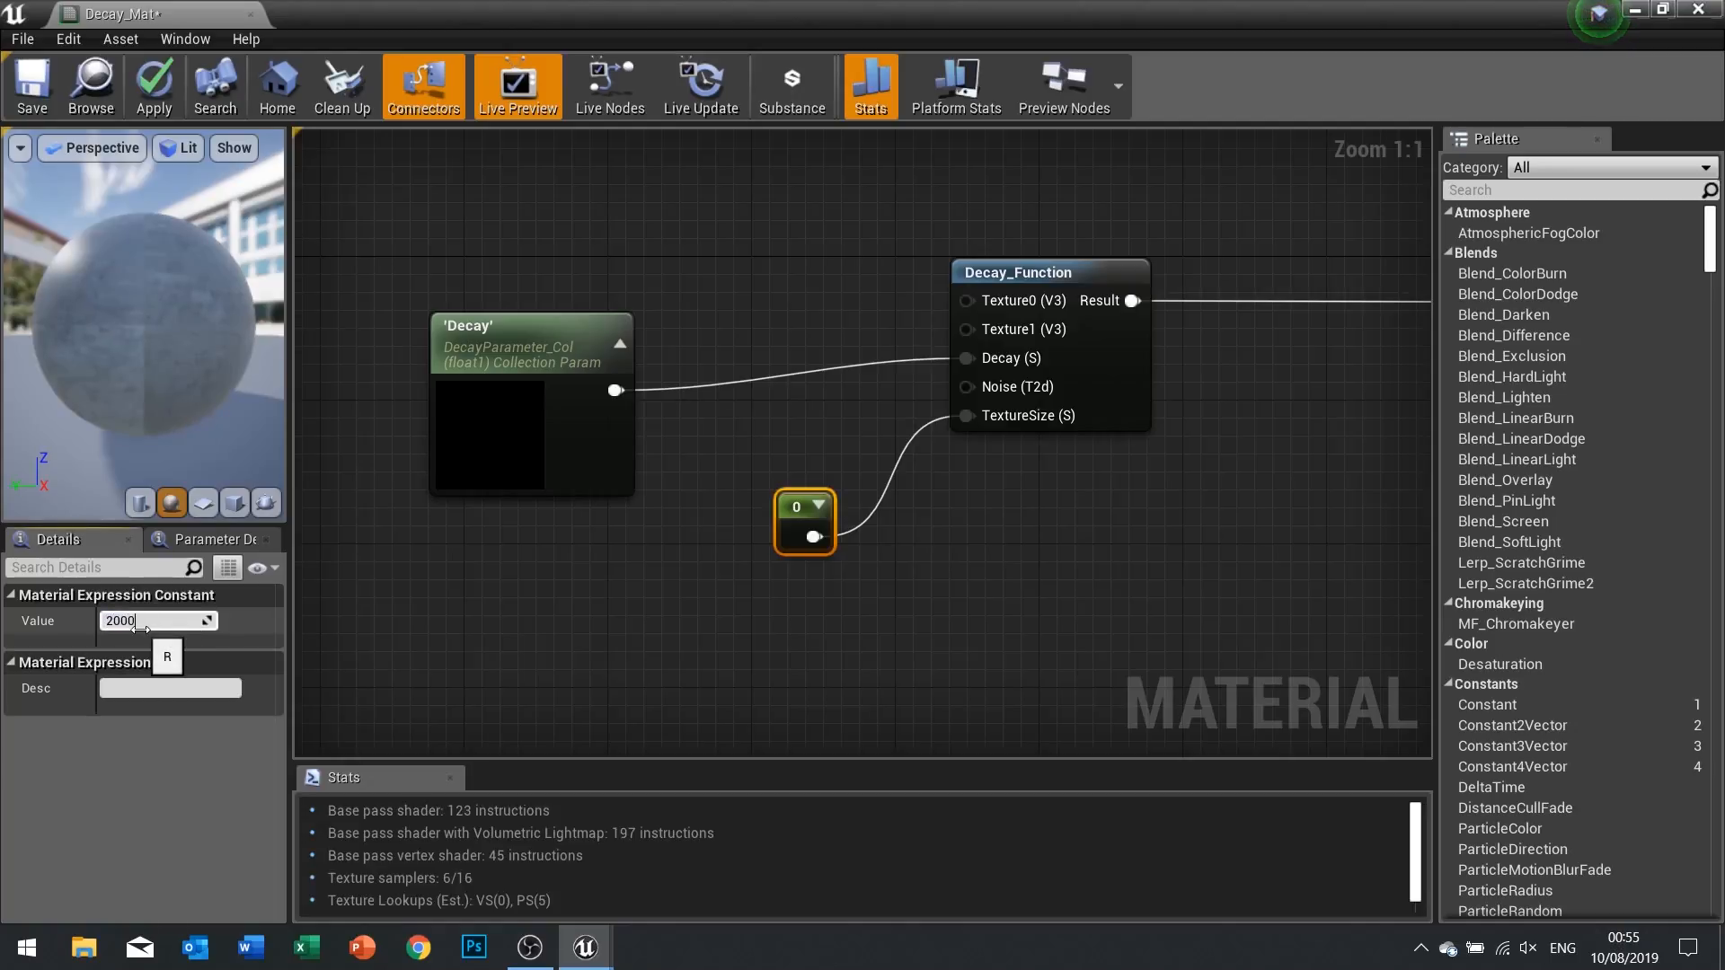
text(000)
key(Return)
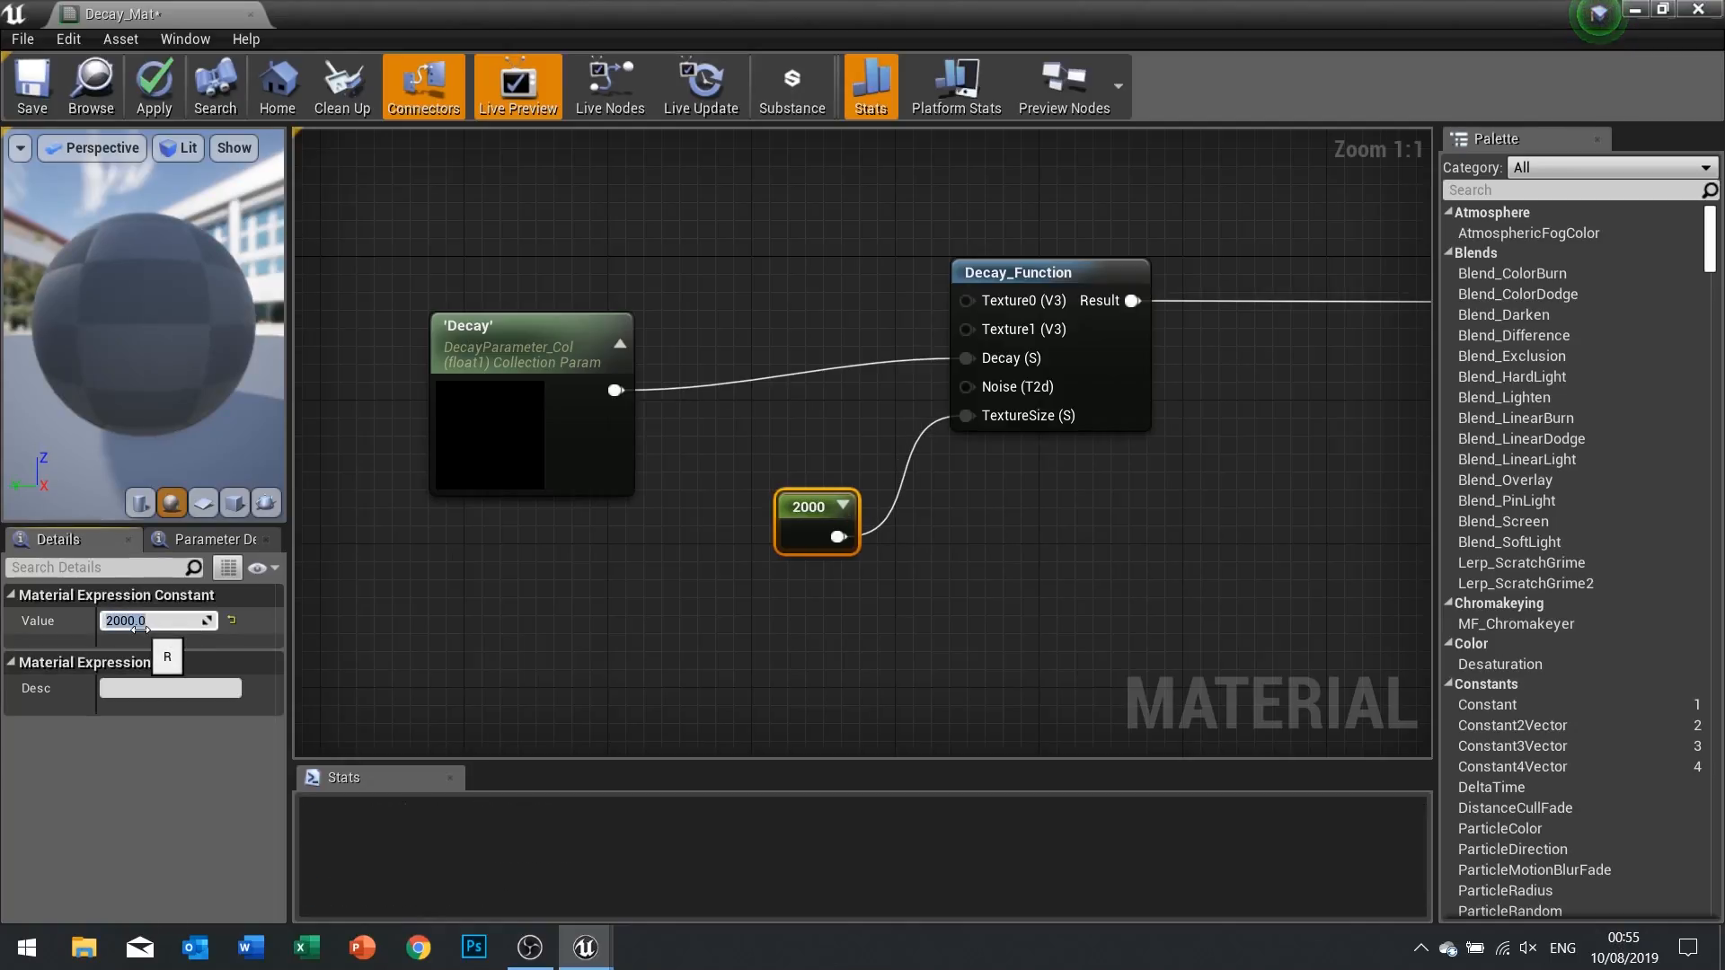
Apply the changes to Decay_Mat, look over the finished graph and close the material editor
click(174, 89)
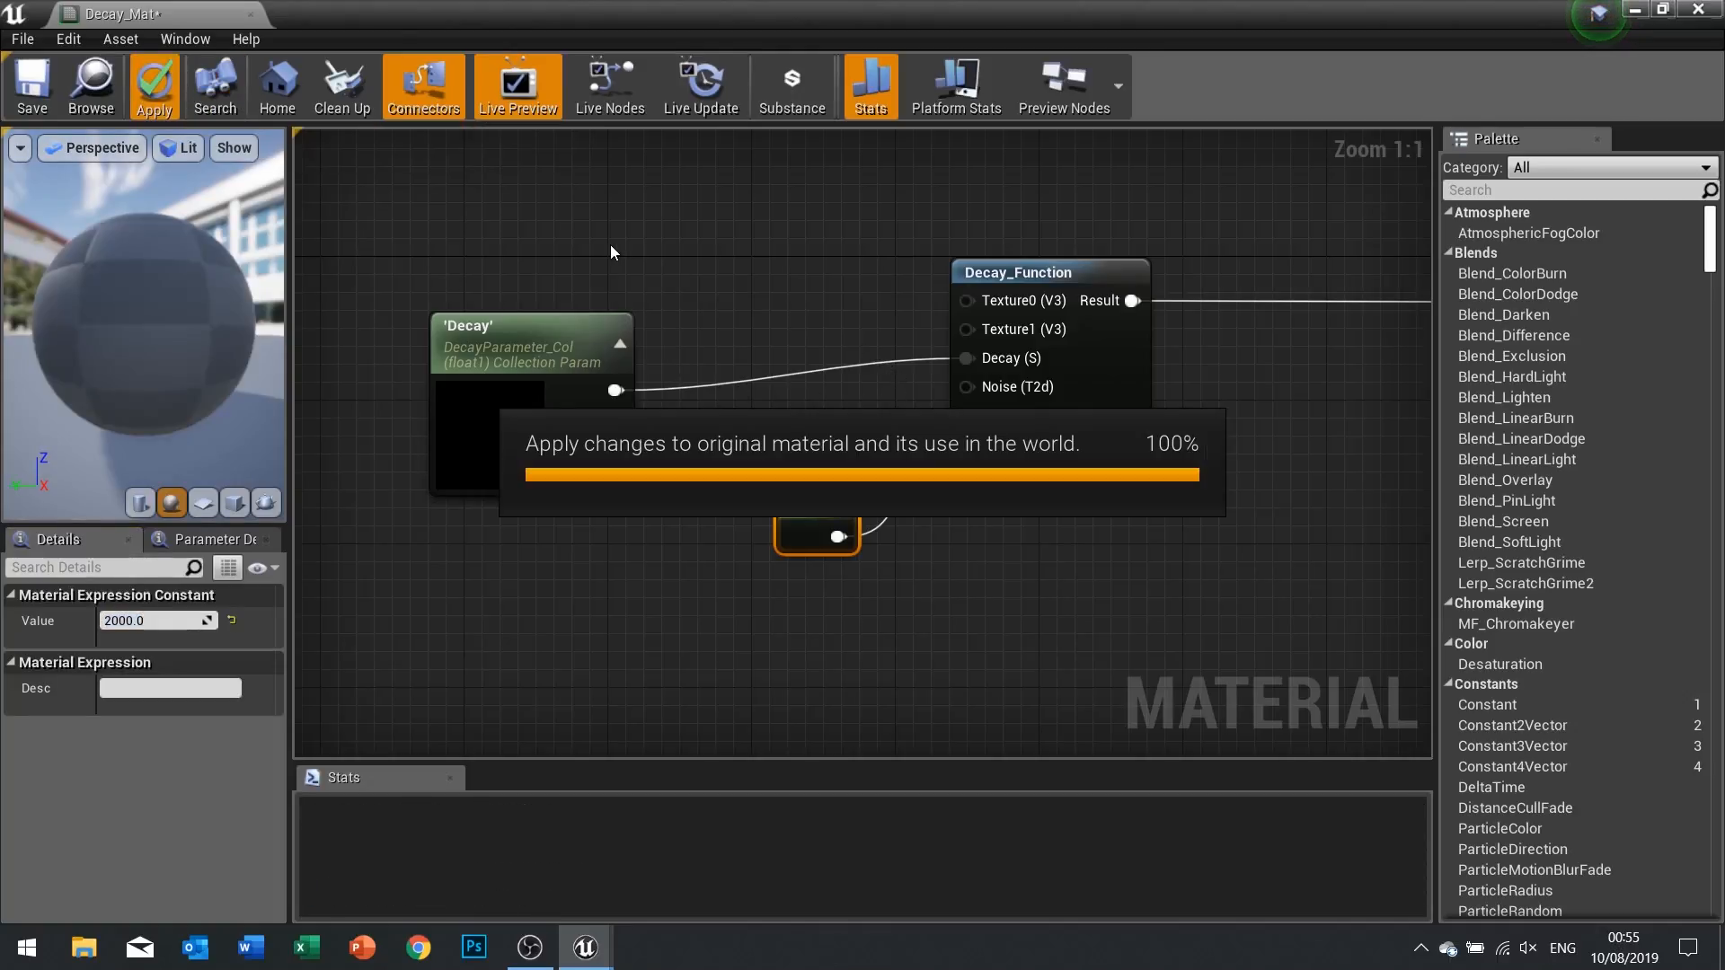
right_drag(957, 390, 825, 374)
scroll(620, 464, down, 2)
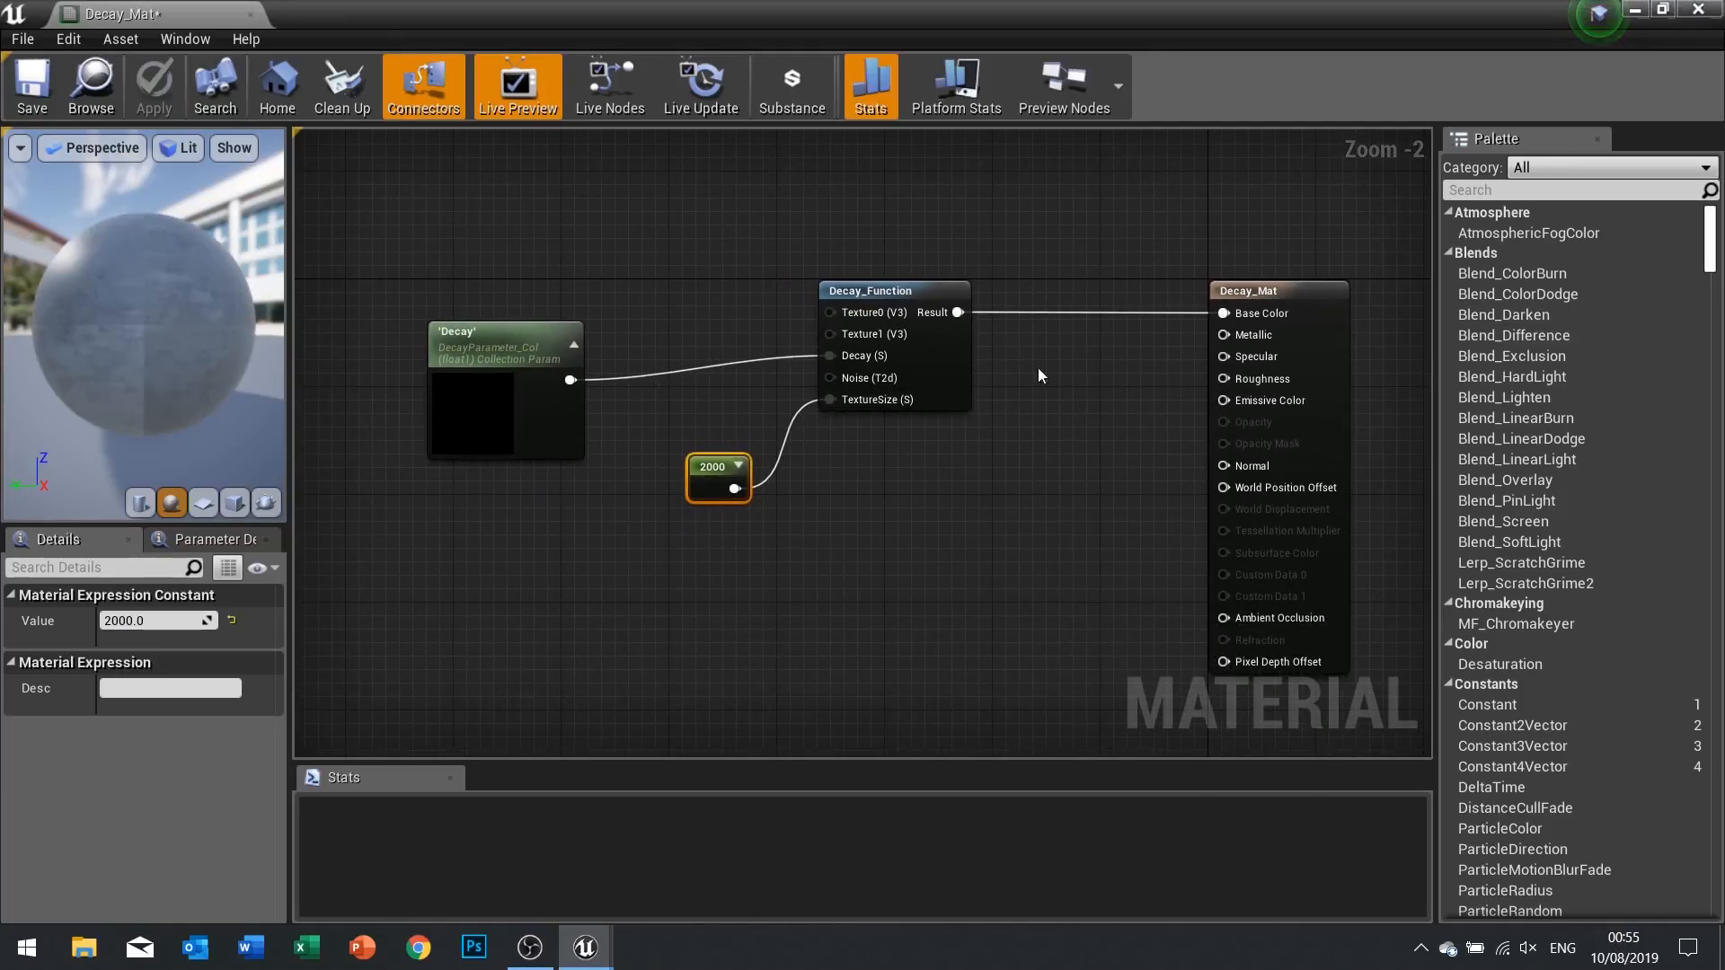
click(879, 316)
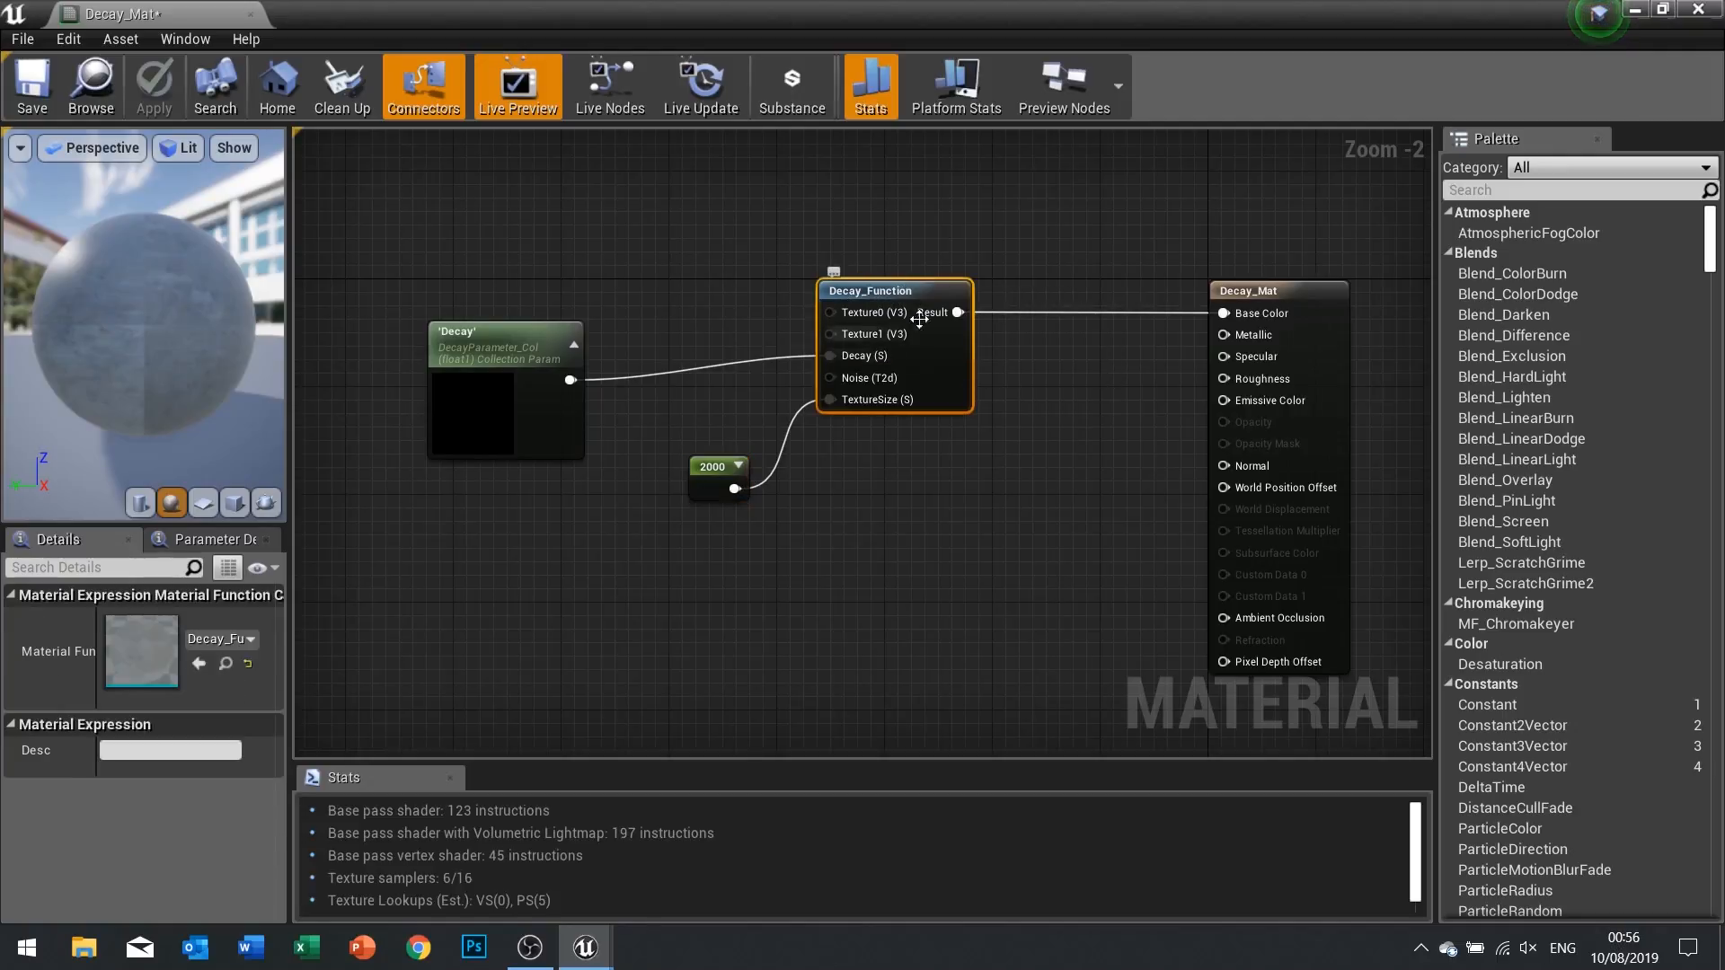
drag(778, 256, 1051, 477)
click(1709, 10)
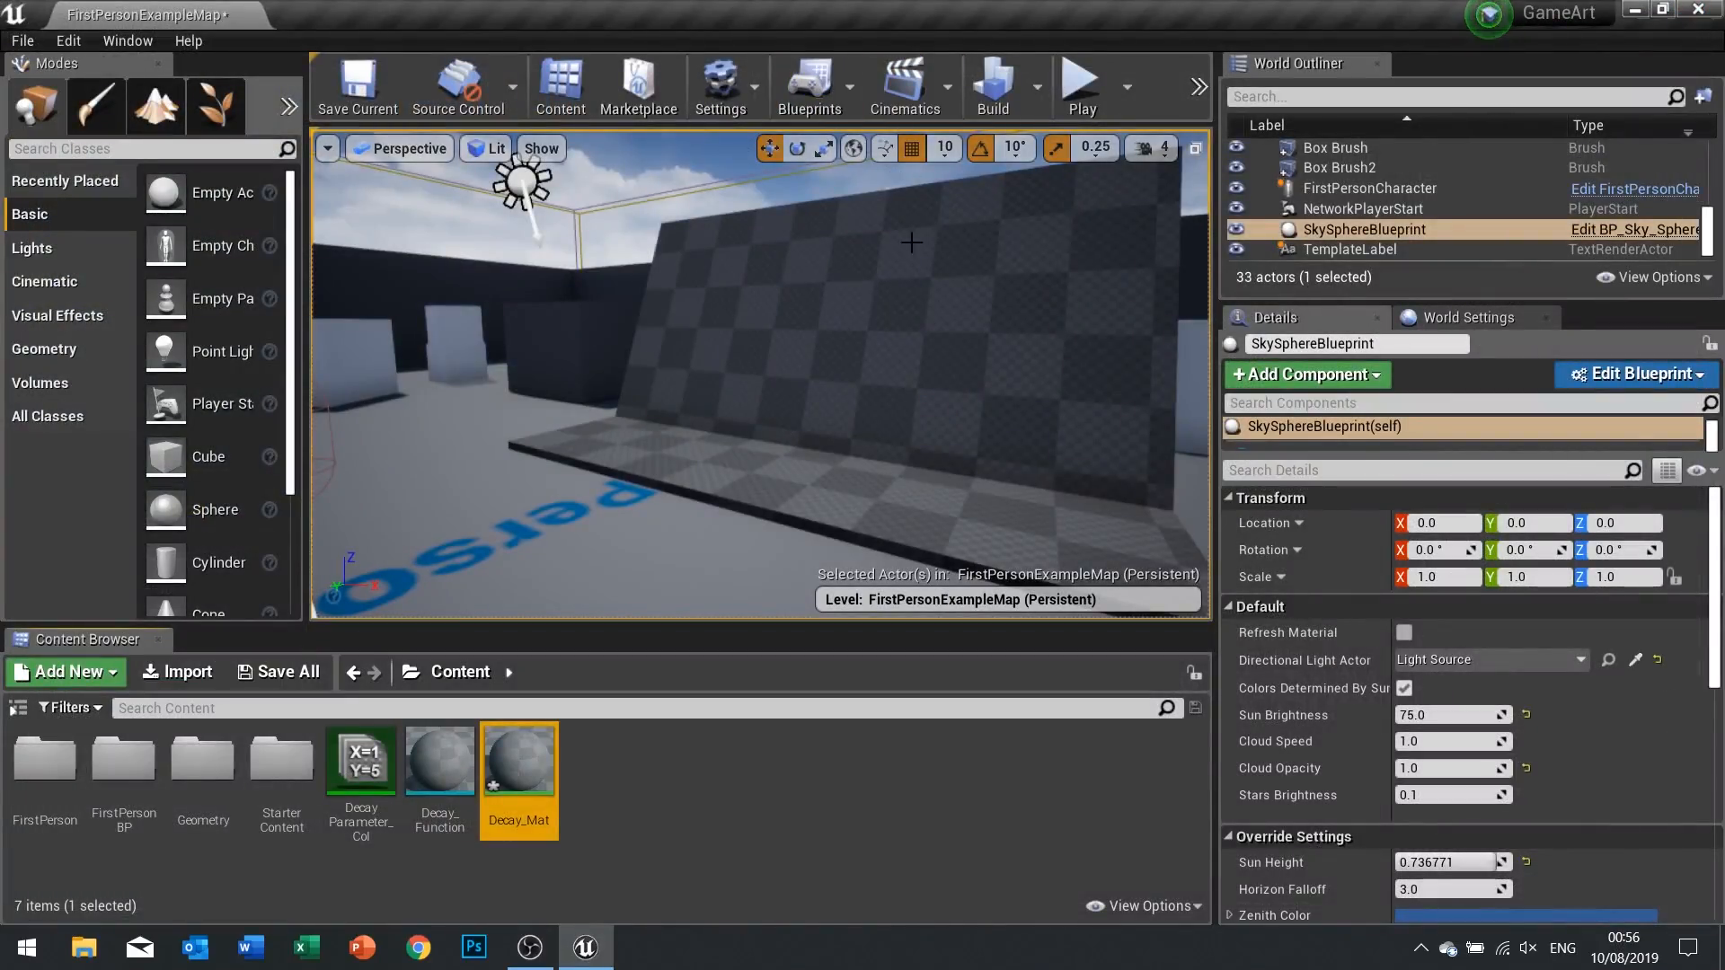
Select the large sloped wall Box Brush in the level, leaving Decay_Mat in its current folder
mouse_move(706, 345)
mouse_down()
mouse_move(746, 305)
mouse_move(714, 334)
mouse_up()
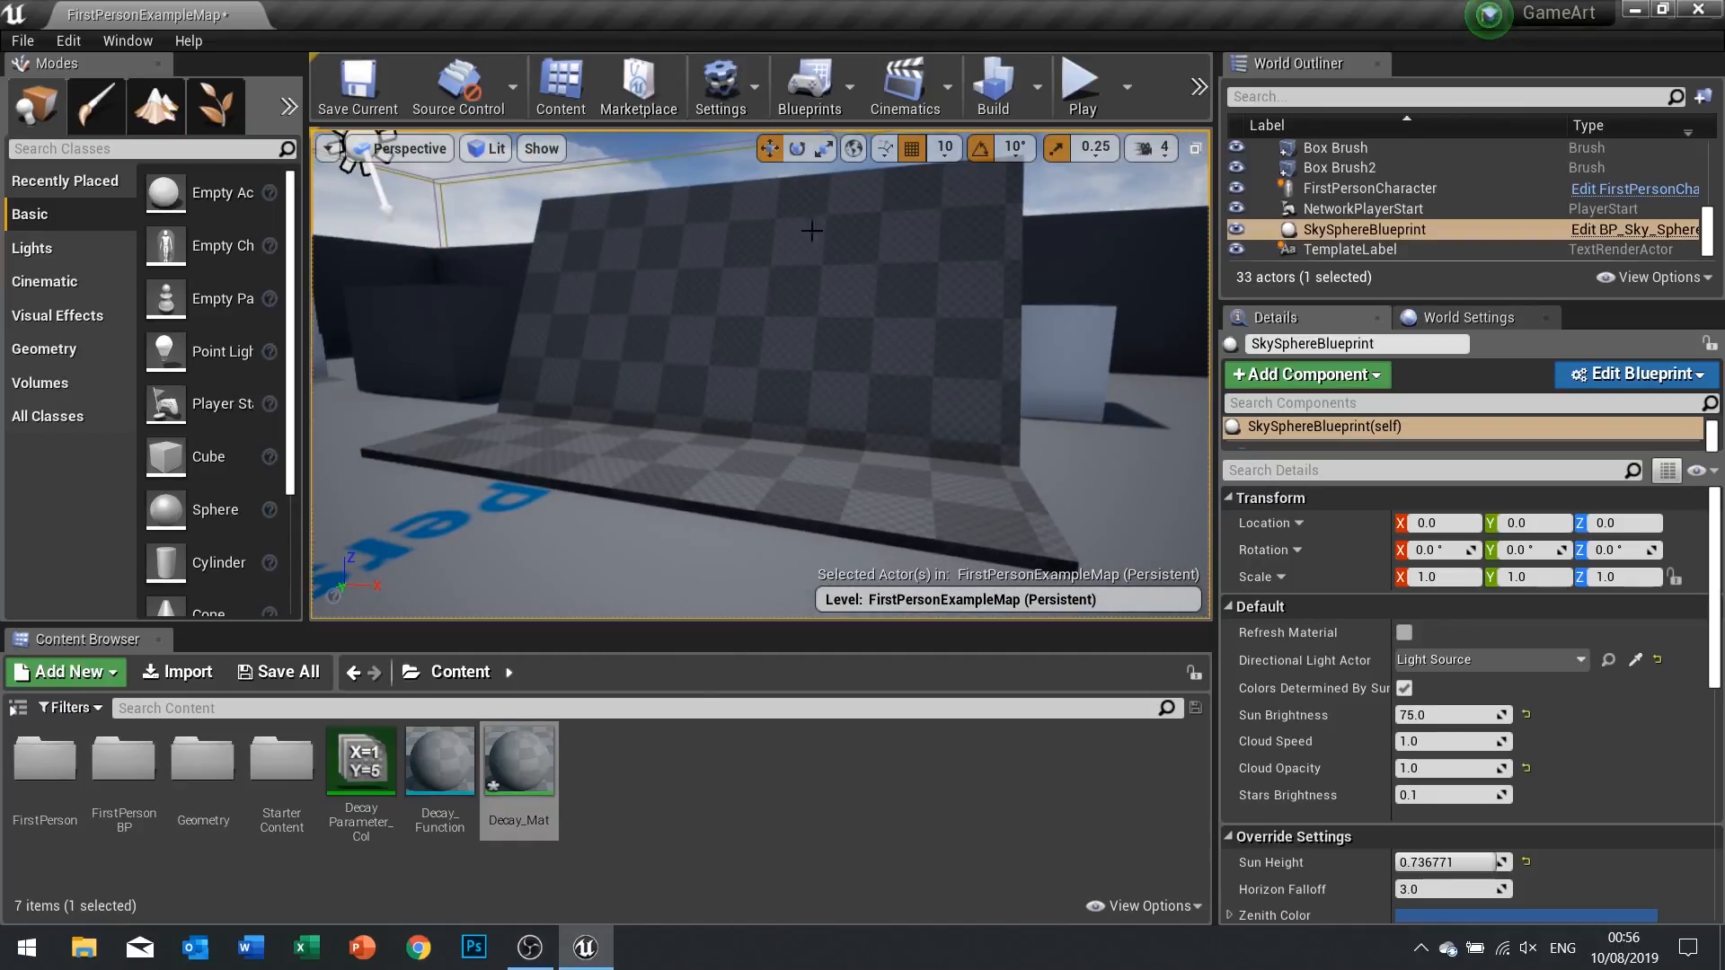
click(728, 284)
click(698, 438)
click(772, 327)
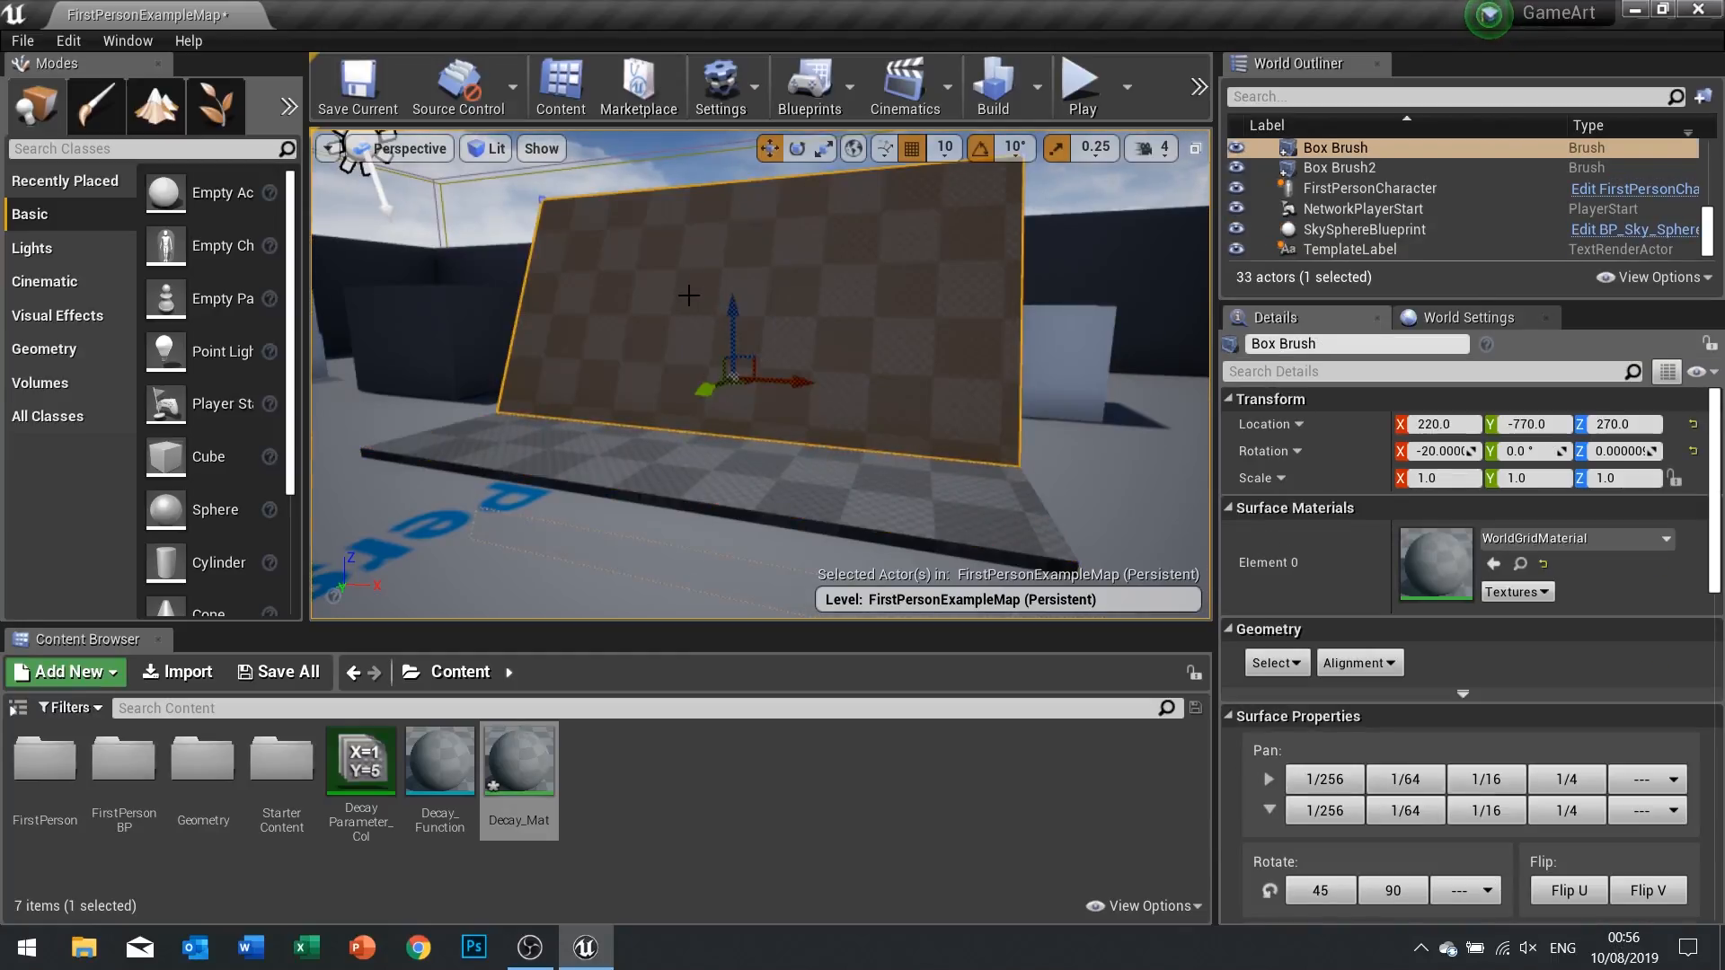
mouse_move(520, 764)
mouse_down()
mouse_move(822, 374)
mouse_move(951, 390)
mouse_move(1383, 530)
mouse_move(1415, 580)
mouse_move(544, 777)
mouse_move(508, 762)
mouse_move(530, 754)
mouse_up()
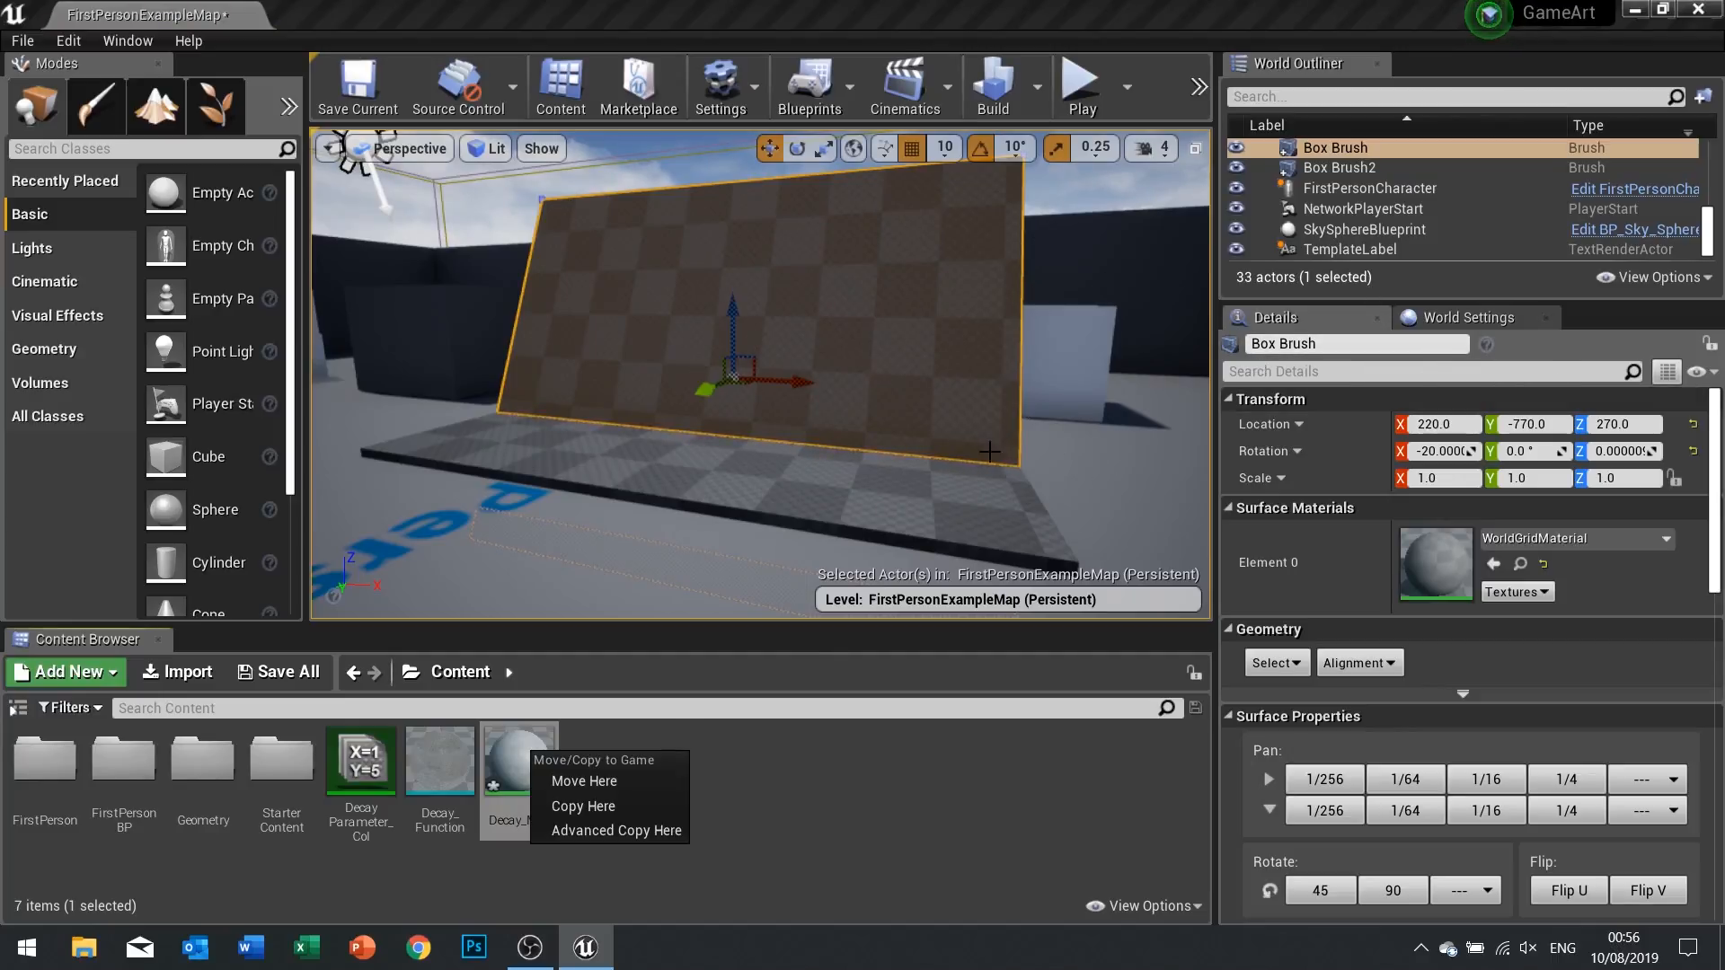
click(763, 737)
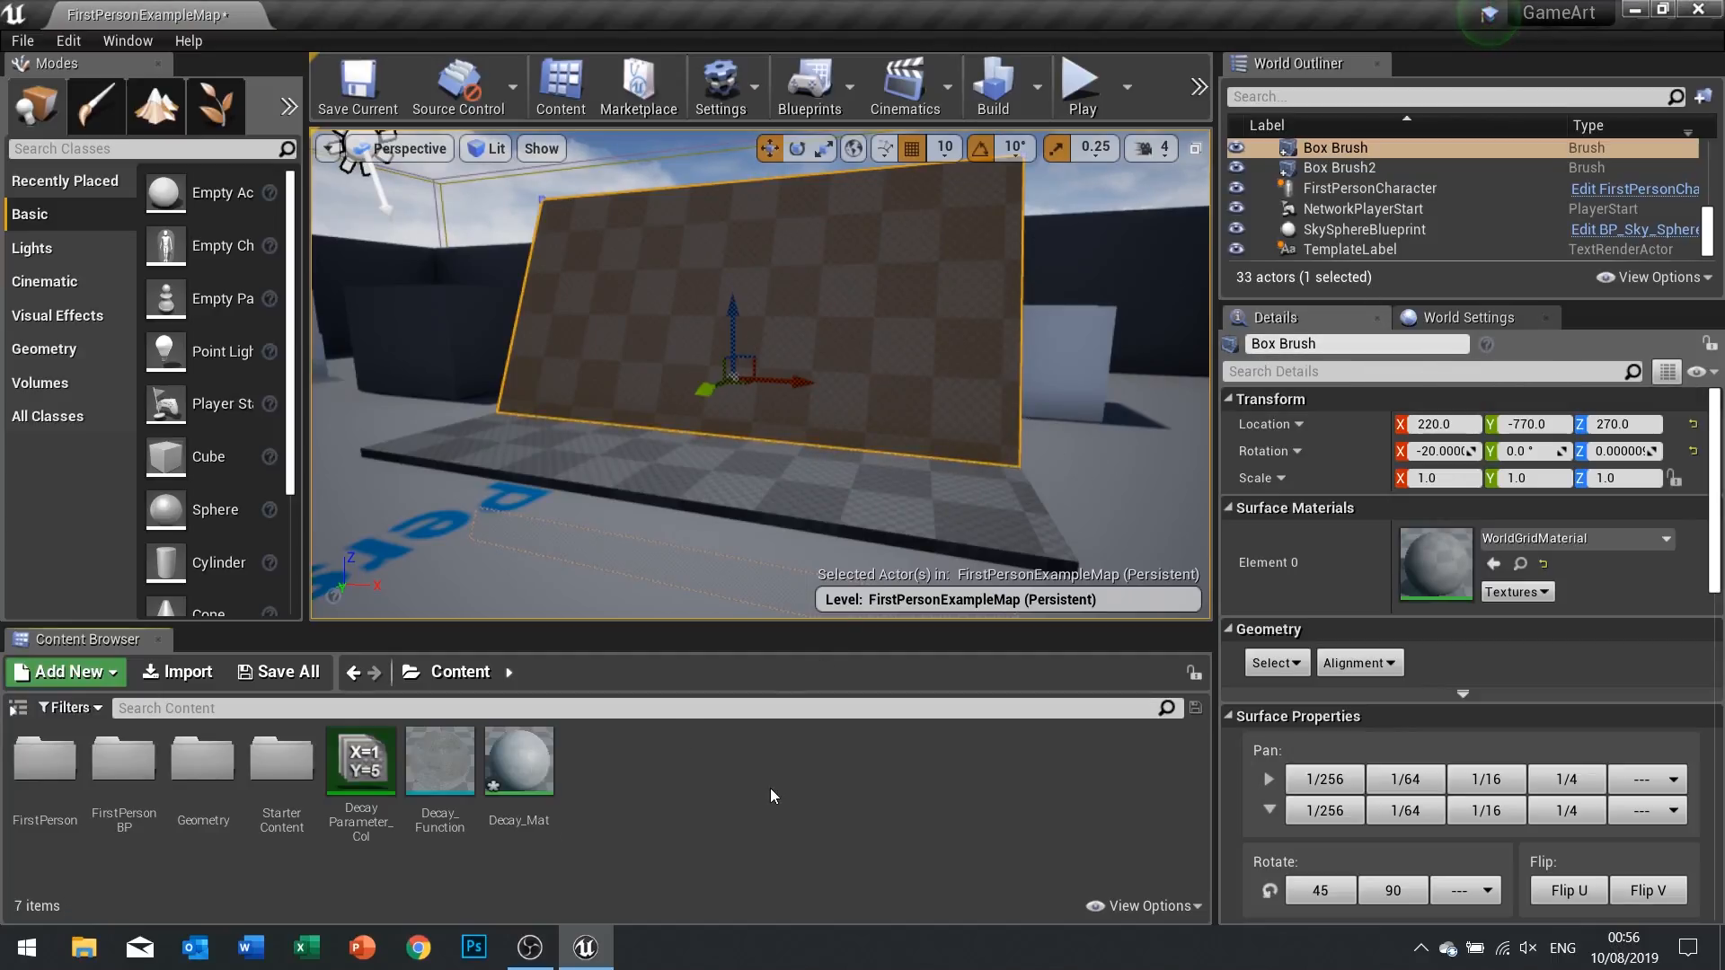
Create a material instance of Decay_Mat and assign it to Element 0 of the Box Brush's surface materials
right_click(514, 748)
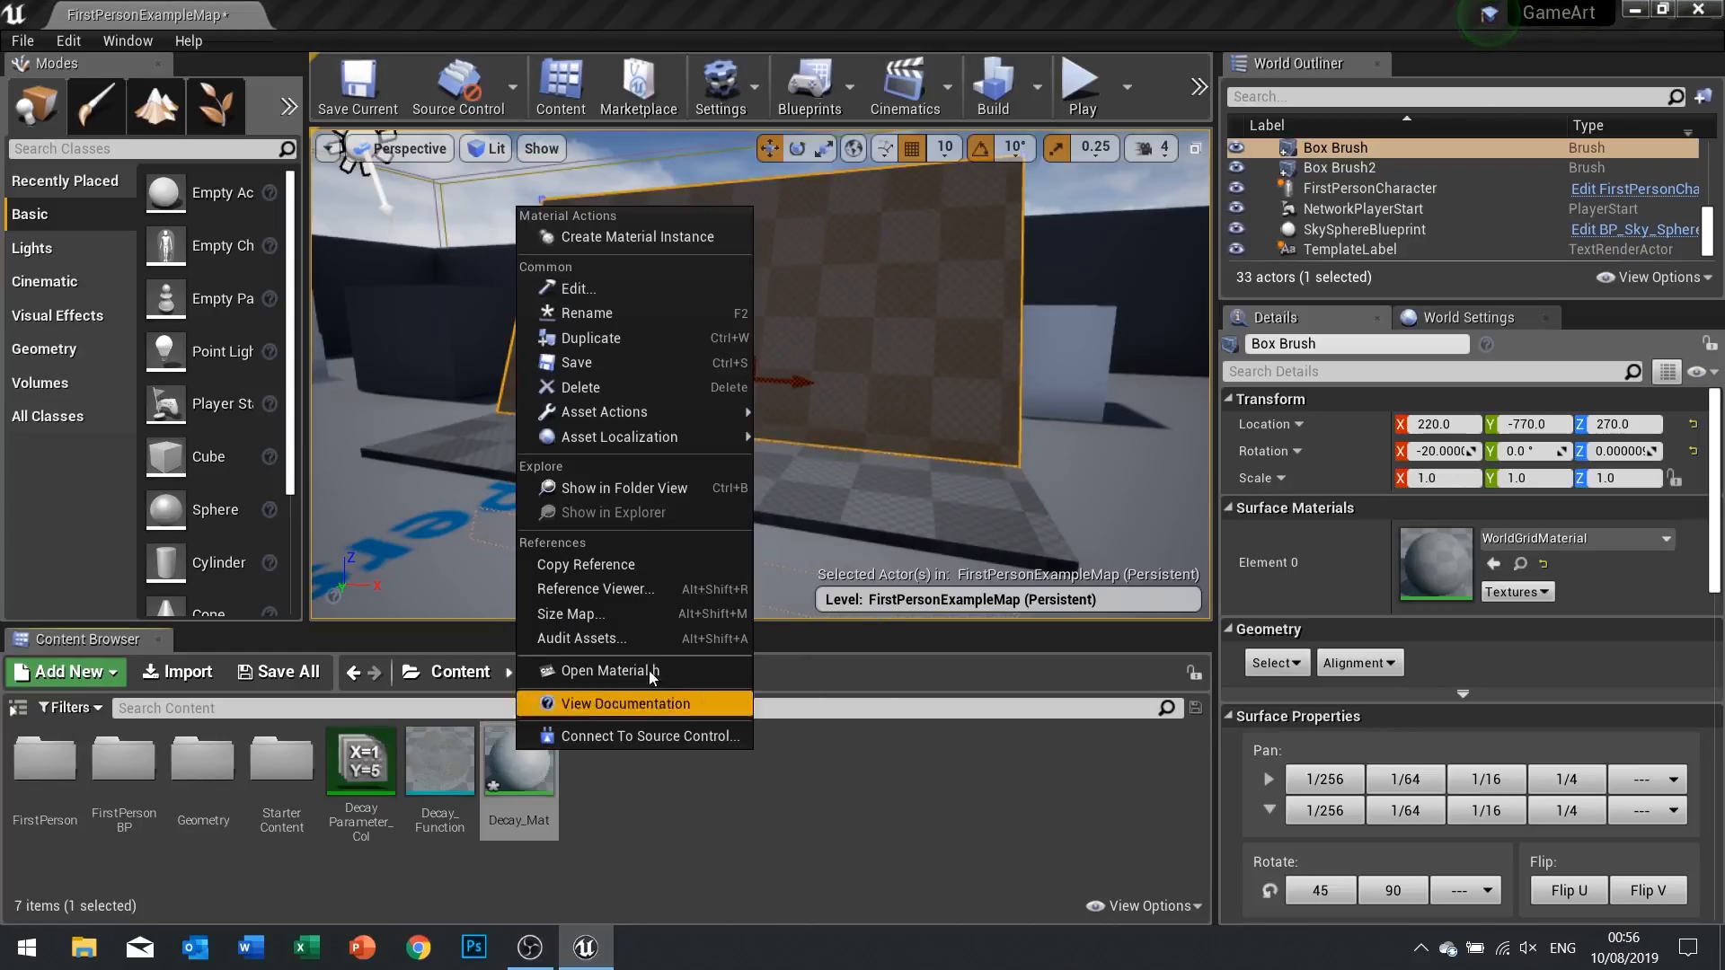
click(729, 237)
key(Return)
drag(621, 780, 1440, 556)
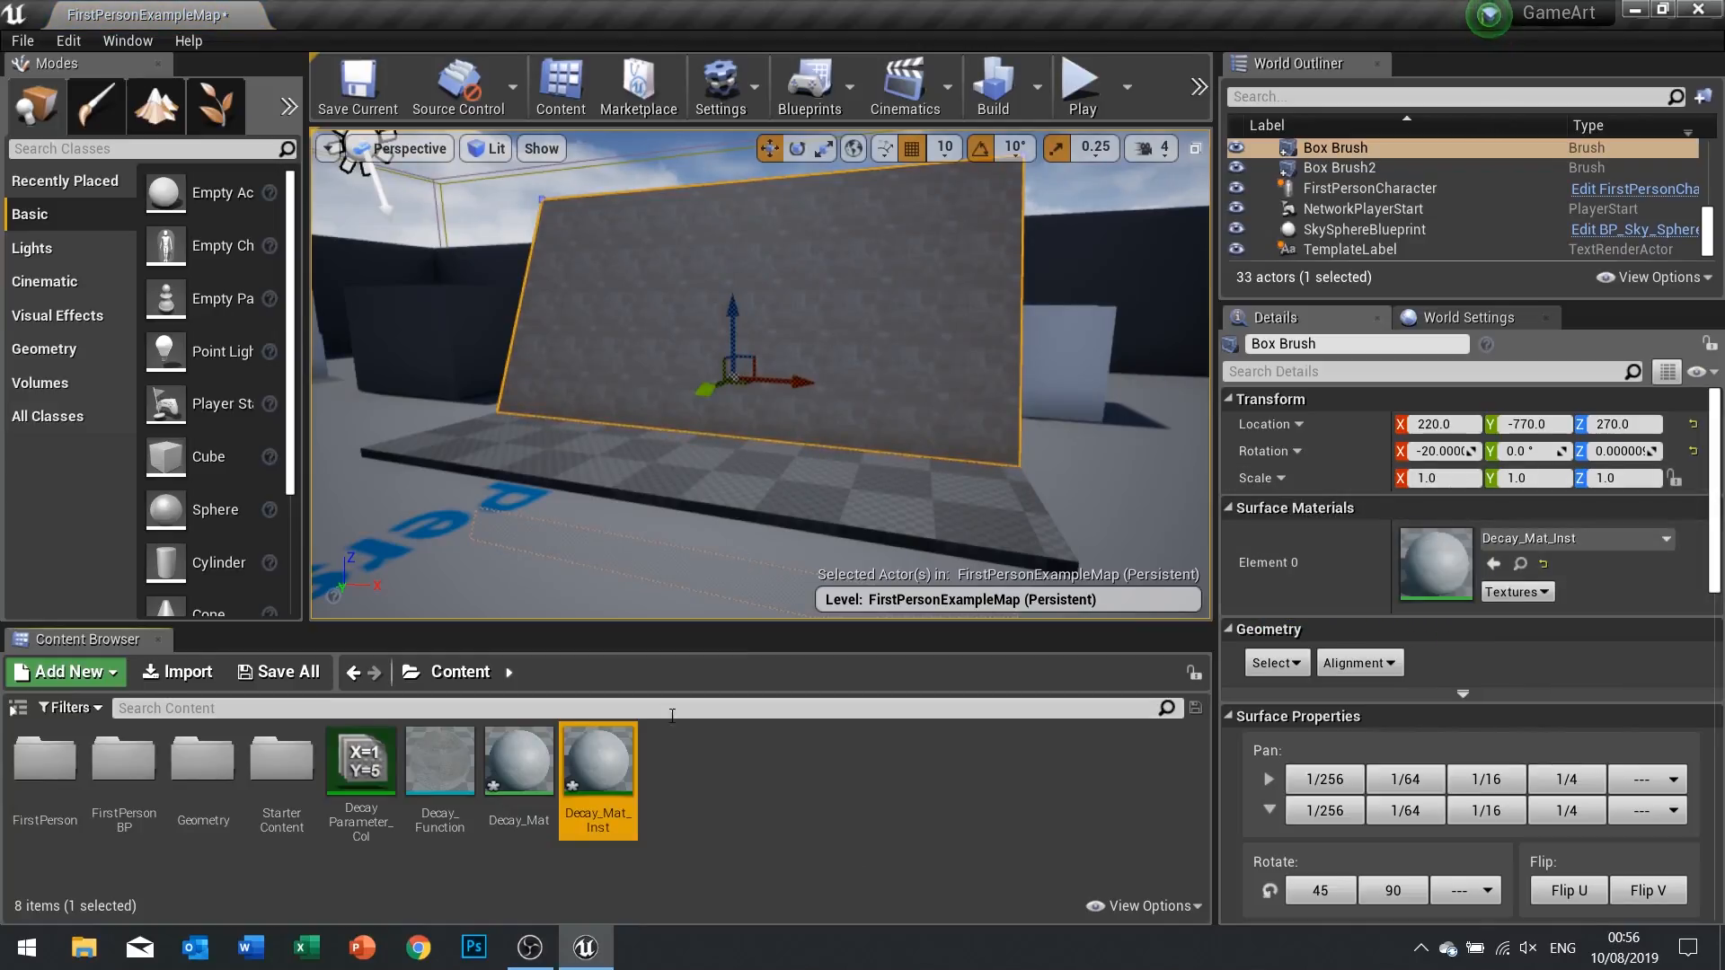
Open the Decay_Mat_Inst material instance to review its parameters, close it and select Decay_Mat
double_click(622, 771)
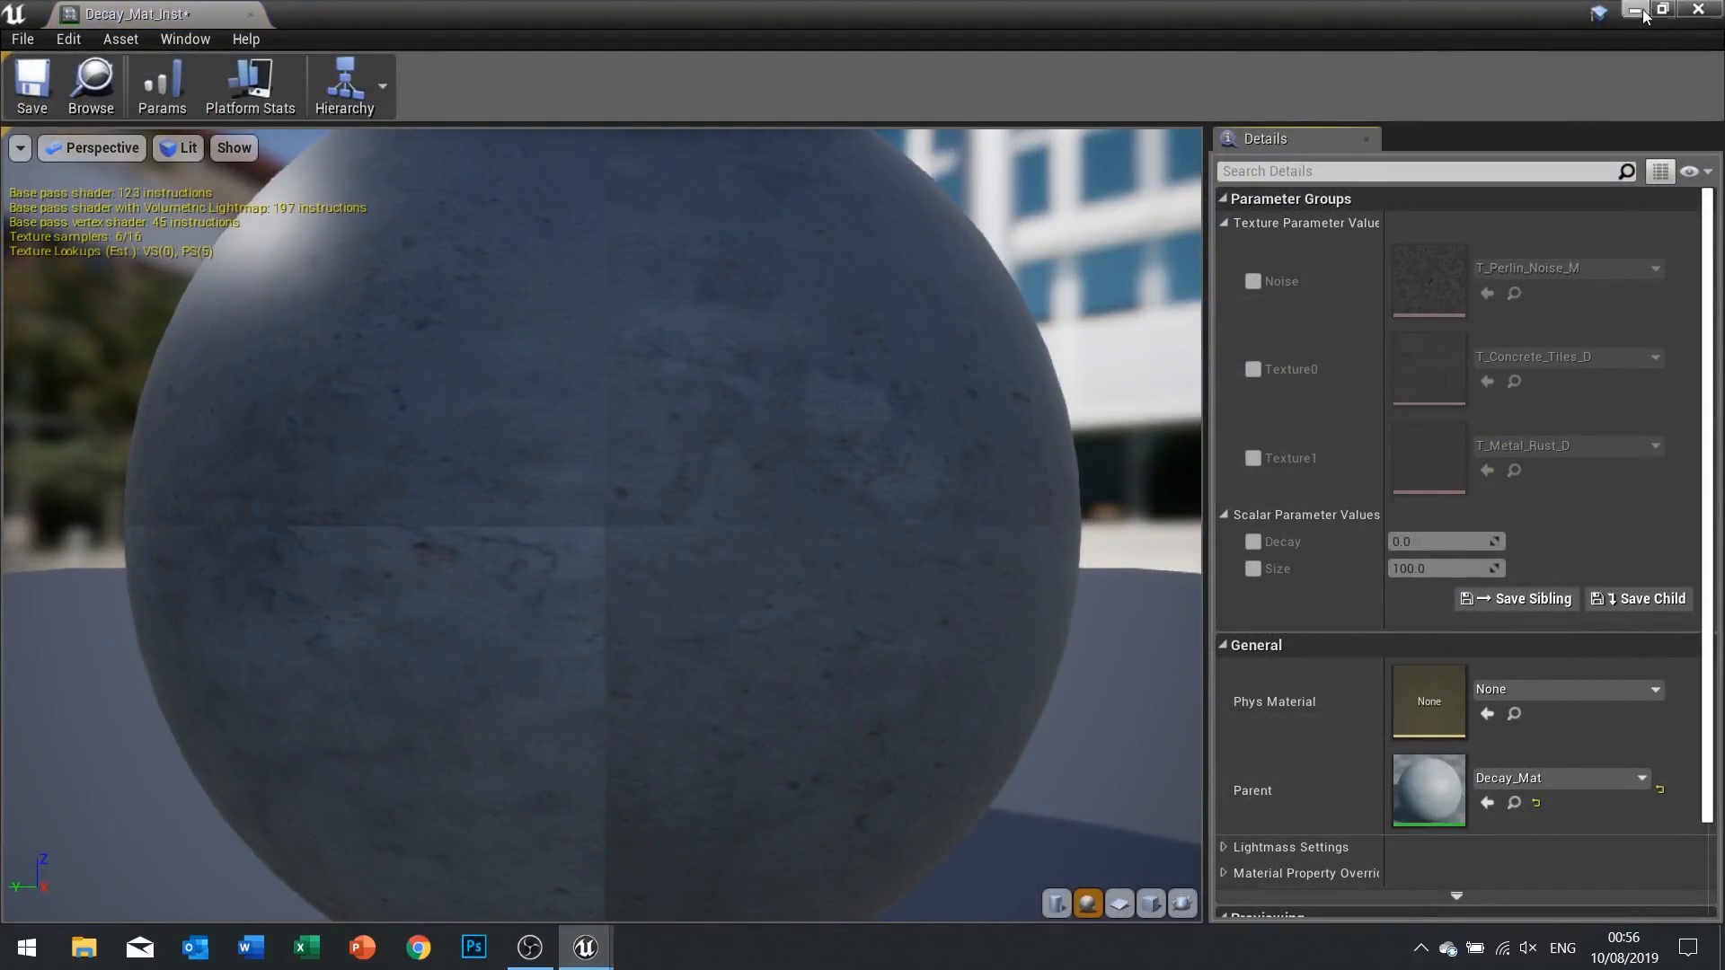
click(1698, 9)
click(539, 750)
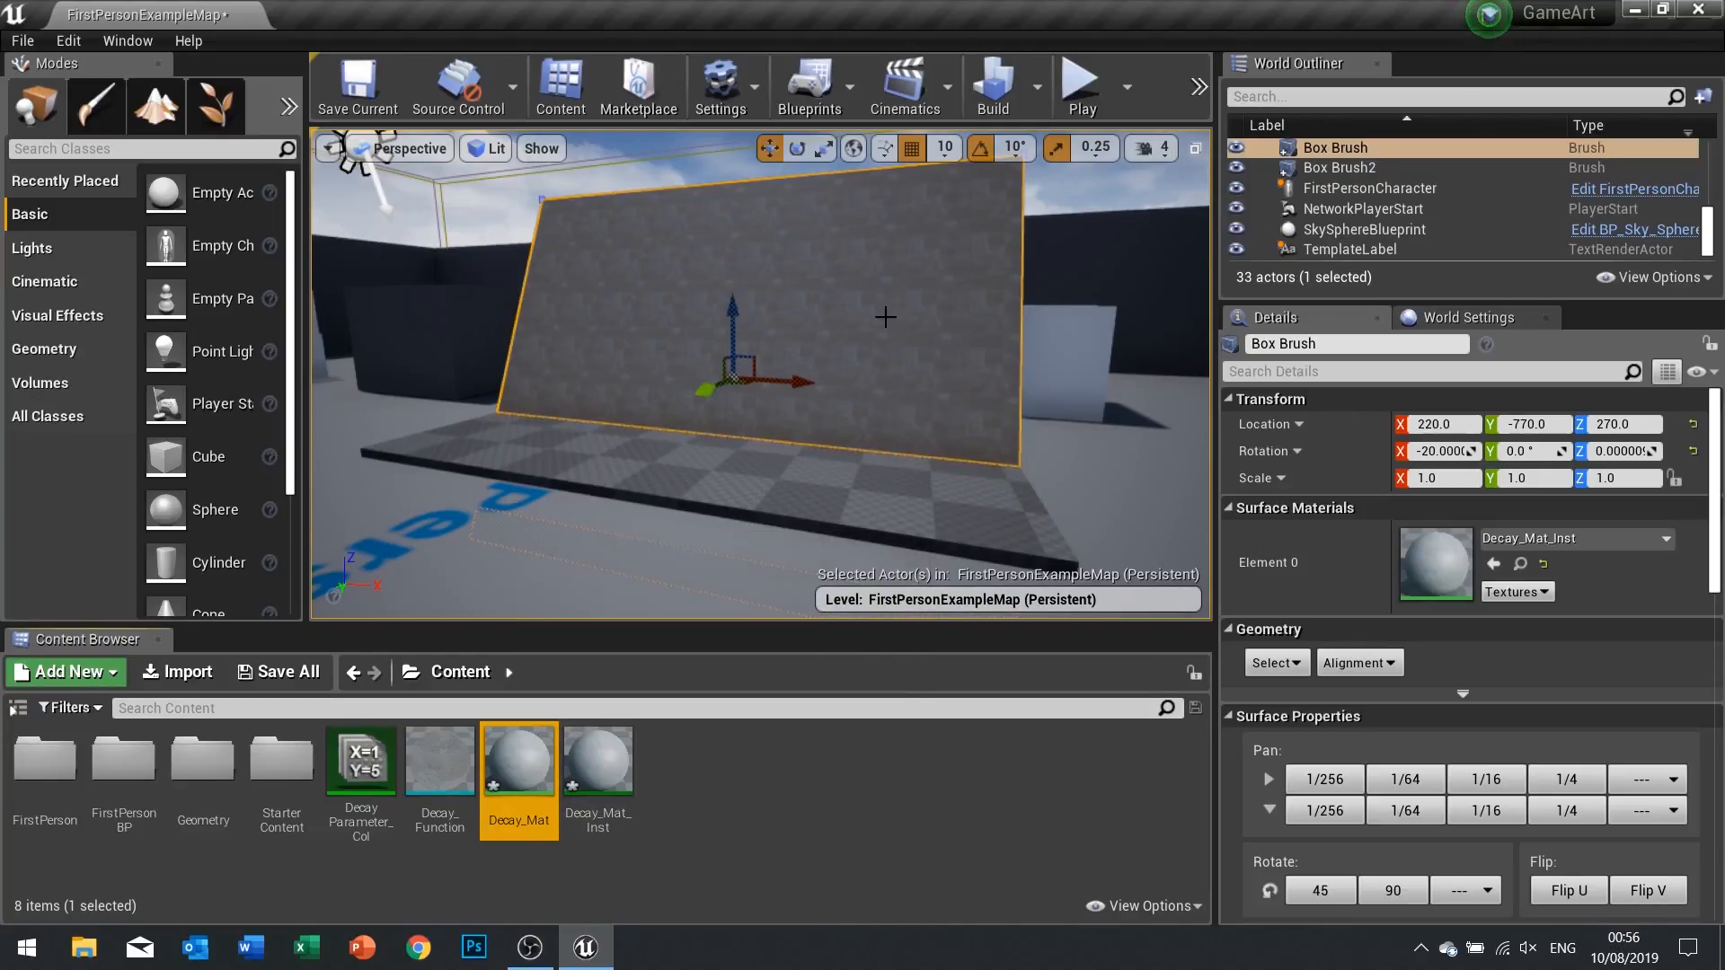
Open the Level Blueprint and add an Event BeginPlay node to its Event Graph
click(825, 104)
click(872, 277)
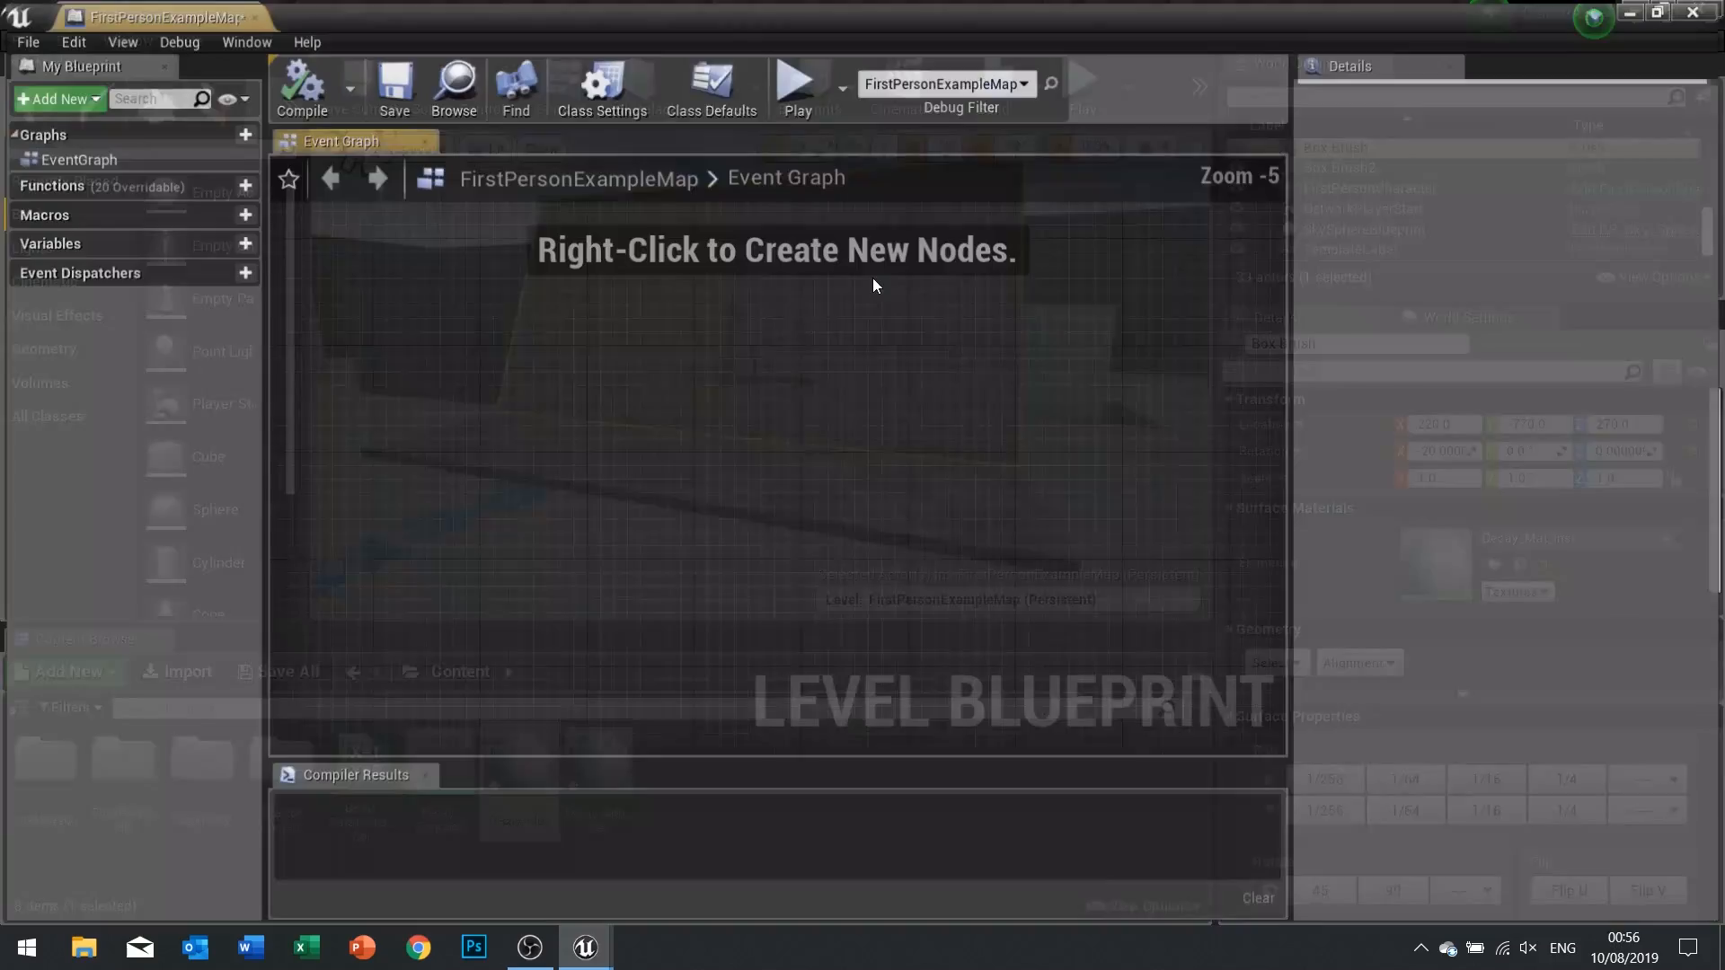
right_click(605, 367)
text(b)
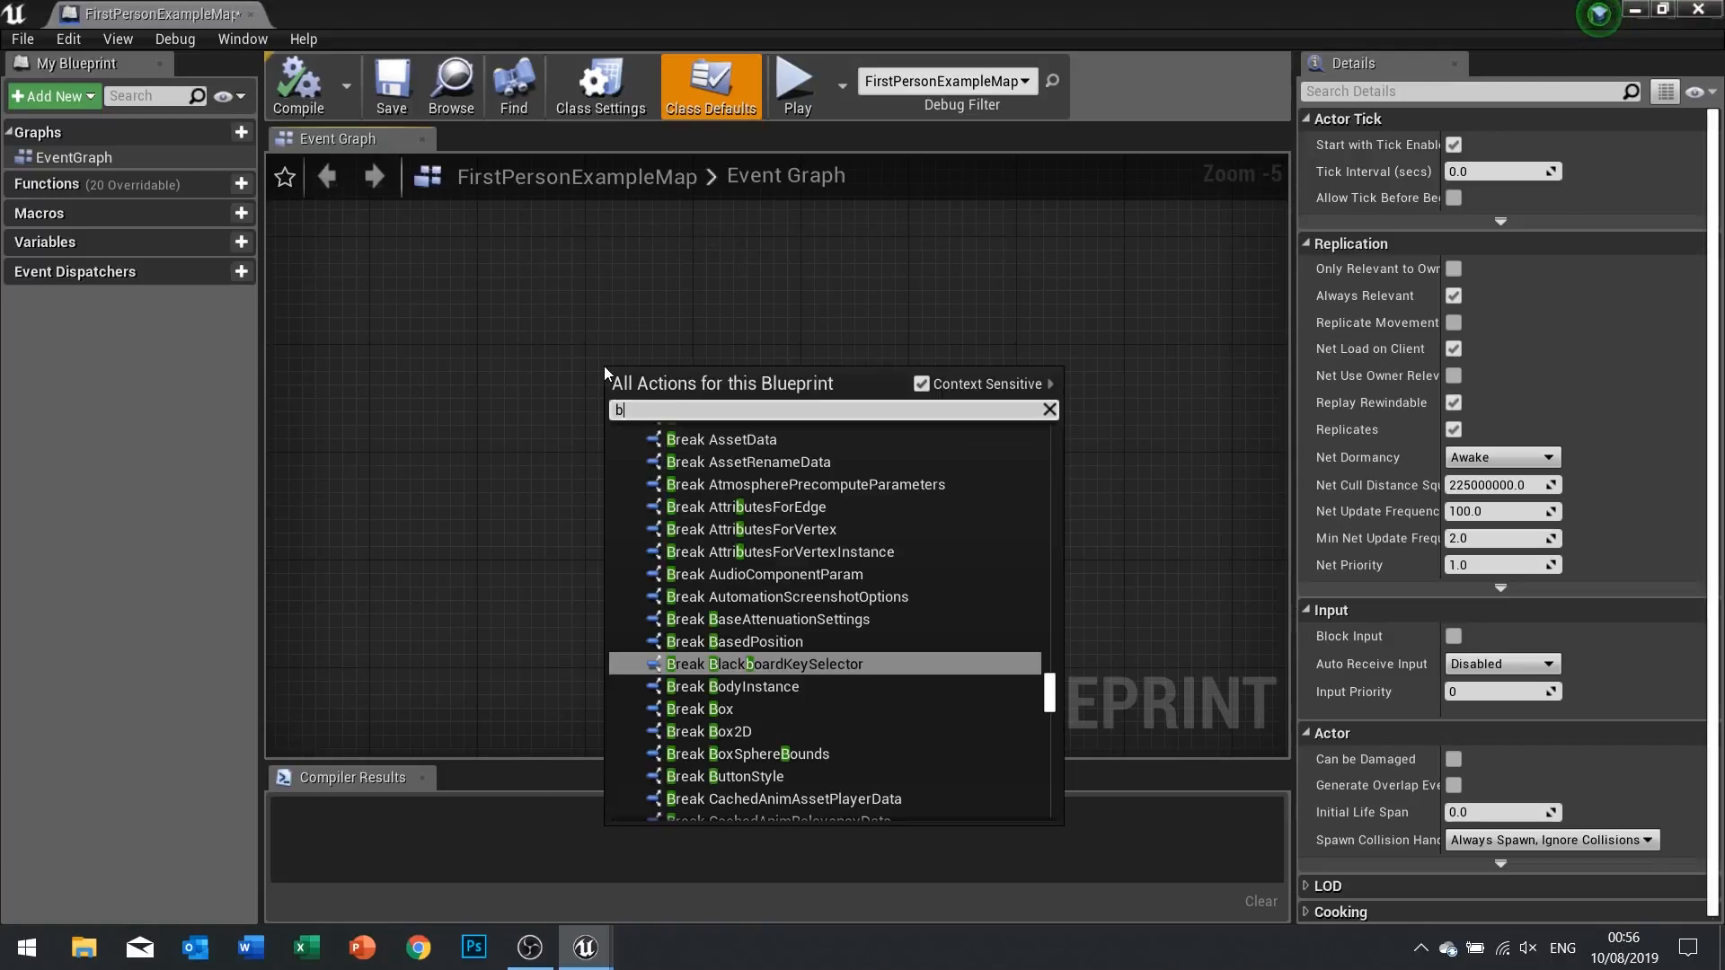
text(eginplay)
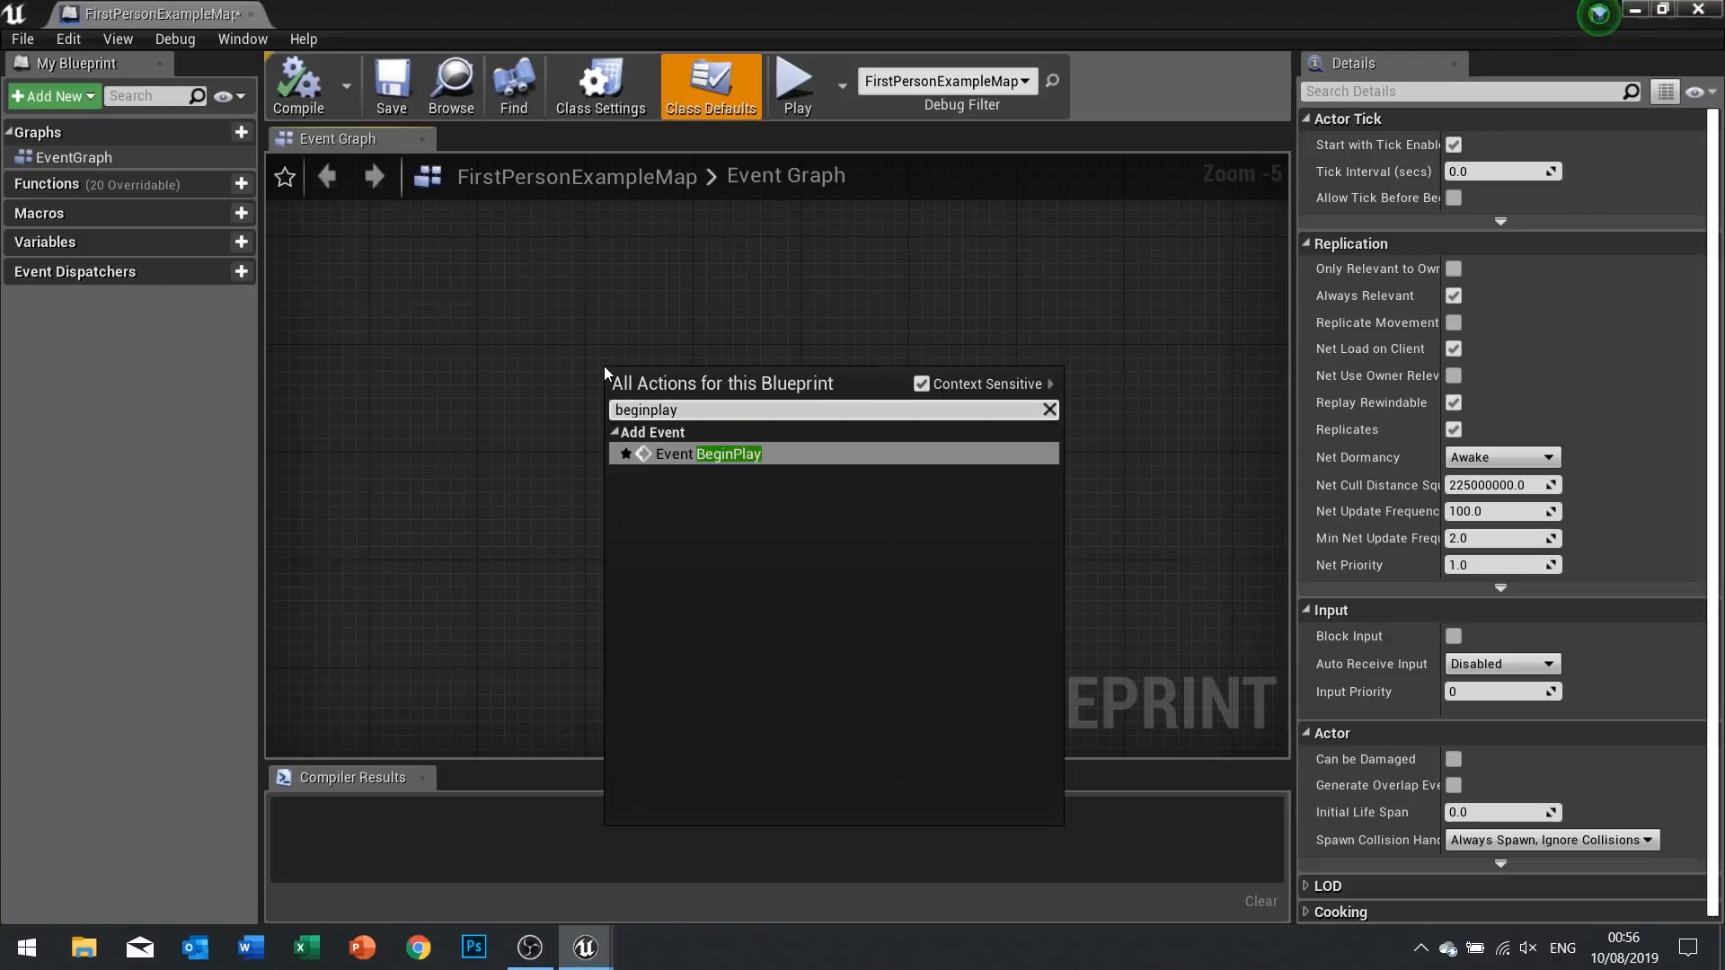
click(753, 451)
scroll(751, 453, up, 4)
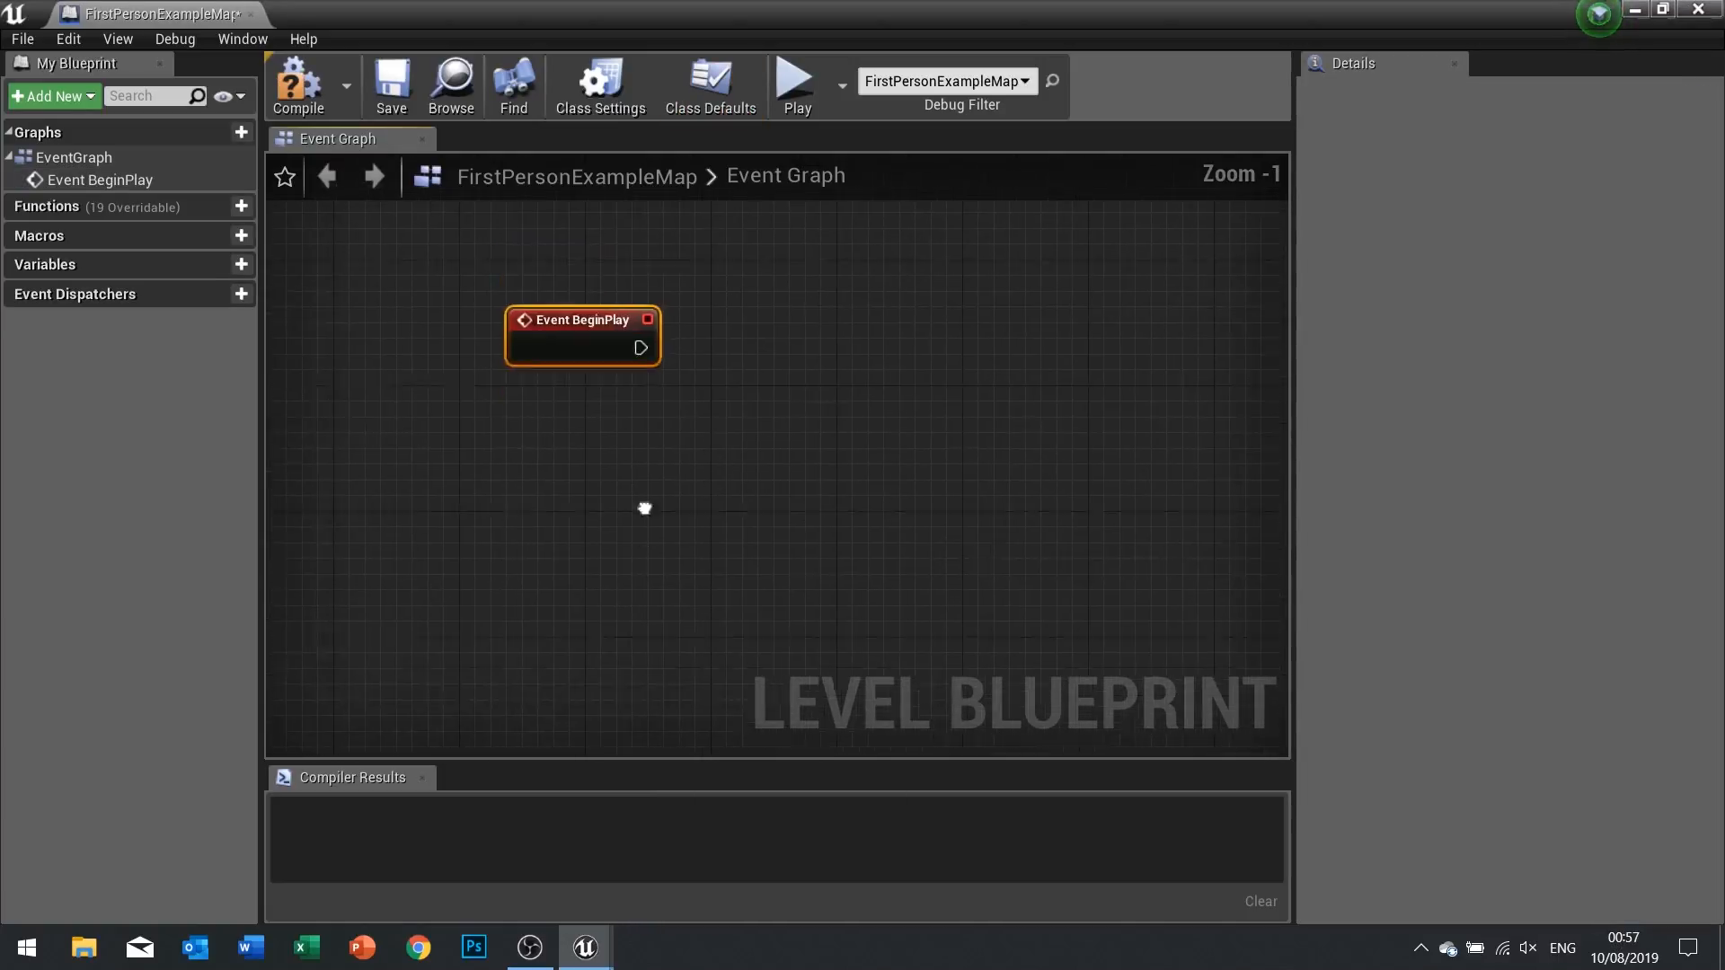
drag(546, 384, 515, 338)
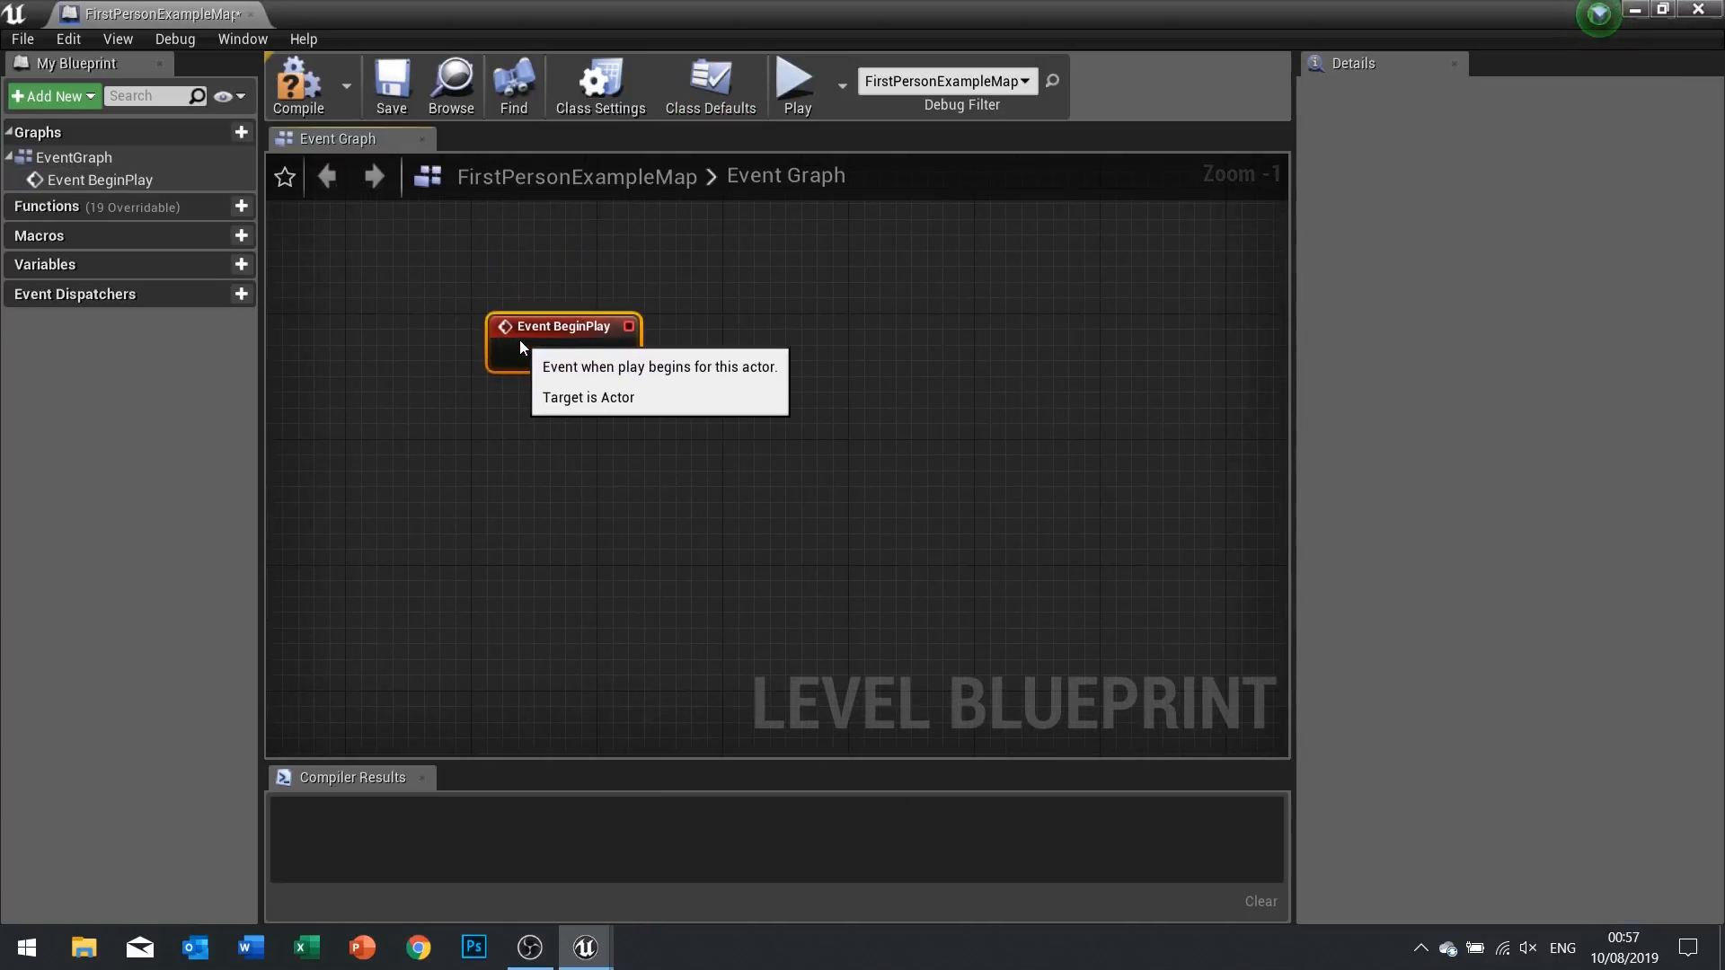
Add a timeline named DecayTime, played from the Event BeginPlay execution output
drag(621, 354, 735, 397)
text(t)
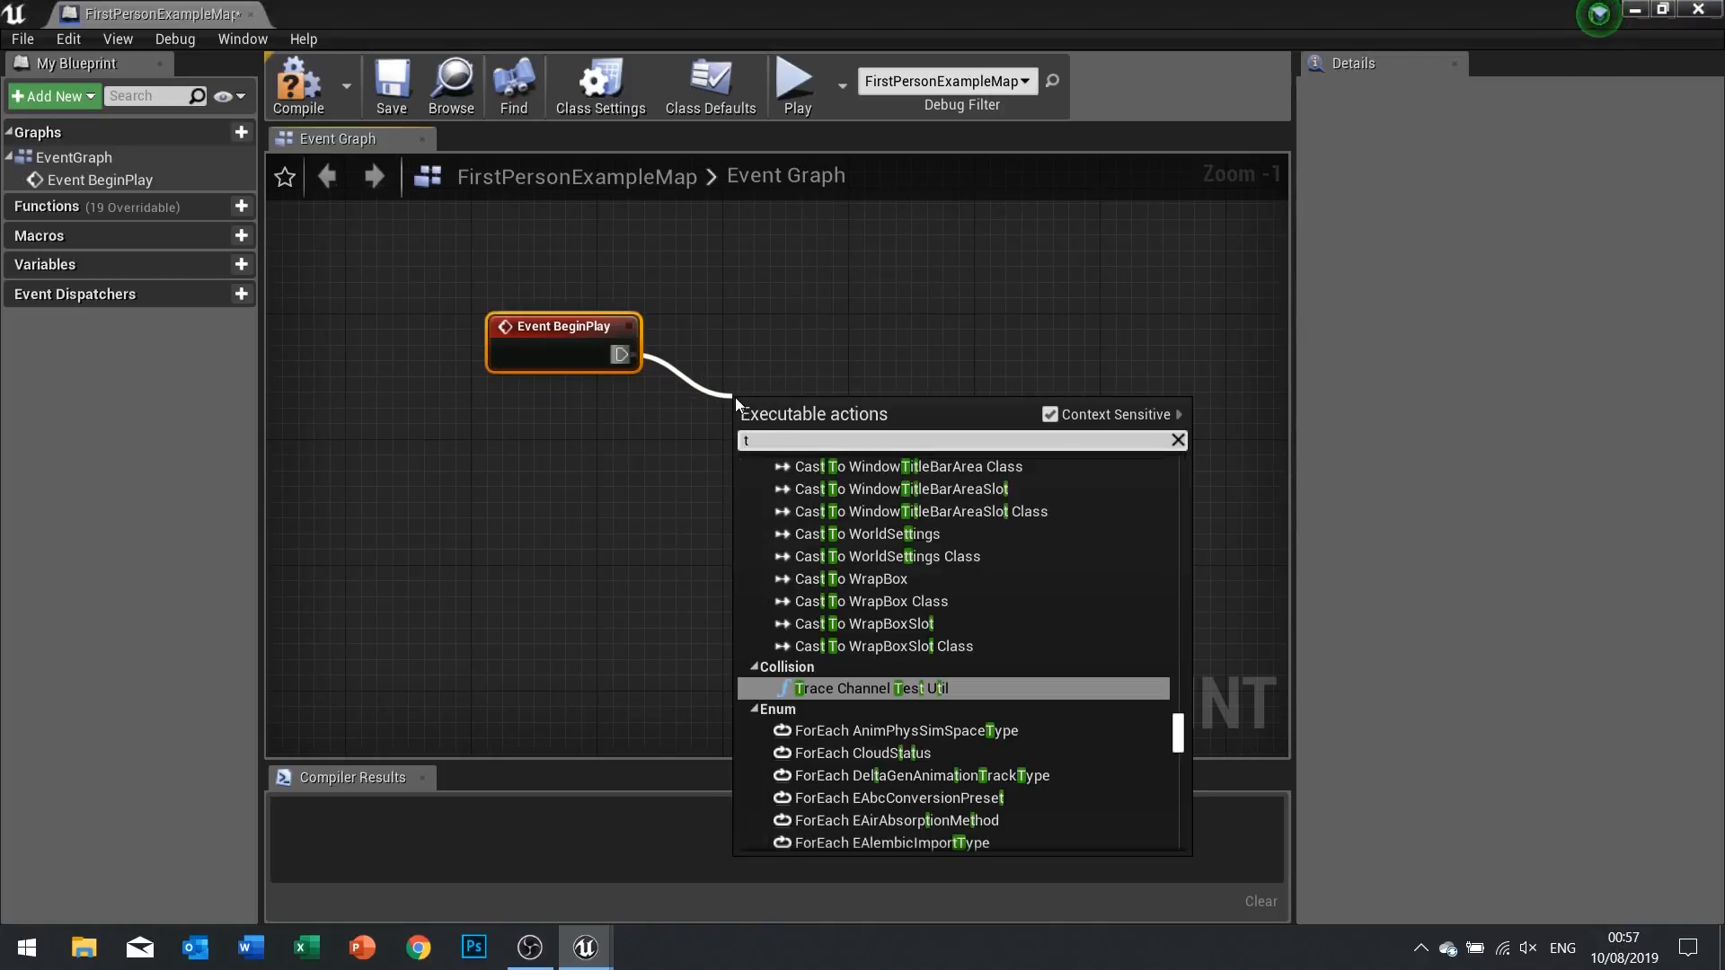
text(imelin)
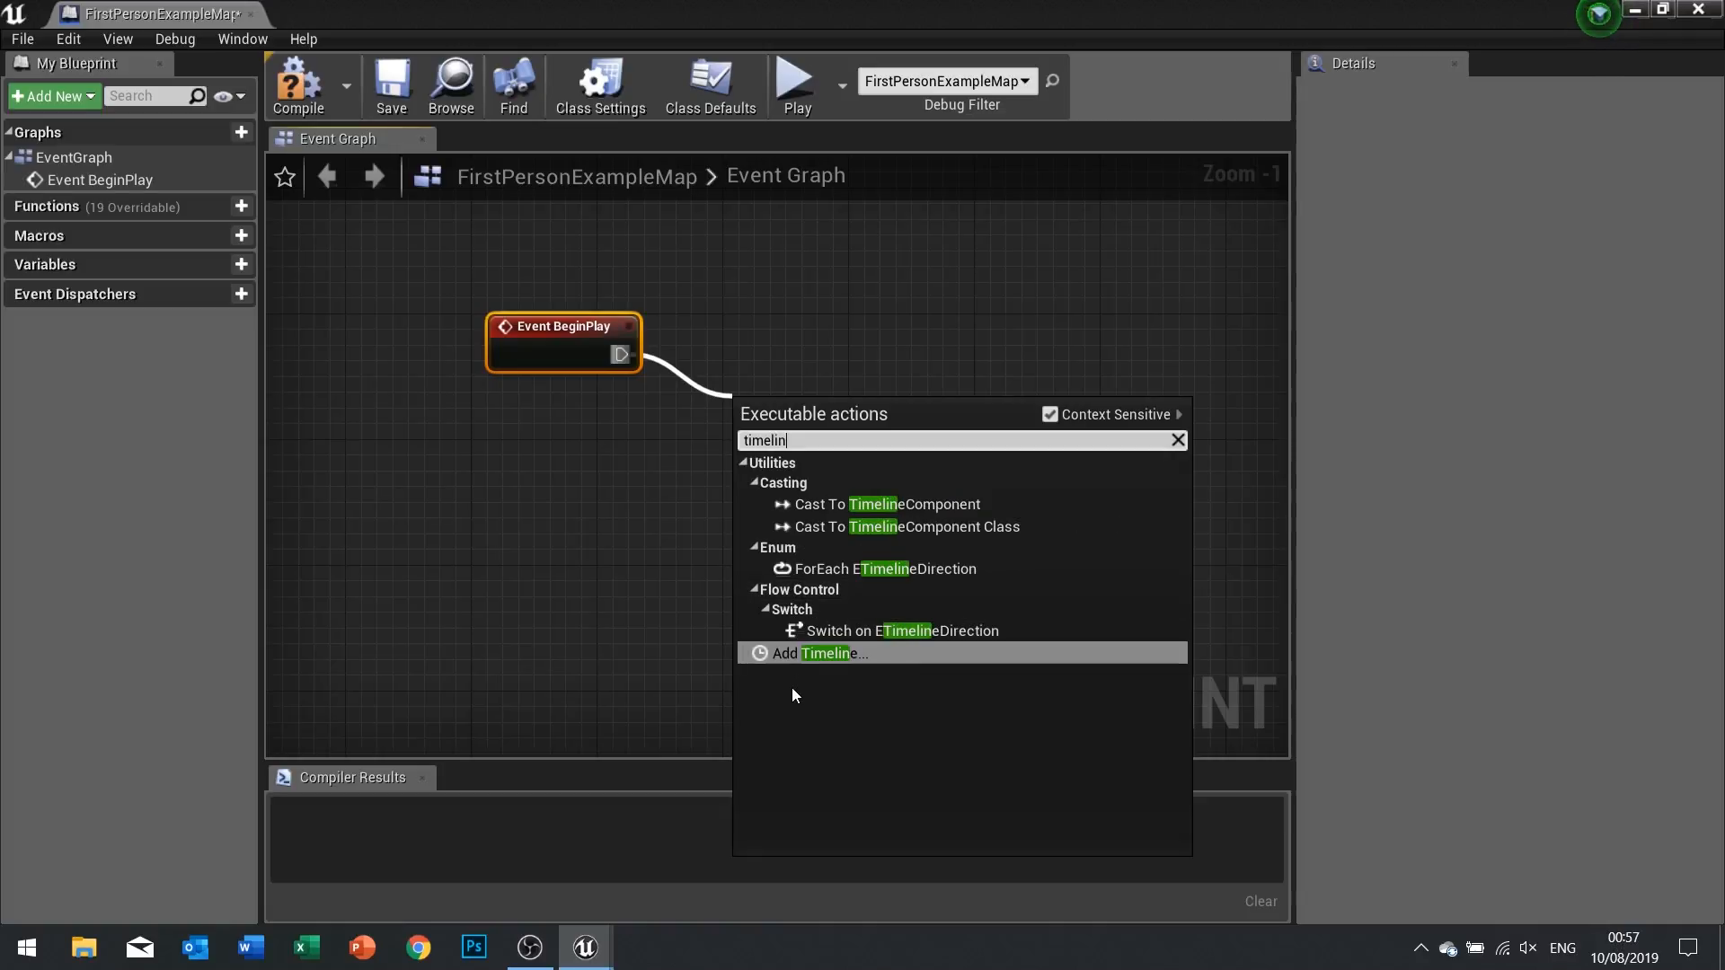
click(794, 652)
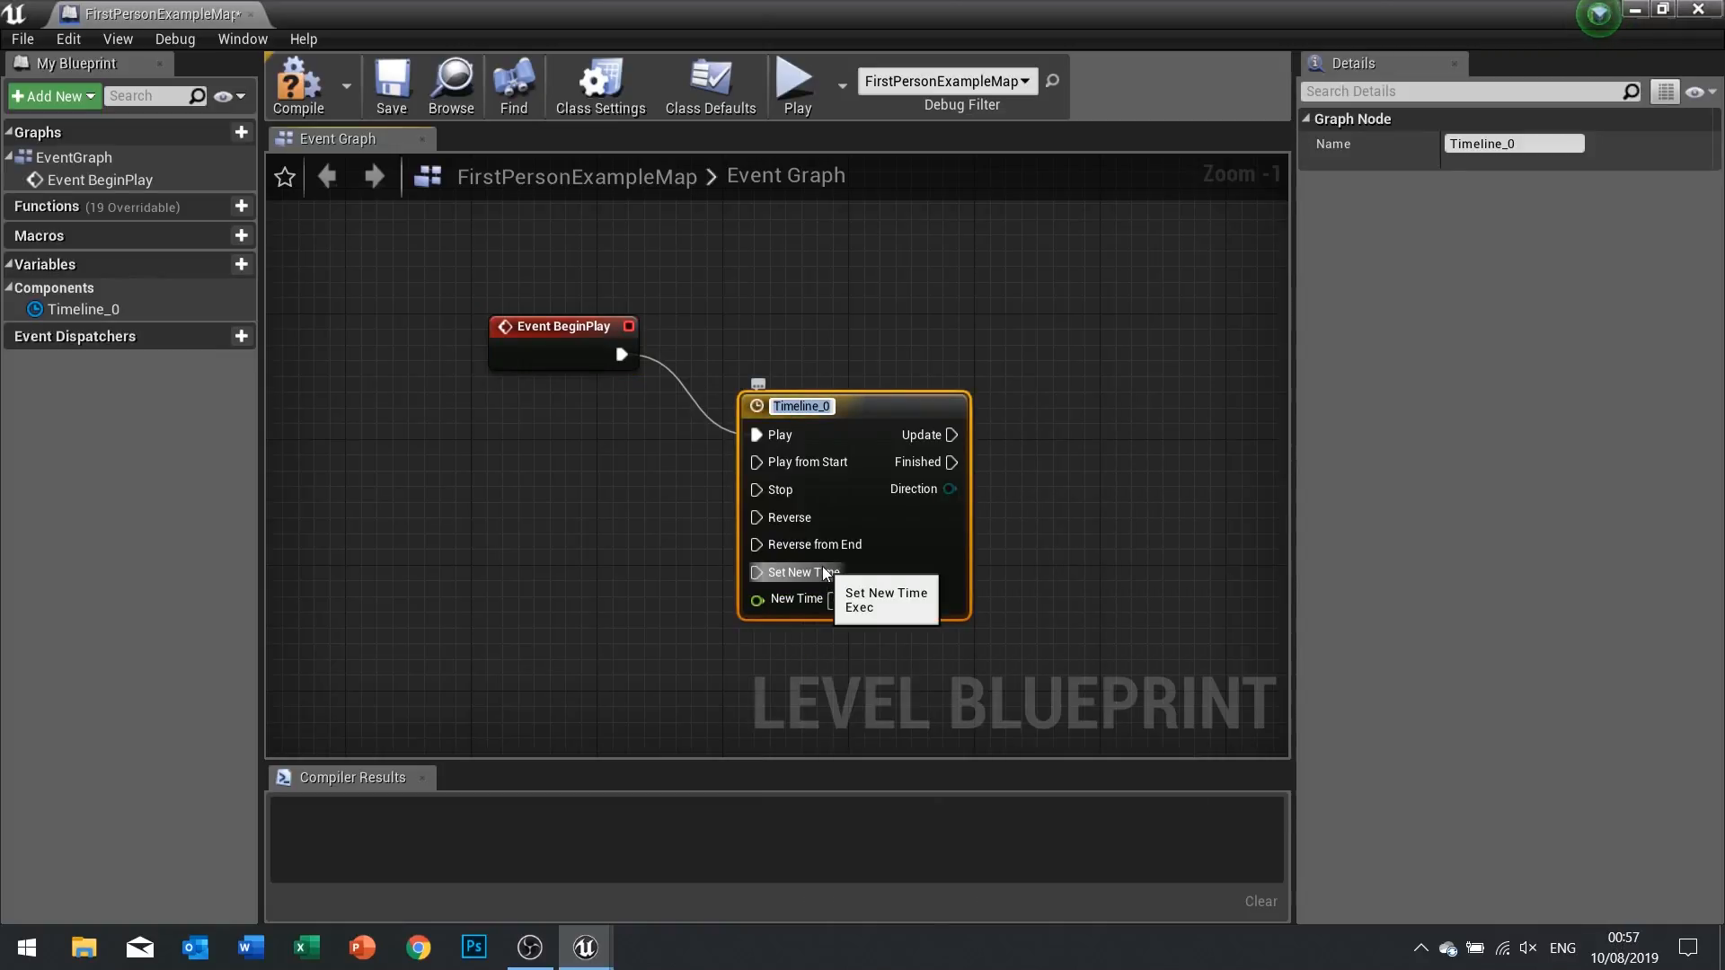
text(DecayTime)
key(Return)
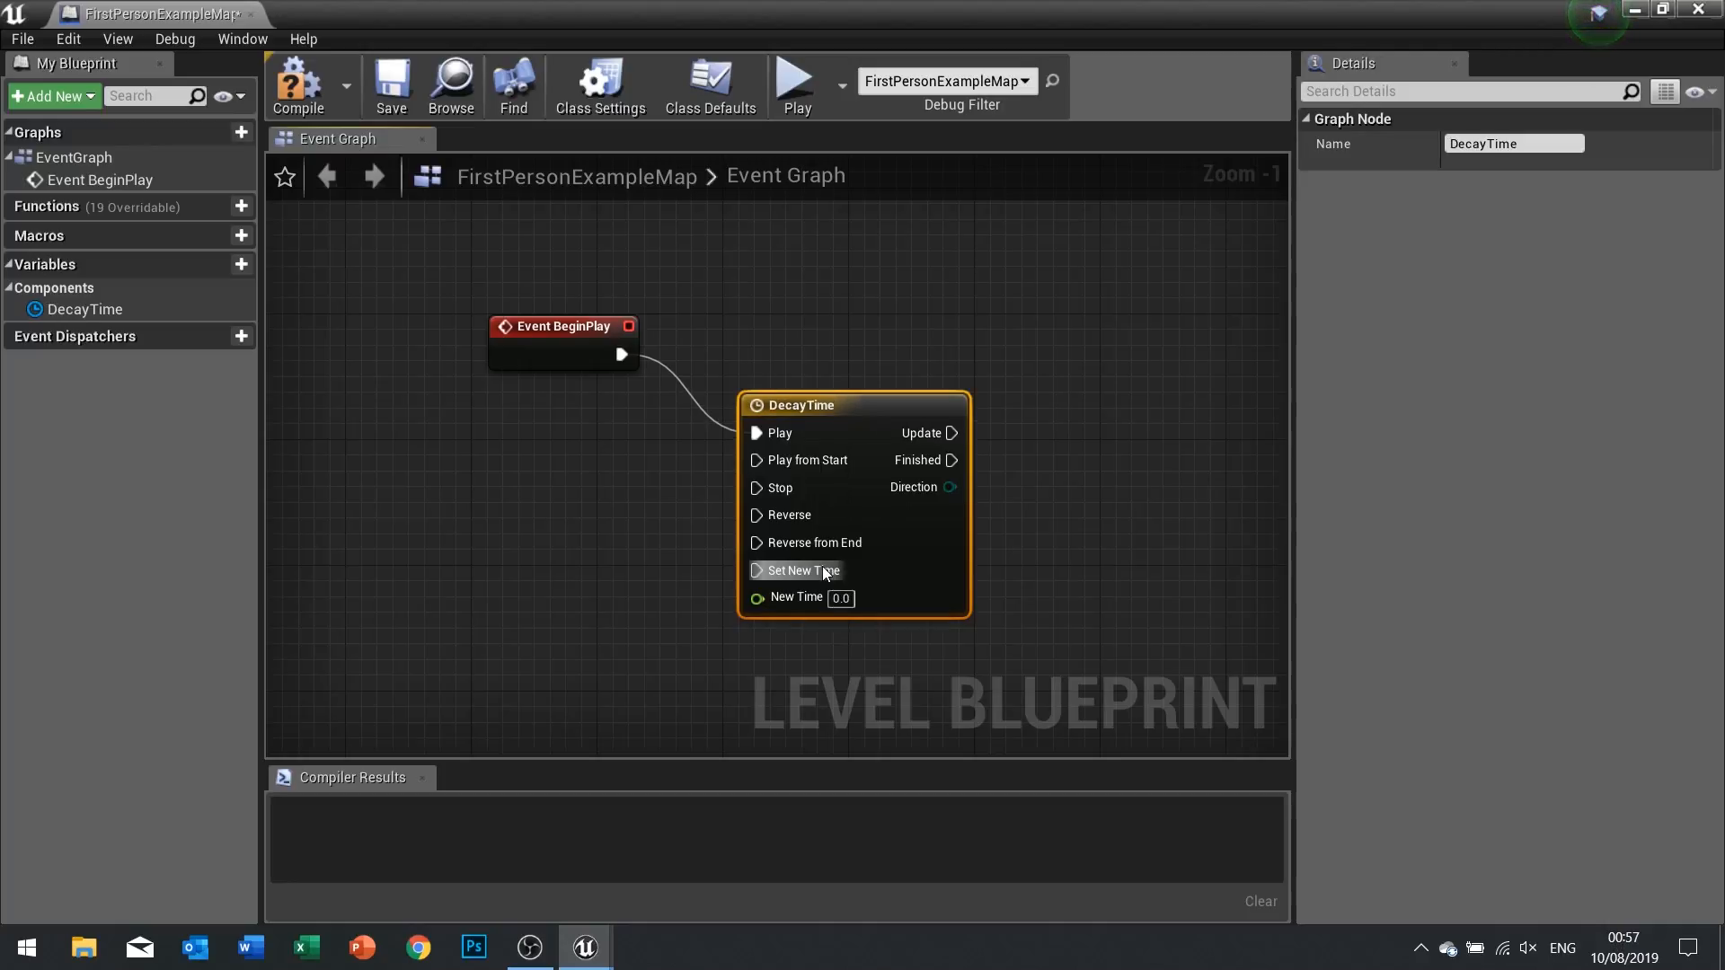
Open the DecayTime timeline for editing and add a float track named DecayValue
double_click(833, 411)
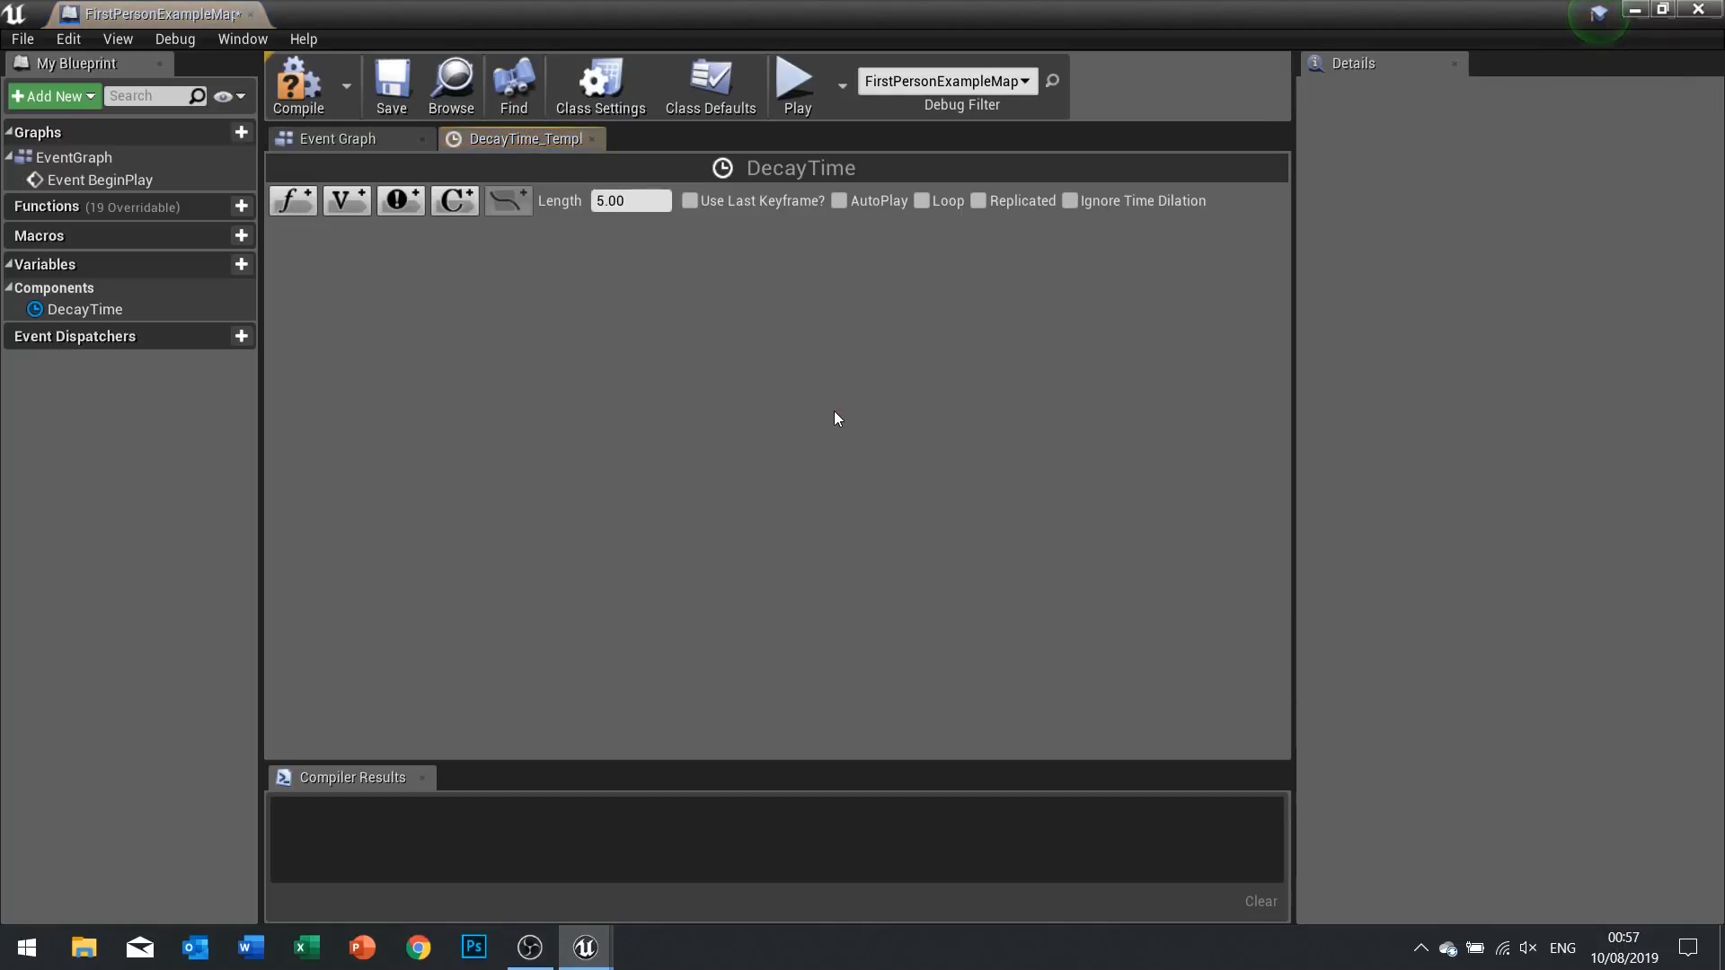
click(296, 203)
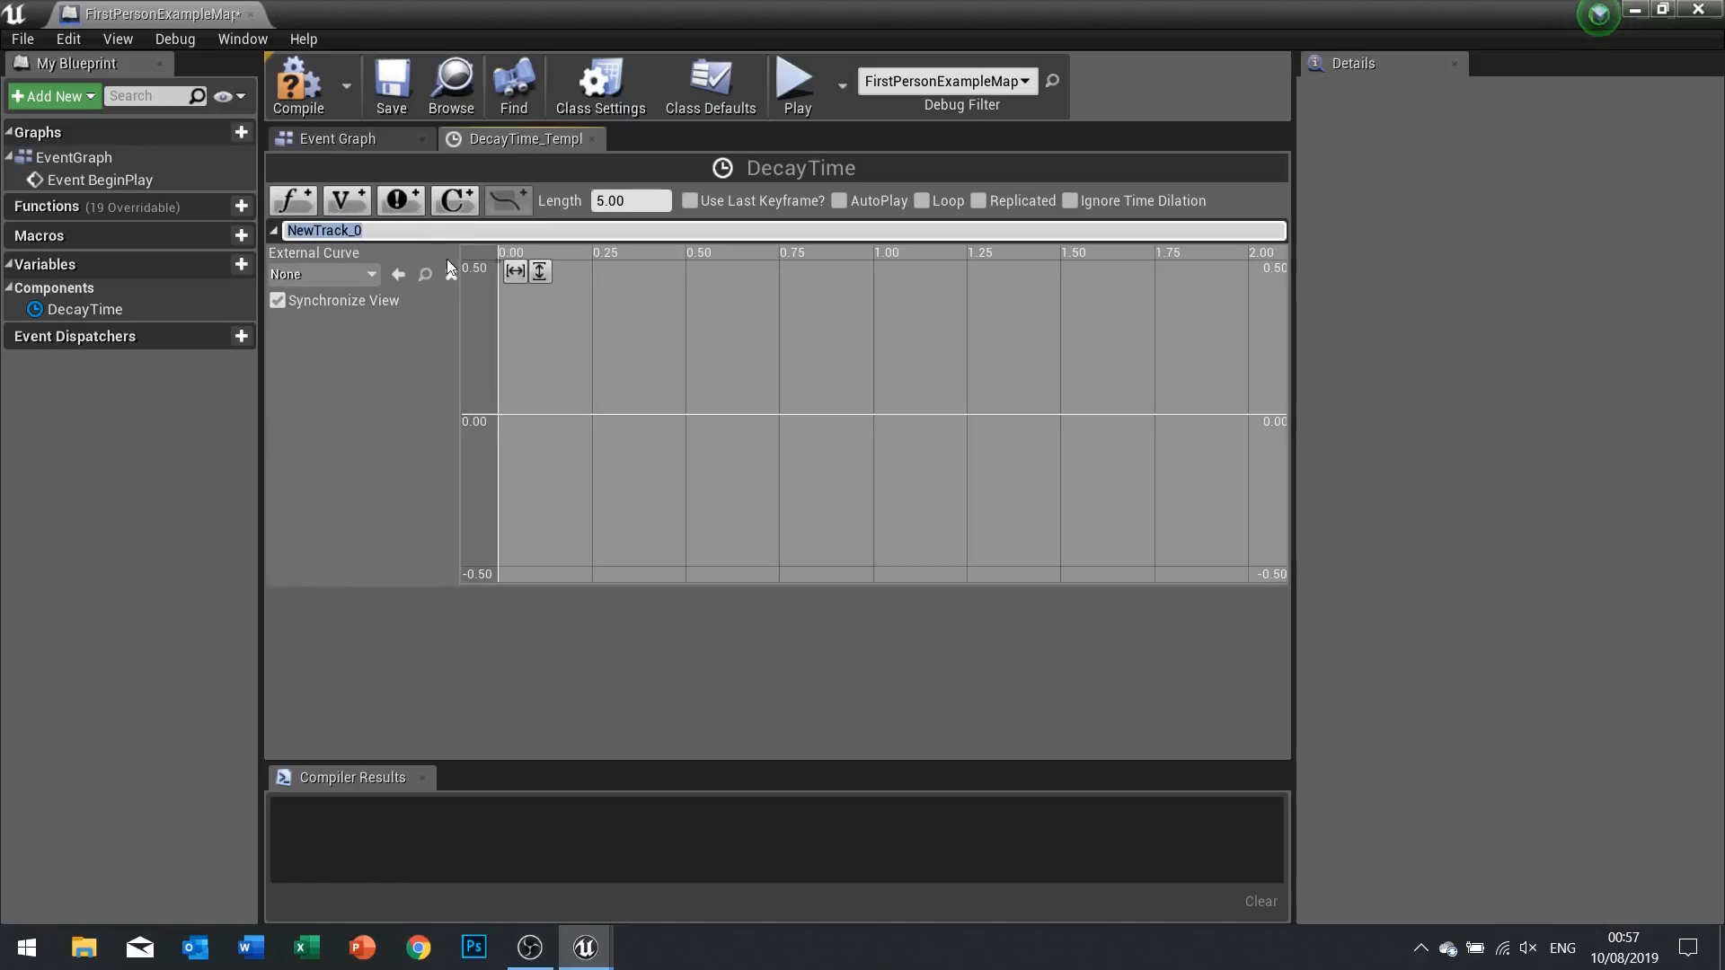
text(DecayValue)
key(Return)
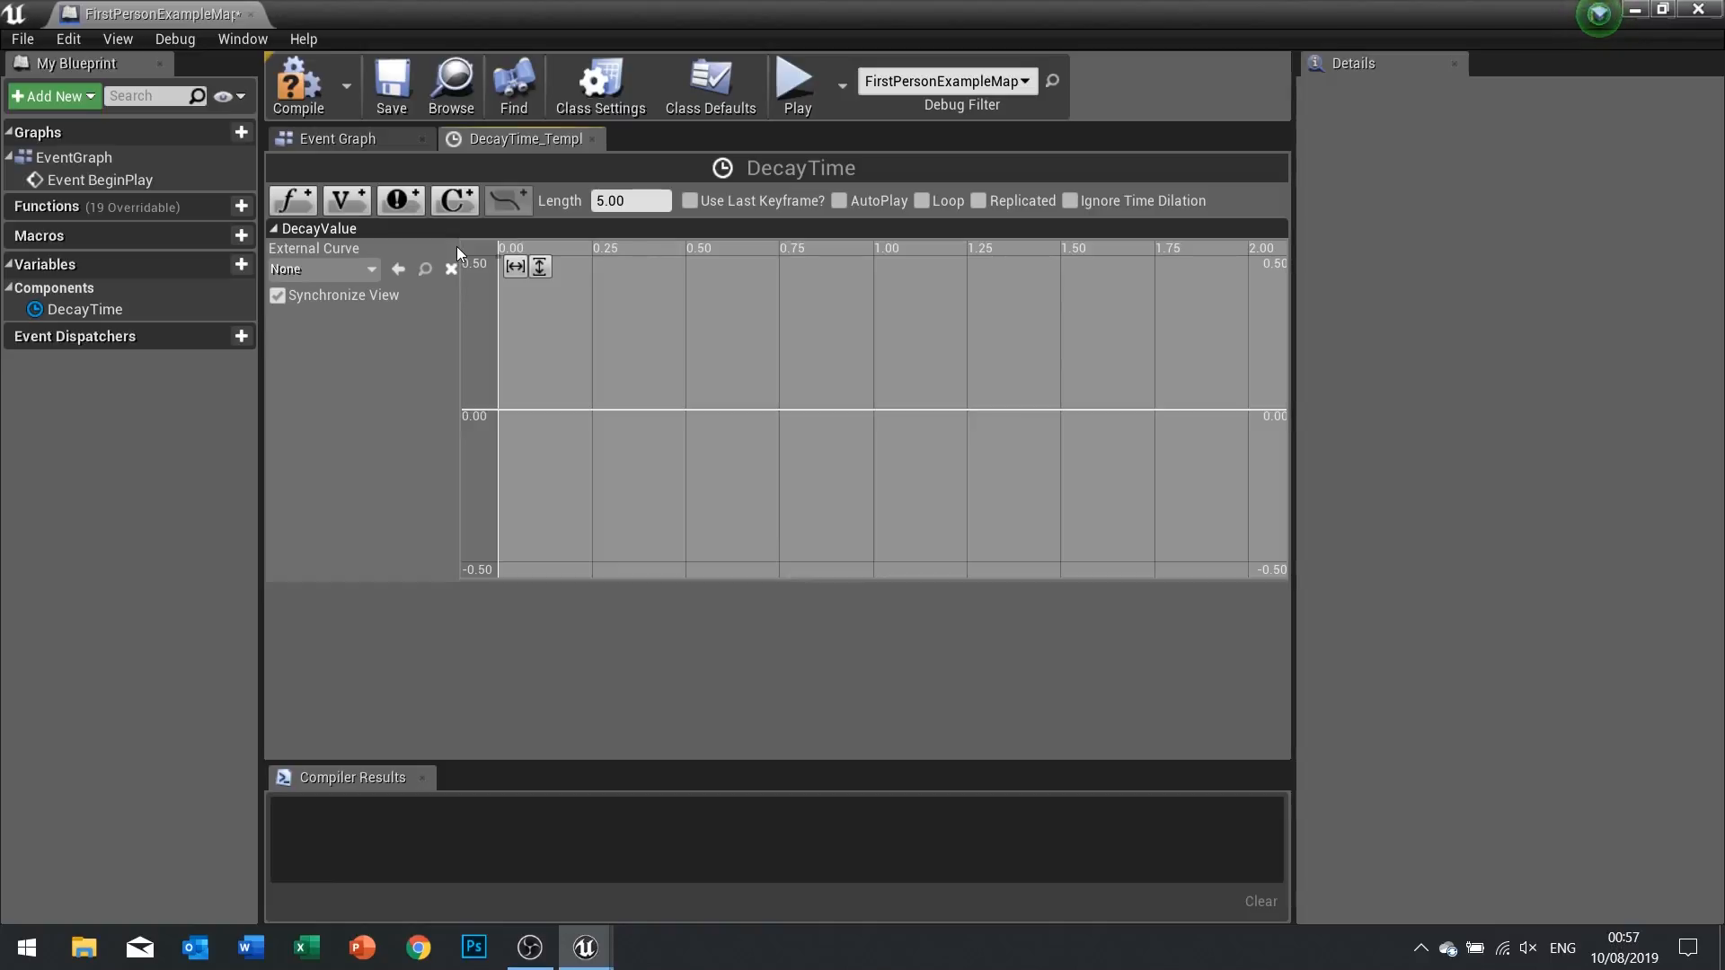
Add two keys at value 0 on the DecayValue curve and set the first key's time to 0
shift+click(499, 409)
shift+click(655, 409)
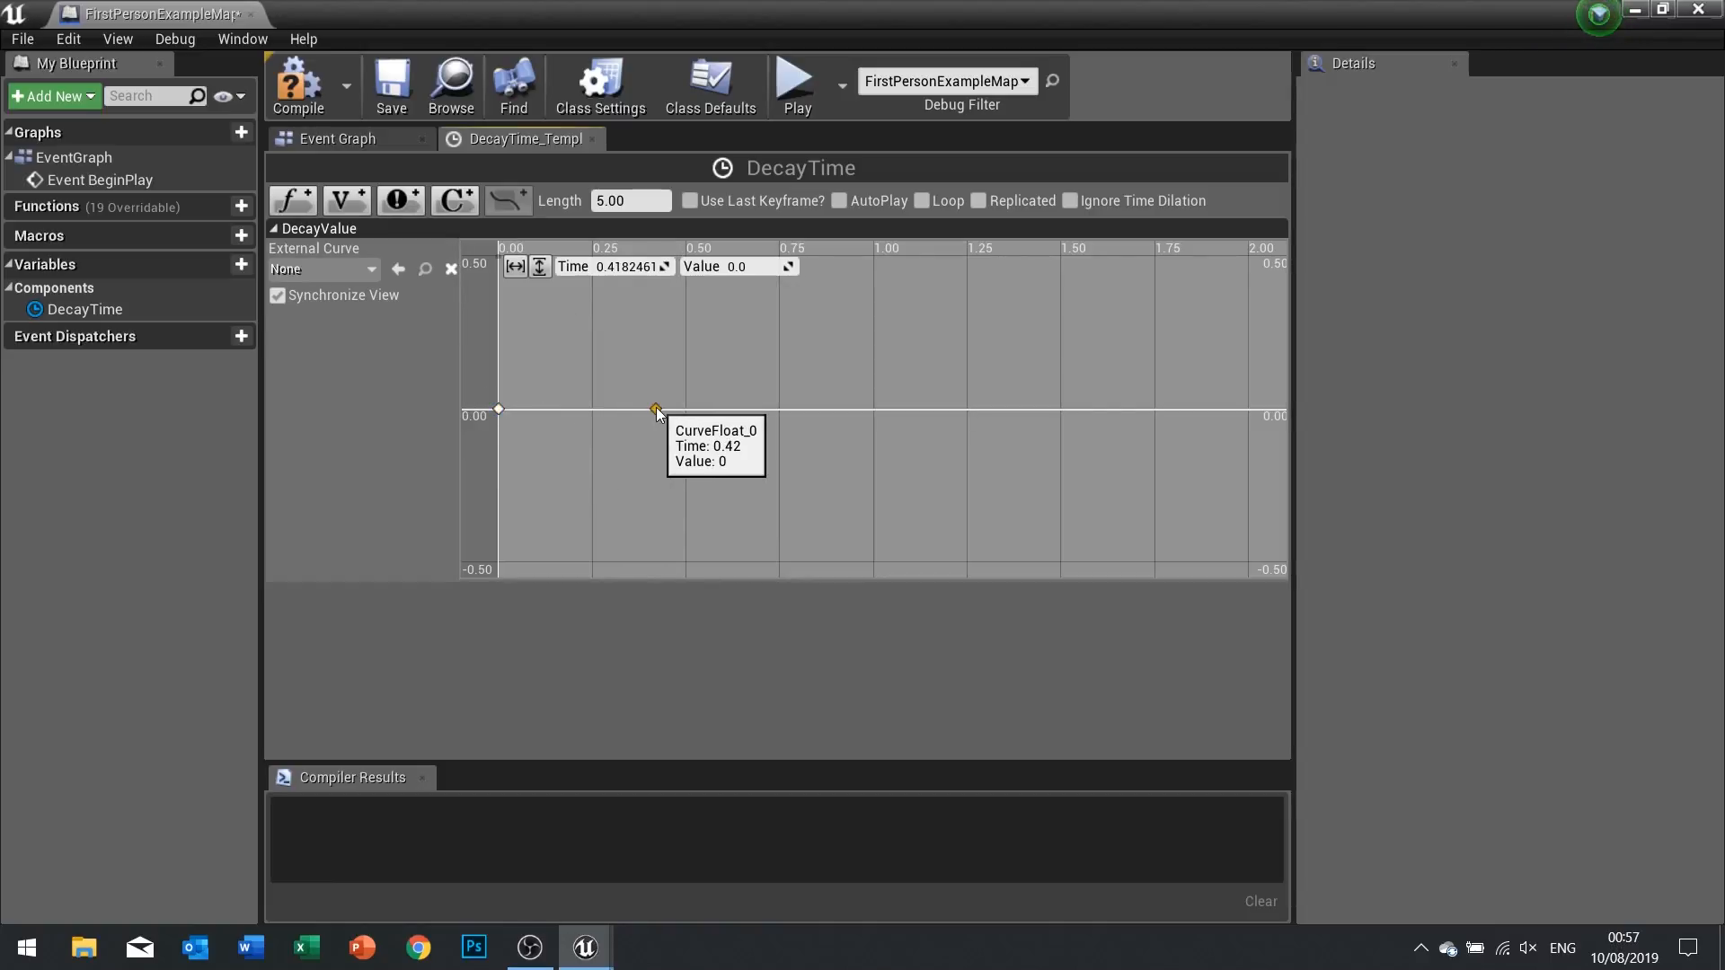
click(498, 409)
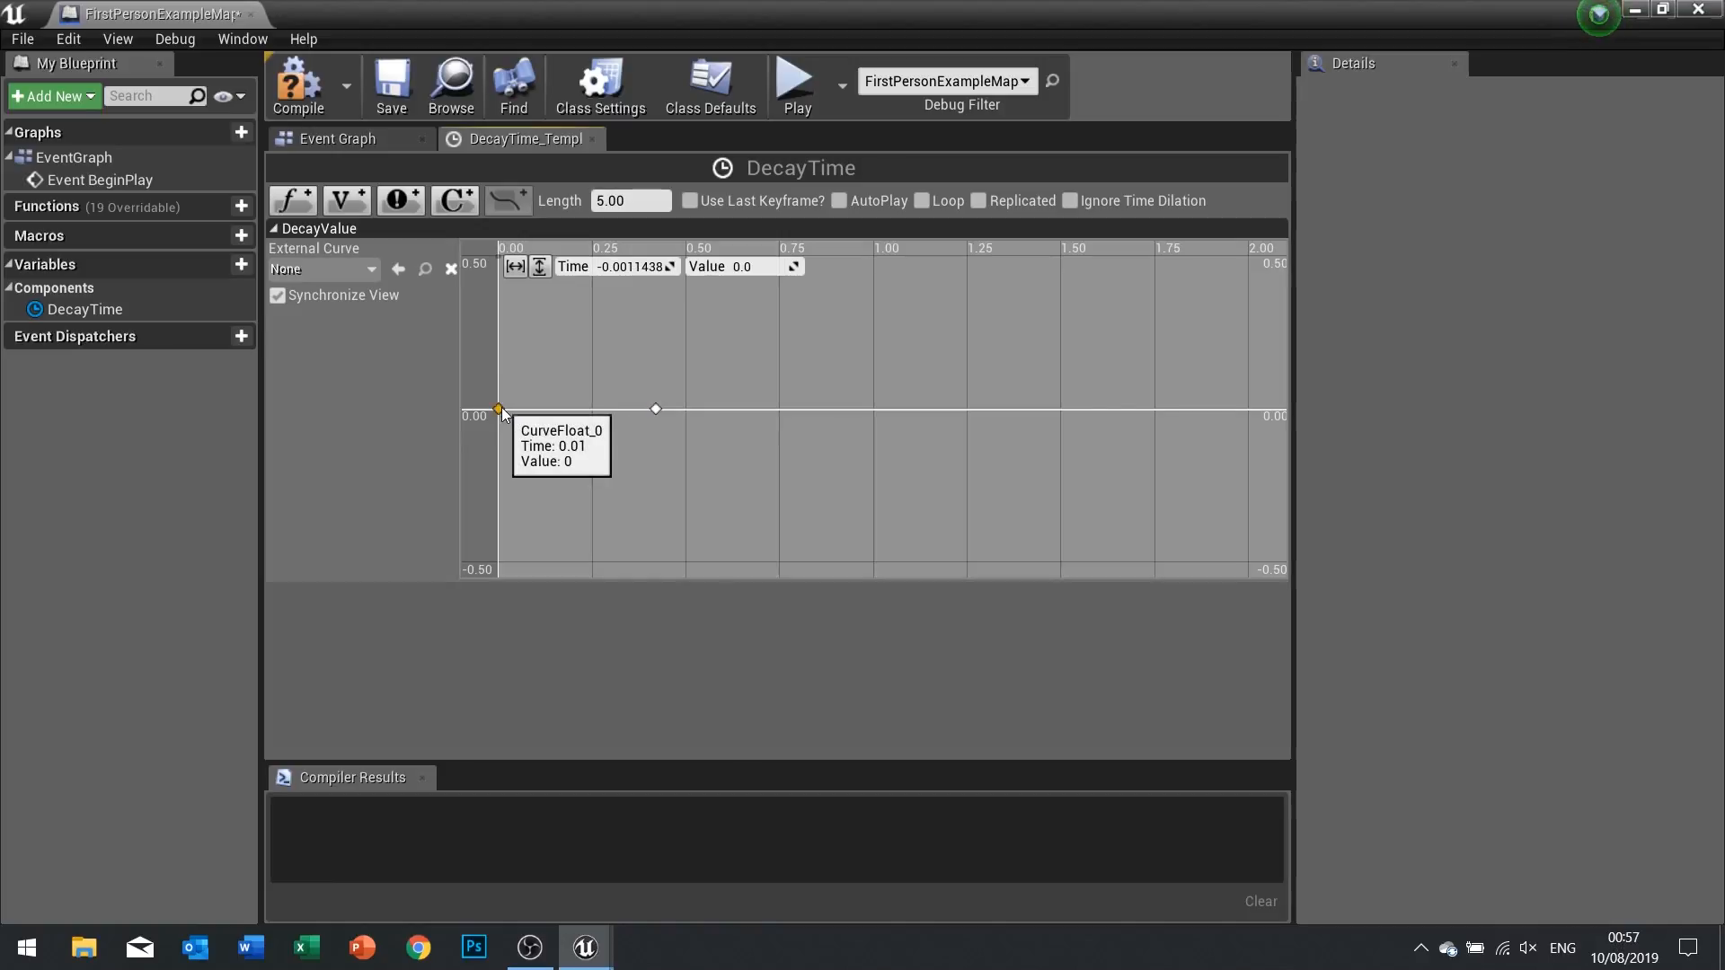
click(633, 268)
text(0)
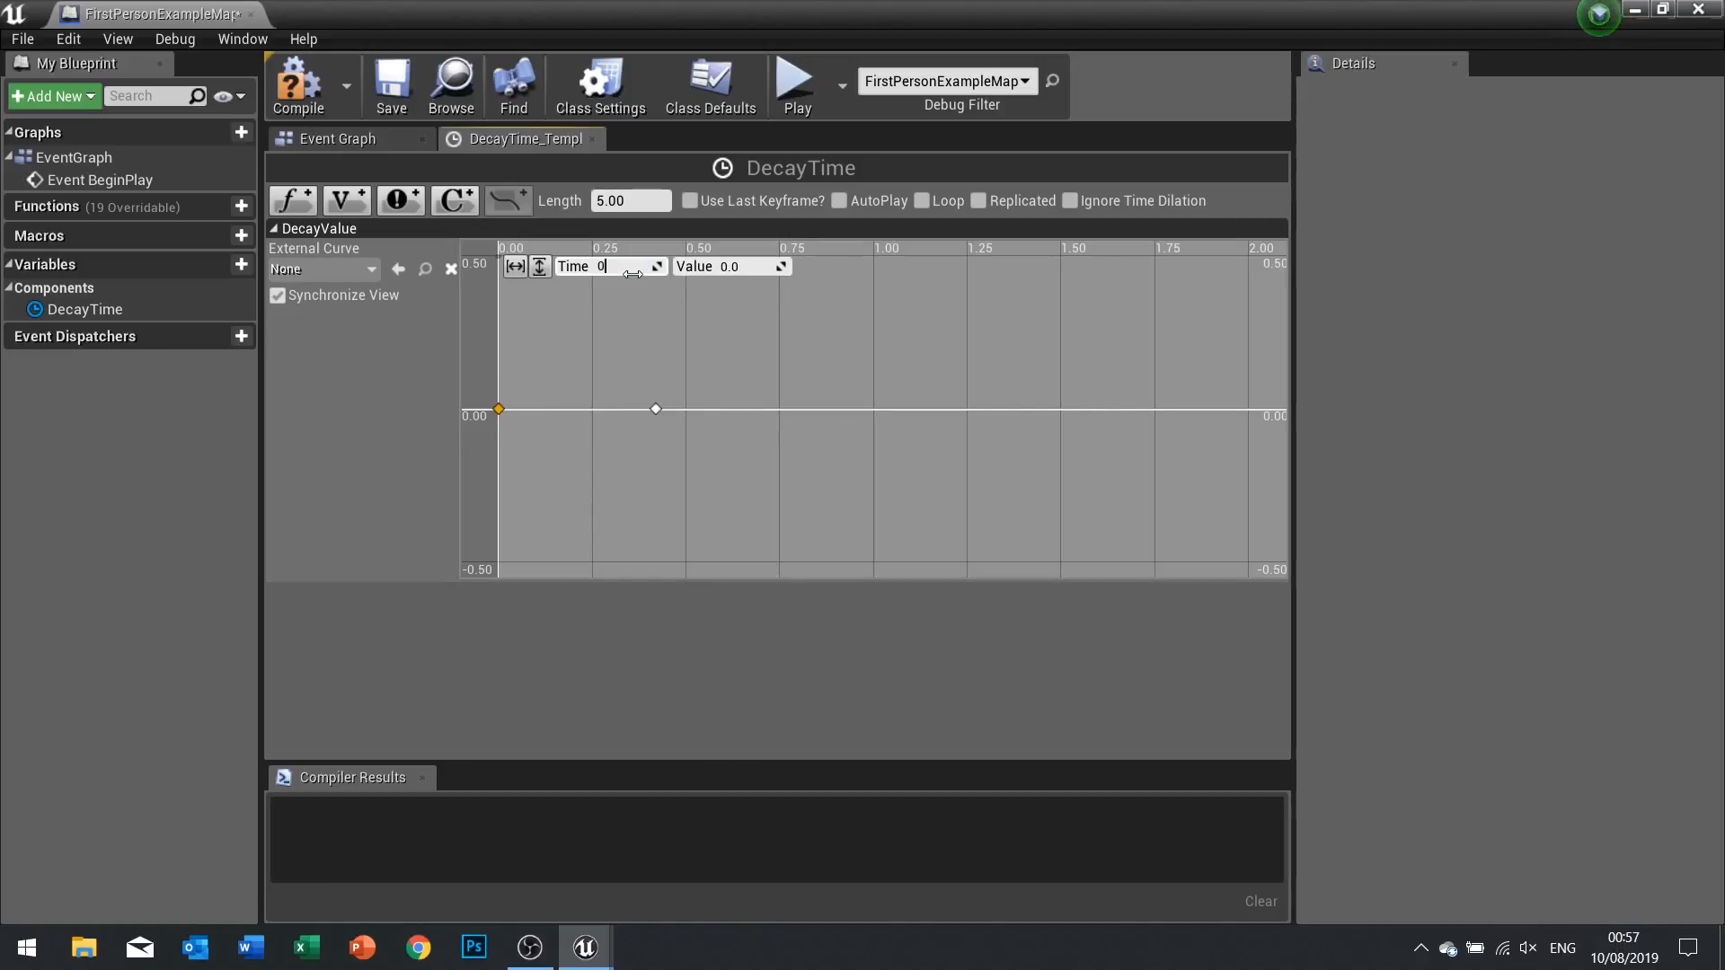
key(Tab)
Set the second DecayValue key to time 20 and value 1, and fit the whole curve in view
click(657, 409)
click(613, 265)
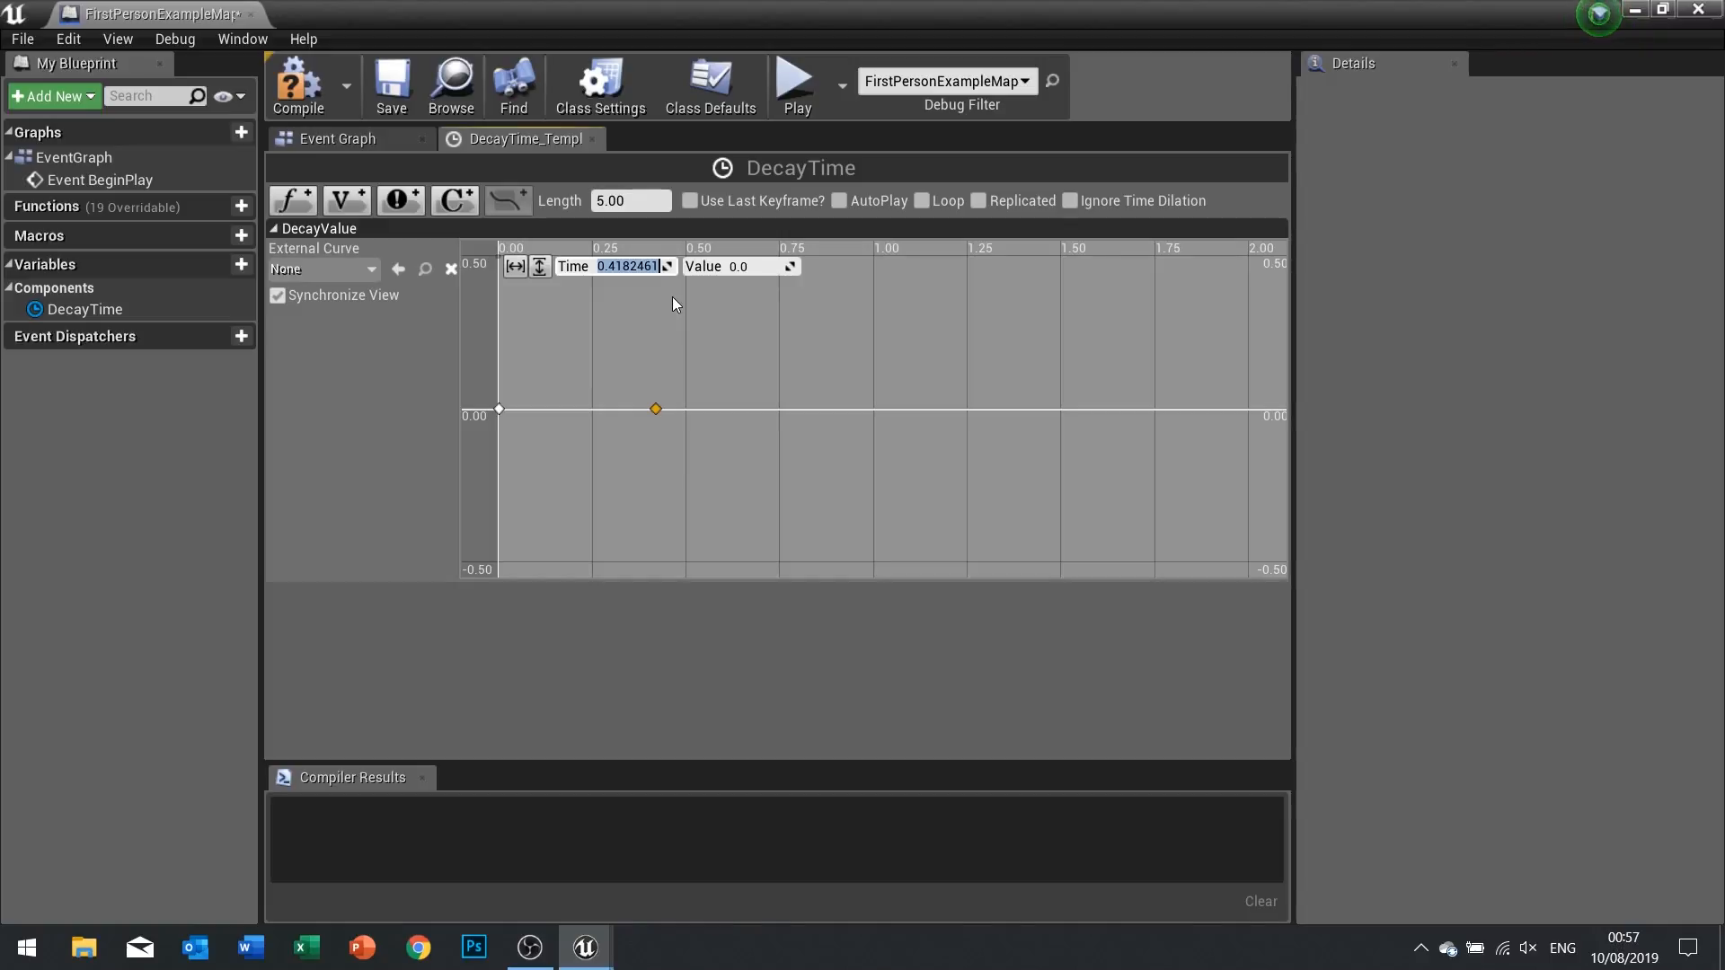
text(20)
key(Tab)
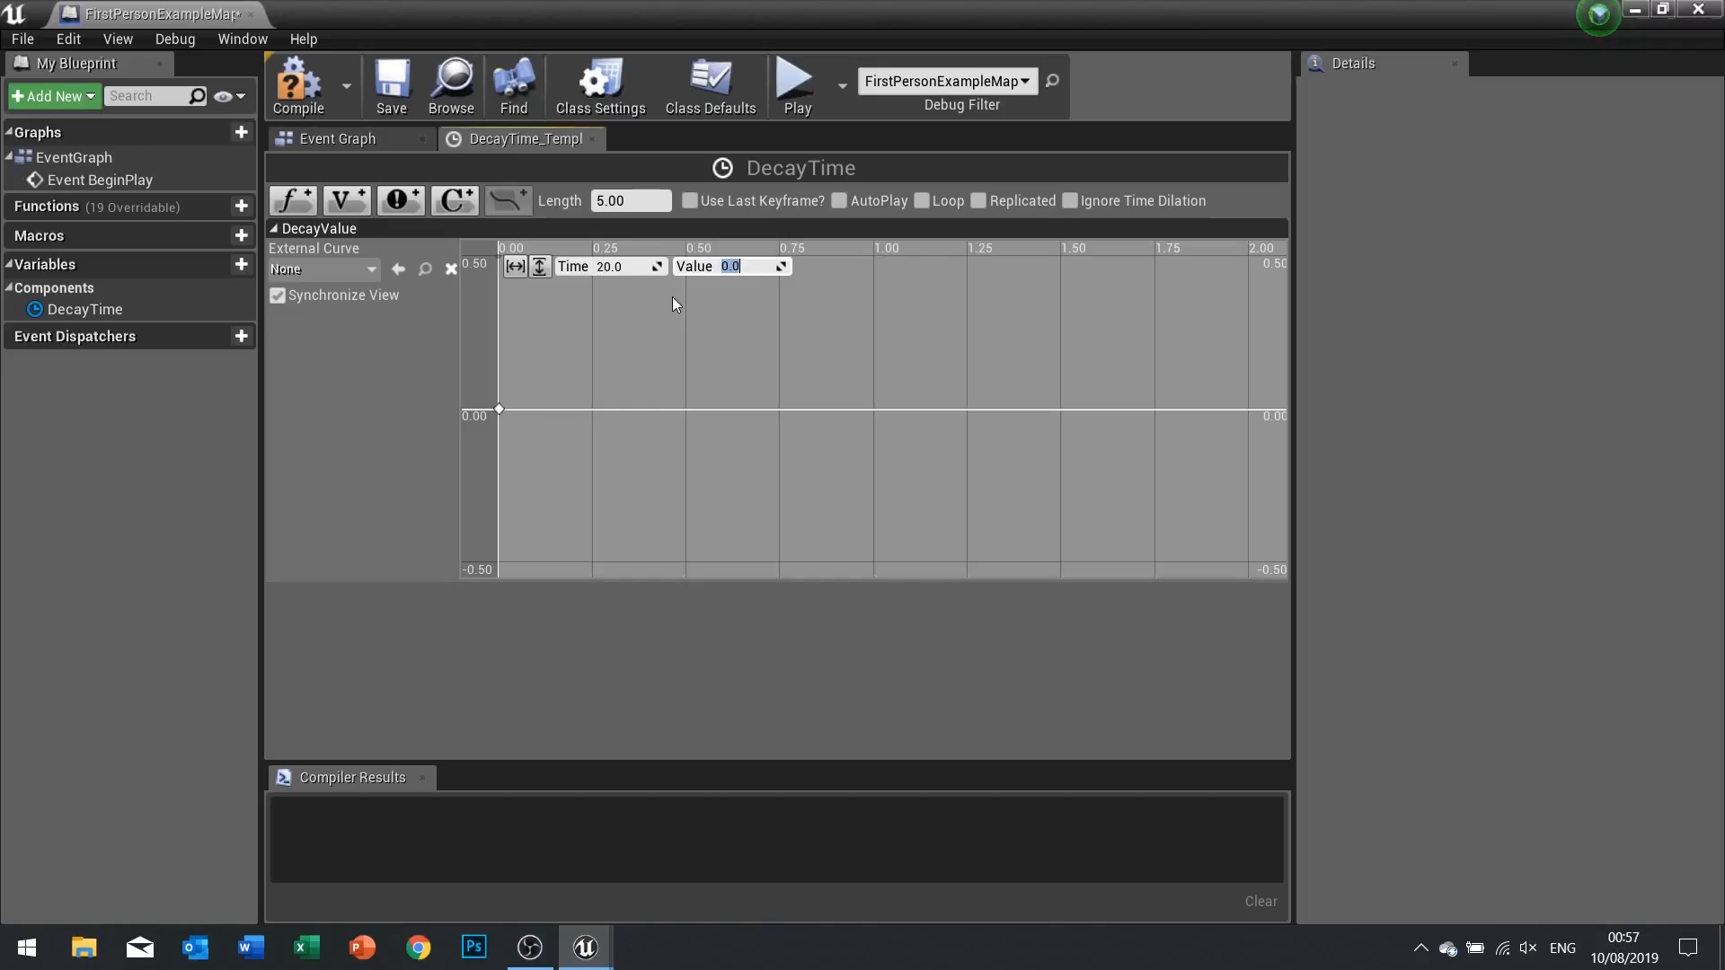
text(1)
key(Return)
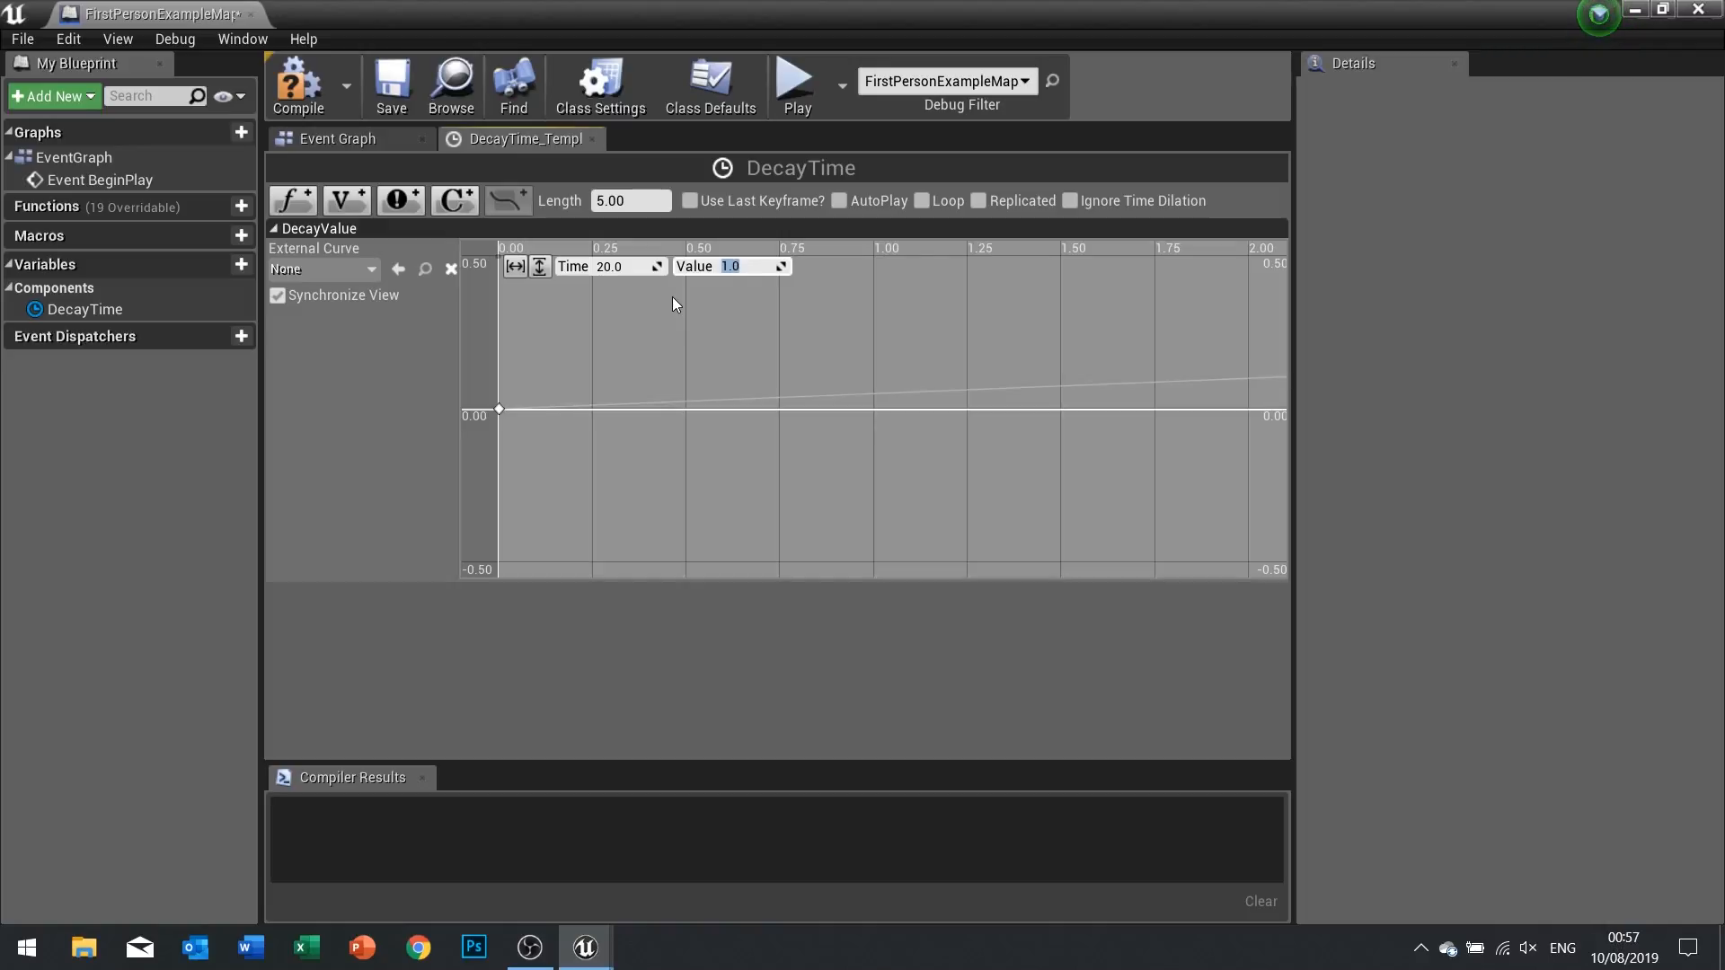
click(518, 263)
click(537, 267)
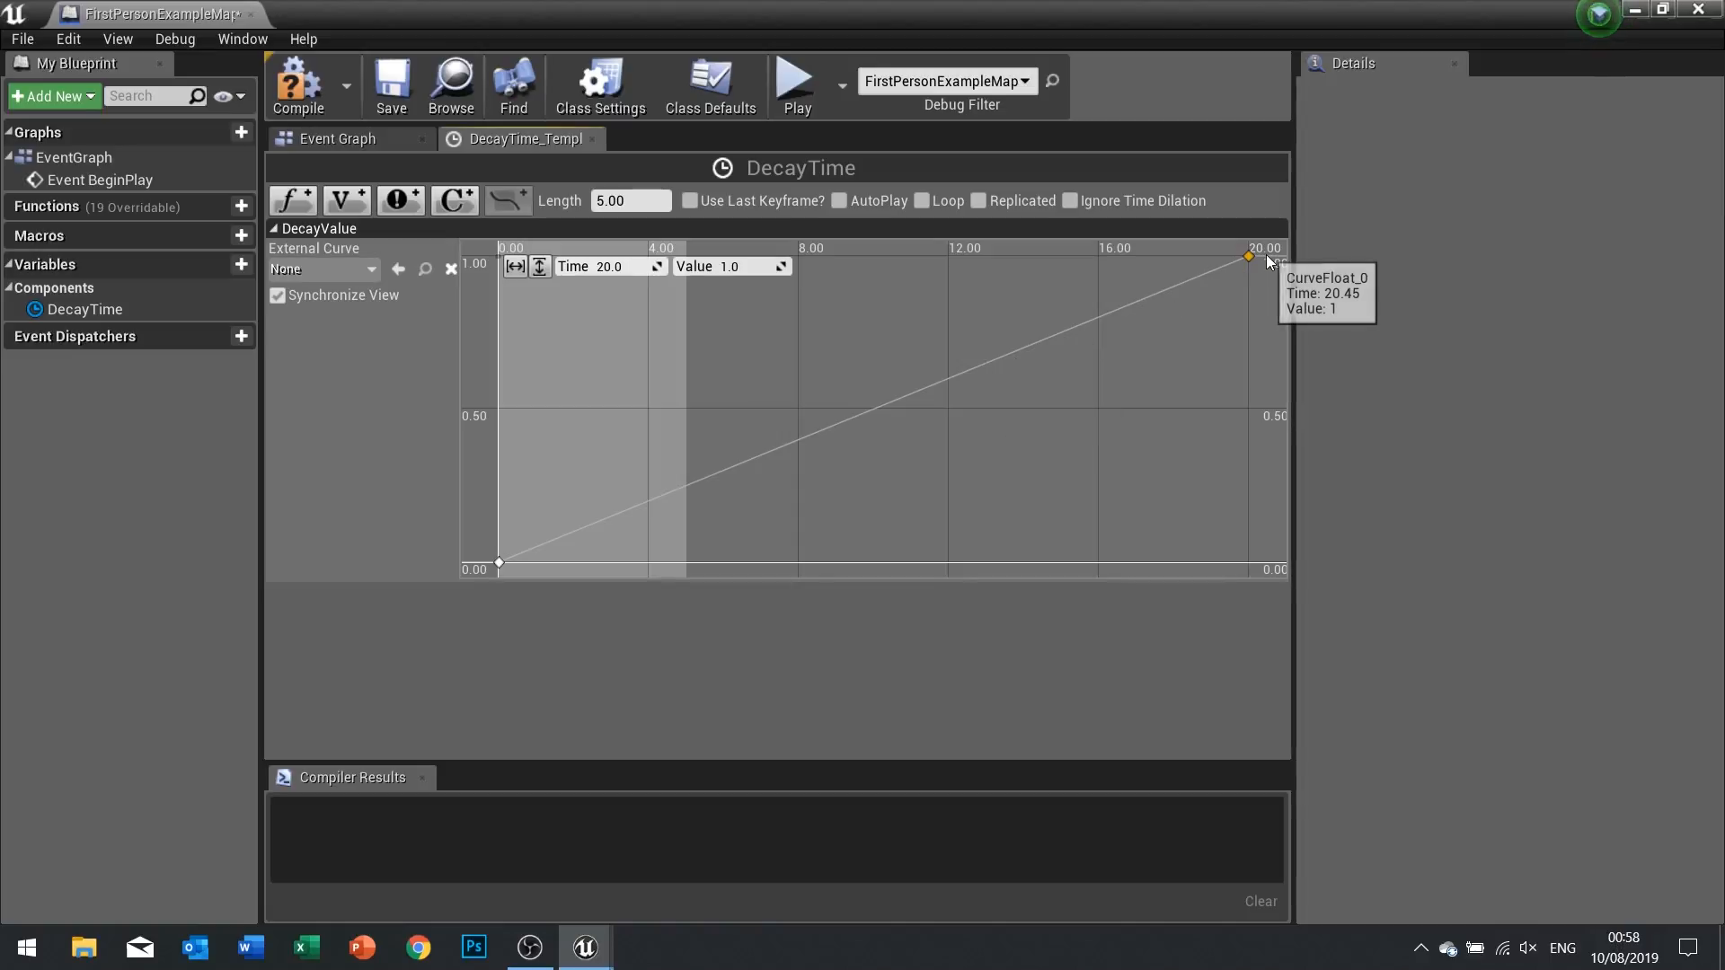
Set the DecayTime timeline length to 20 and compile the Level Blueprint
click(620, 201)
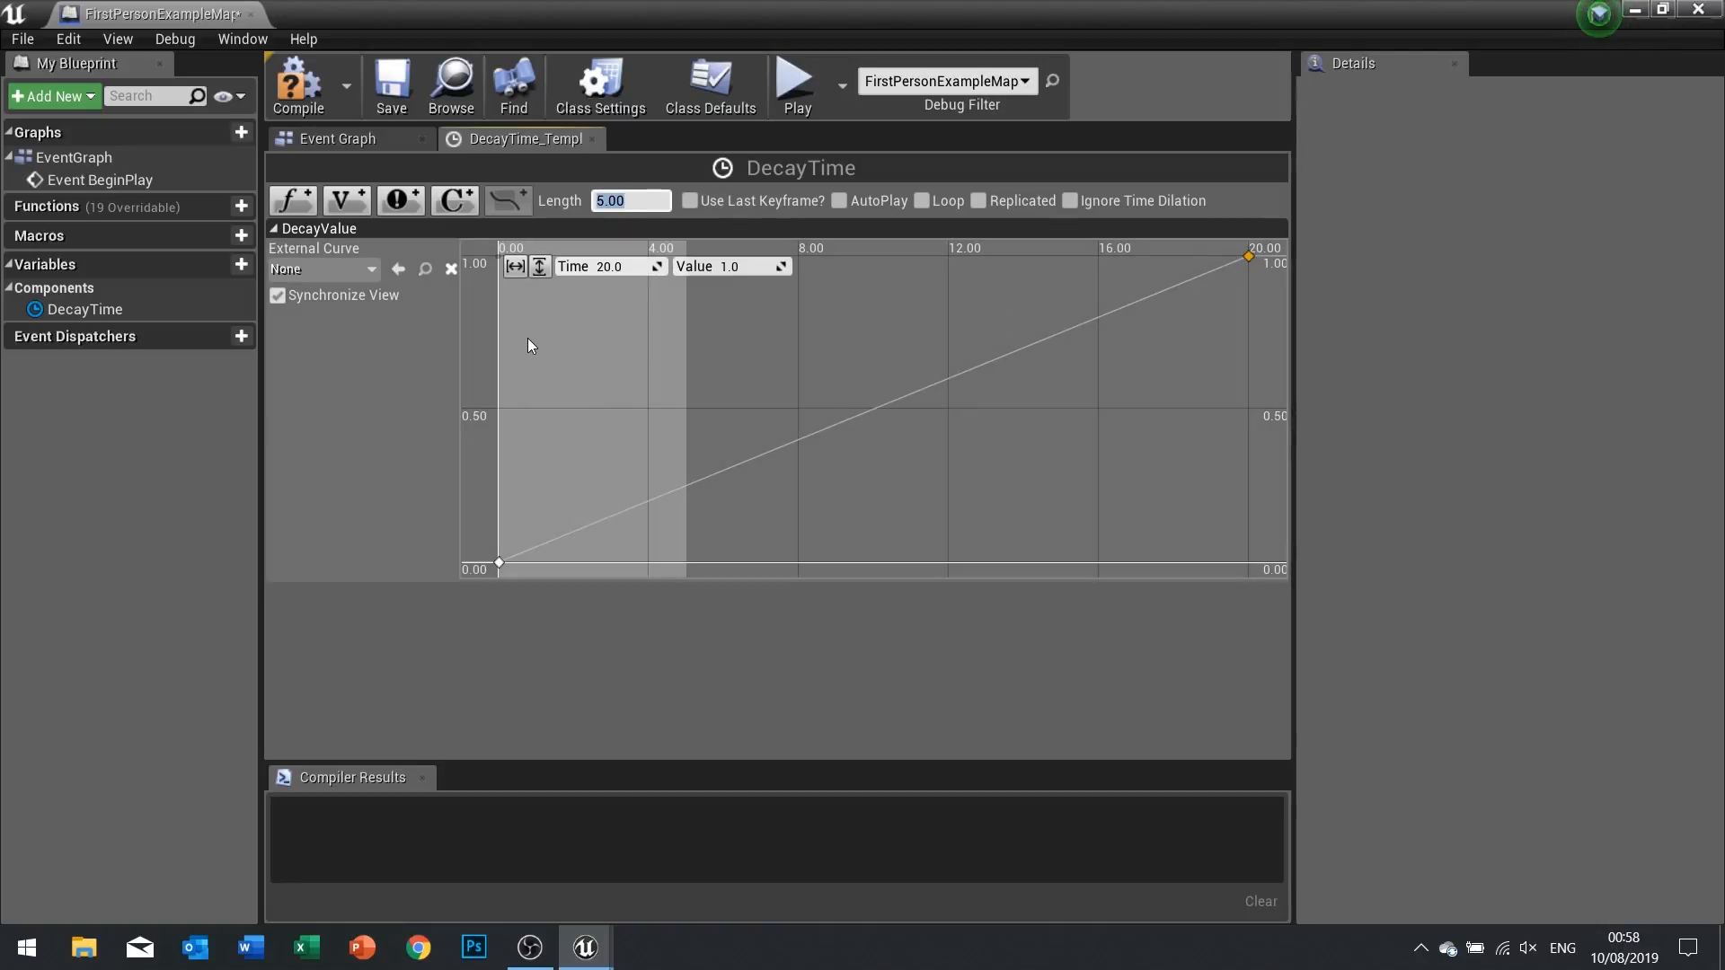
text(20)
key(Return)
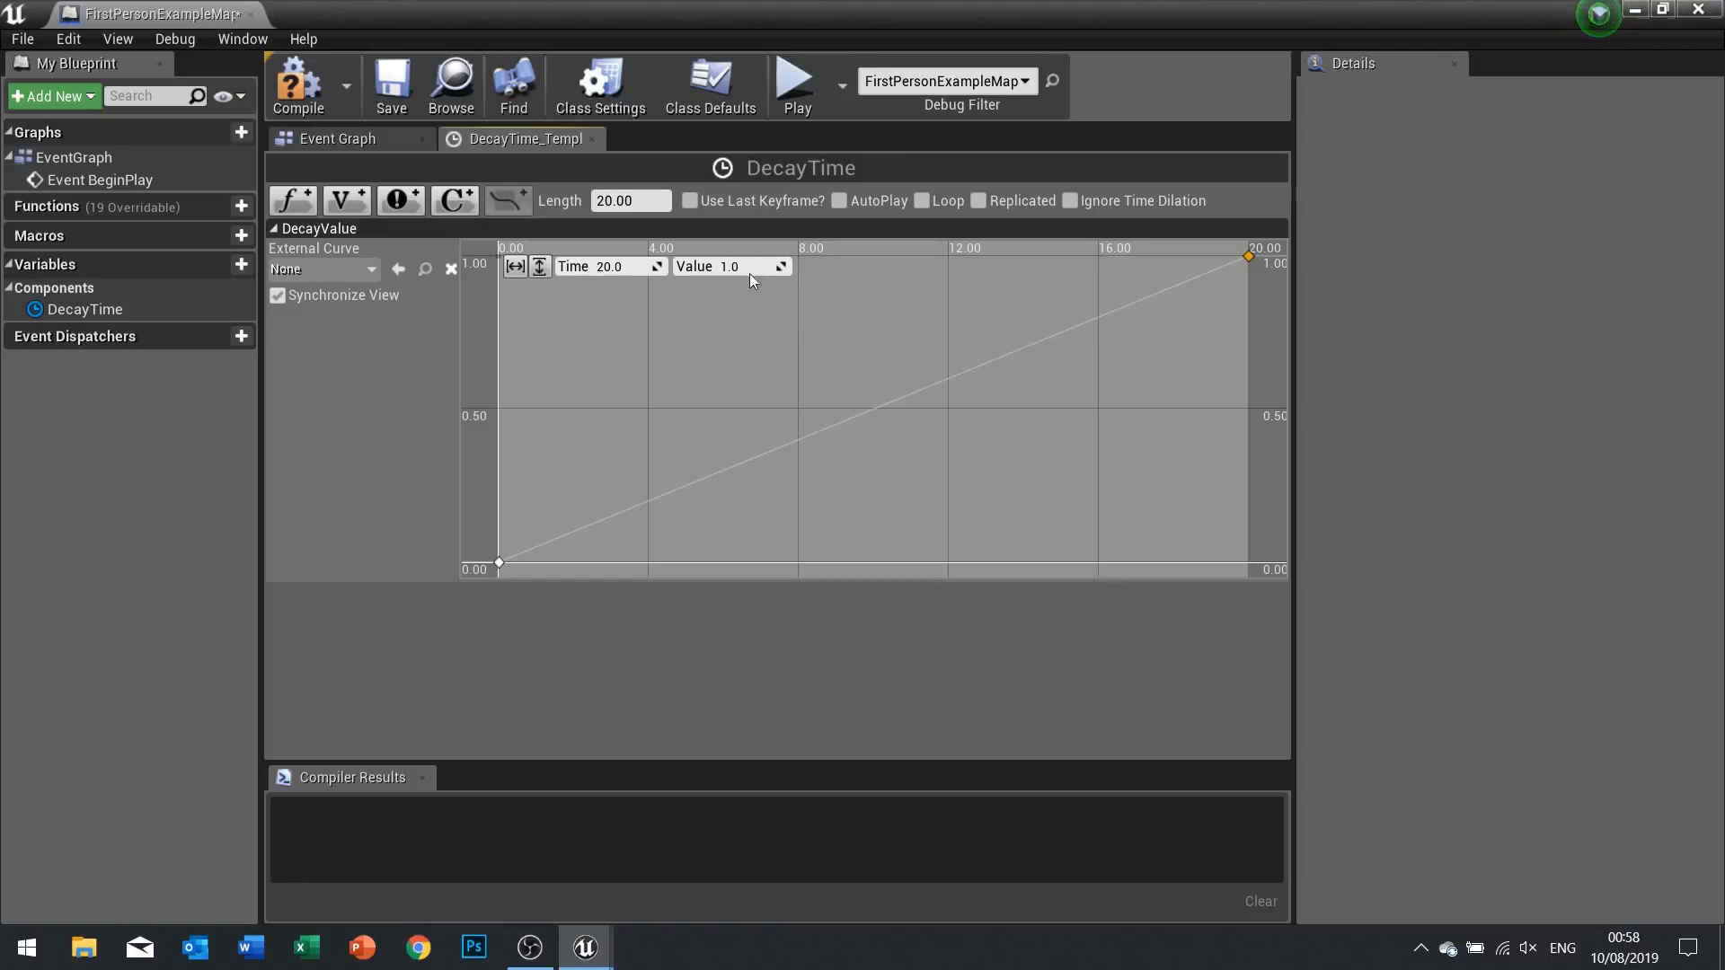
click(284, 88)
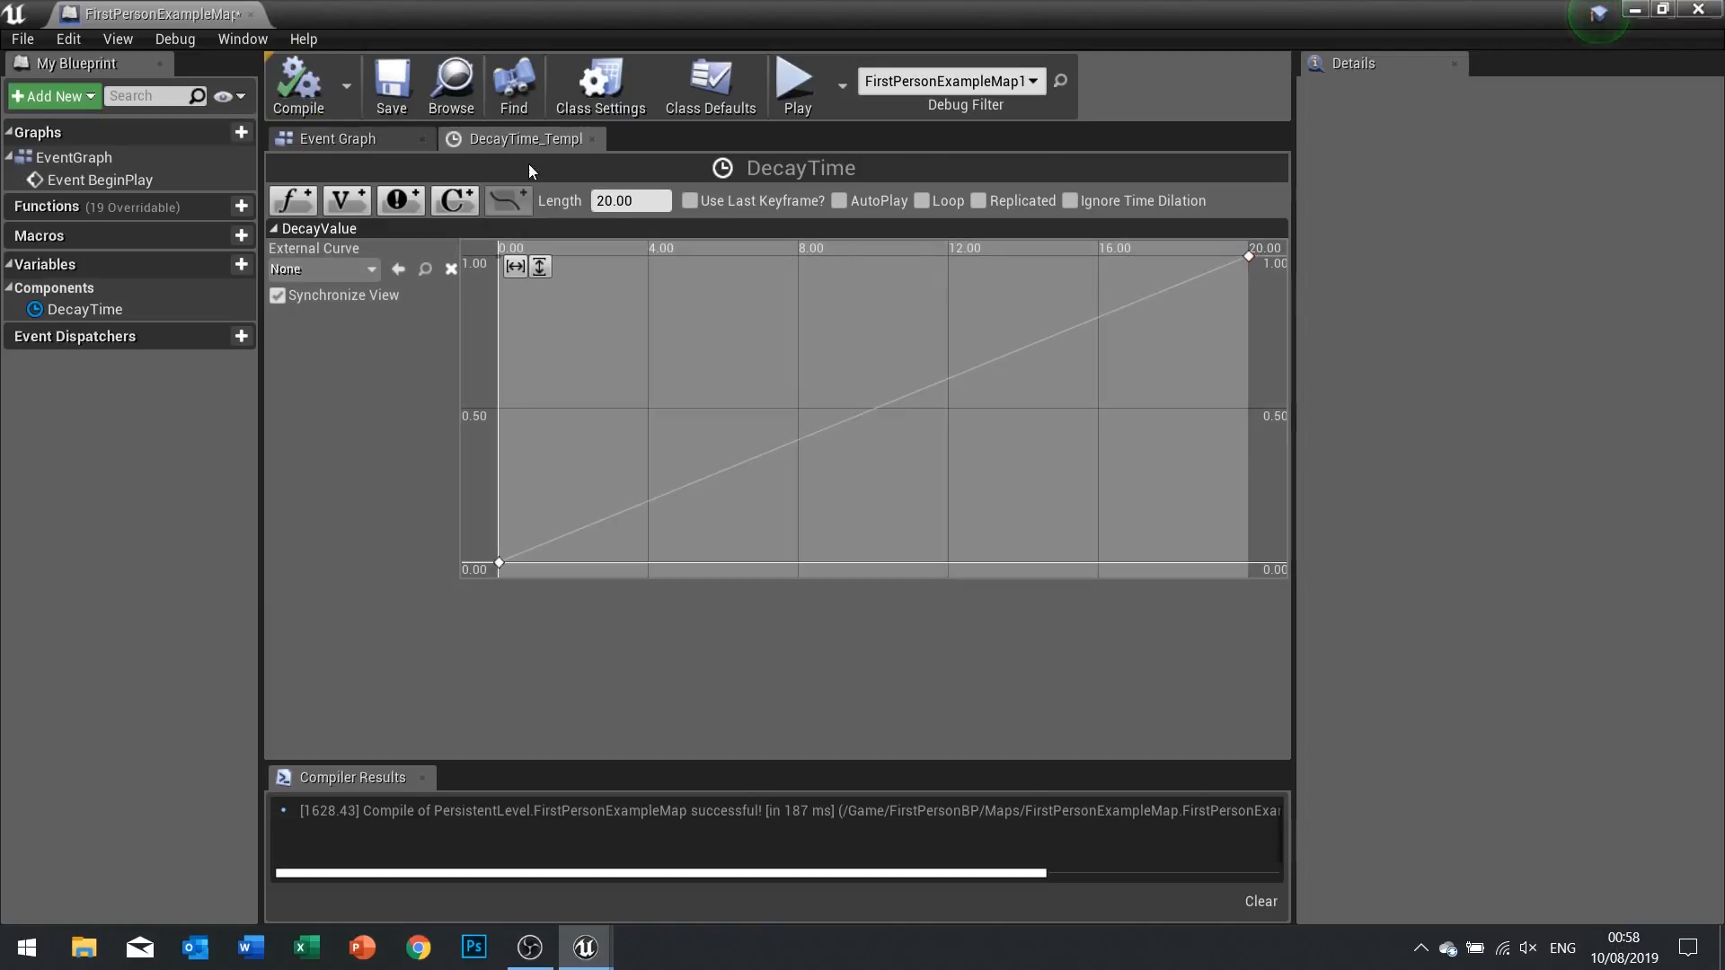
In the Event Graph, align the DecayTime node with Event BeginPlay and place a Set Scalar Parameter Value node beside it
click(337, 139)
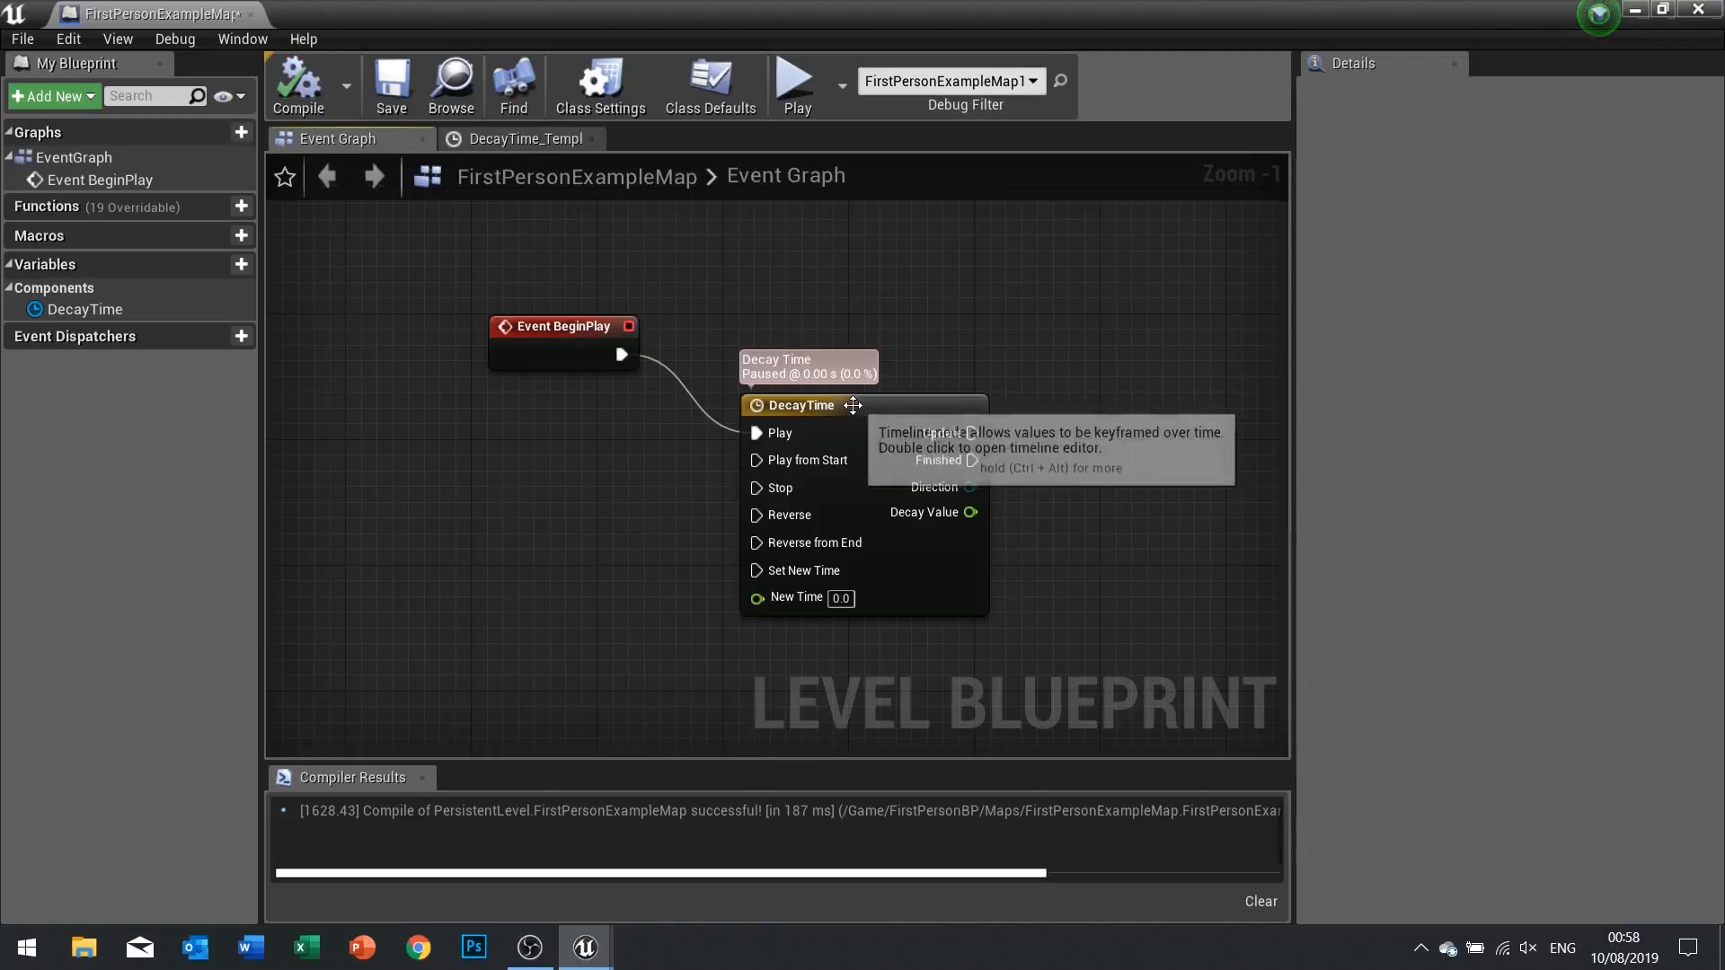
drag(859, 404, 843, 325)
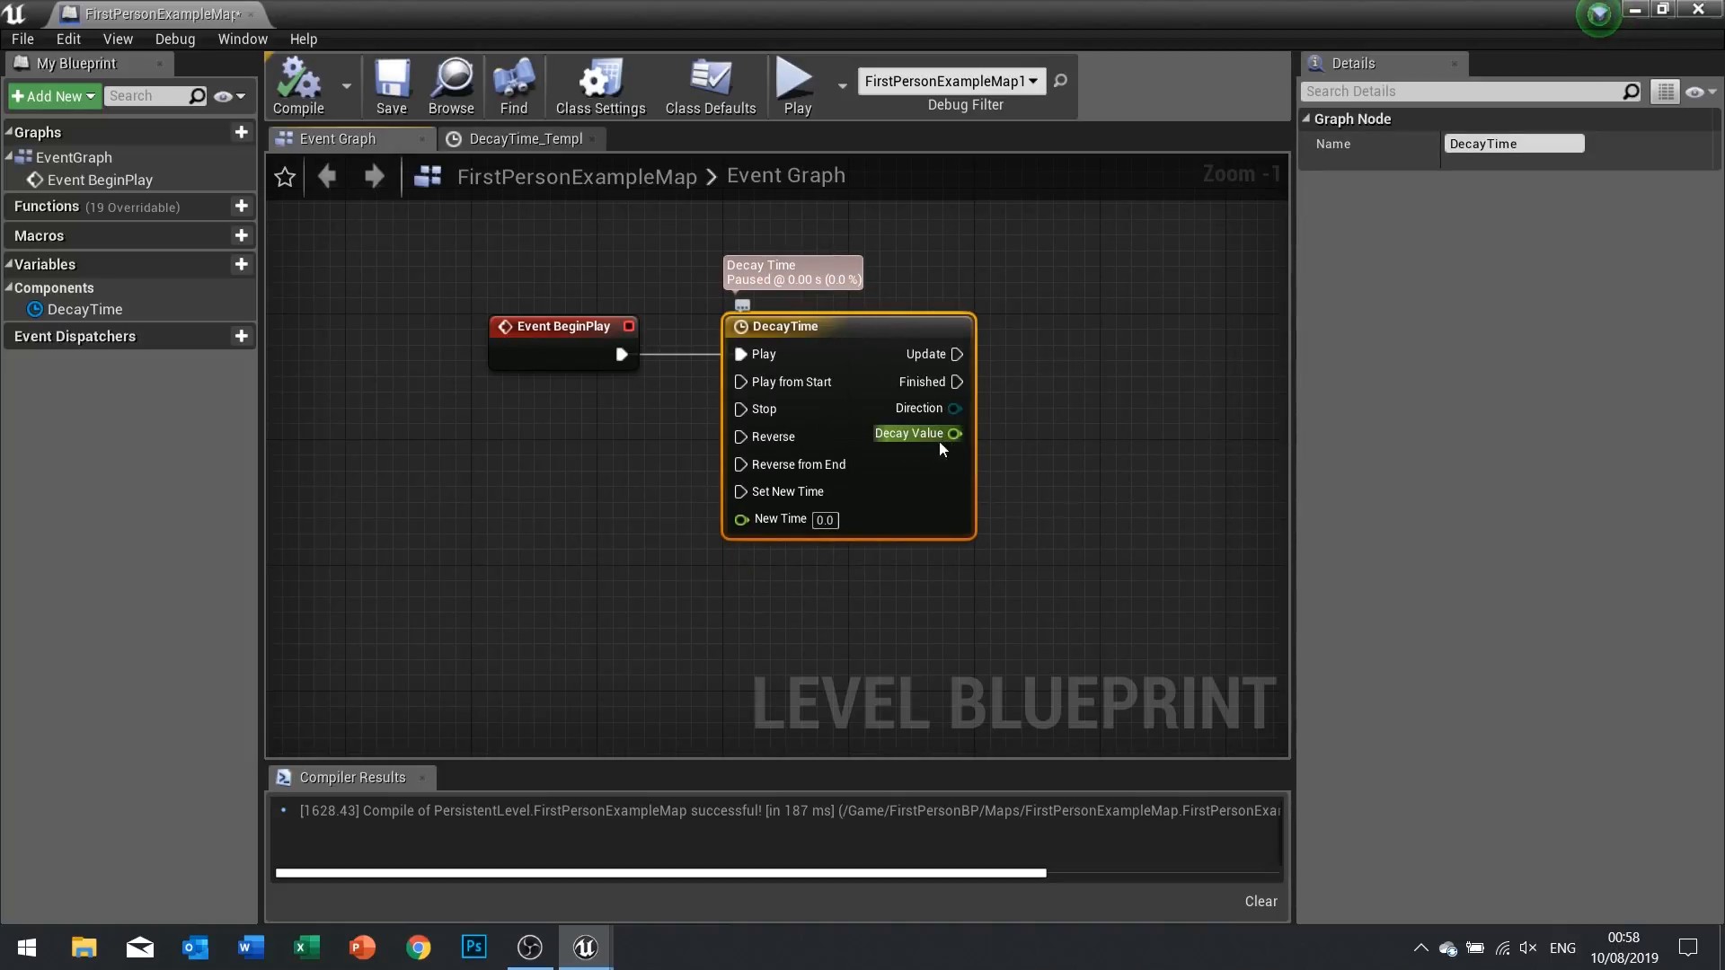
right_drag(951, 440, 703, 365)
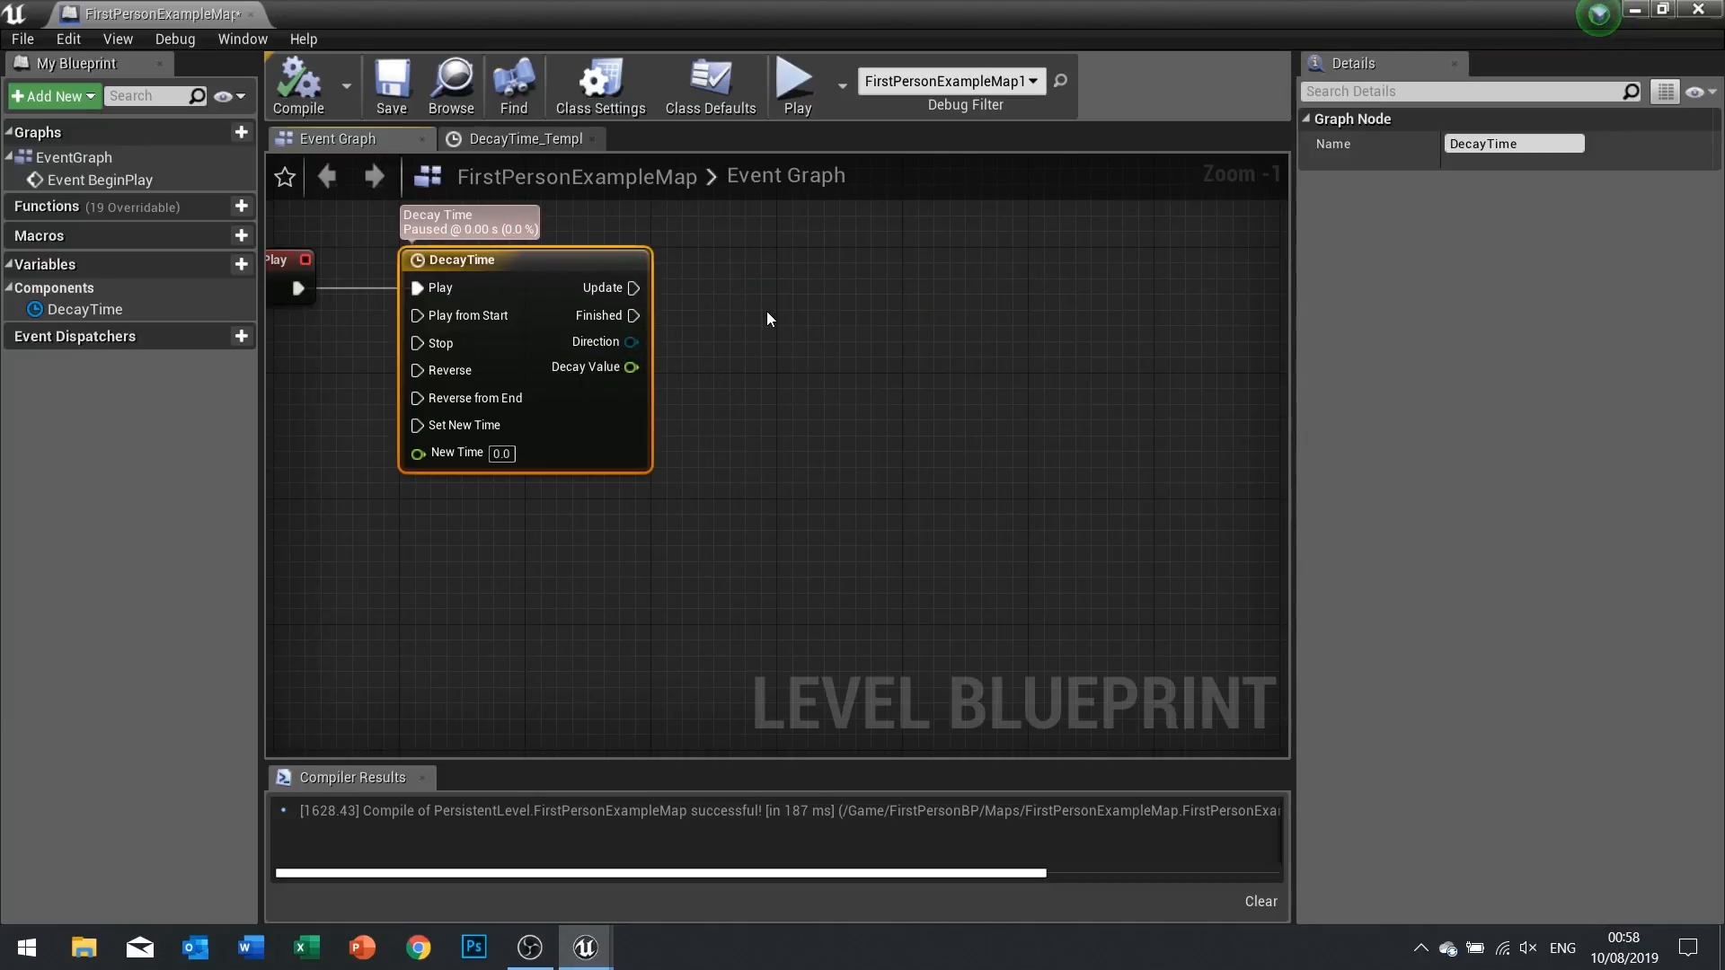
right_click(777, 331)
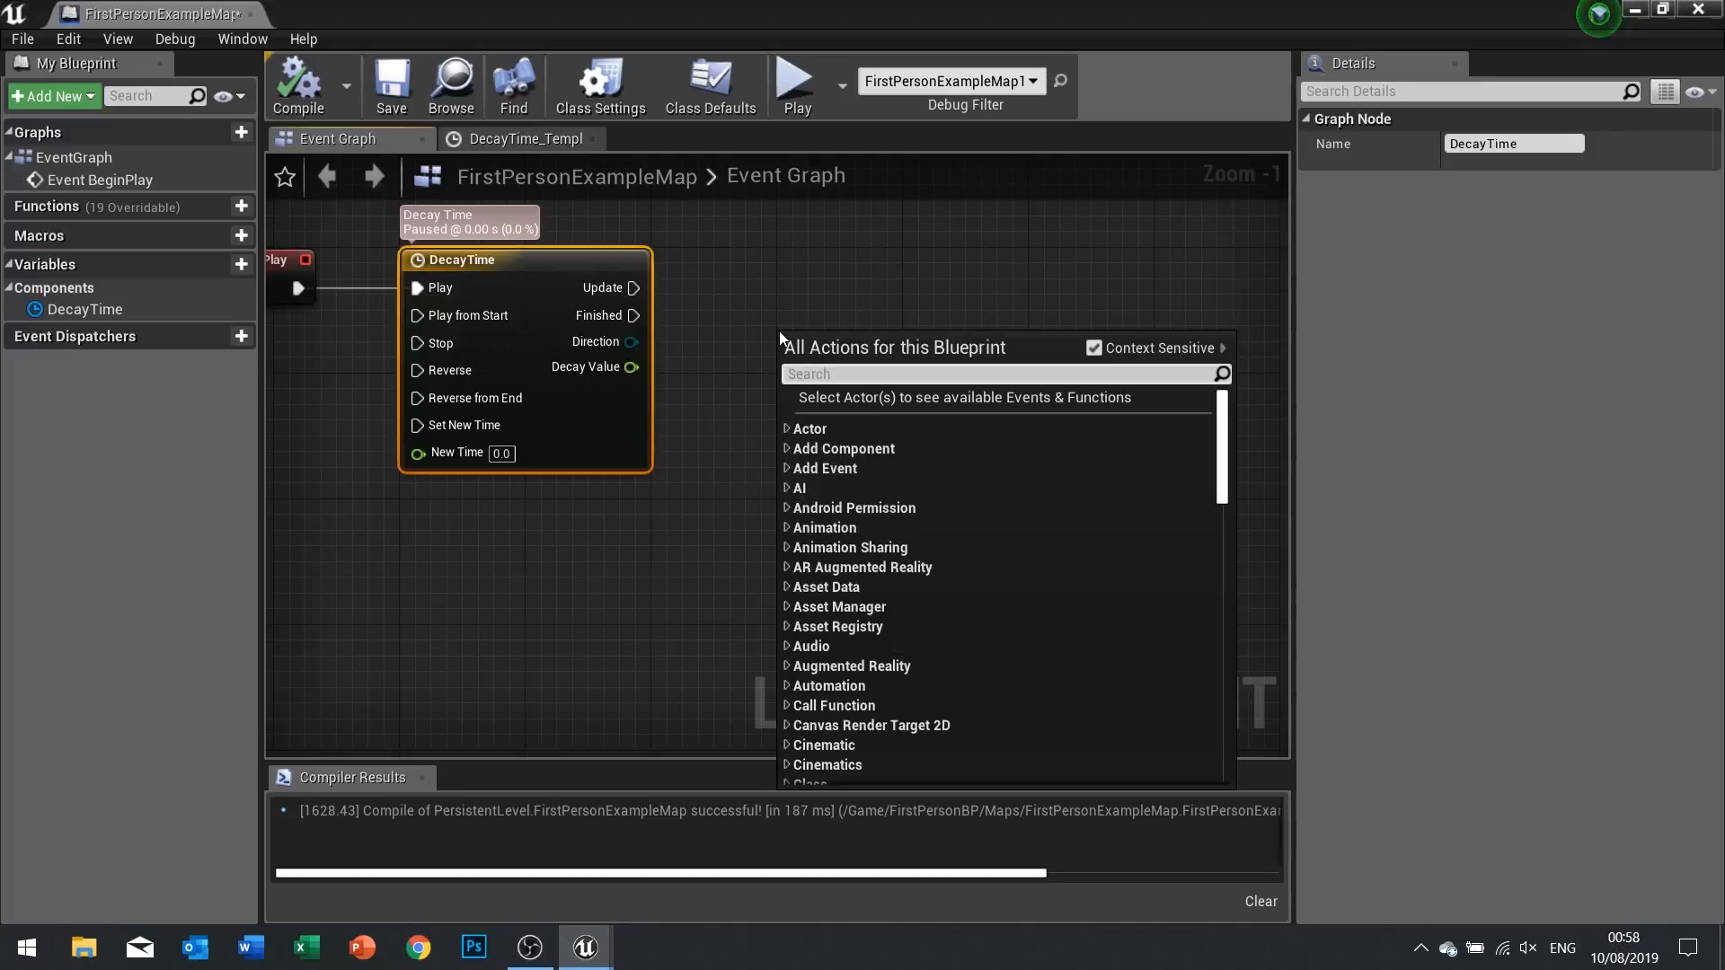
text(sc)
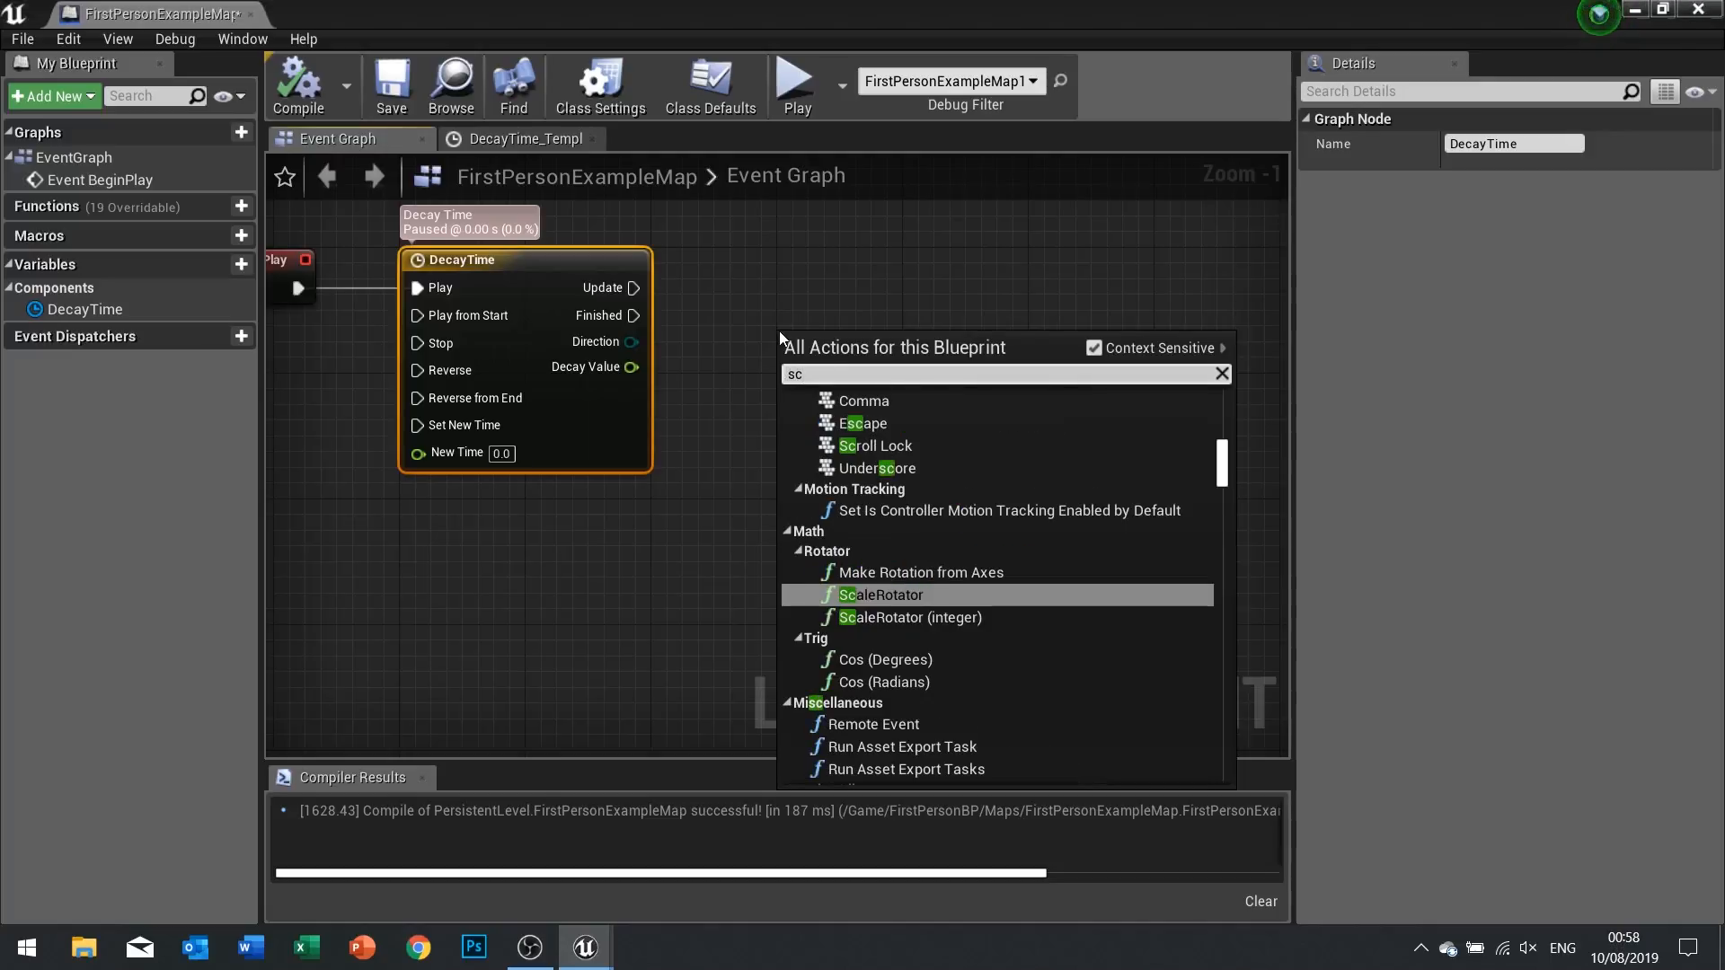
text(alar)
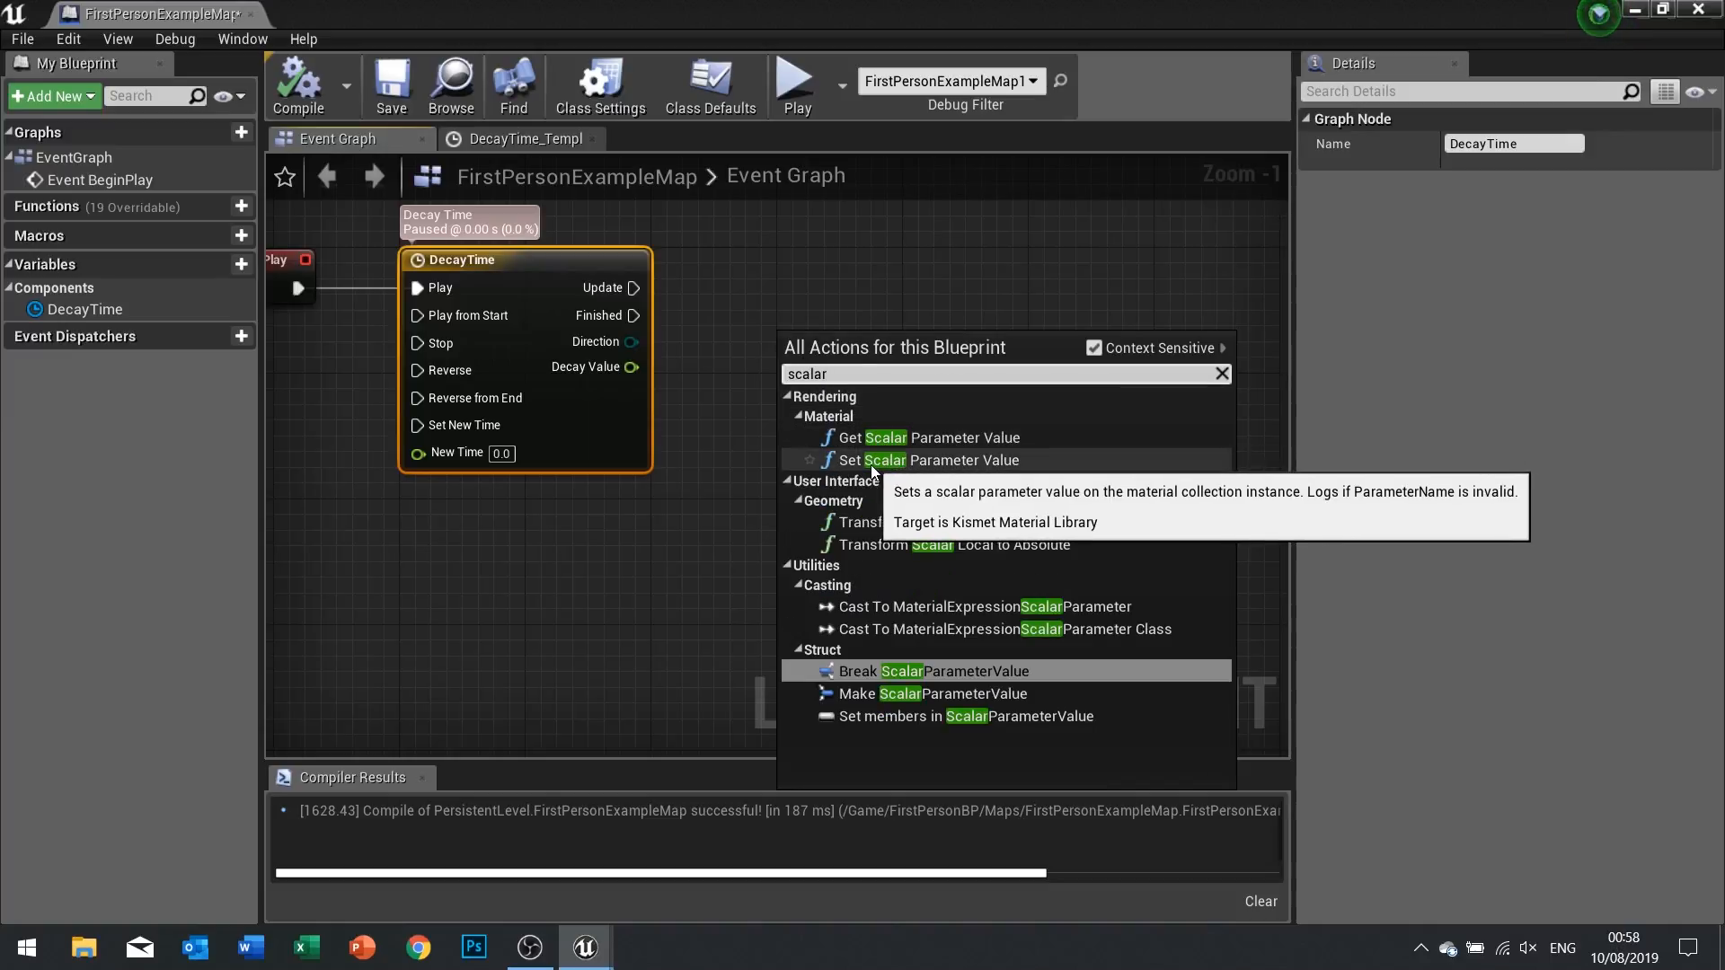
click(978, 460)
drag(911, 380, 953, 297)
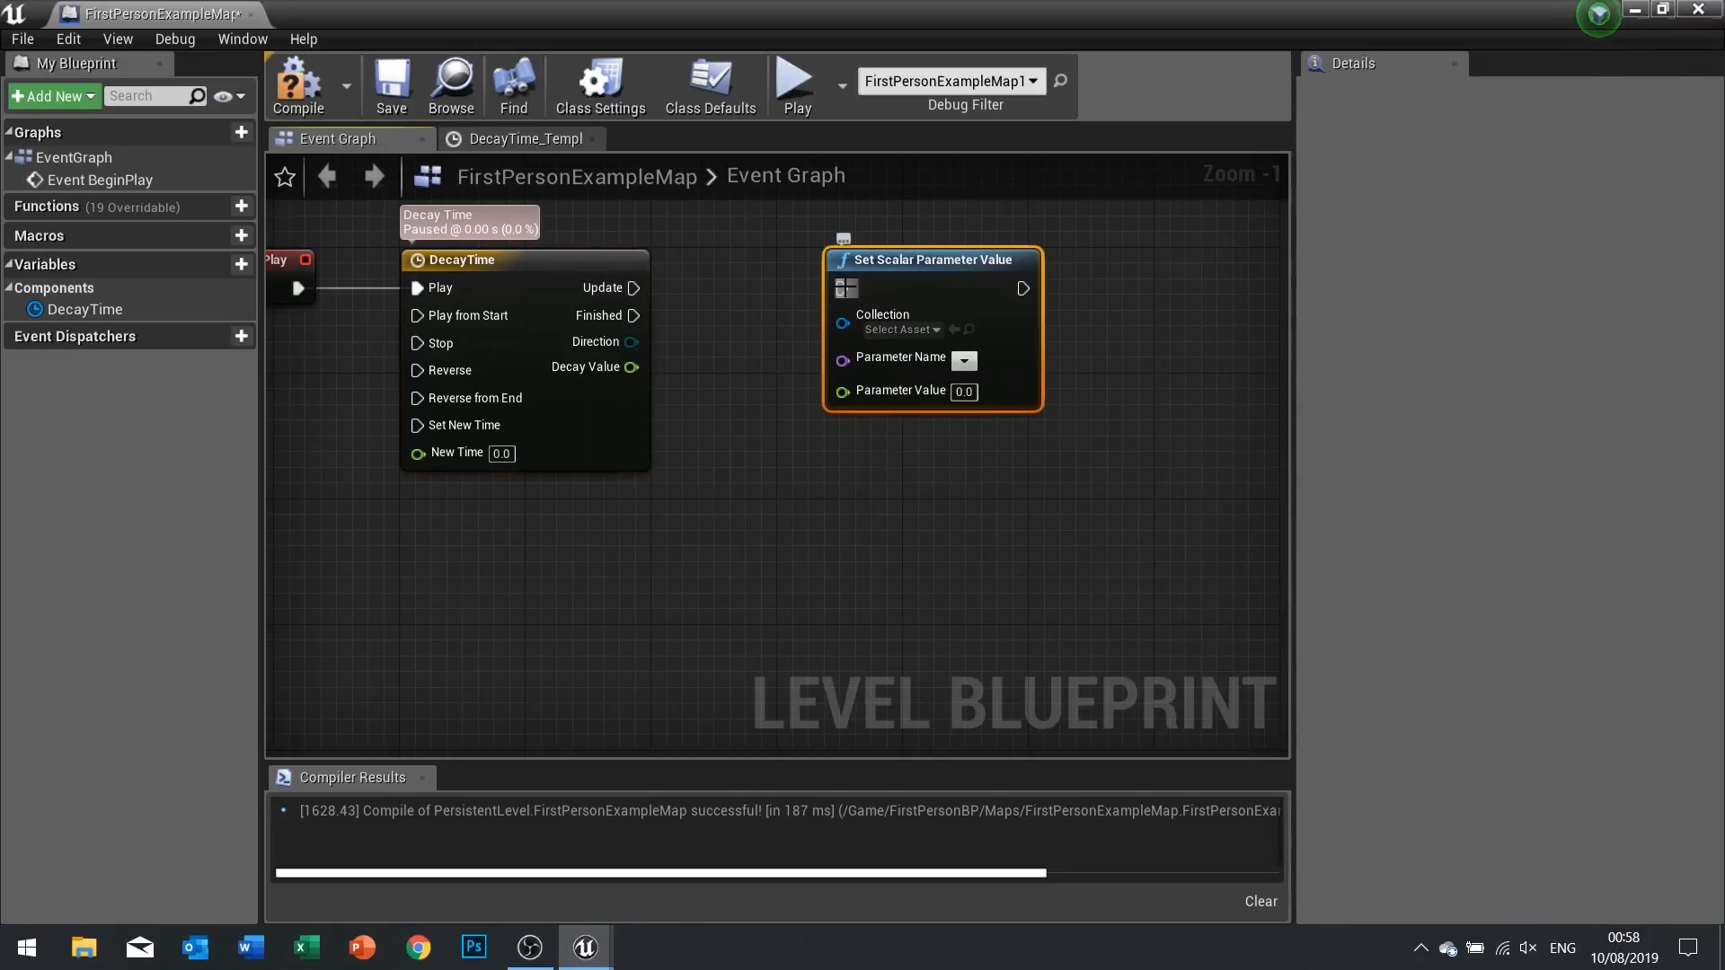
Run Set Scalar Parameter Value from the timeline's Update output, targeting the Decay parameter of the DecayParameter_Col collection
drag(633, 287, 842, 289)
click(898, 330)
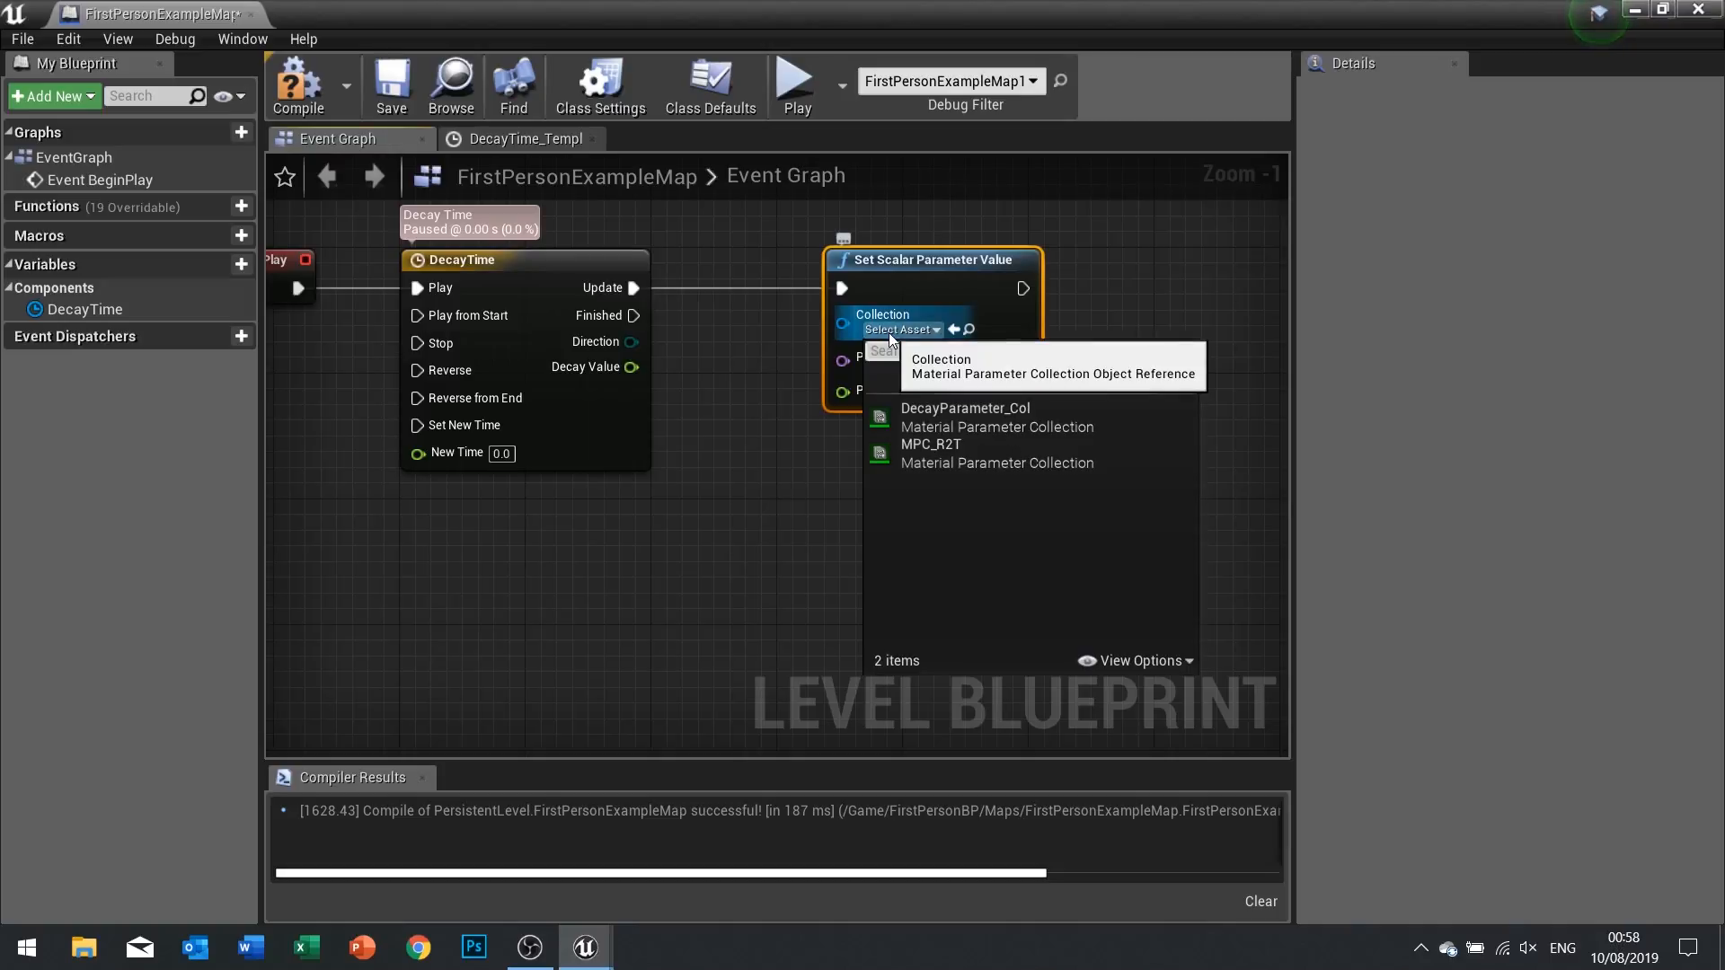
click(940, 418)
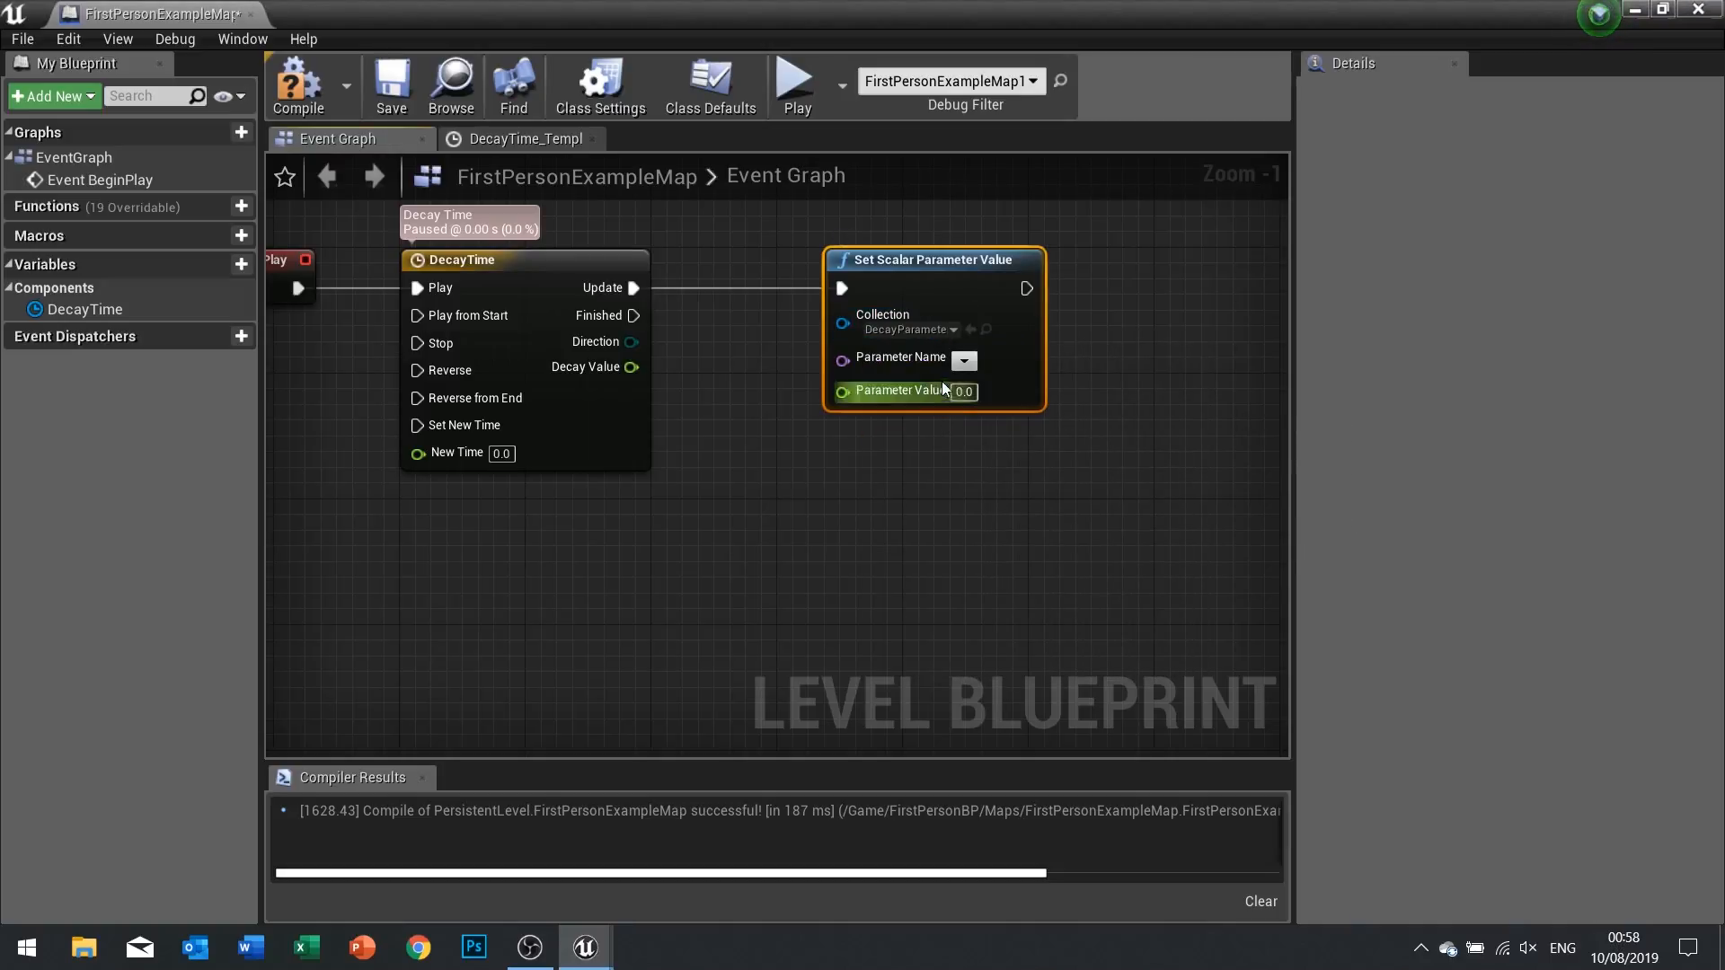
click(964, 360)
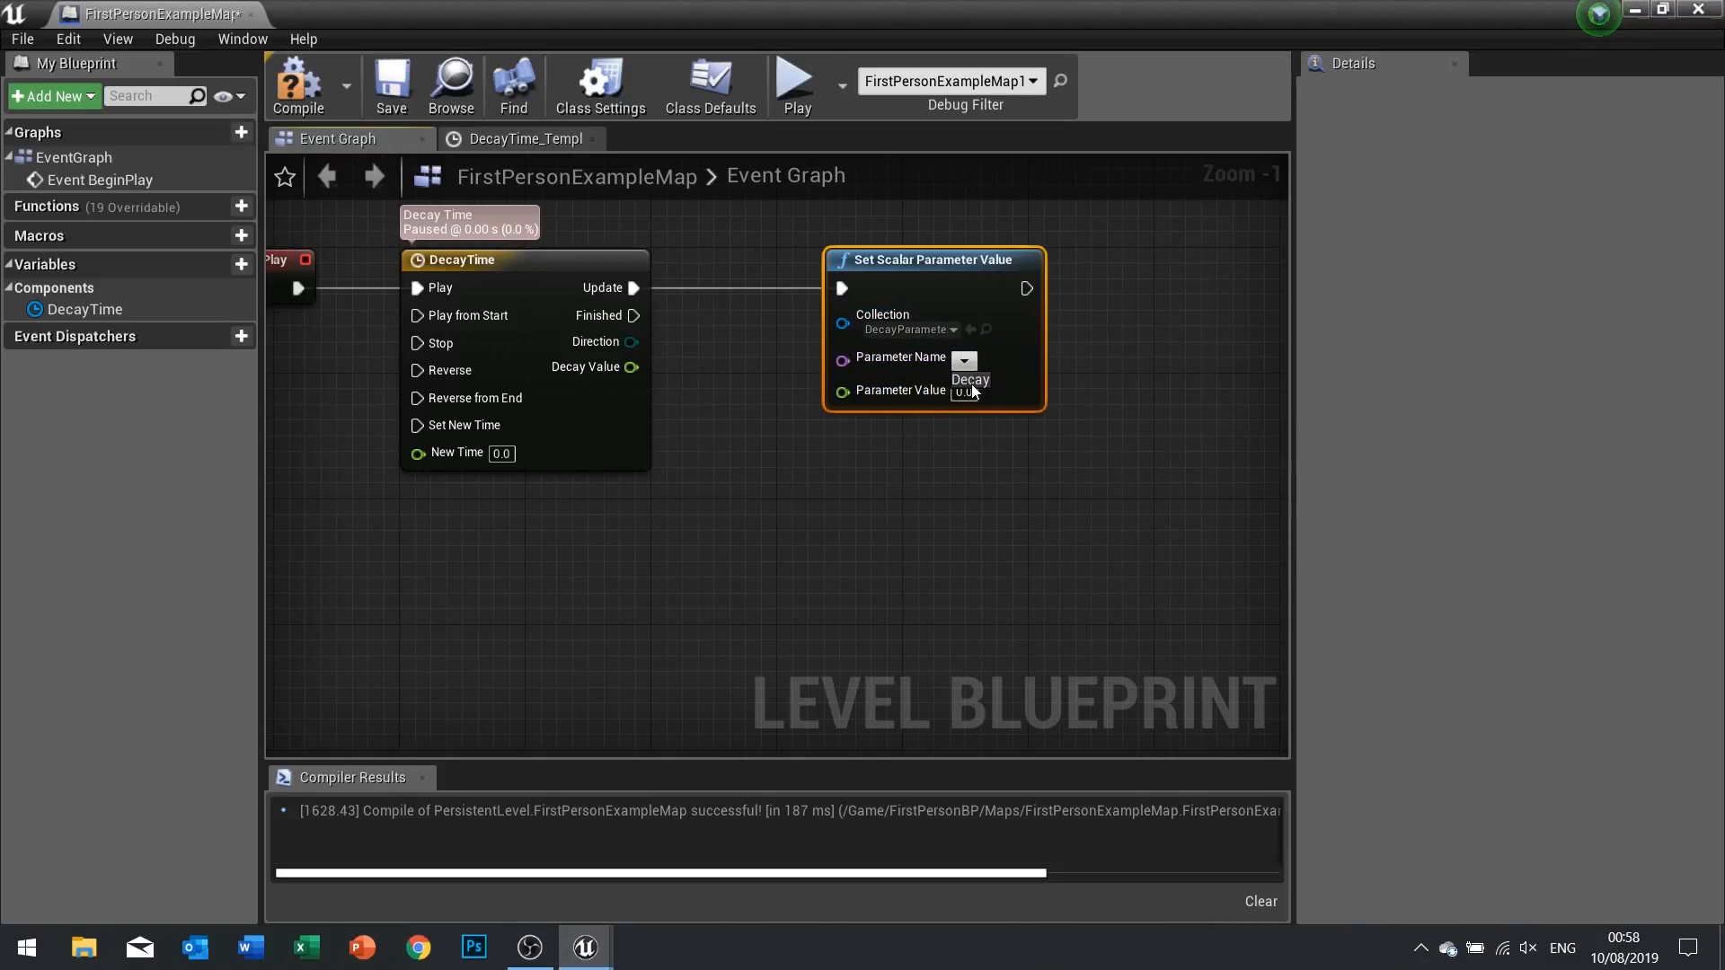
click(972, 385)
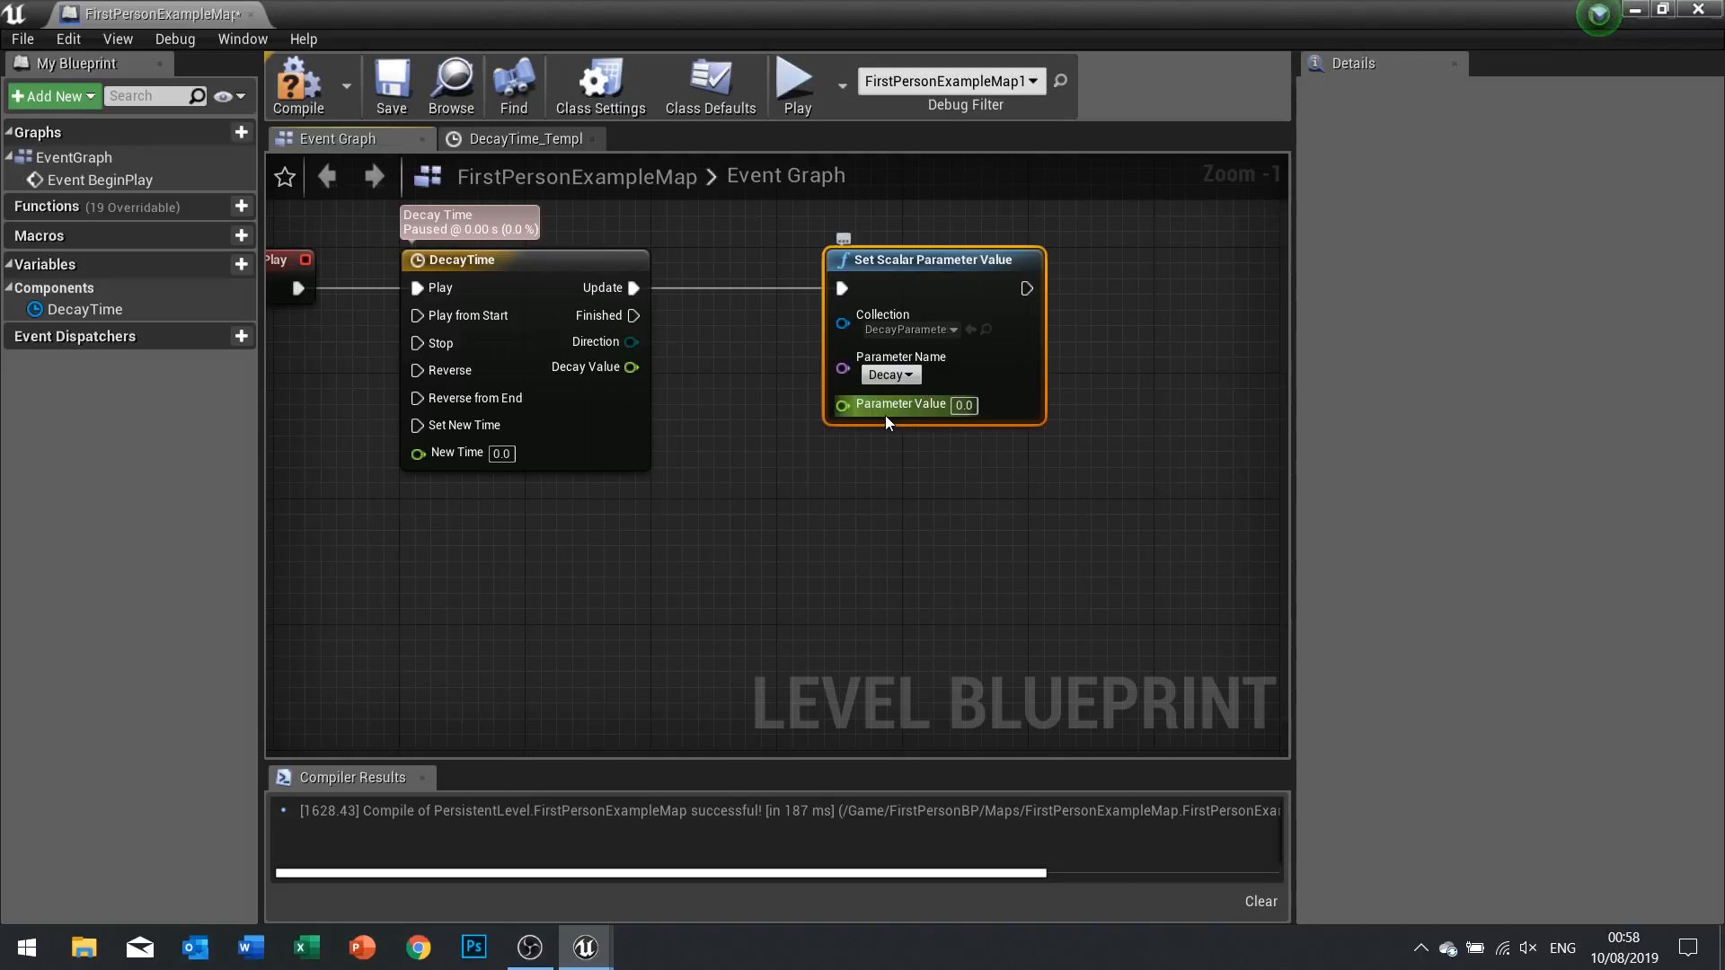
Feed the timeline's Decay Value into Parameter Value, then compile and close the Level Blueprint
drag(846, 406, 622, 370)
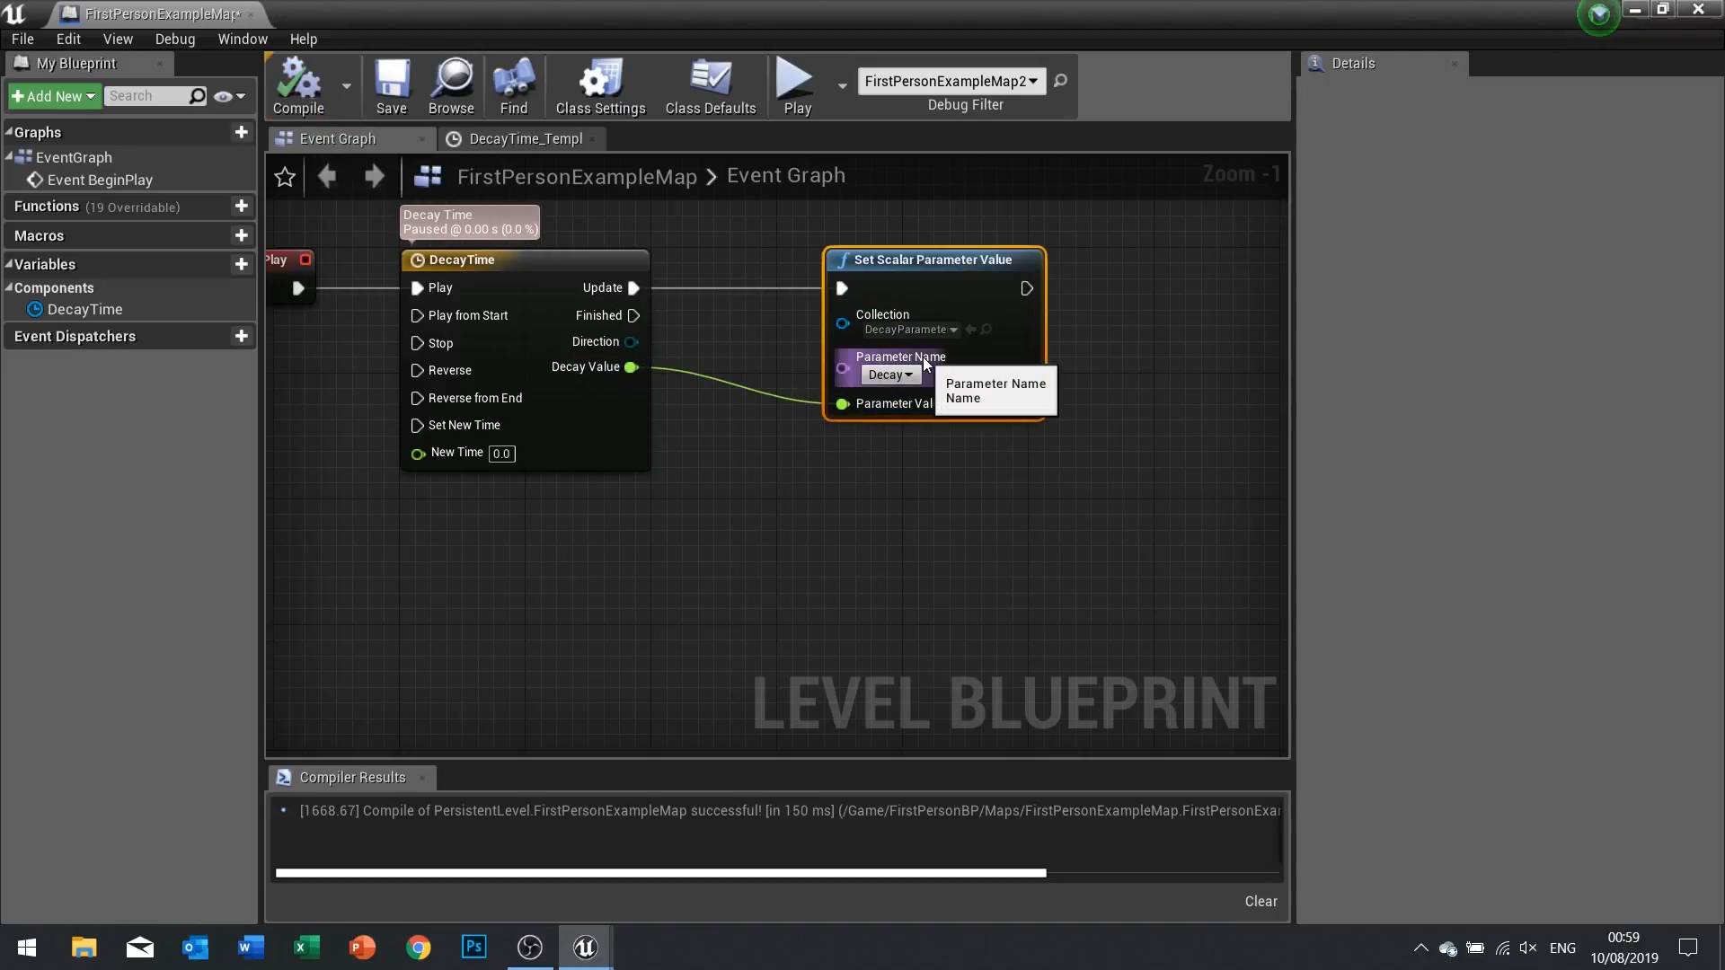
click(1709, 13)
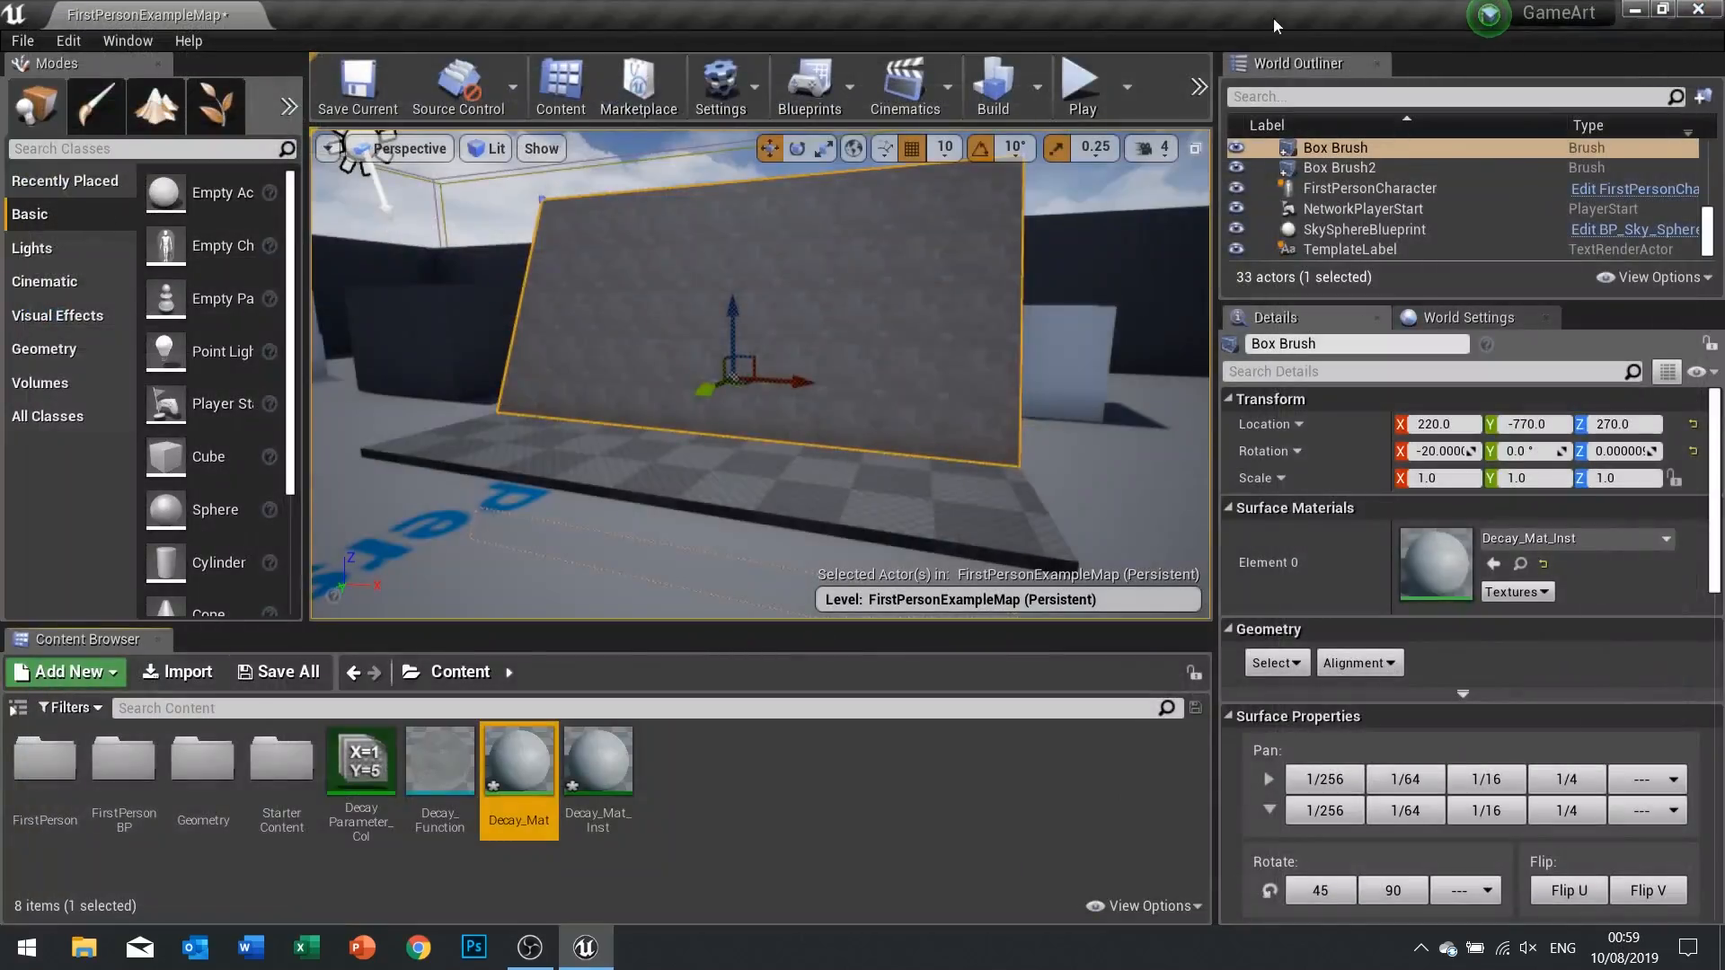
Play the level to watch the decay spread over the angled wall, and stop the session
click(1065, 90)
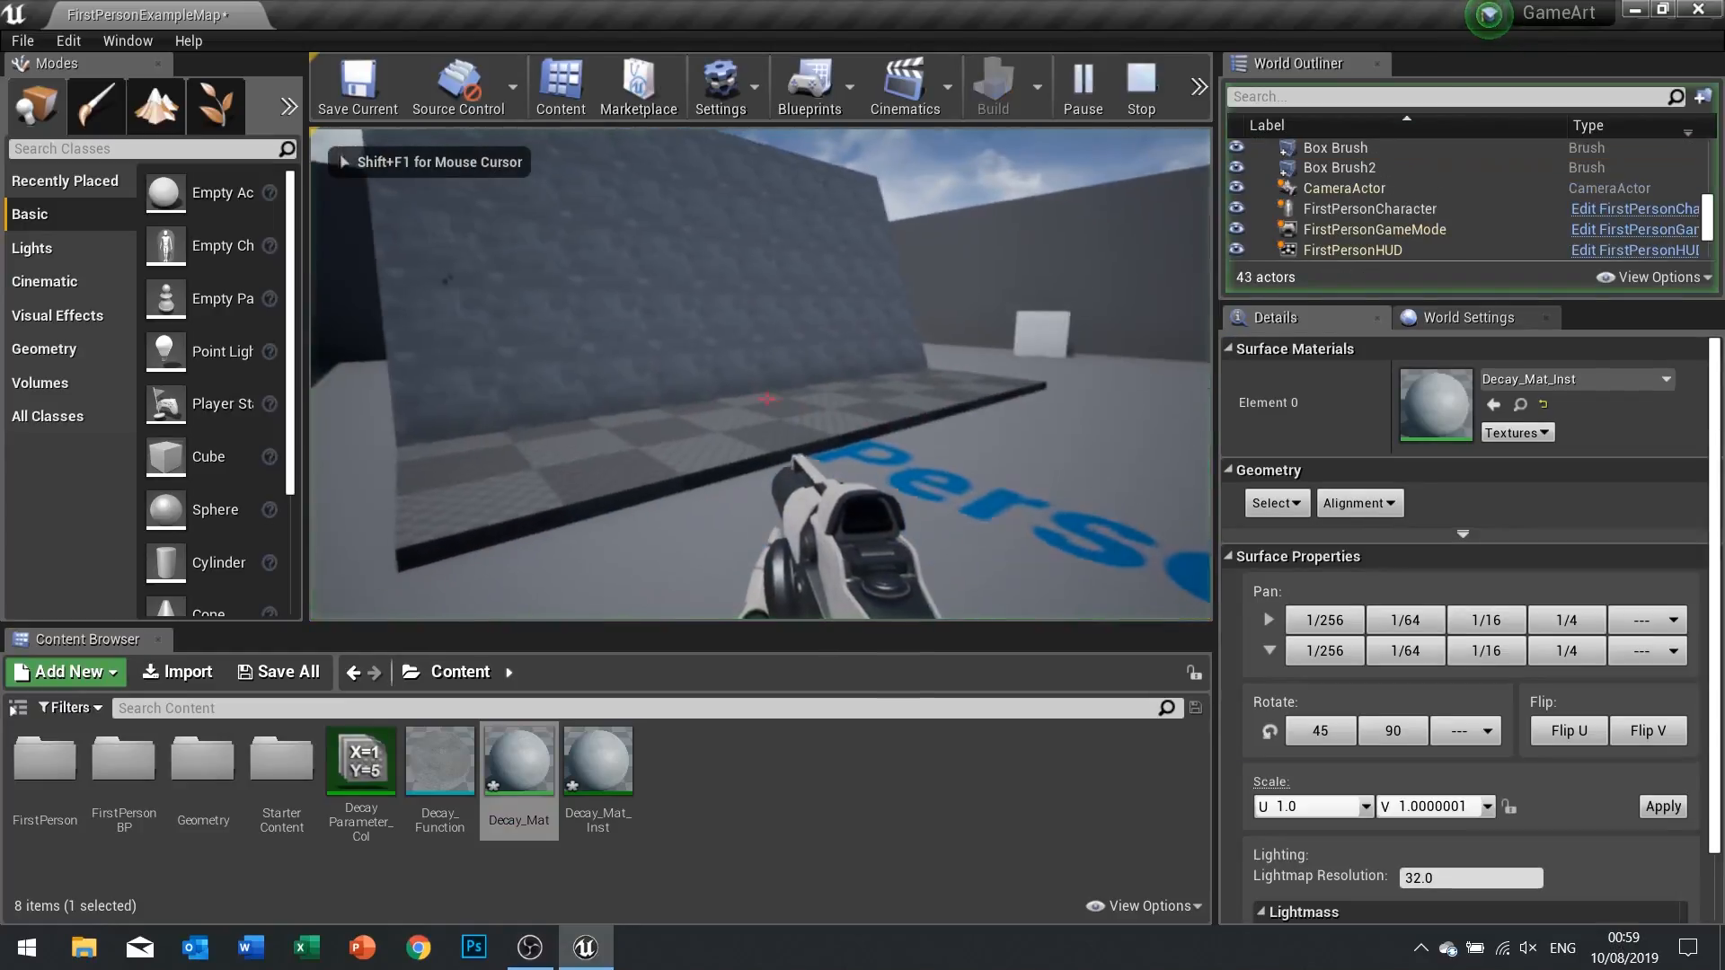
click(766, 399)
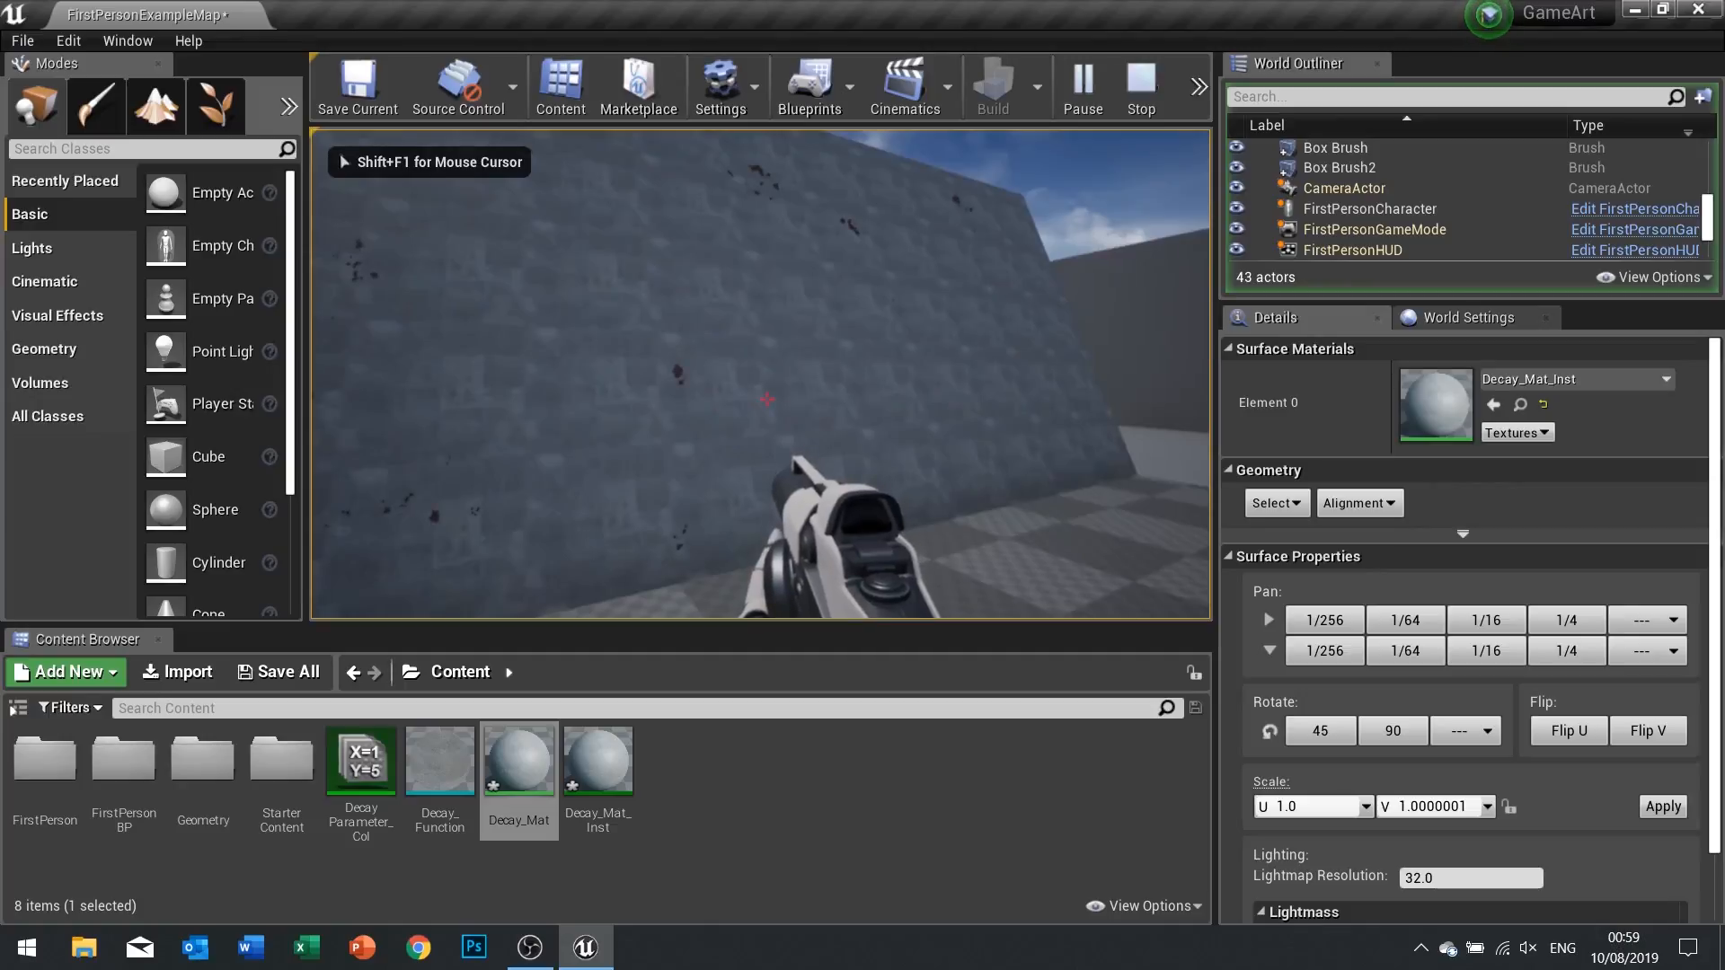
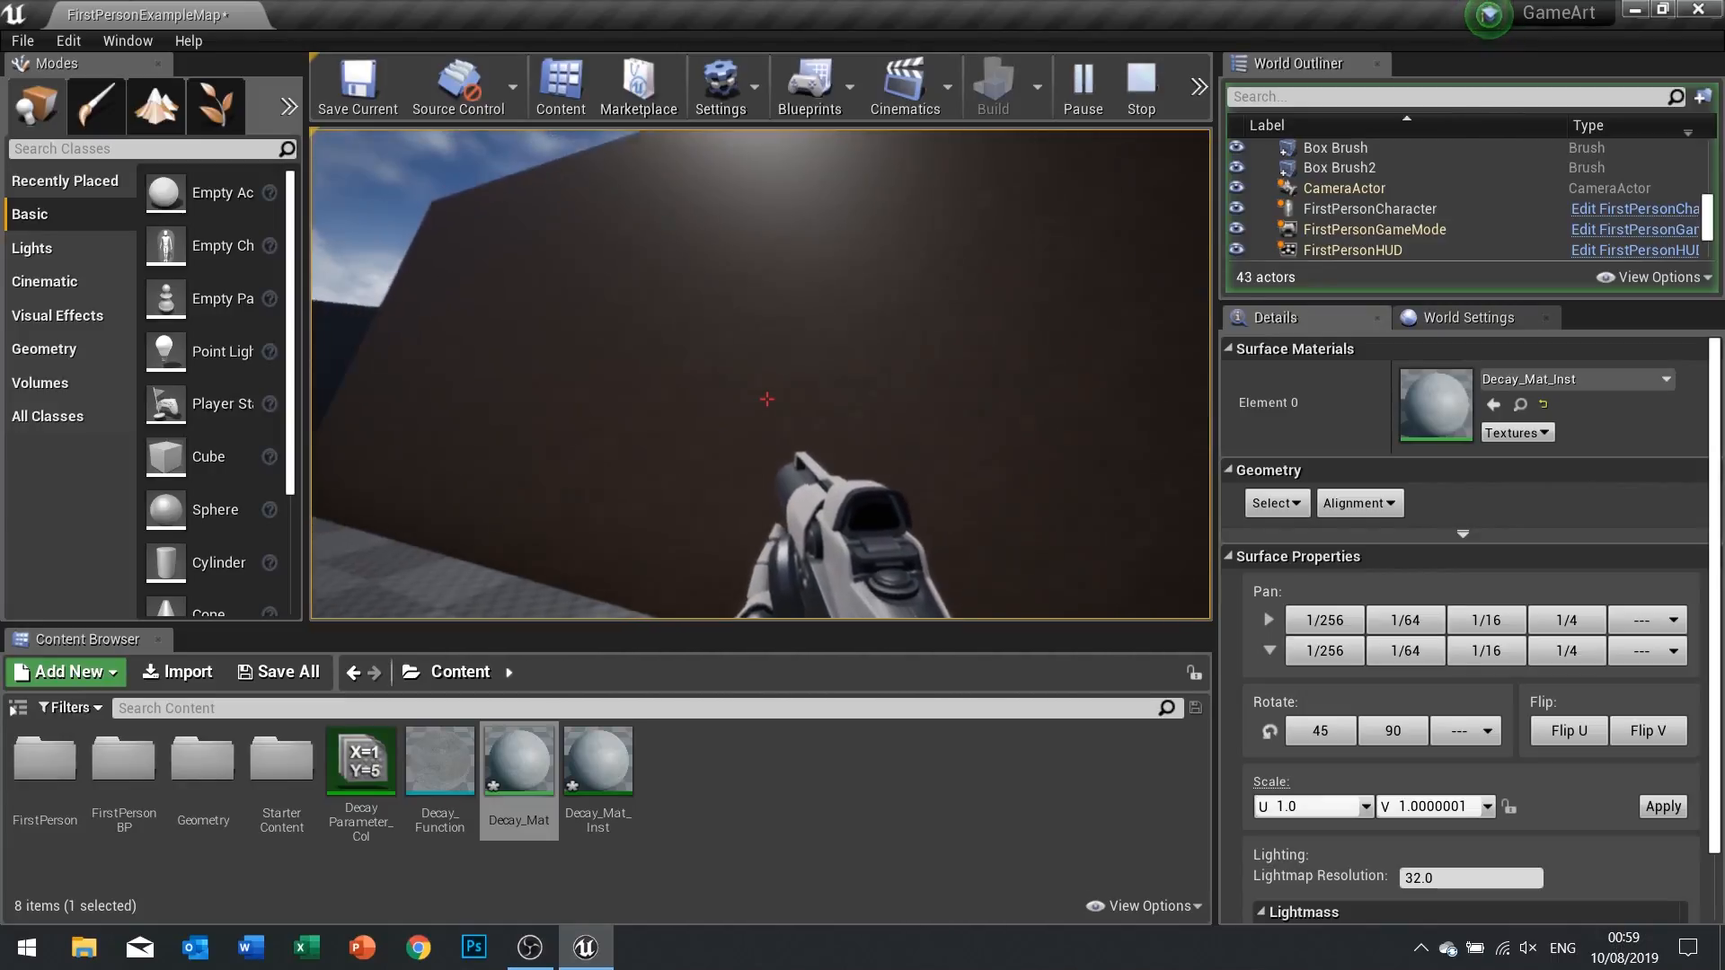
key(Escape)
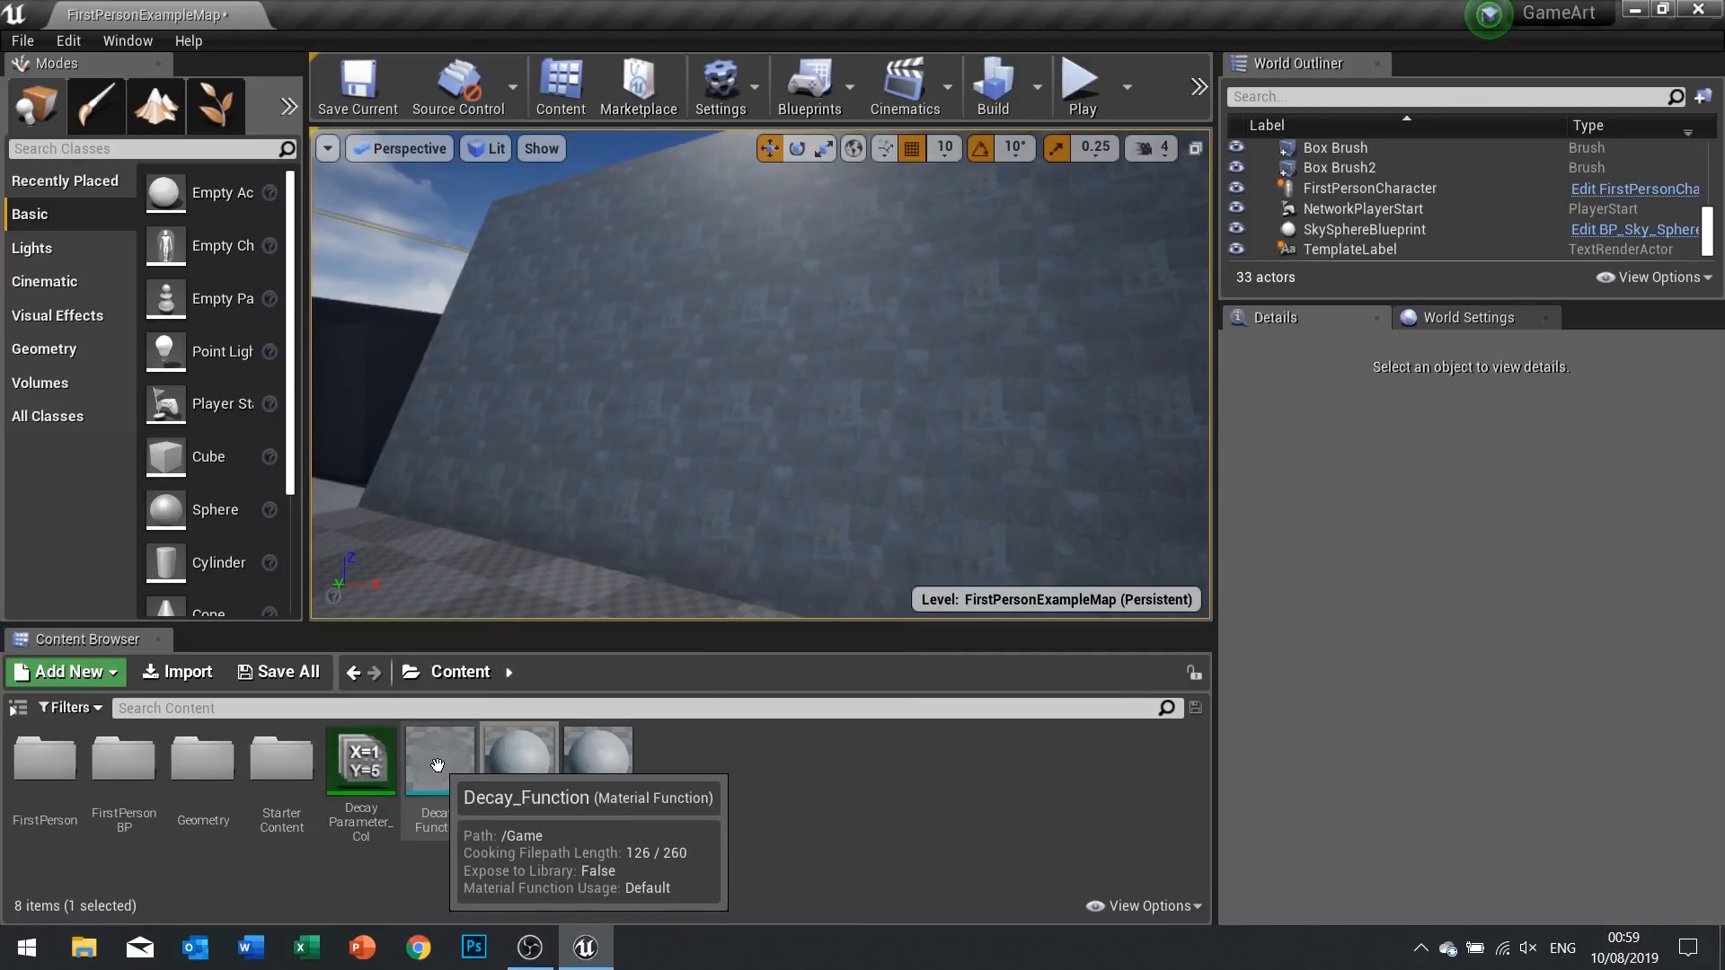
In Decay_Mat, set the constant feeding TextureSize to 20, apply the change and close the material
double_click(519, 763)
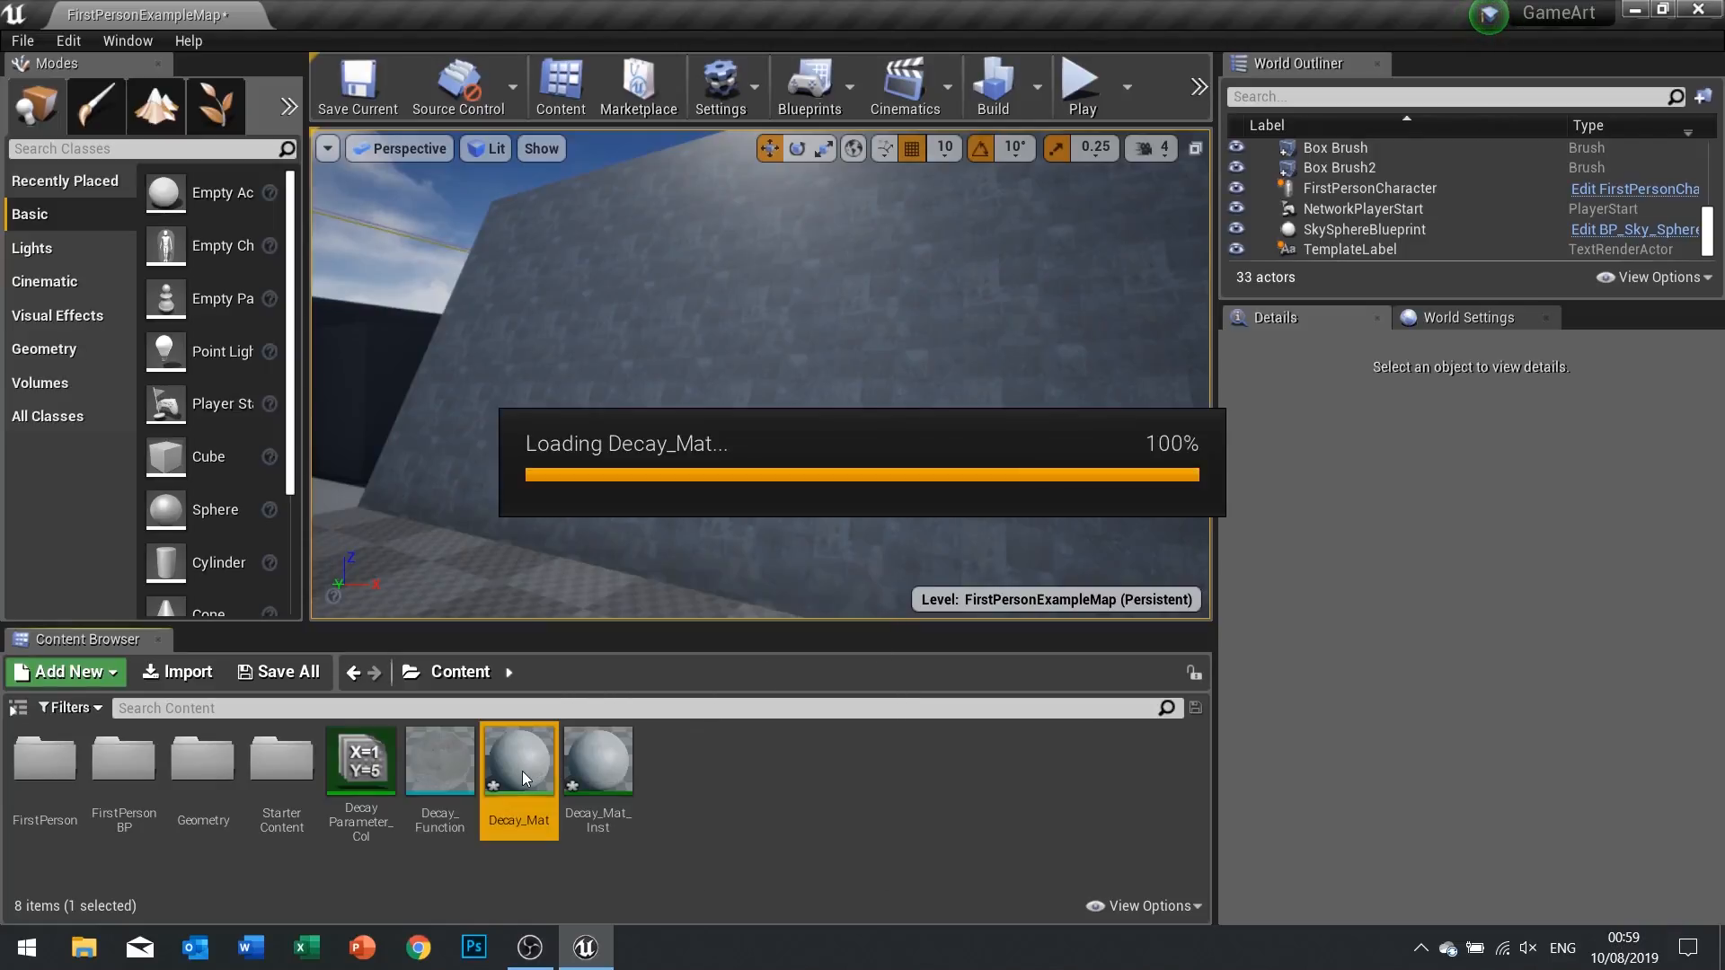
right_drag(530, 522, 1152, 454)
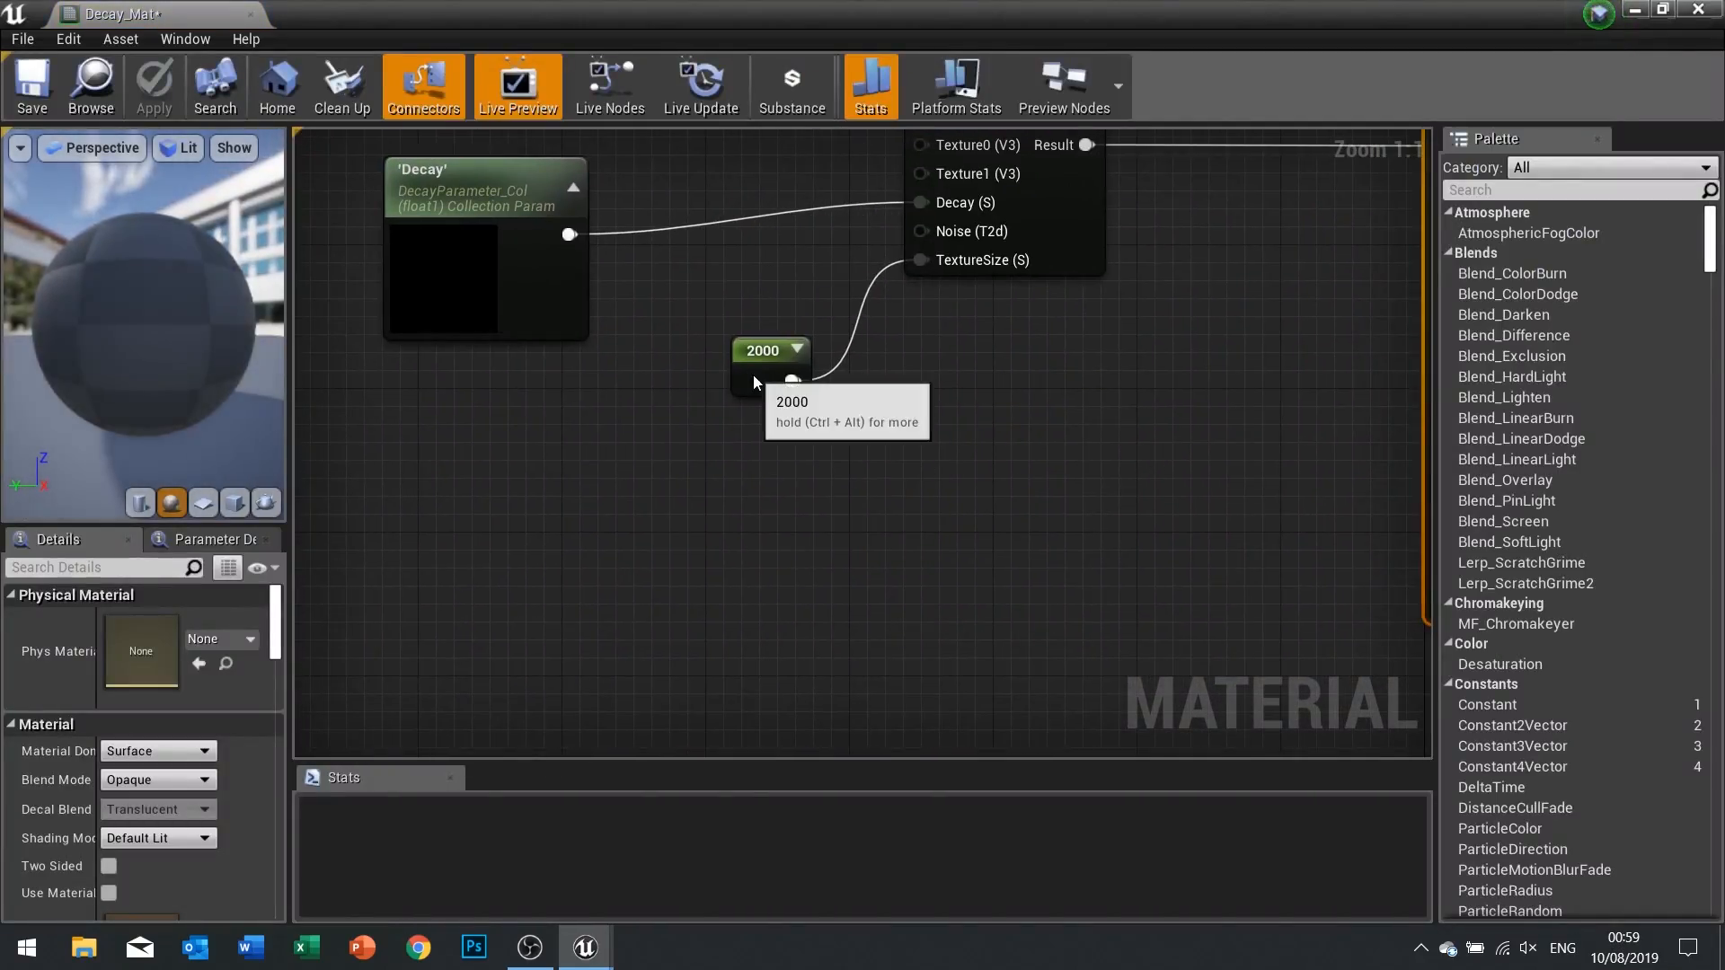
click(746, 400)
click(144, 619)
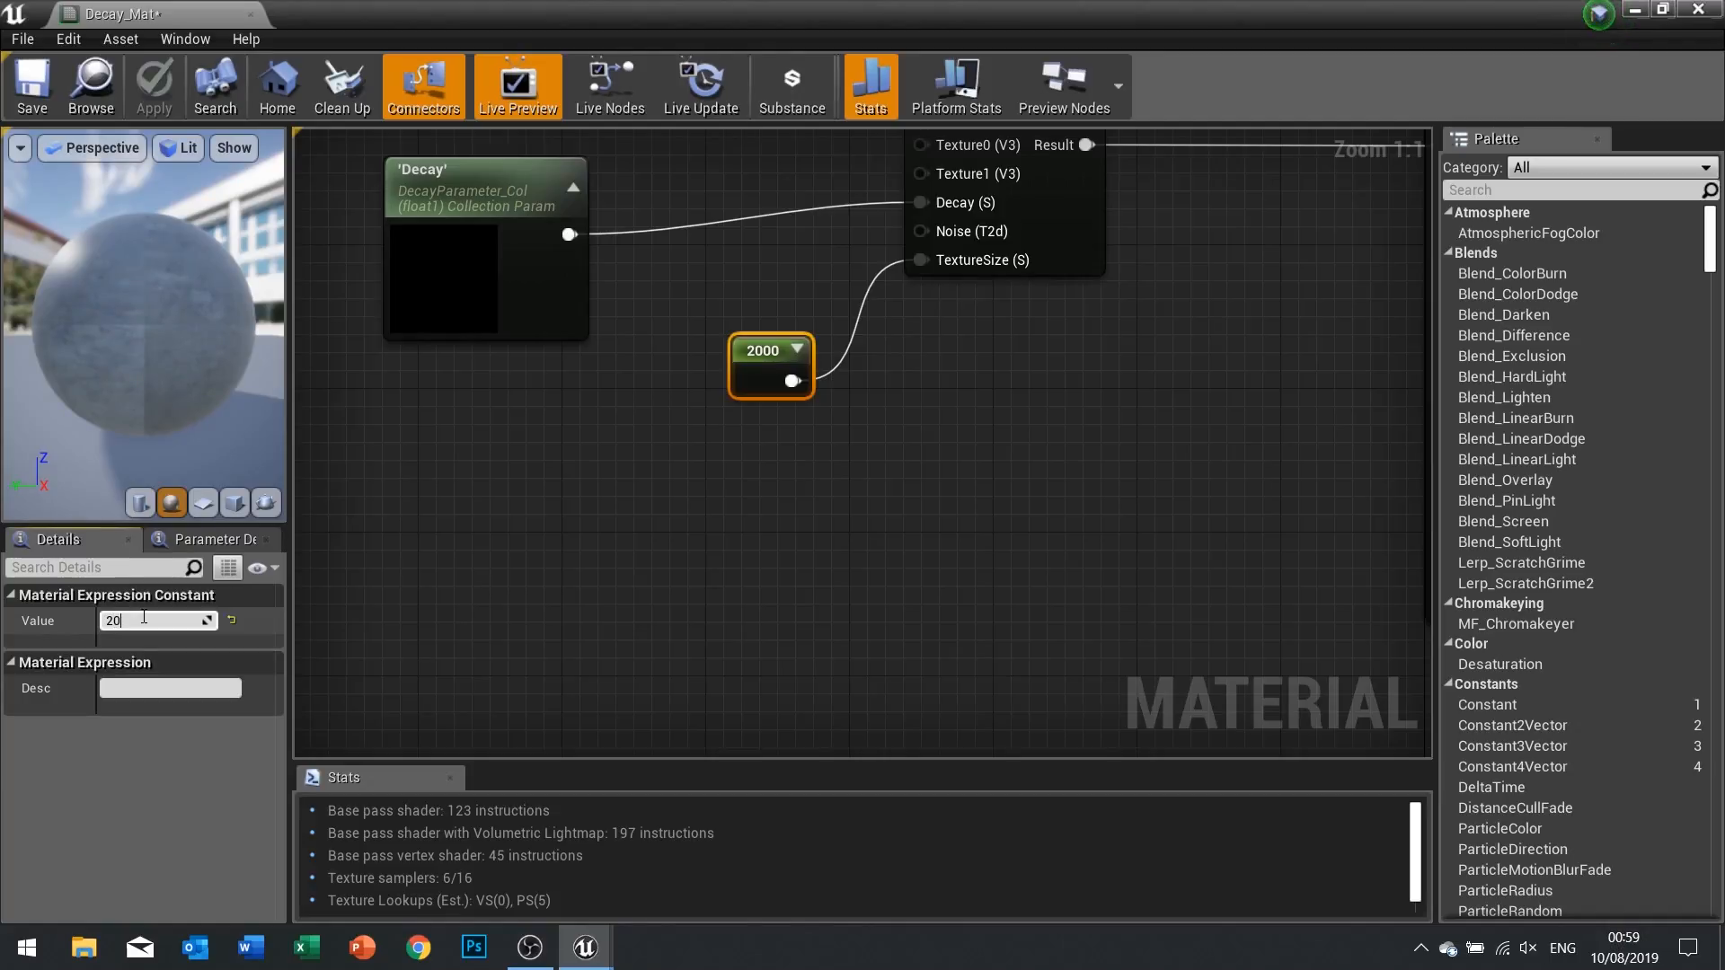
key(Return)
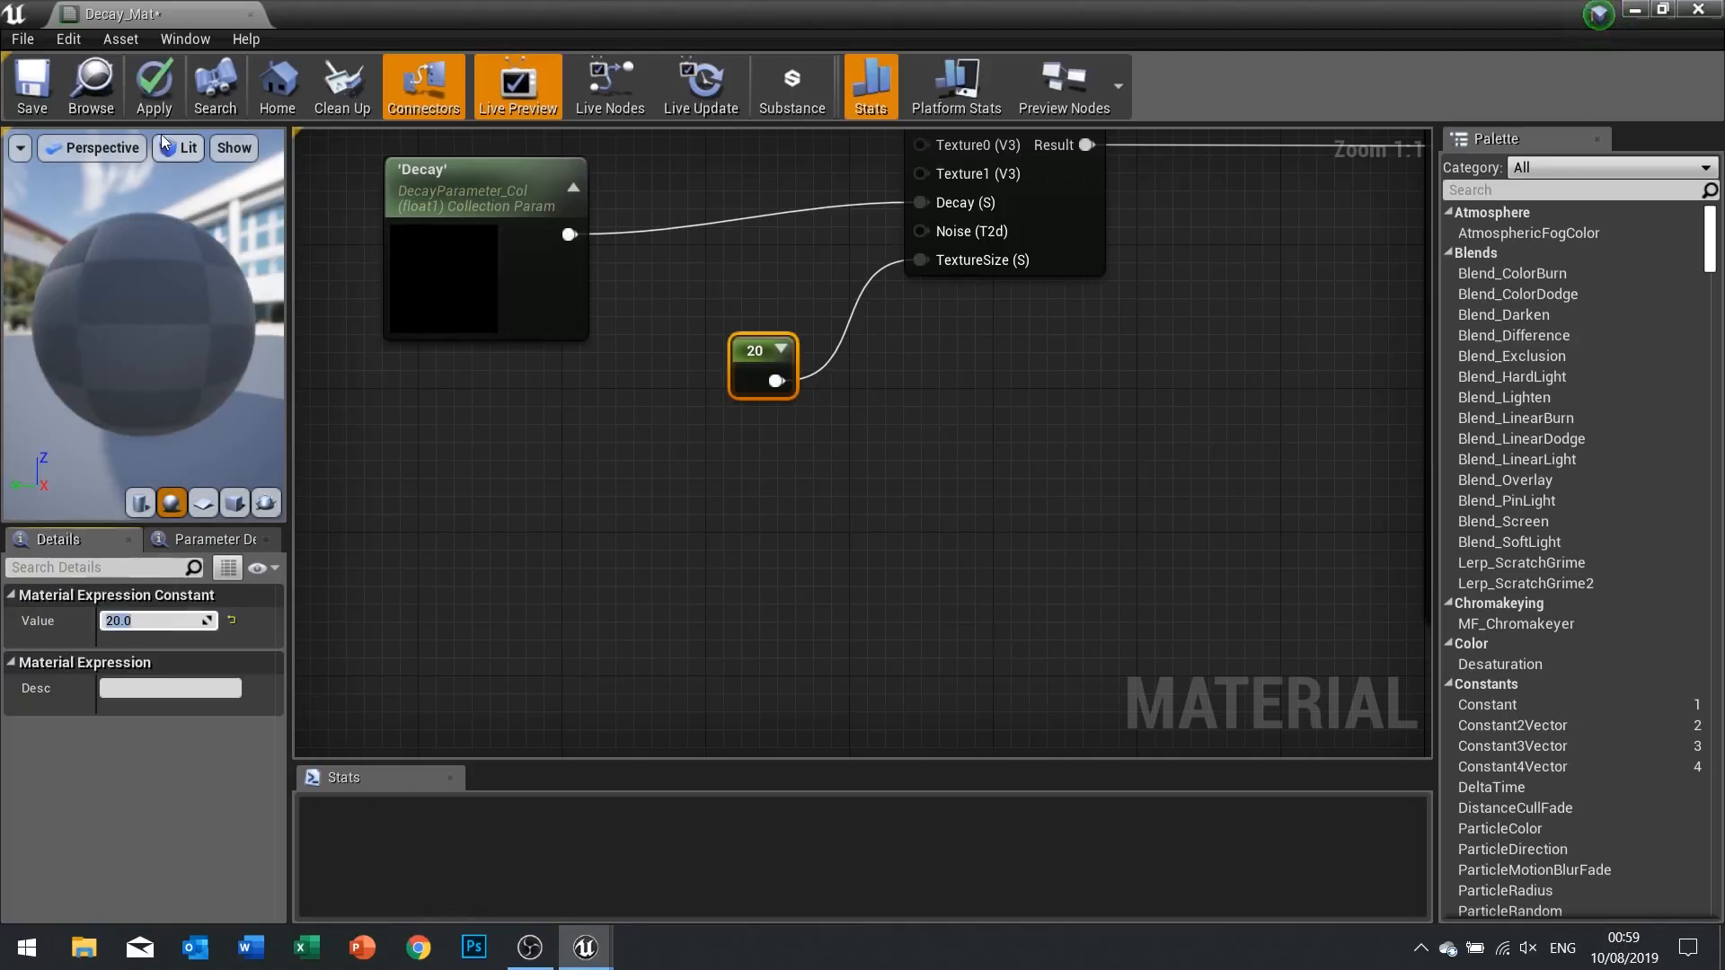
click(158, 94)
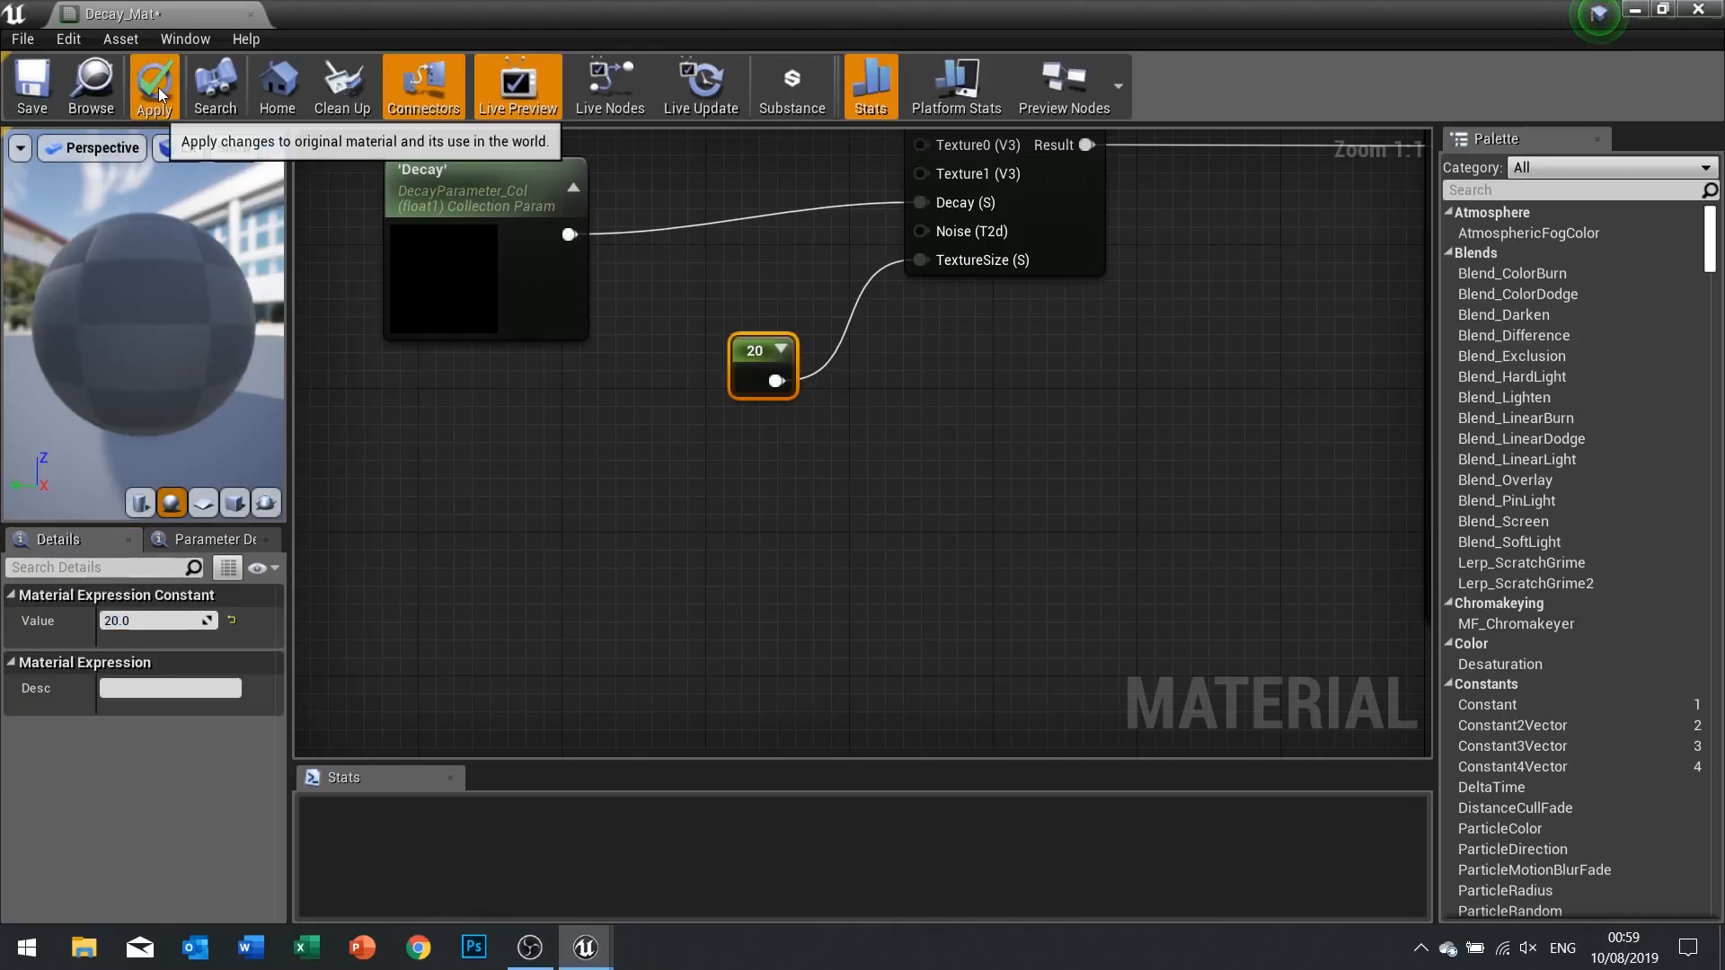
click(1707, 15)
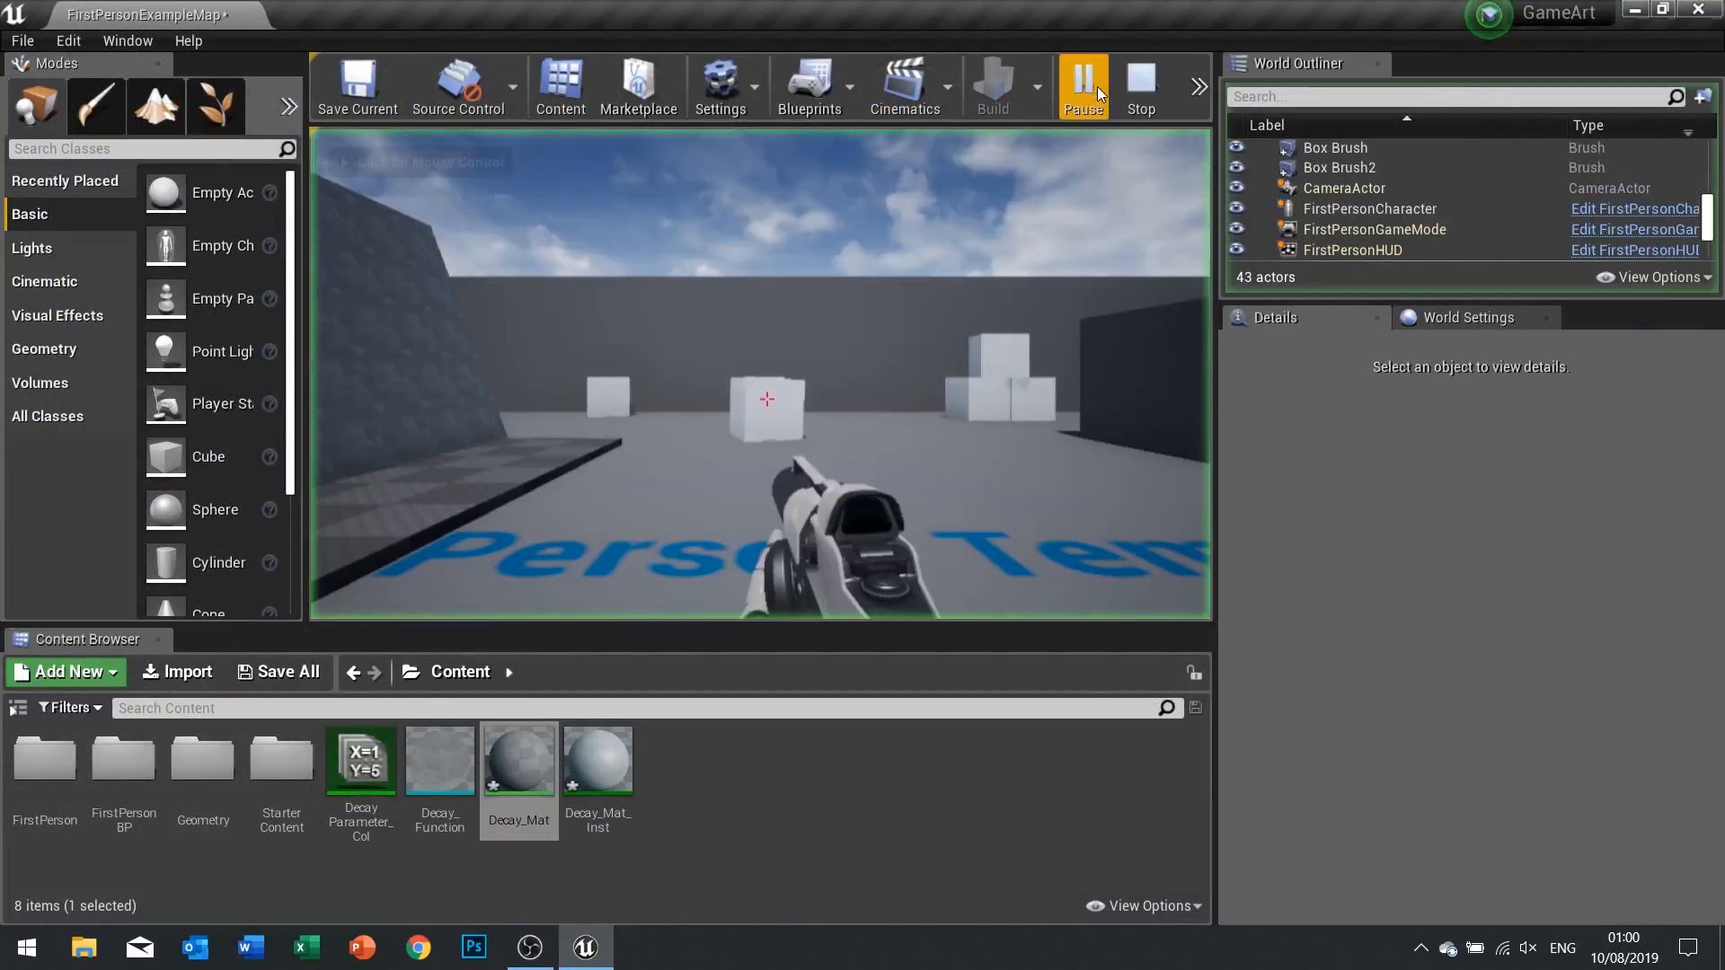
Play the level again to check the wall's decay with the smaller texture size, and end the session
click(1083, 86)
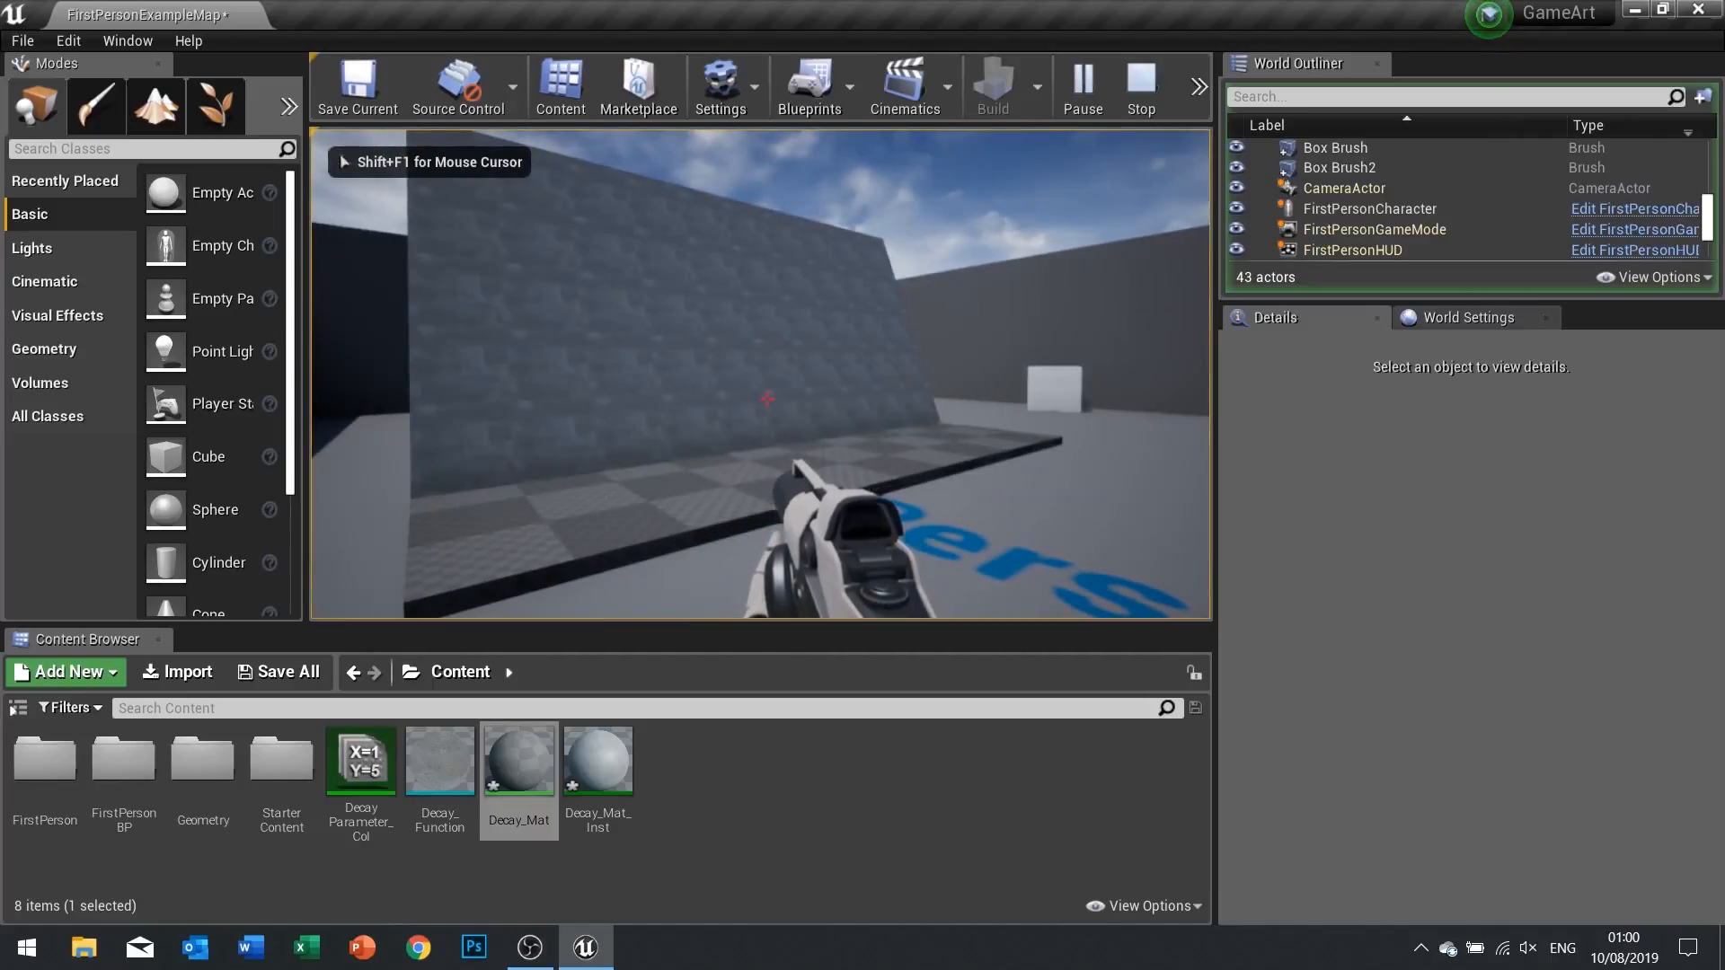
key(w)
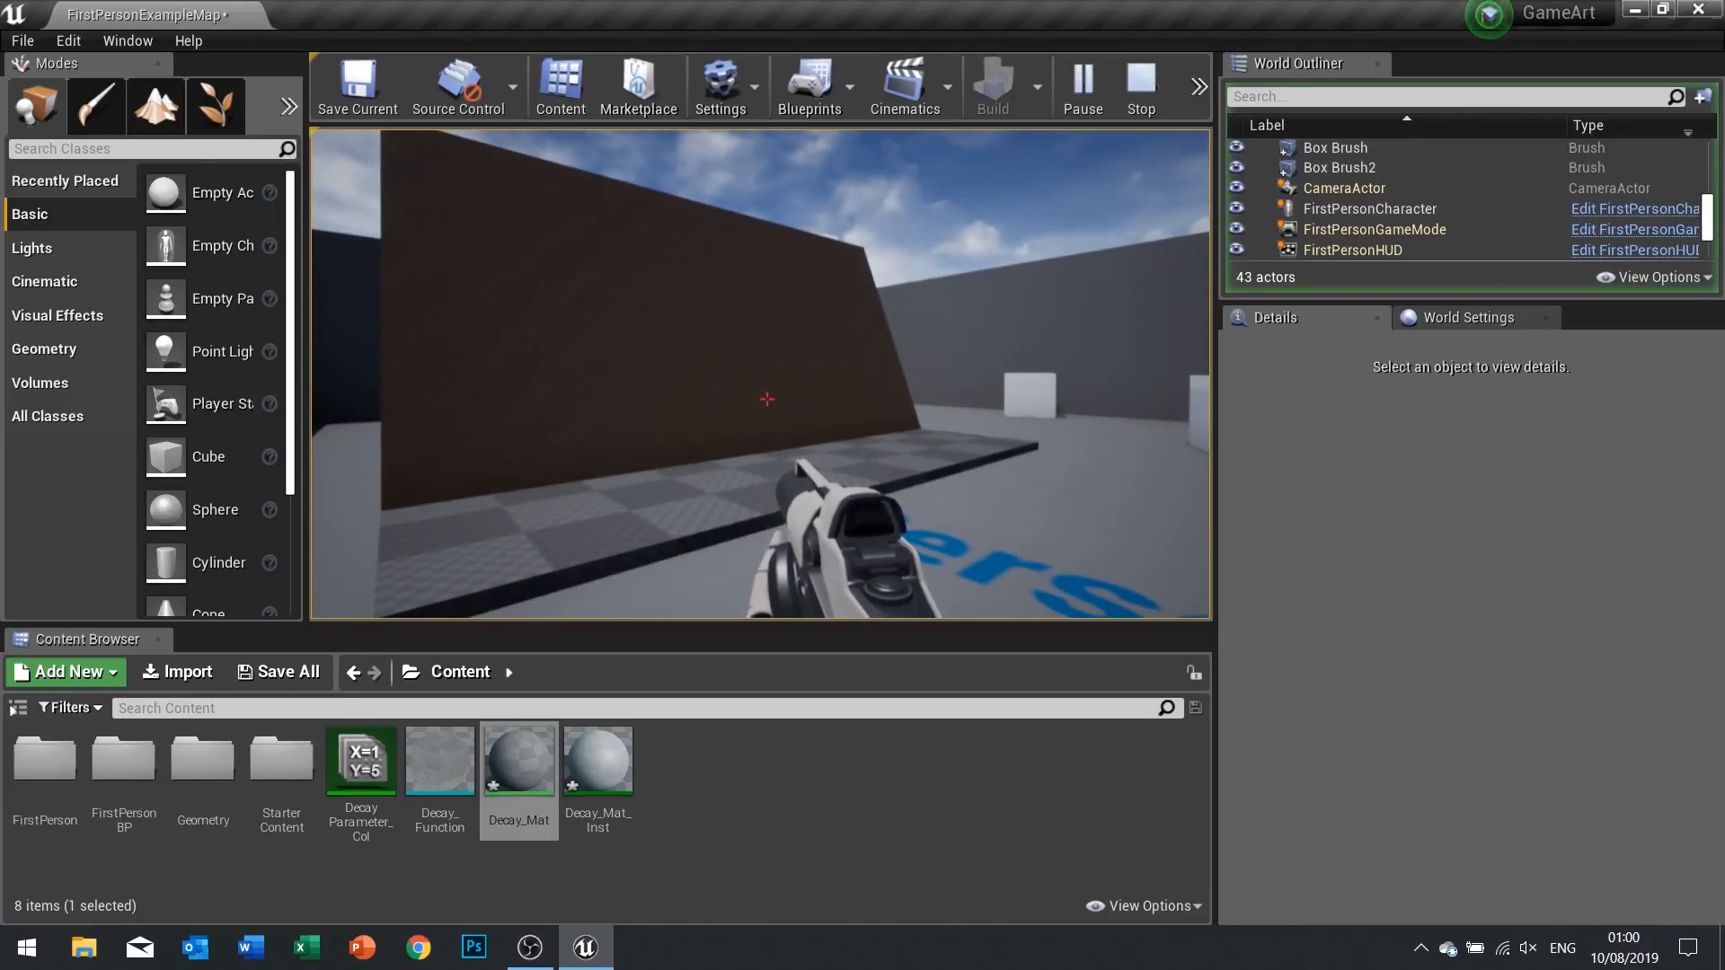
key(Escape)
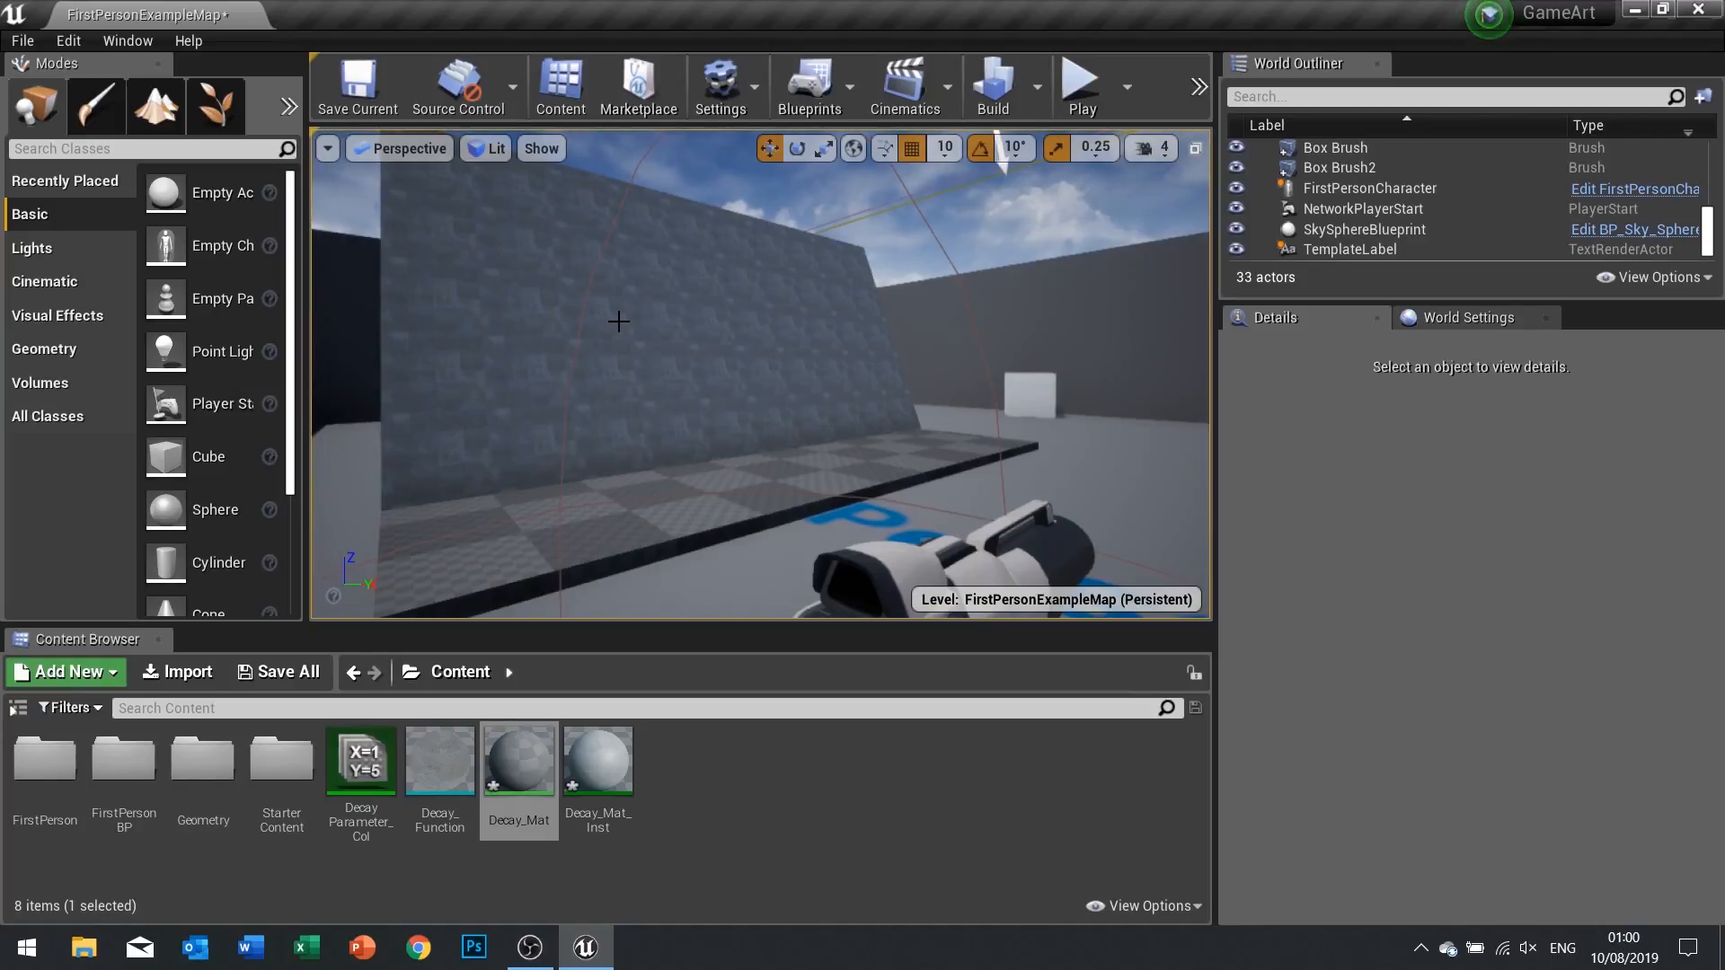
Reopen Decay_Mat, set the constant feeding TextureSize to 2000 and apply the change
double_click(519, 761)
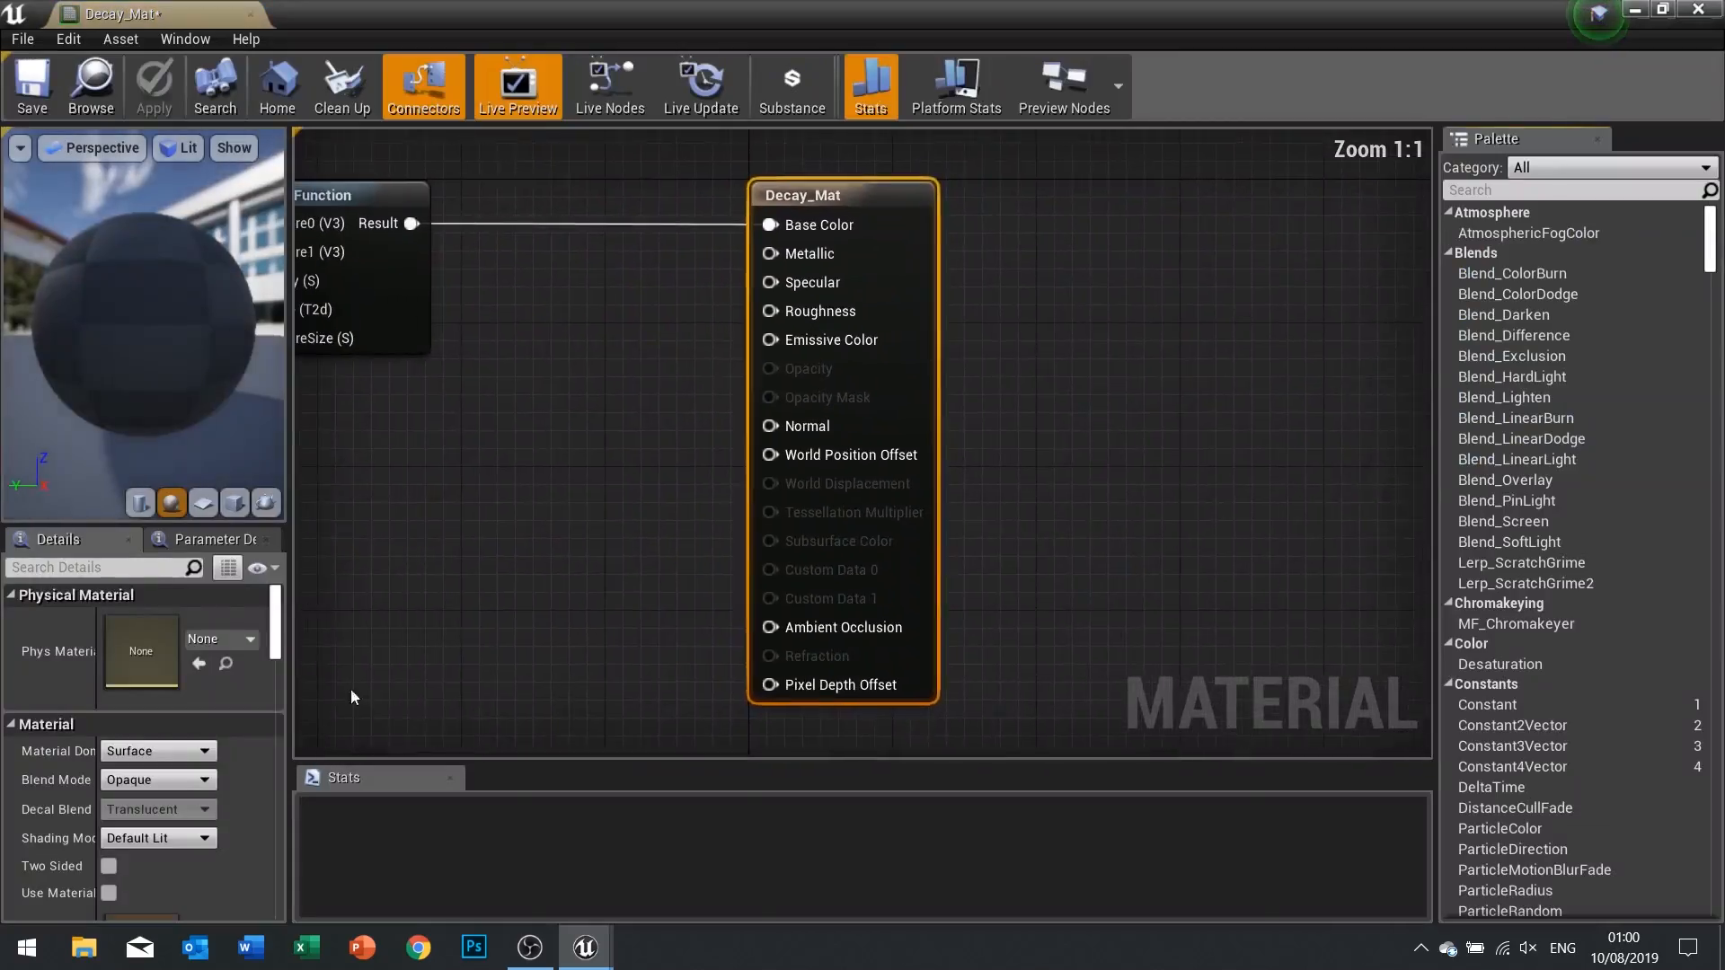
right_drag(408, 408, 748, 472)
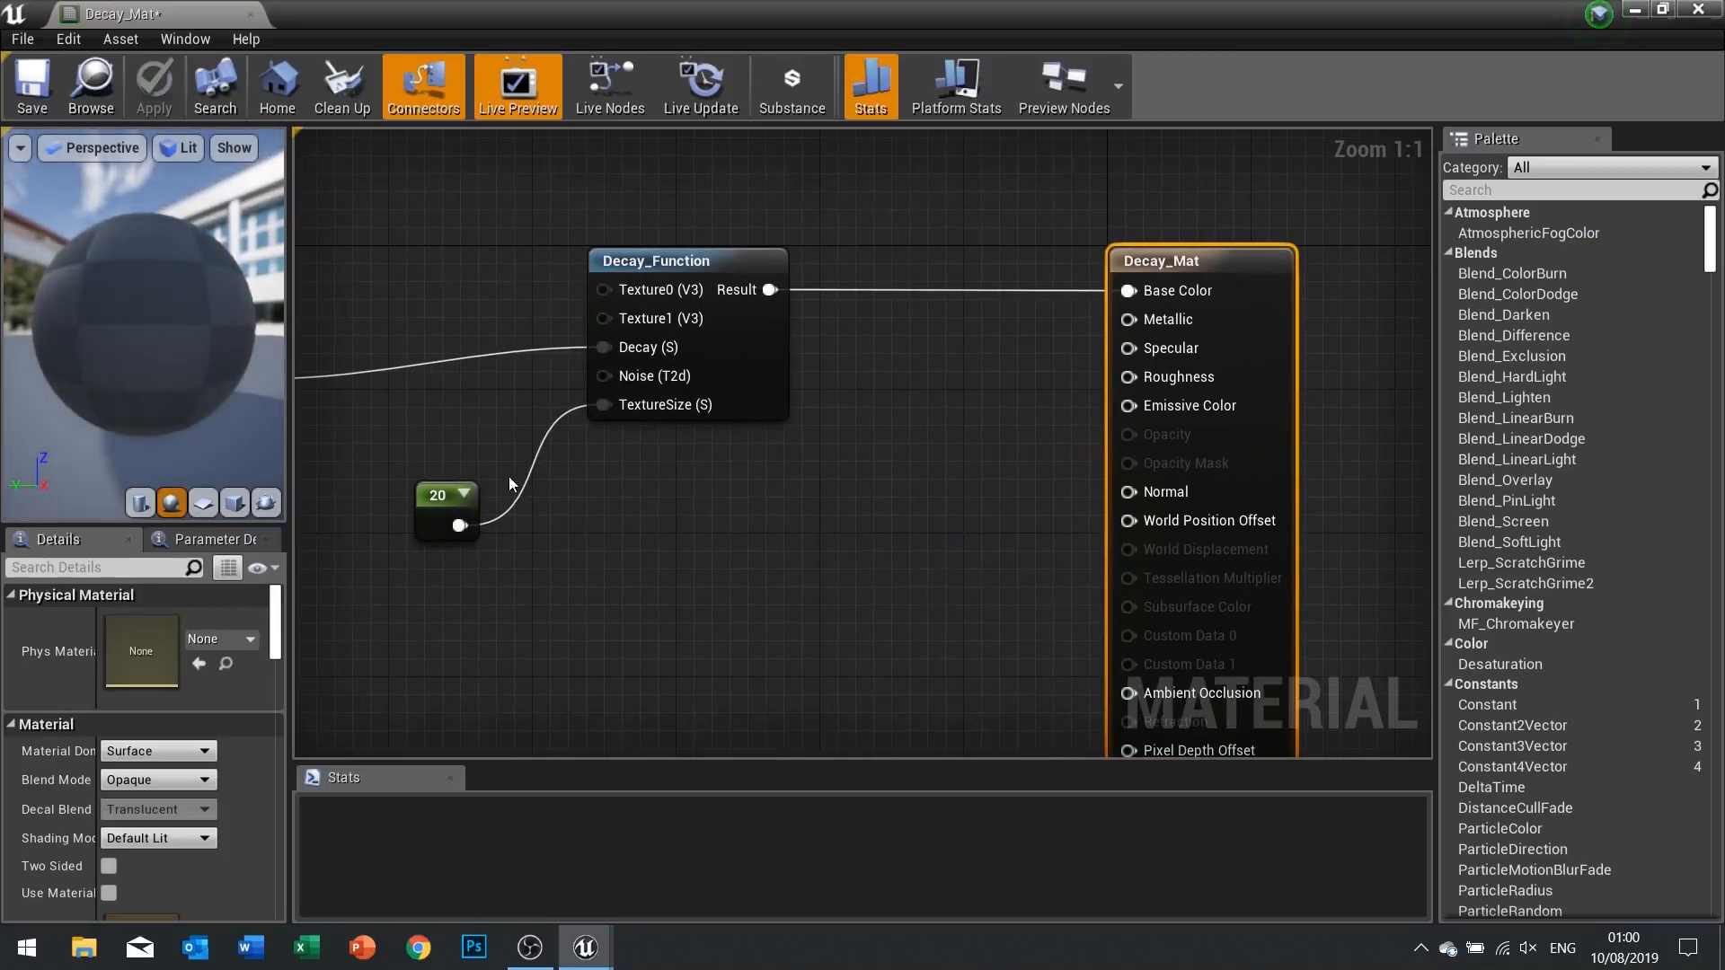
click(438, 500)
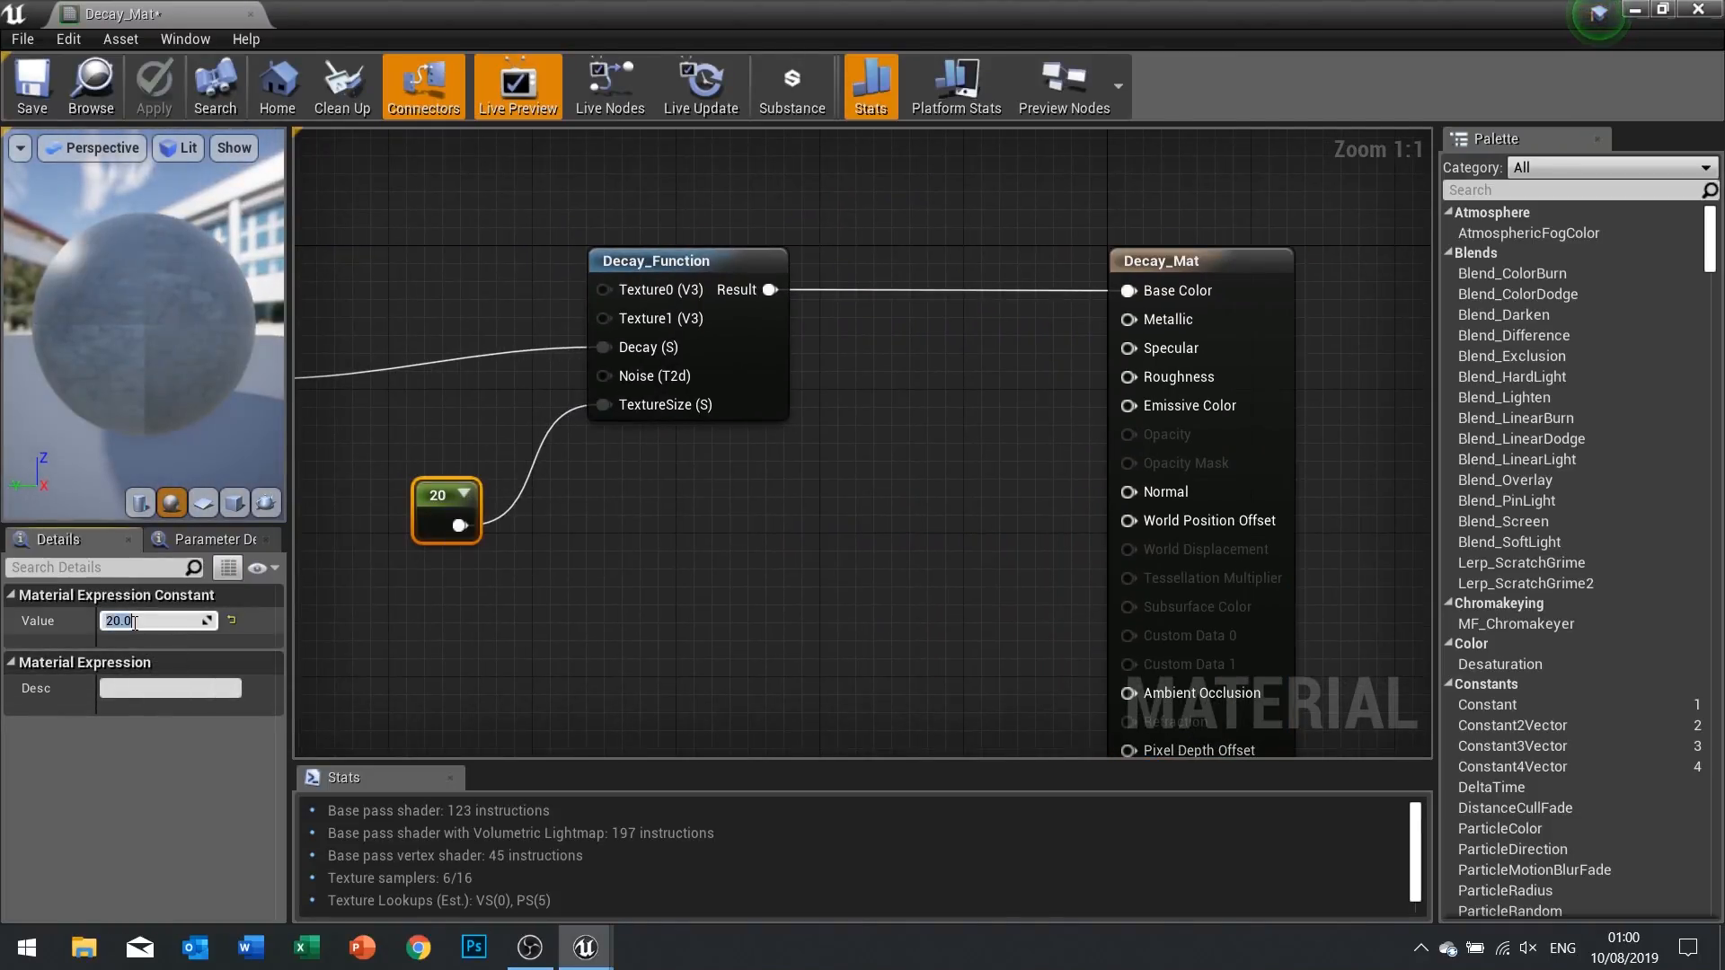
key(Return)
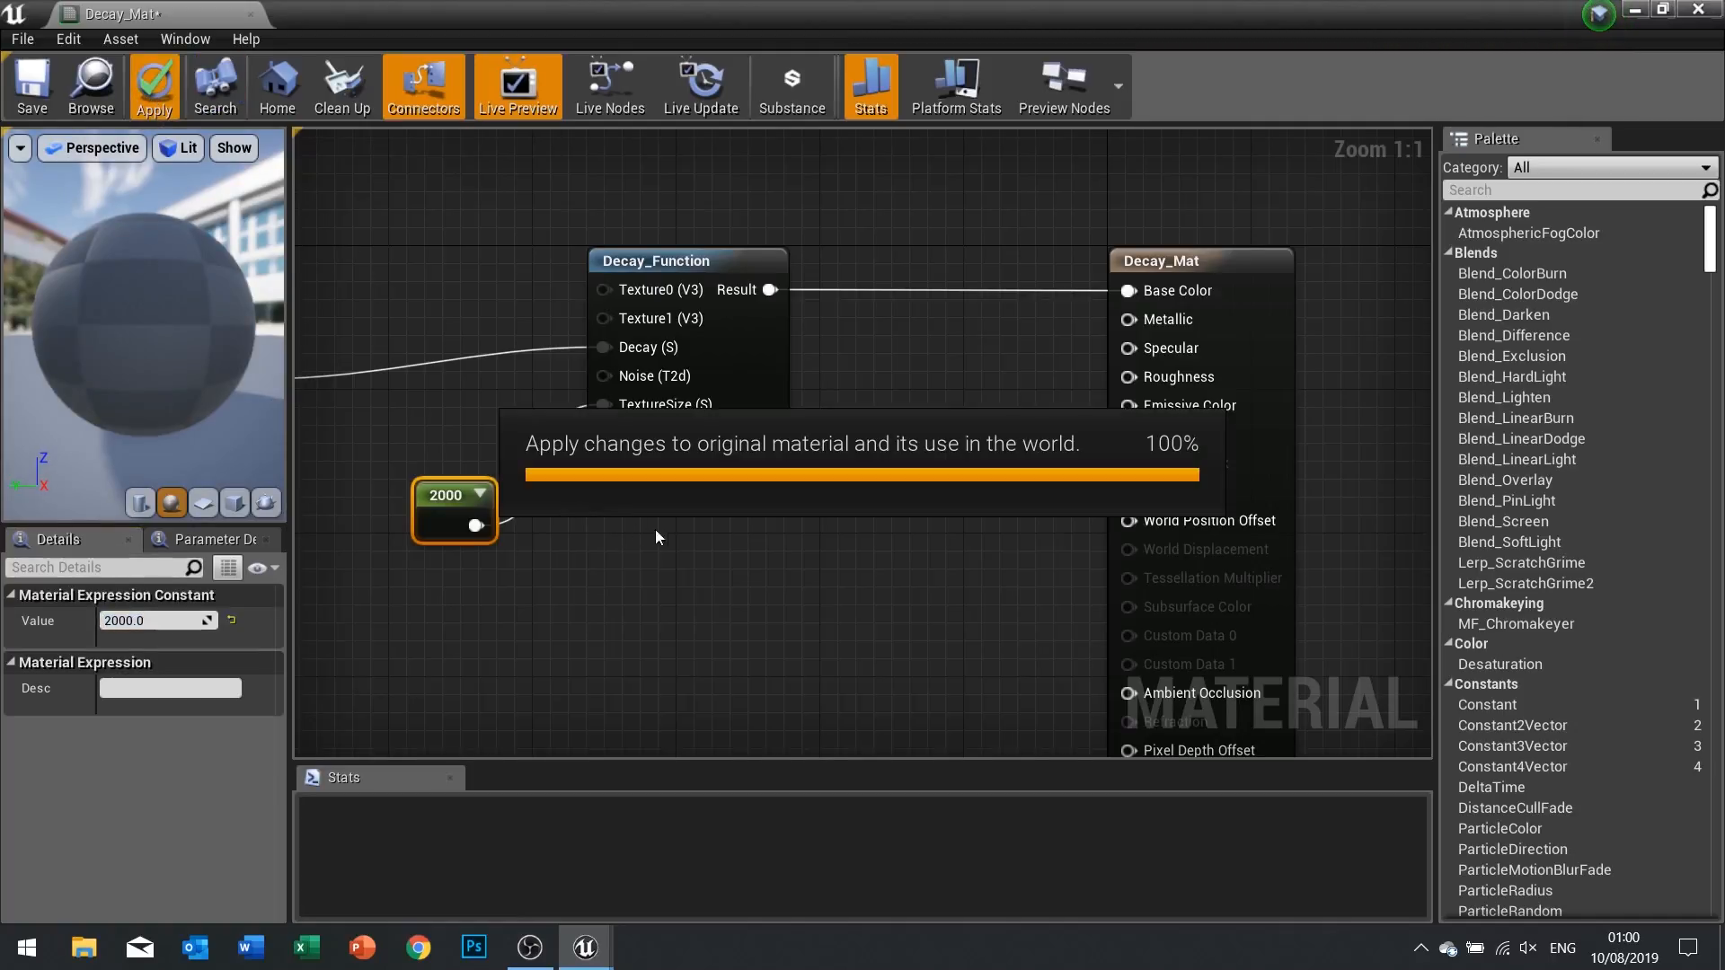
Duplicate the Decay_Function node, place the copy below the original and connect its Result to the material's Normal input
drag(595, 209, 838, 514)
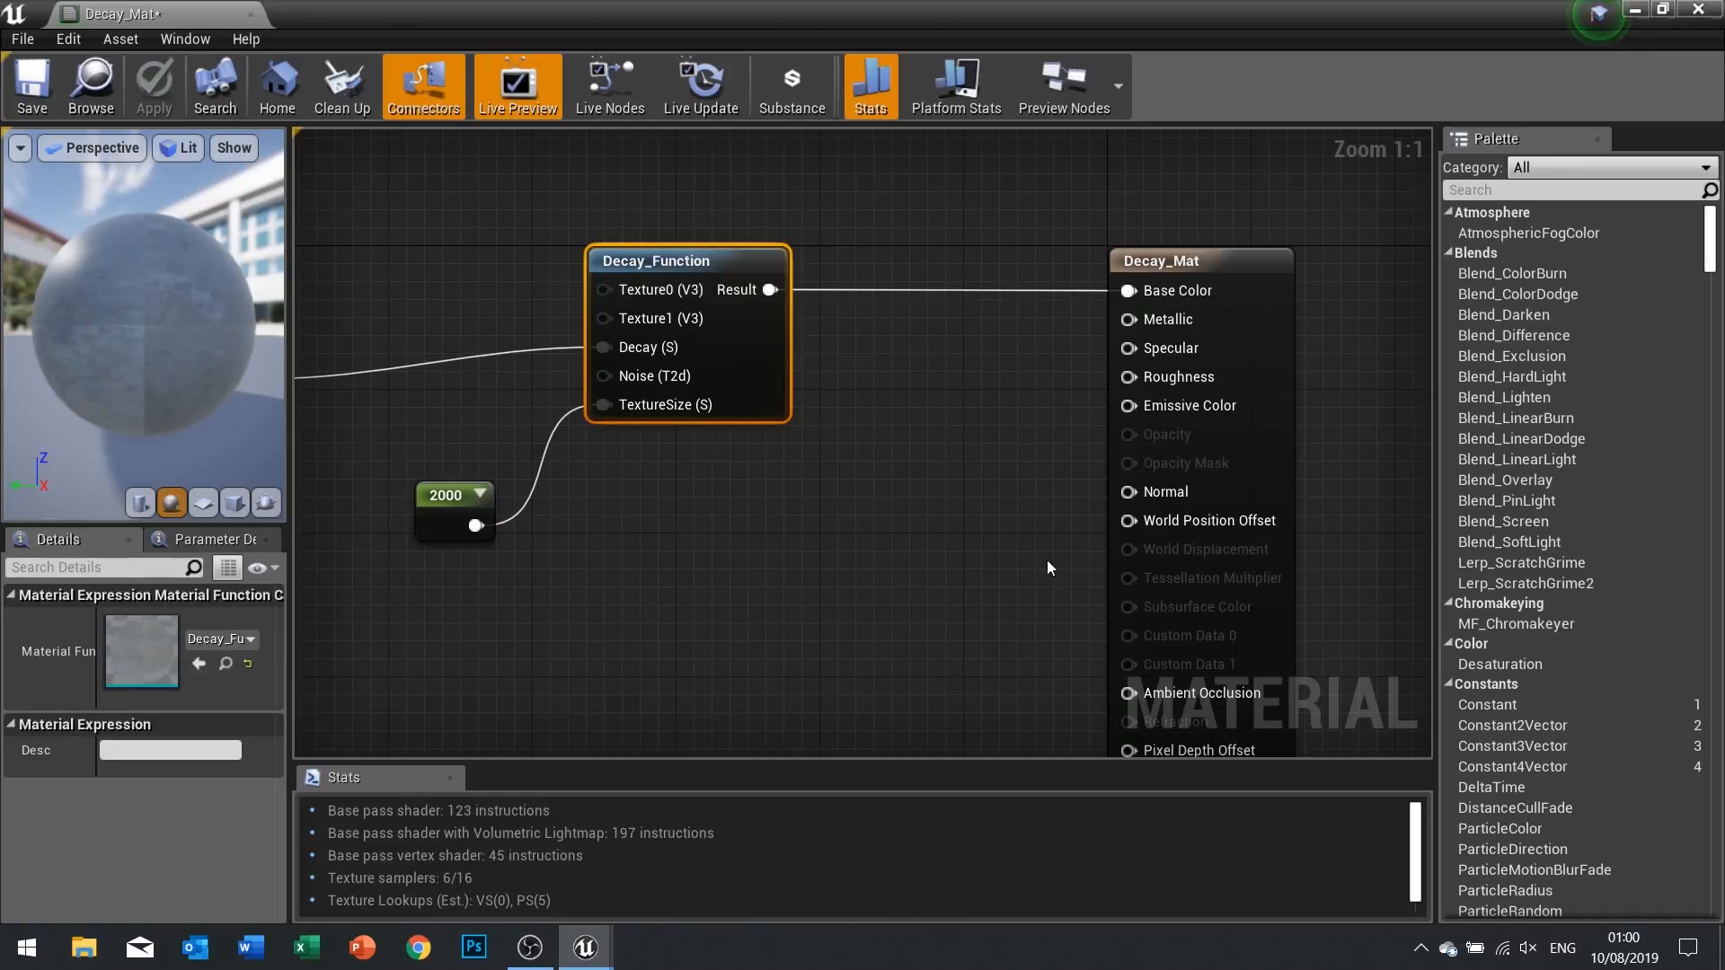
right_drag(1048, 564, 934, 471)
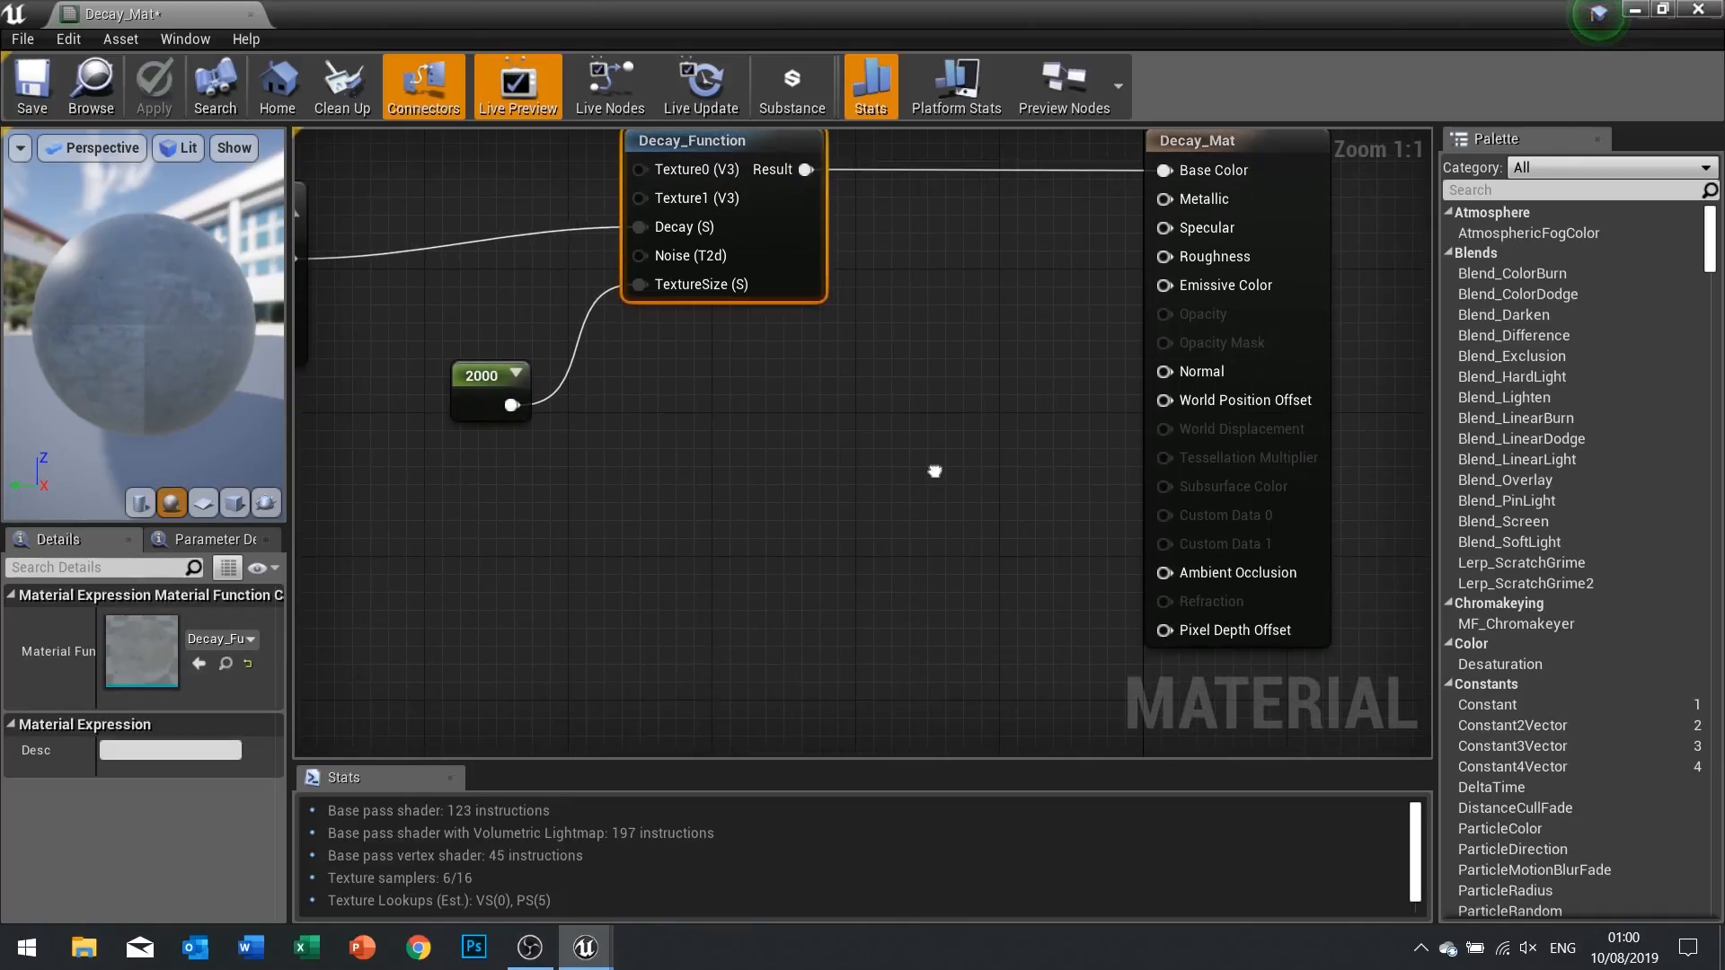
right_drag(1123, 376, 1098, 495)
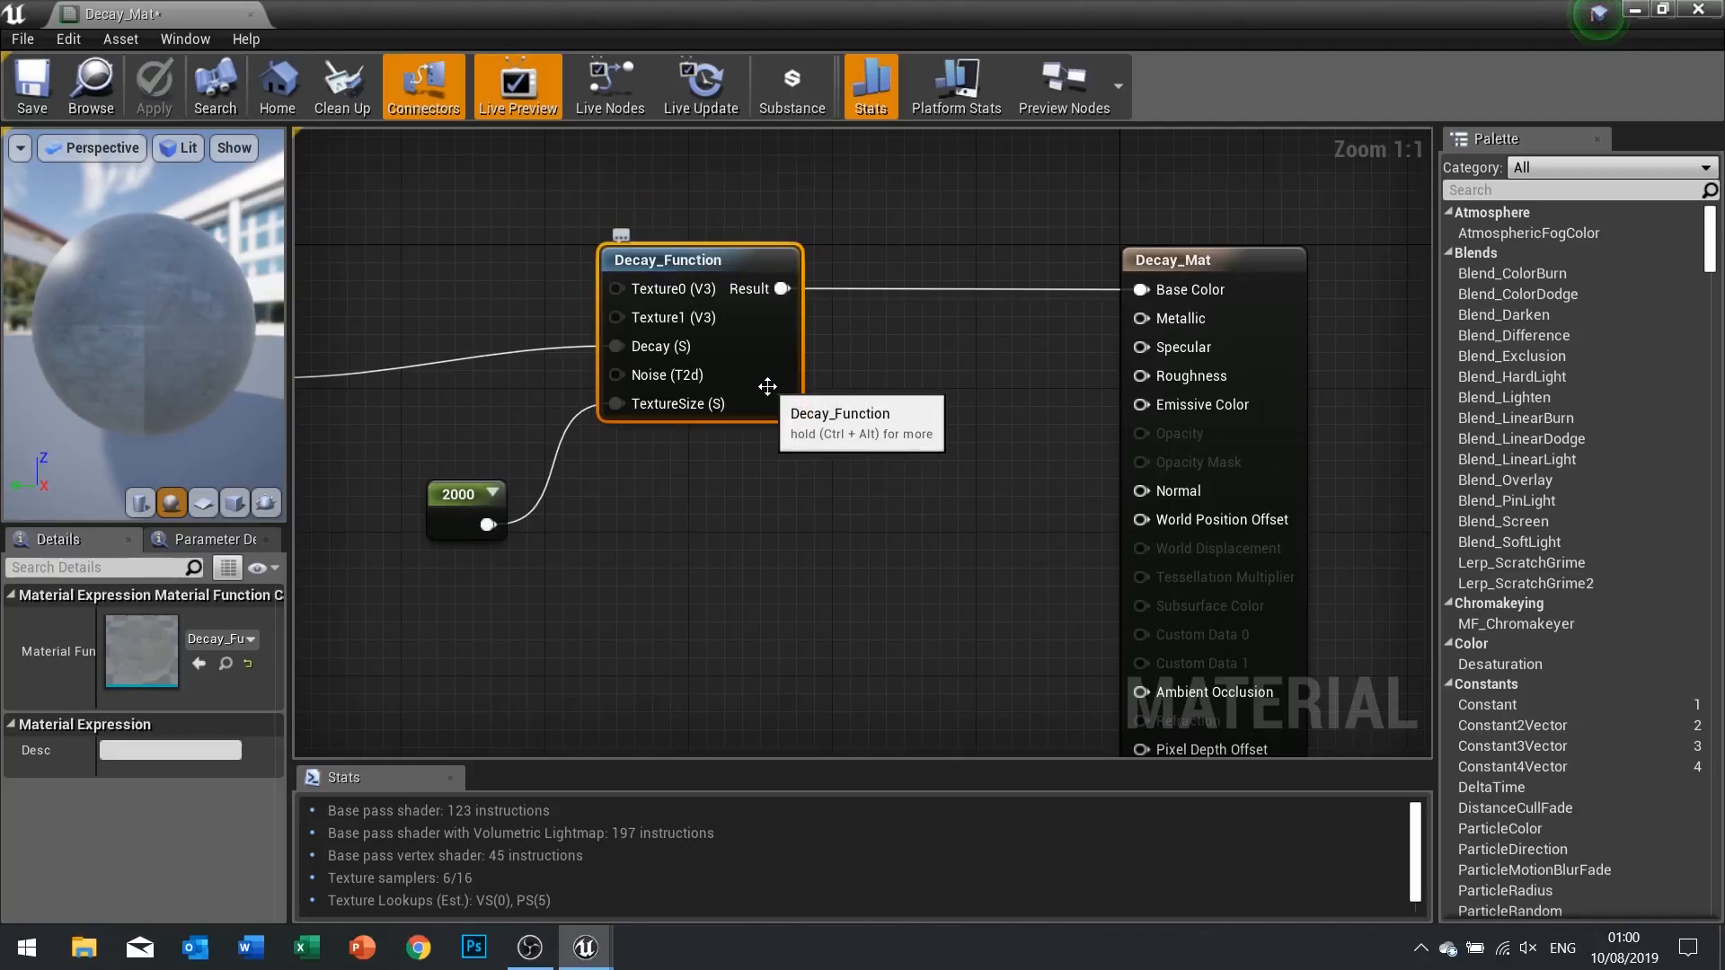
key(ctrl+w)
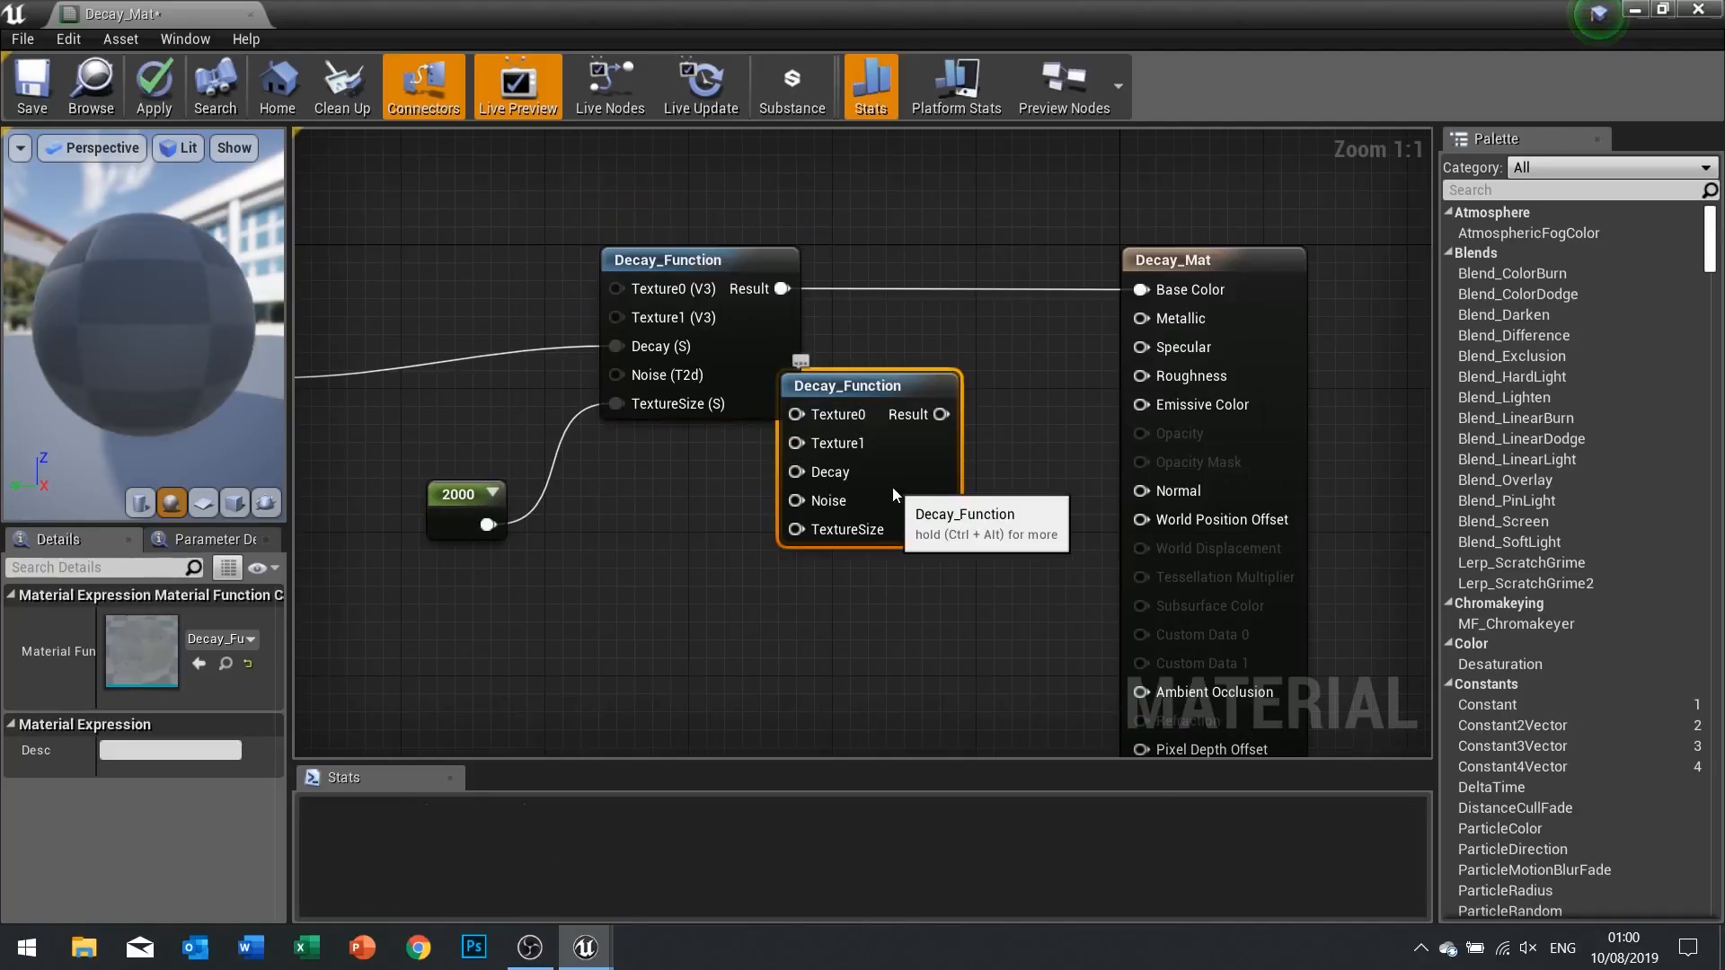
drag(892, 487, 789, 678)
right_drag(883, 635, 766, 468)
drag(712, 512, 660, 548)
drag(662, 481, 1026, 327)
right_drag(814, 416, 778, 350)
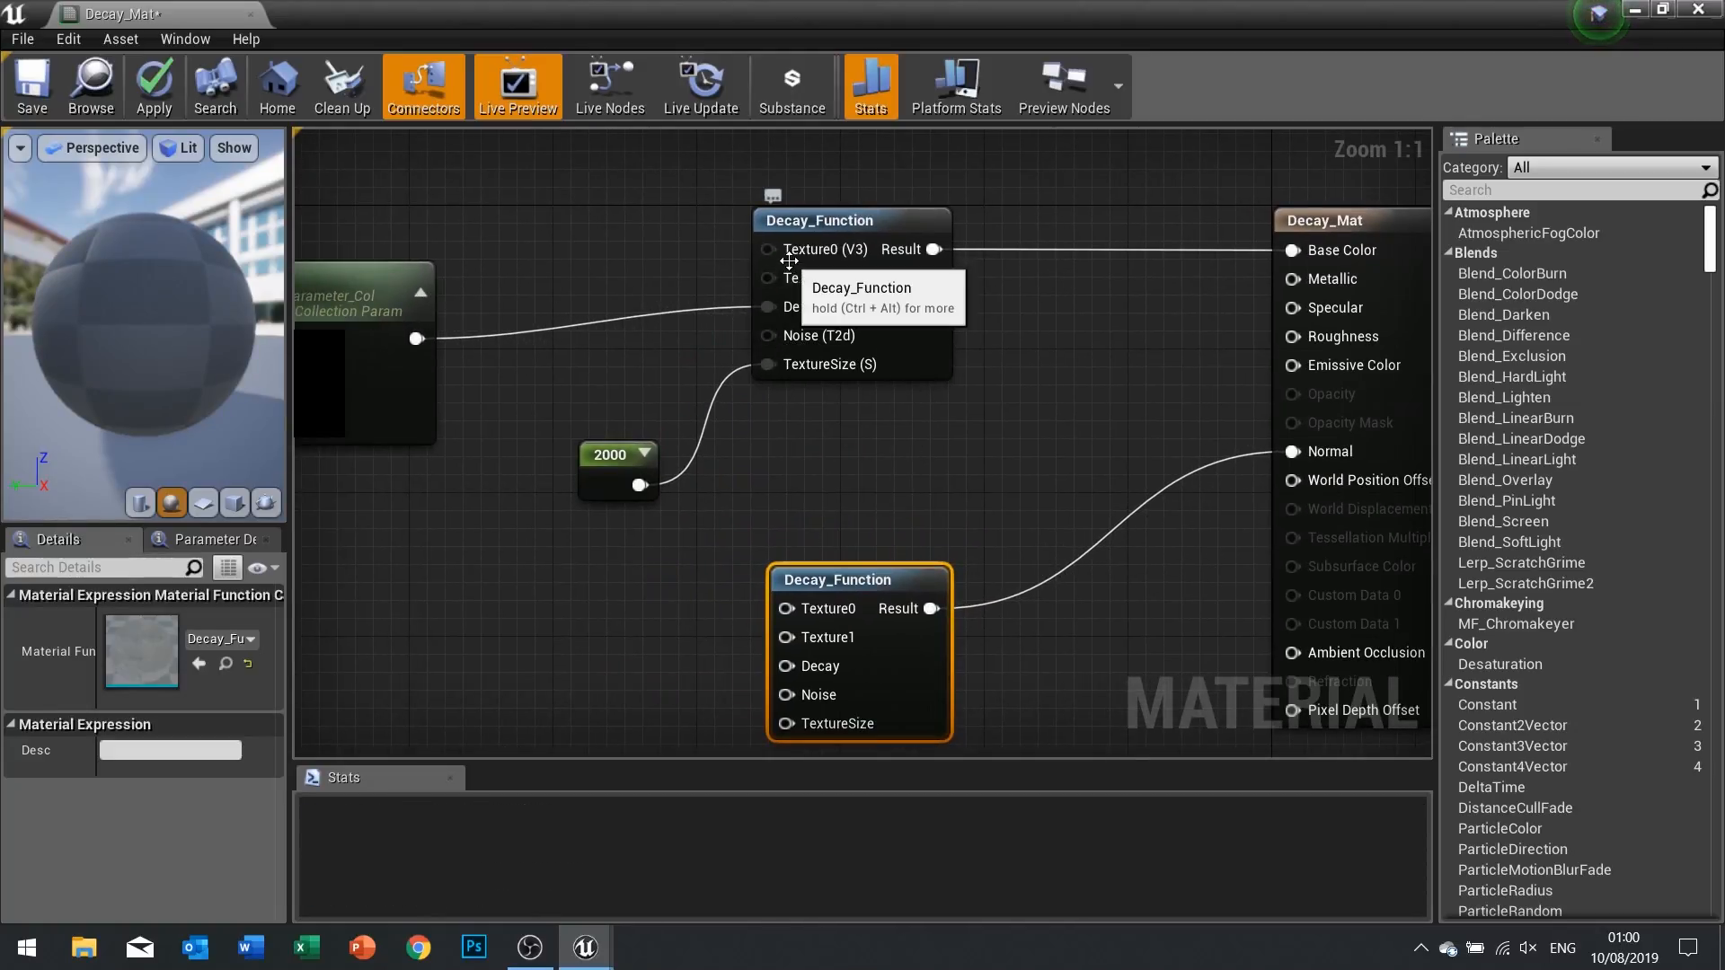
drag(843, 585, 824, 676)
Place two Texture Sample nodes near the duplicated Decay_Function's inputs
right_drag(666, 615, 640, 416)
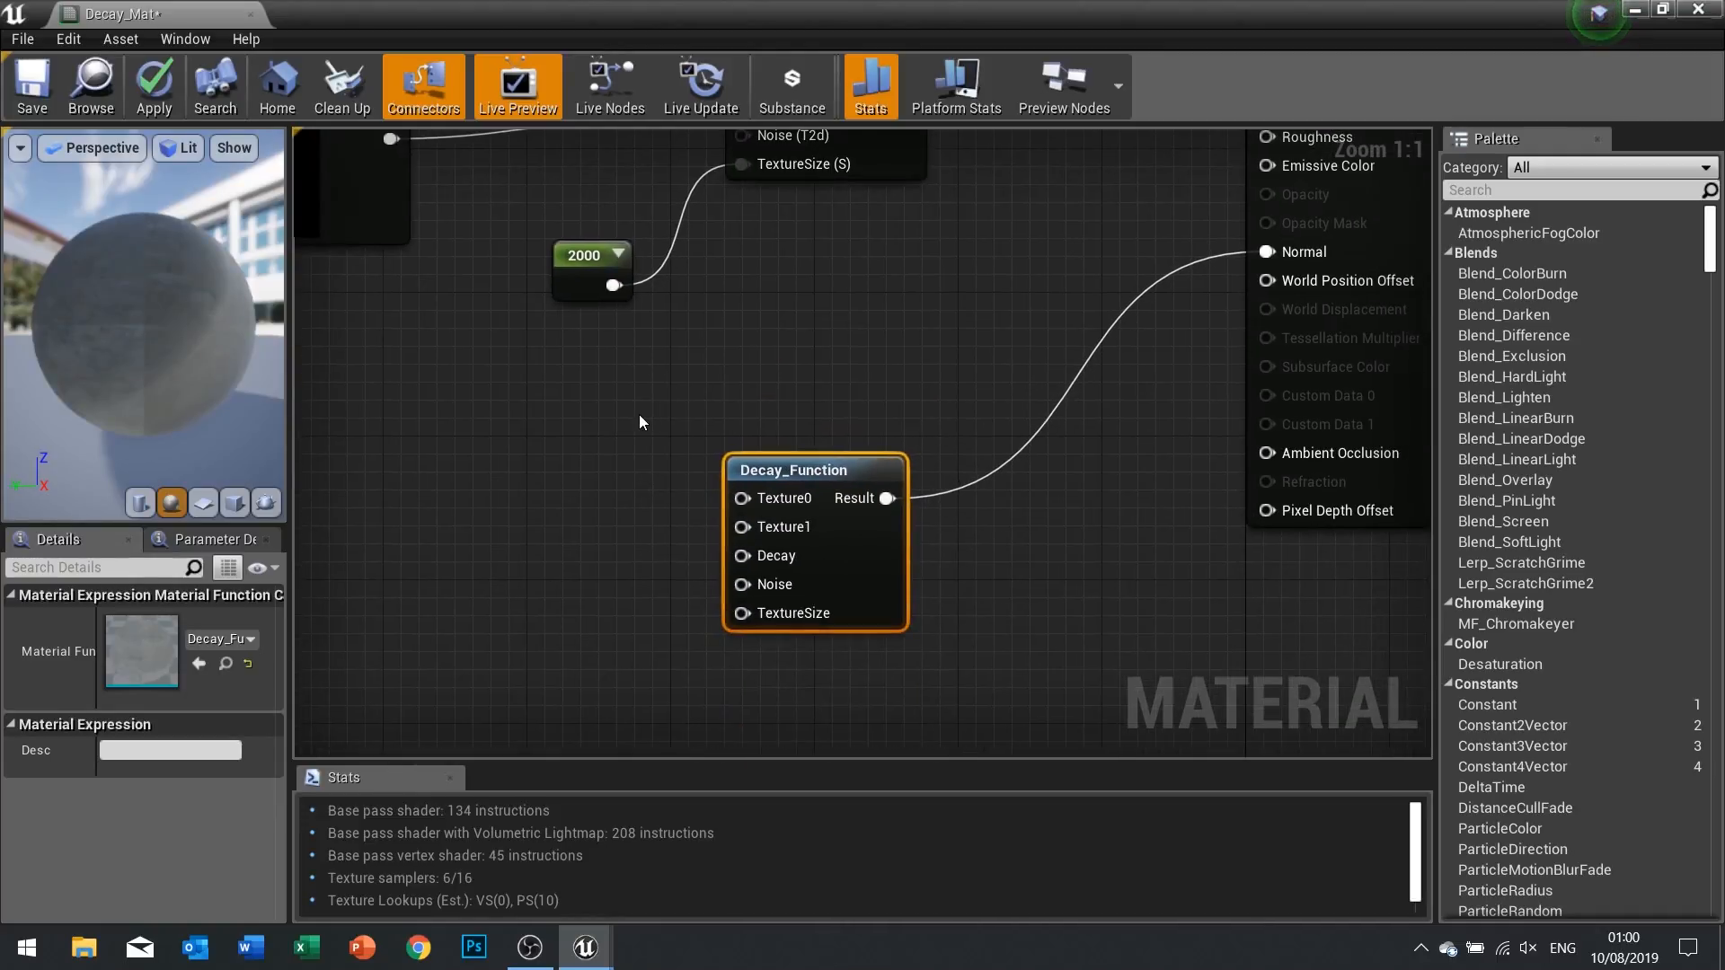
click(462, 364)
drag(512, 520, 354, 485)
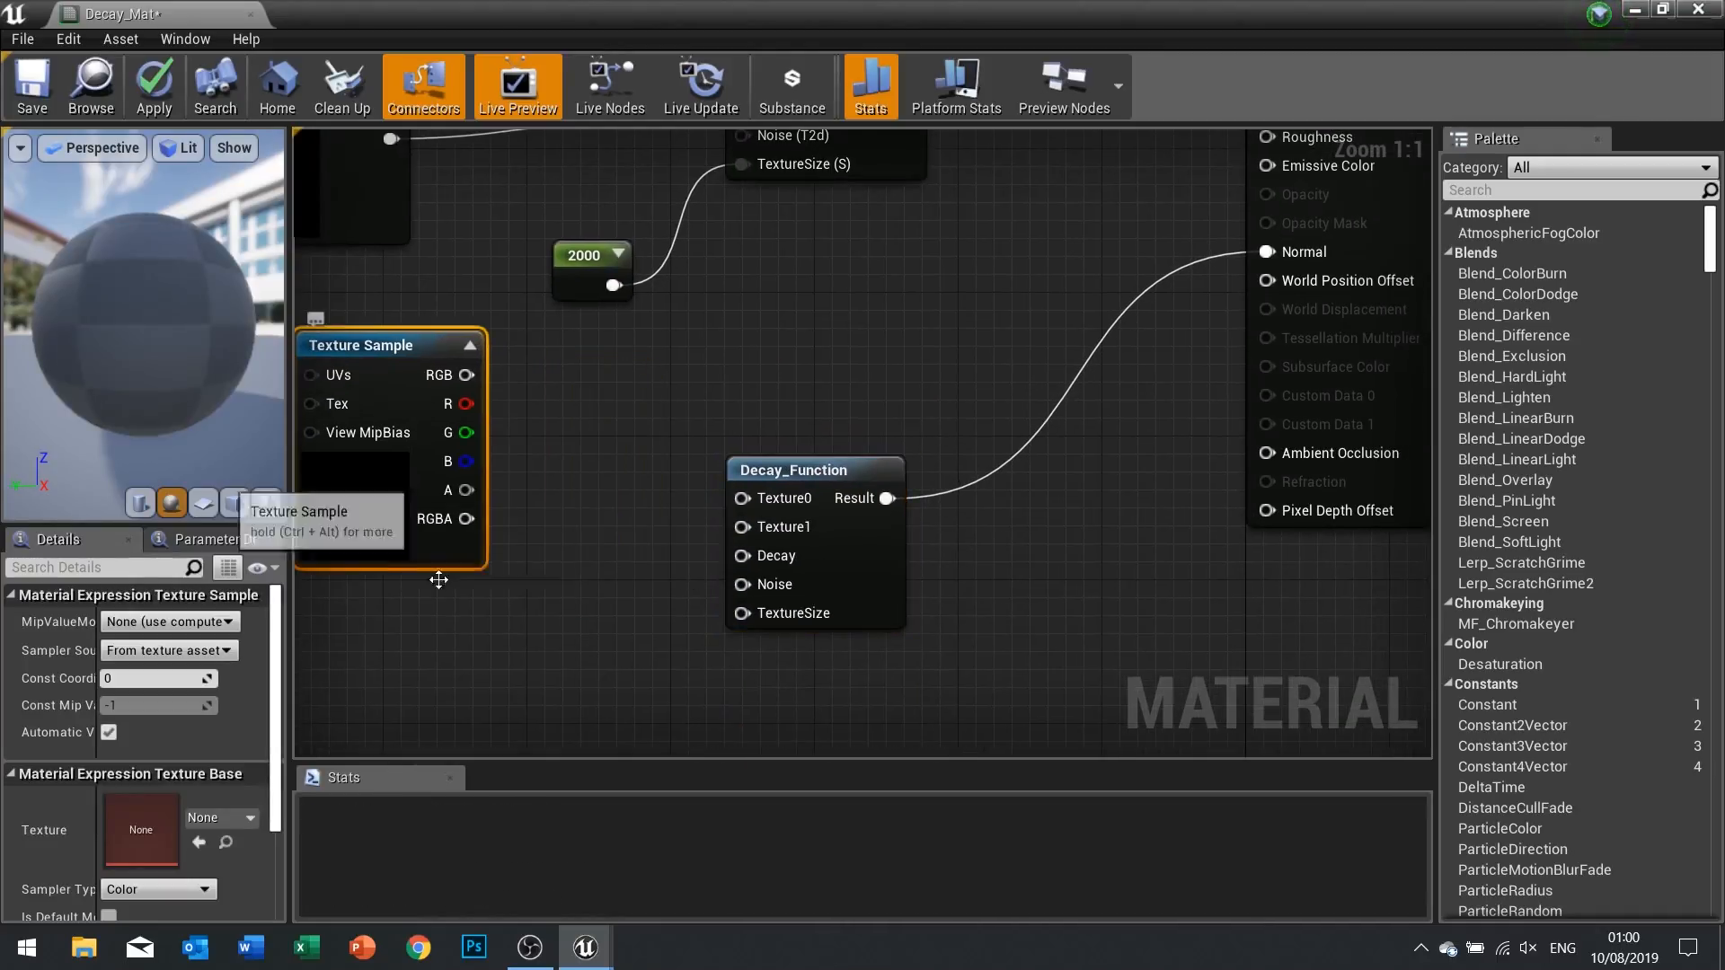
click(498, 636)
drag(409, 539, 409, 503)
Assign T_Concrete_Tiles_N to the upper Texture Sample and feed its RGB output into Texture0 of the second Decay_Function
click(249, 816)
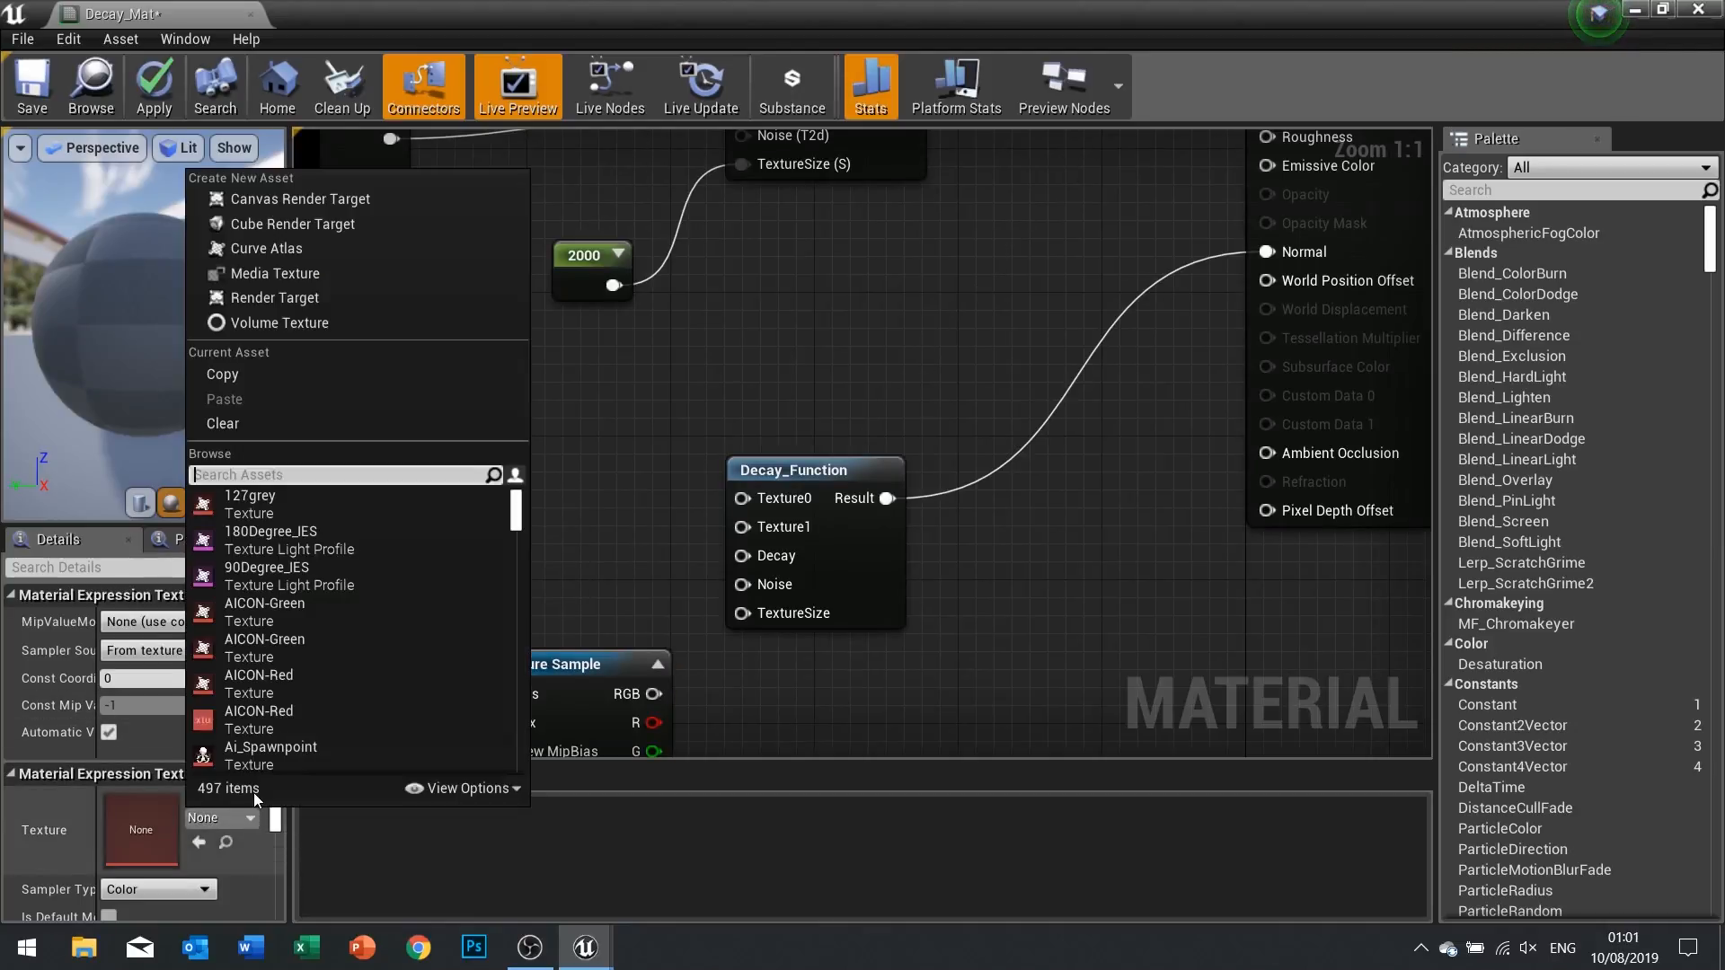
text(tiles n)
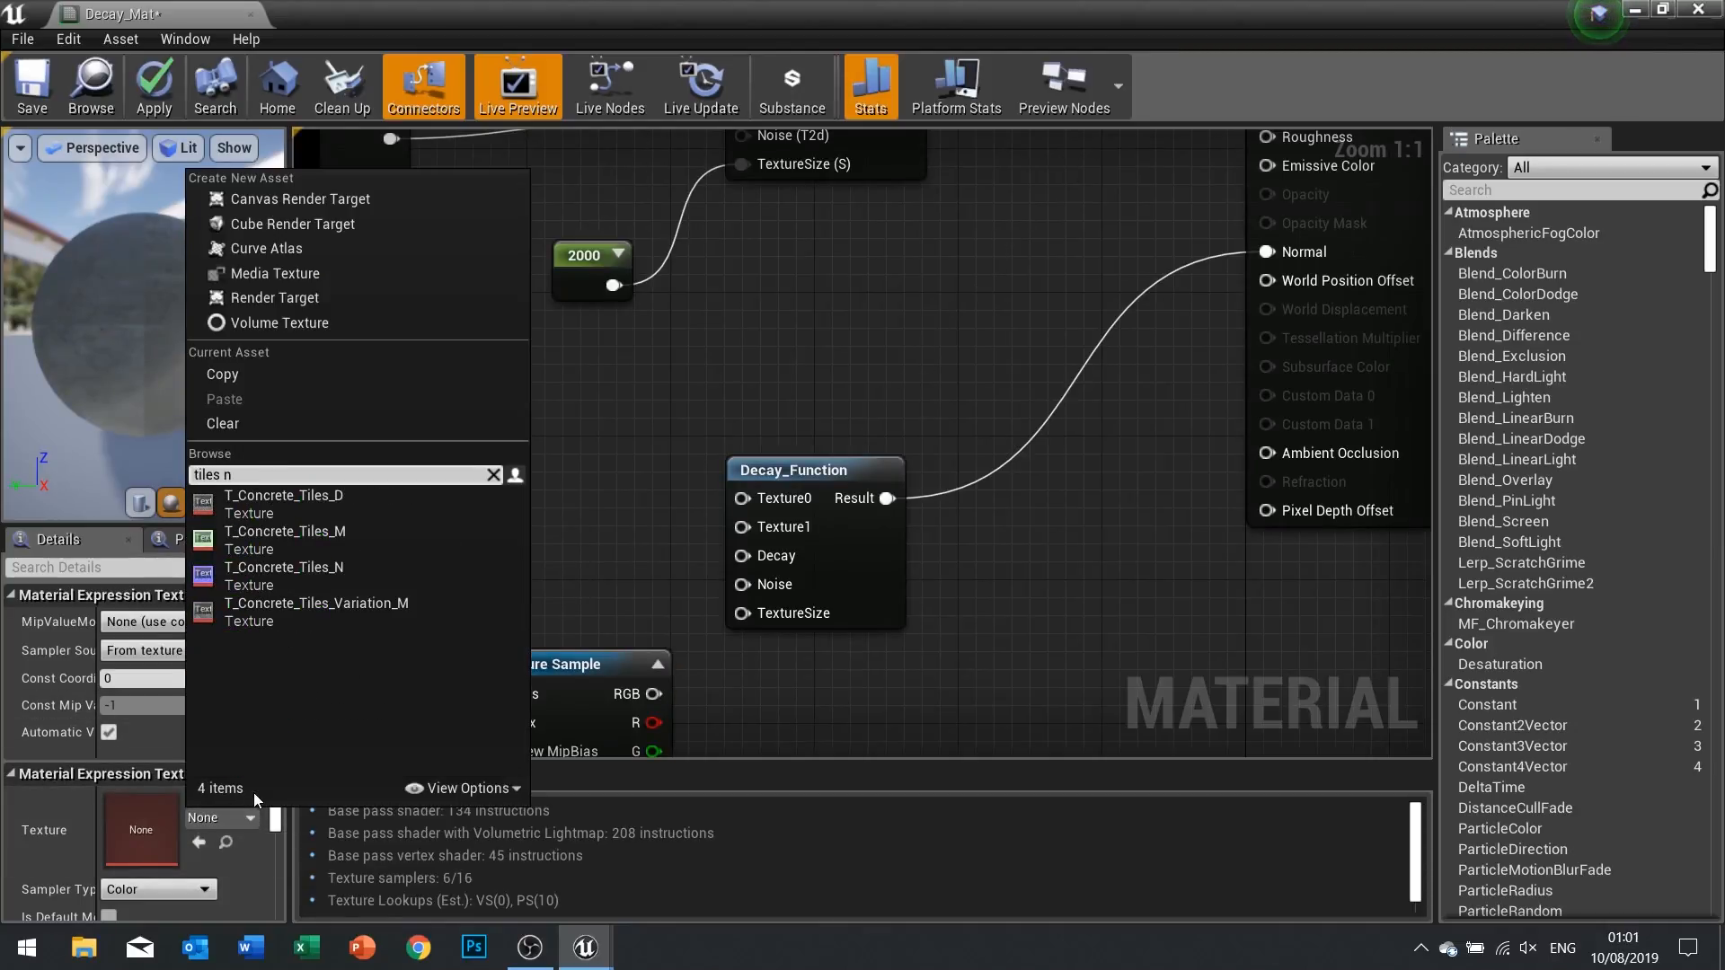
click(278, 575)
right_drag(526, 580, 596, 581)
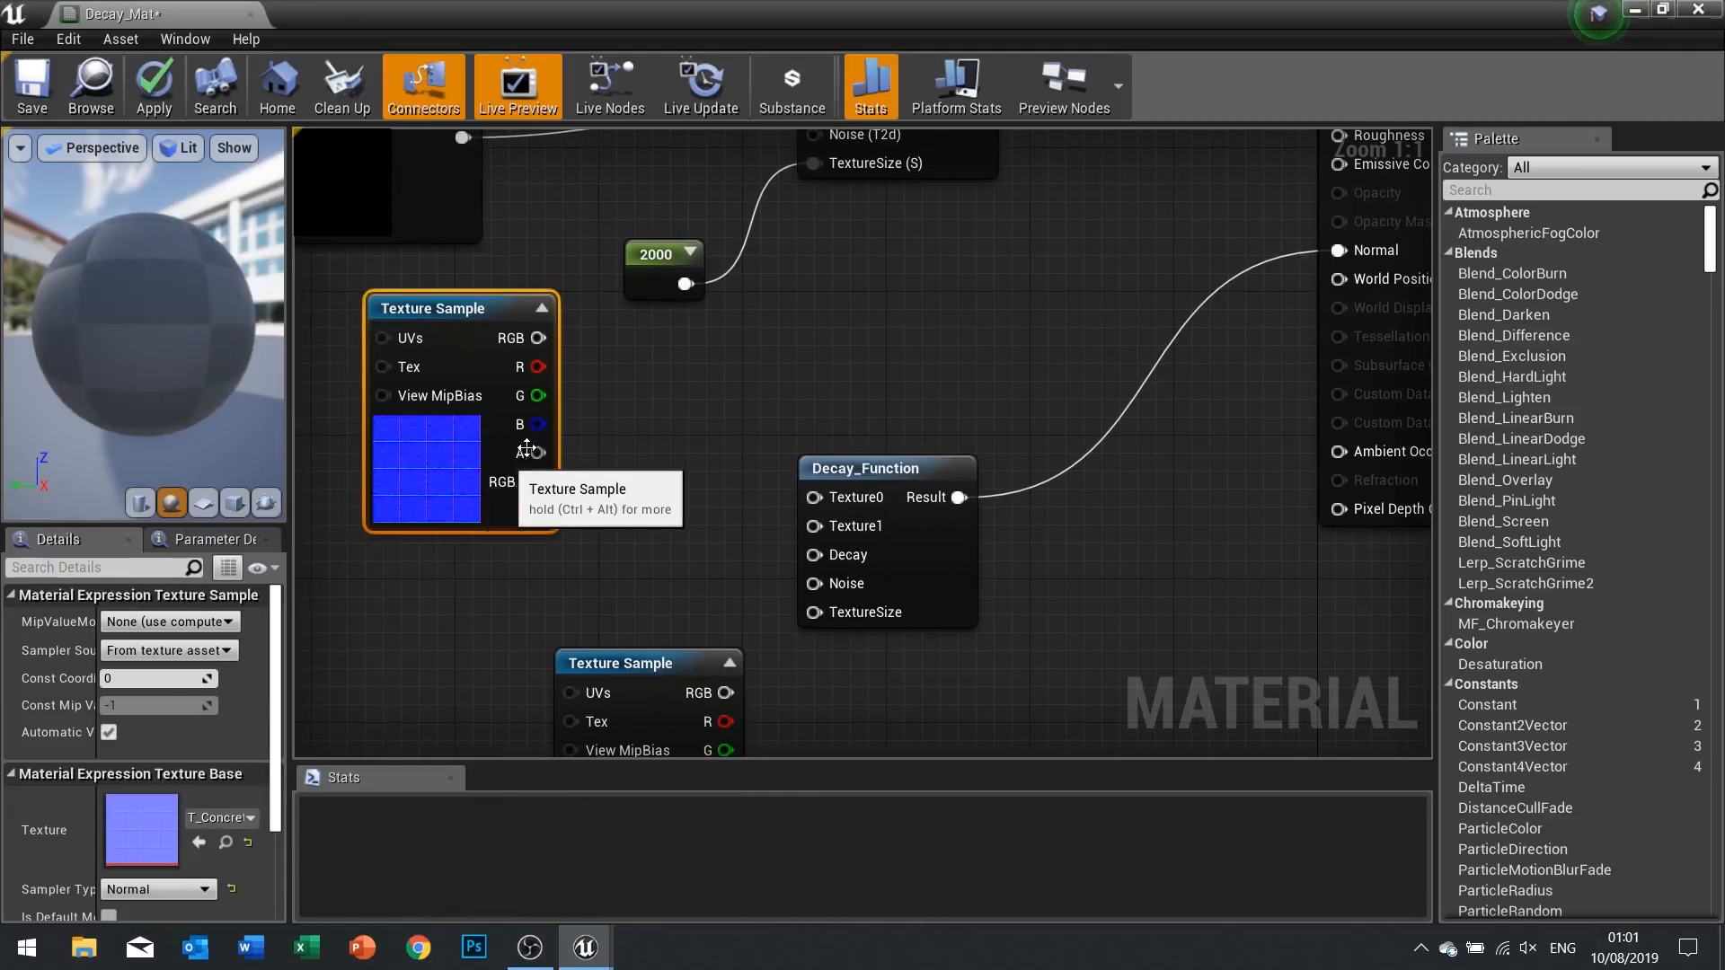
mouse_move(538, 338)
mouse_down()
mouse_move(817, 508)
mouse_move(538, 337)
mouse_up()
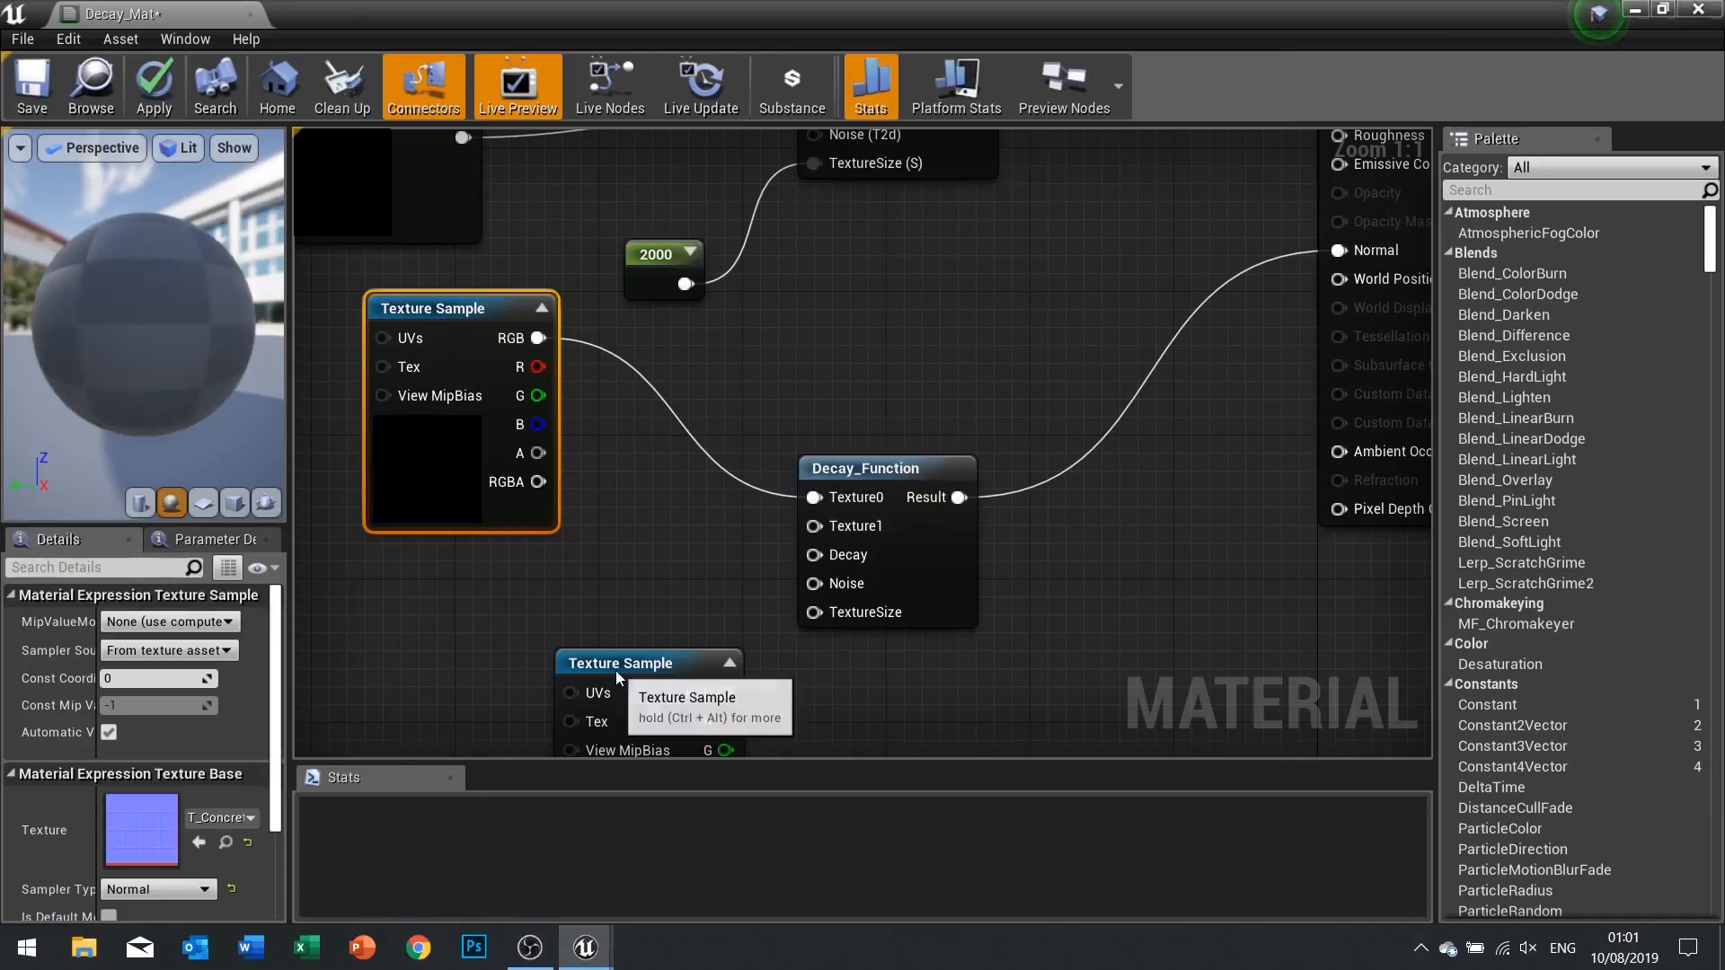
Move the other Texture Sample below the first, assign T_Metal_Rust_N and feed its RGB output into Texture1
drag(635, 674, 466, 588)
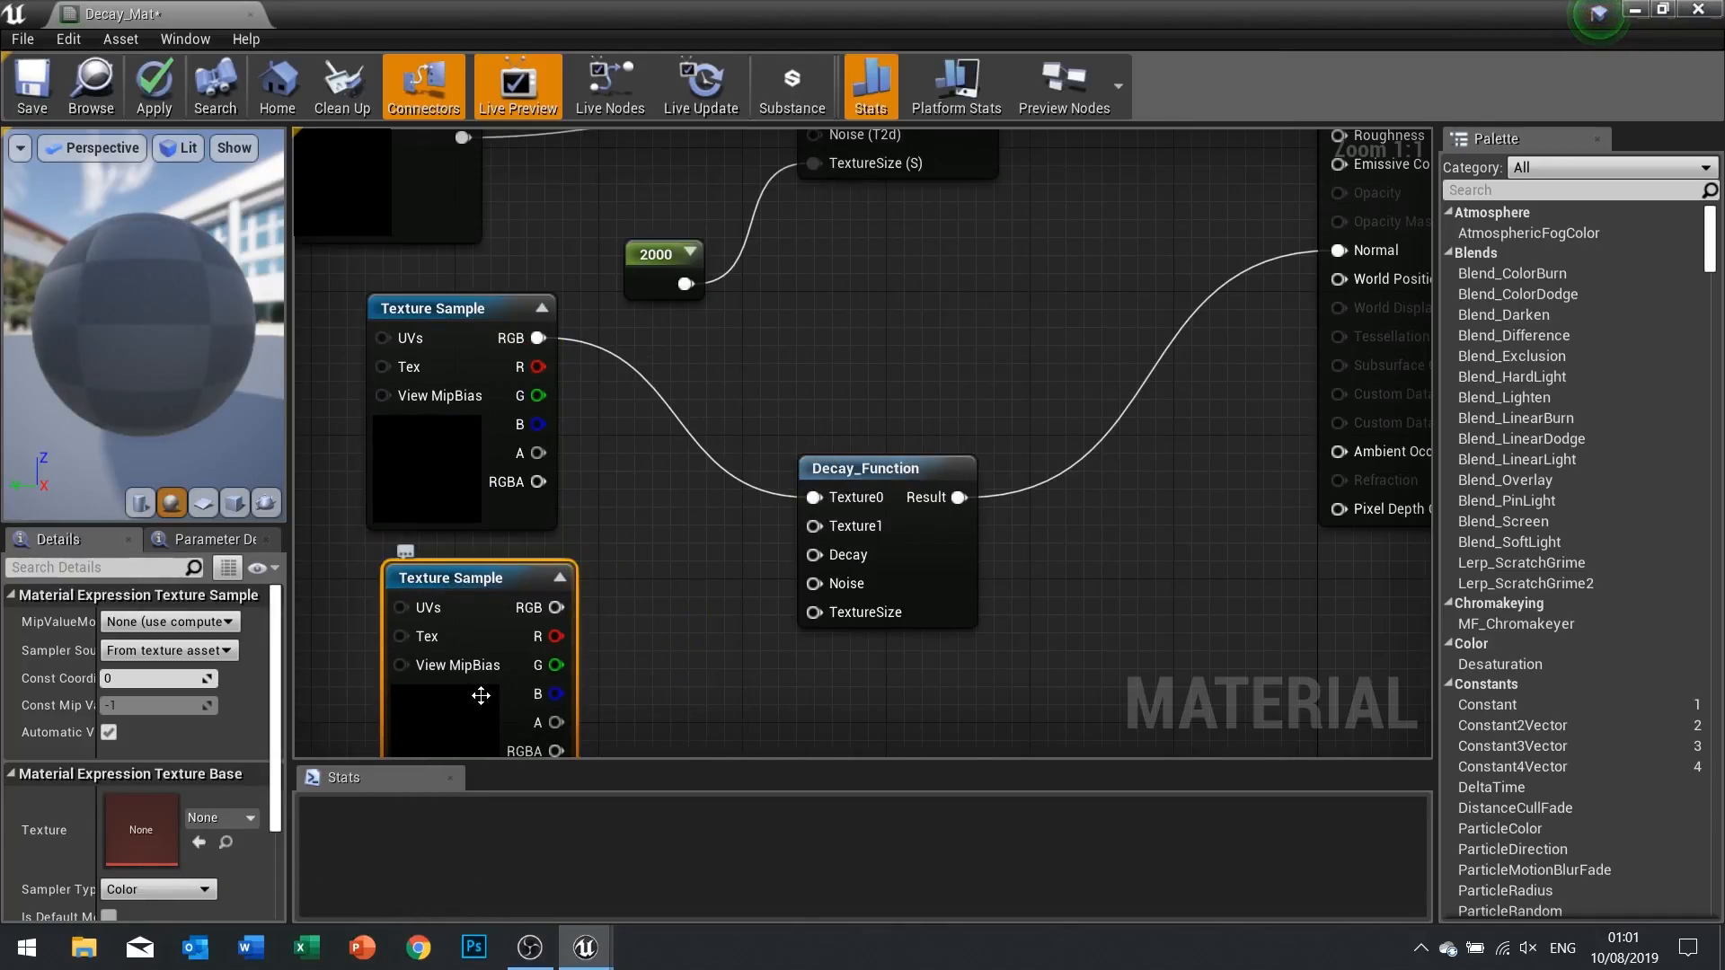
click(245, 821)
text(rust)
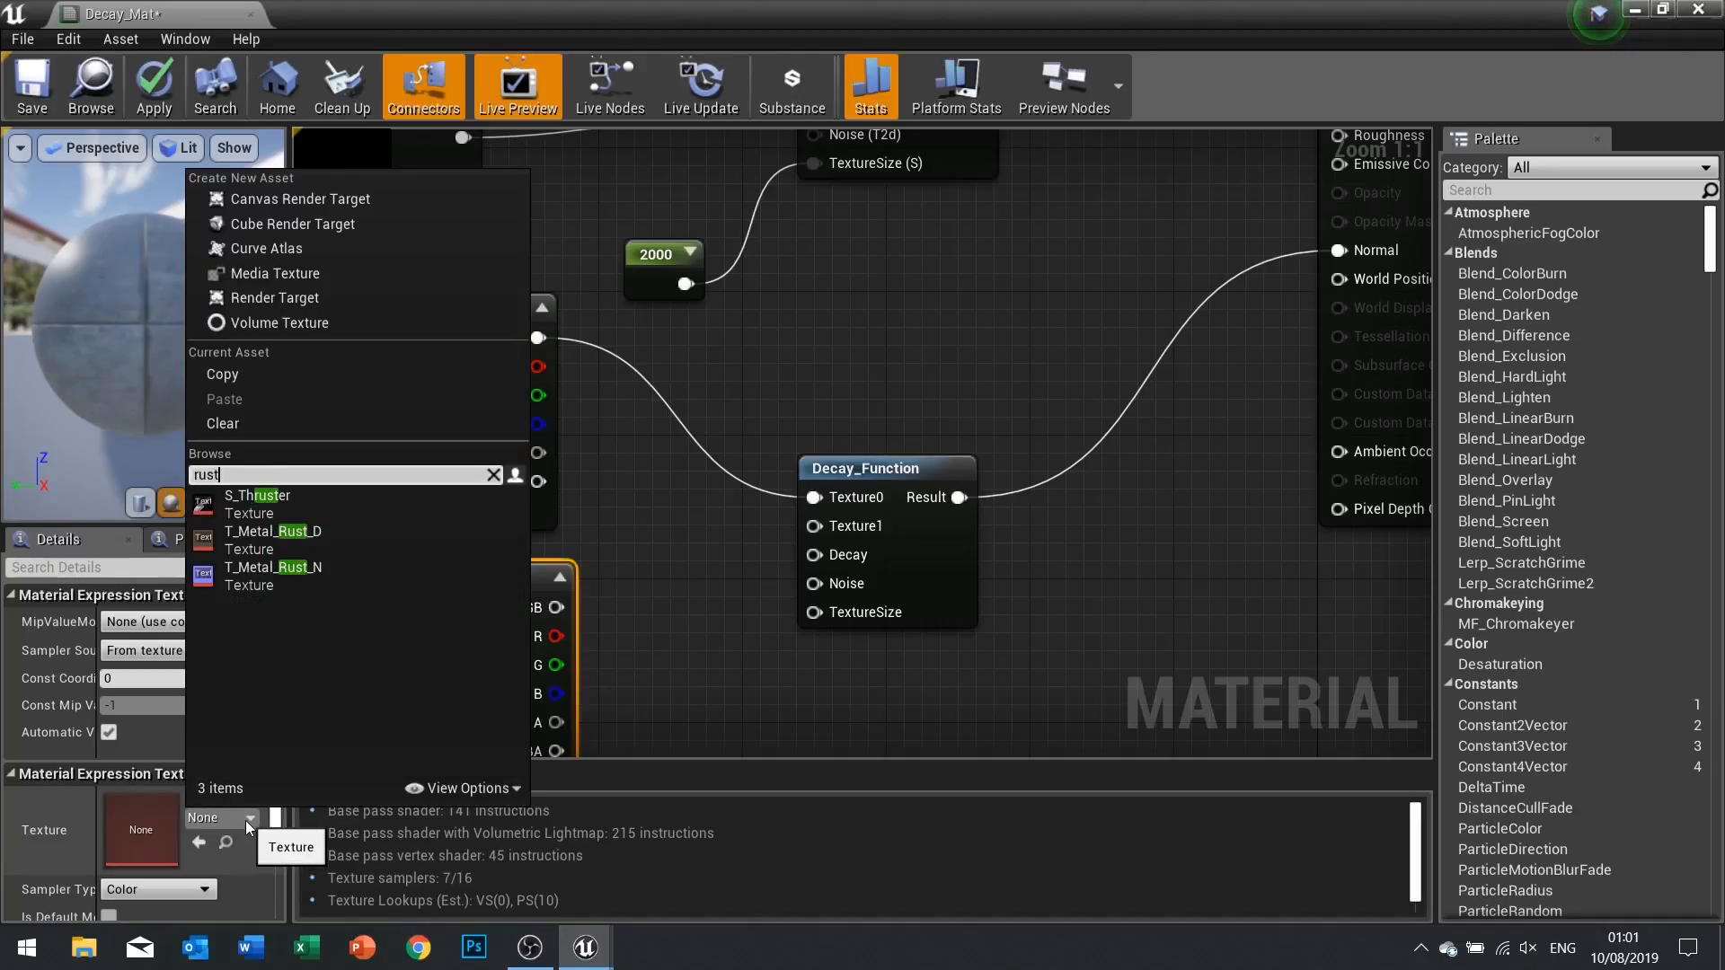
click(326, 570)
drag(556, 608, 827, 524)
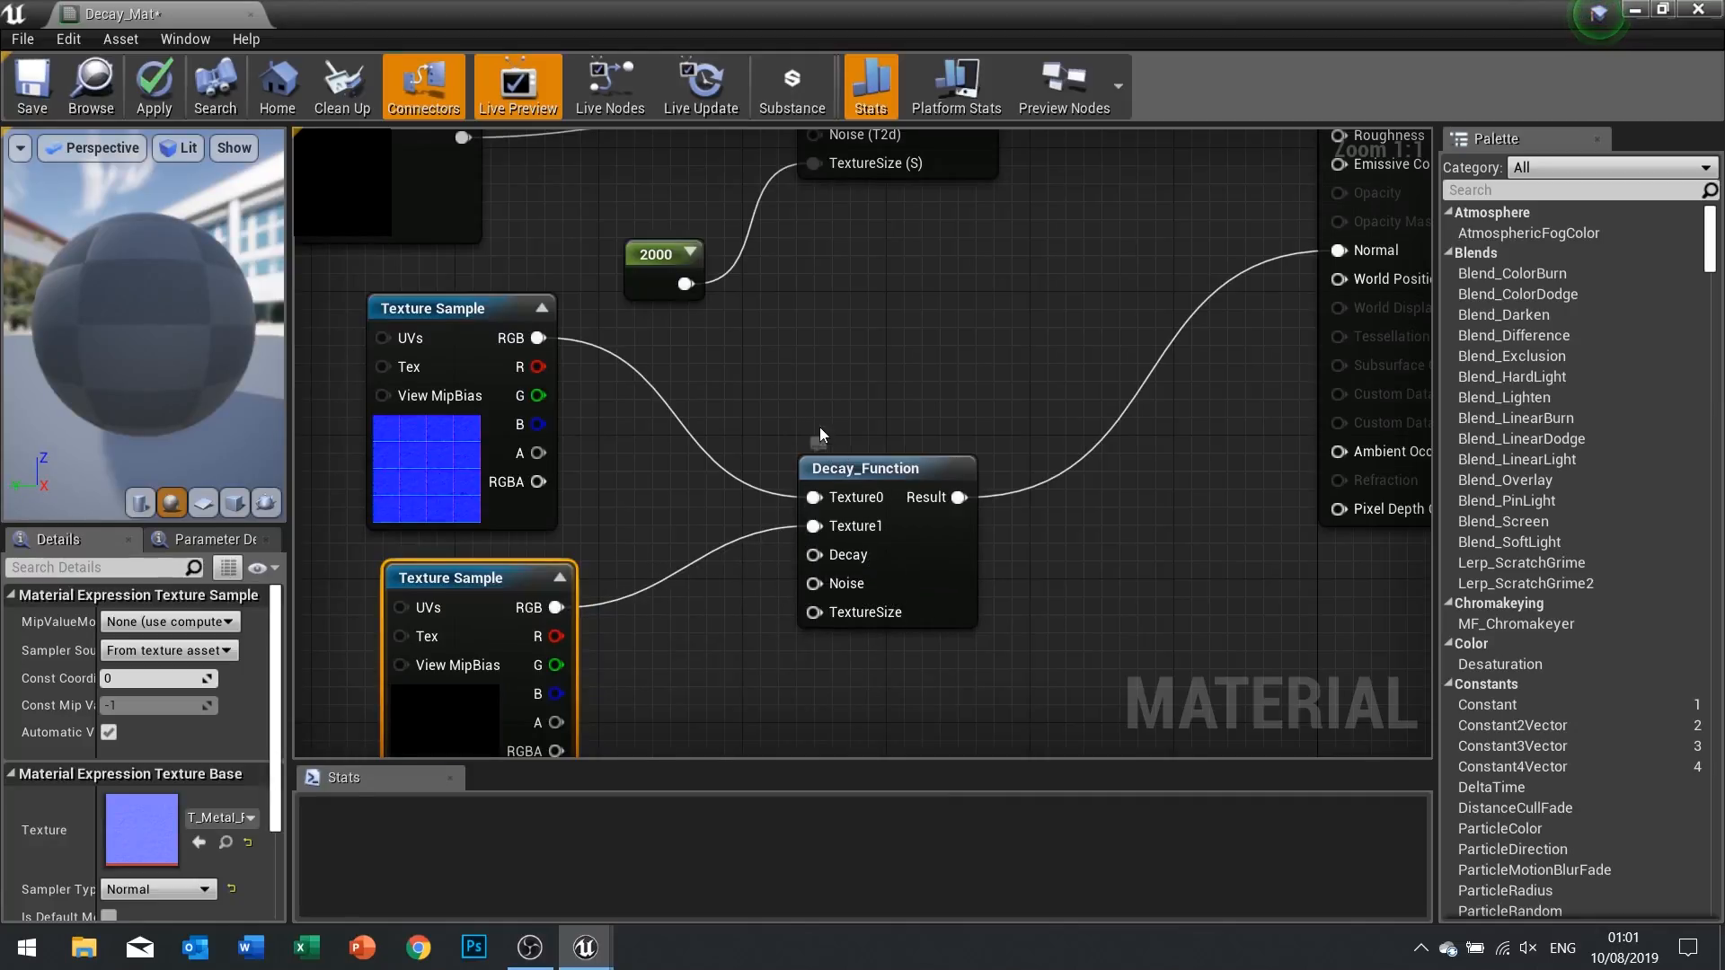
Copy the Decay parameter and 2000 constant nodes below the normal textures and connect Decay to the second Decay_Function's Decay input
right_drag(822, 435, 915, 604)
drag(404, 228, 789, 437)
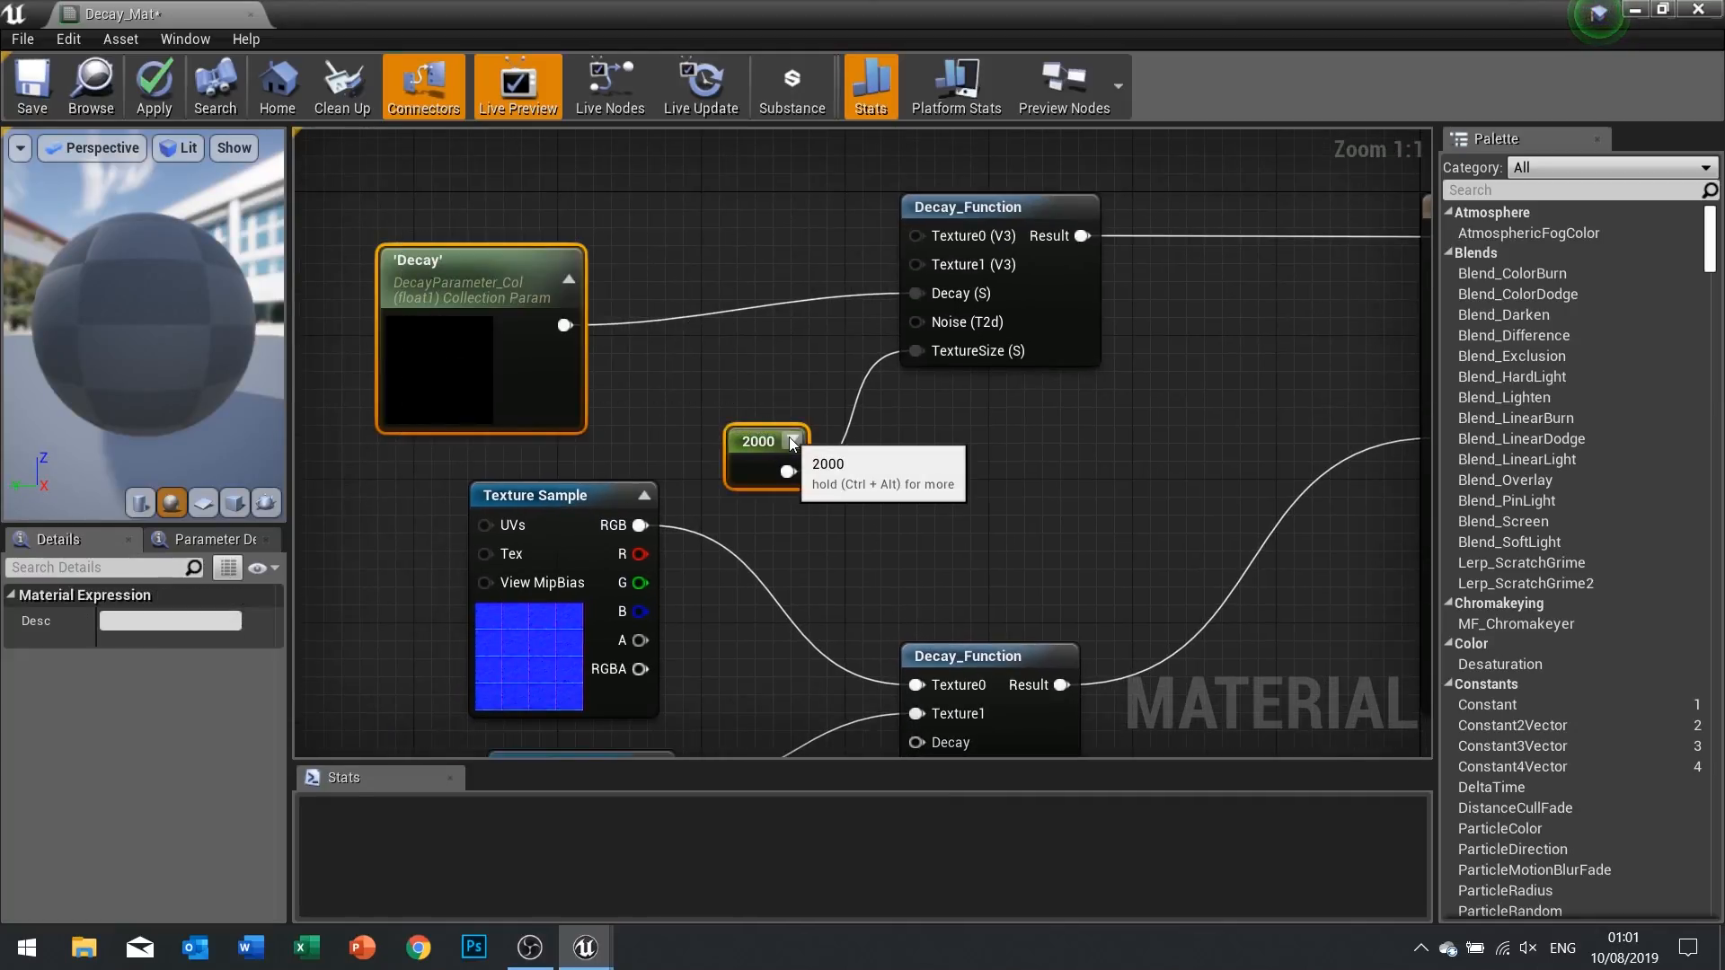
right_drag(912, 552, 731, 136)
right_drag(715, 466, 901, 423)
key(ctrl+v)
drag(911, 406, 917, 284)
right_drag(898, 605, 879, 444)
drag(829, 622, 792, 370)
Connect the copied 2000 constant to TextureSize on the second Decay_Function and apply the material changes
right_drag(881, 404, 814, 535)
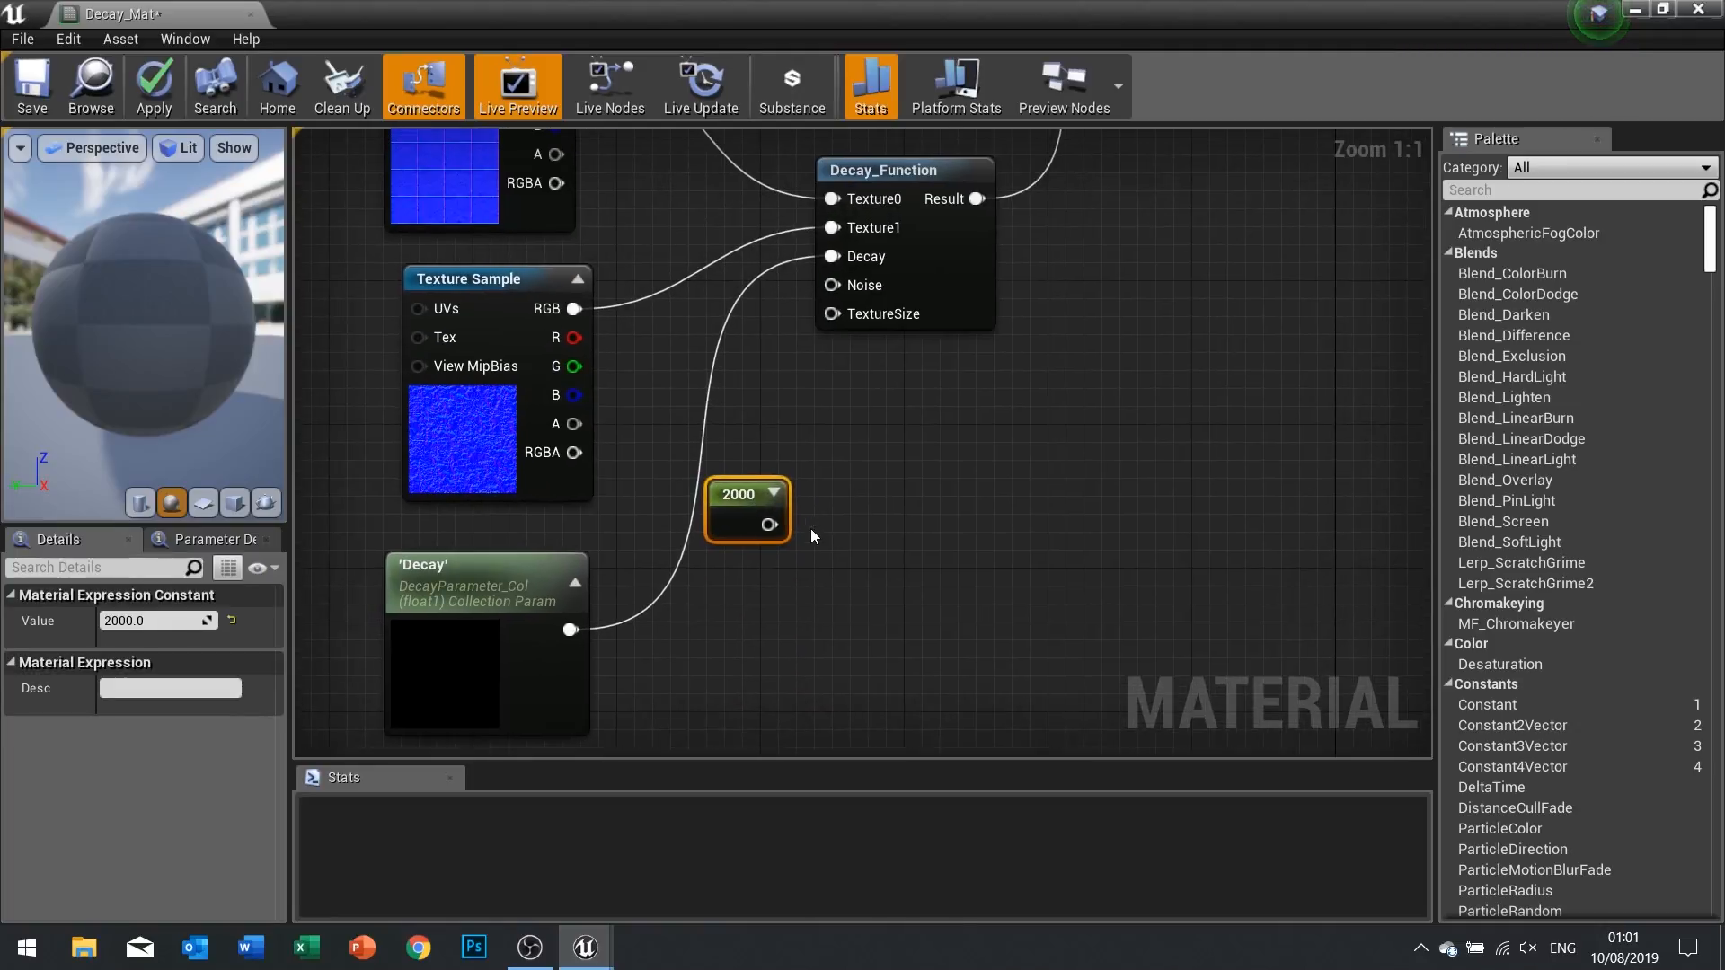
drag(788, 527, 834, 315)
right_drag(767, 214, 568, 461)
click(148, 96)
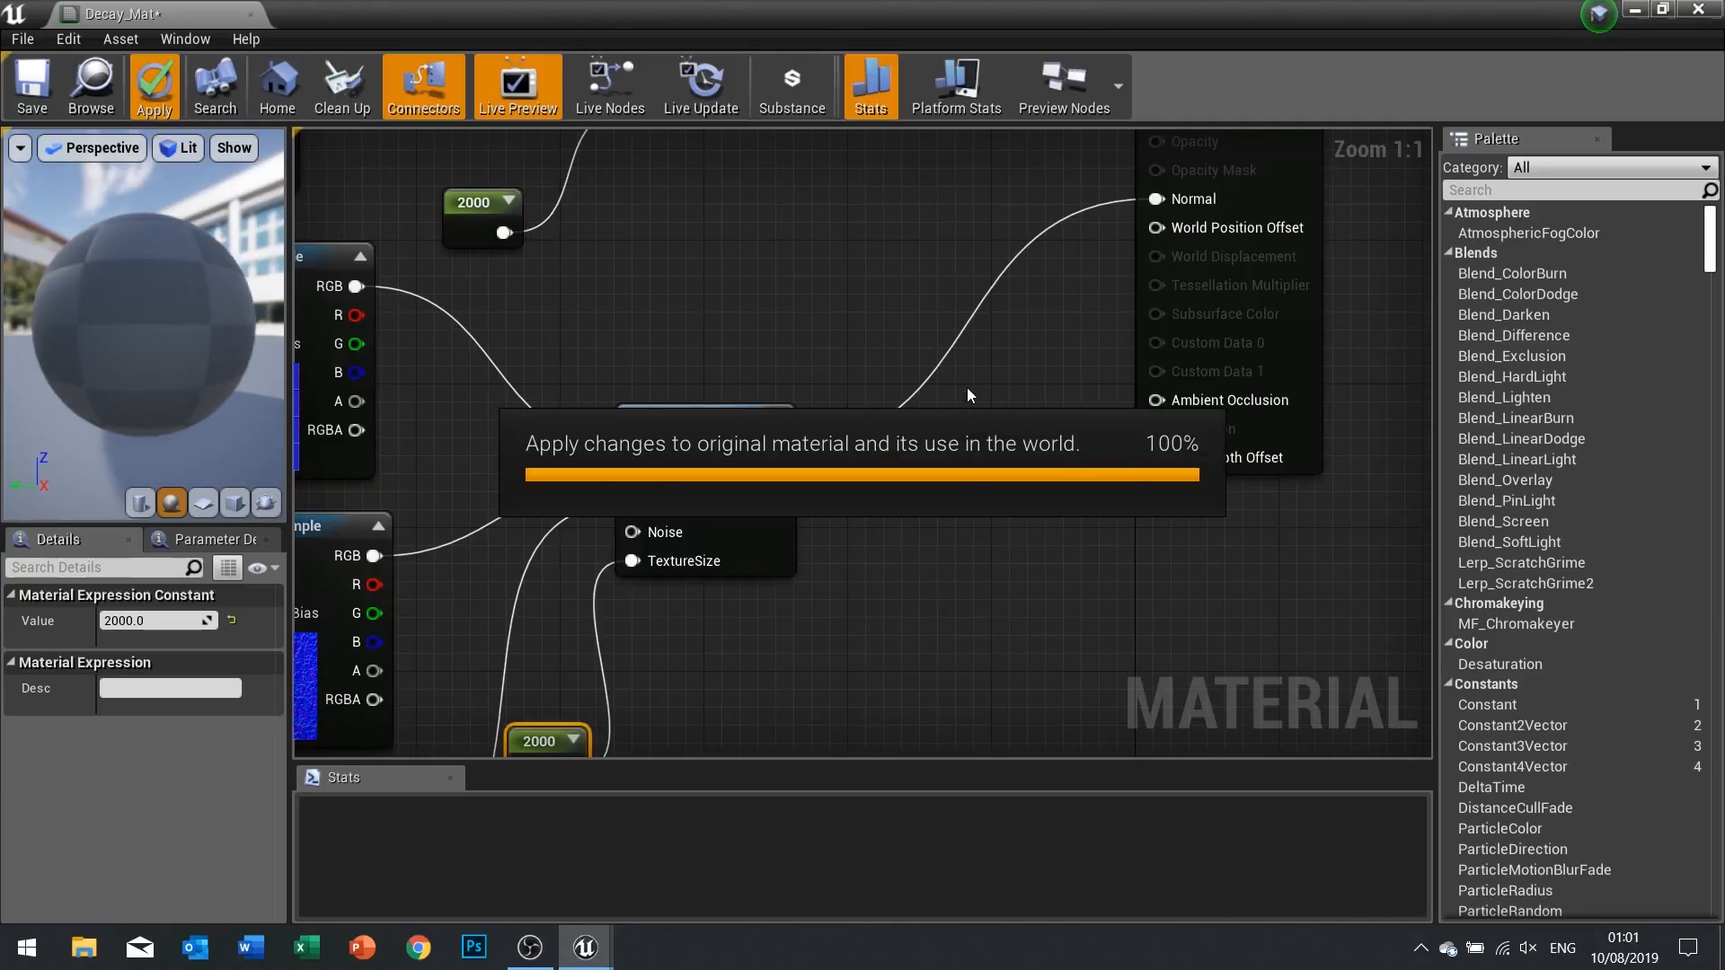
scroll(966, 387, down, 2)
scroll(967, 388, down, 3)
right_drag(967, 388, 864, 515)
right_drag(630, 468, 611, 381)
drag(414, 257, 793, 676)
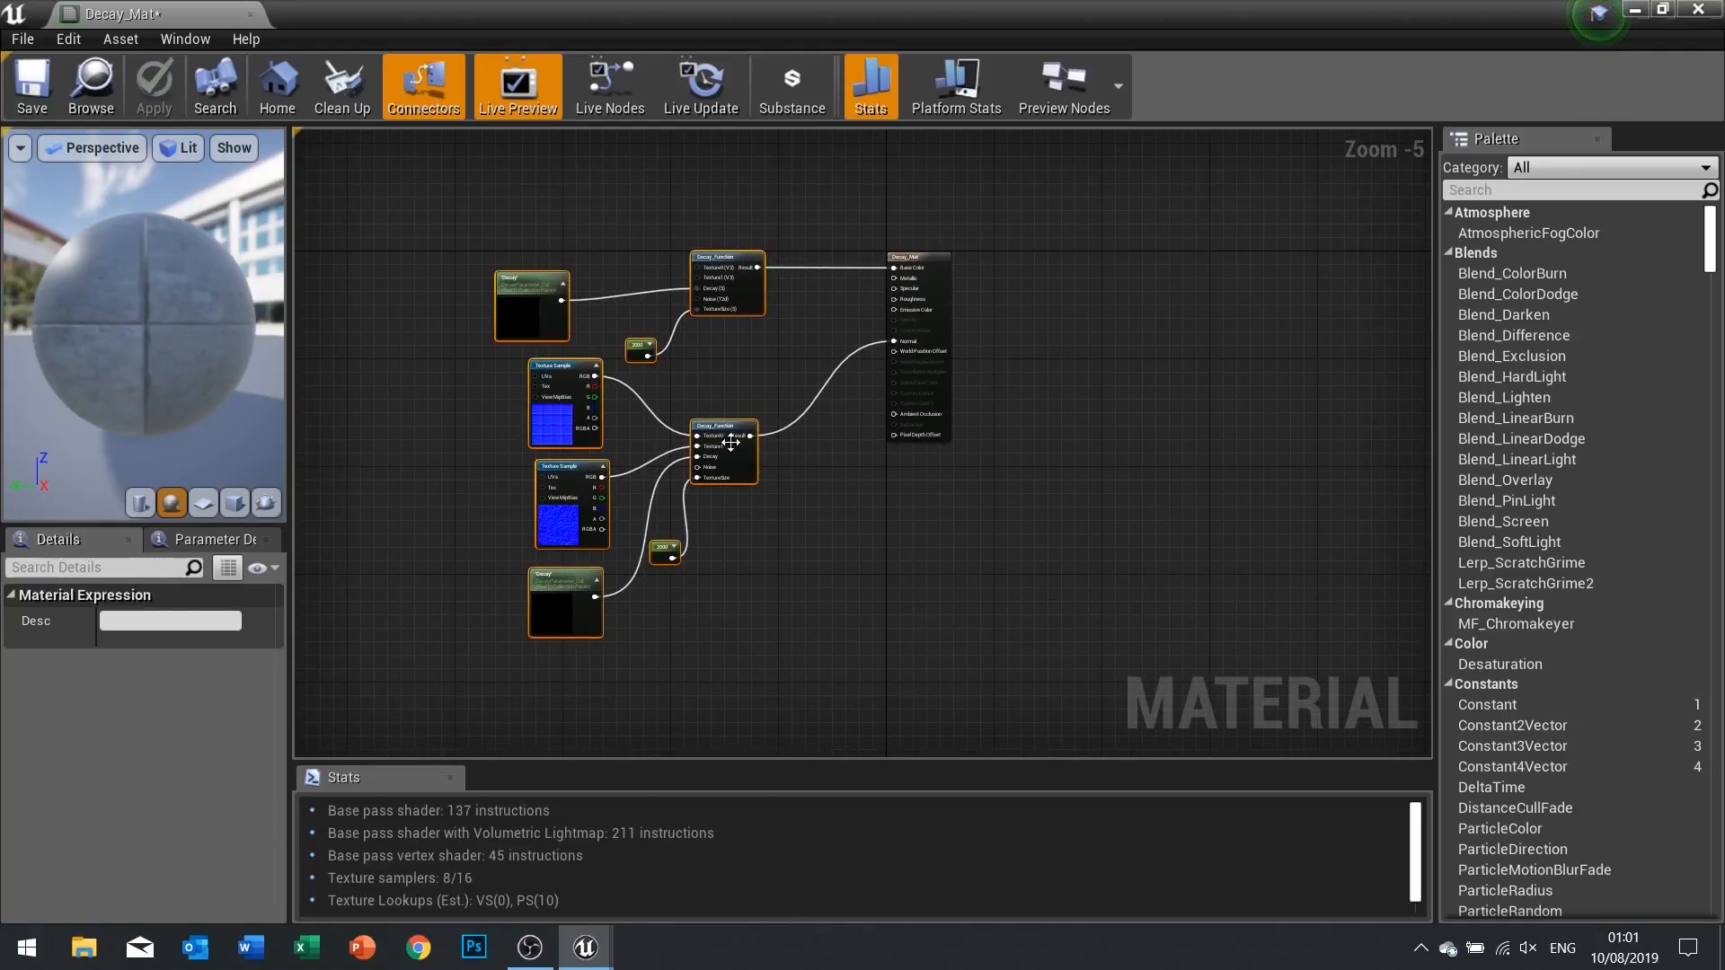
Play-test the level, walk up to the sloped tiled wall to examine how its colour and normals decay, and stop the session
click(1685, 9)
click(1086, 95)
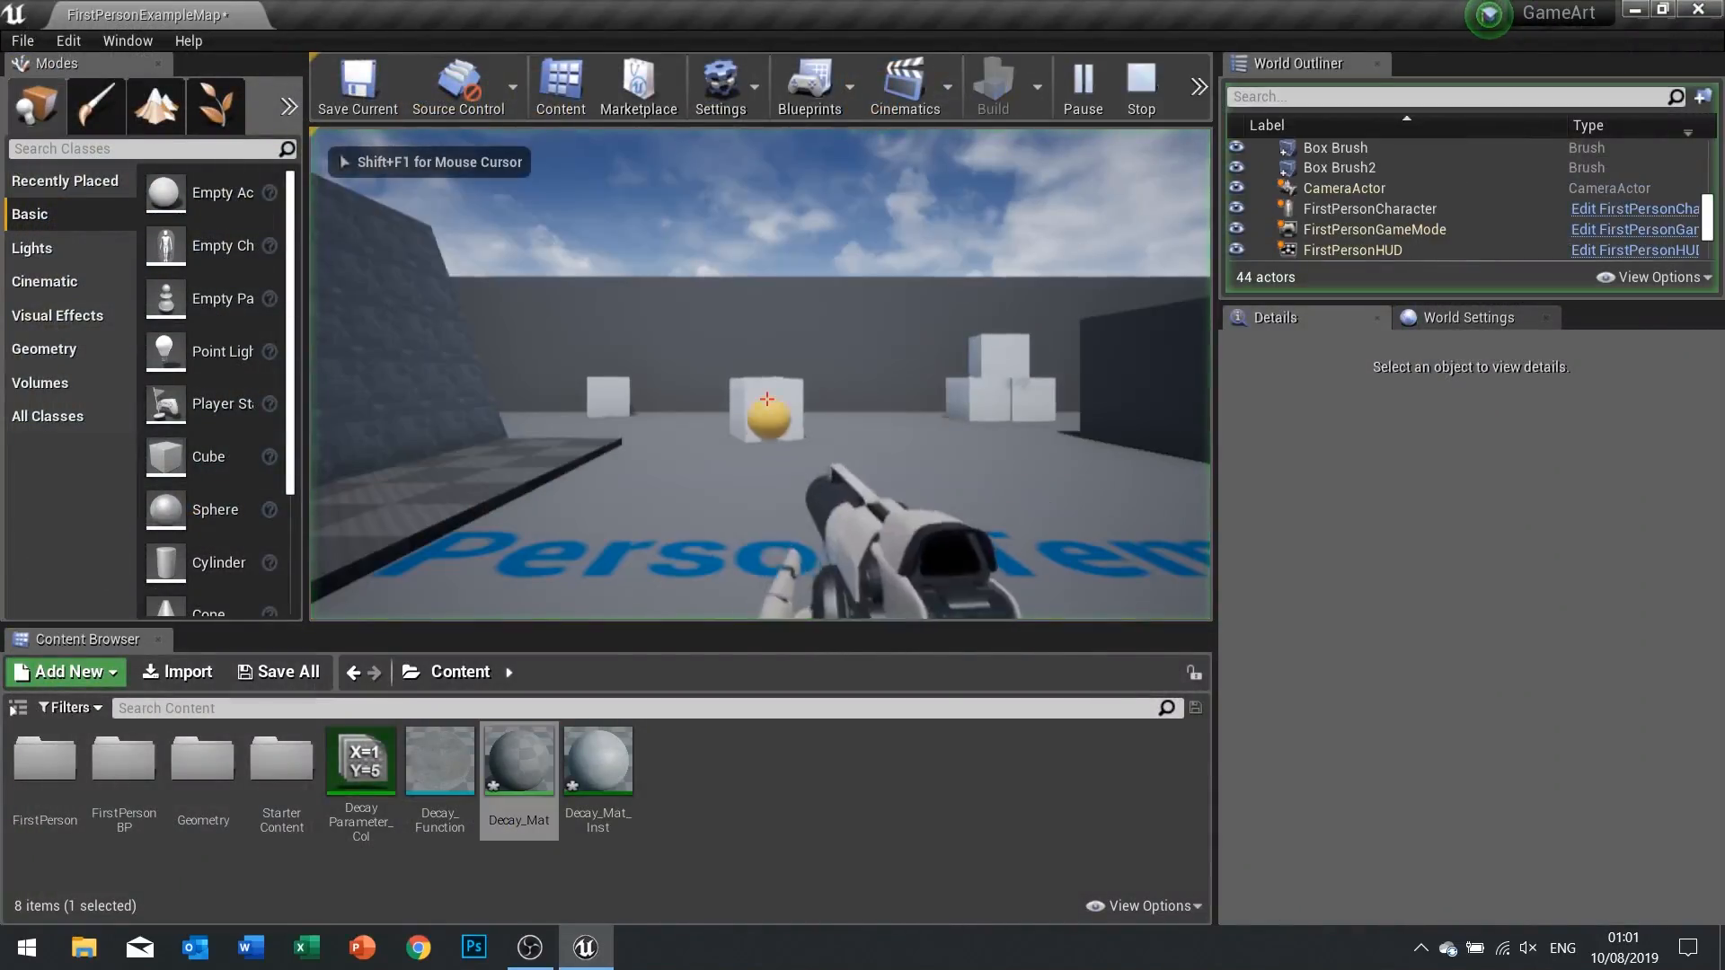
key(s)
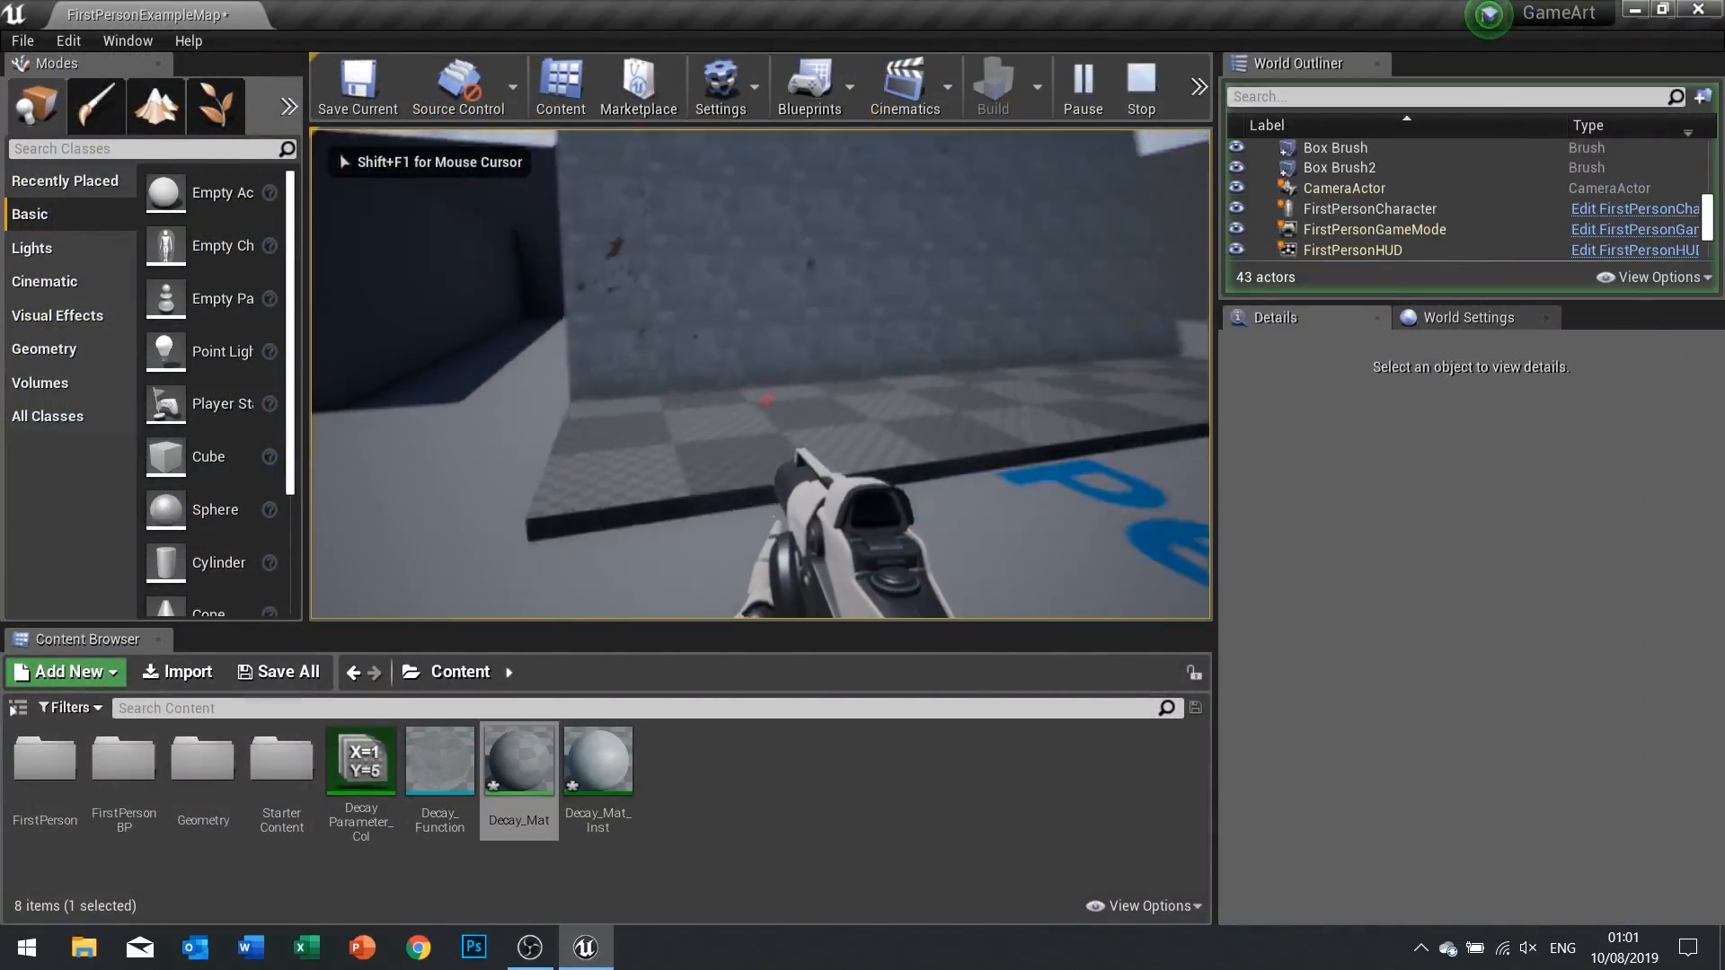
key(w)
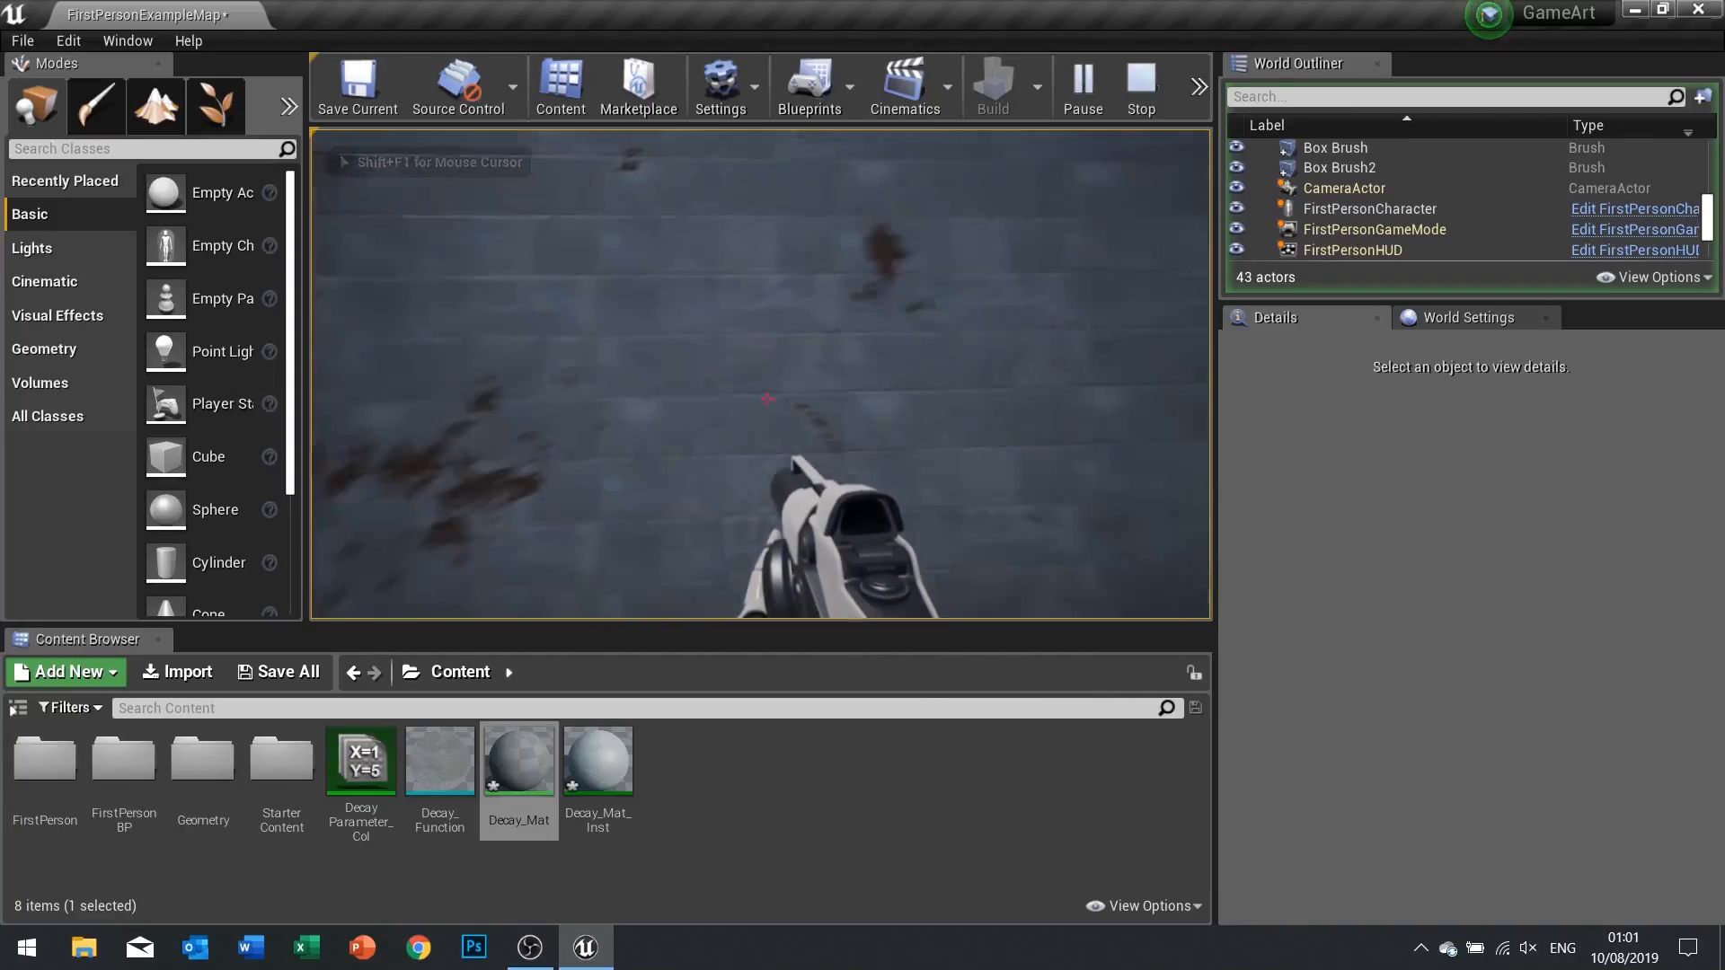
key(w)
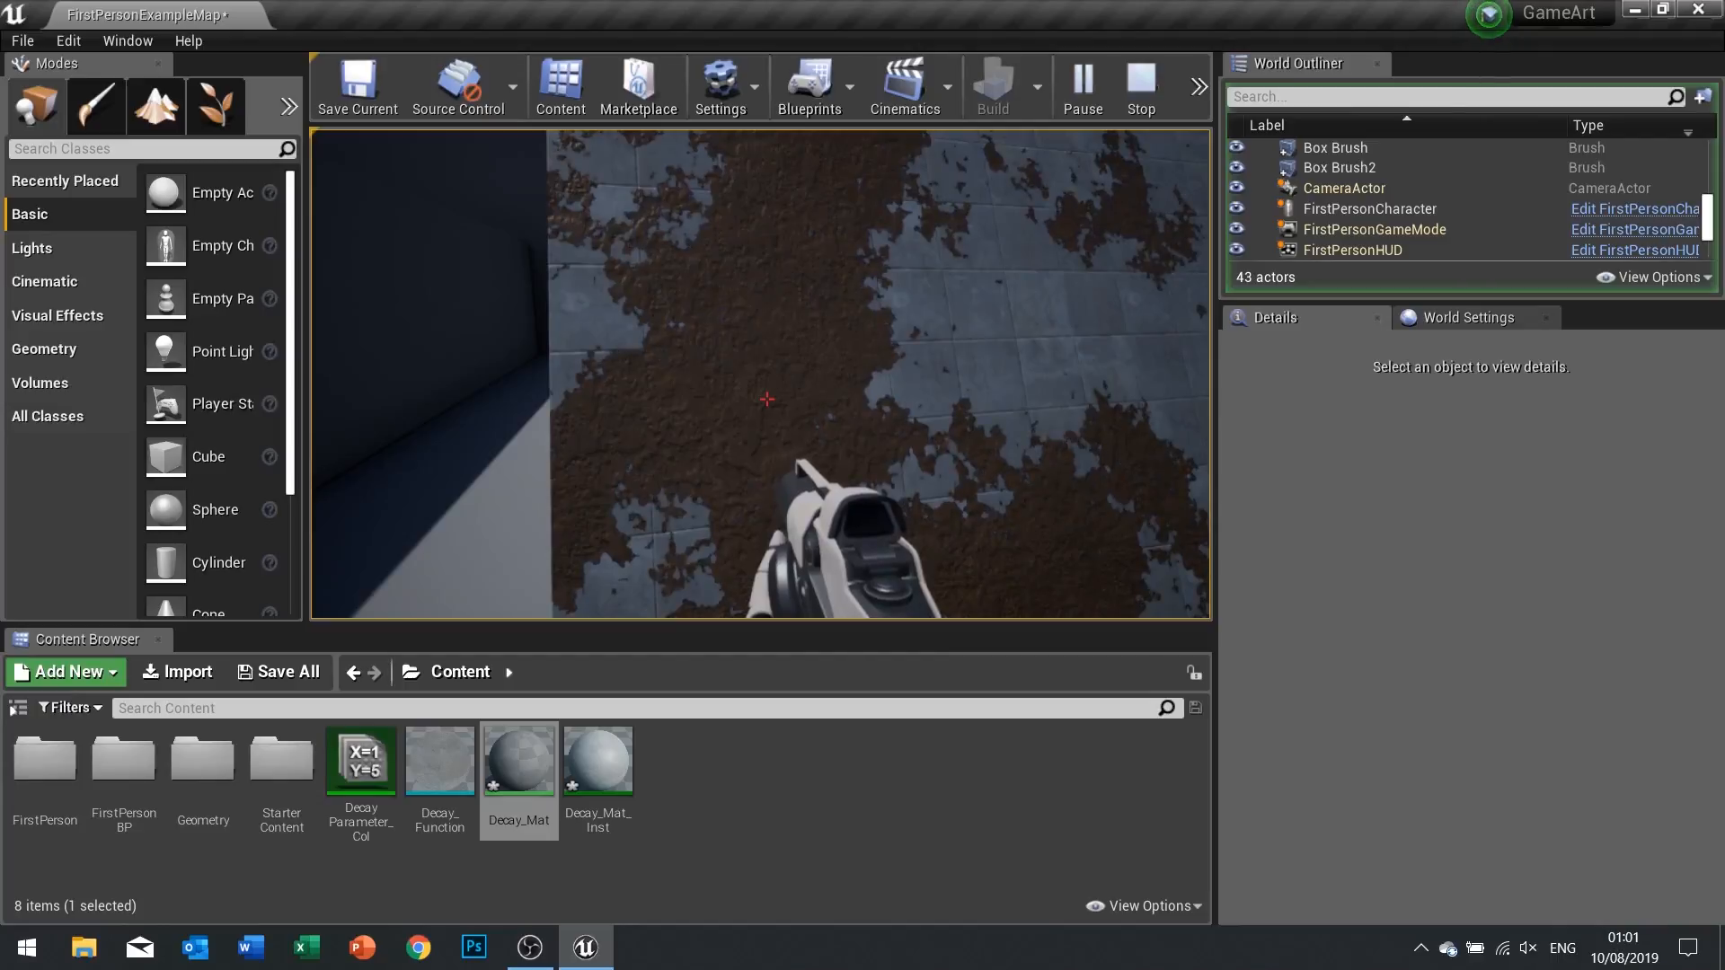
key(w)
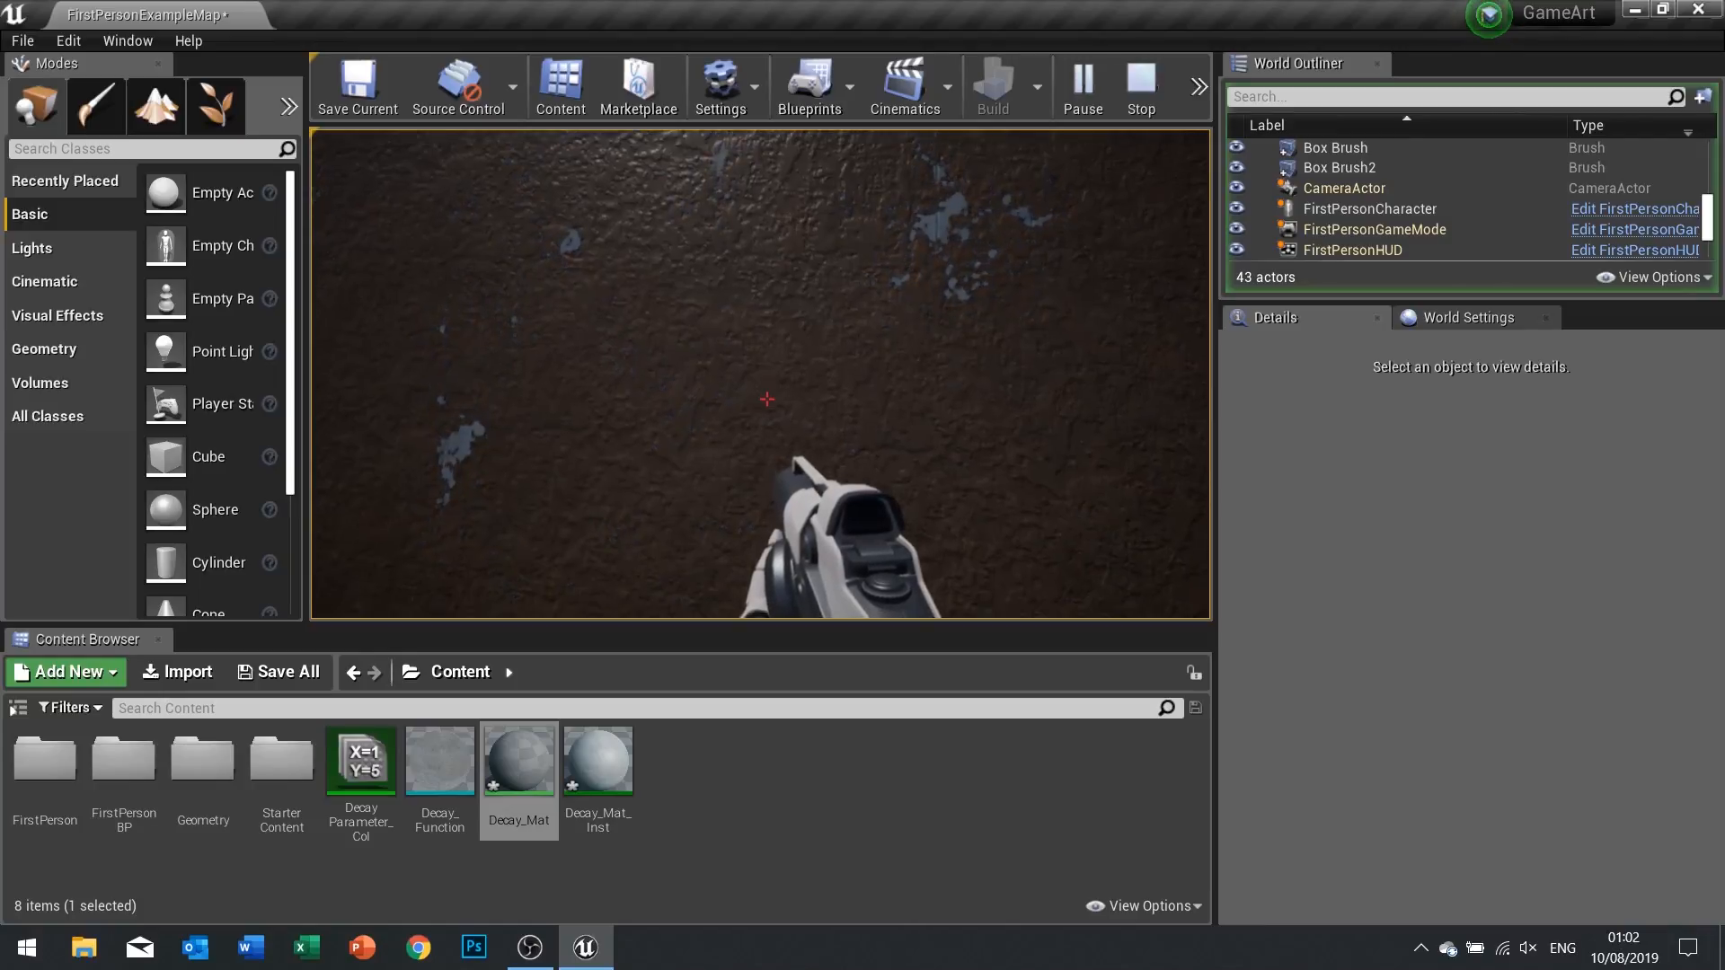
key(Escape)
right_drag(646, 543, 648, 575)
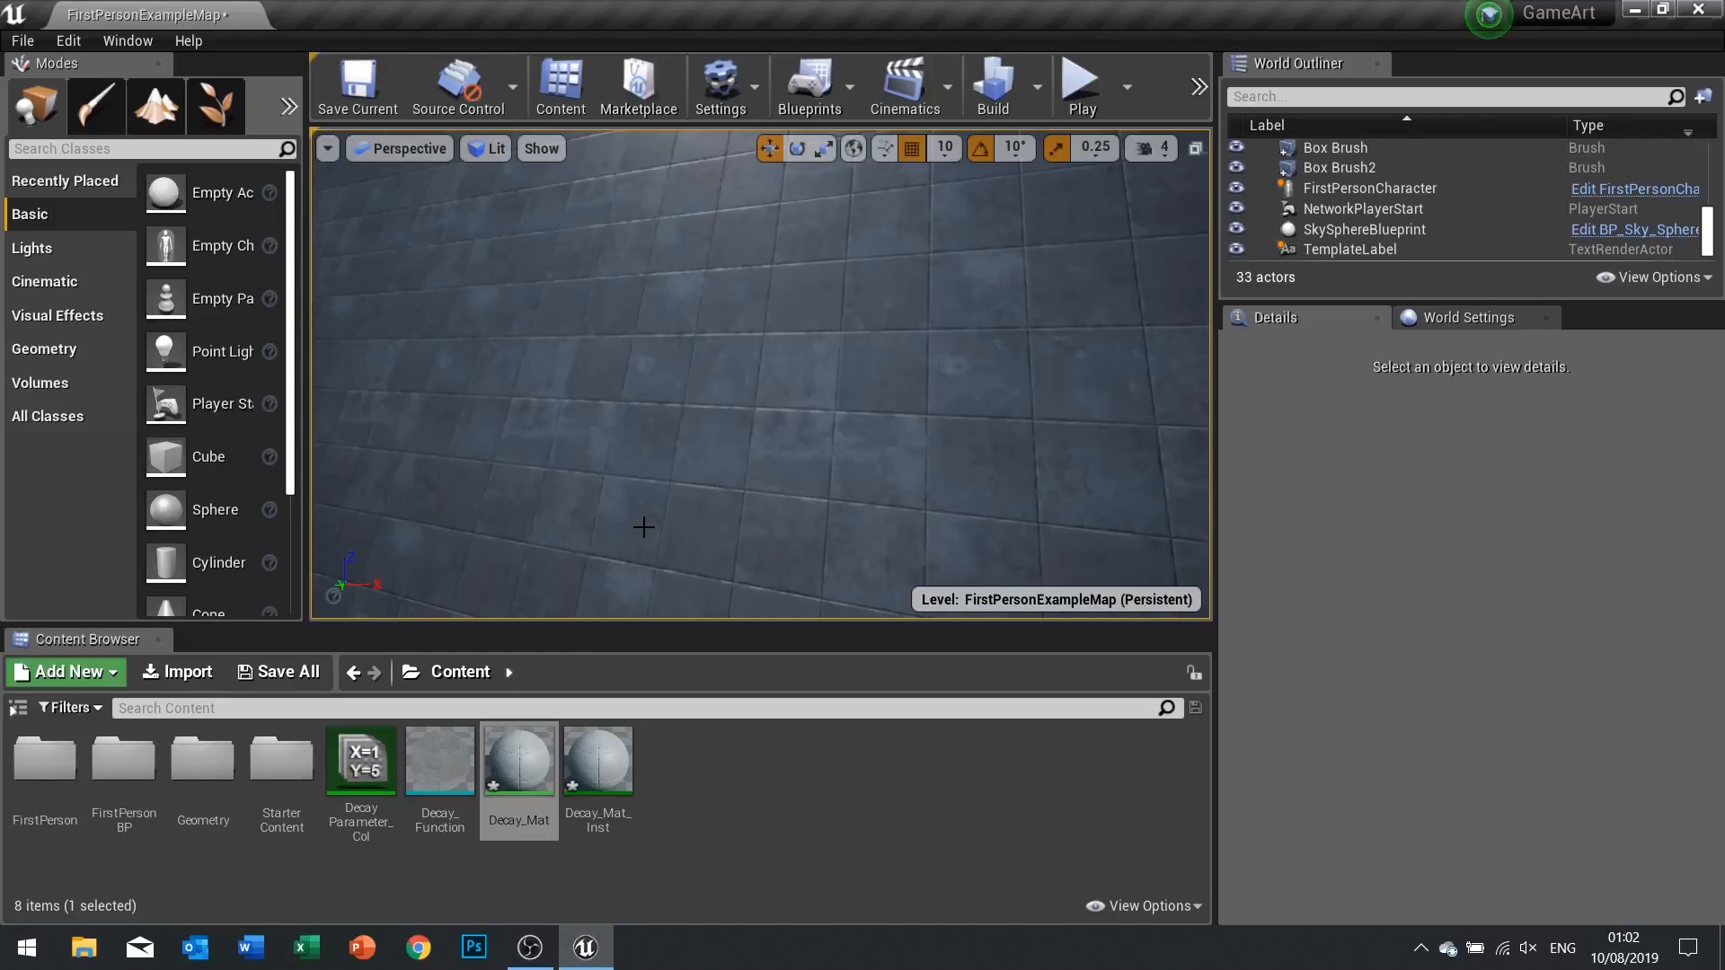
right_drag(883, 298, 755, 301)
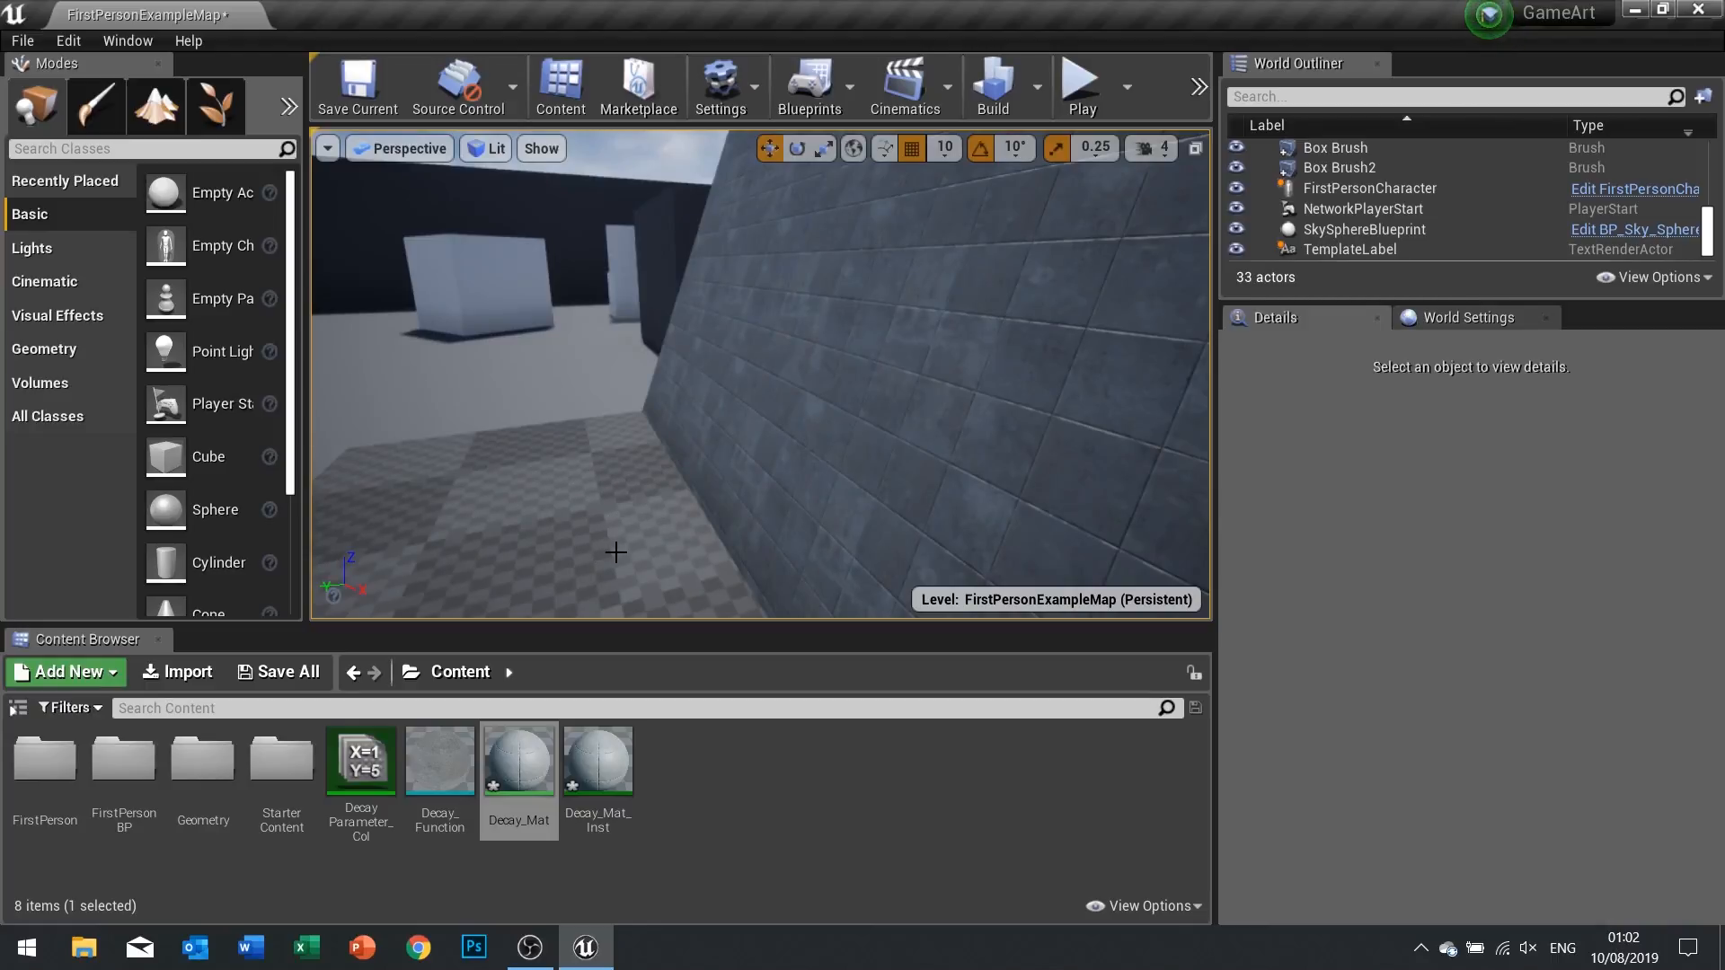
Open Decay_Mat_Inst, try the Texture0 and Texture1 overrides, switch both off again and save the instance
double_click(620, 768)
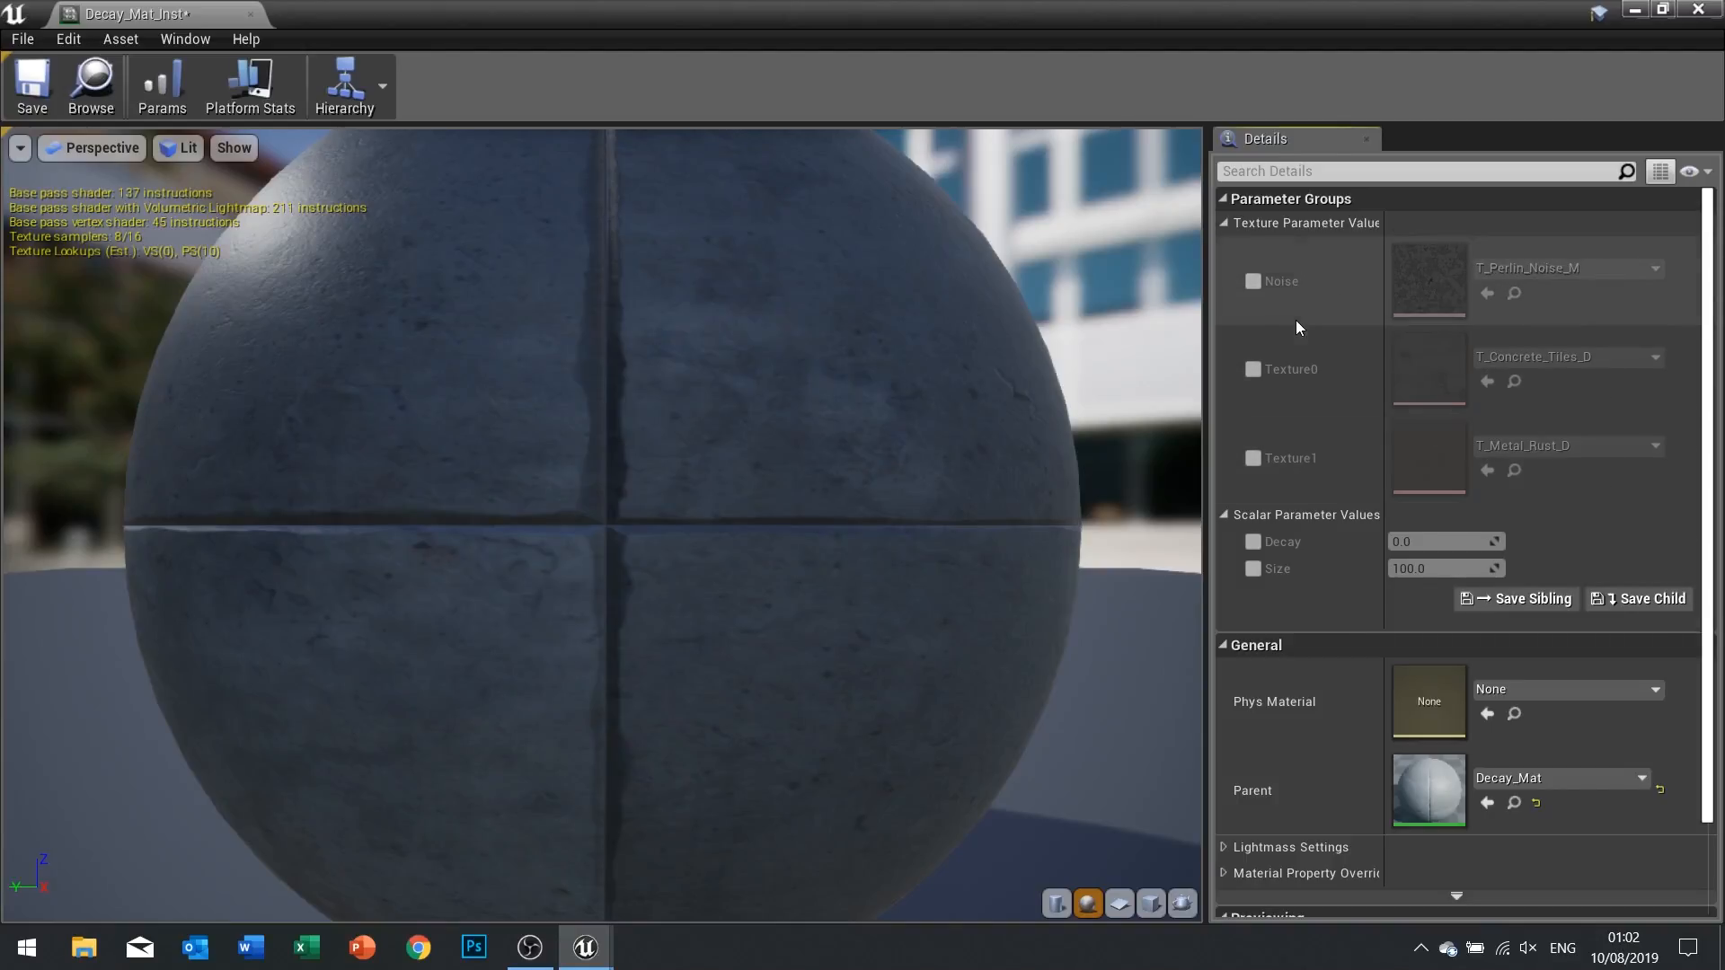
click(1252, 369)
click(1253, 459)
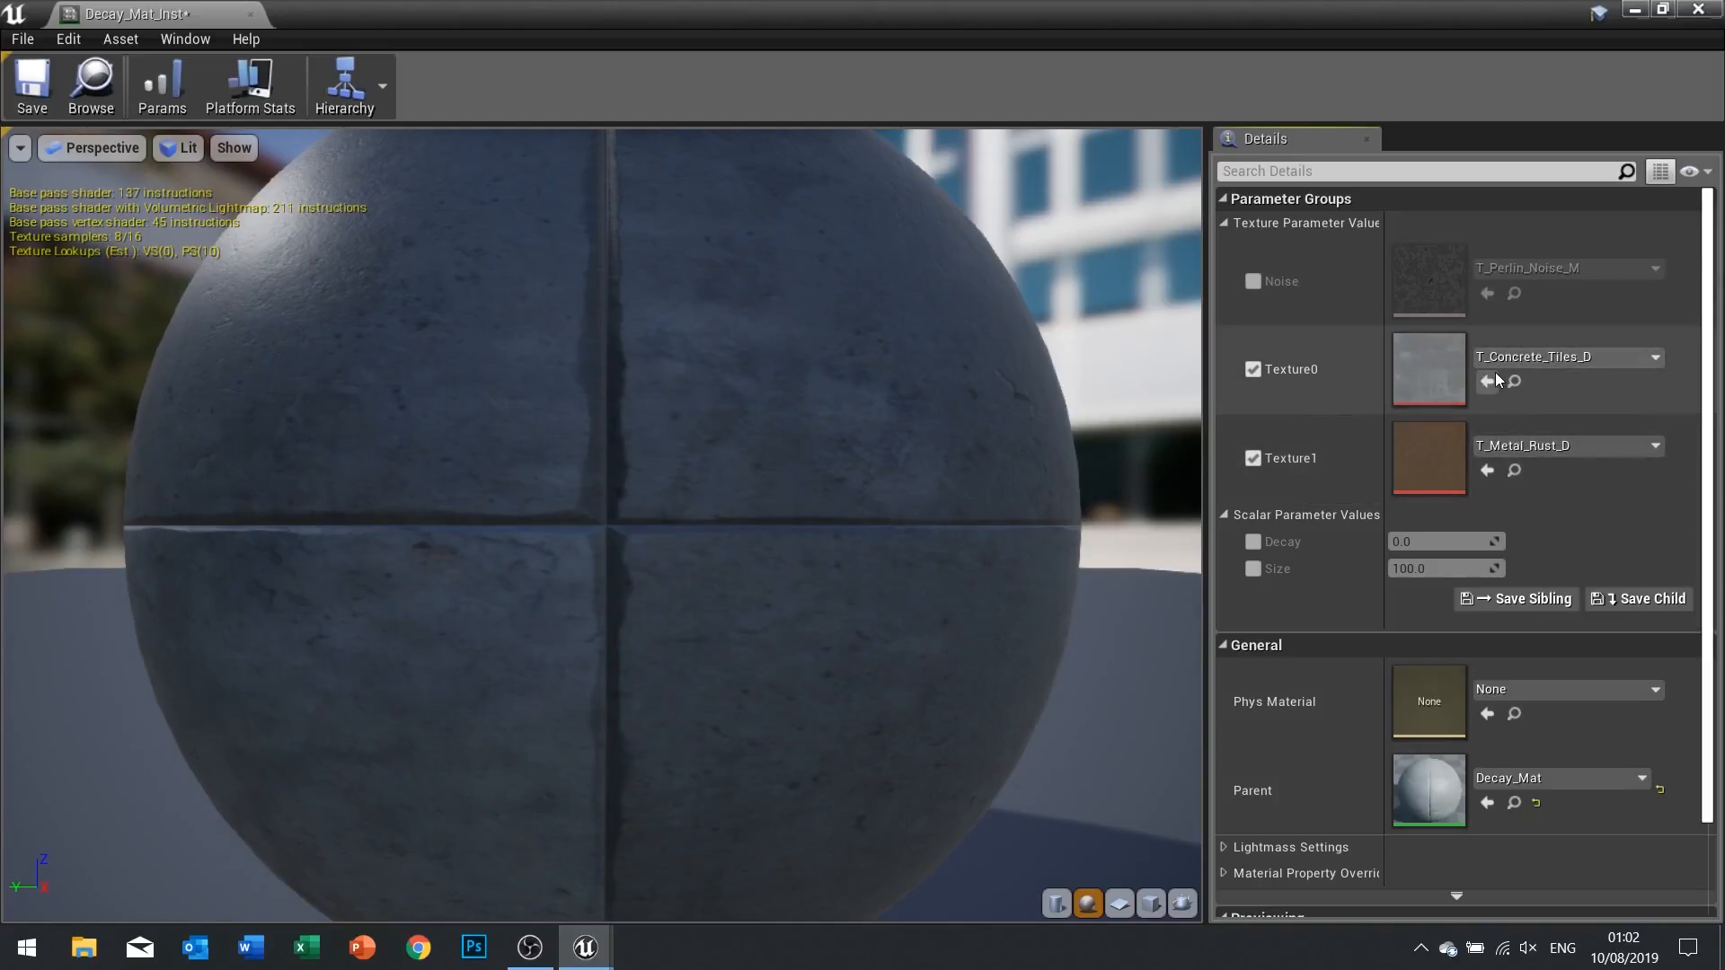
click(1253, 369)
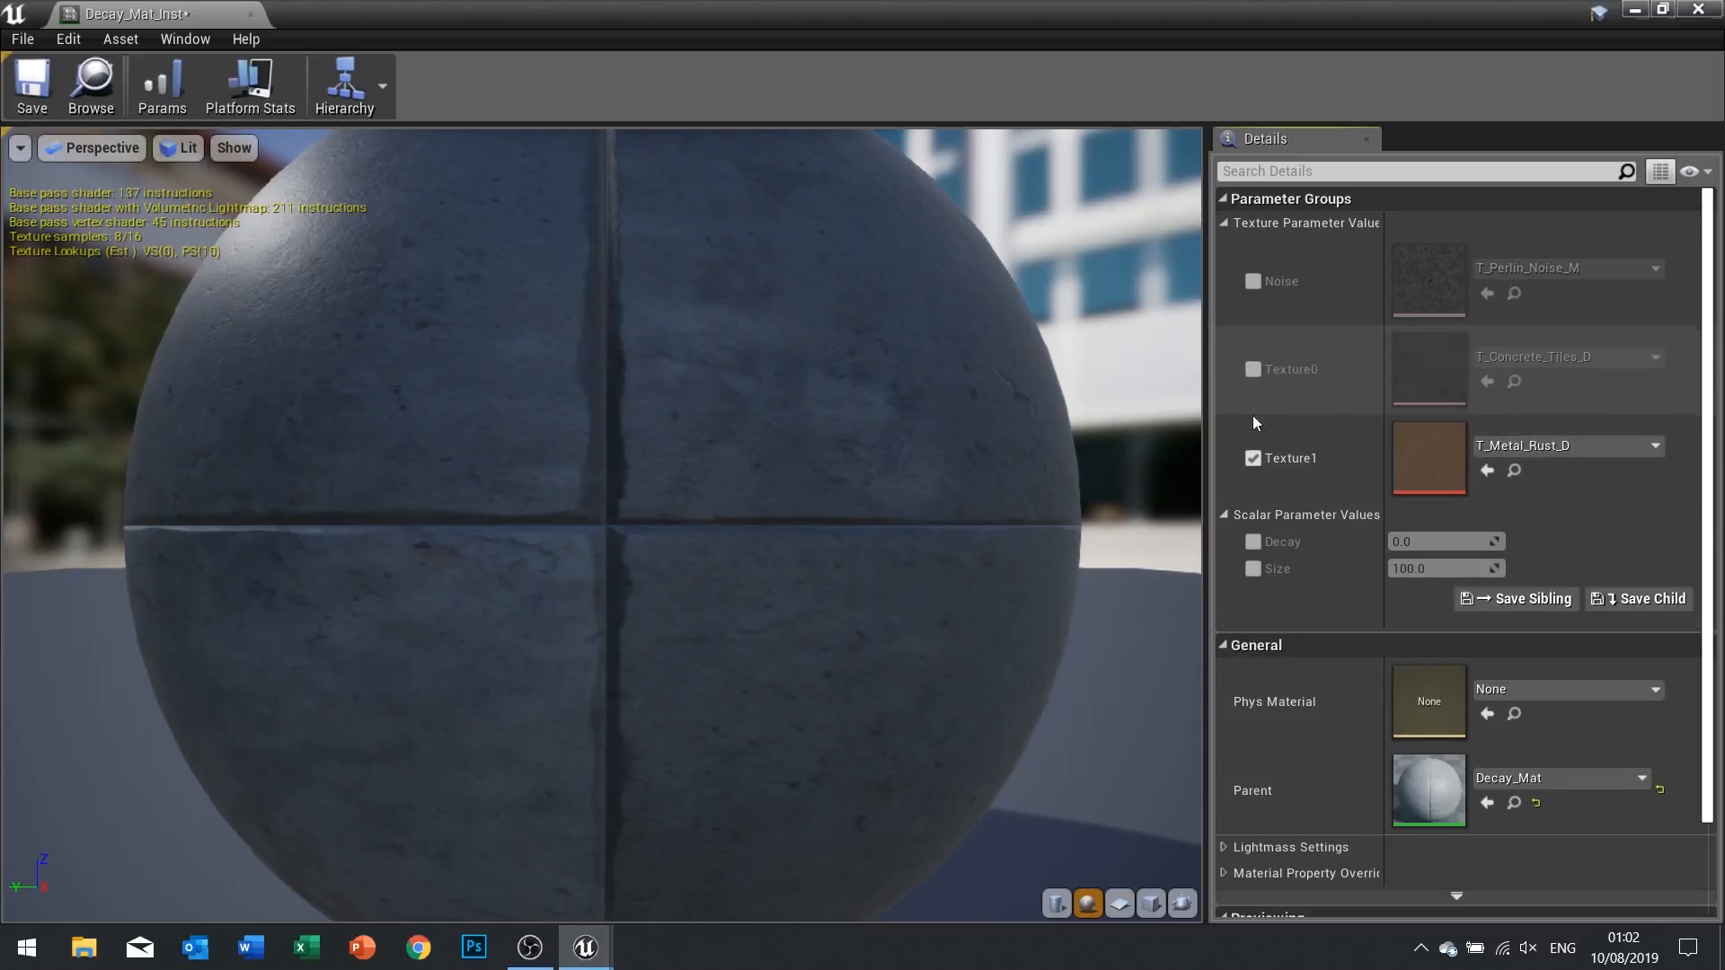
click(1252, 459)
click(31, 81)
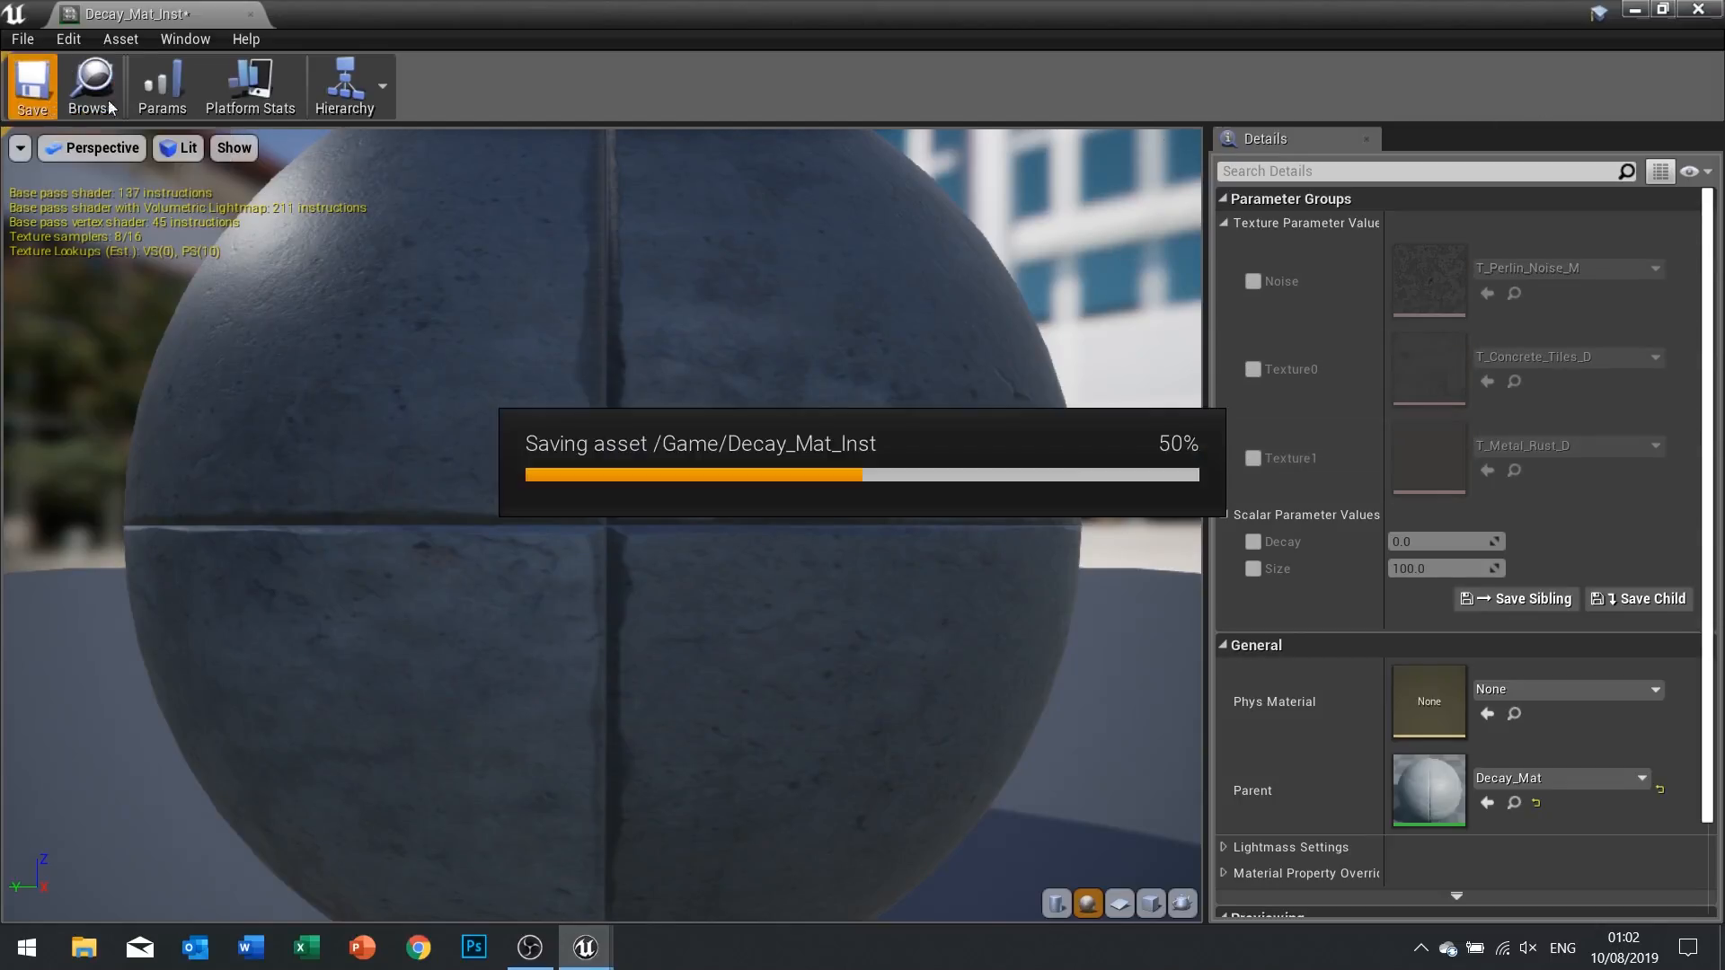
click(1698, 9)
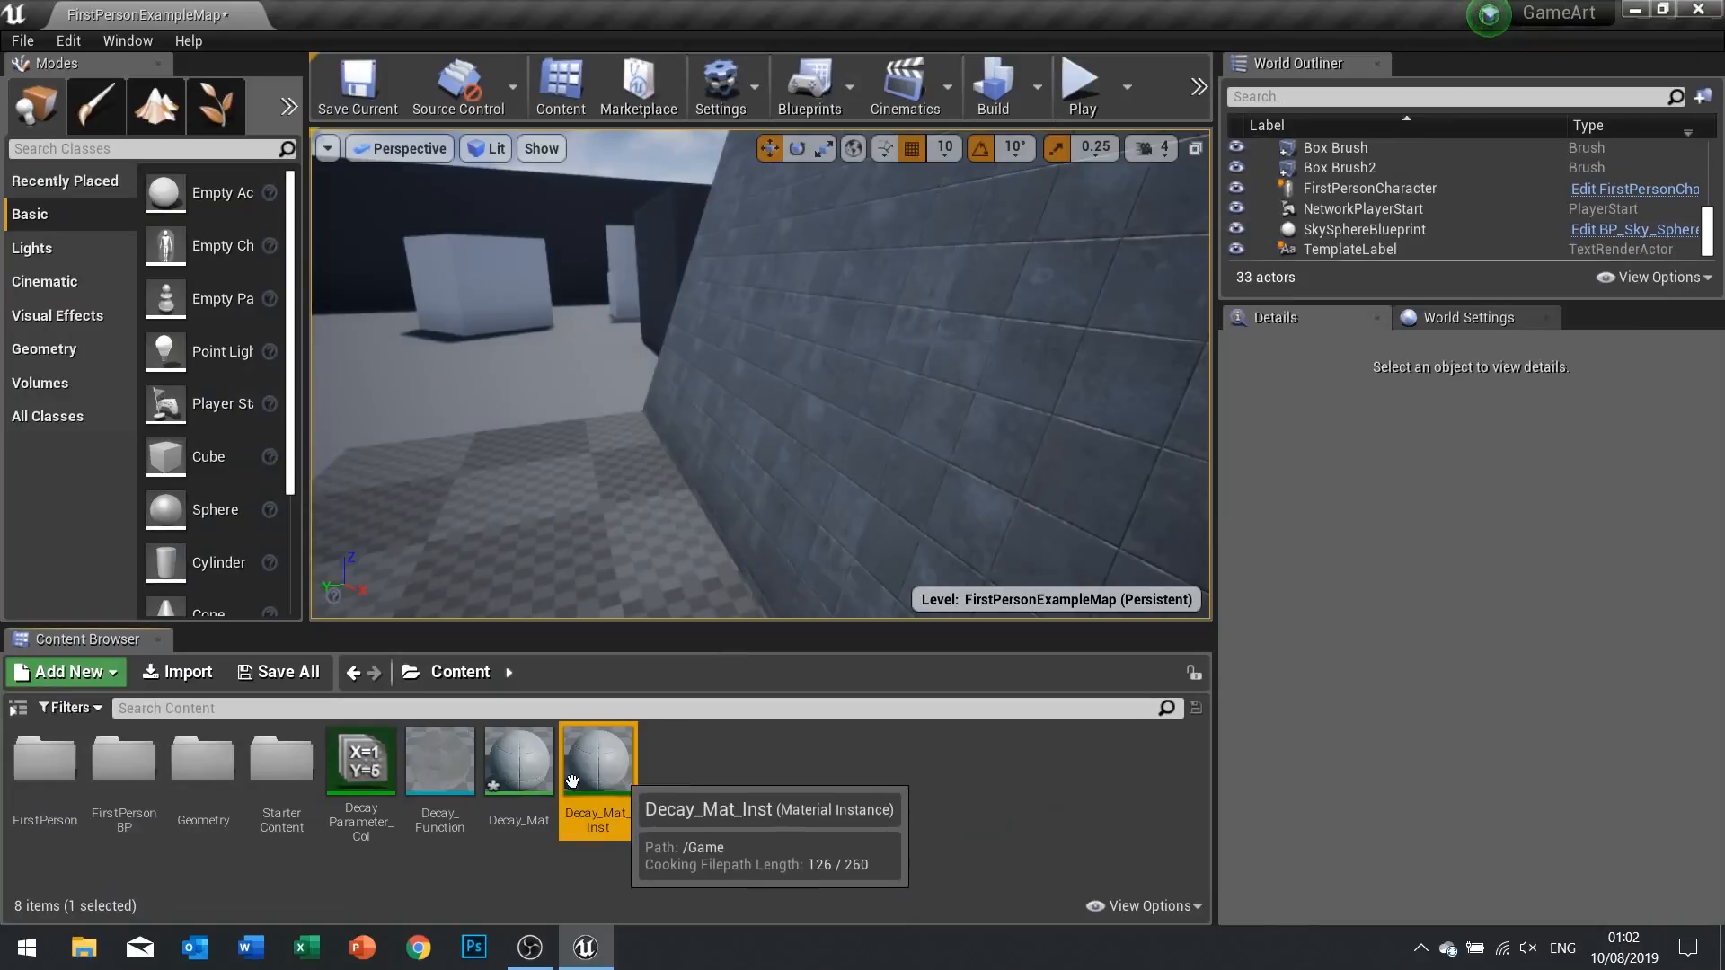
Create a second material instance from Decay_Mat, open it and enable its Texture0 and Texture1 overrides
right_click(528, 782)
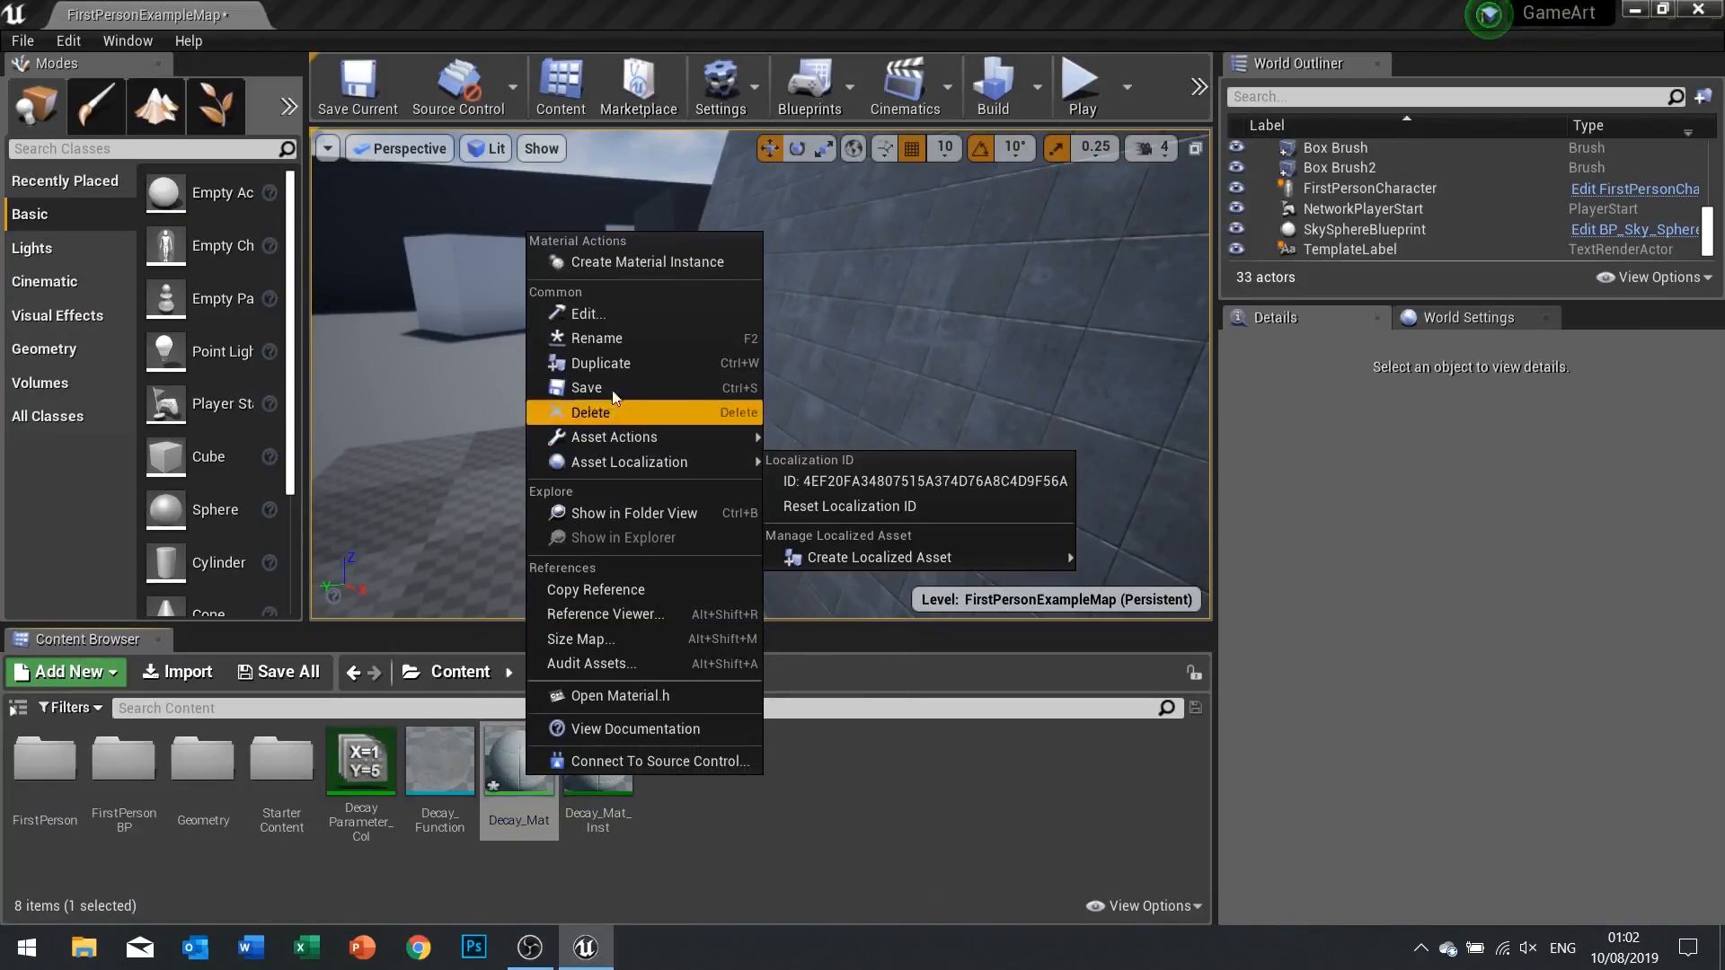
click(616, 263)
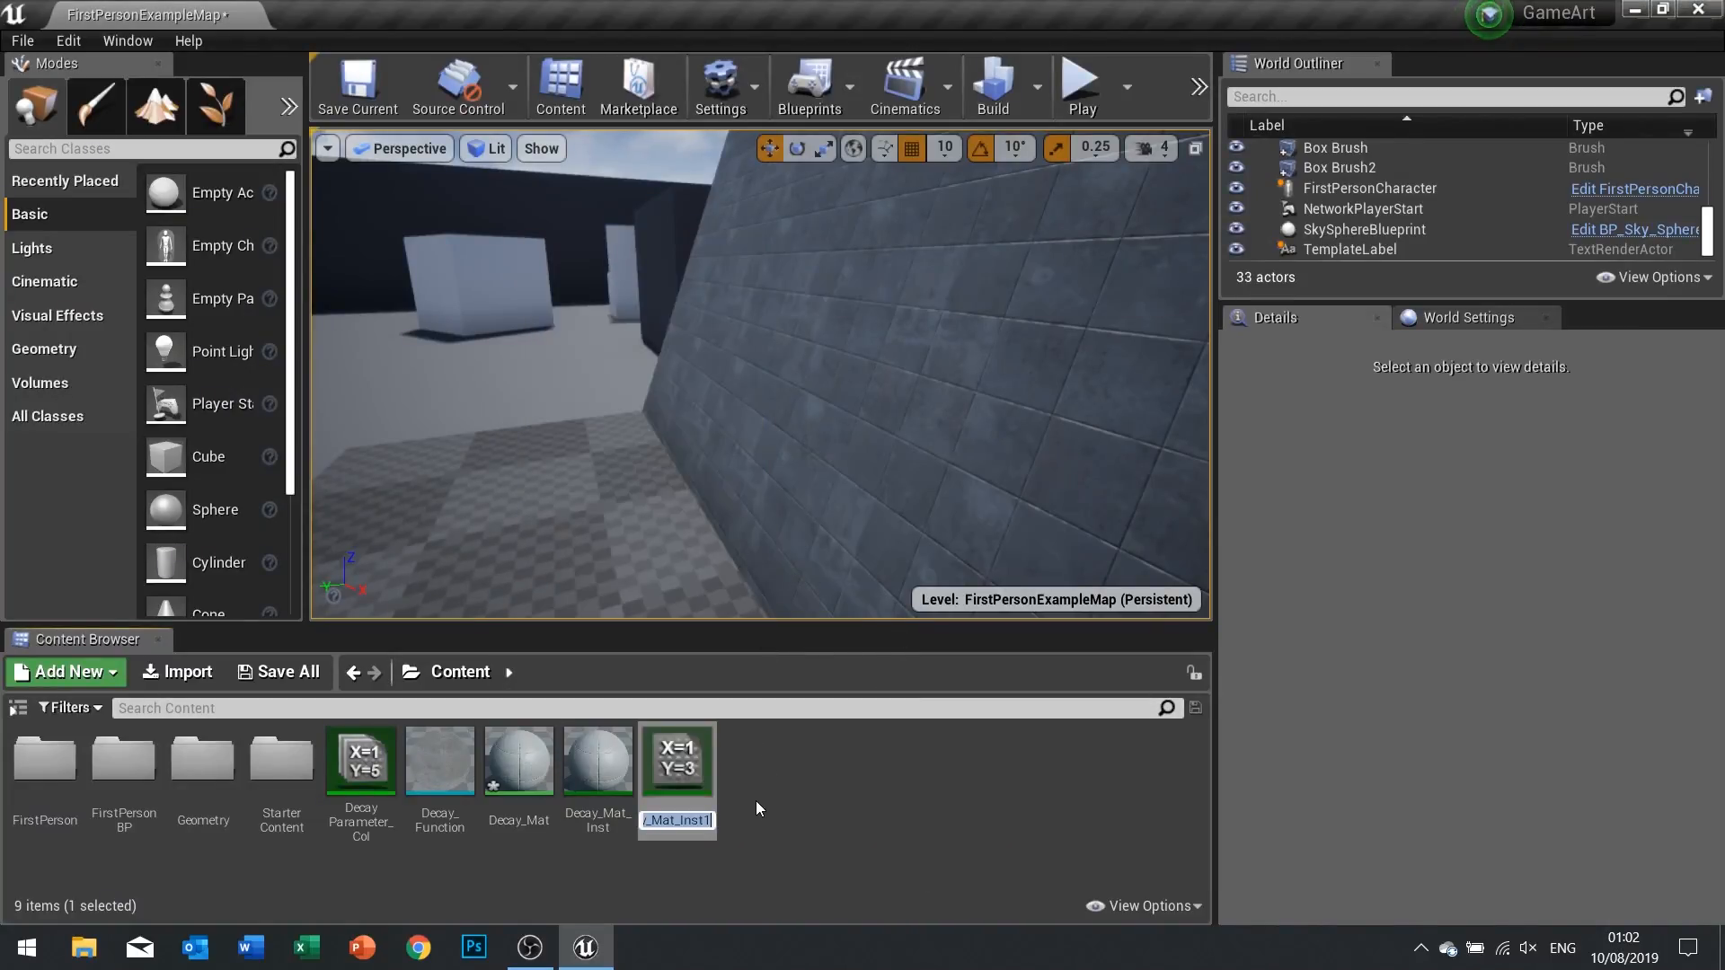
key(Return)
double_click(678, 768)
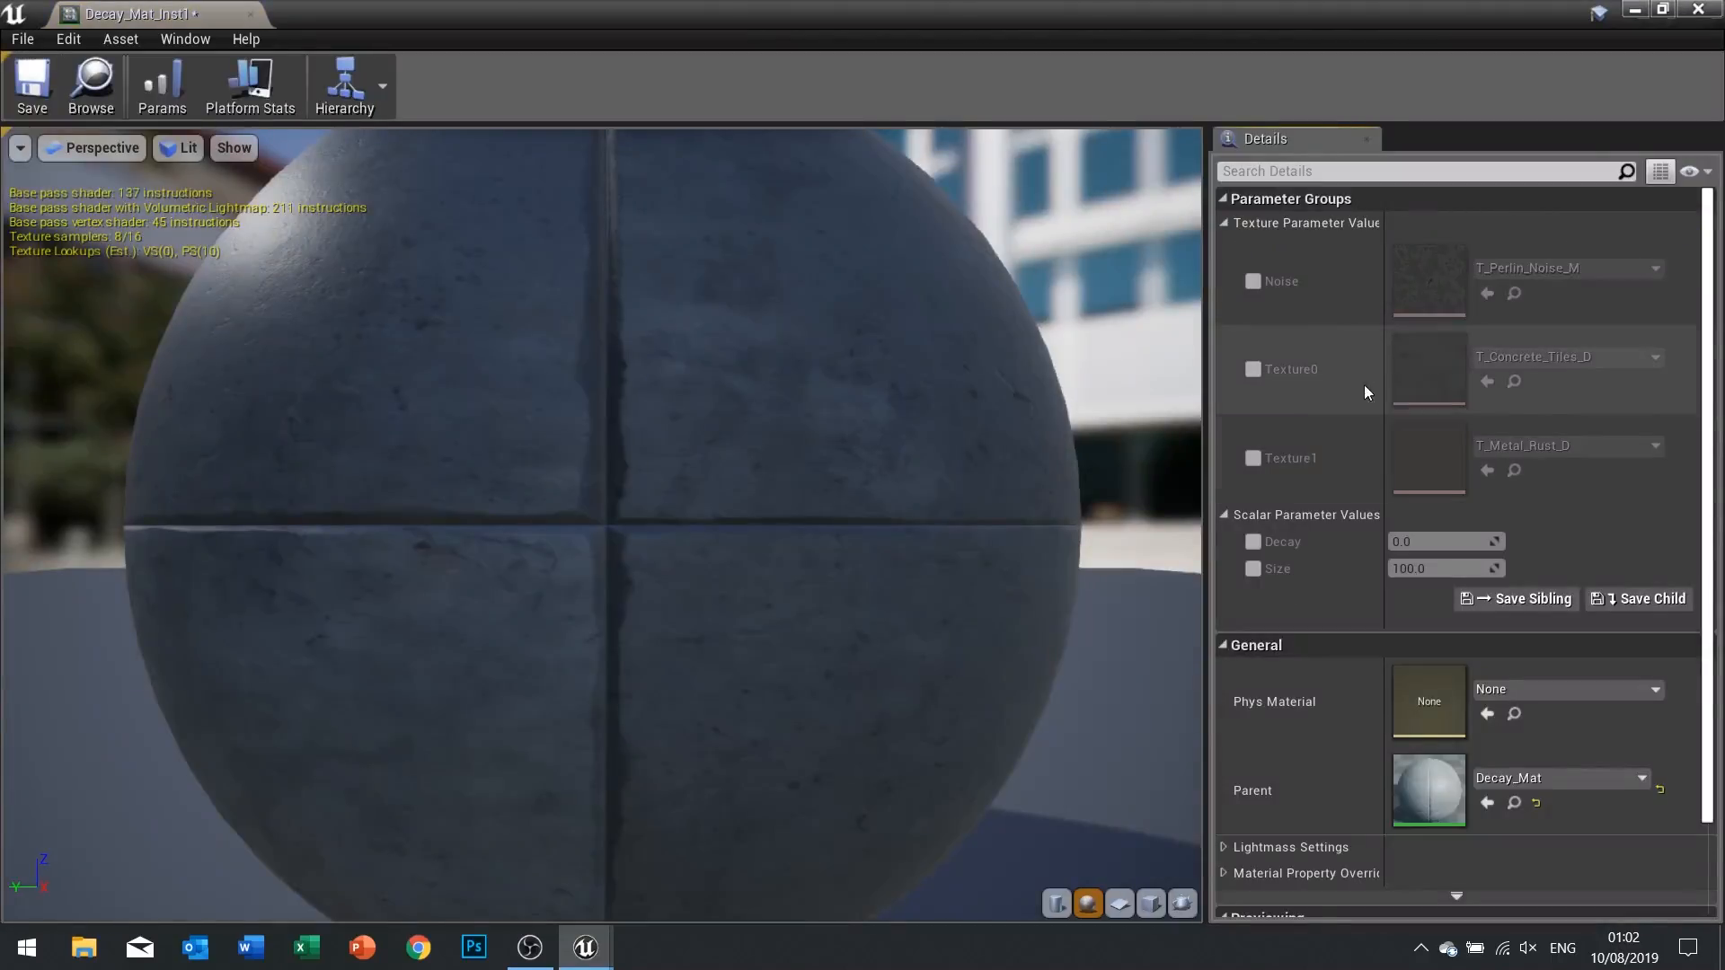
click(1253, 369)
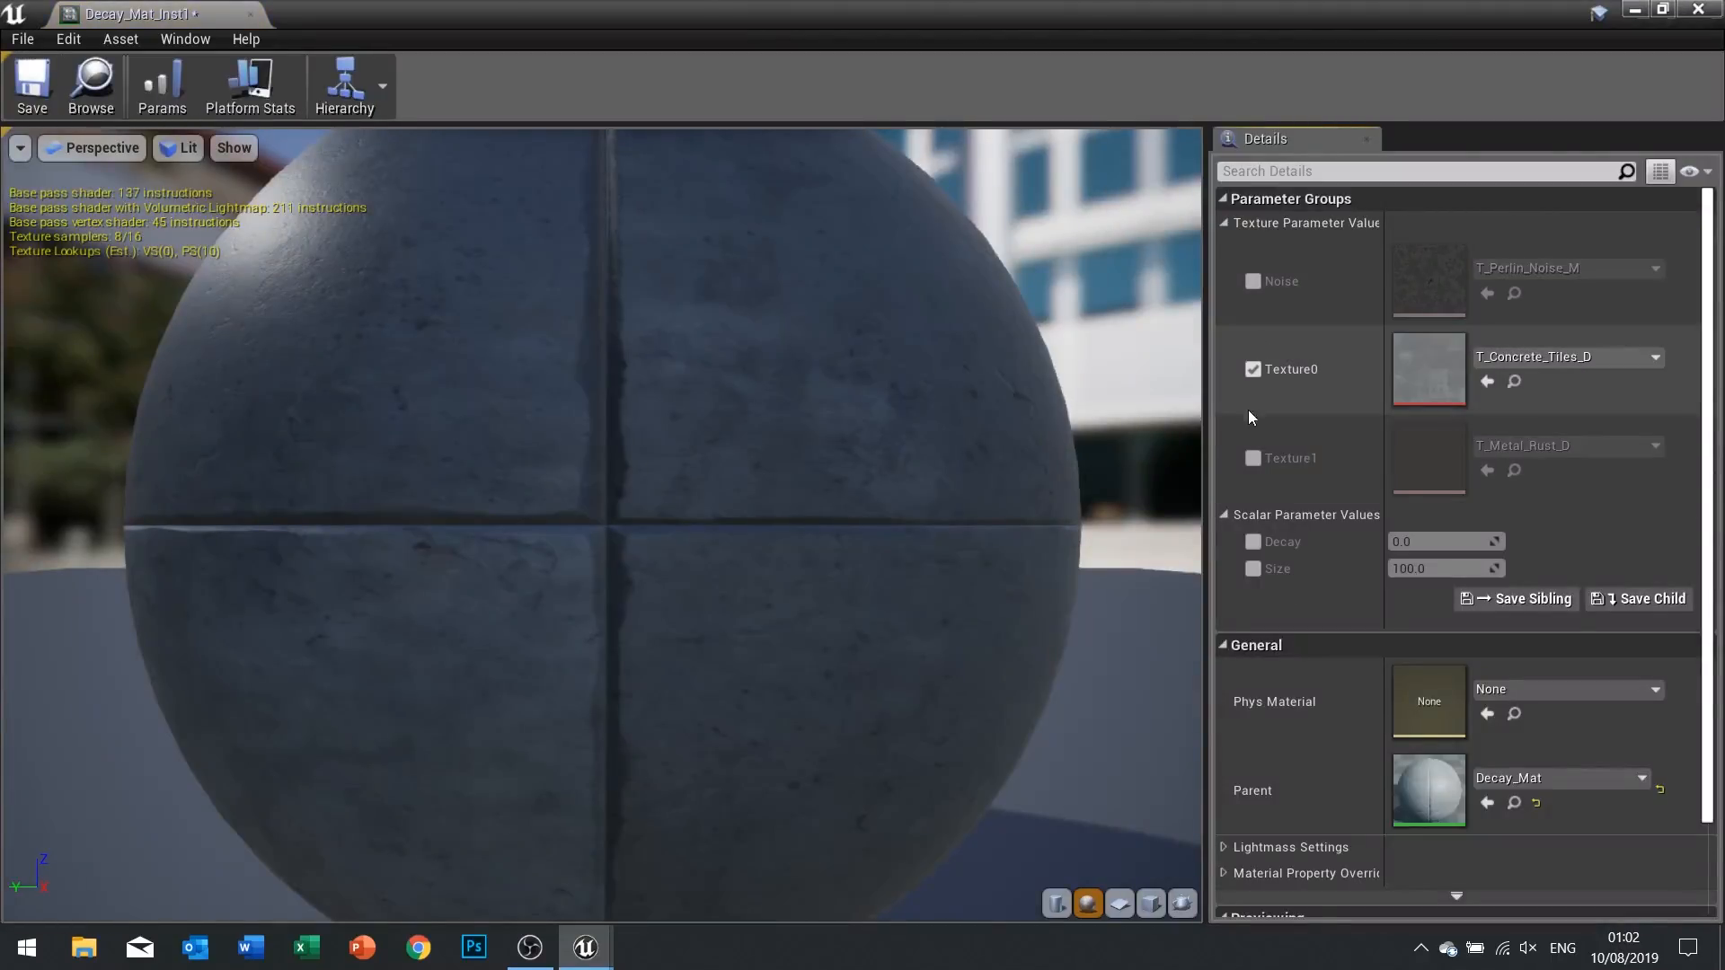
click(1254, 458)
Assign the T_Ground_Grass_D texture to Texture0 in the new material instance
click(1533, 360)
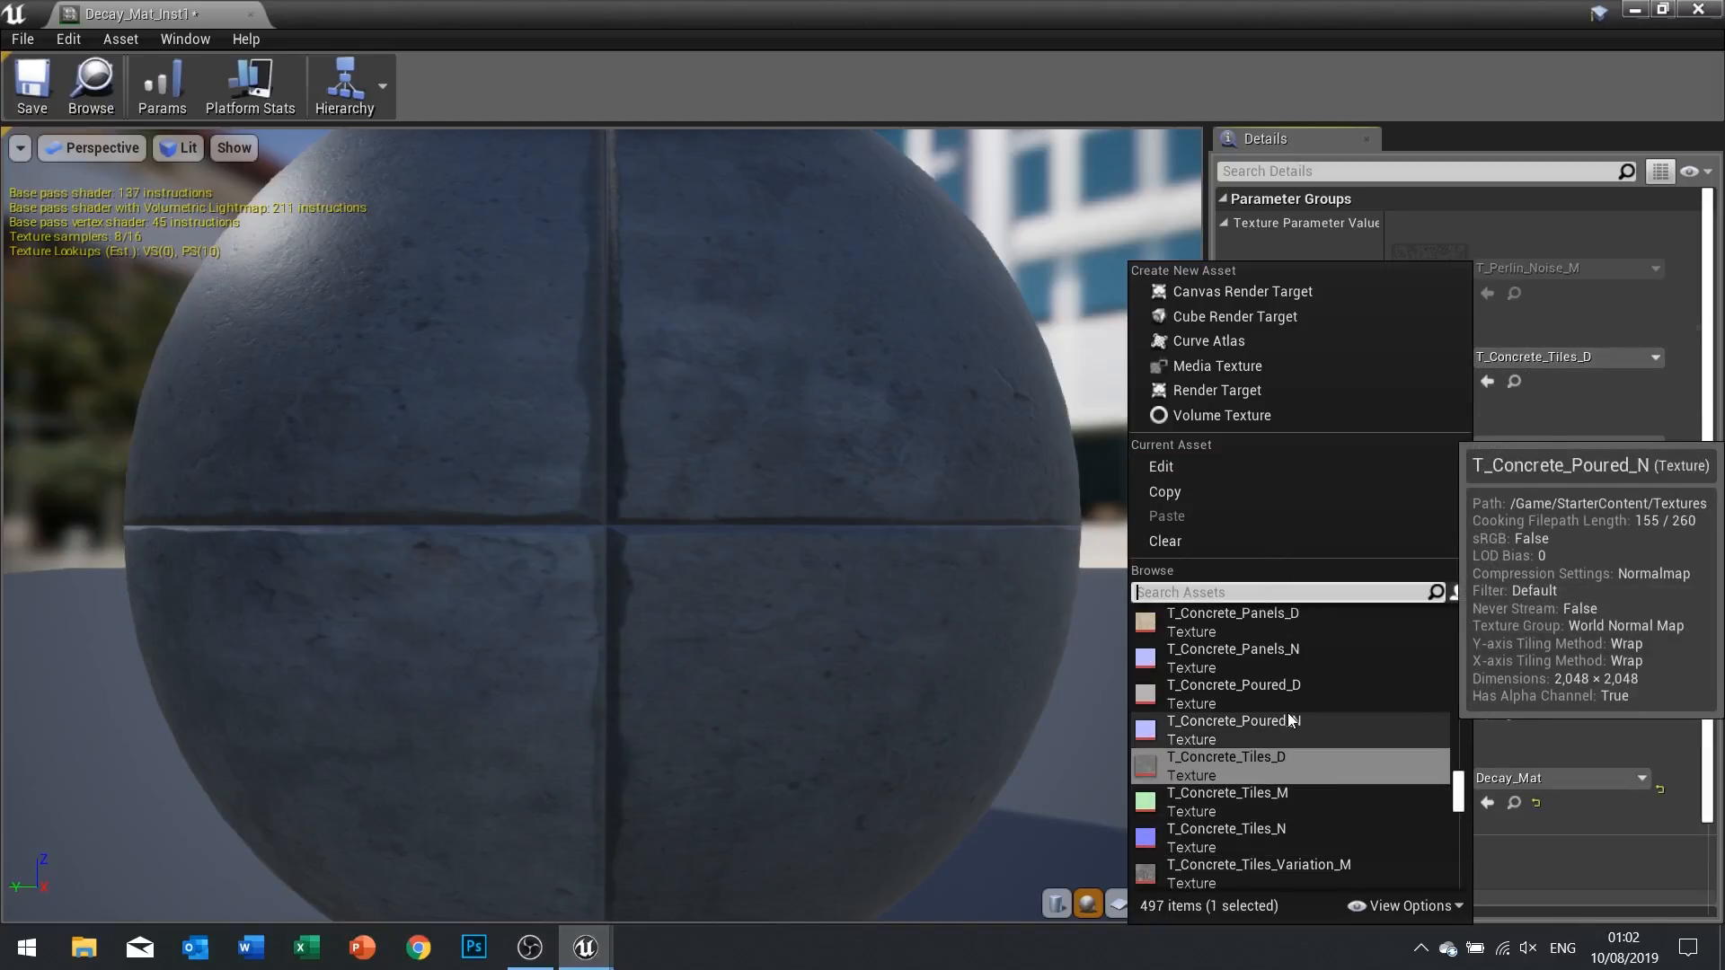
scroll(1308, 729, down, 1)
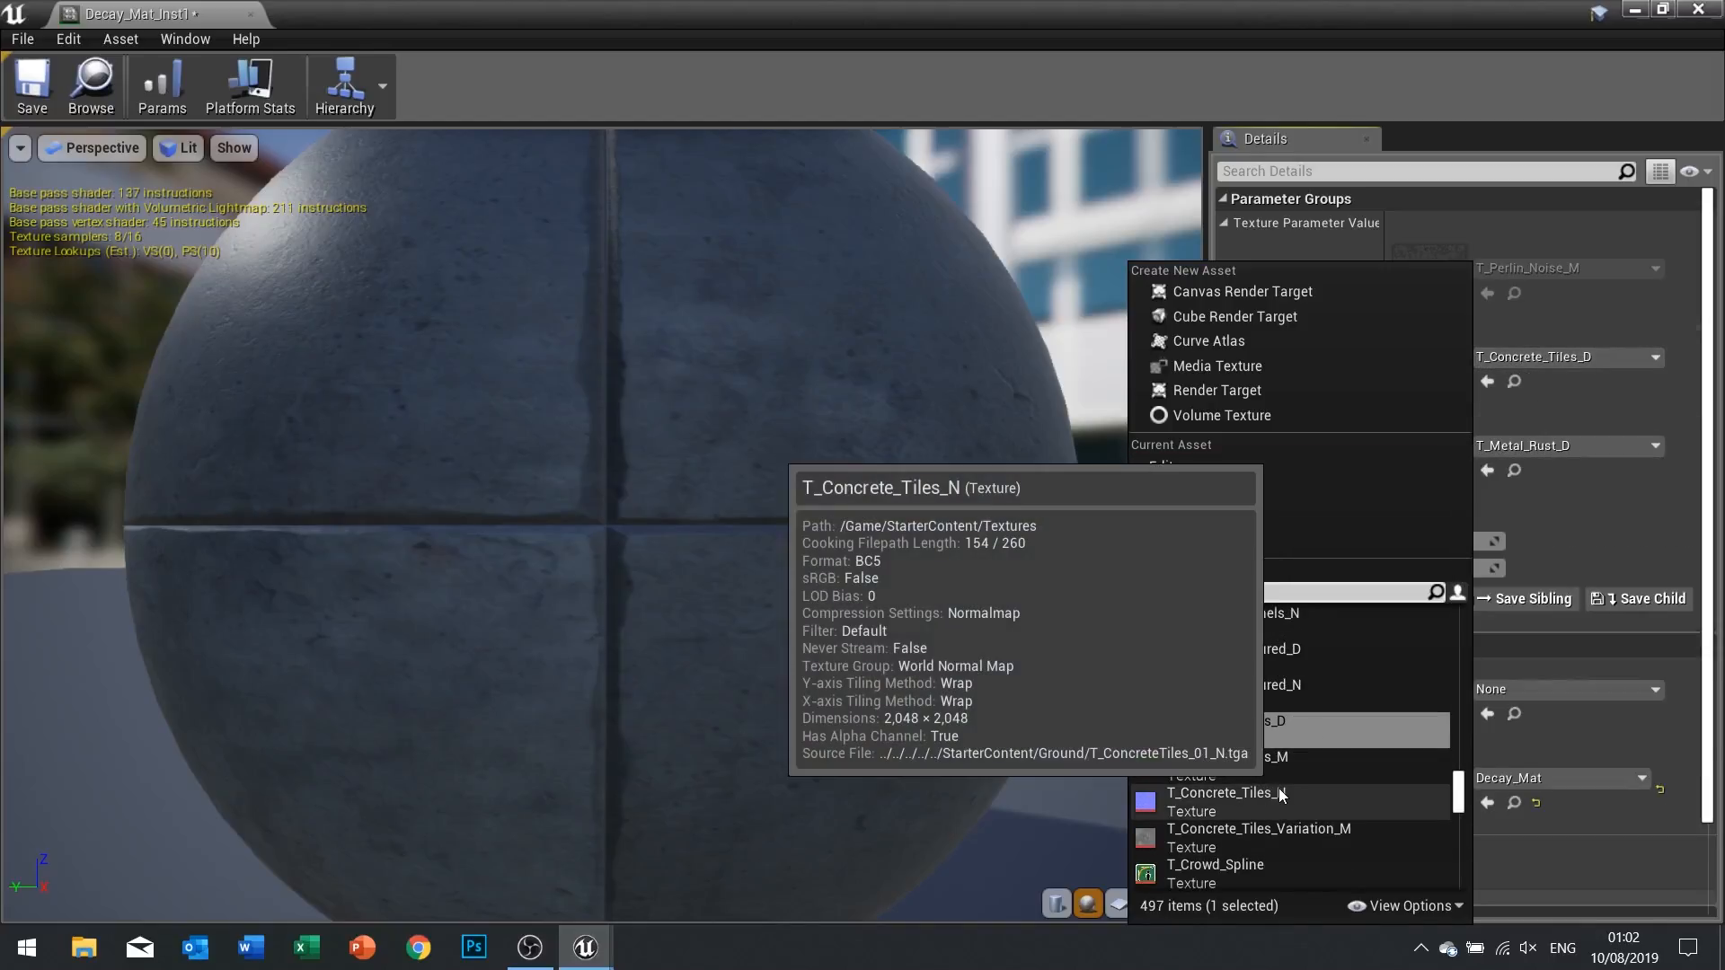
text(grass)
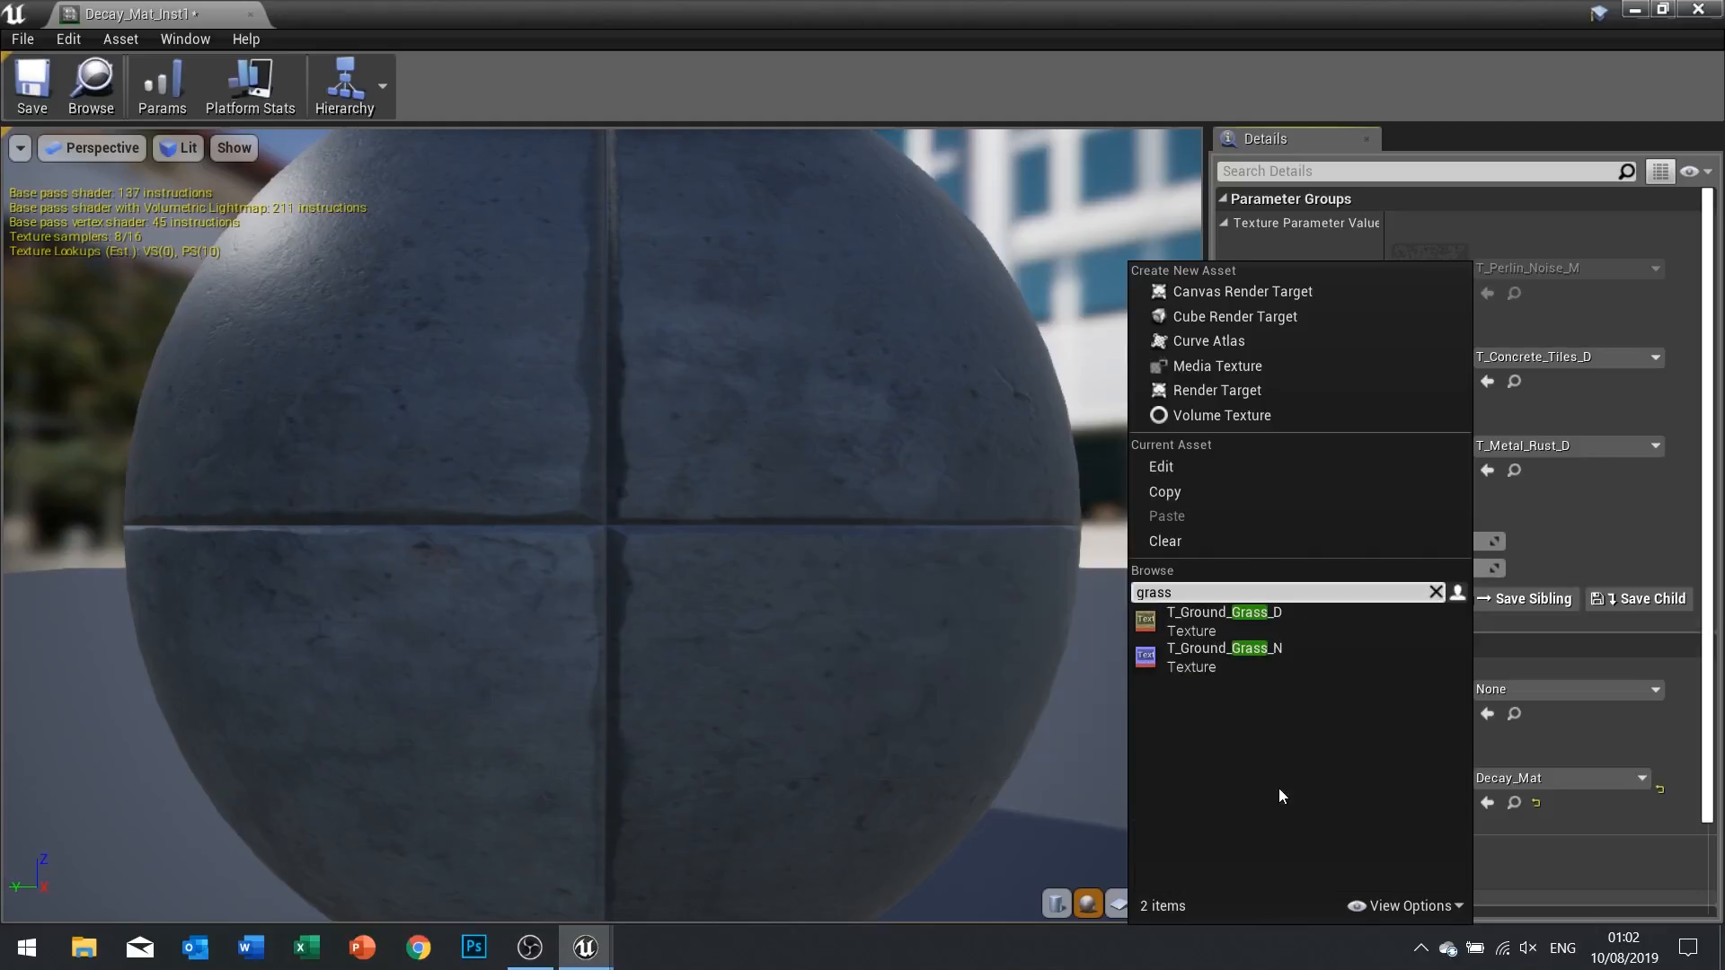
click(1344, 616)
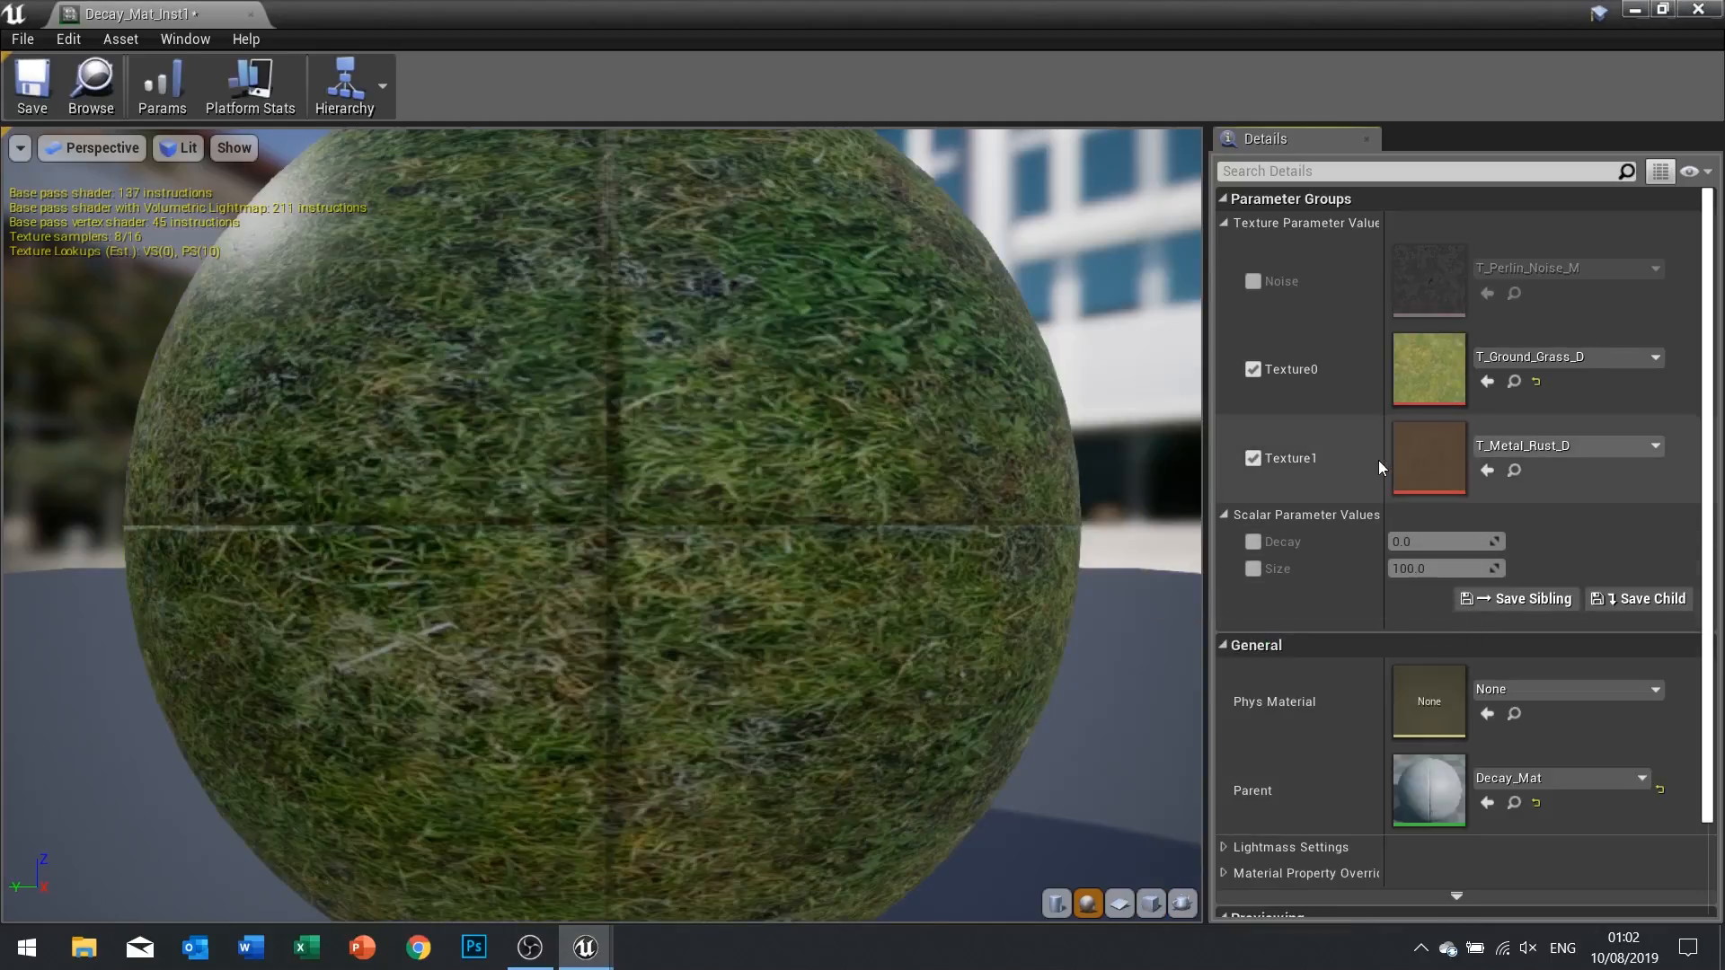
Assign T_Ground_Gravel_D to Texture1 in the new instance, and save the instance
click(1527, 447)
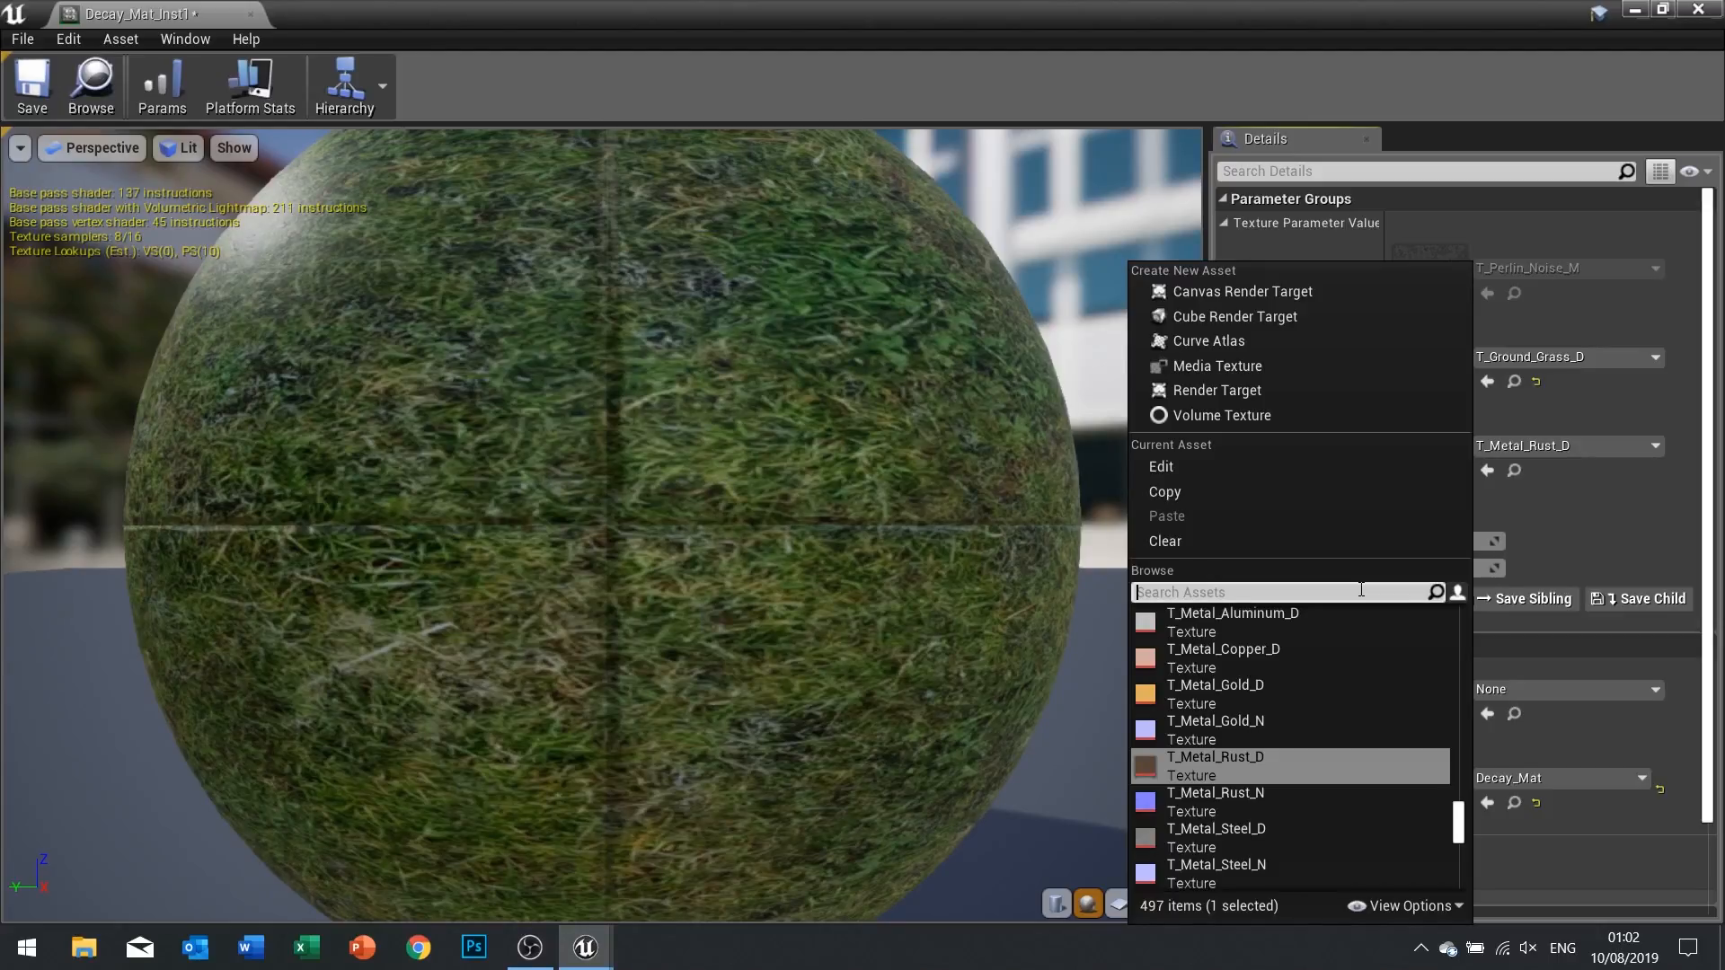
text(grave)
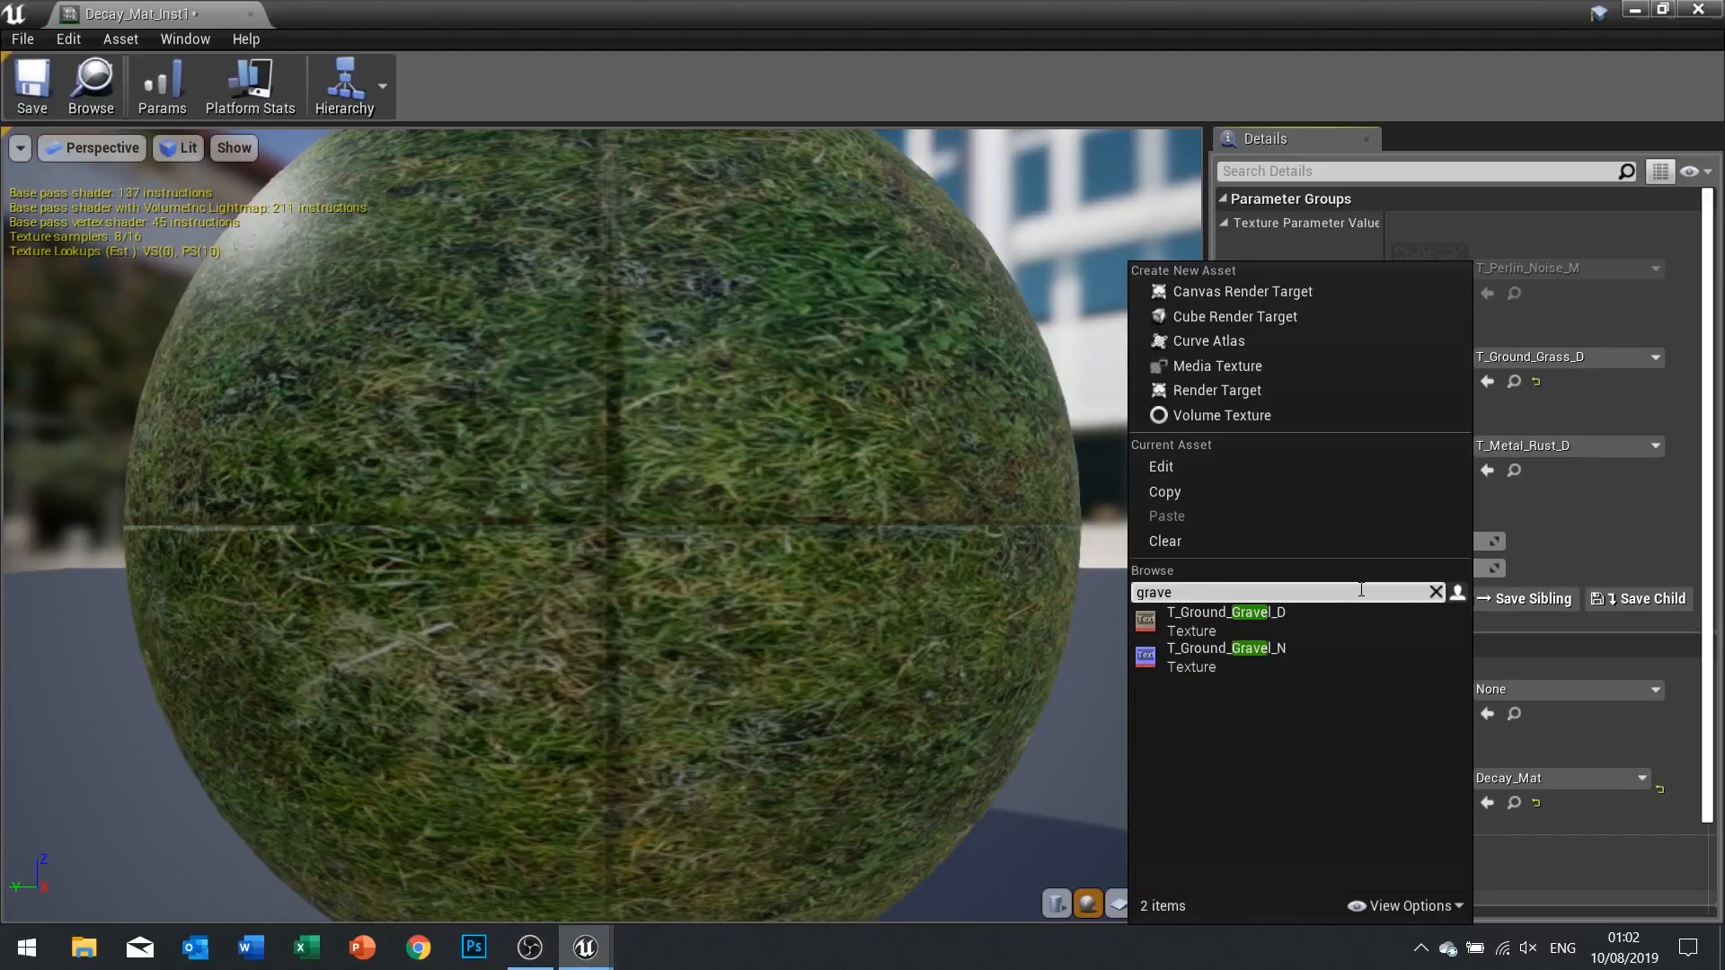
click(1387, 614)
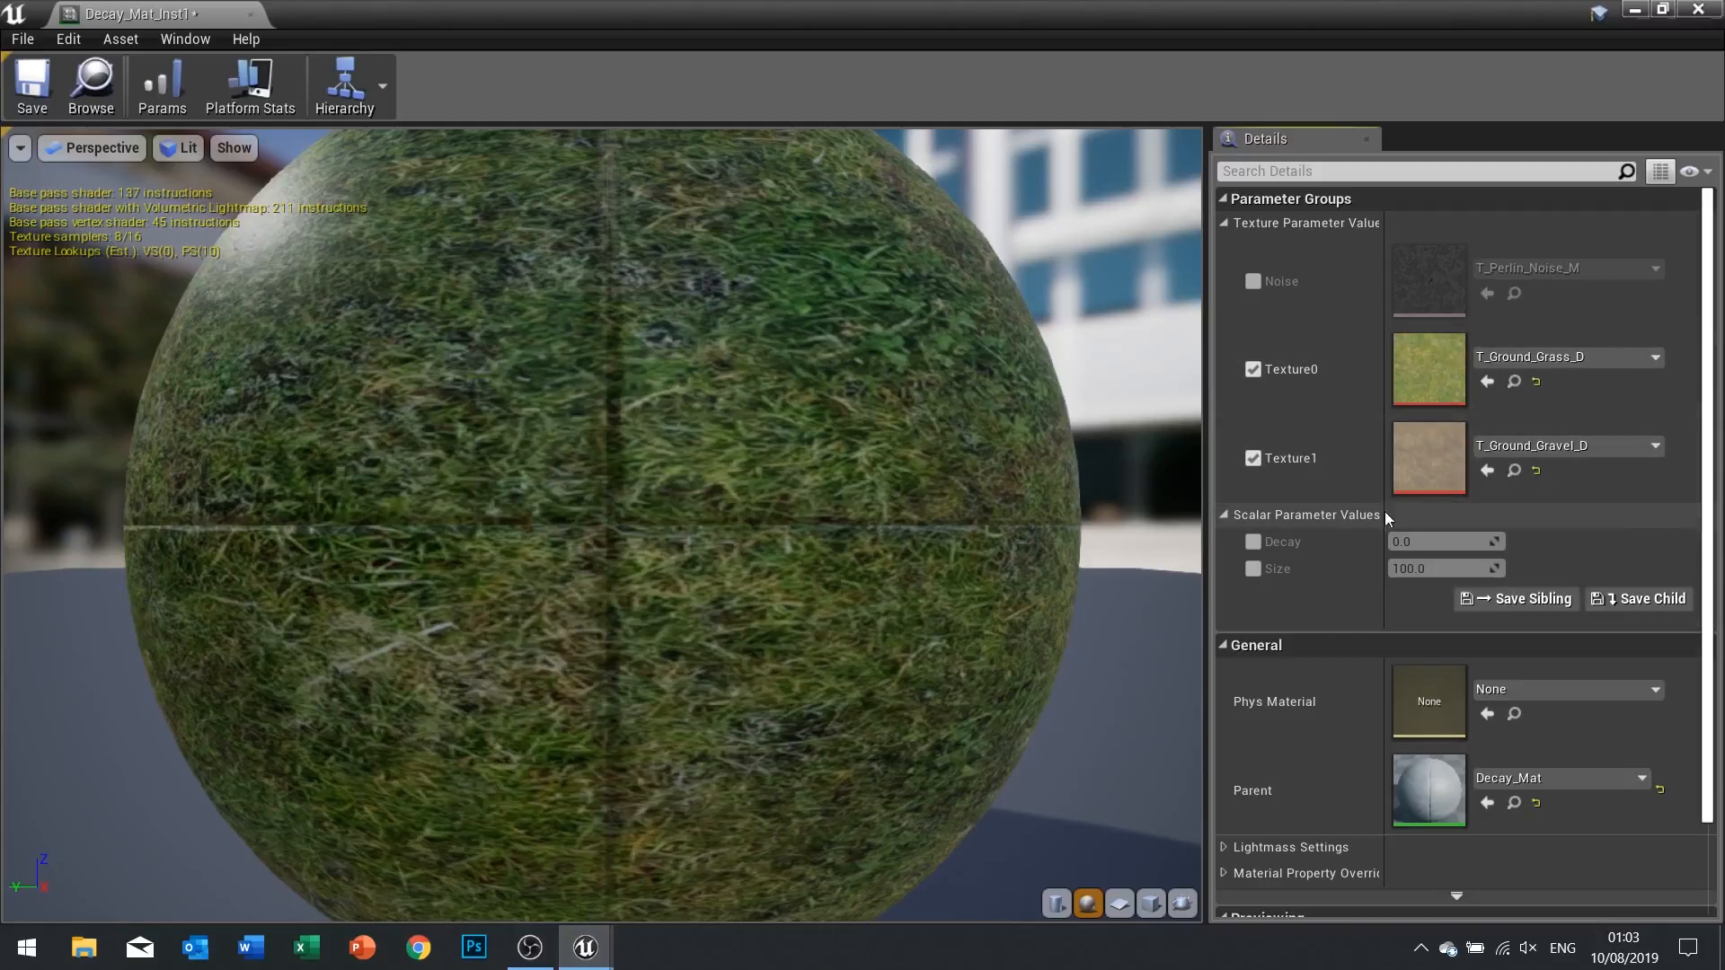
click(33, 81)
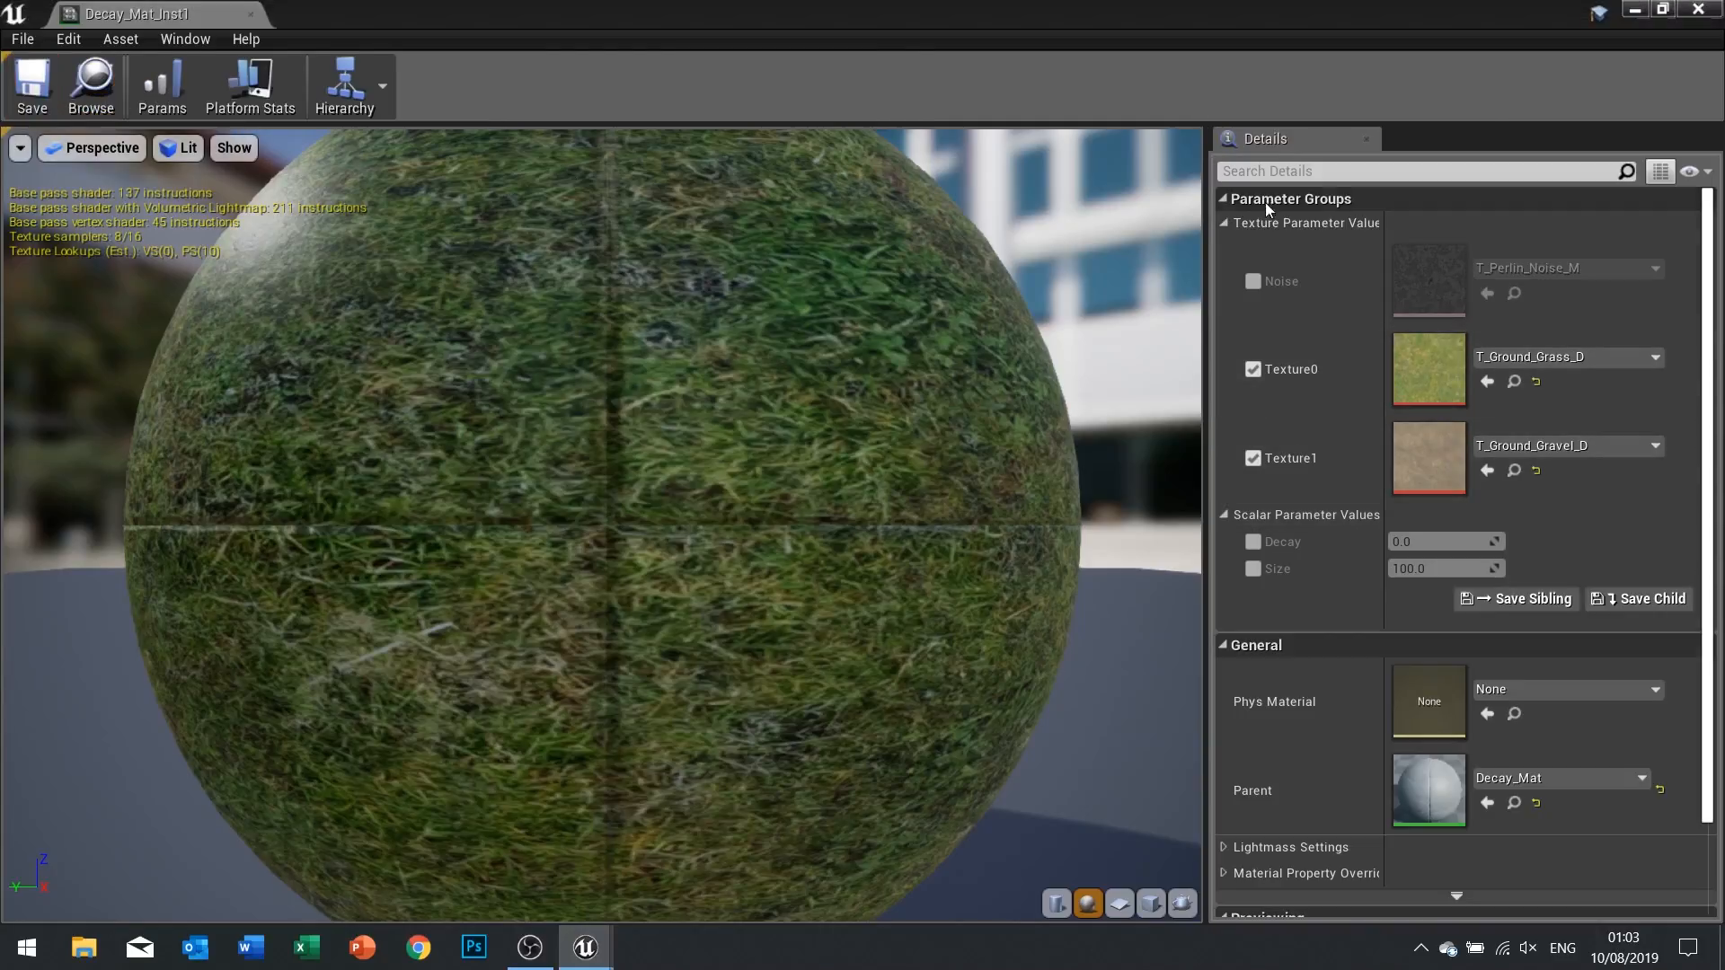
click(1647, 12)
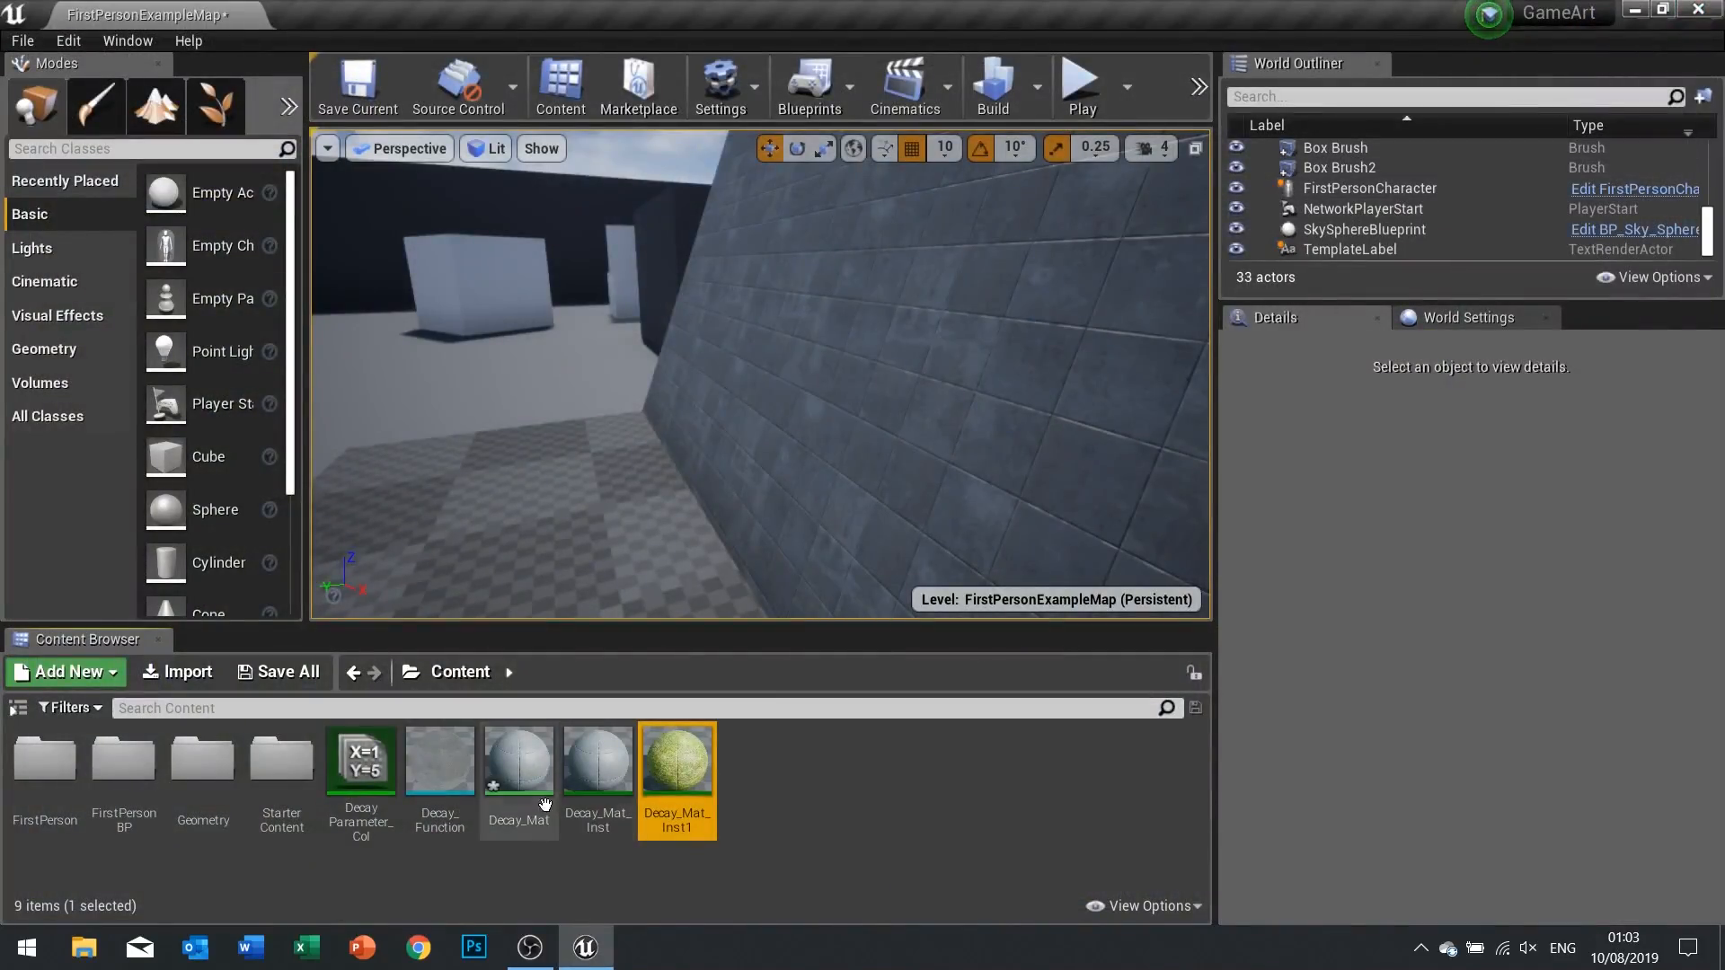
Open Decay_Mat and move the two normal Texture Samples farther from the second Decay_Function to make room
double_click(521, 772)
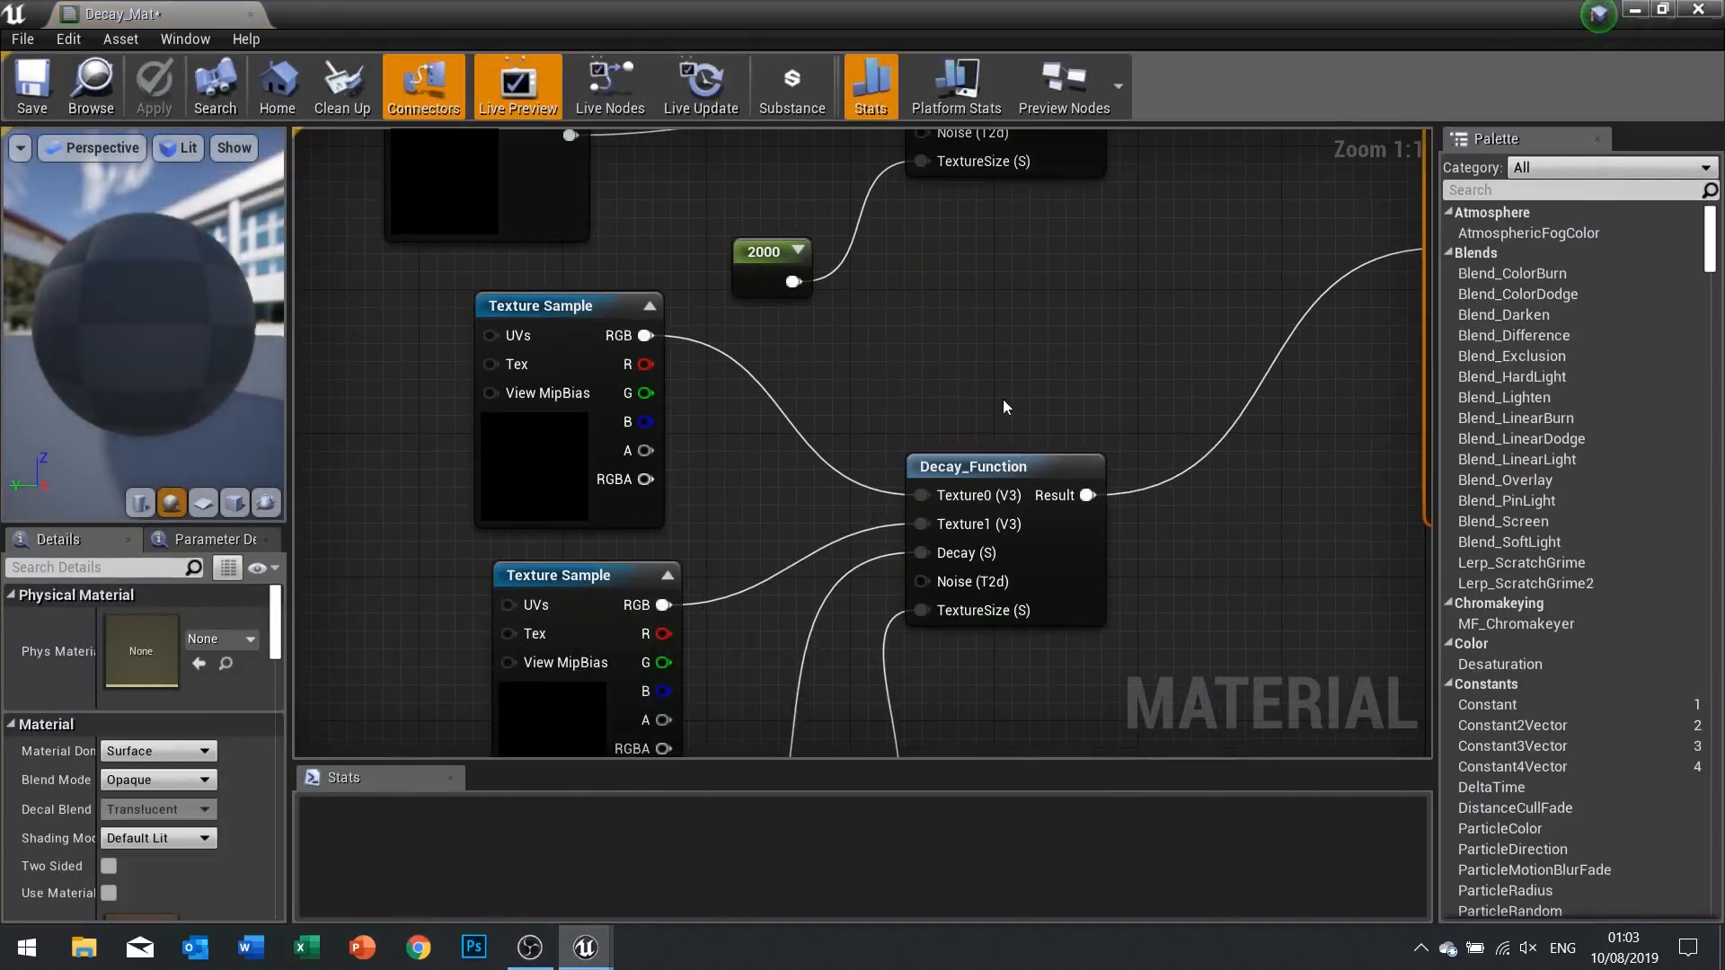
drag(850, 347, 635, 400)
drag(818, 623, 441, 659)
drag(705, 368, 669, 369)
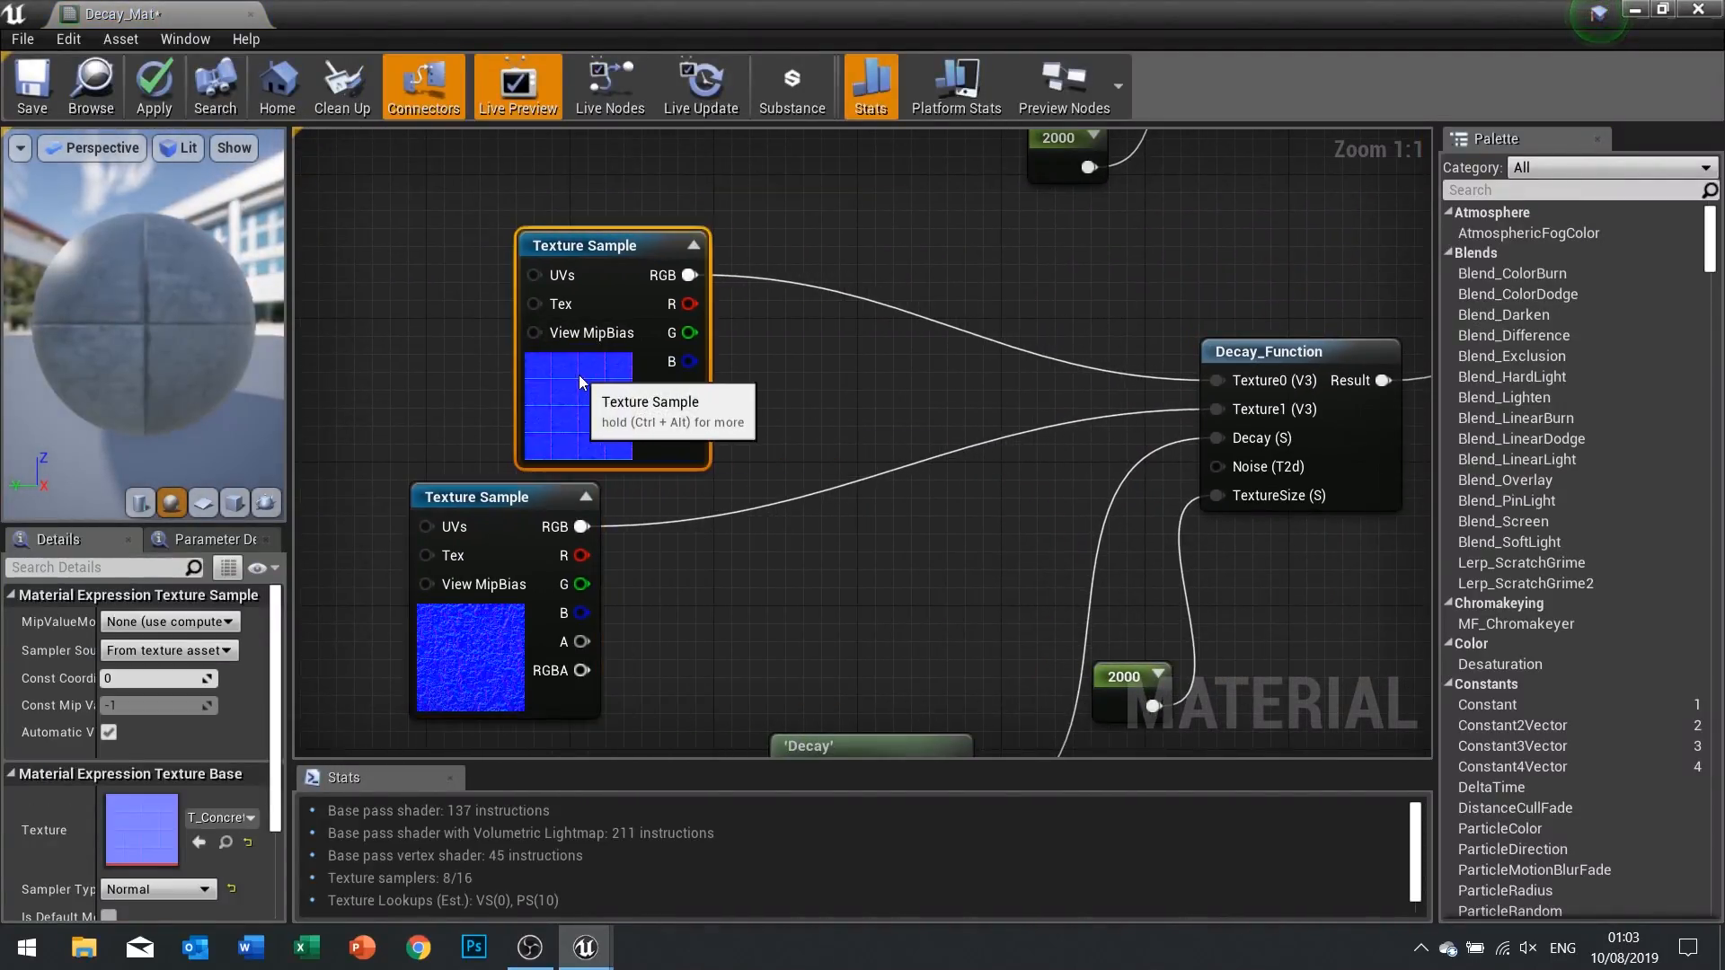
Add a TextureSampleParameter2D node between the upper normal Texture Sample and the second Decay_Function
right_click(807, 304)
text(texture)
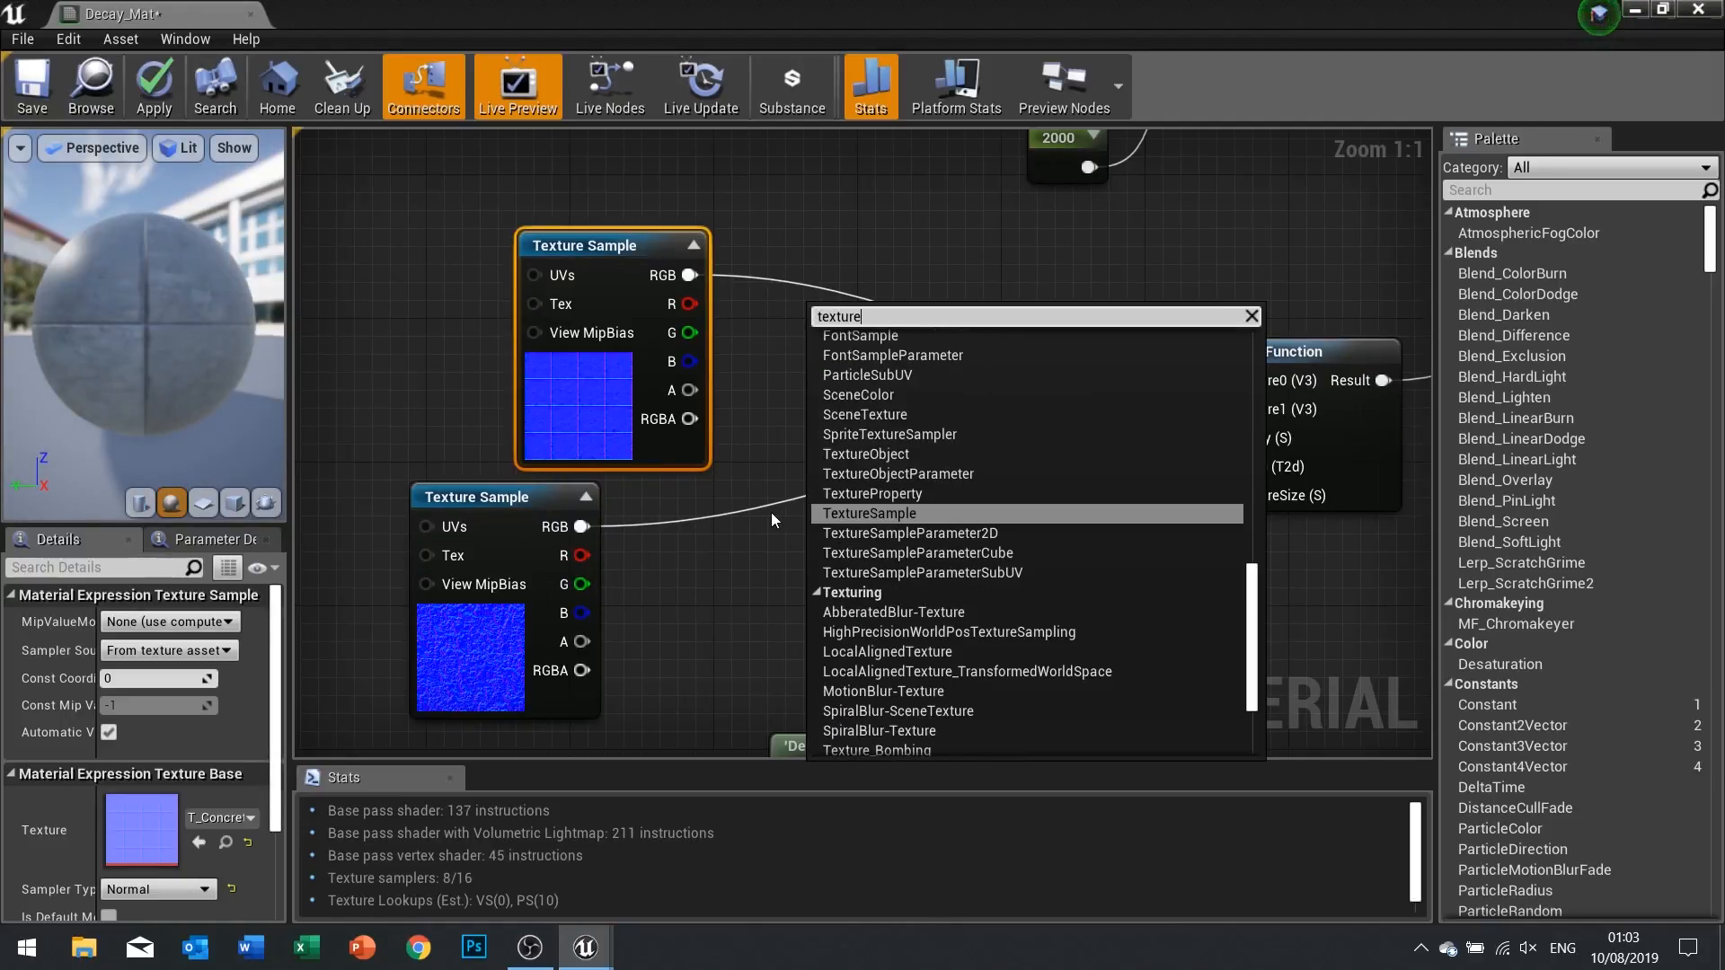
click(937, 536)
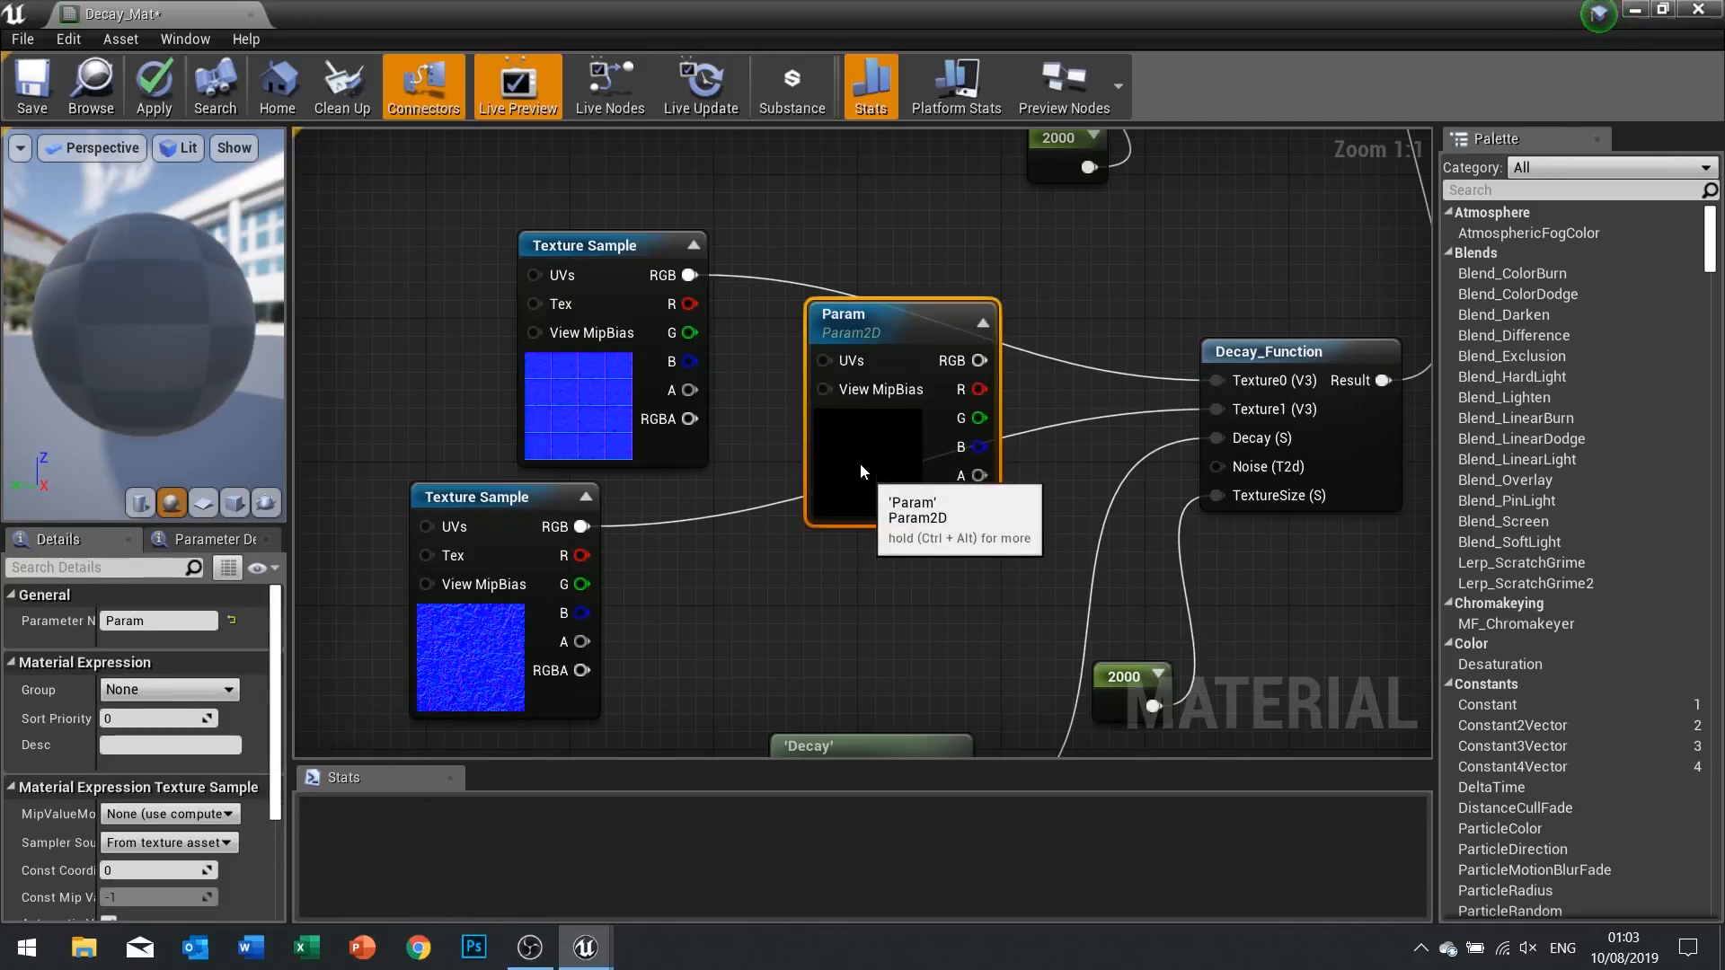
drag(845, 368, 826, 314)
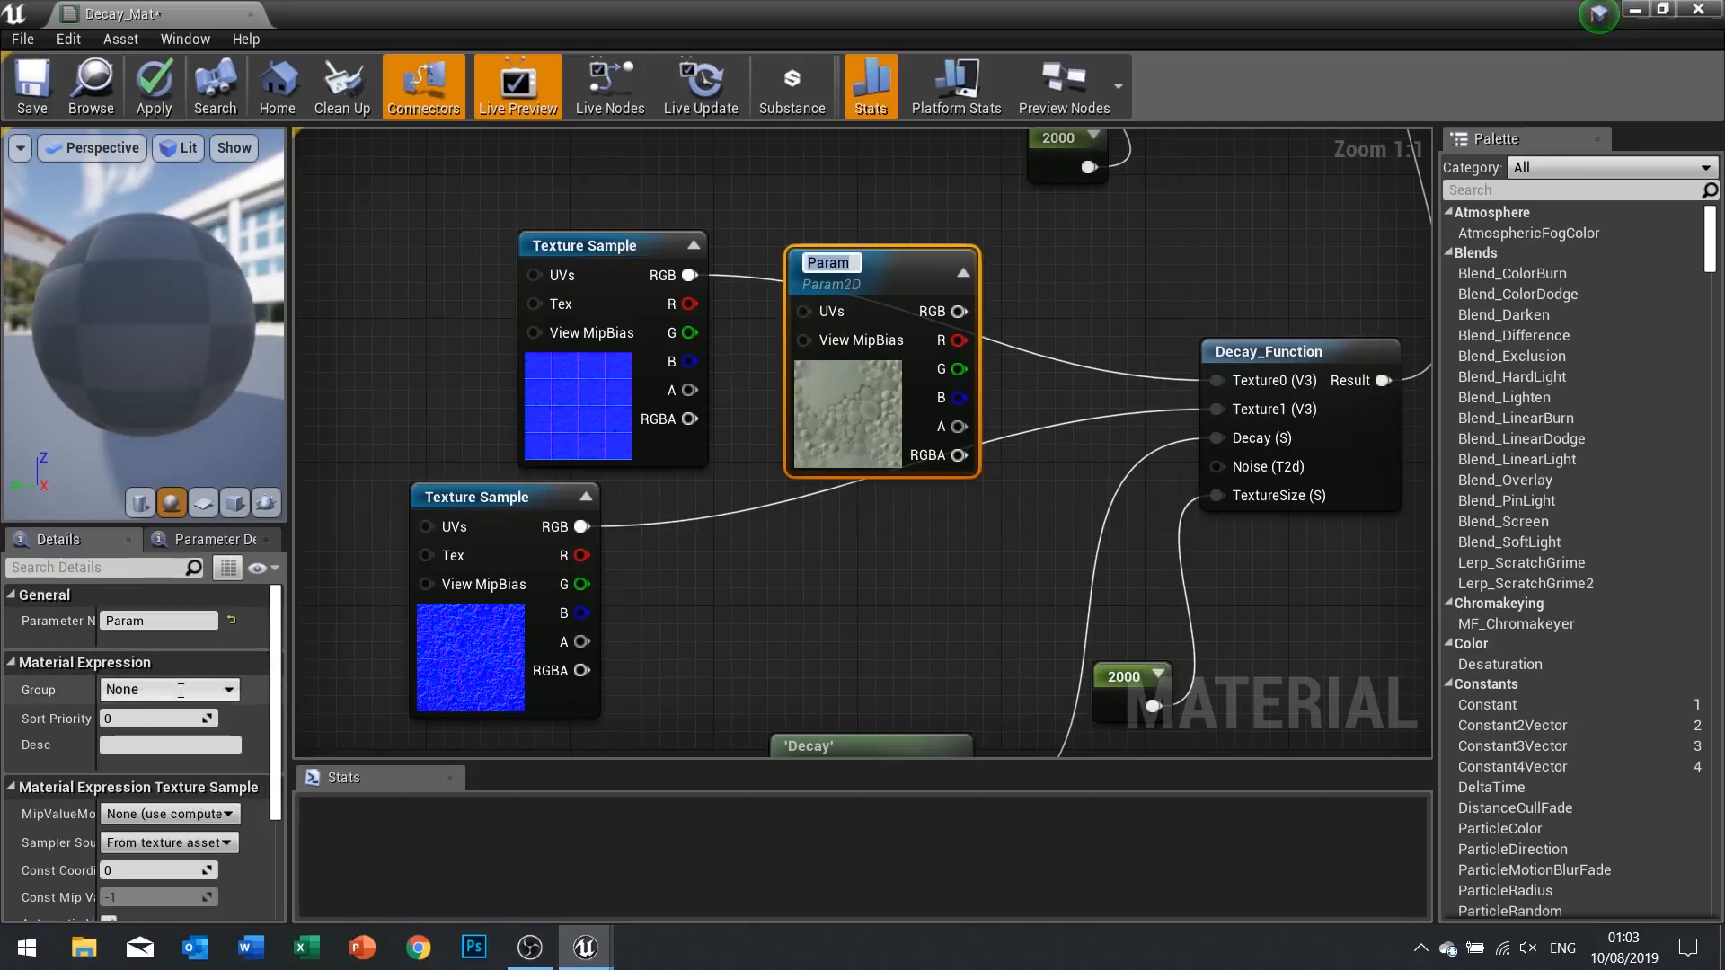
Name the new texture parameter Normal0 and feed its RGB output into Texture0 of the second Decay_Function
click(186, 626)
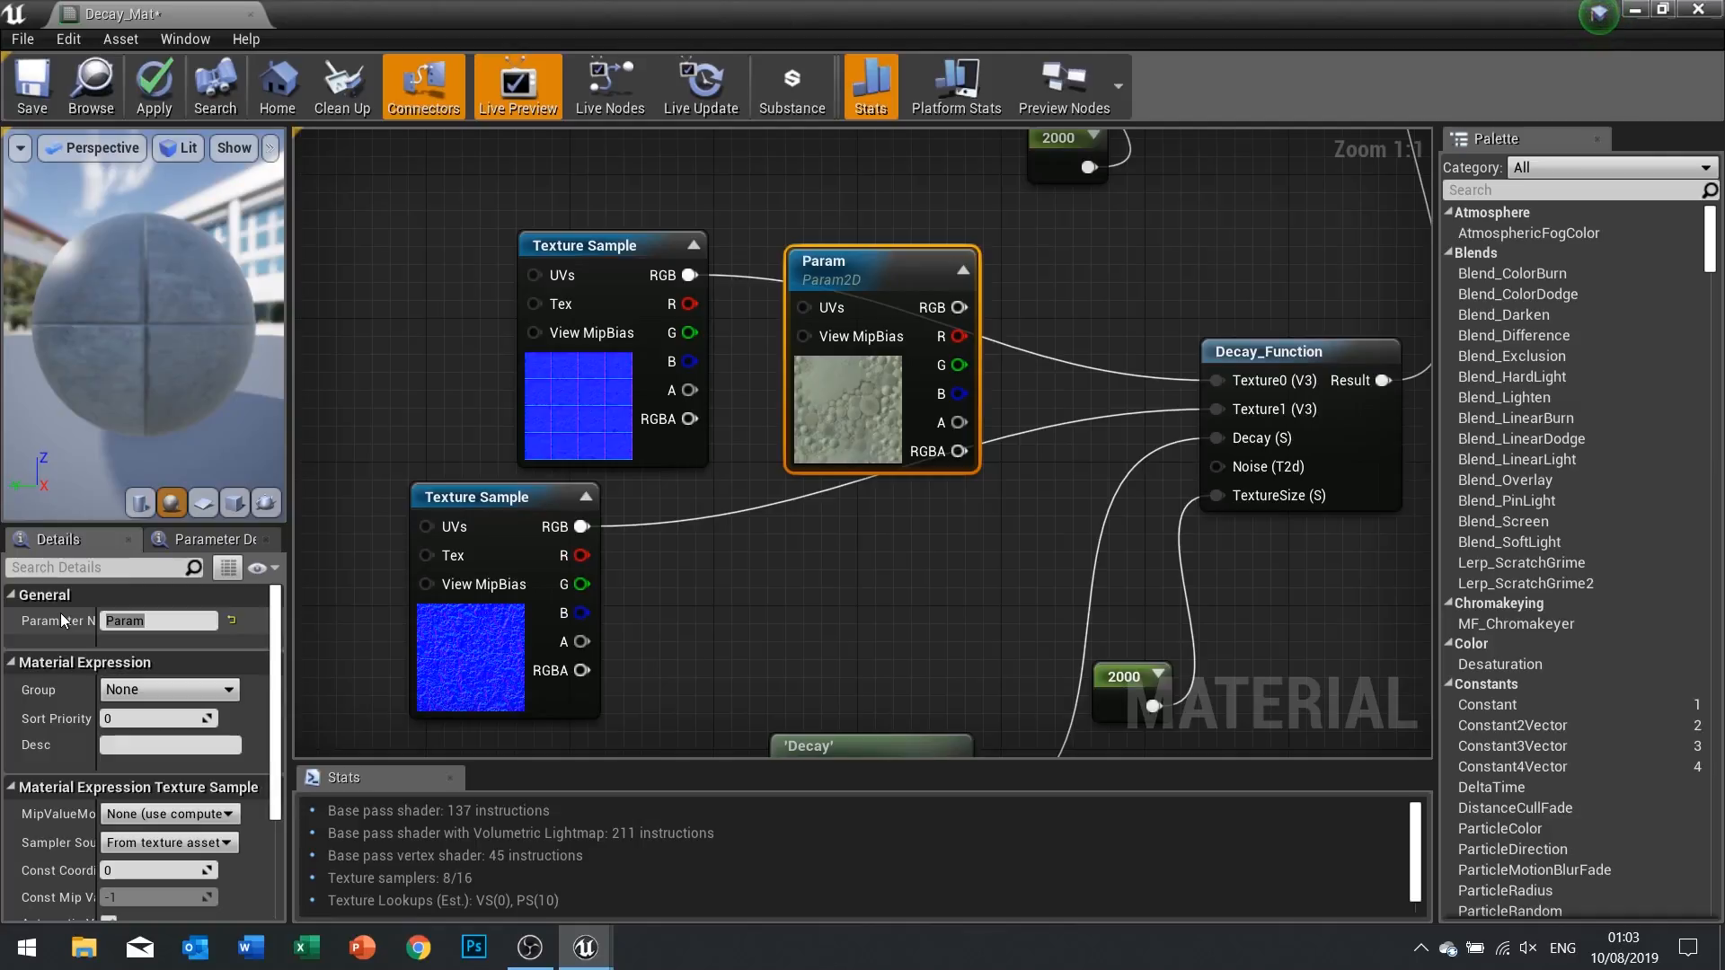
click(165, 619)
drag(165, 620, 73, 617)
text(N)
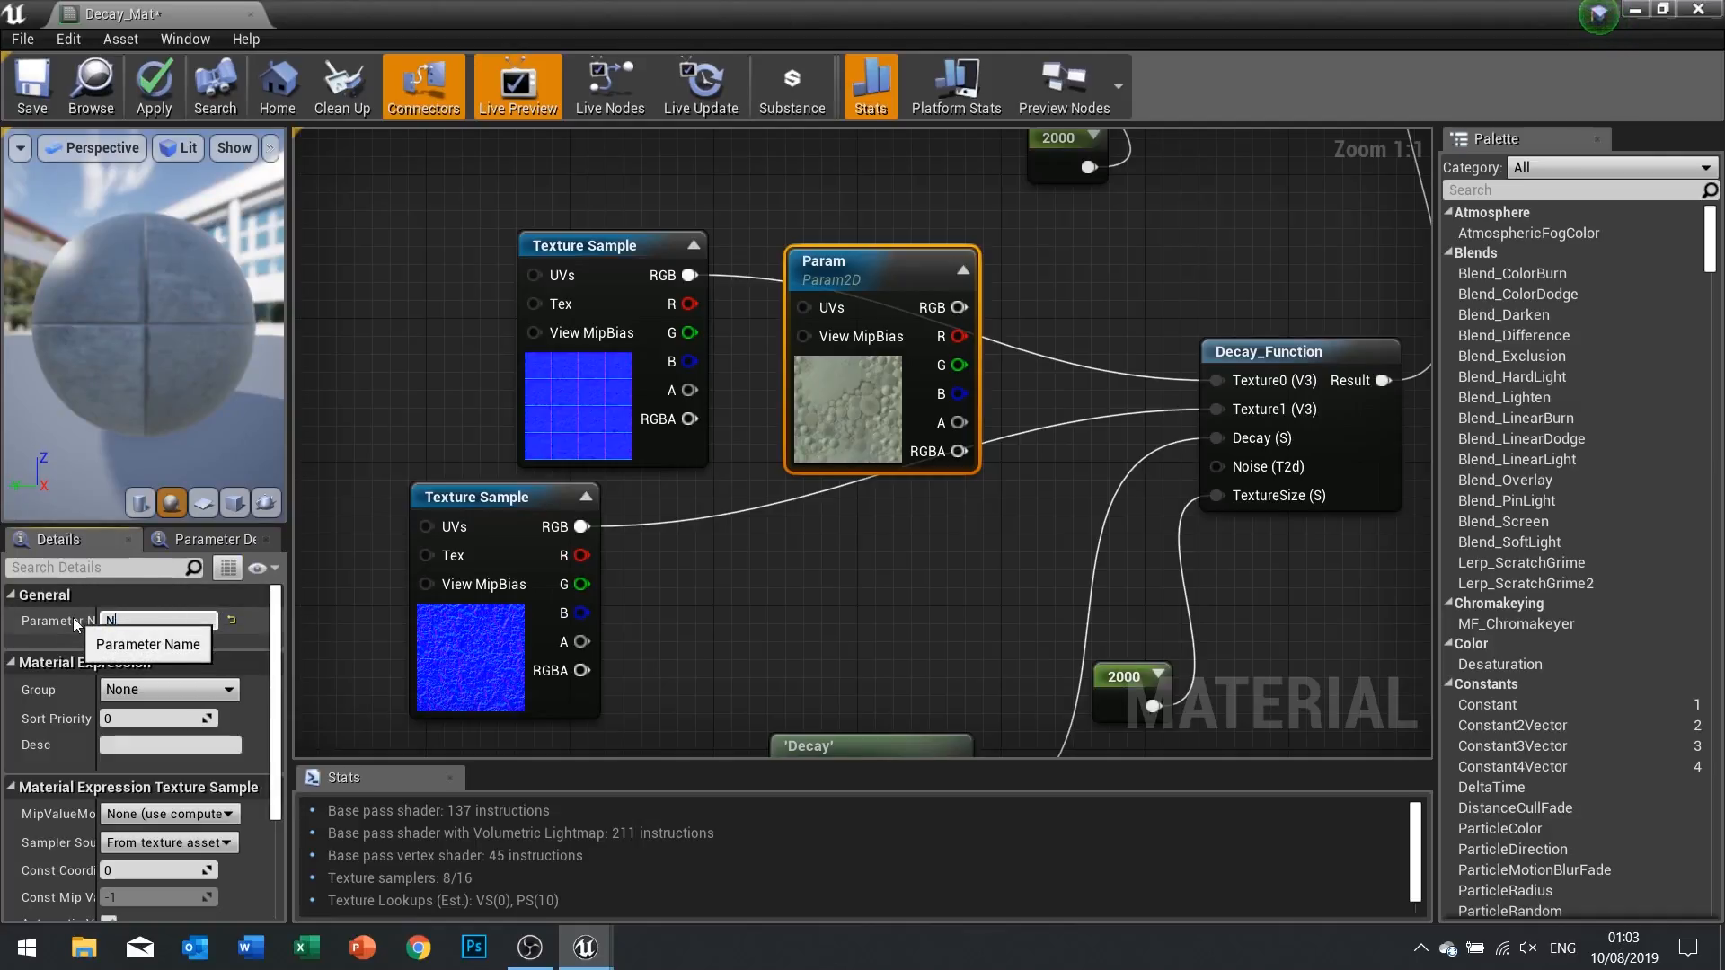
text(ormal0)
key(Return)
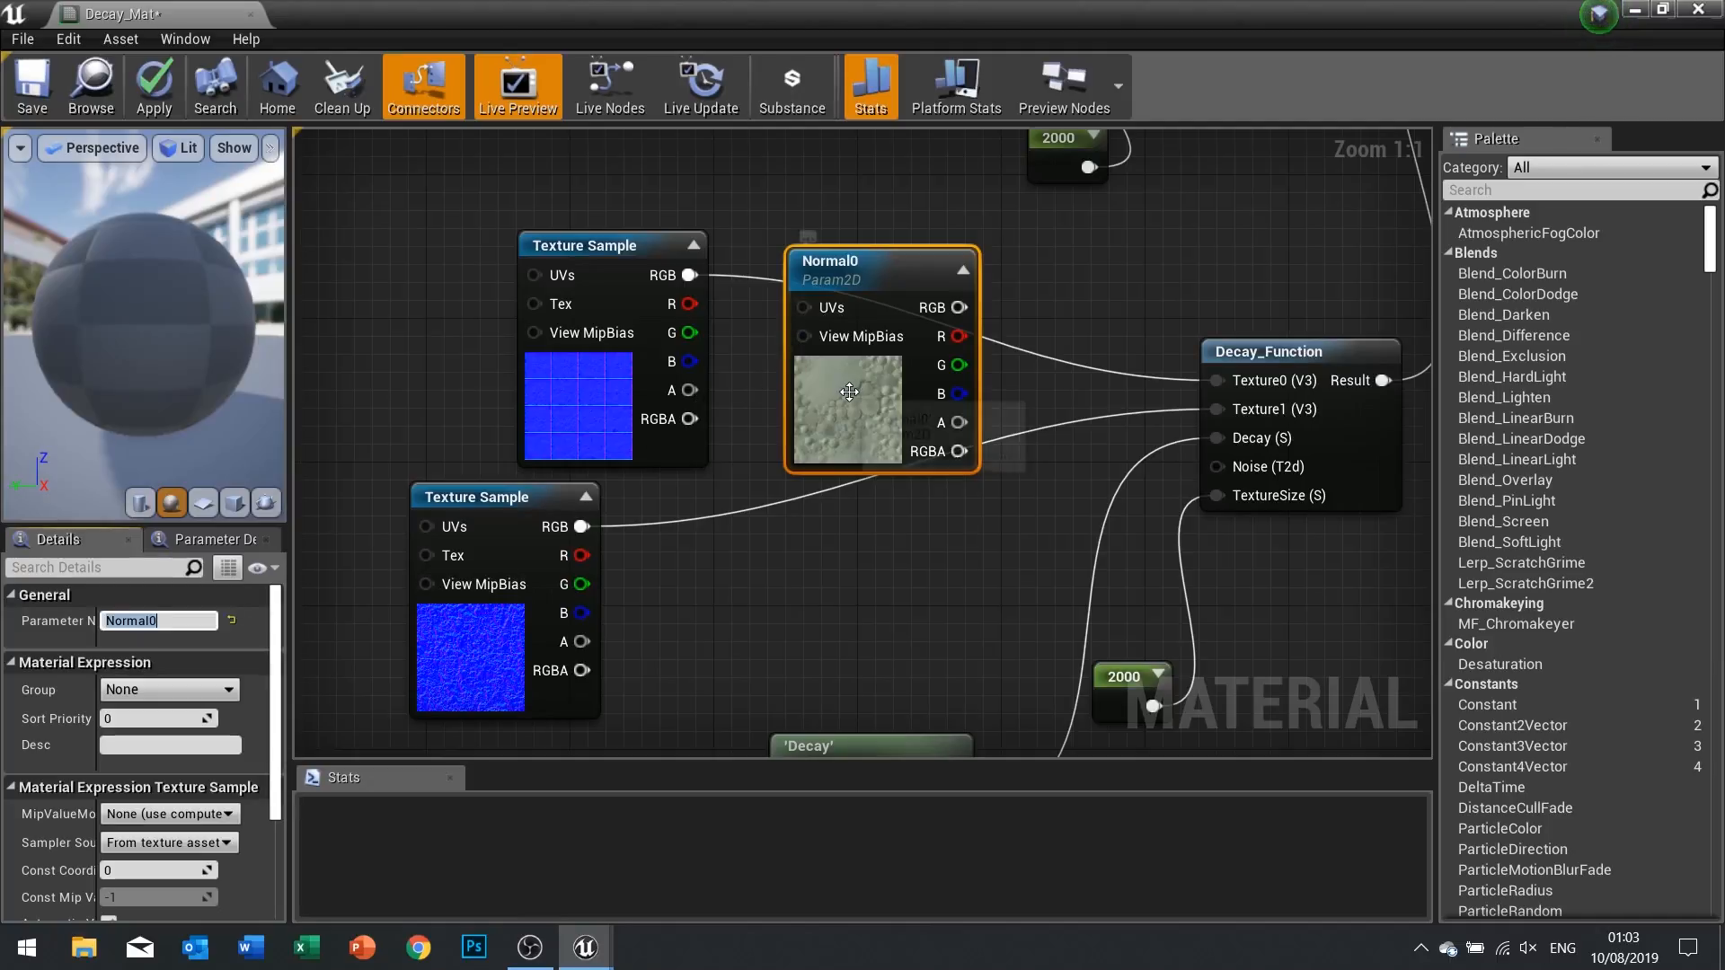
drag(851, 388, 834, 370)
drag(911, 290, 1220, 387)
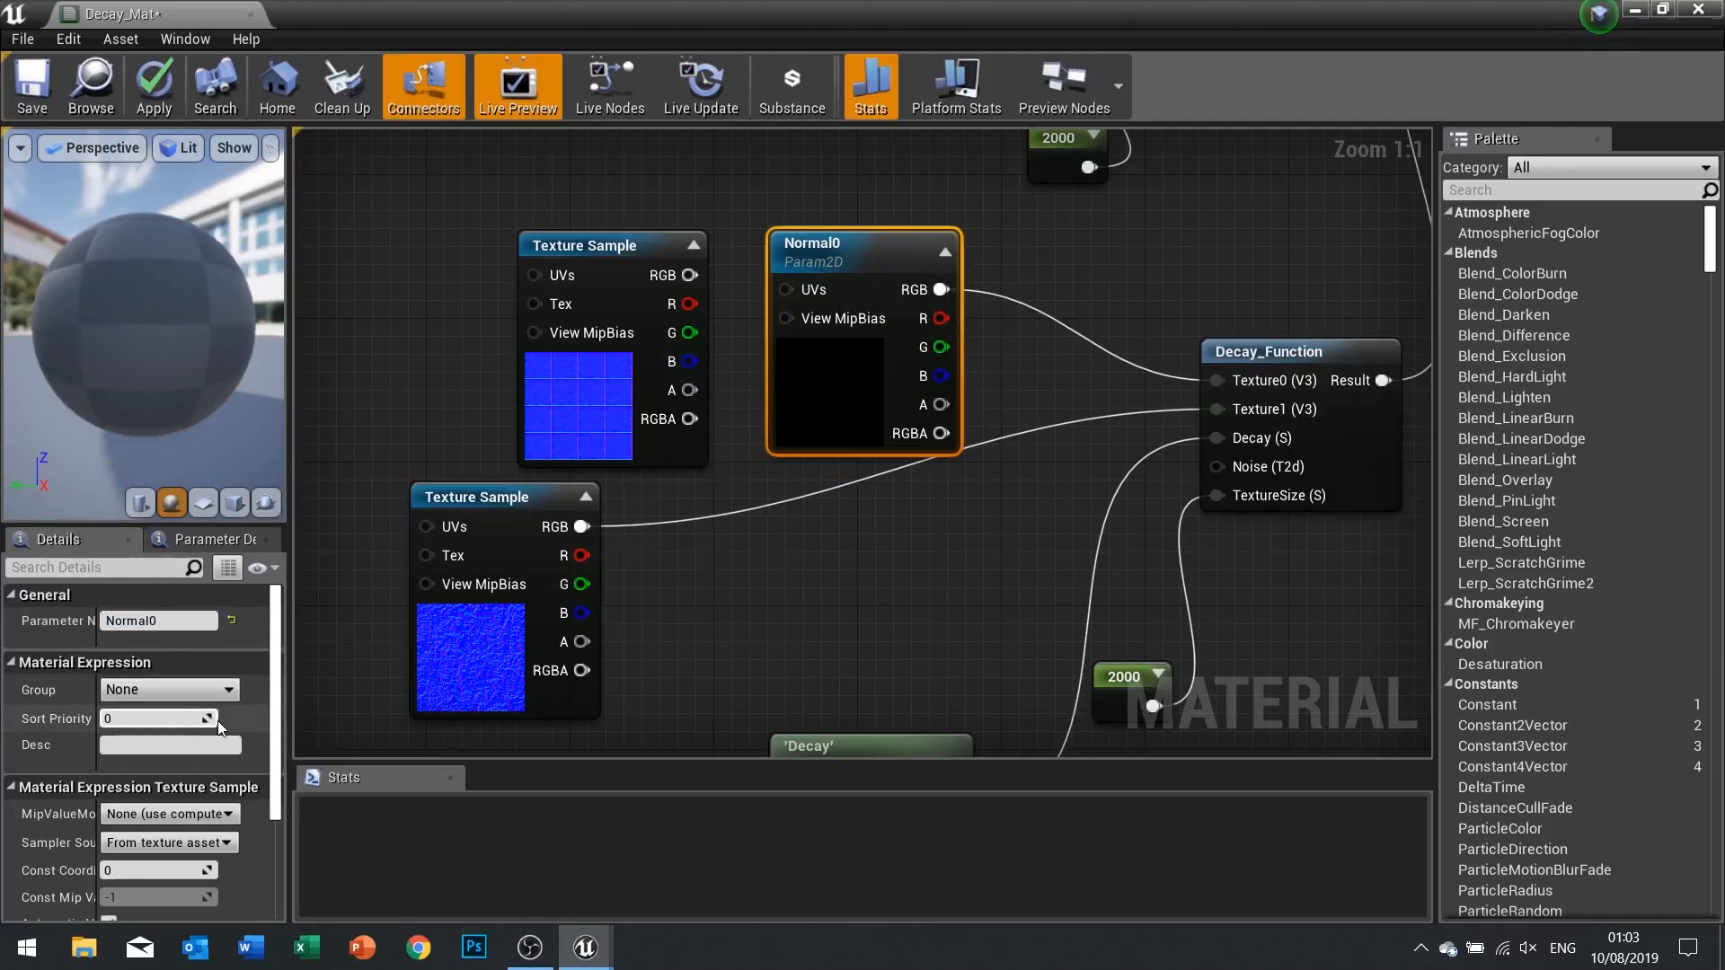
Assign T_Concrete_Tiles_N to the Normal0 parameter and delete the disconnected upper Texture Sample it replaces
scroll(218, 720, down, 5)
click(219, 795)
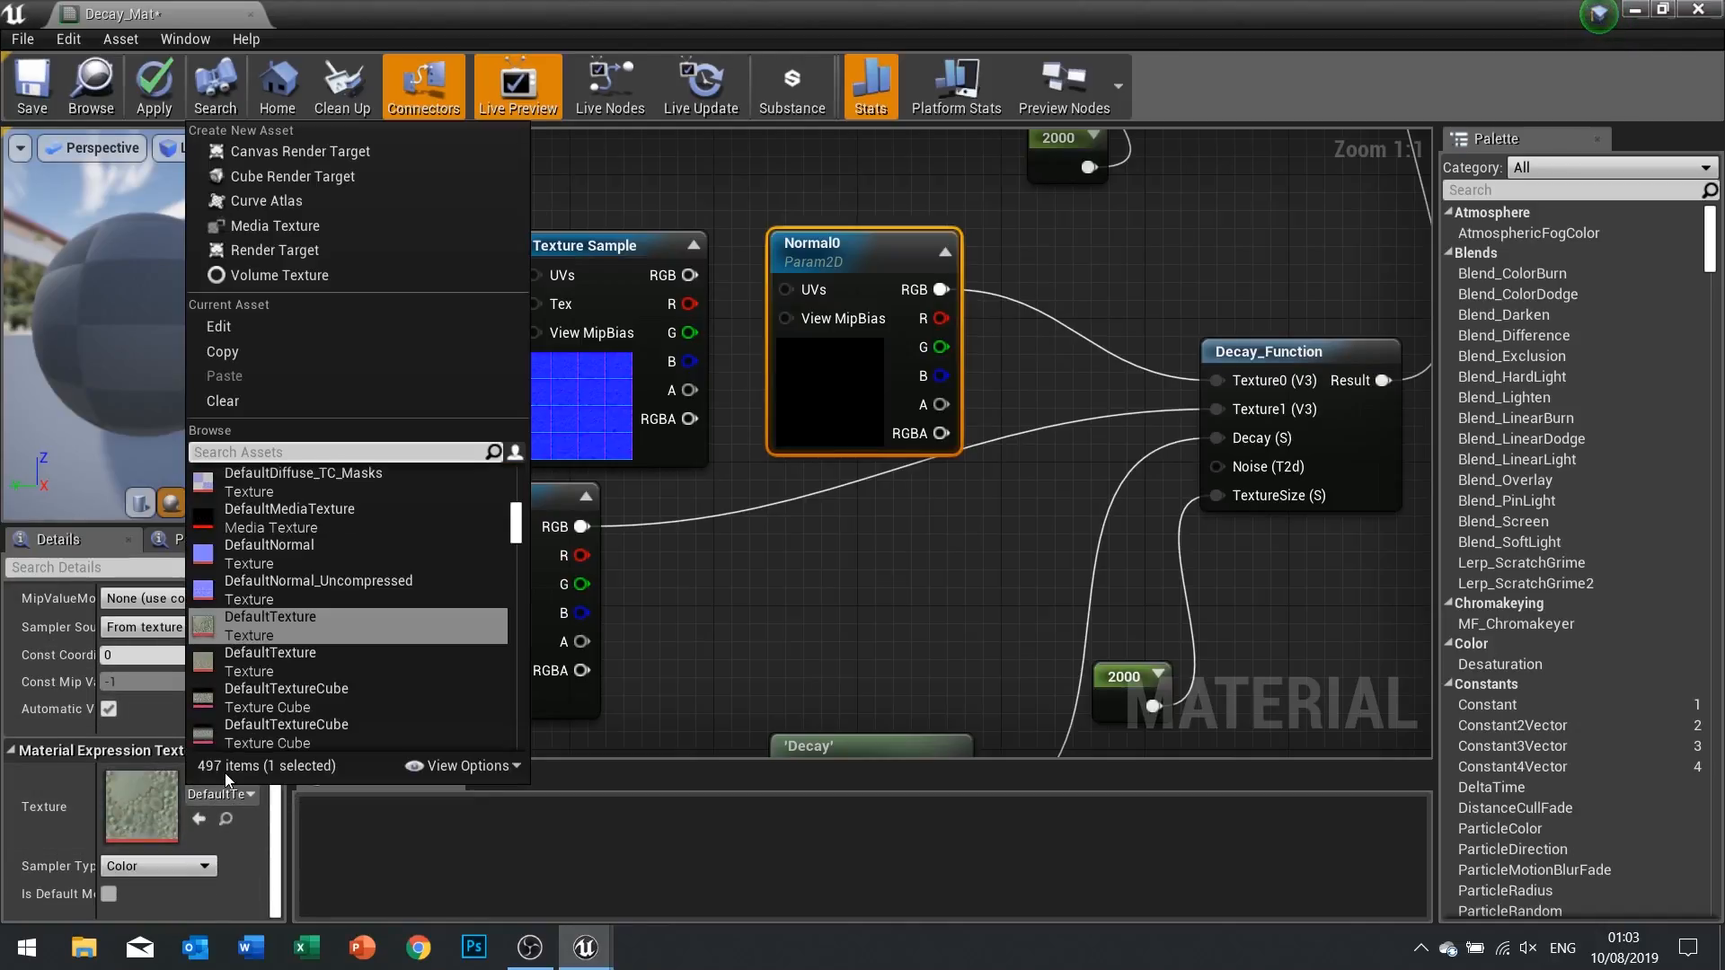
text(tiles)
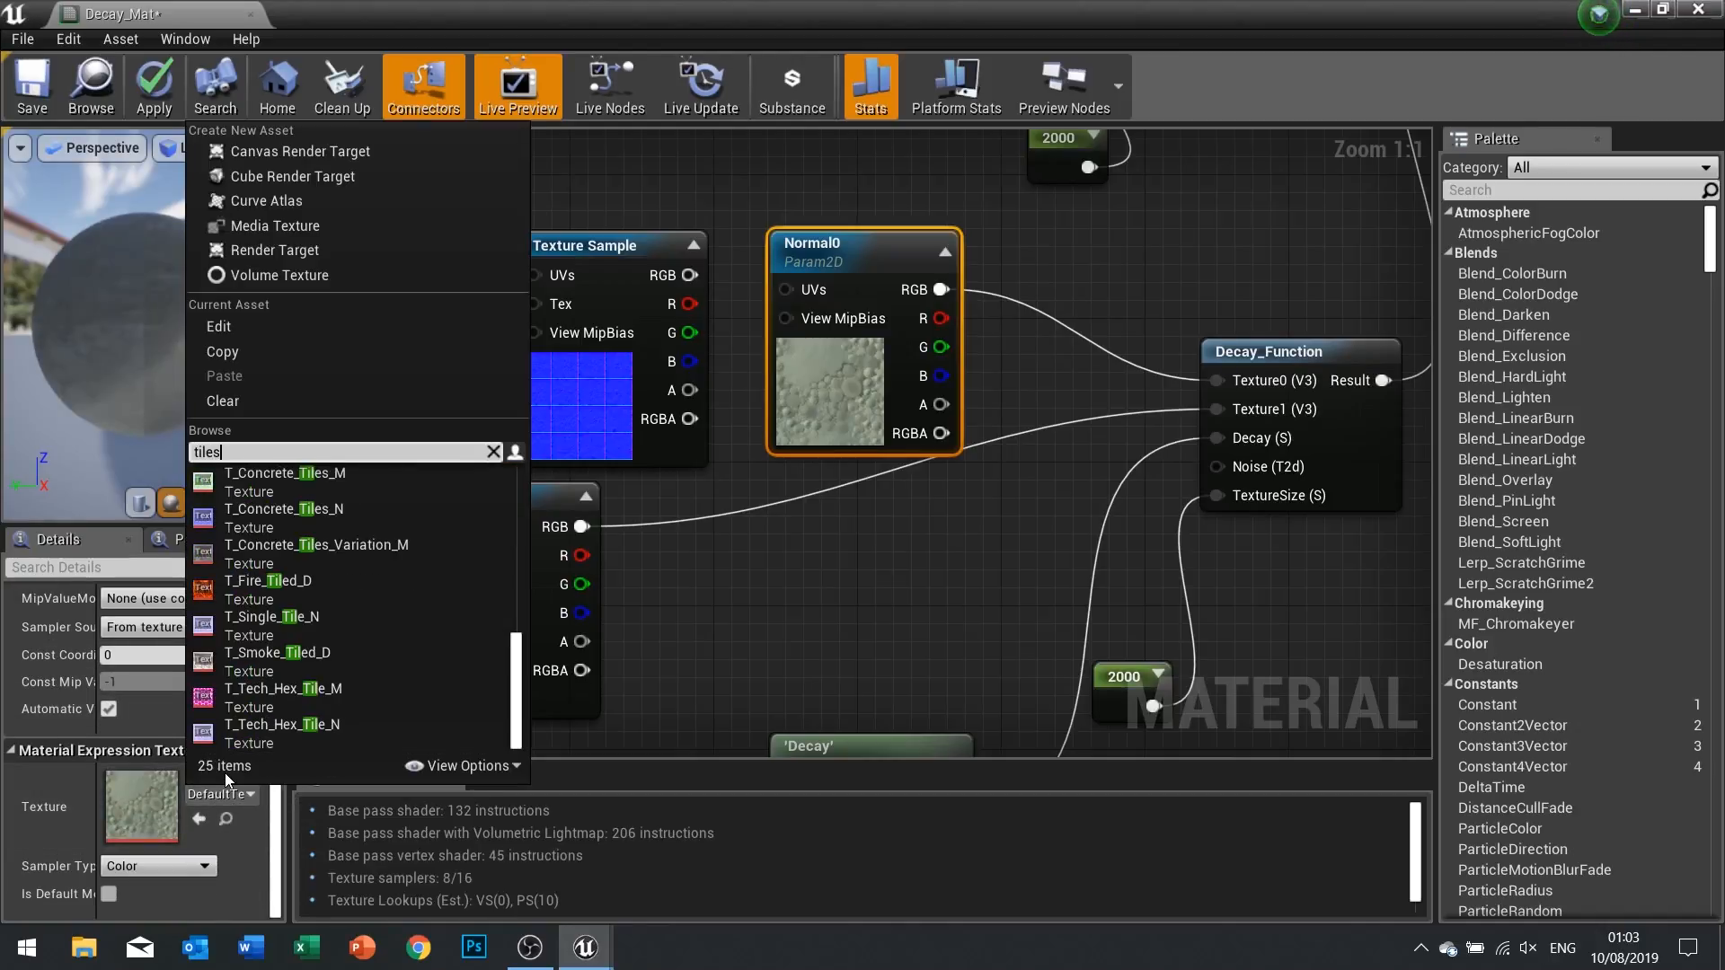
click(396, 547)
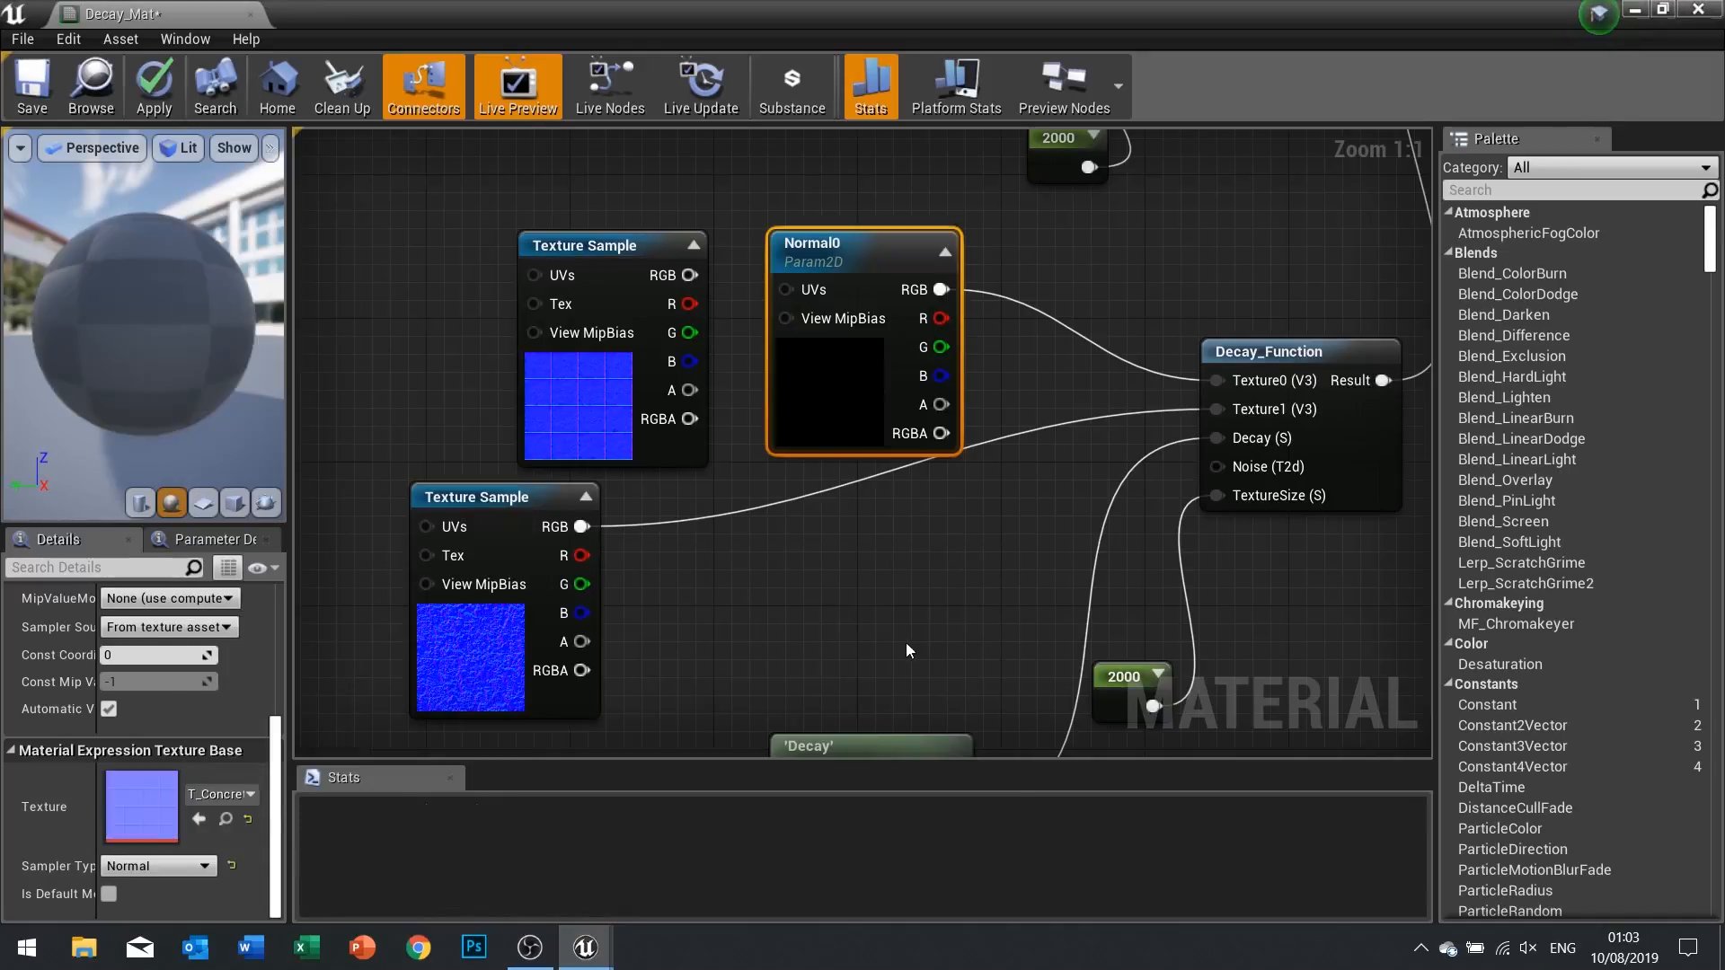
click(613, 438)
key(Delete)
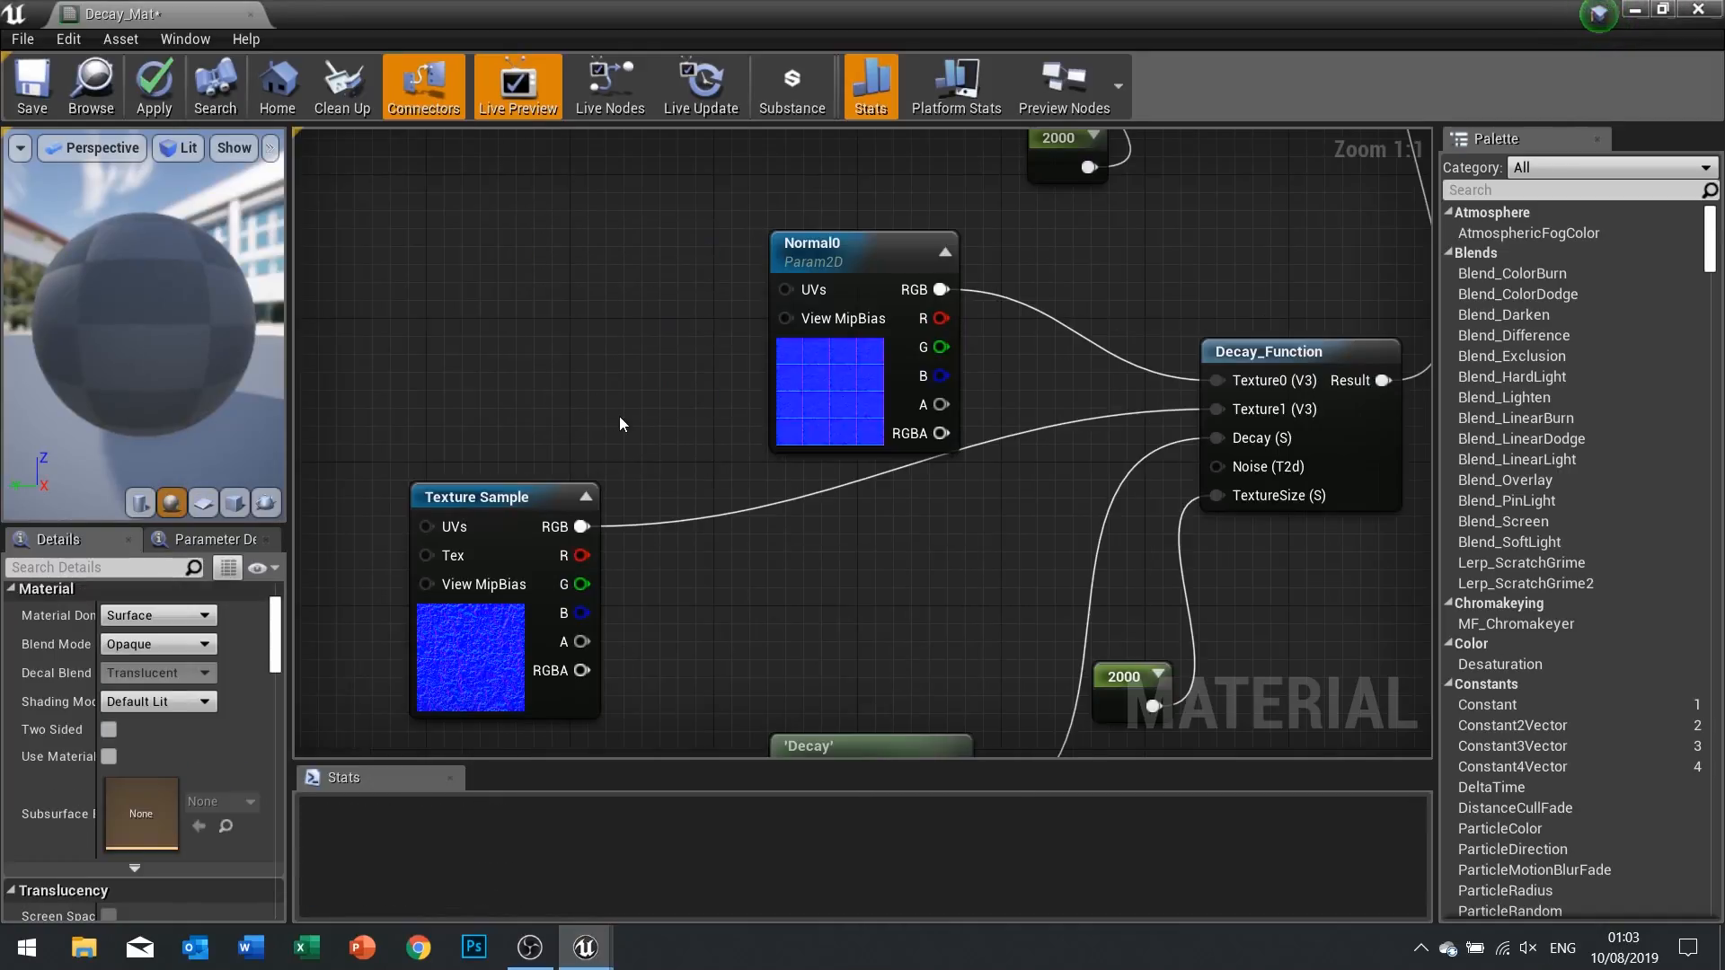
Duplicate the Normal0 parameter, place the copy directly below the original, and rename it Normal1
click(840, 376)
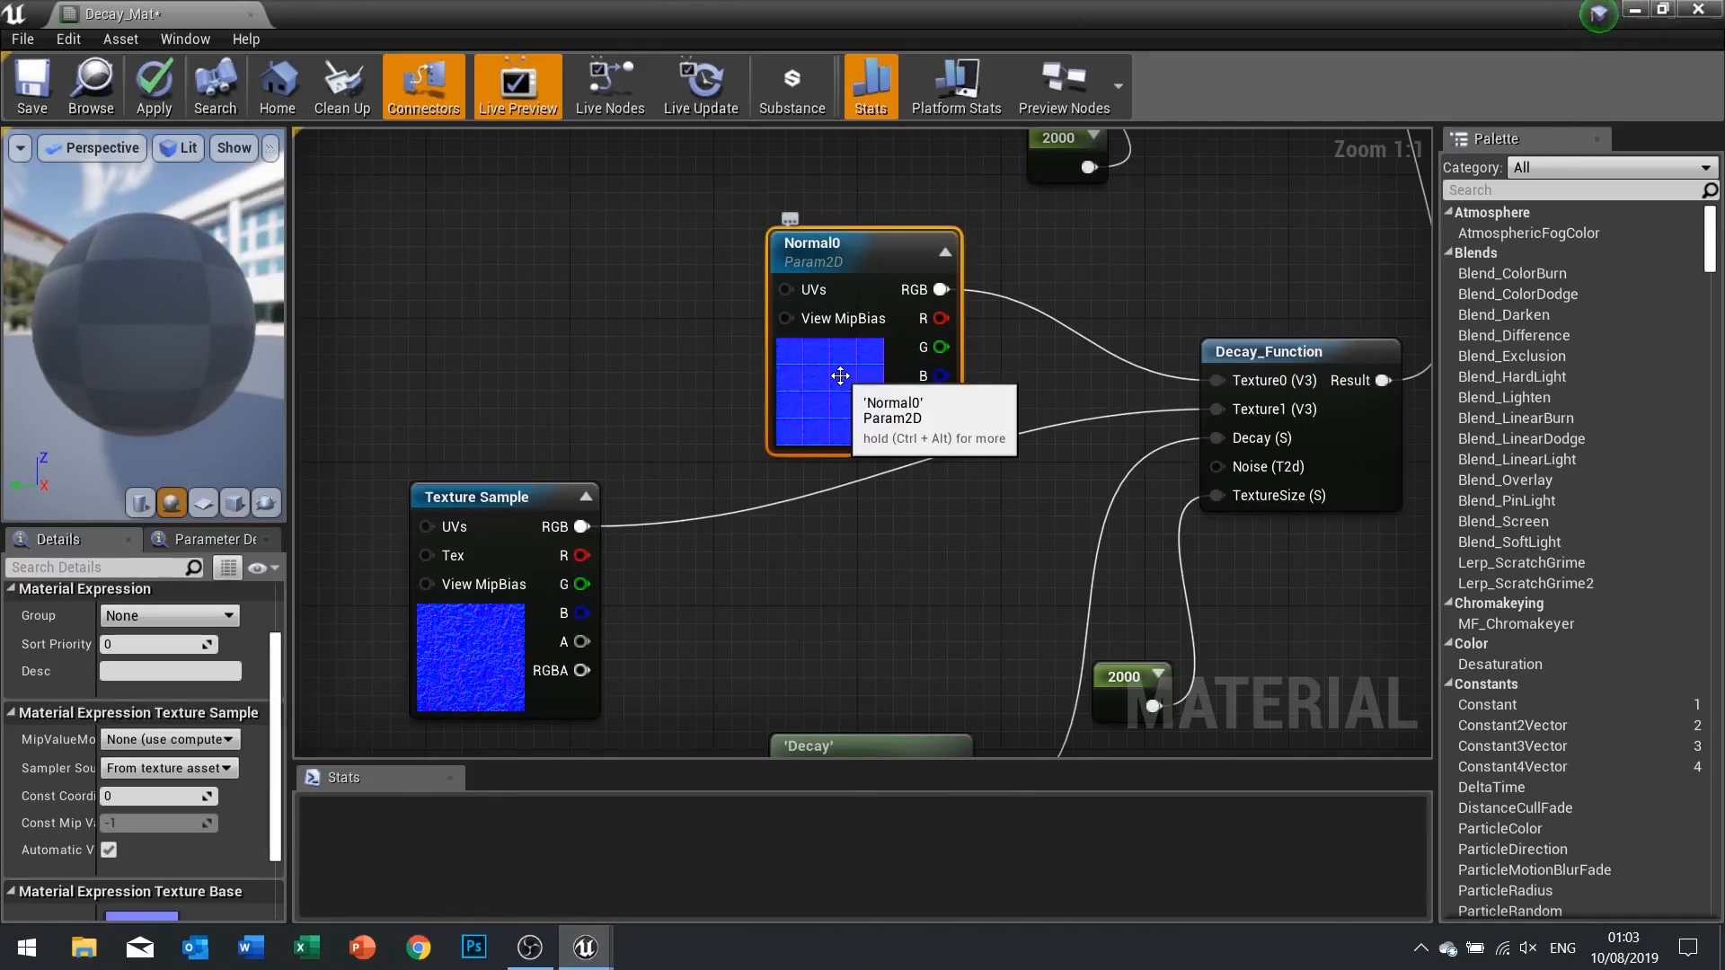
key(ctrl+w)
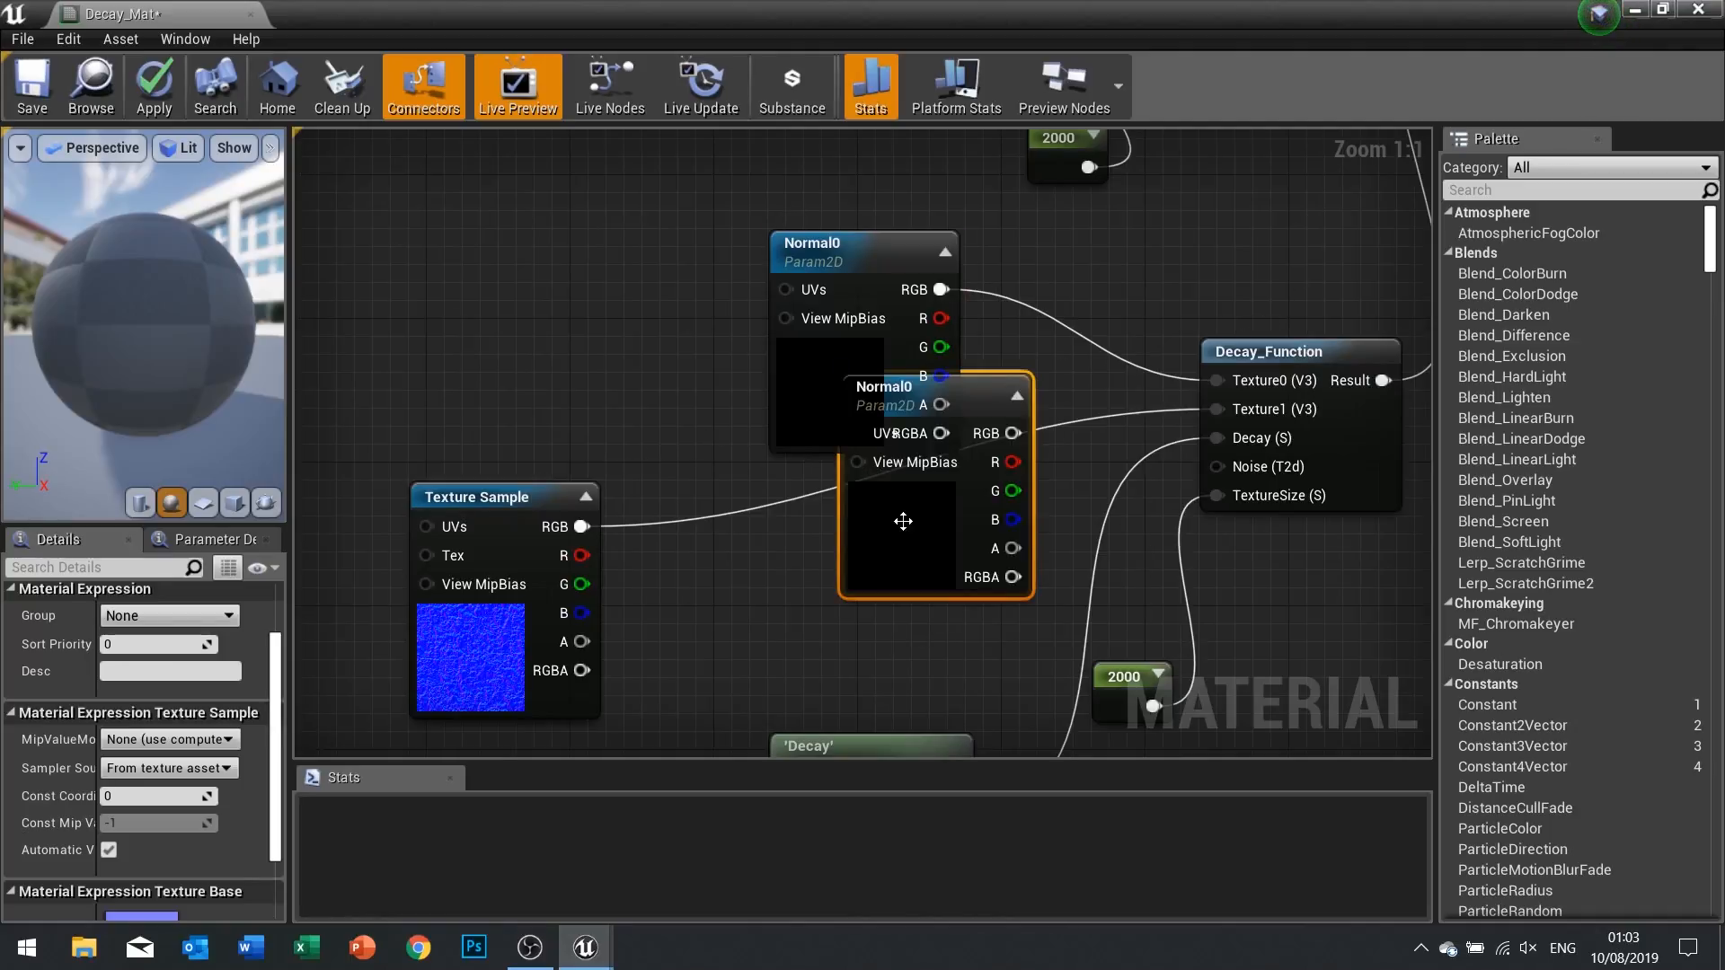
drag(902, 521, 831, 629)
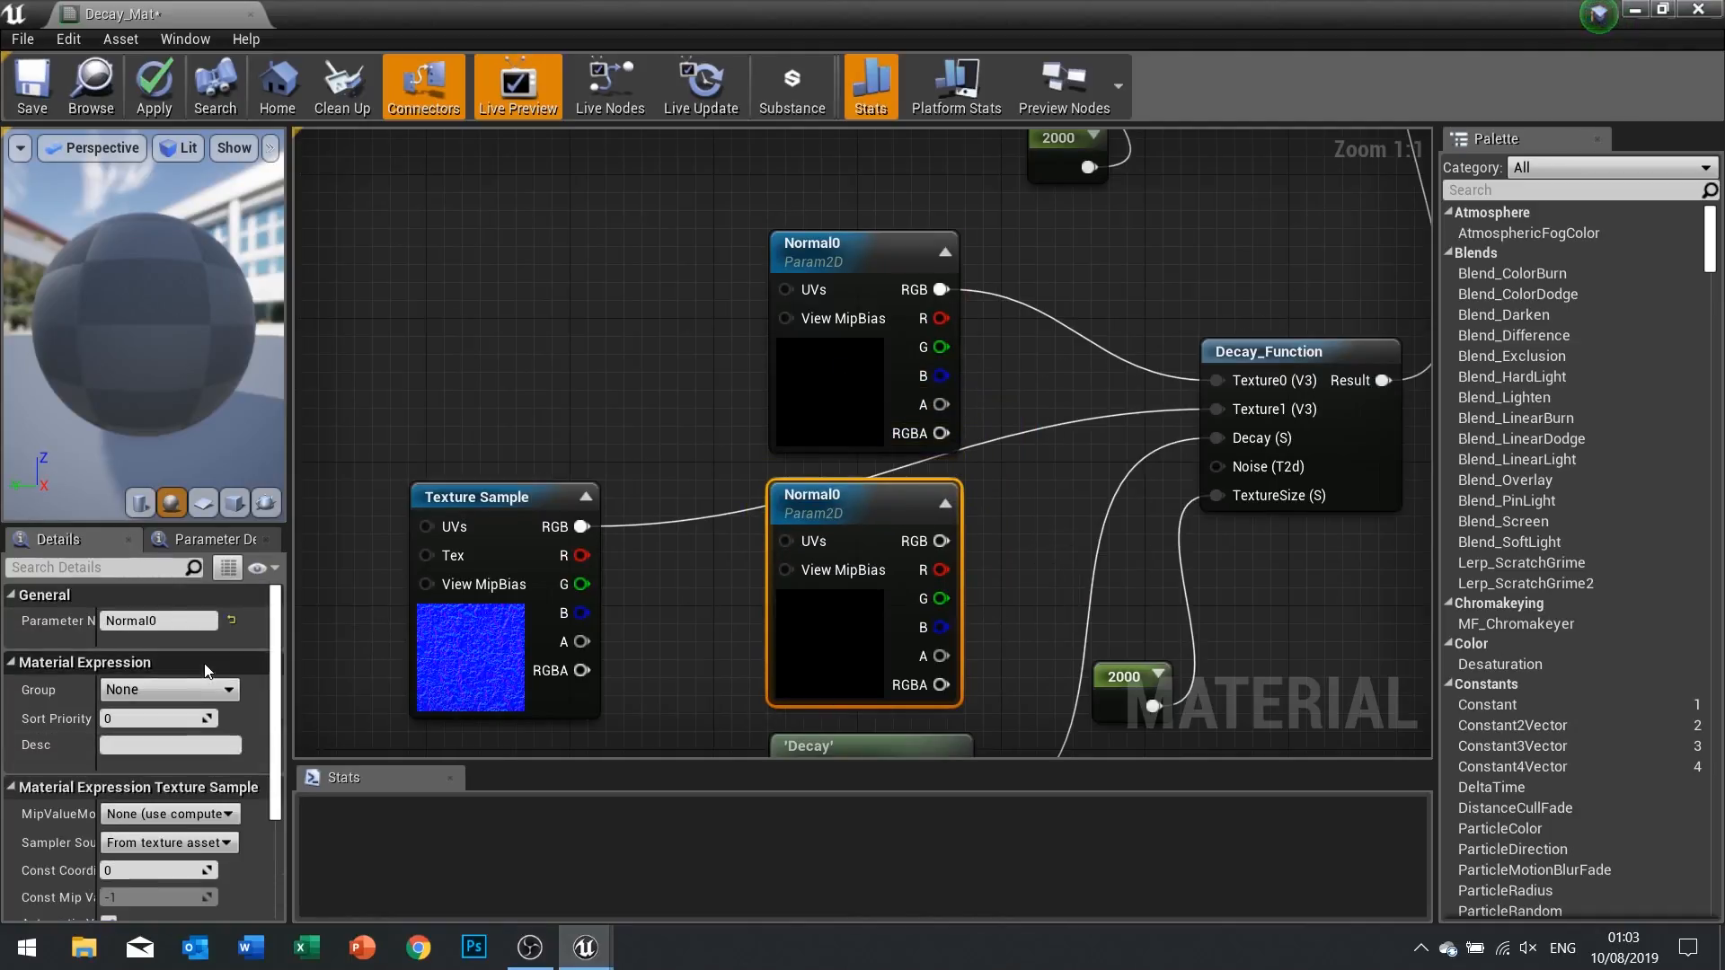
click(169, 621)
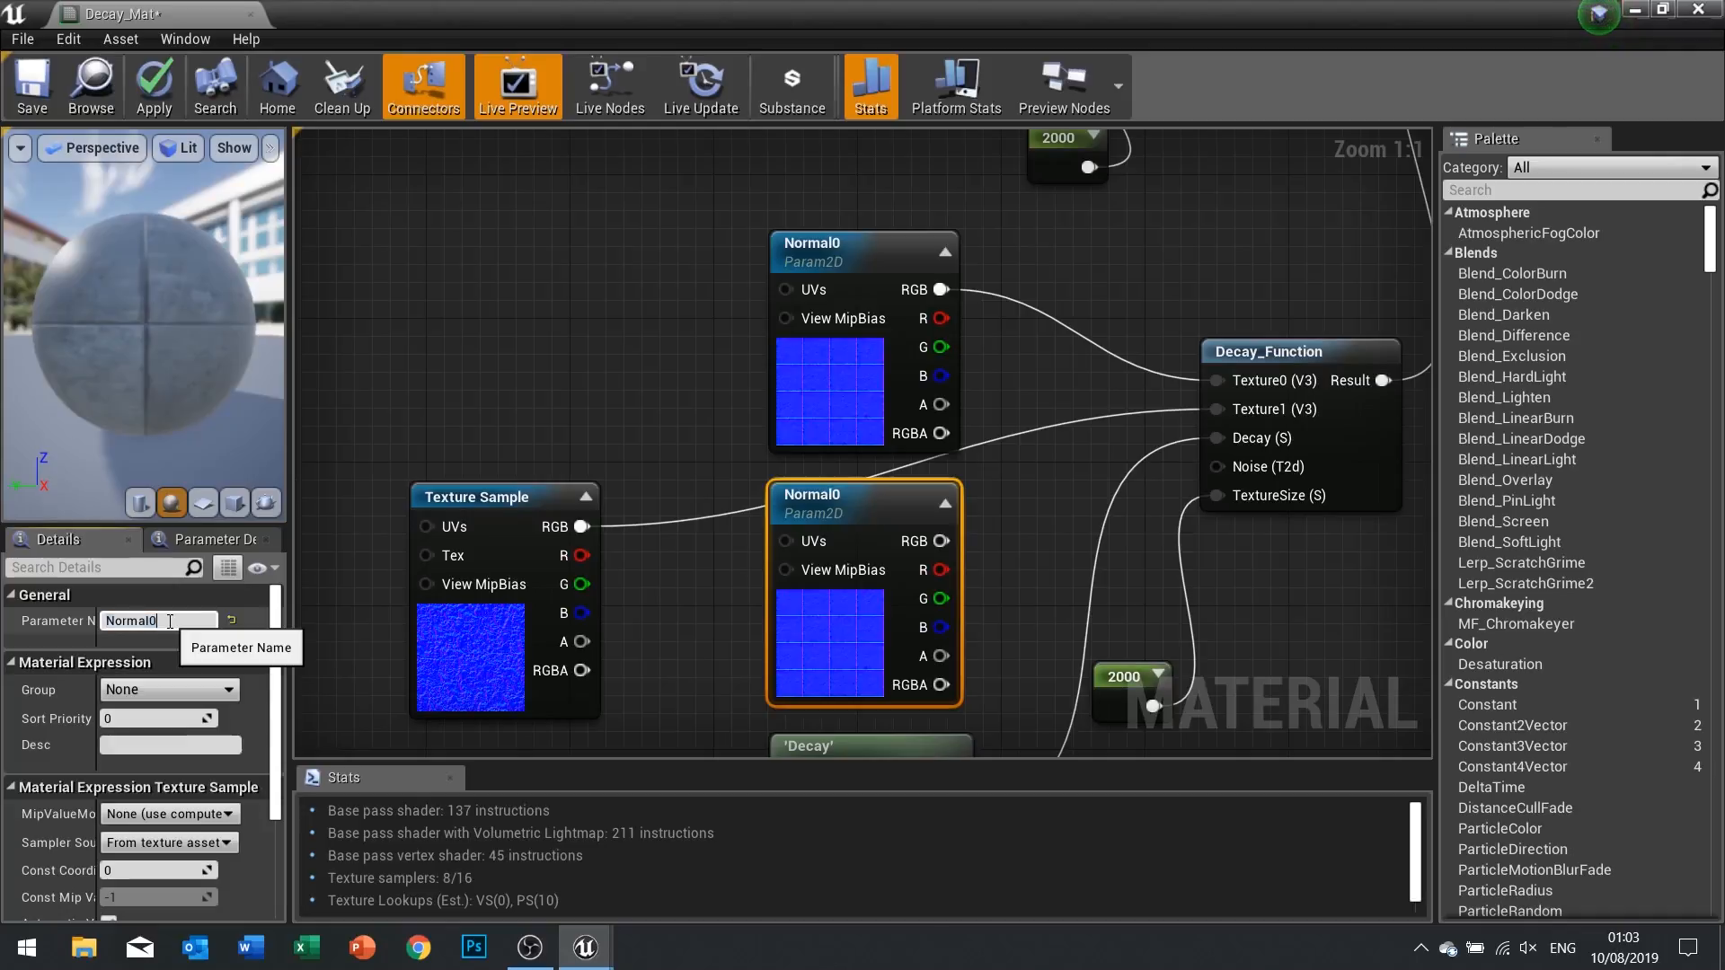
text(Normal1)
key(Return)
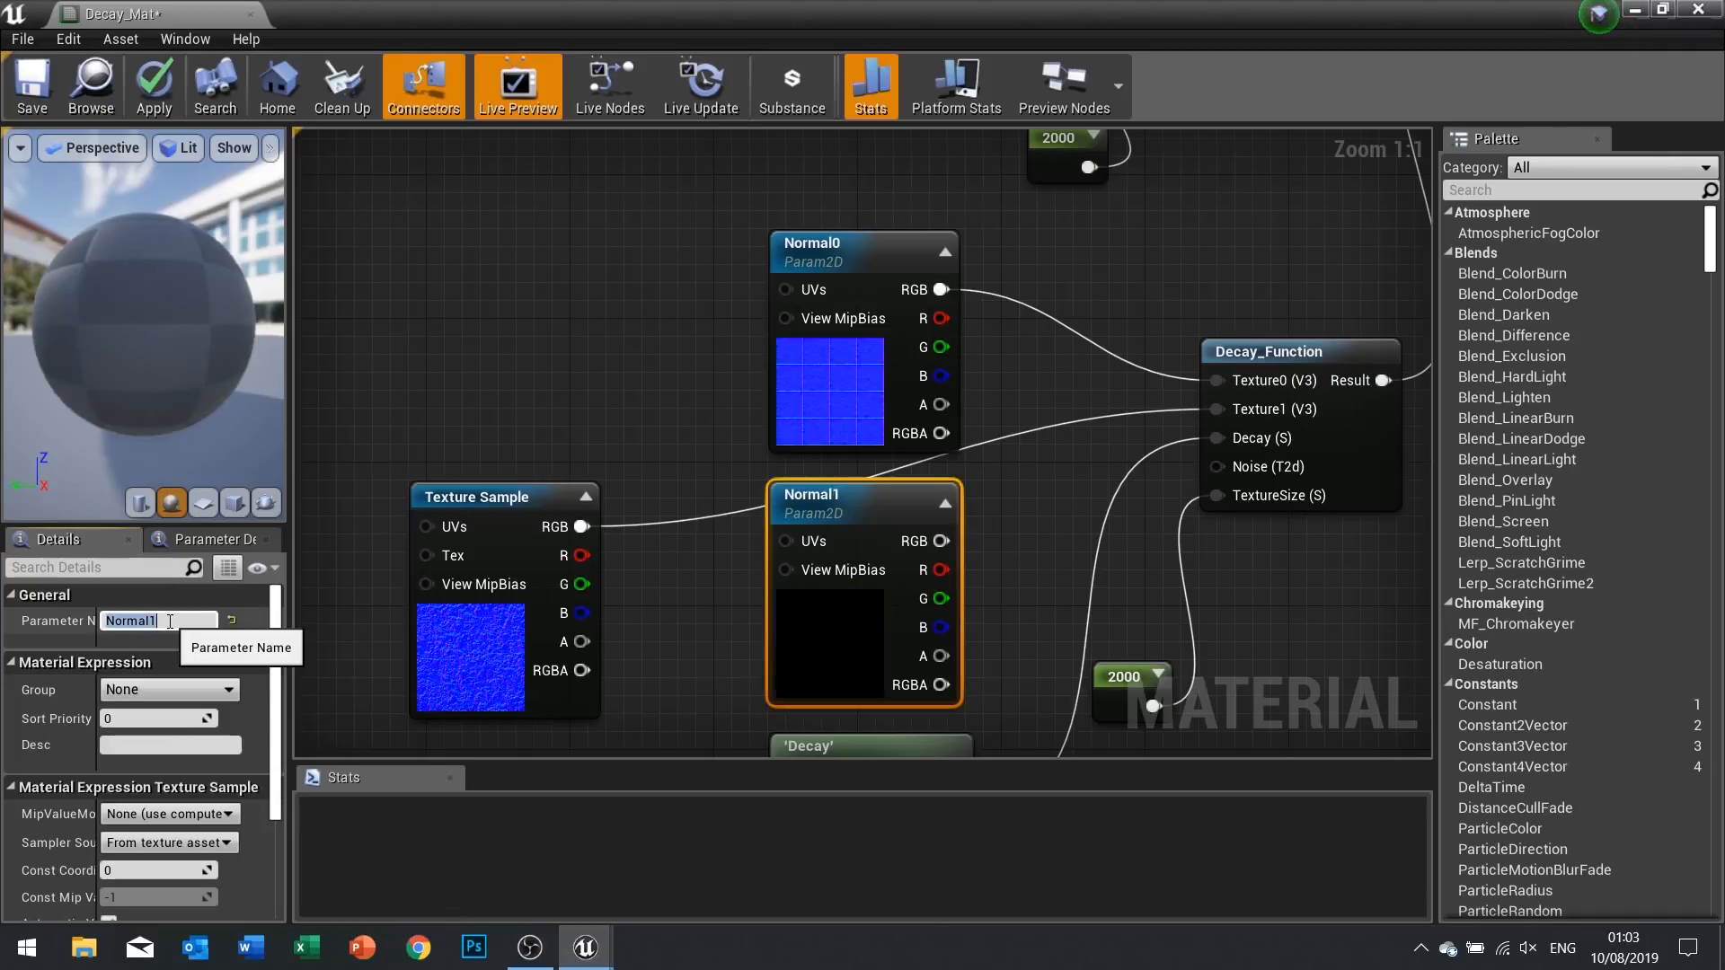
Assign the T_Metal_Rust_N texture to the Normal1 parameter
scroll(155, 822, down, 3)
scroll(154, 822, down, 1)
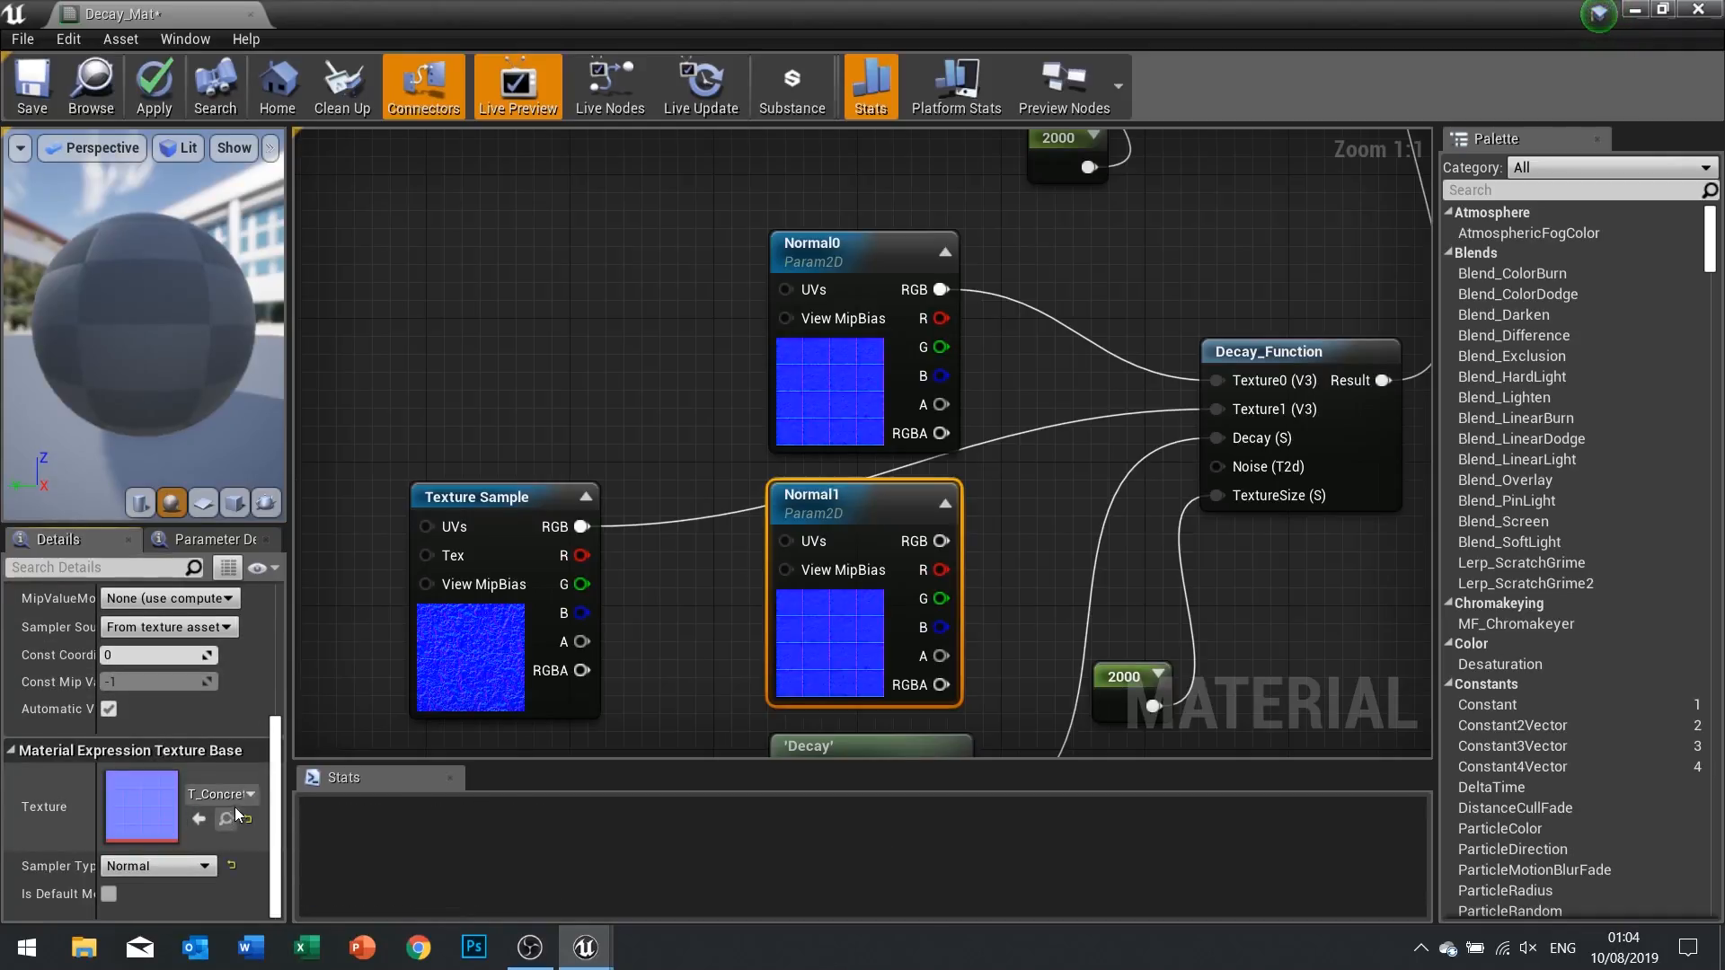
click(239, 797)
text(rust)
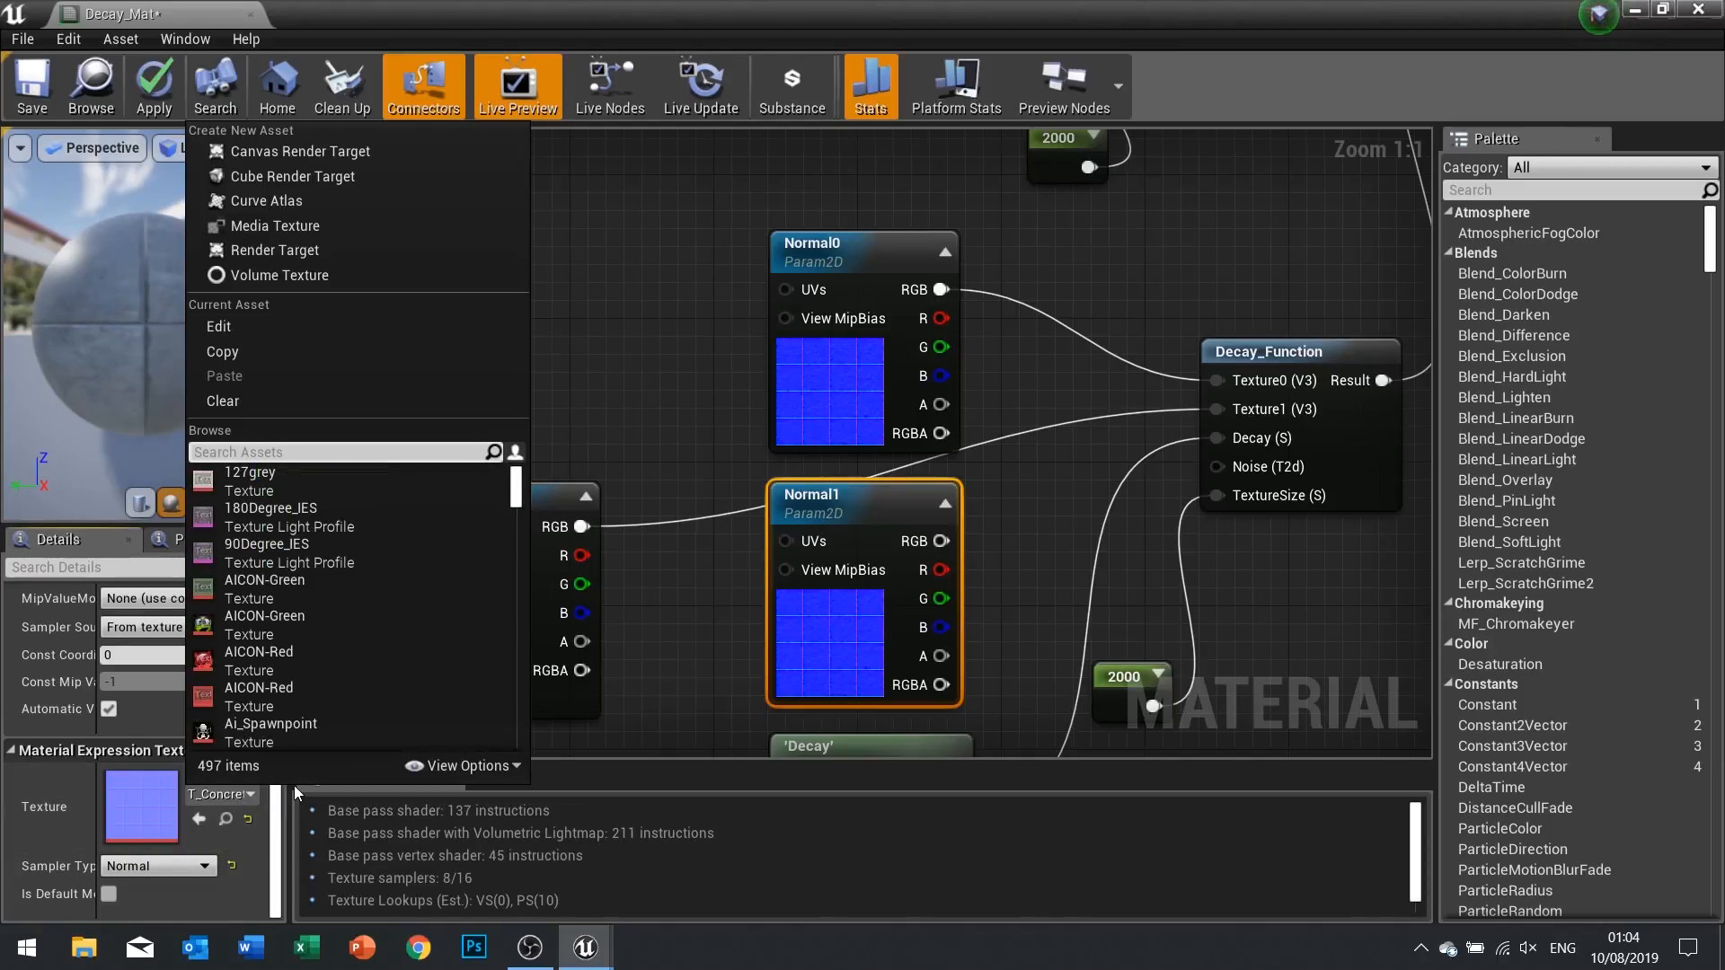
text(rust)
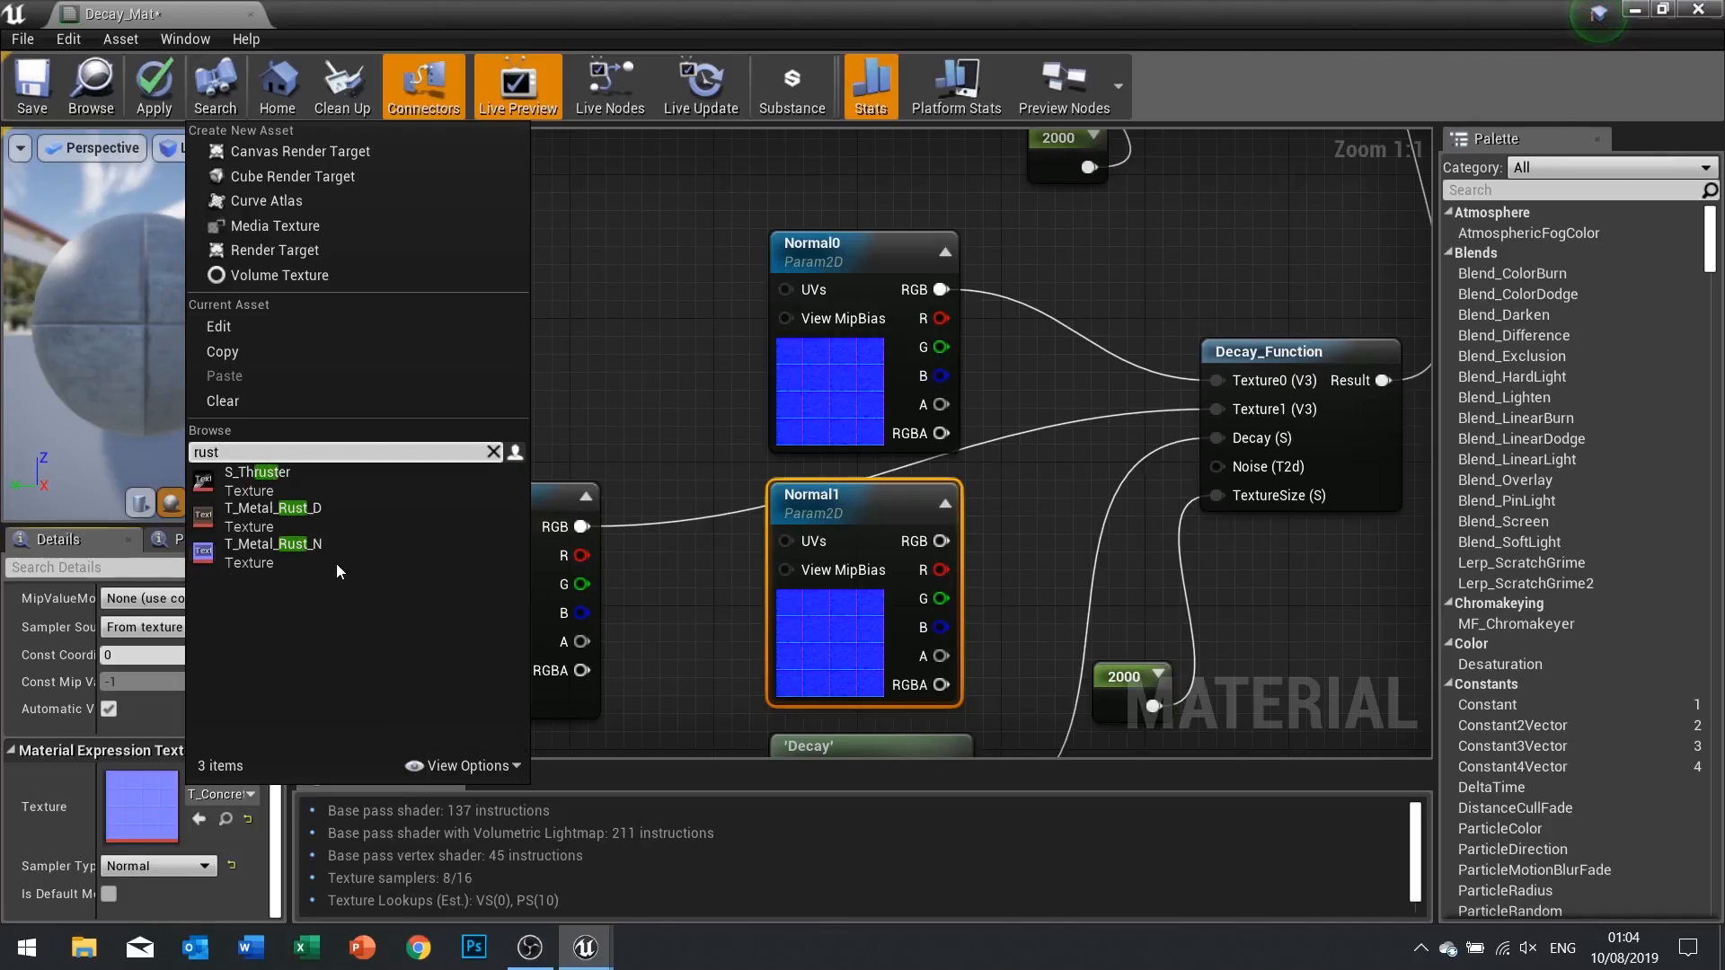
click(336, 564)
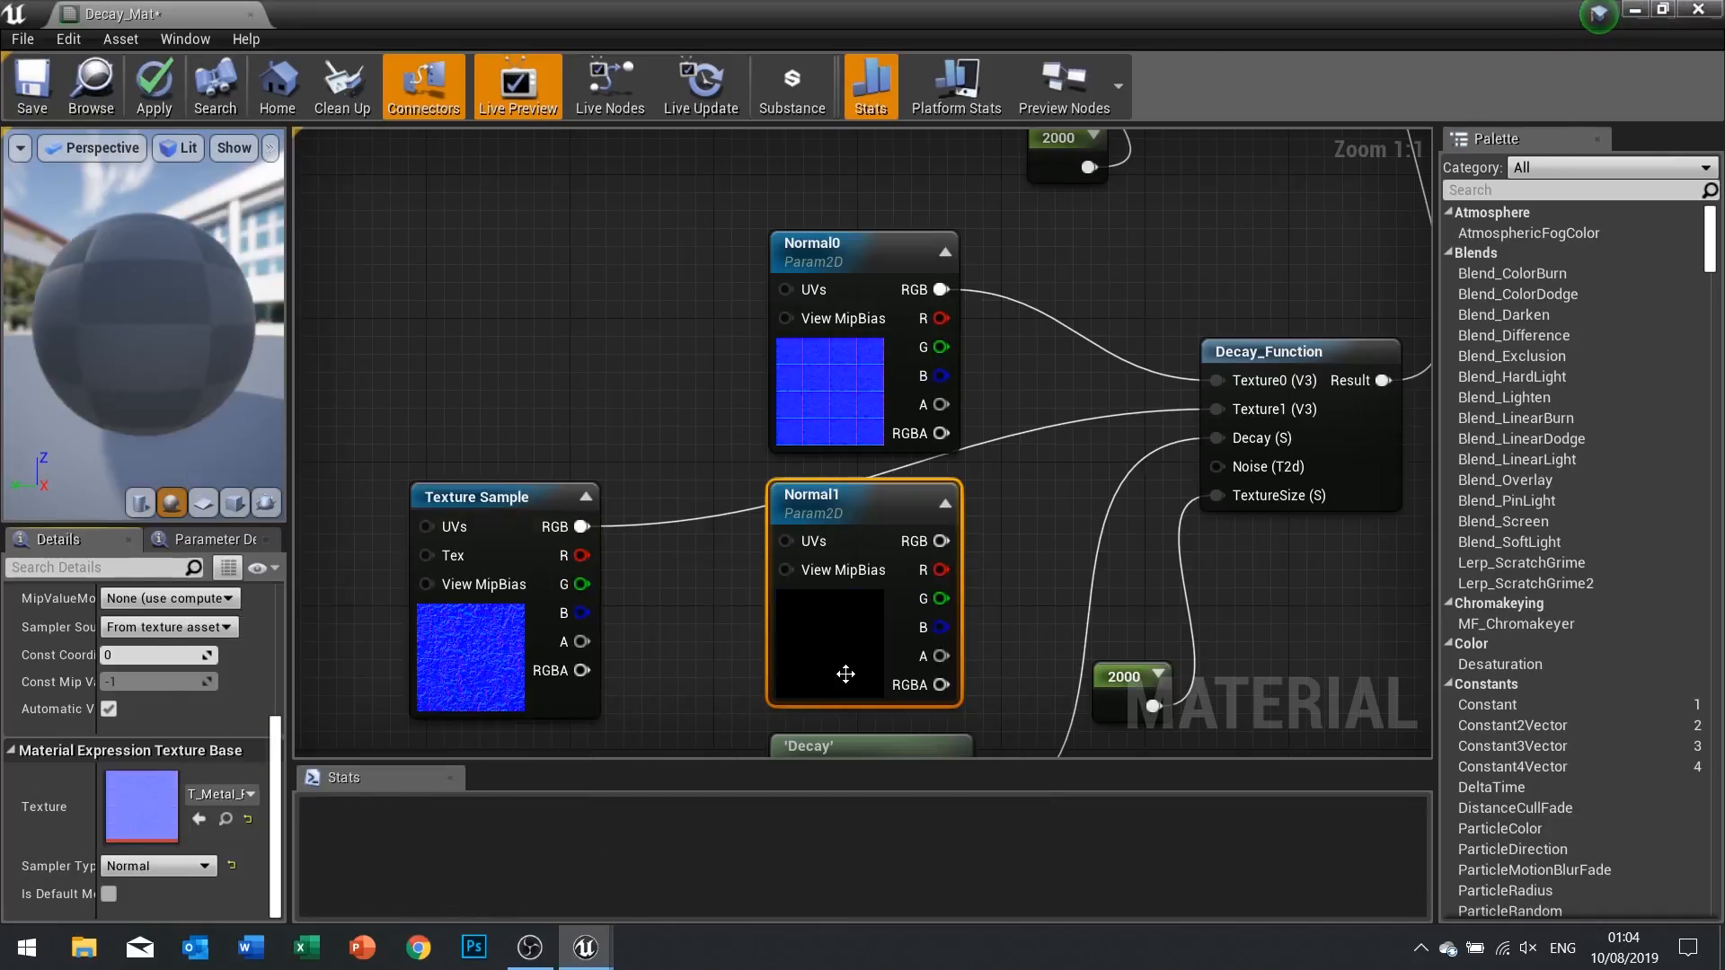
Feed Normal1's RGB output into Texture1 of the second Decay_Function and delete the remaining normal Texture Sample
drag(943, 541, 1243, 415)
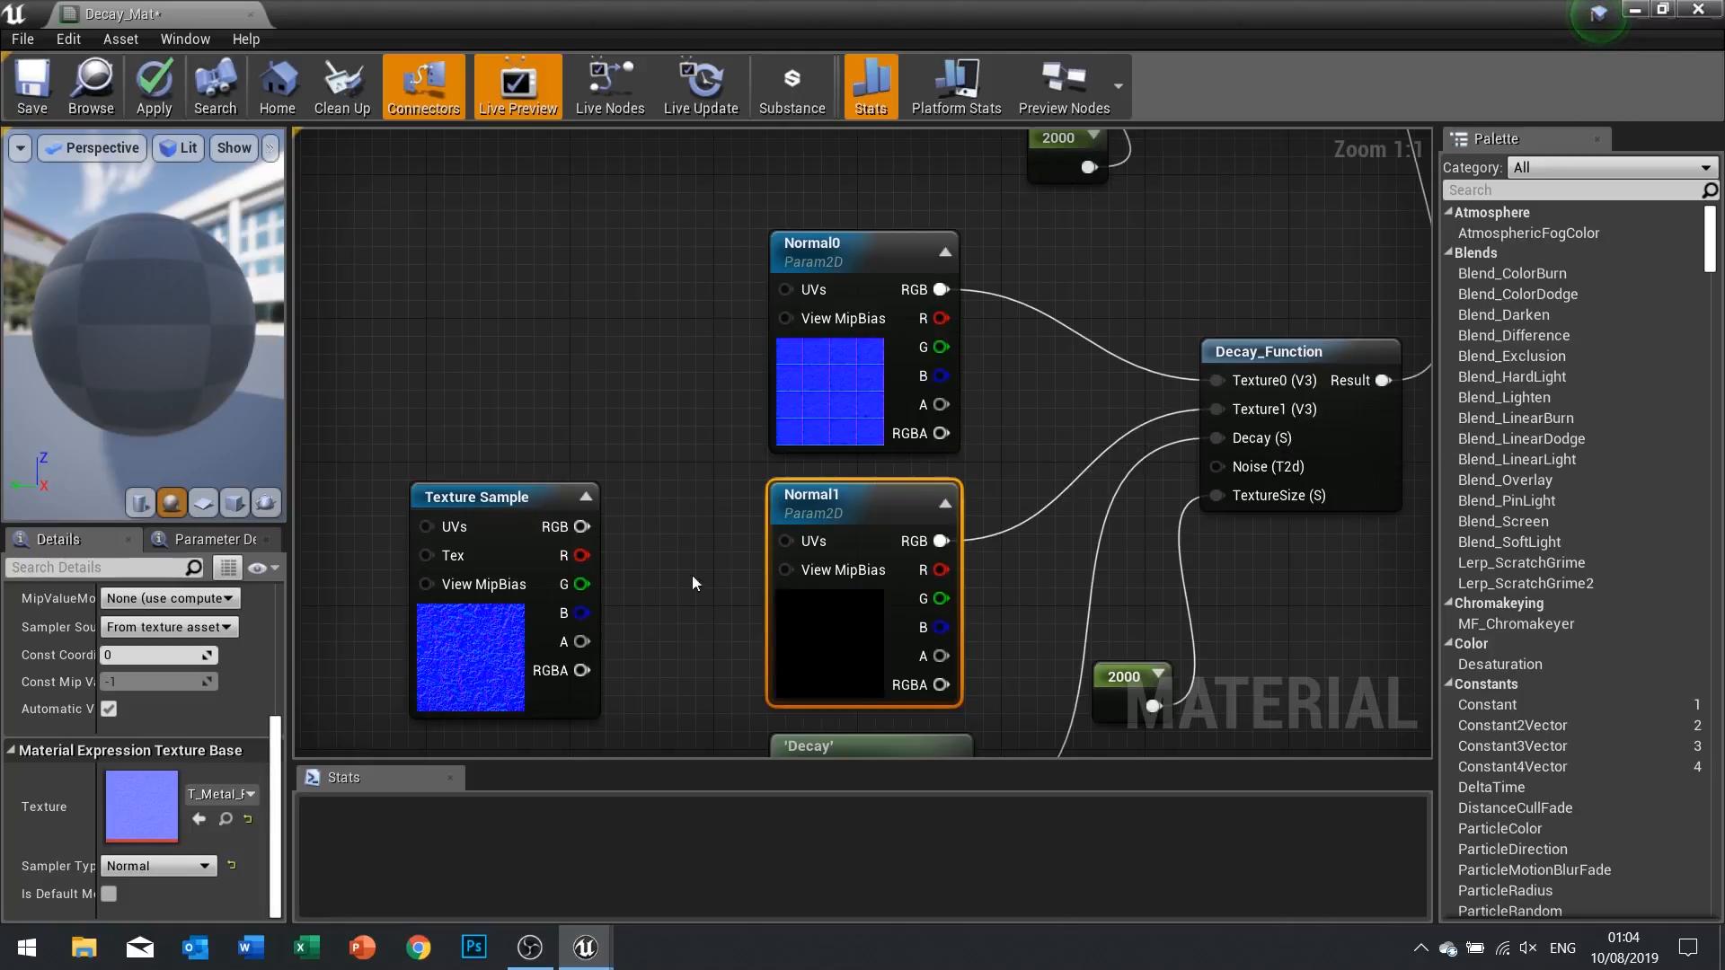
click(515, 650)
key(Delete)
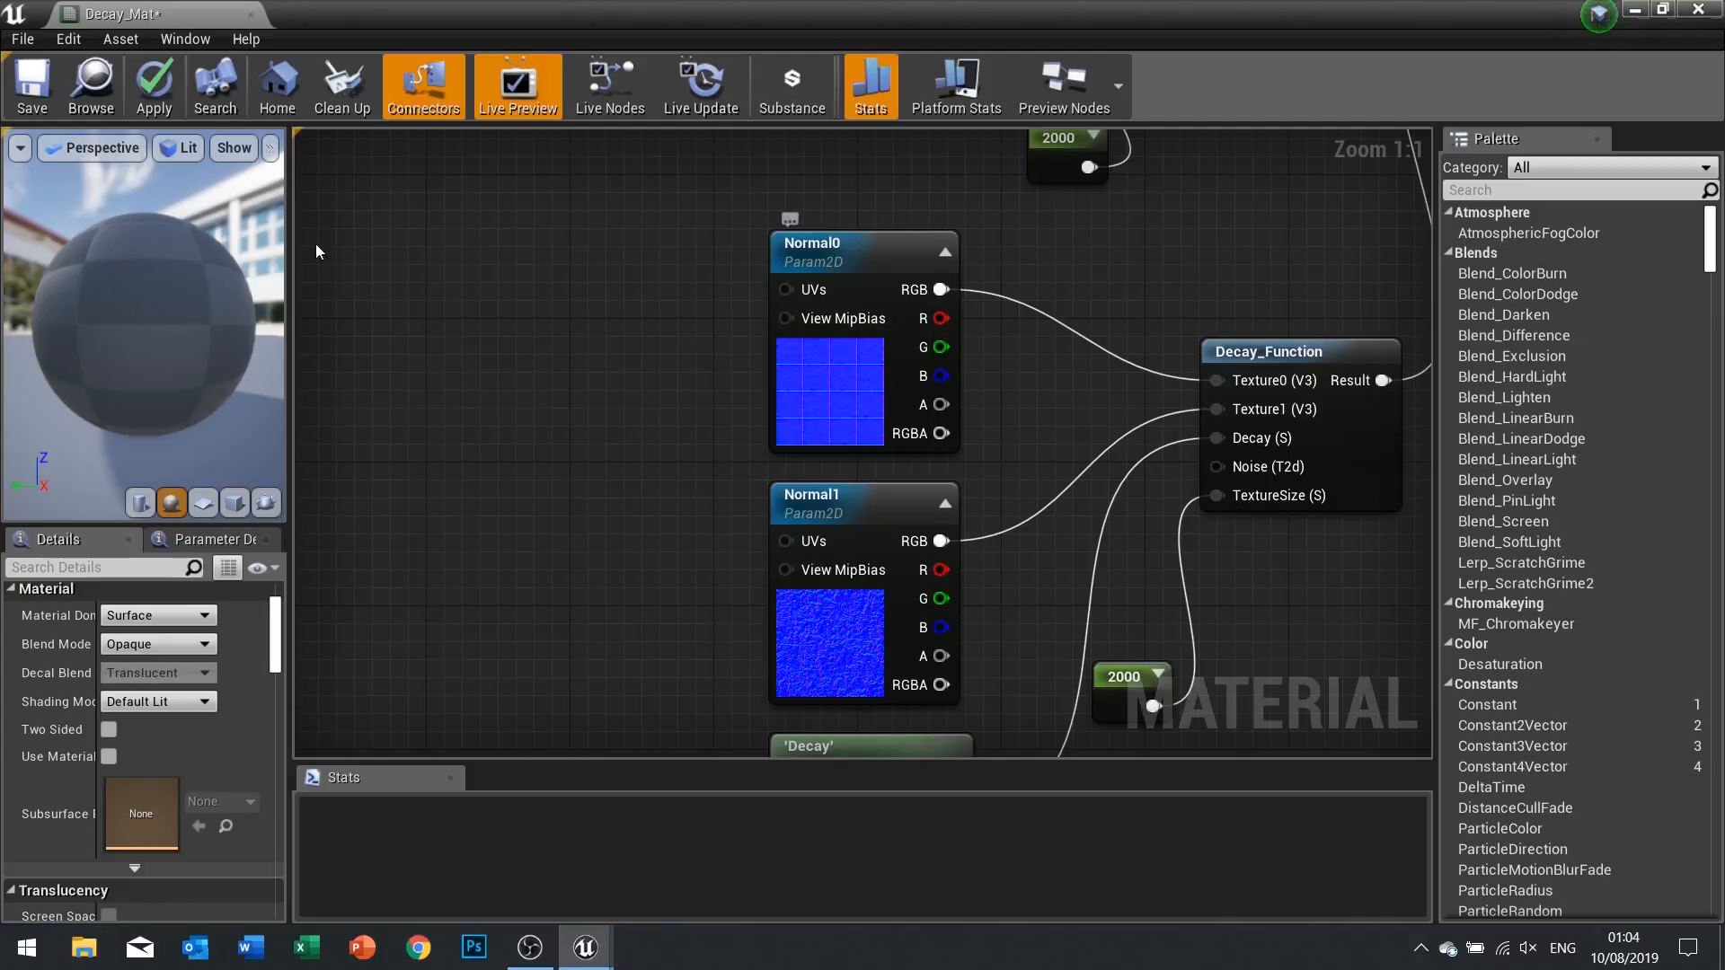
Apply the changes to Decay_Mat, save it, and close the material
click(154, 85)
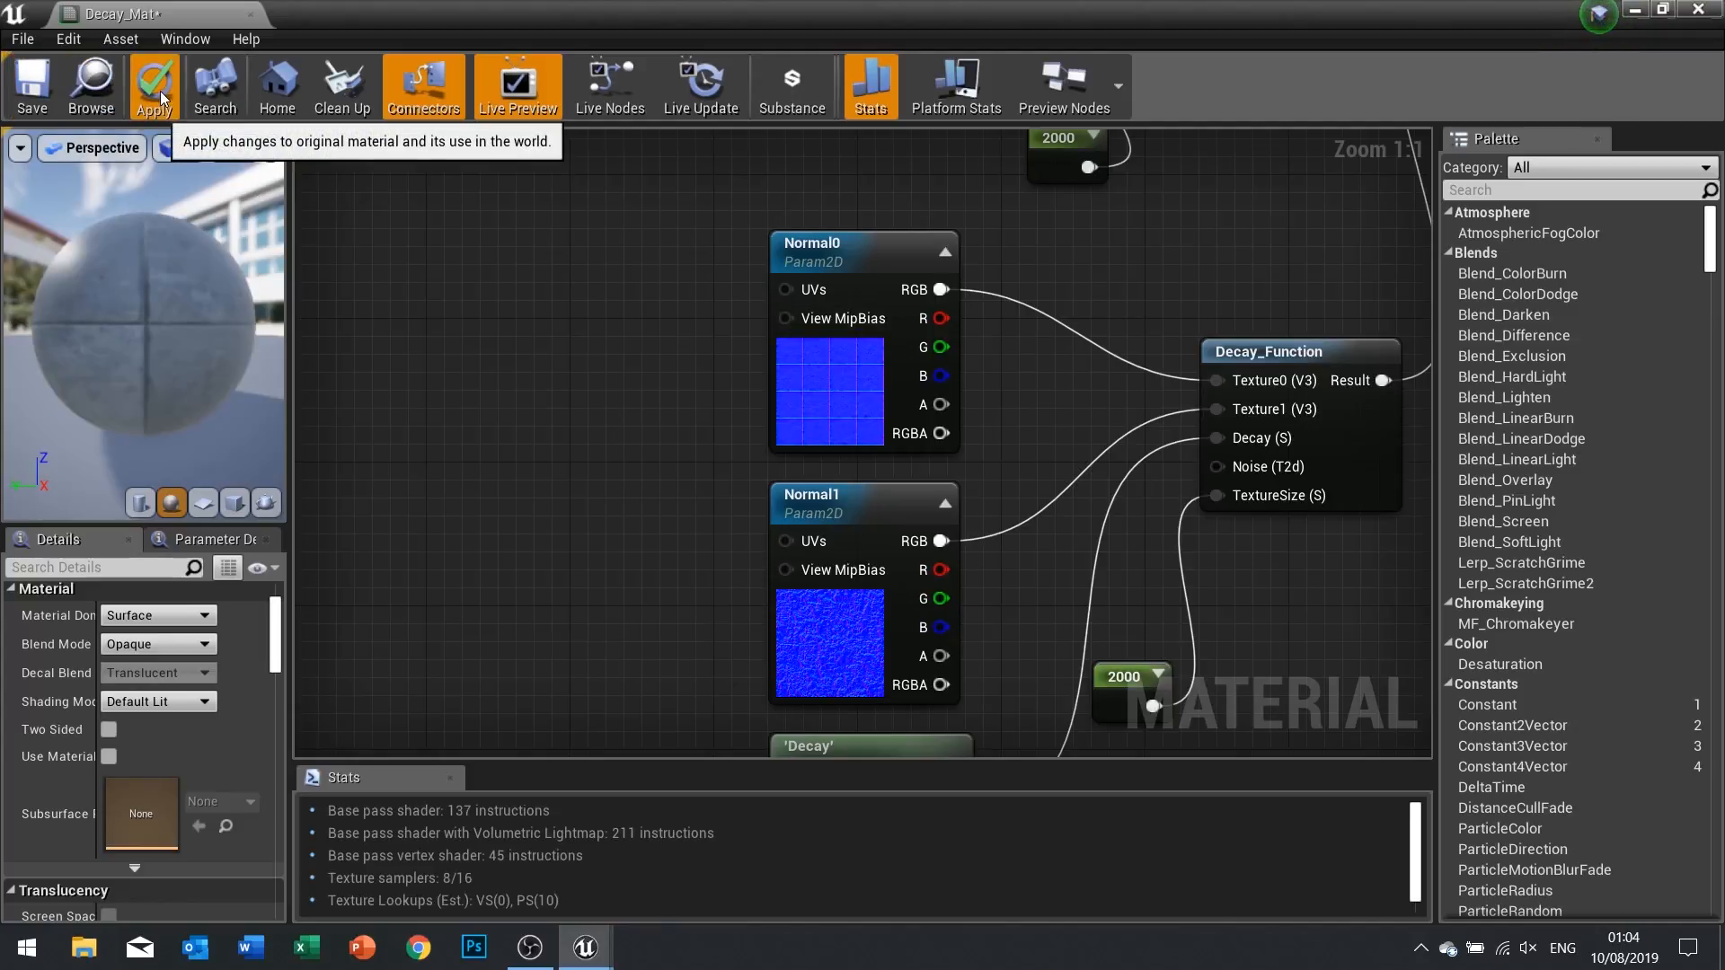
click(32, 85)
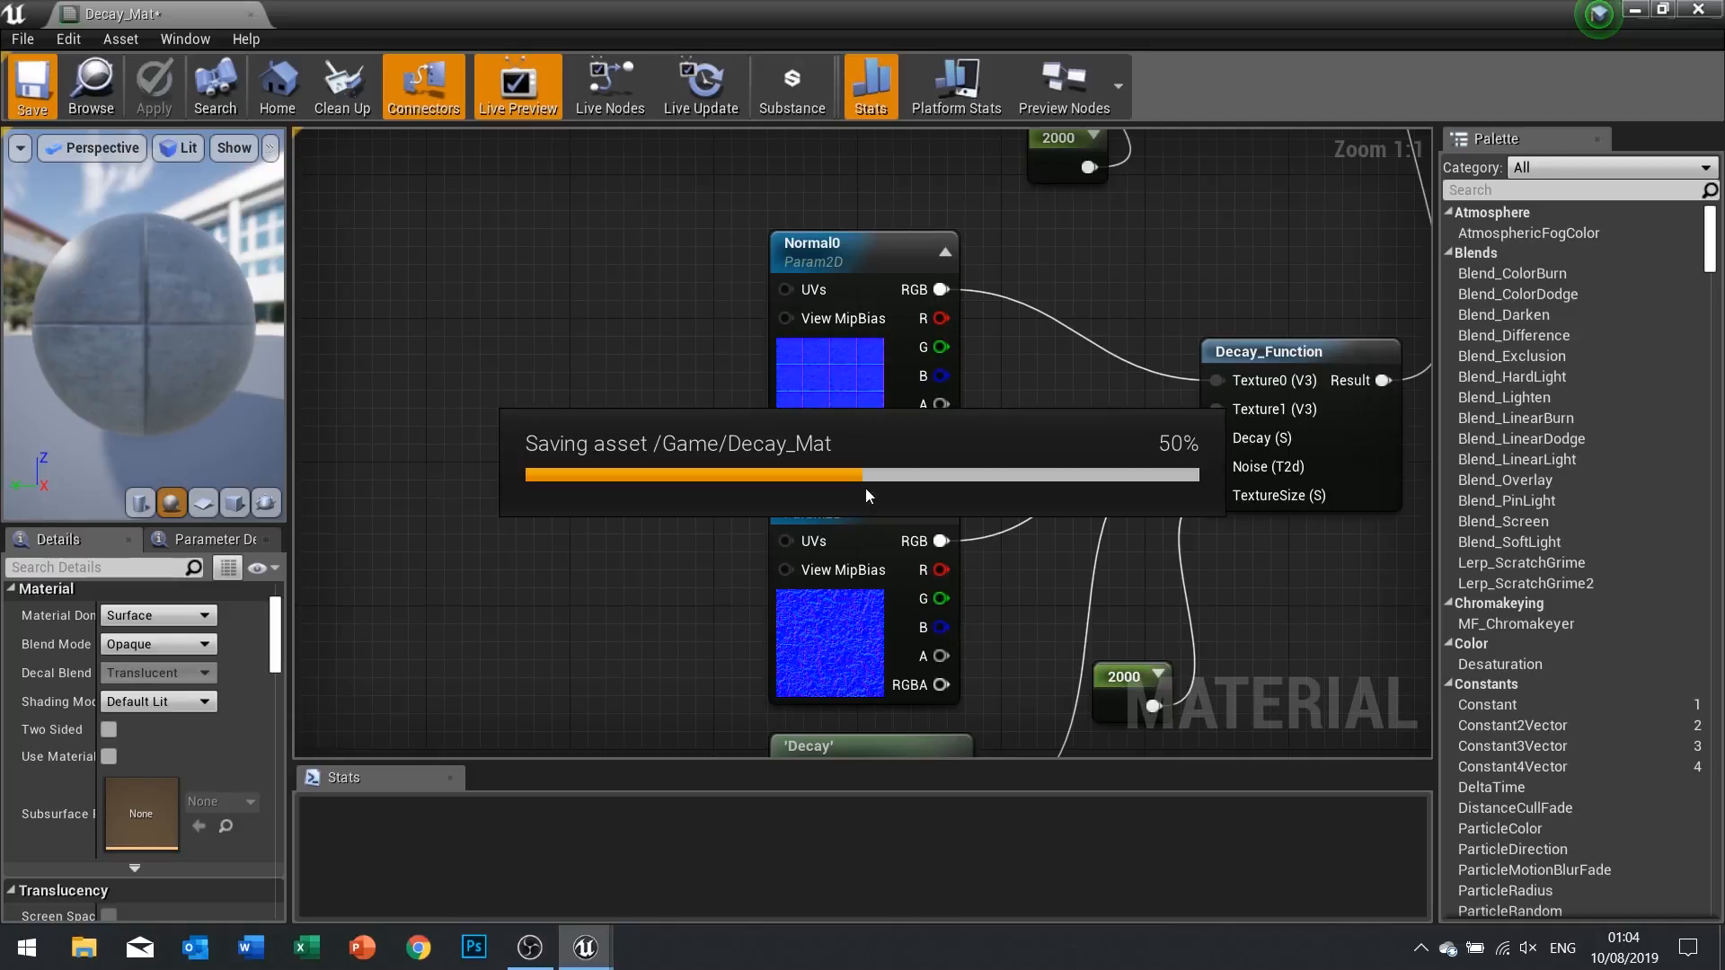
click(1697, 9)
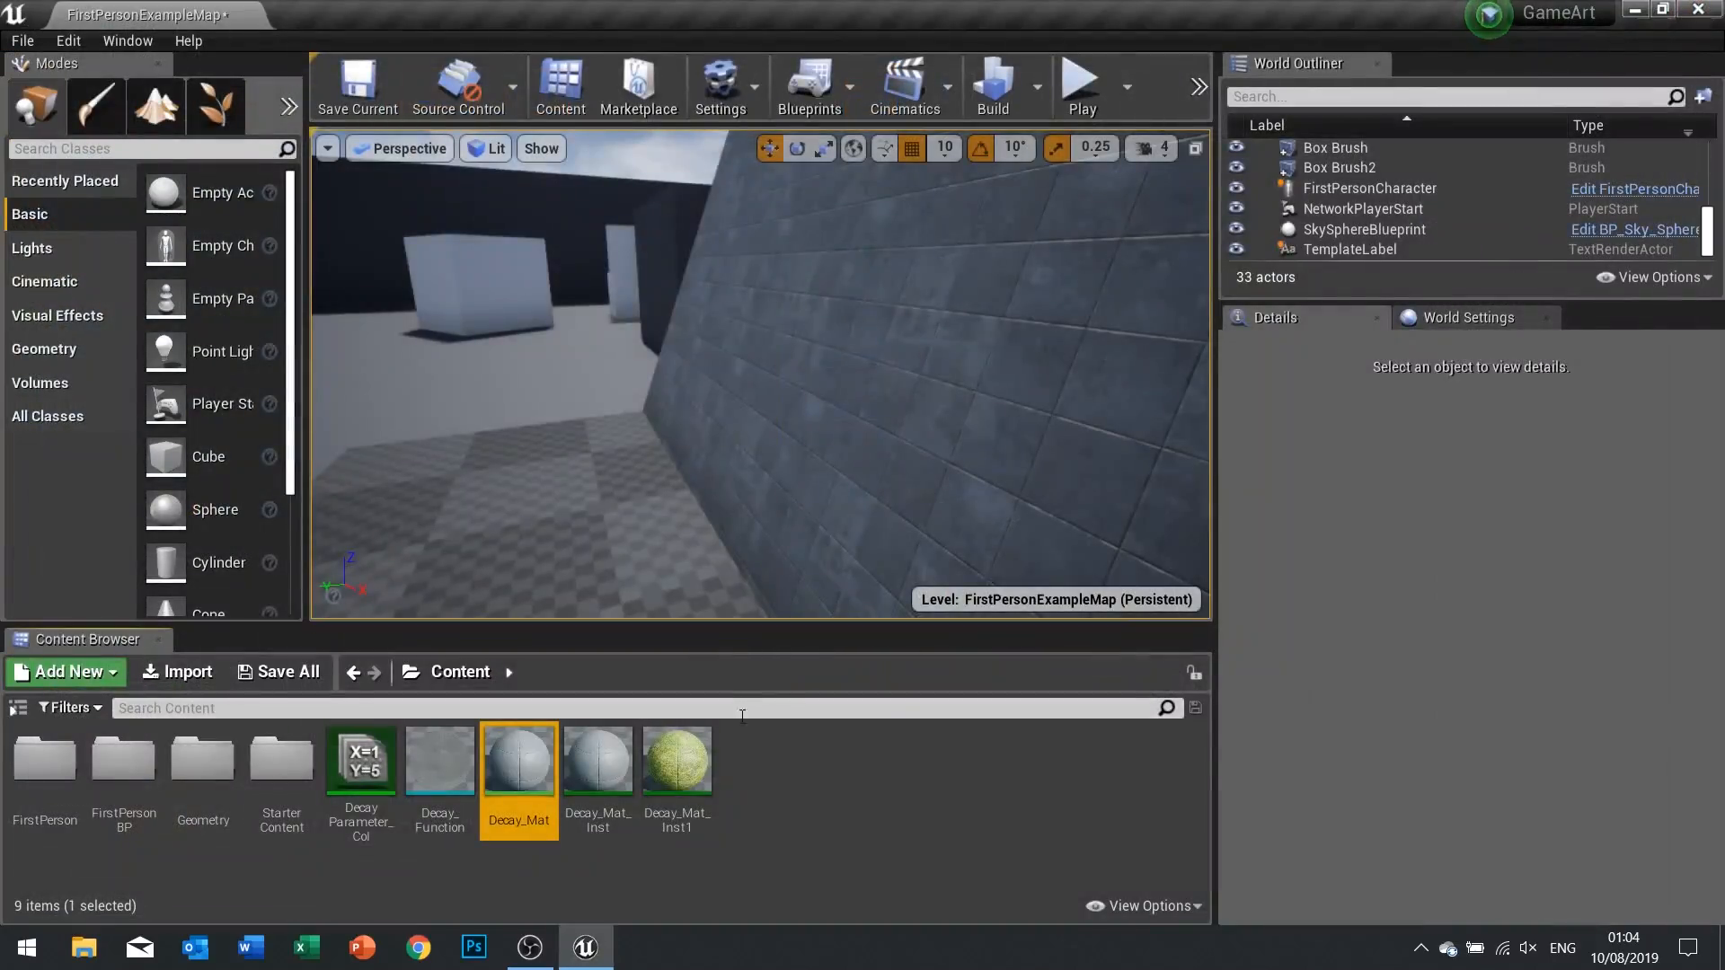
Open Decay_Mat_Inst1, enable the Normal0 override, and assign T_Ground_Grass_N to it
double_click(676, 777)
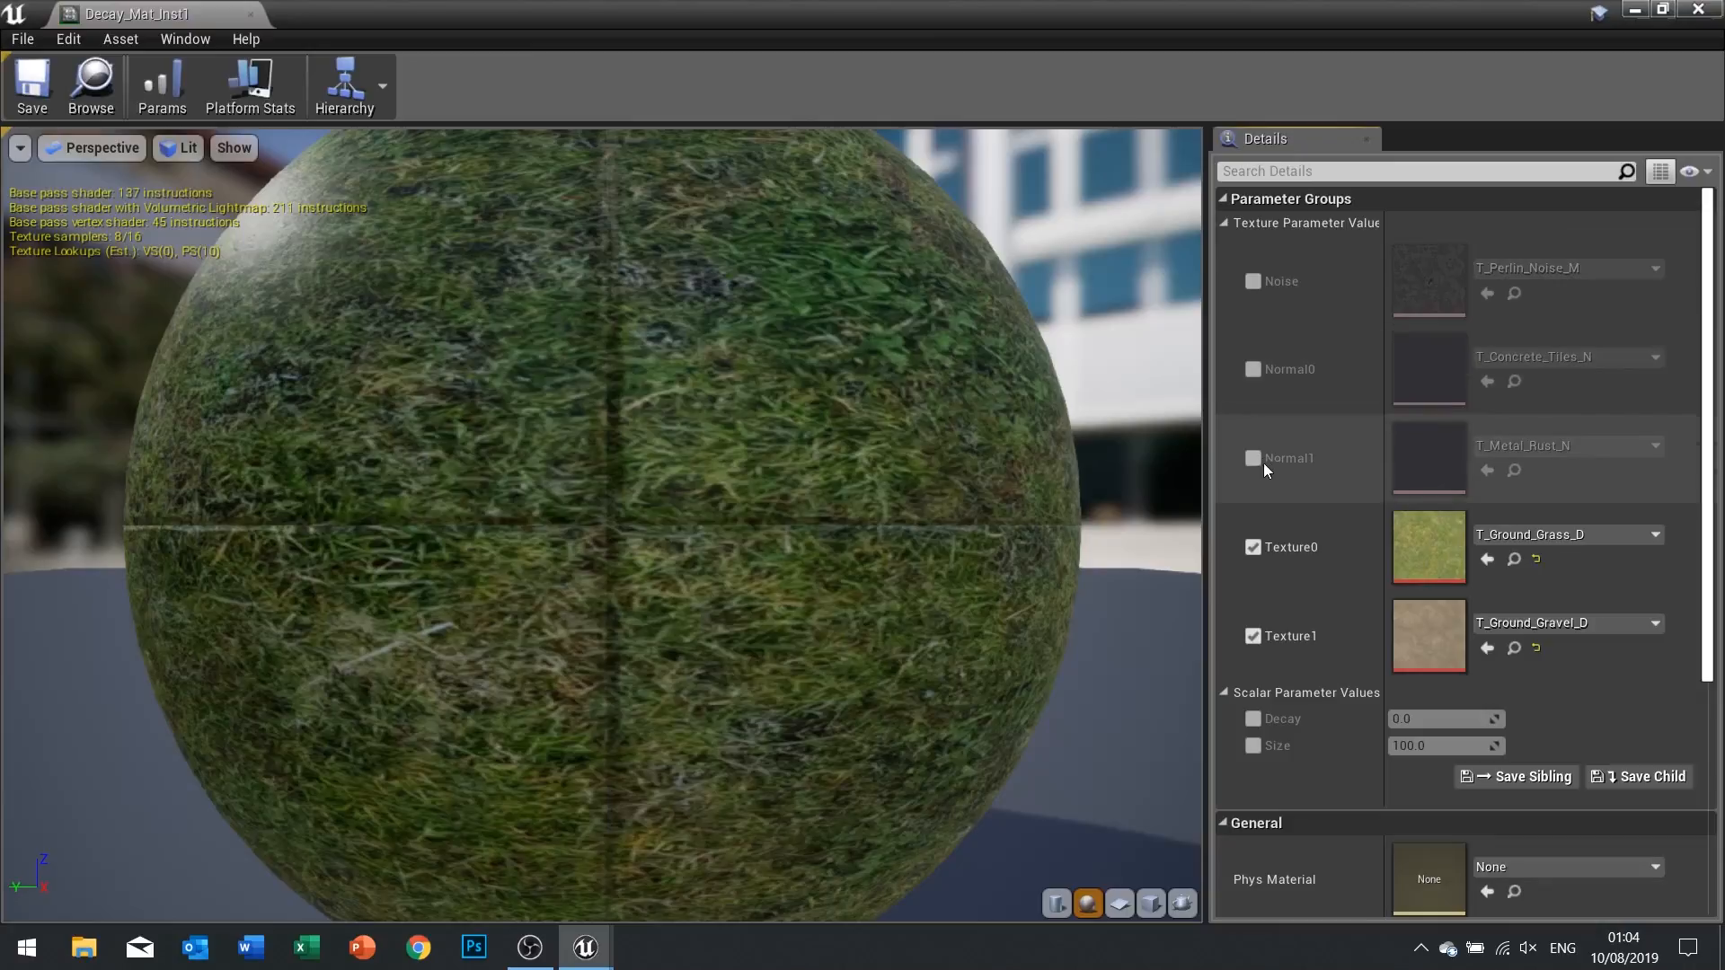
click(1252, 368)
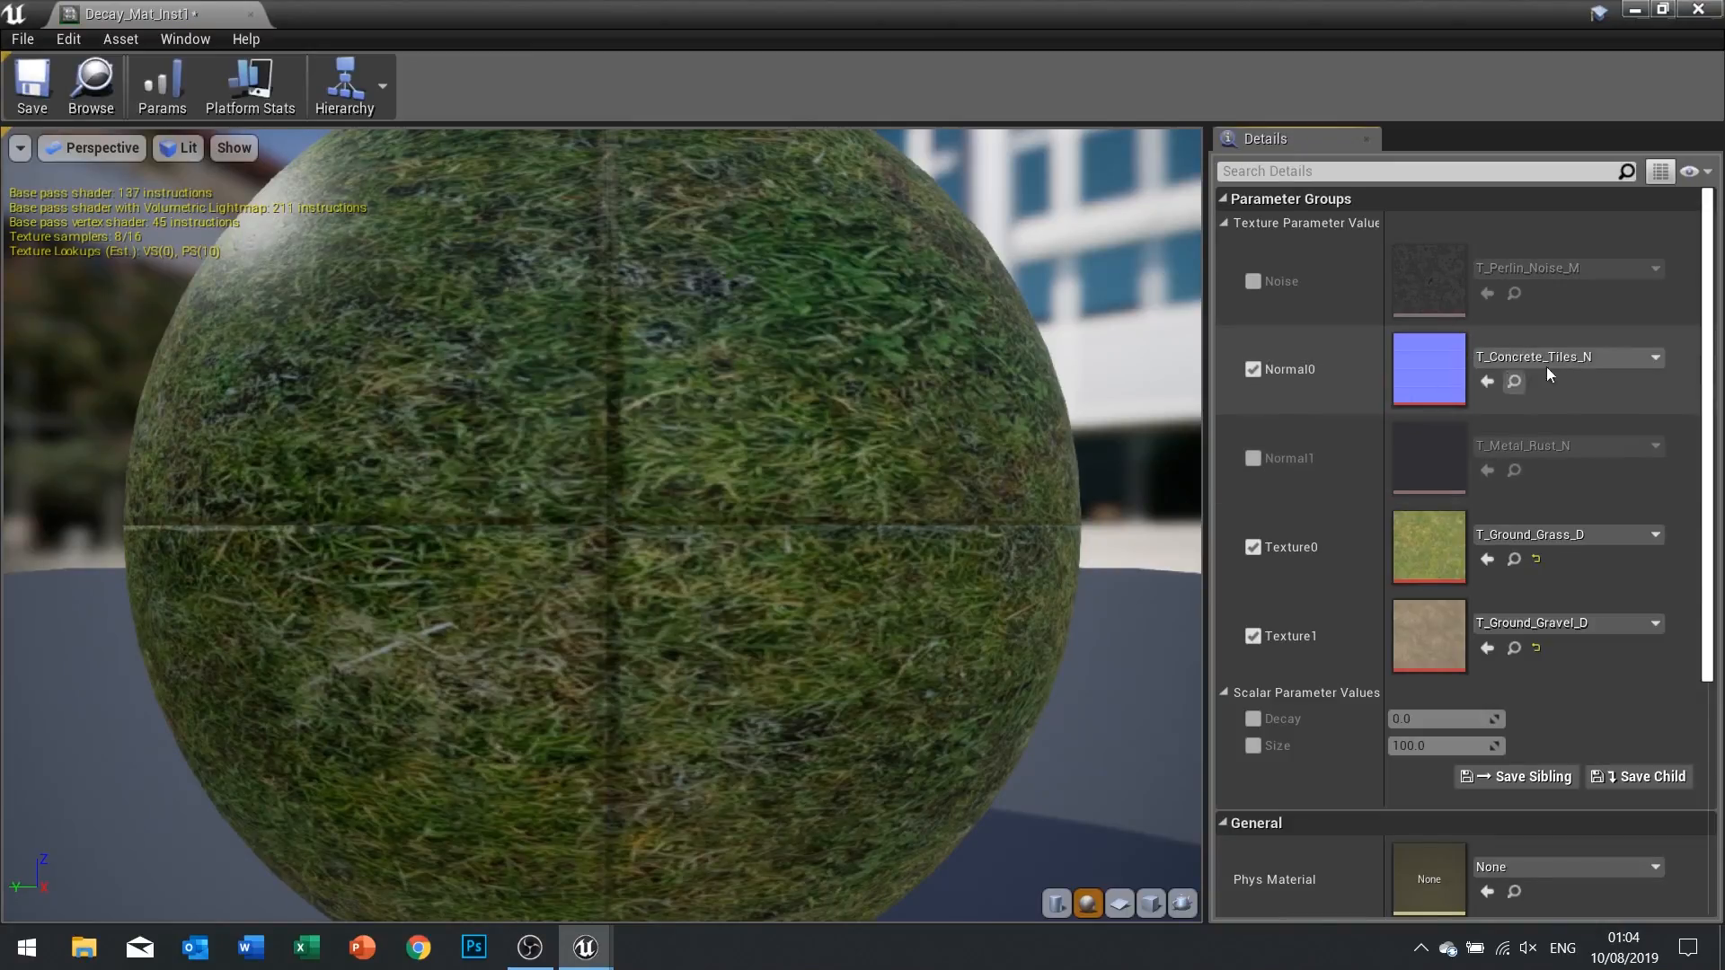
click(1576, 355)
text(gras)
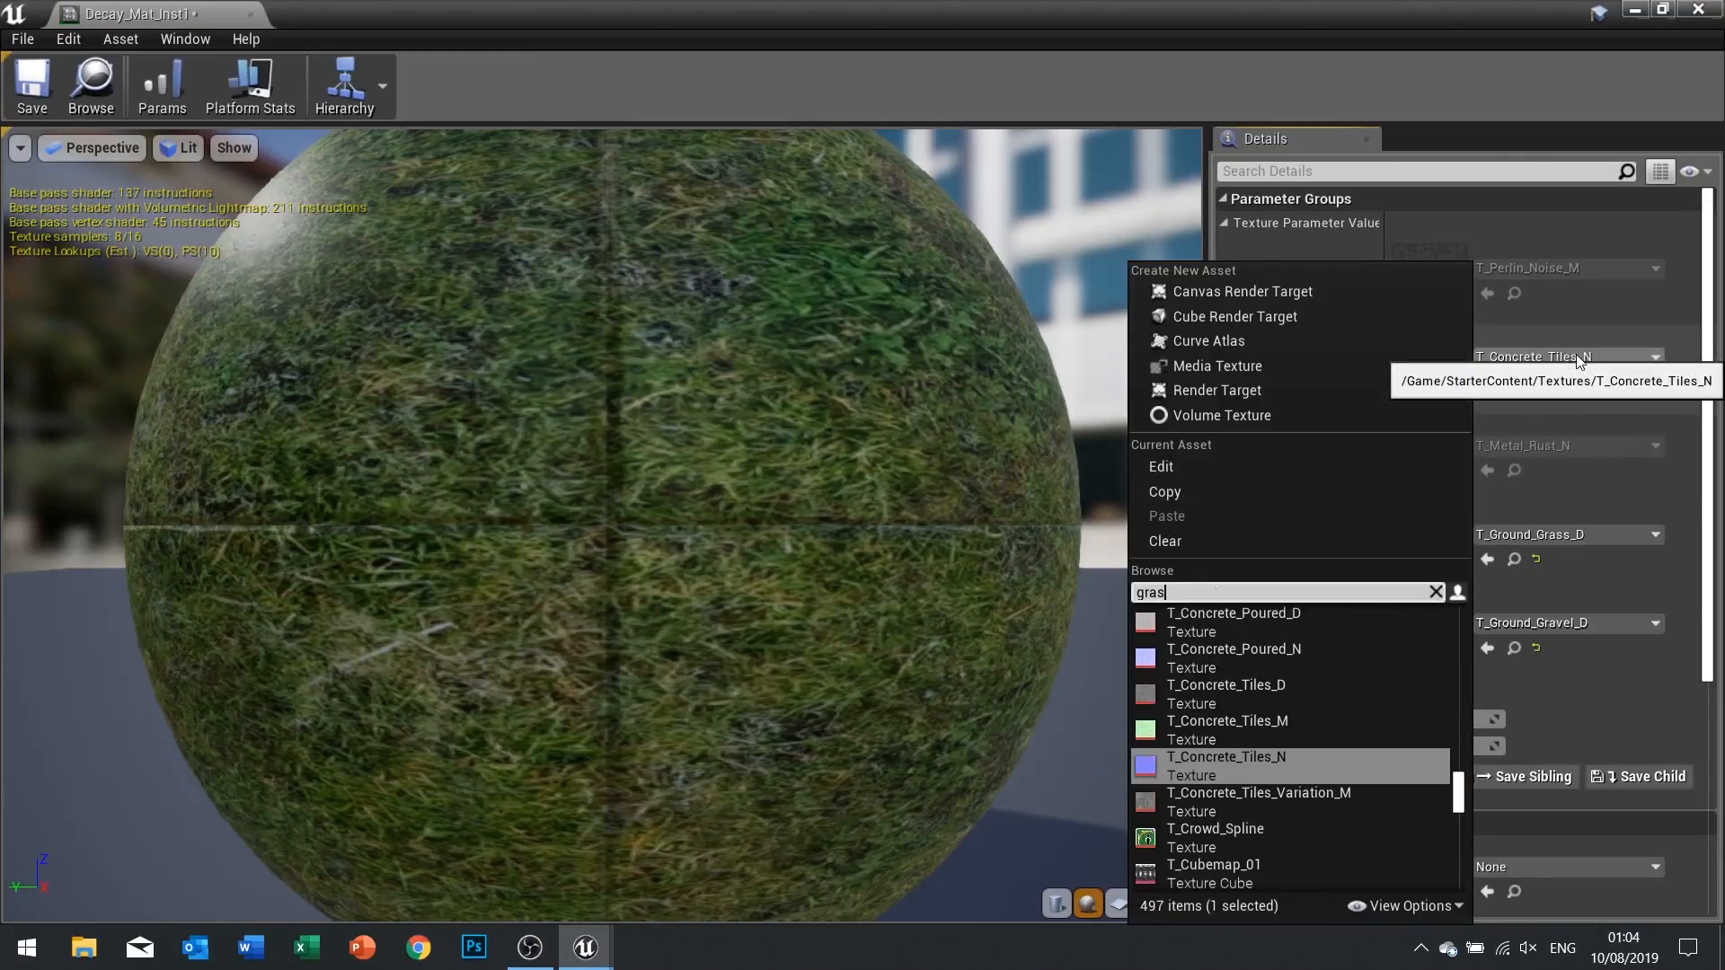
text(s)
click(1394, 656)
Override Normal1 with T_Ground_Gravel_N in Decay_Mat_Inst1, then save and close the instance
click(1253, 458)
click(1550, 446)
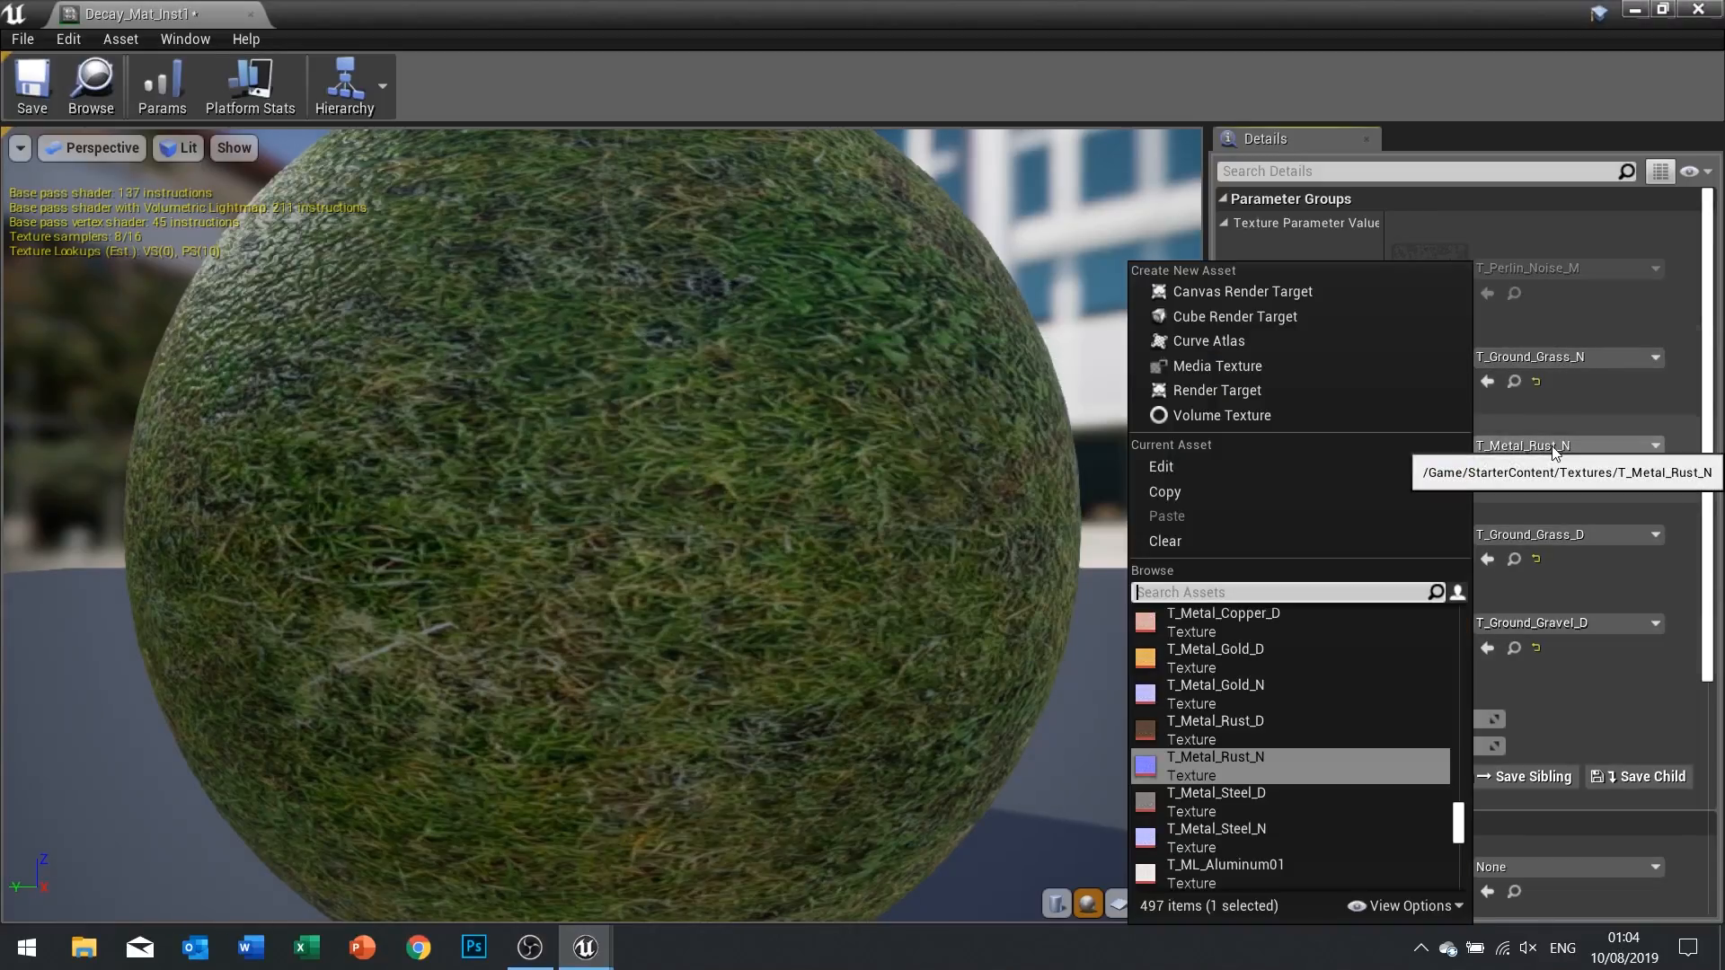
text(grave)
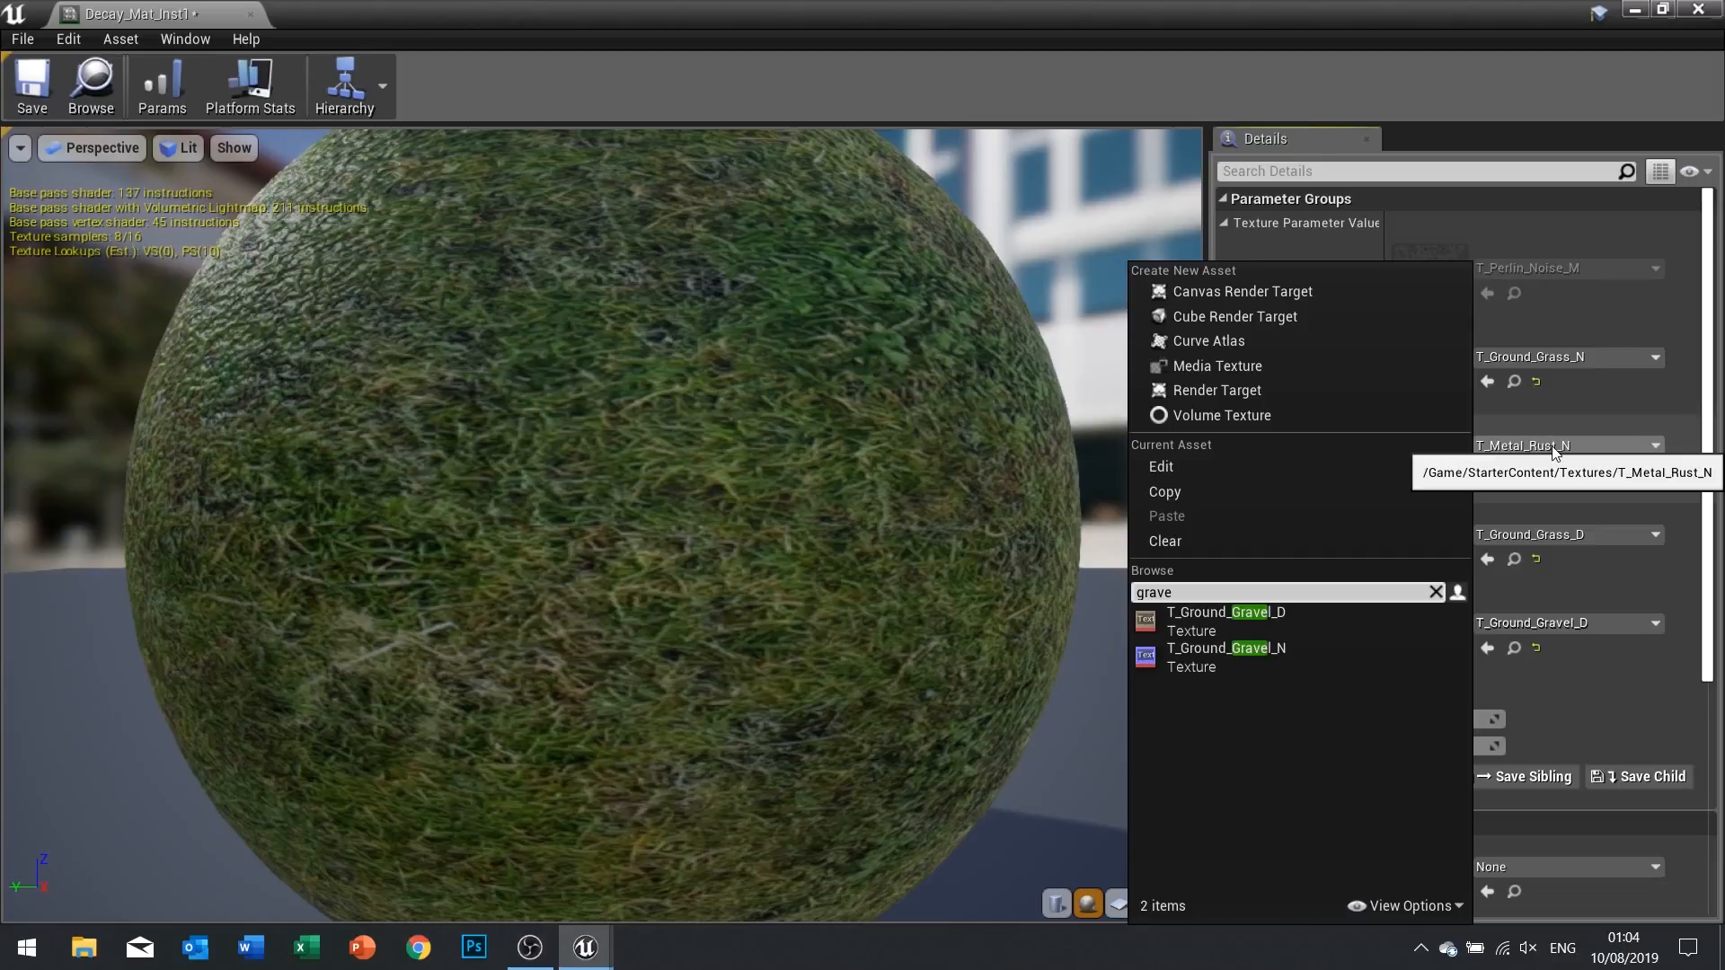
click(1388, 645)
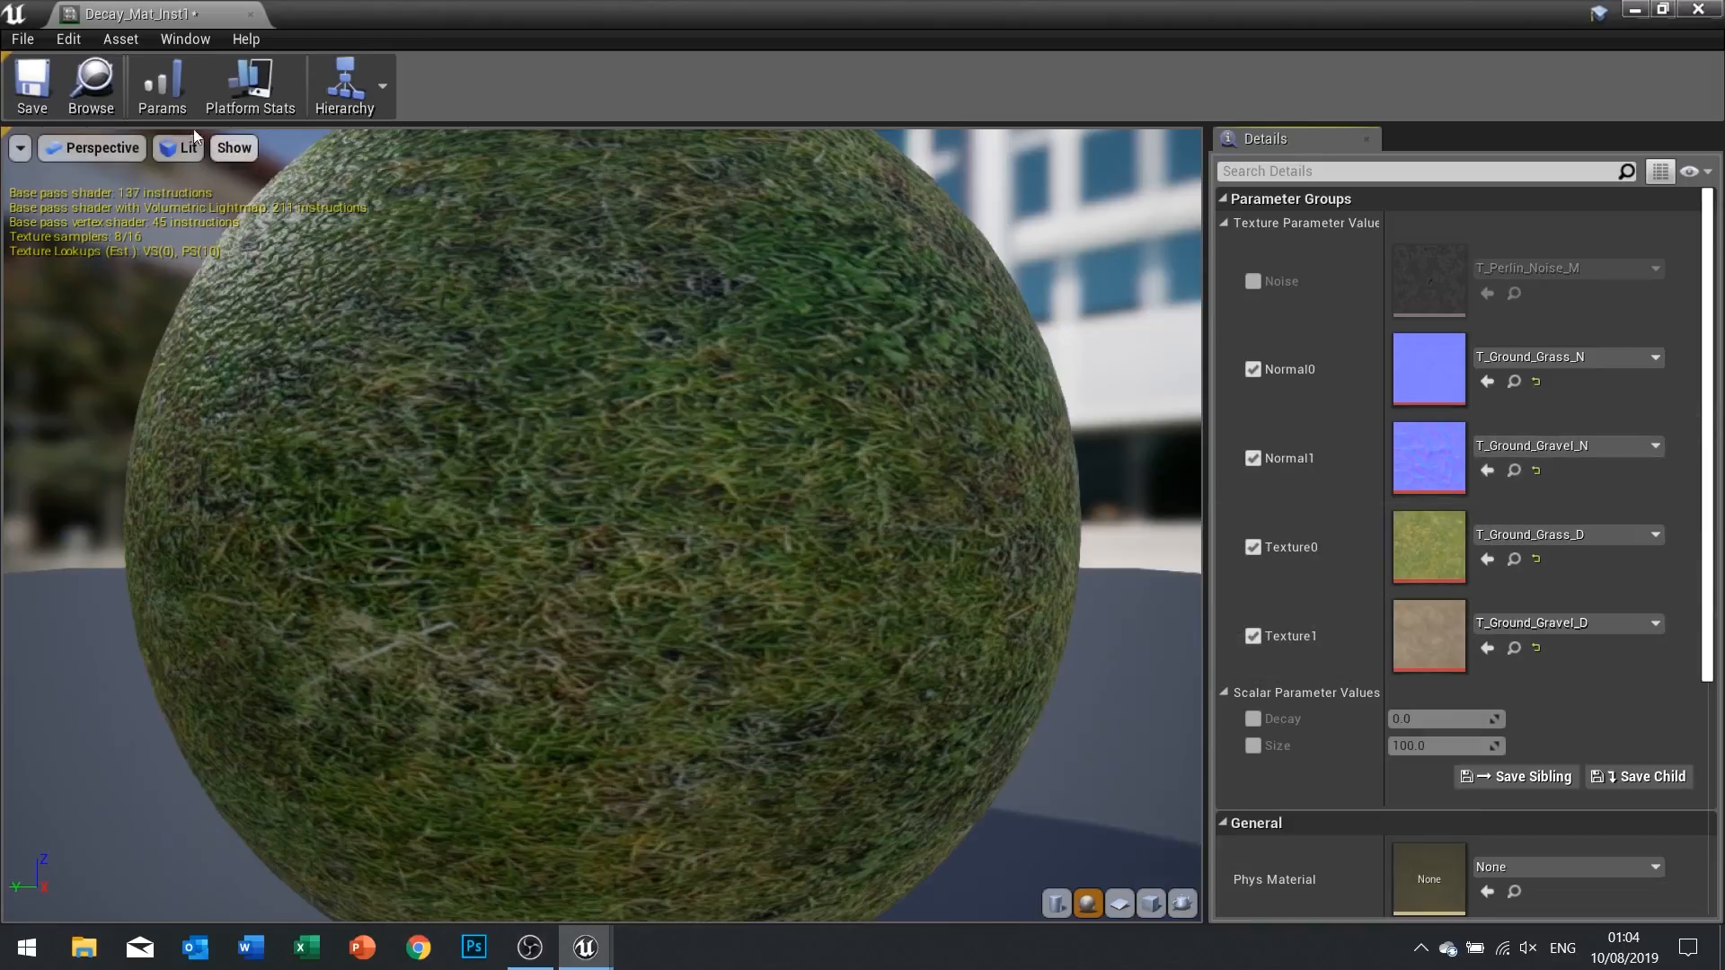
click(46, 98)
click(1697, 9)
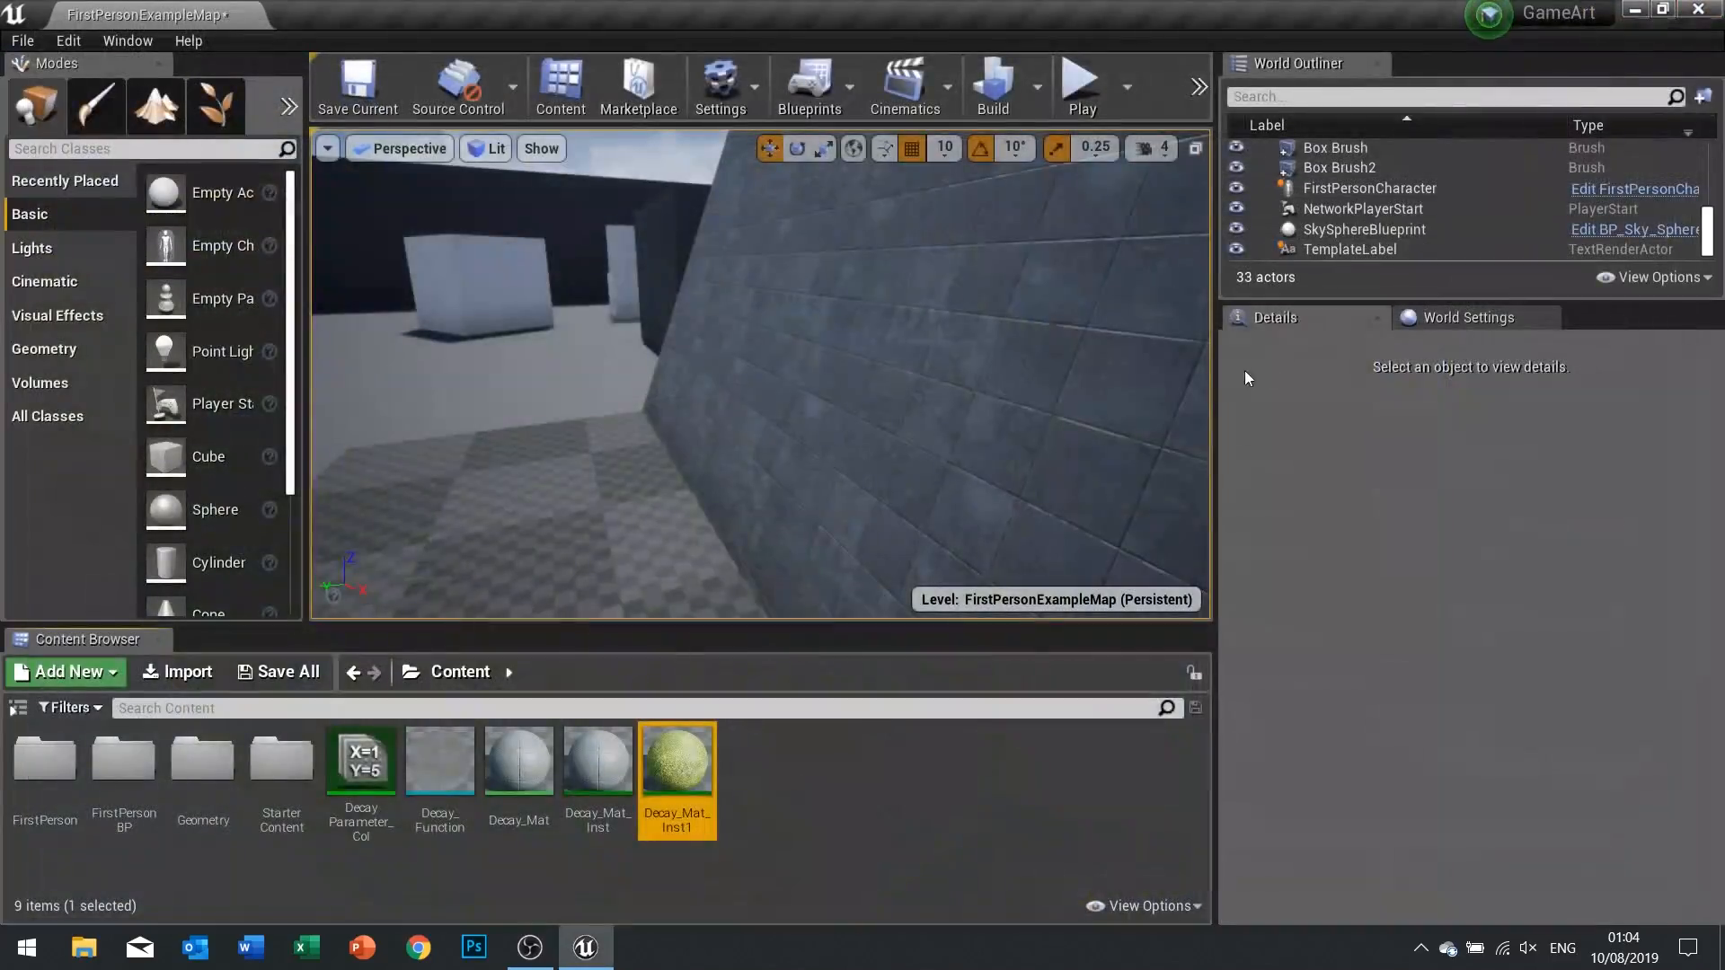
Apply Decay_Mat_Inst1 to the top surface of the flat box brush beside the tiled wall
click(608, 547)
key(f)
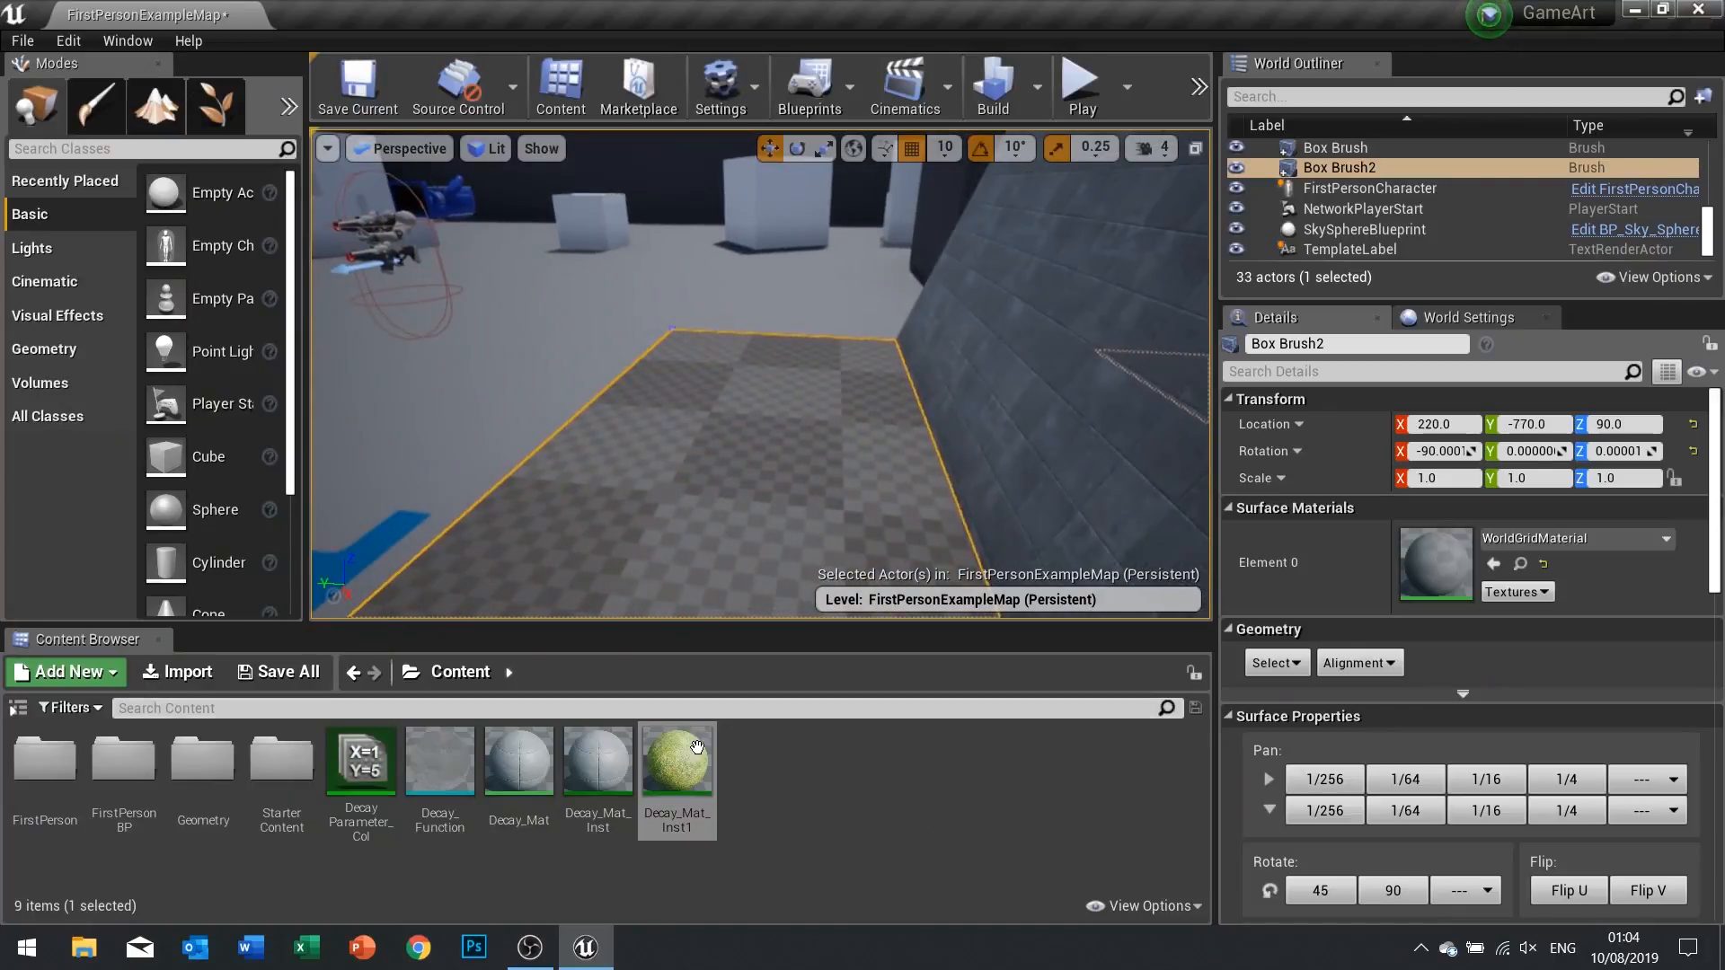
mouse_move(671, 764)
mouse_down()
mouse_move(754, 634)
mouse_move(746, 501)
mouse_move(770, 466)
mouse_up()
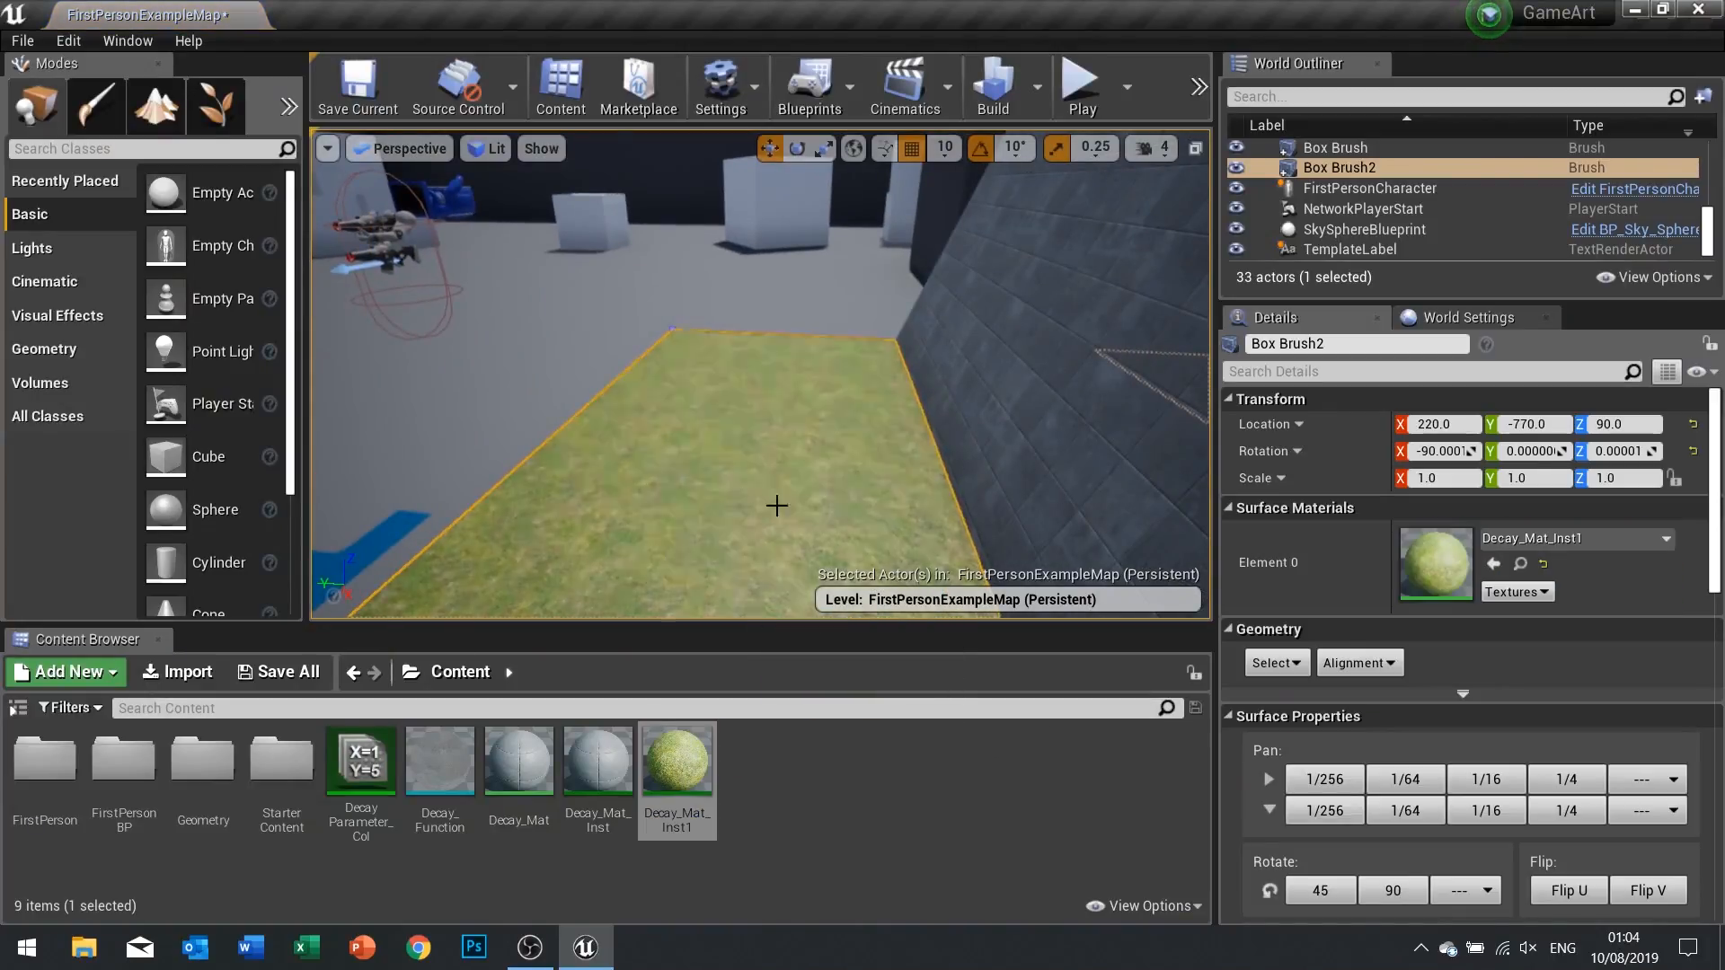
Play the level and walk around the grass platform and tiled wall to examine how both materials decay
click(1081, 85)
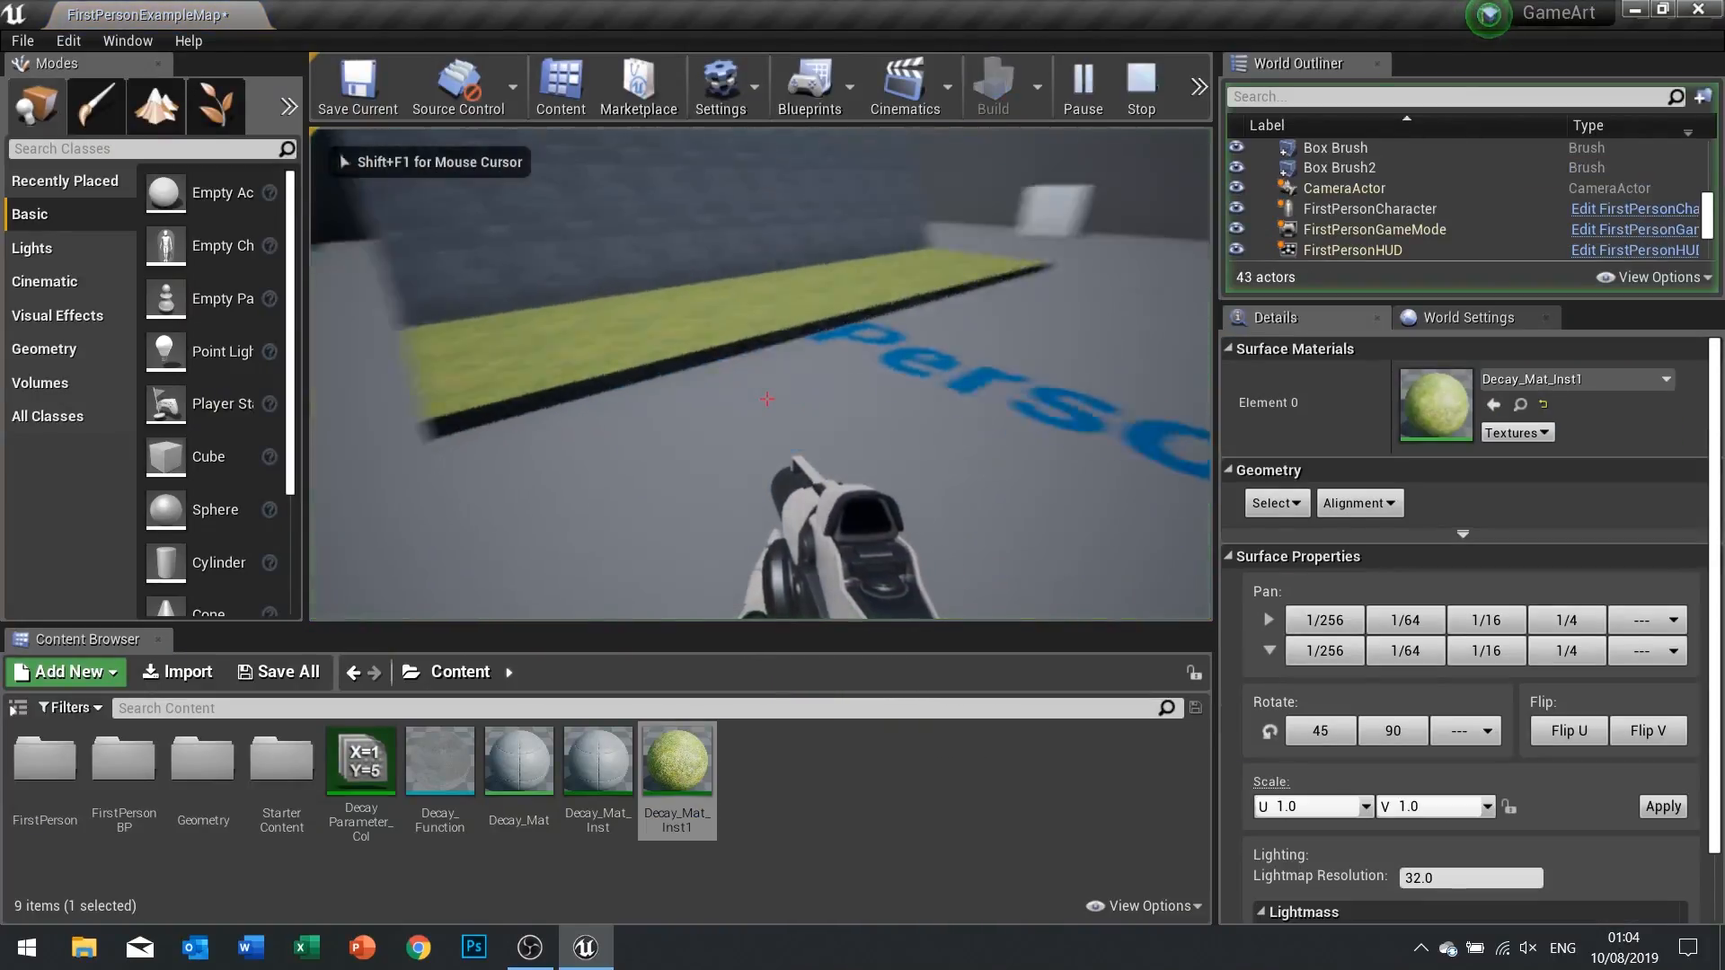
key(w)
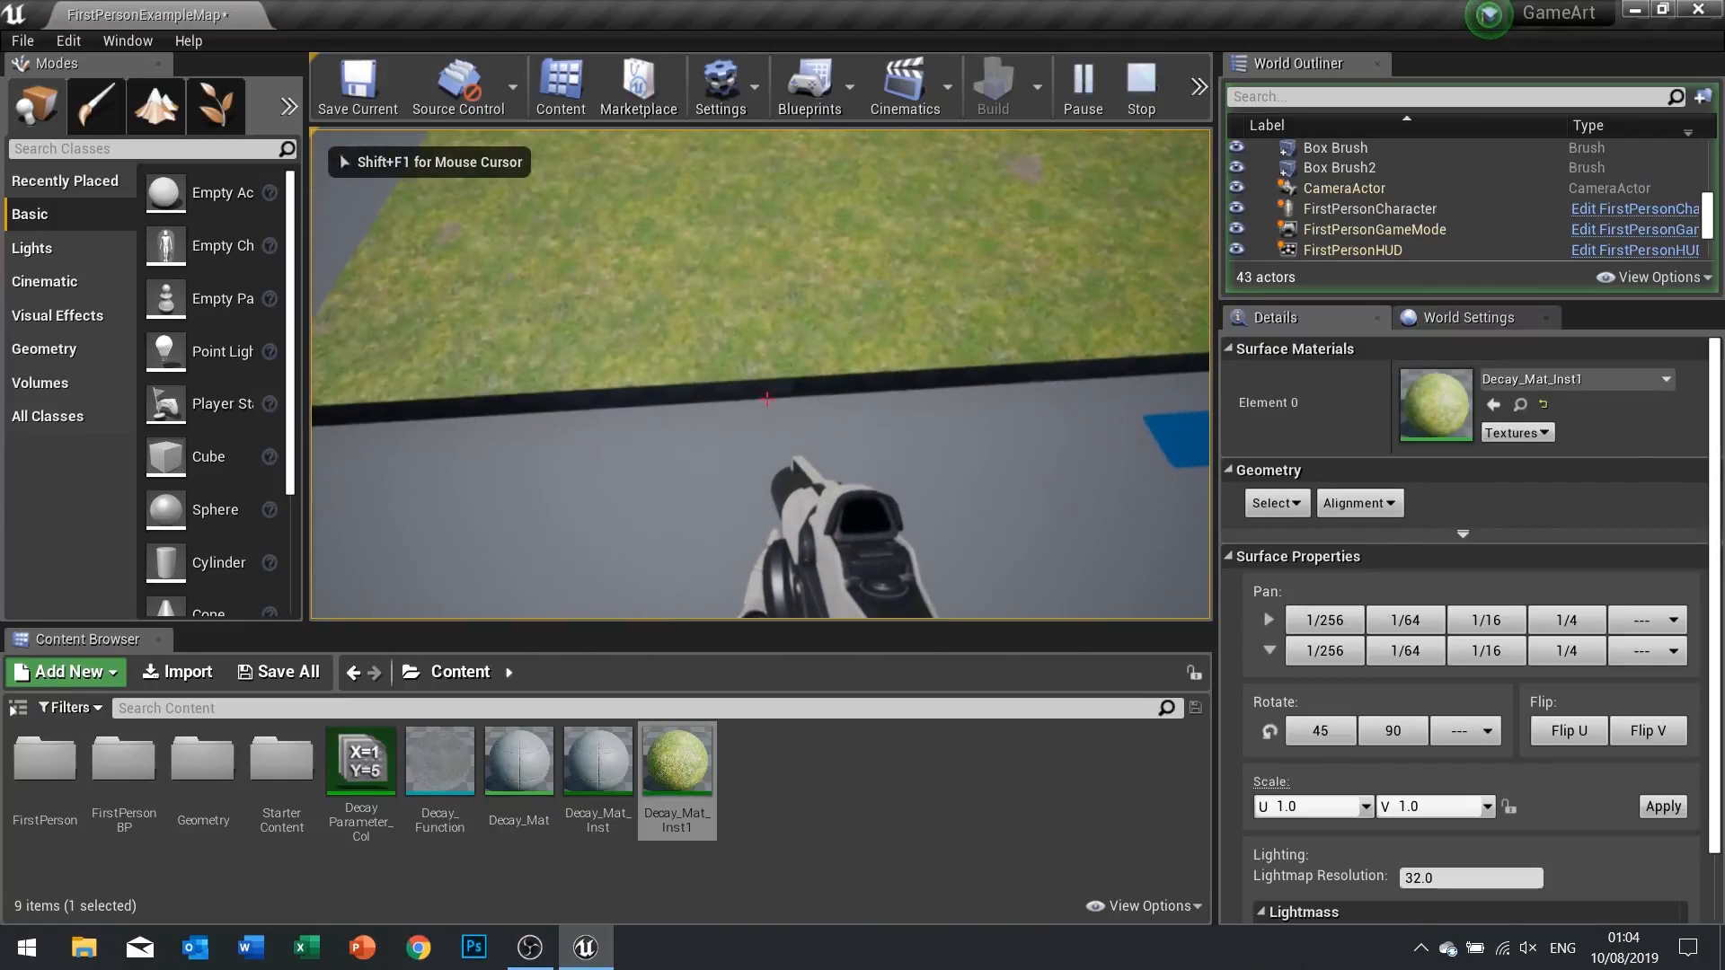
key(w)
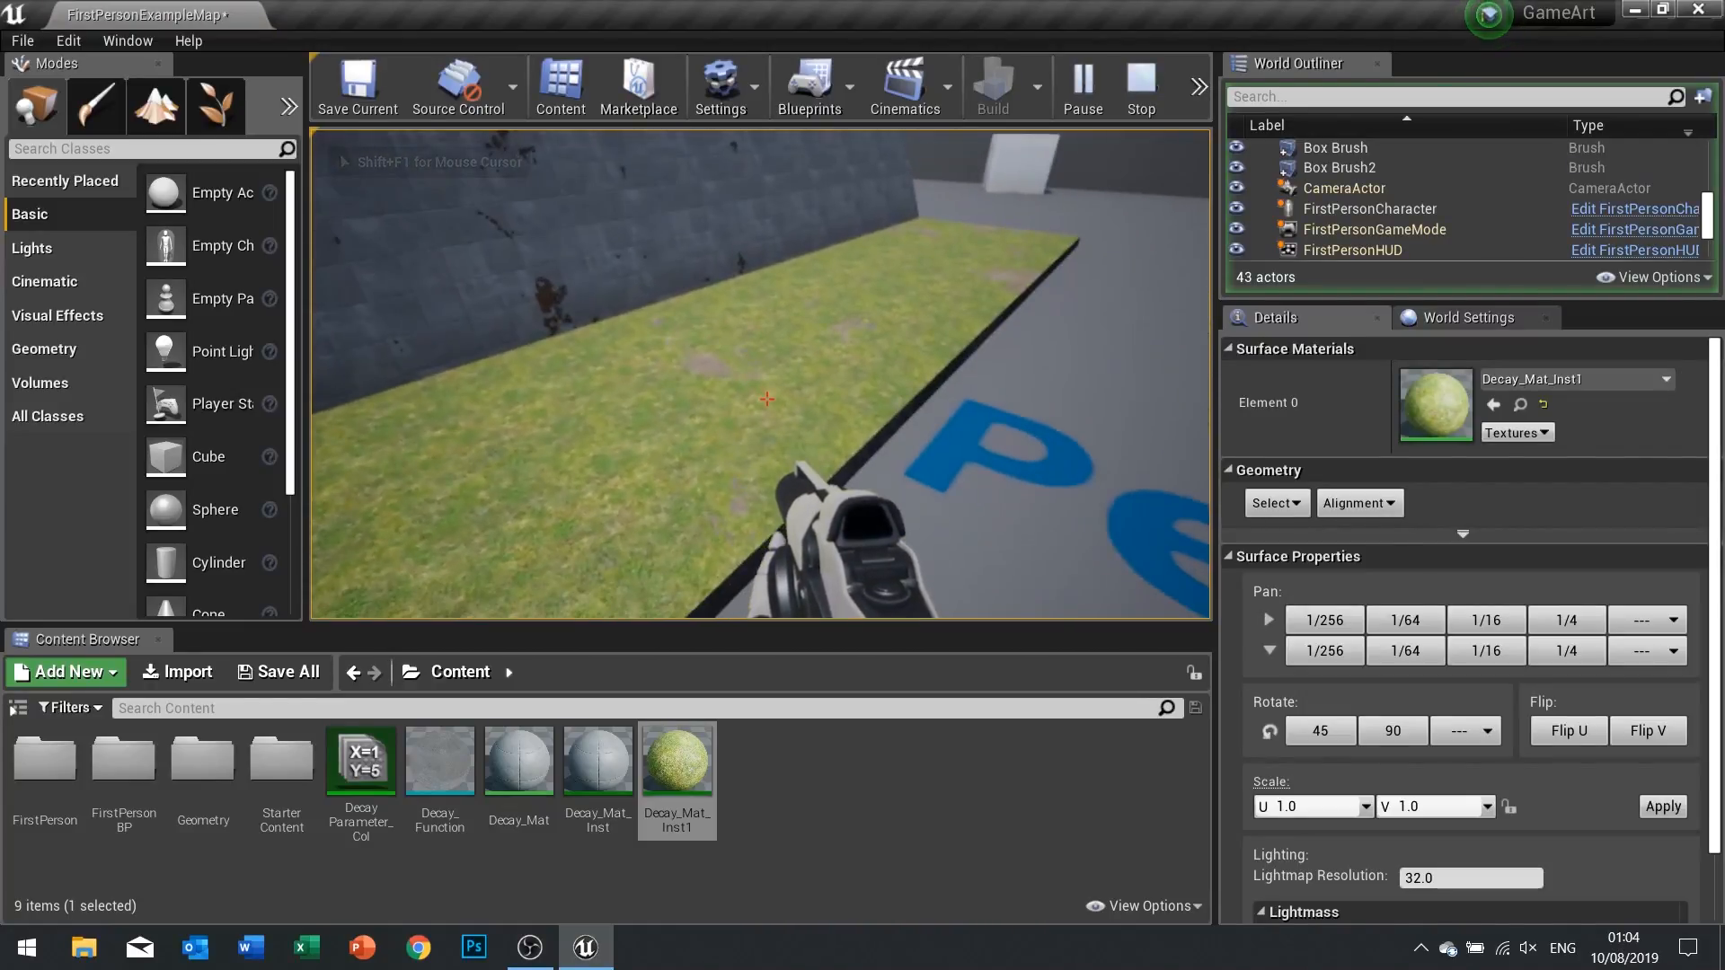
key(w)
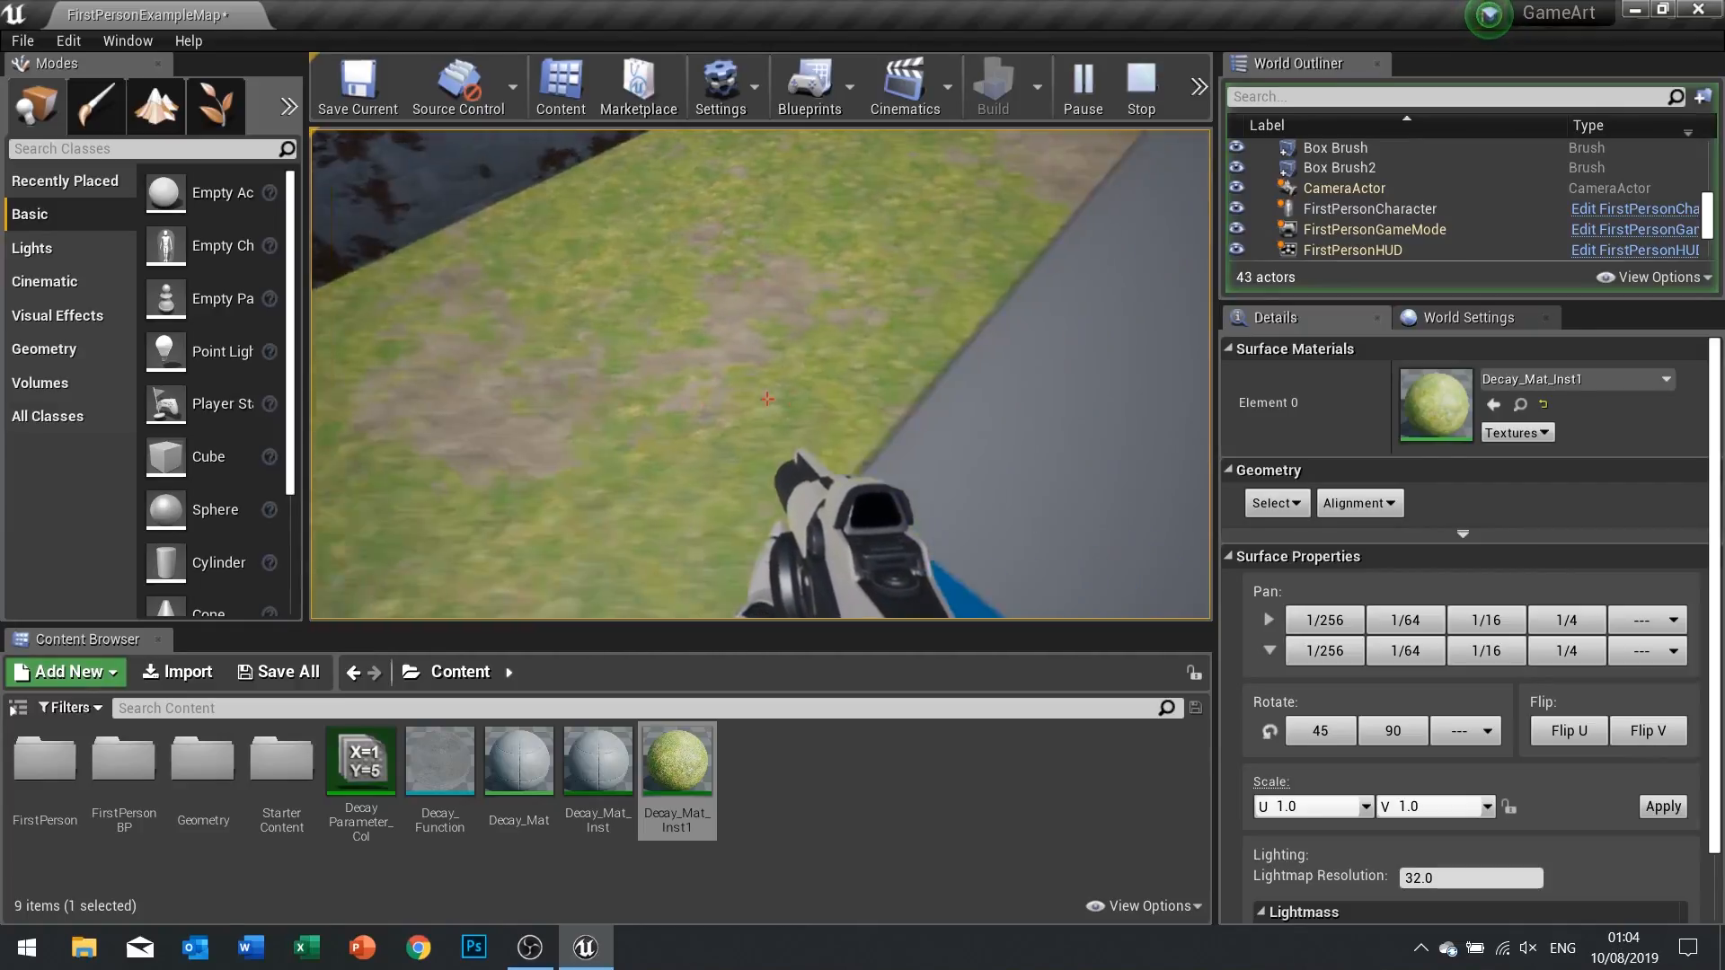
key(w)
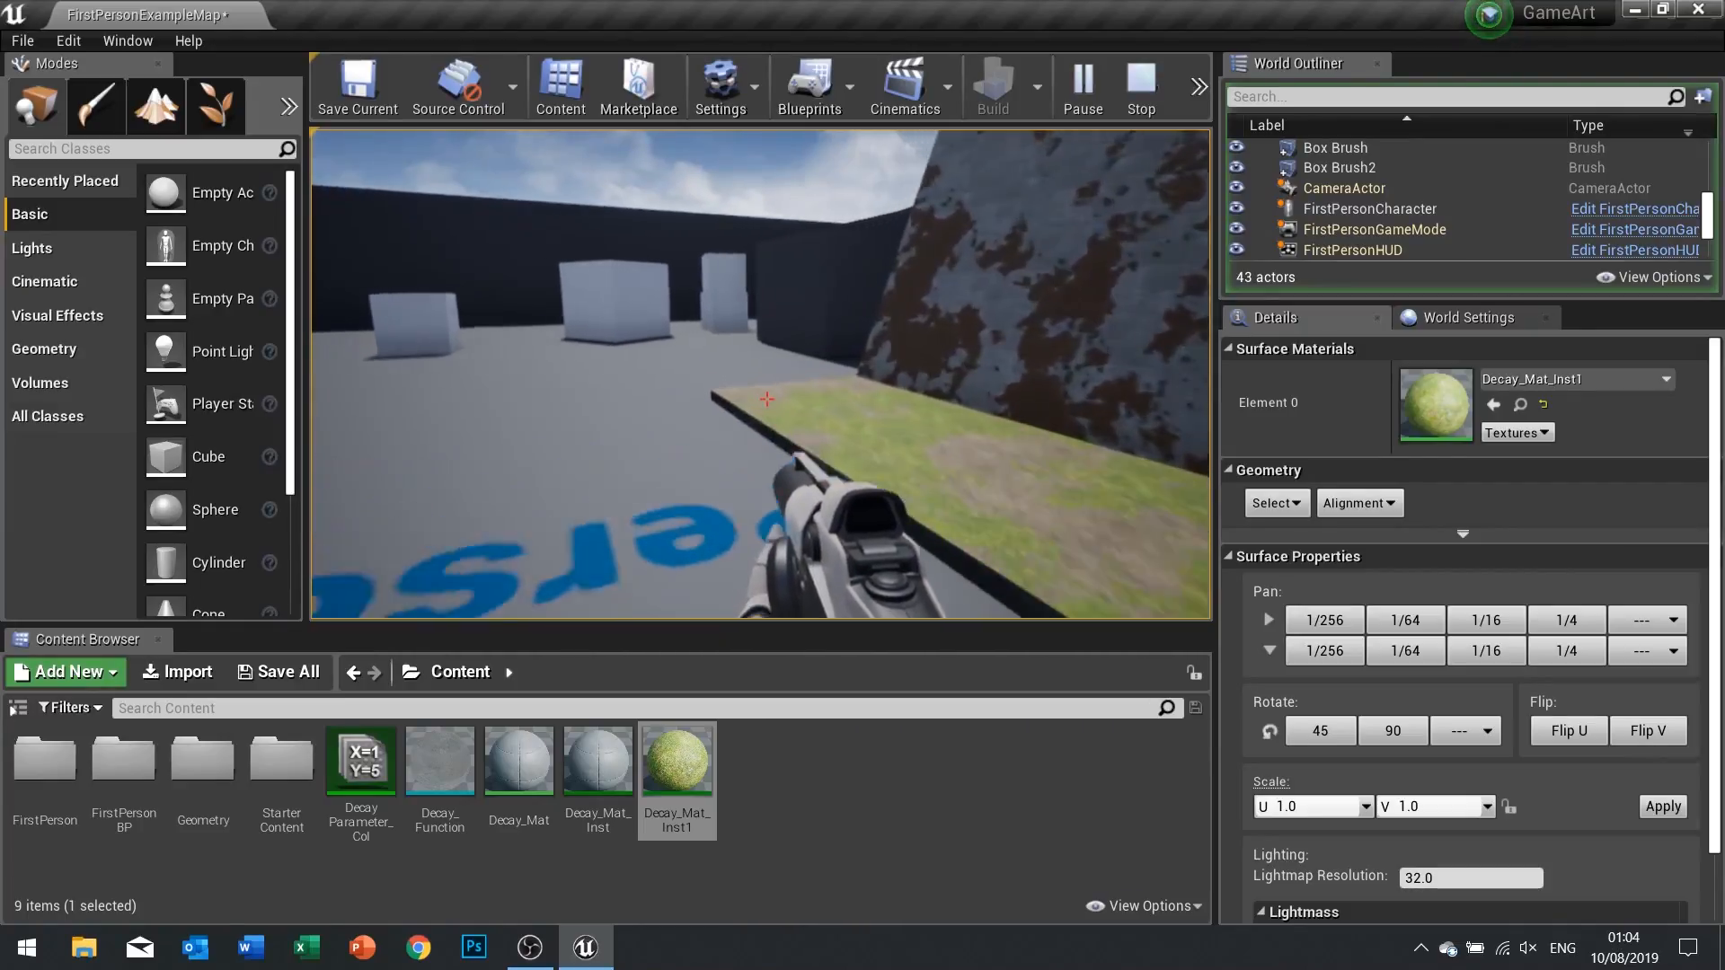